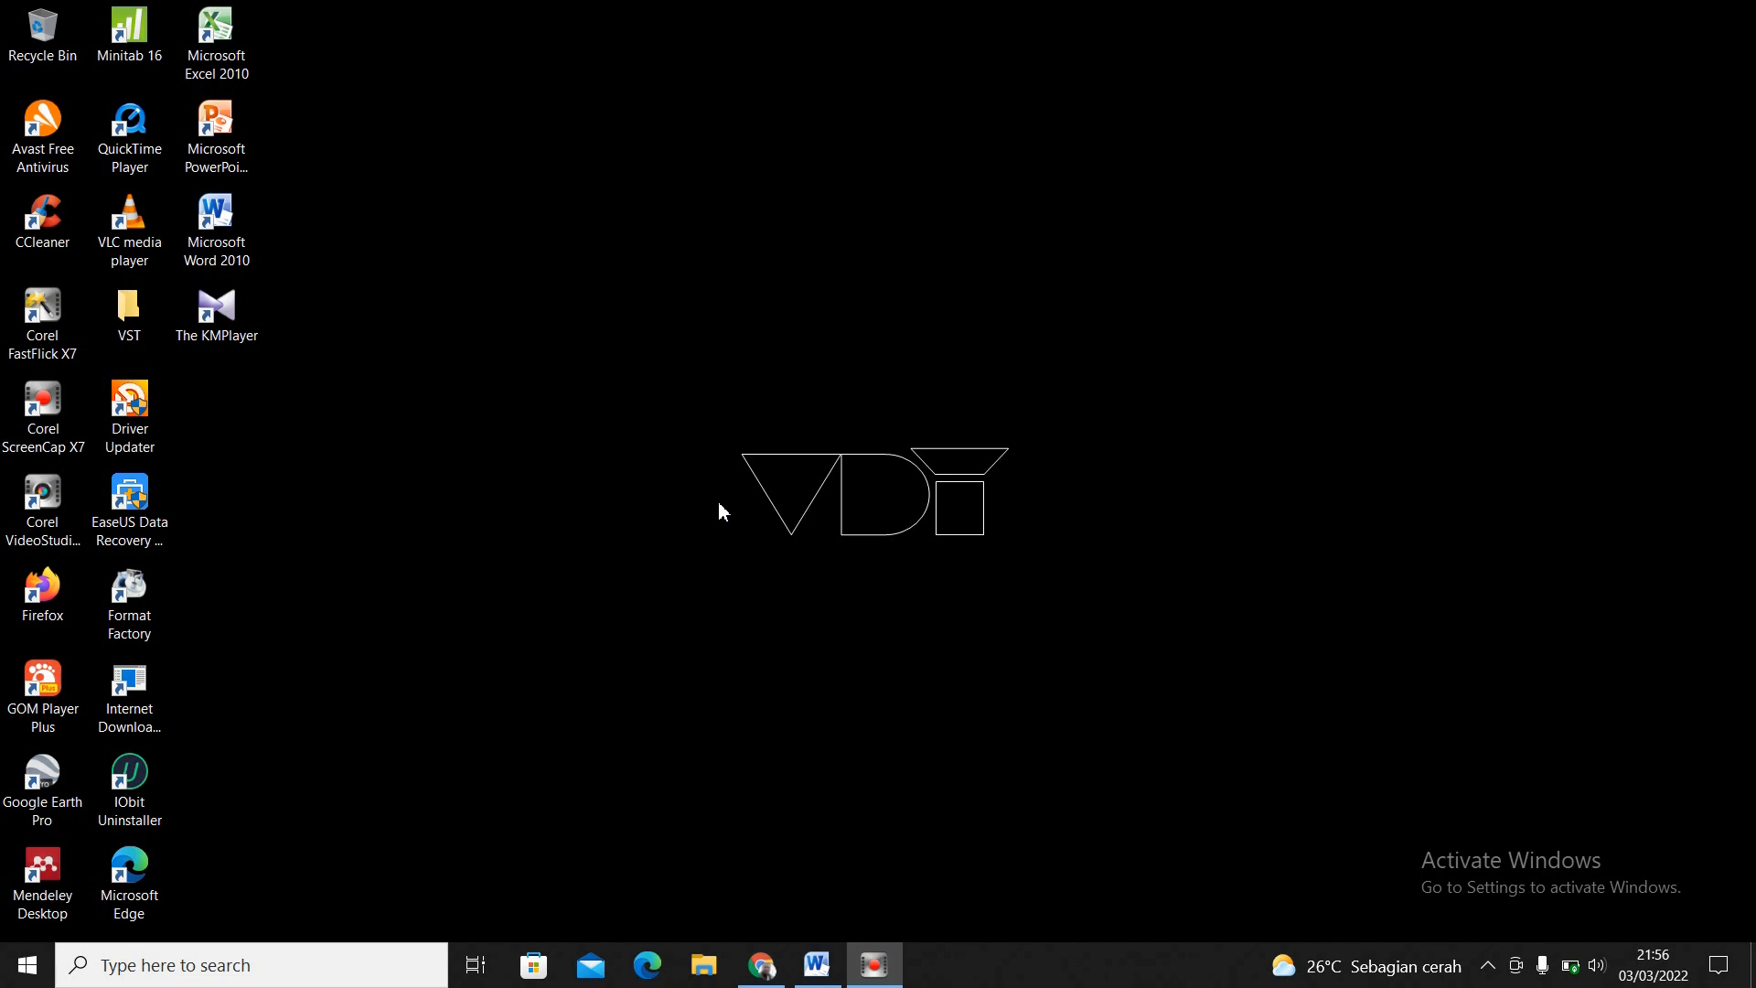
- Switch to the NAVIGATION PANE document in Word, go to the HALAMAN JUDUL heading and set the zoom to 120%
left_click(817, 969)
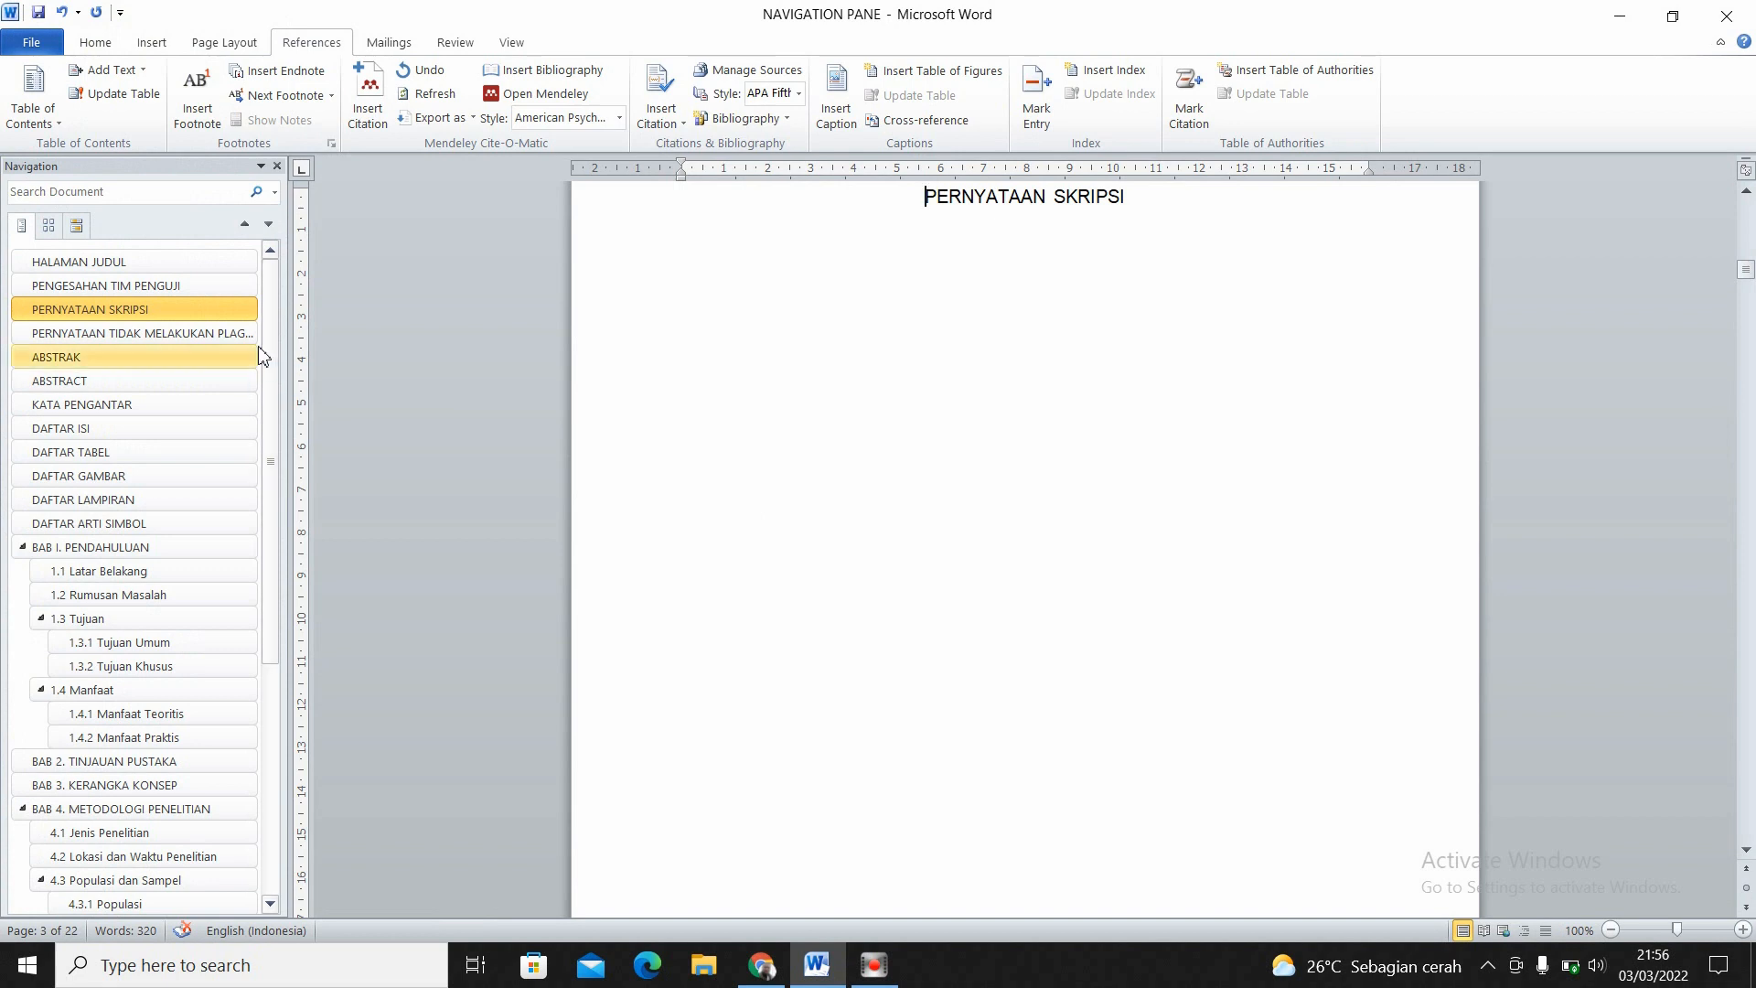
left_click(171, 262)
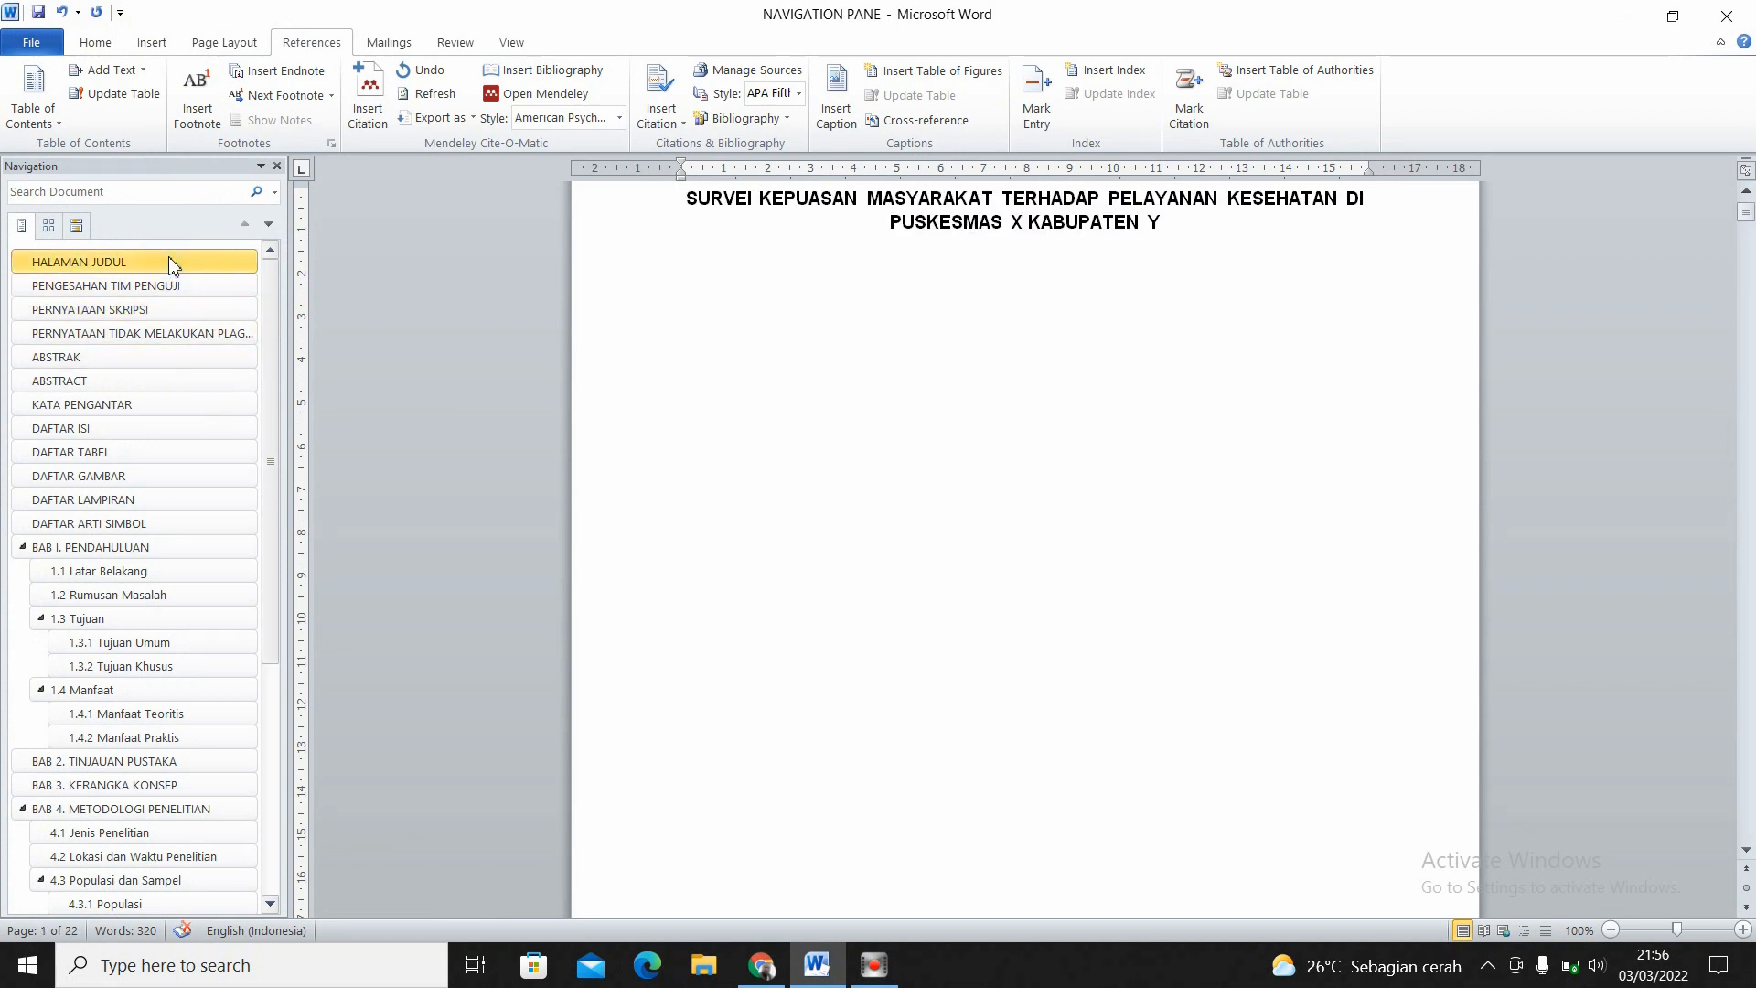
left_click(1621, 929)
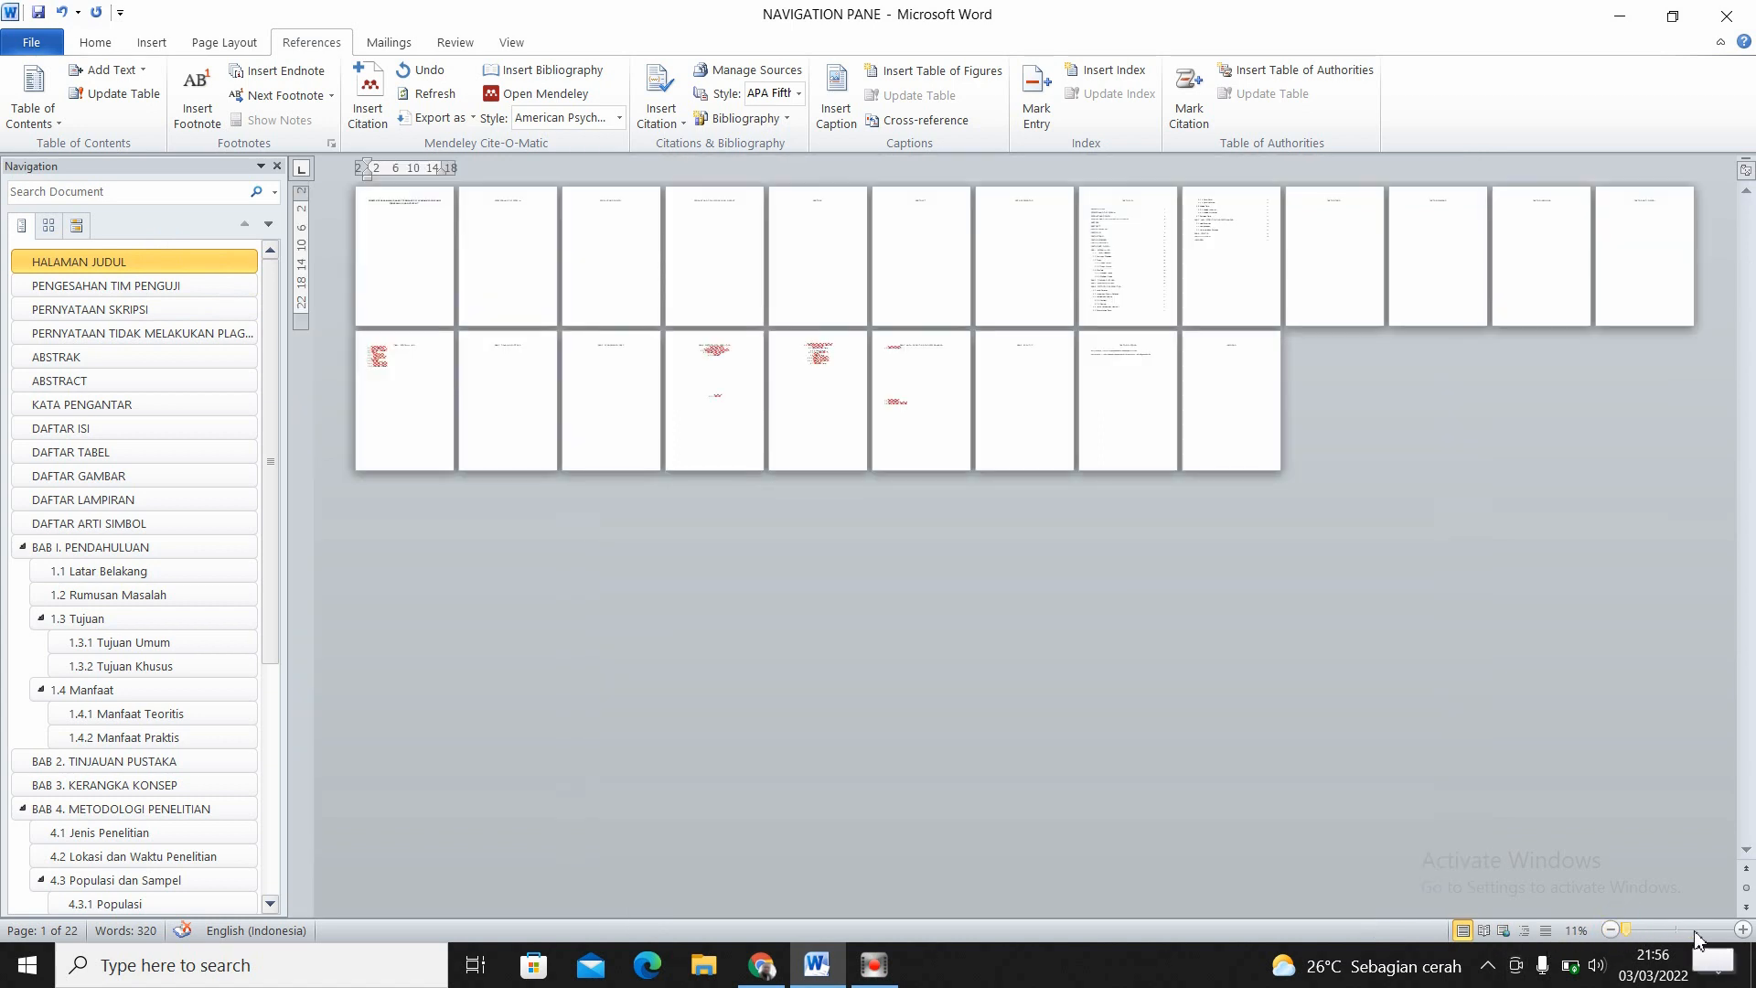
left_click(1745, 930)
left_click(1745, 930)
left_click(1745, 930)
left_click(1745, 930)
left_click(1745, 930)
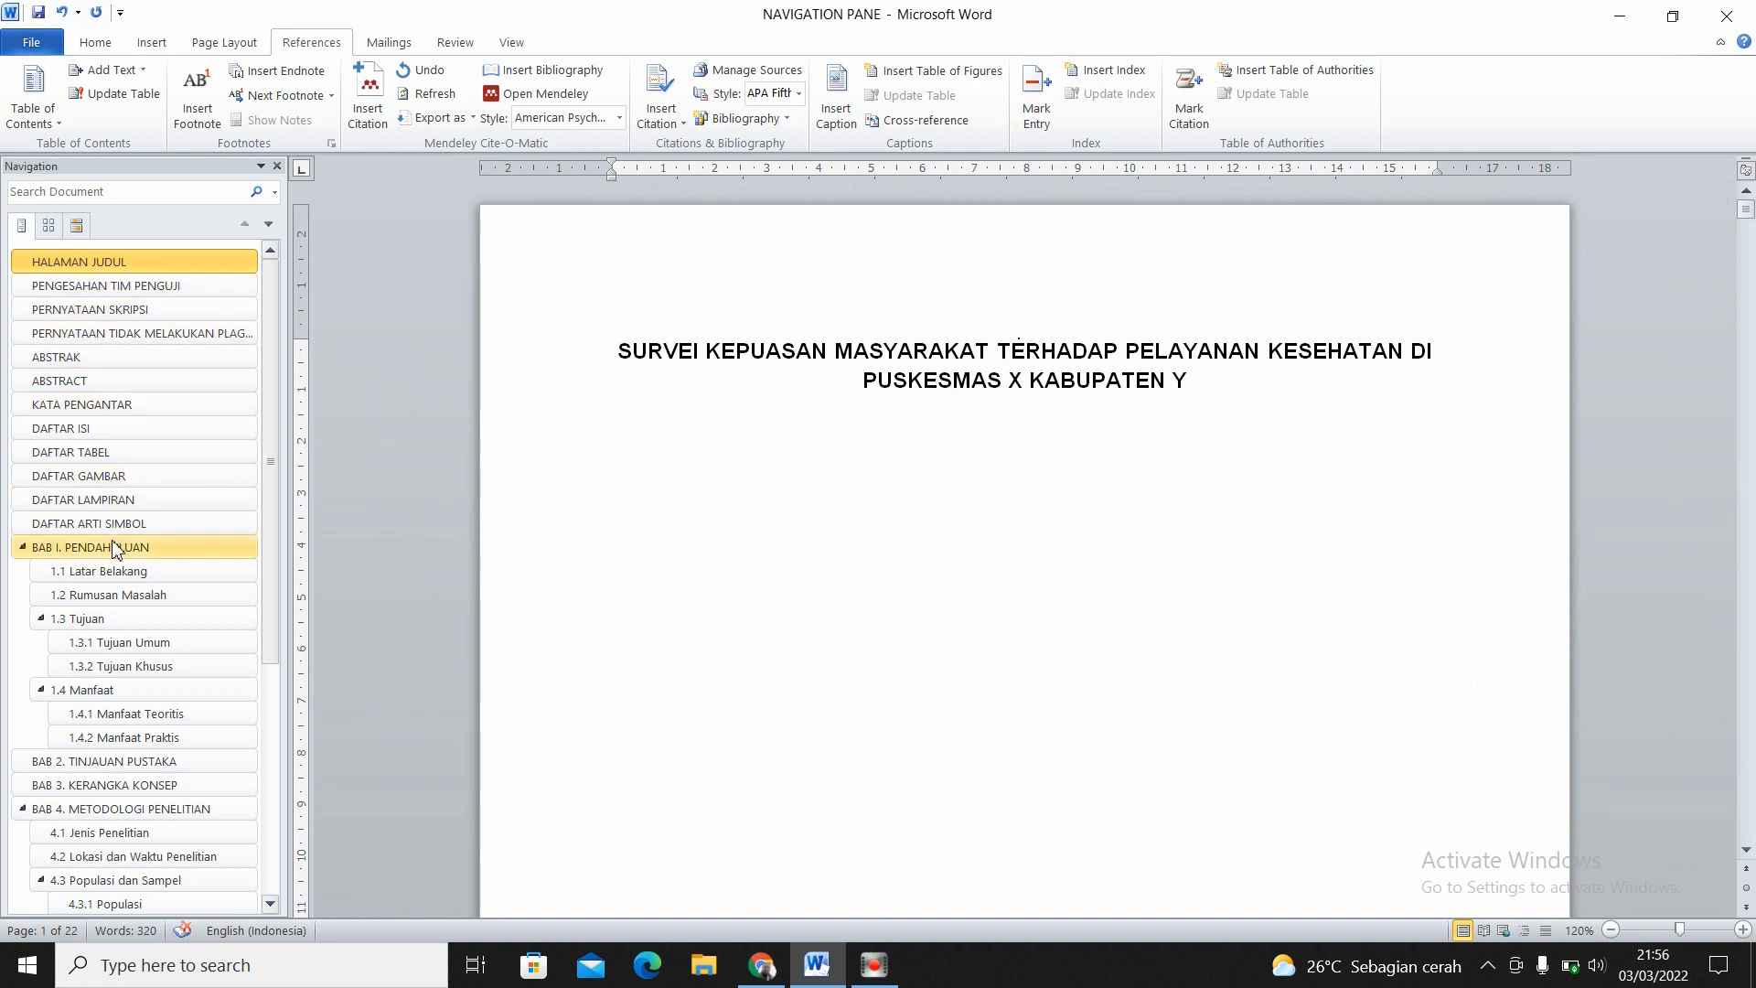
- Collapse the subheadings of BAB I, BAB 4 and BAB 5 in the document's heading outline
left_click(22, 547)
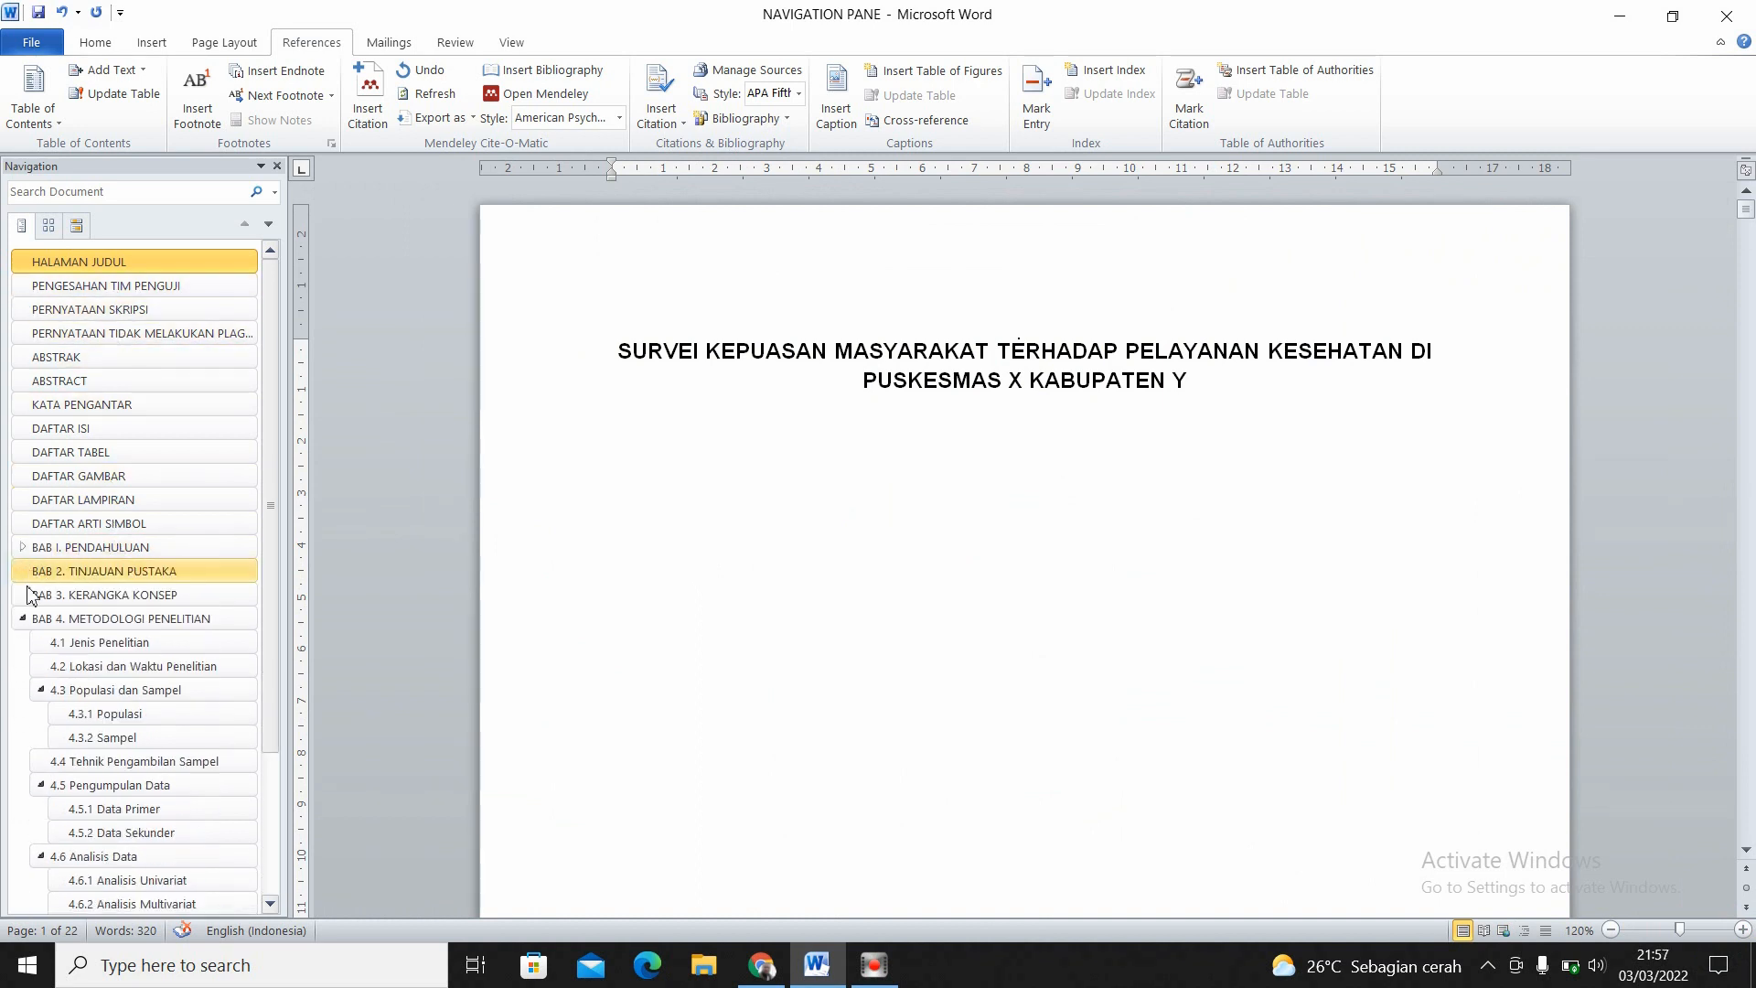
left_click(24, 622)
left_click(25, 643)
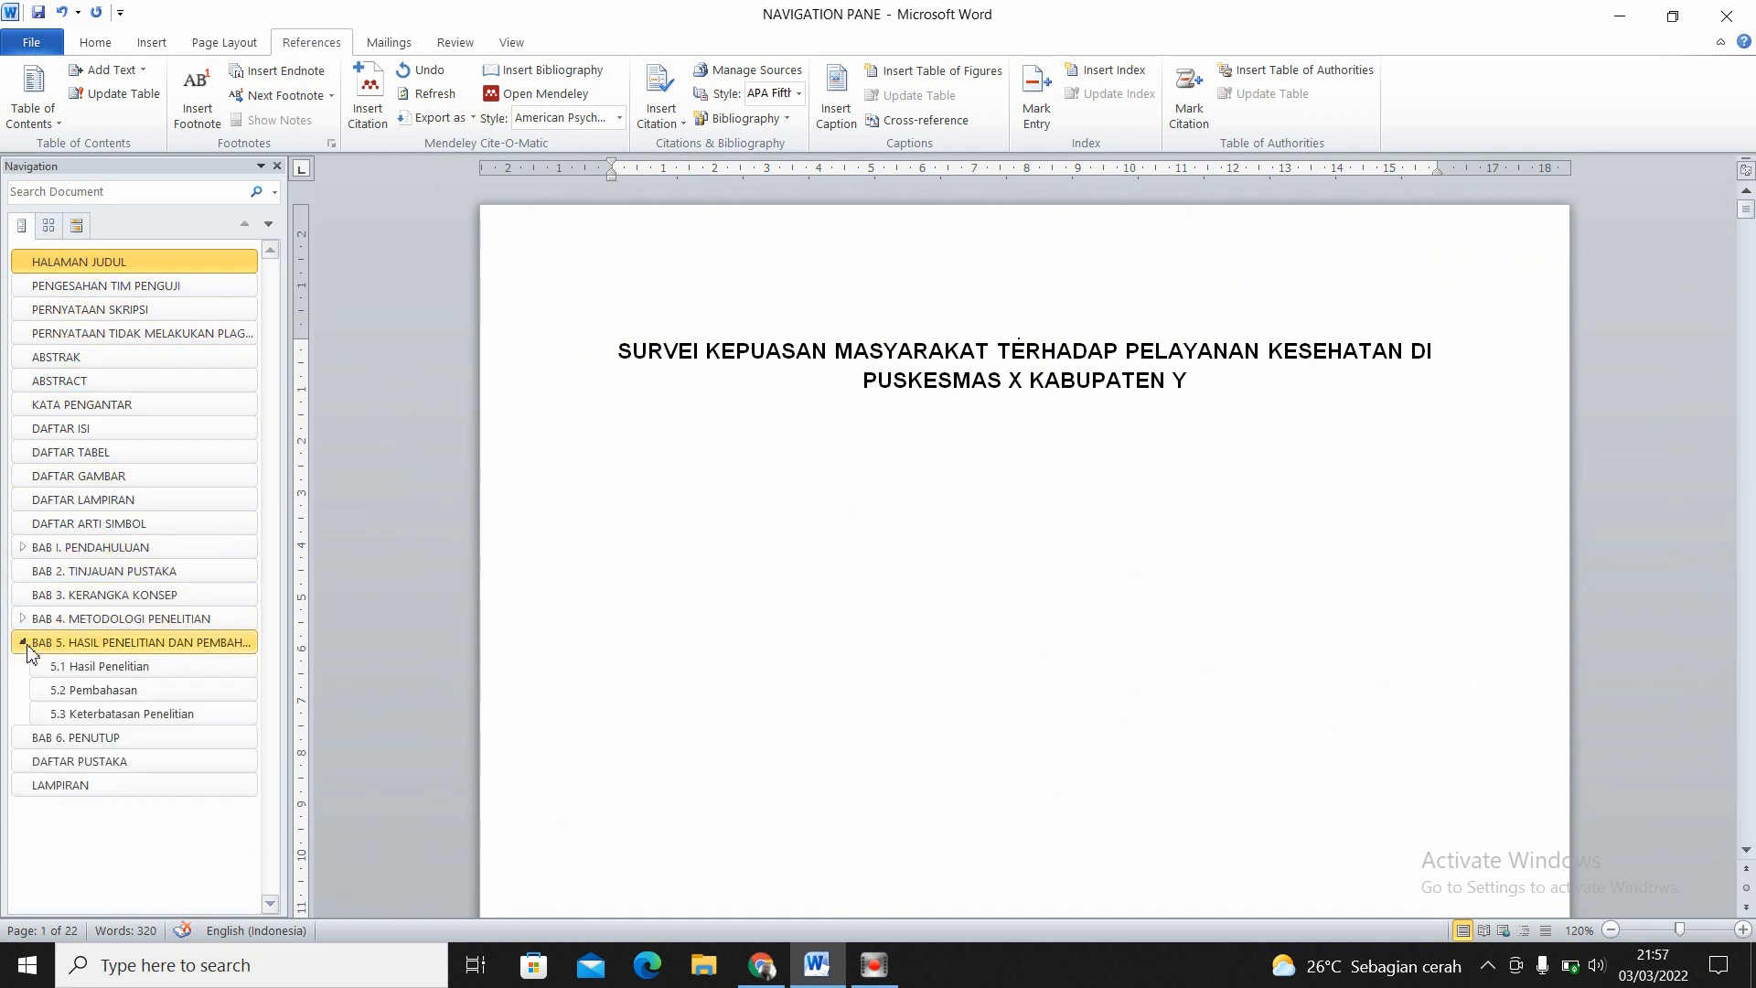
left_click(27, 645)
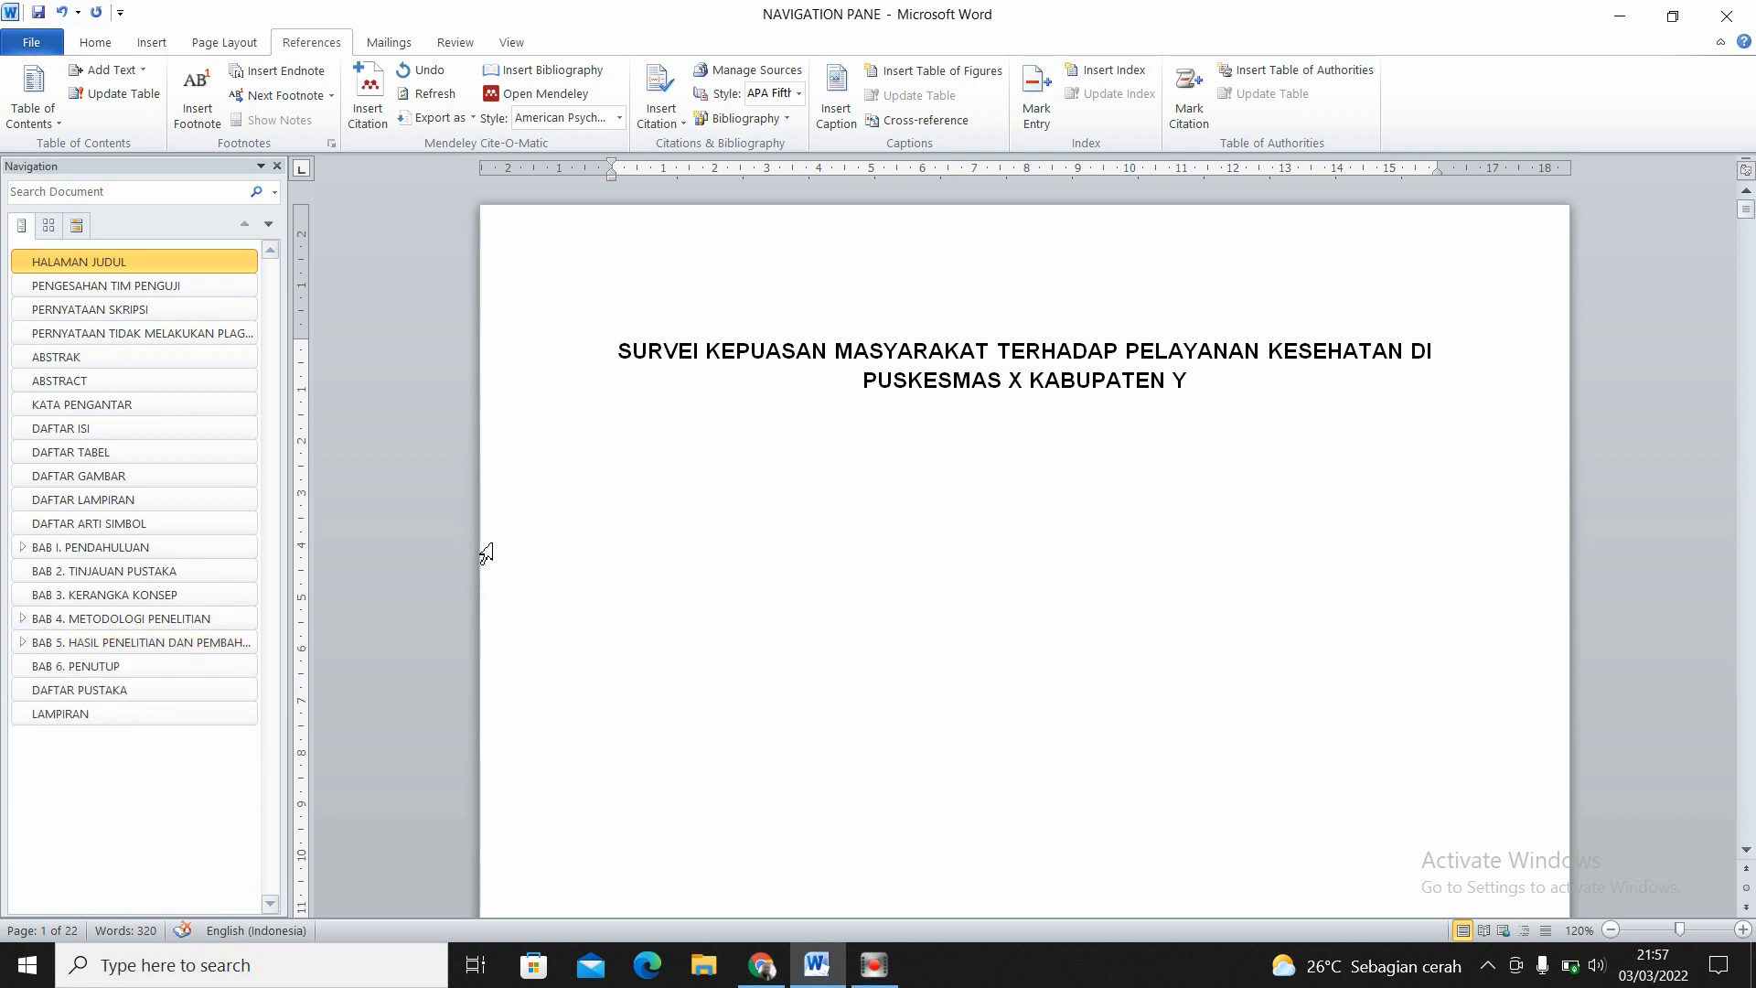
- Go to the DAFTAR ISI heading and examine the table of contents entries beneath it
left_click(119, 436)
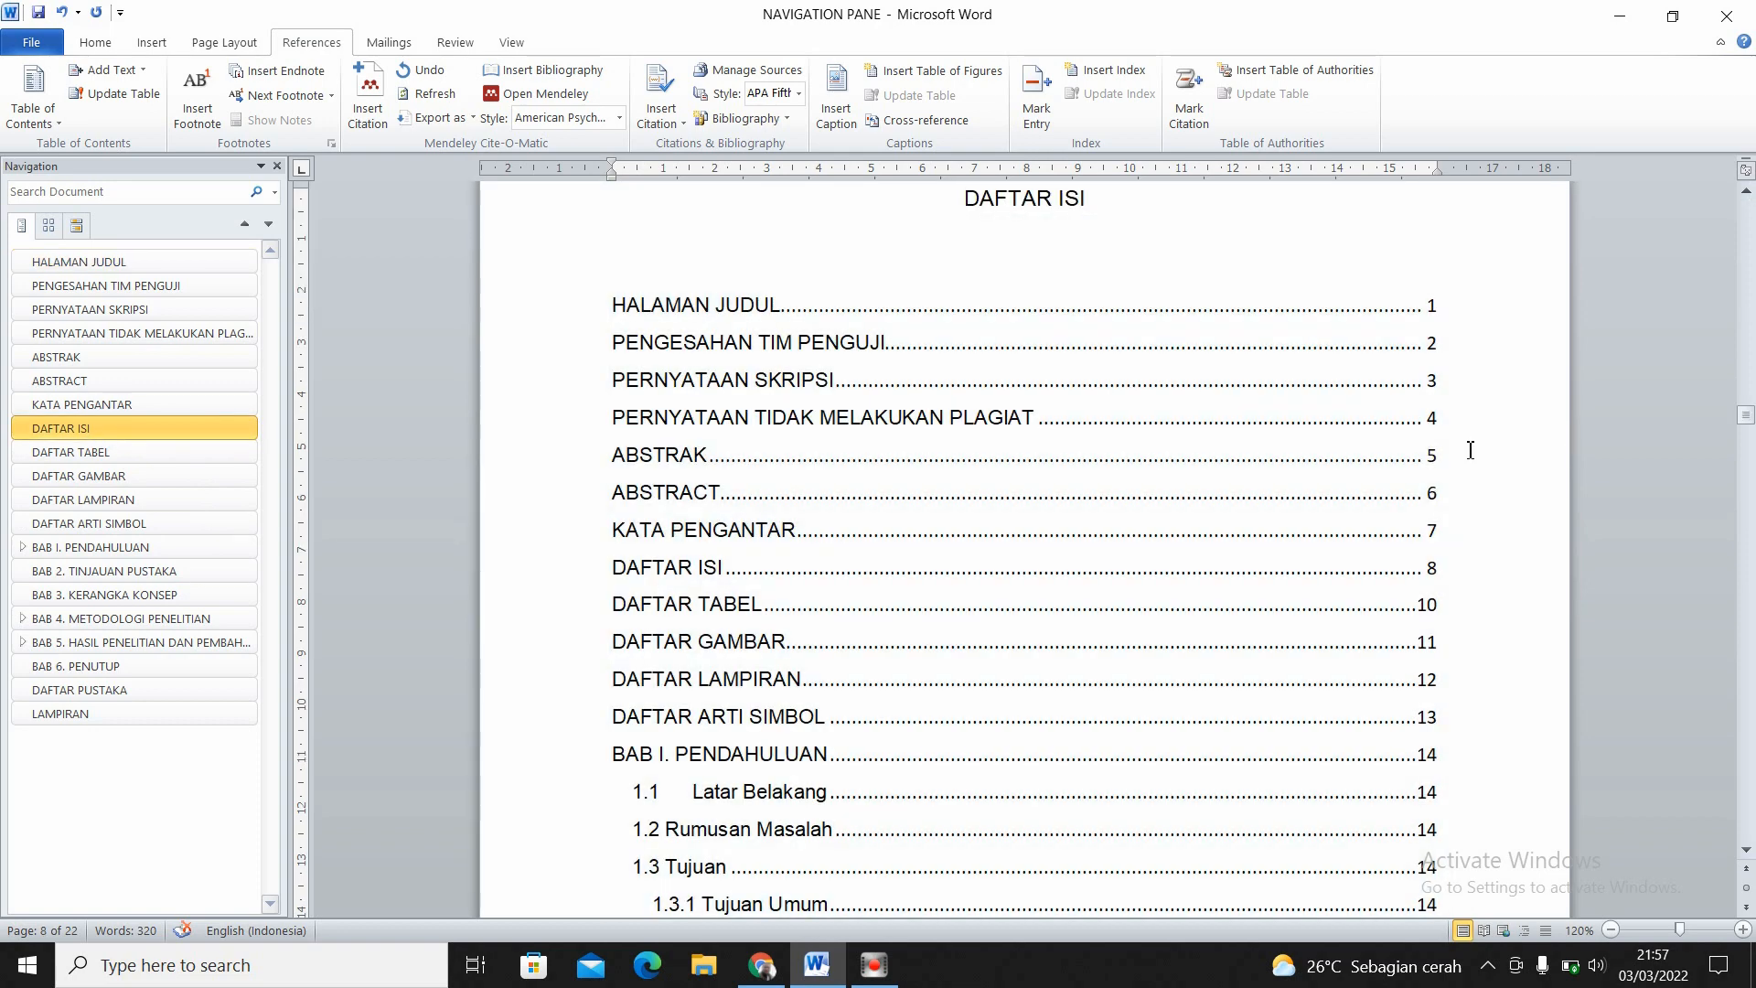
left_click(1029, 394)
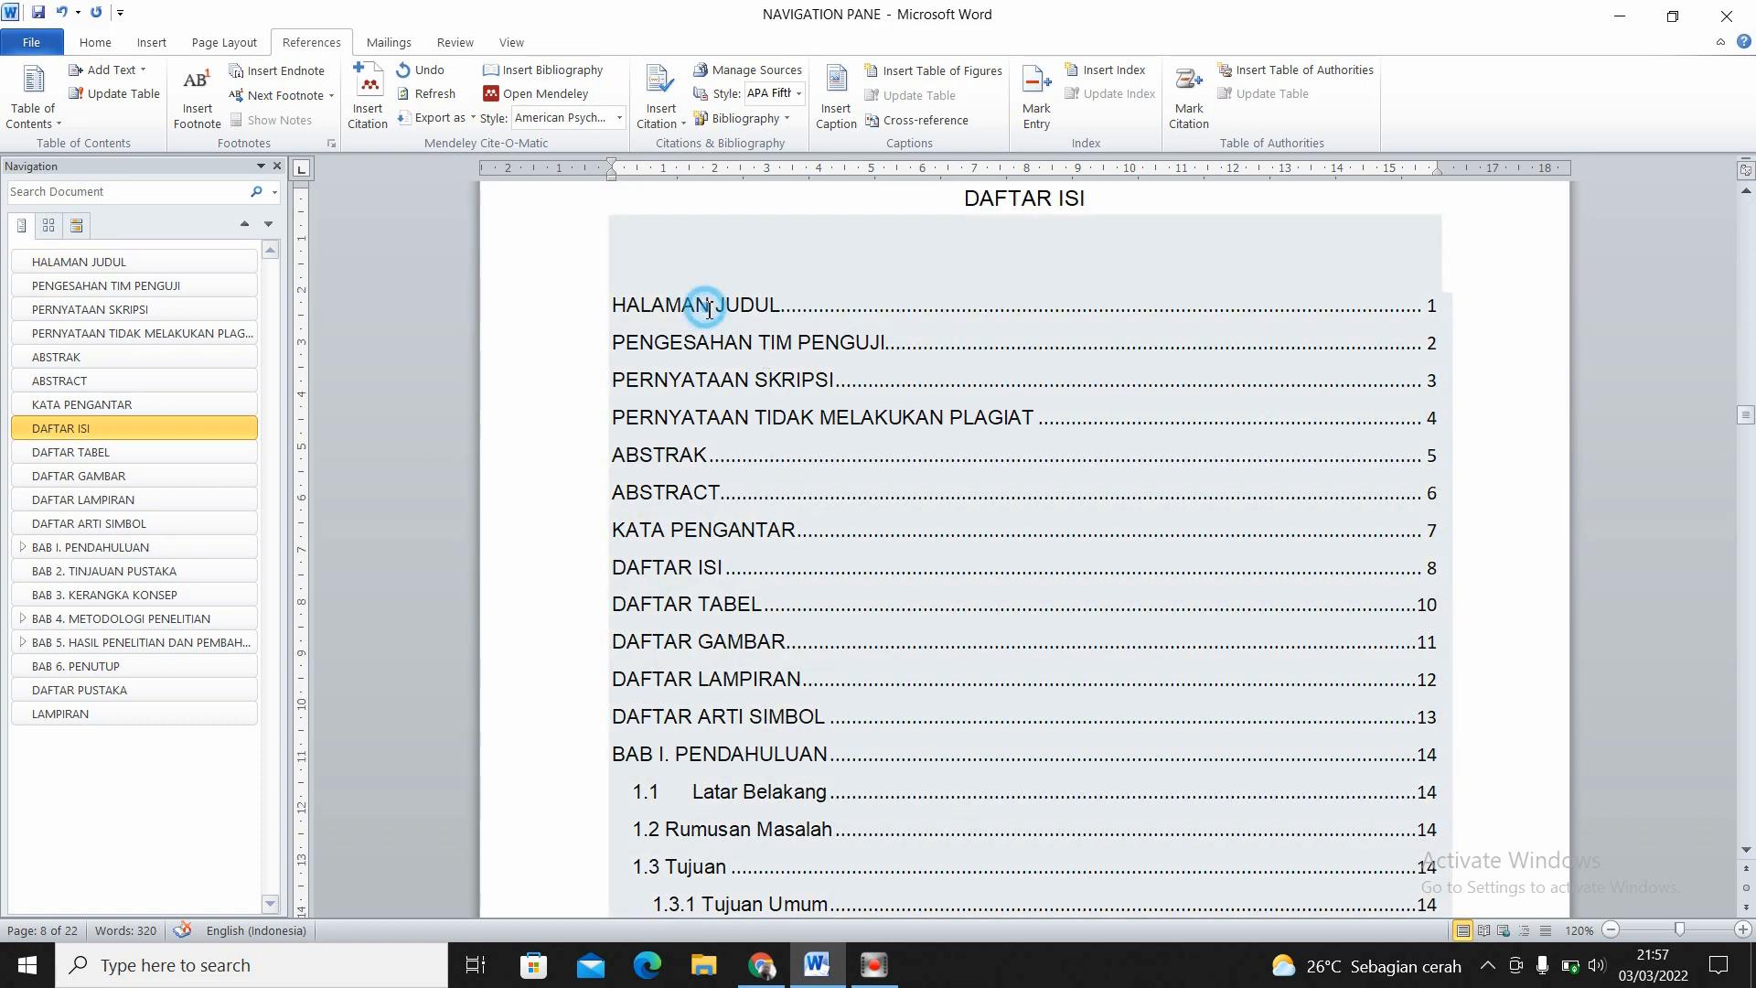
left_click(619, 308)
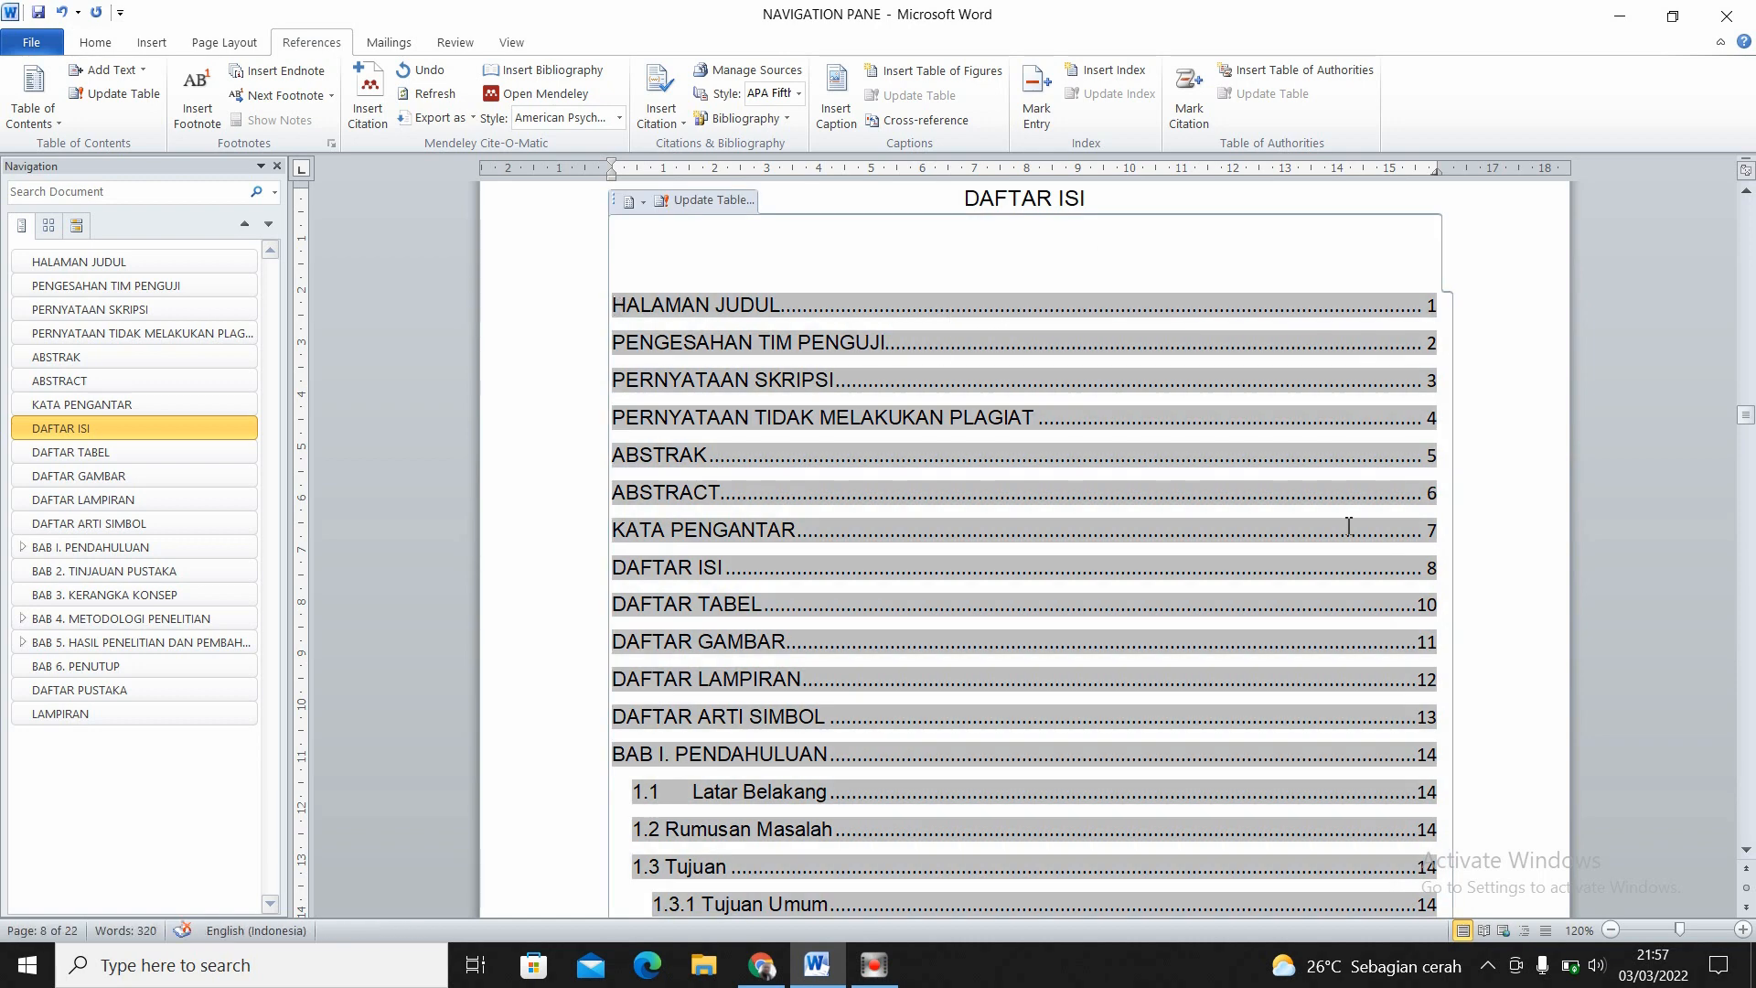
left_click(1494, 588)
scroll(1748, 418, "down", 1)
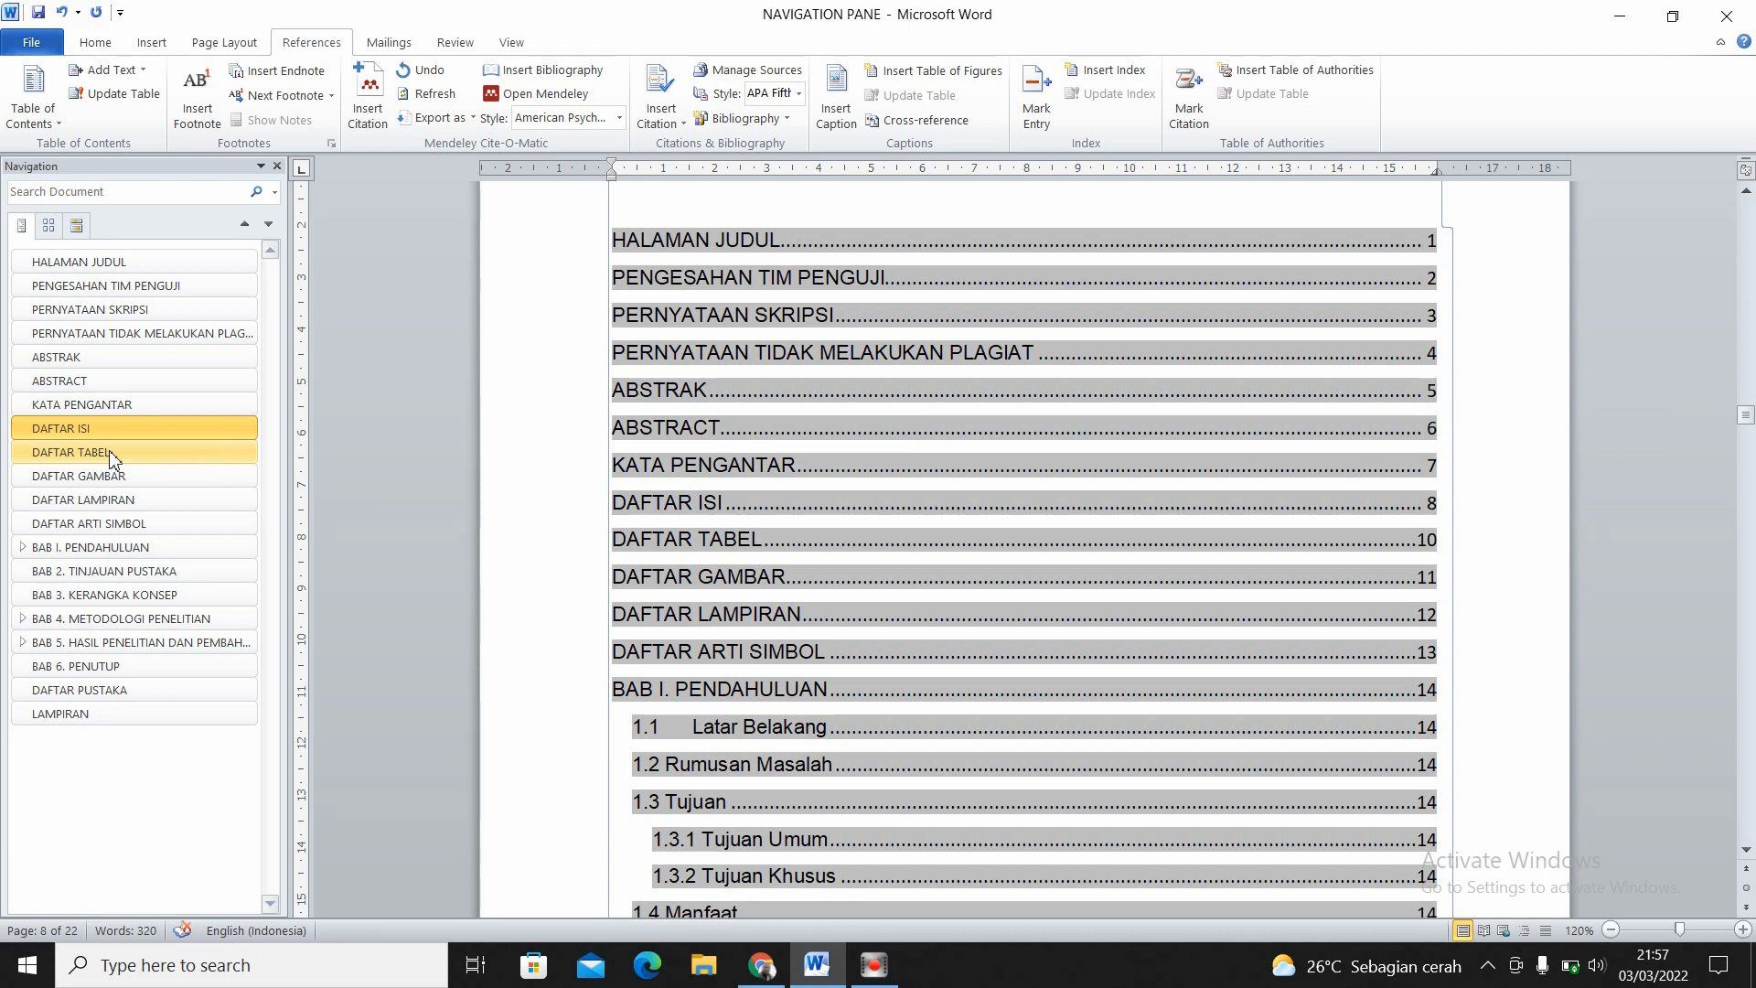
left_click(100, 427)
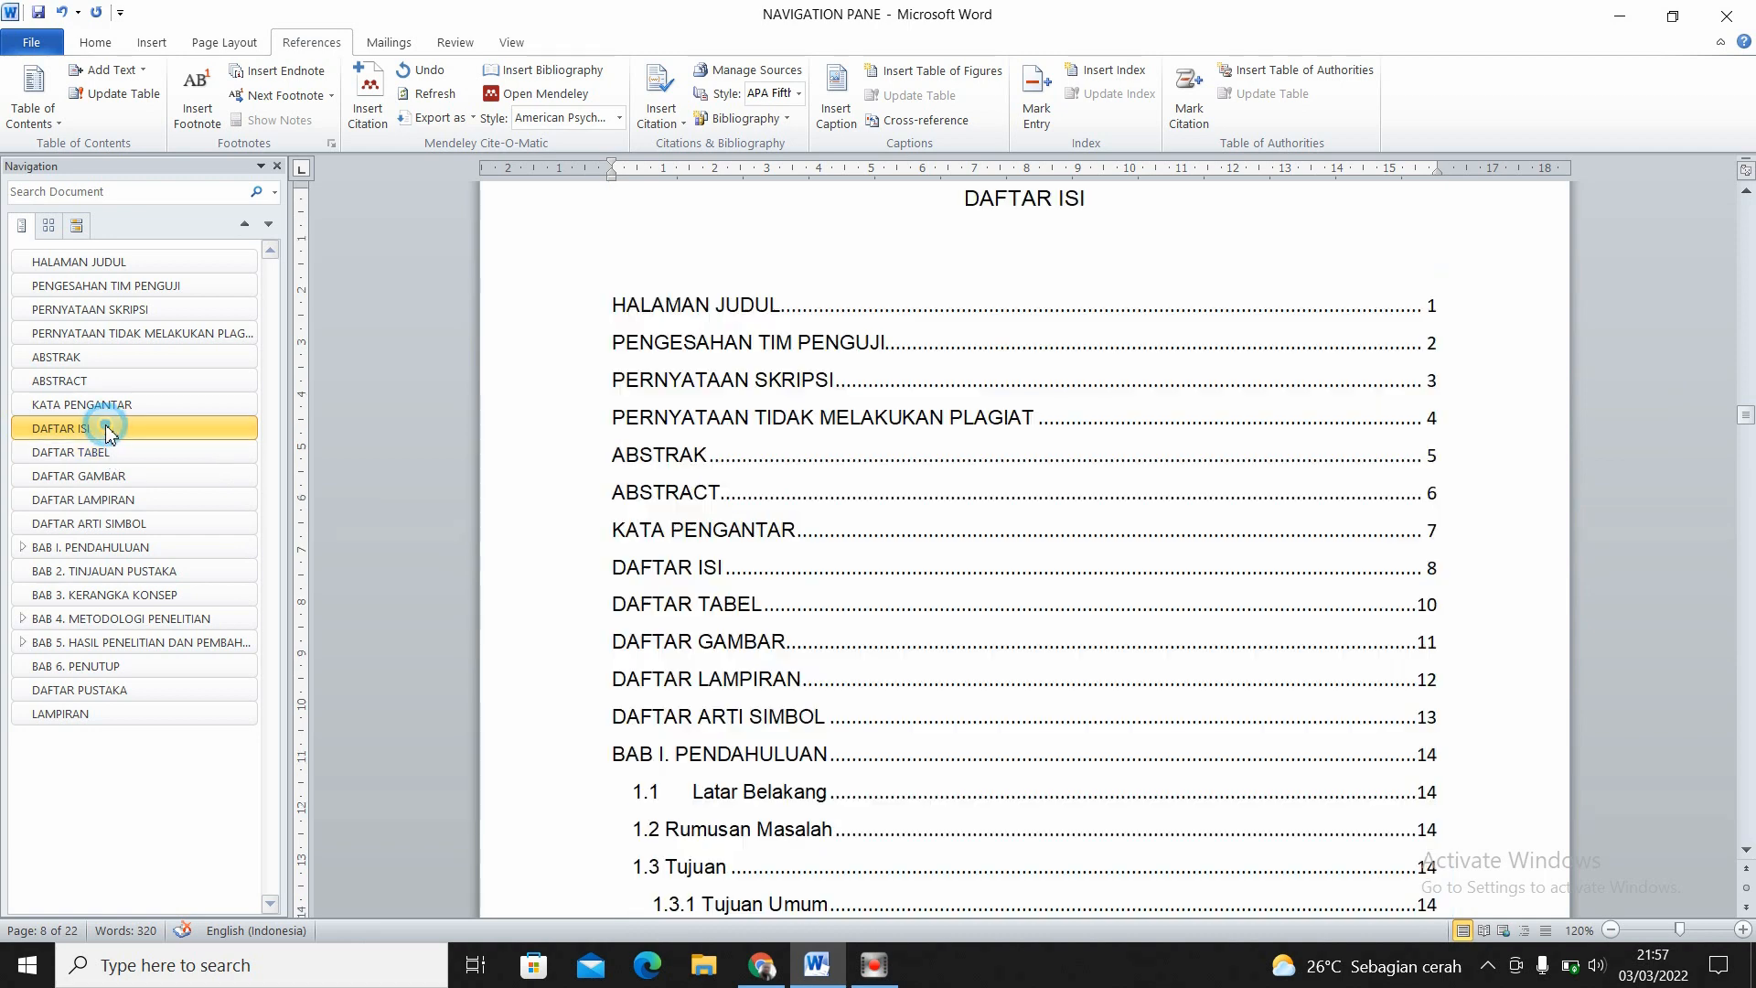
left_click(619, 308)
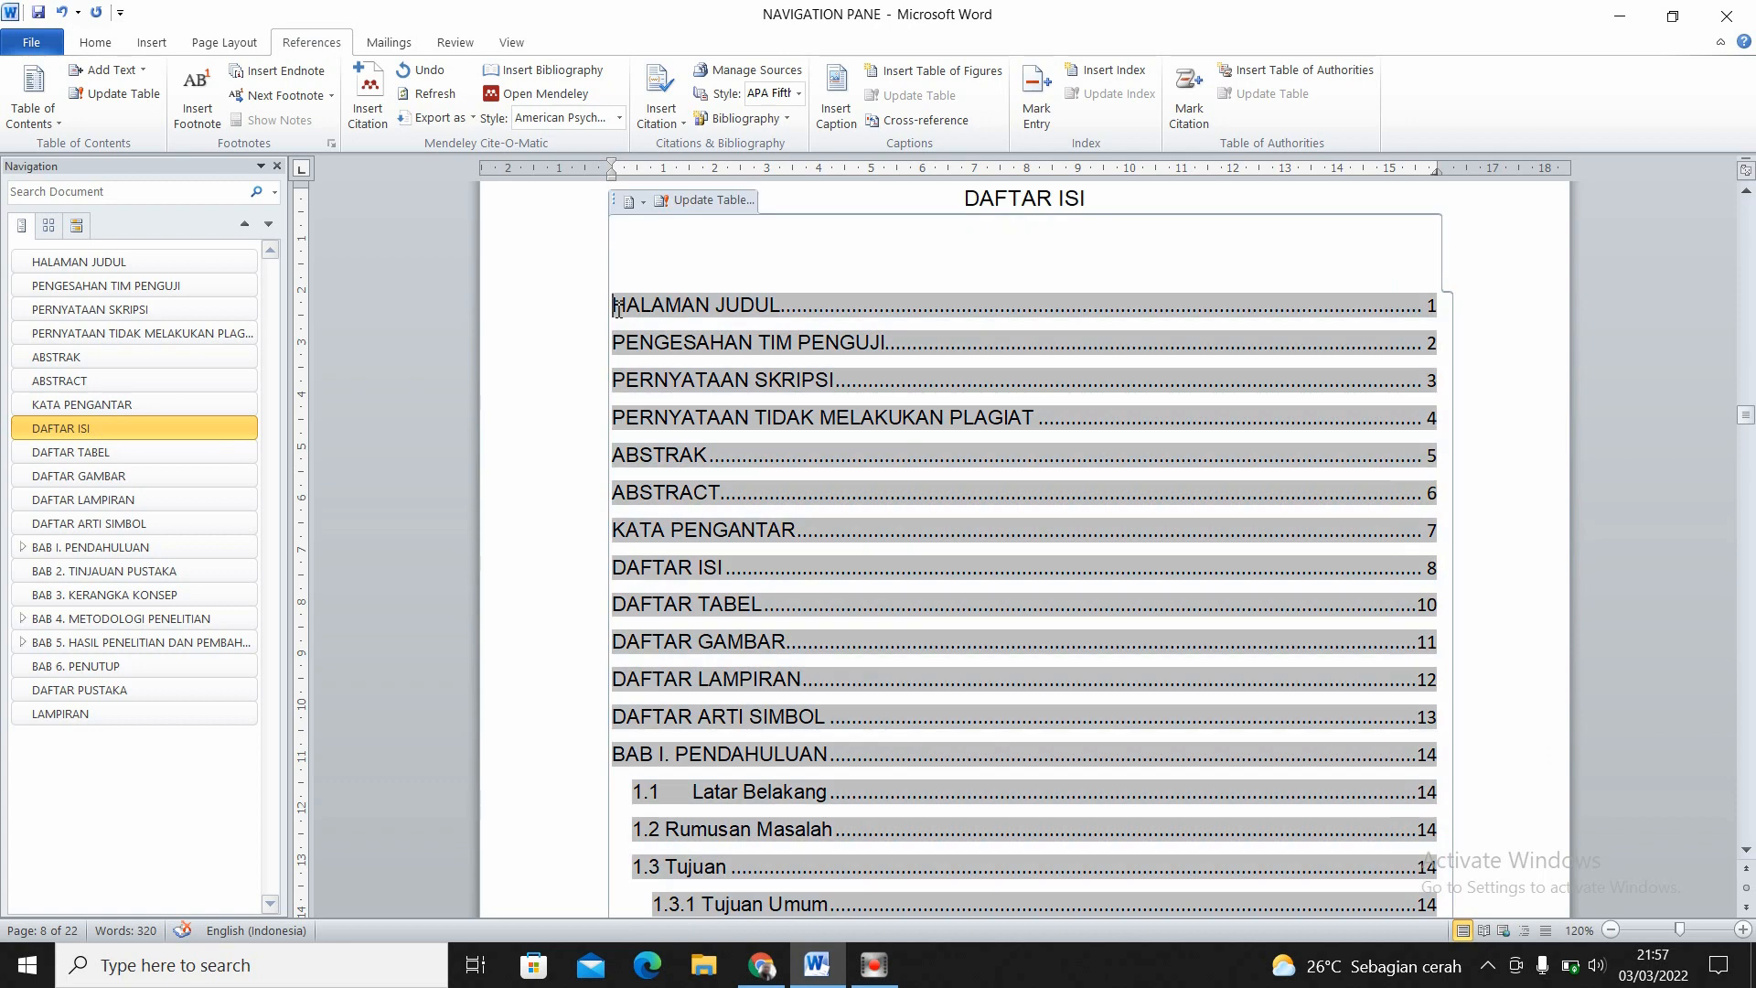
- Jump through the DAFTAR TABEL, DAFTAR GAMBAR and DAFTAR ISI headings to view their pages, ending at DAFTAR GAMBAR
left_click(137, 454)
left_click(133, 478)
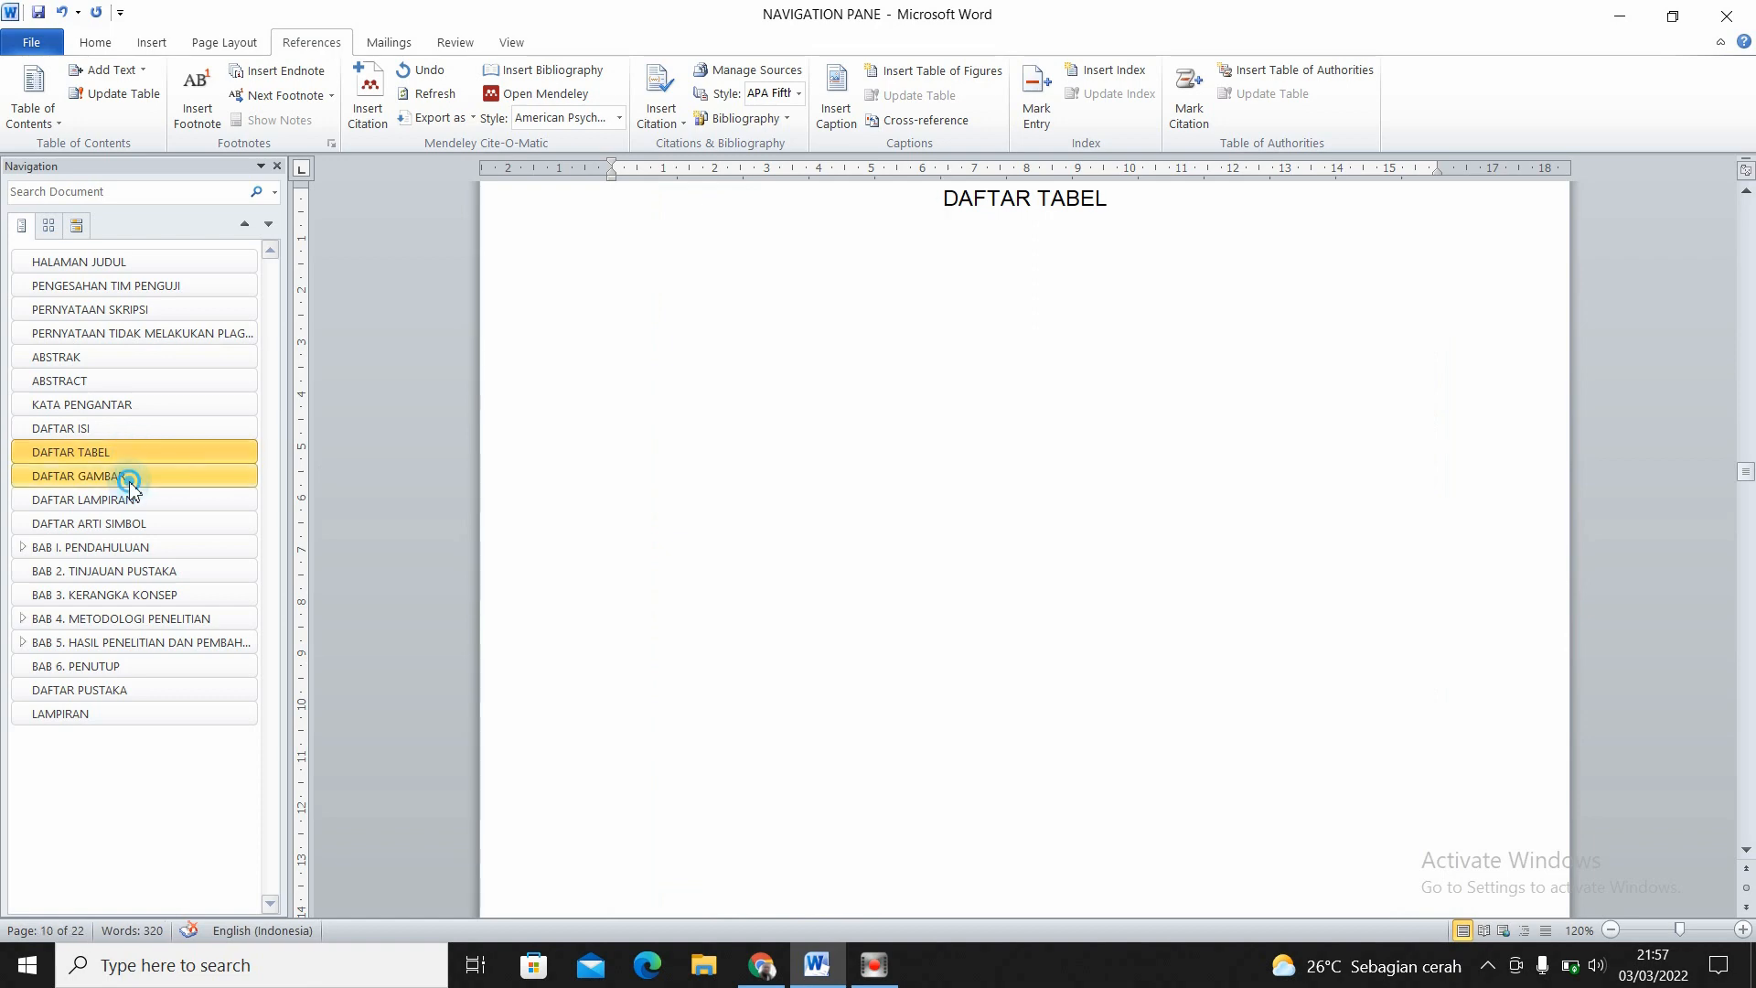
left_click(129, 455)
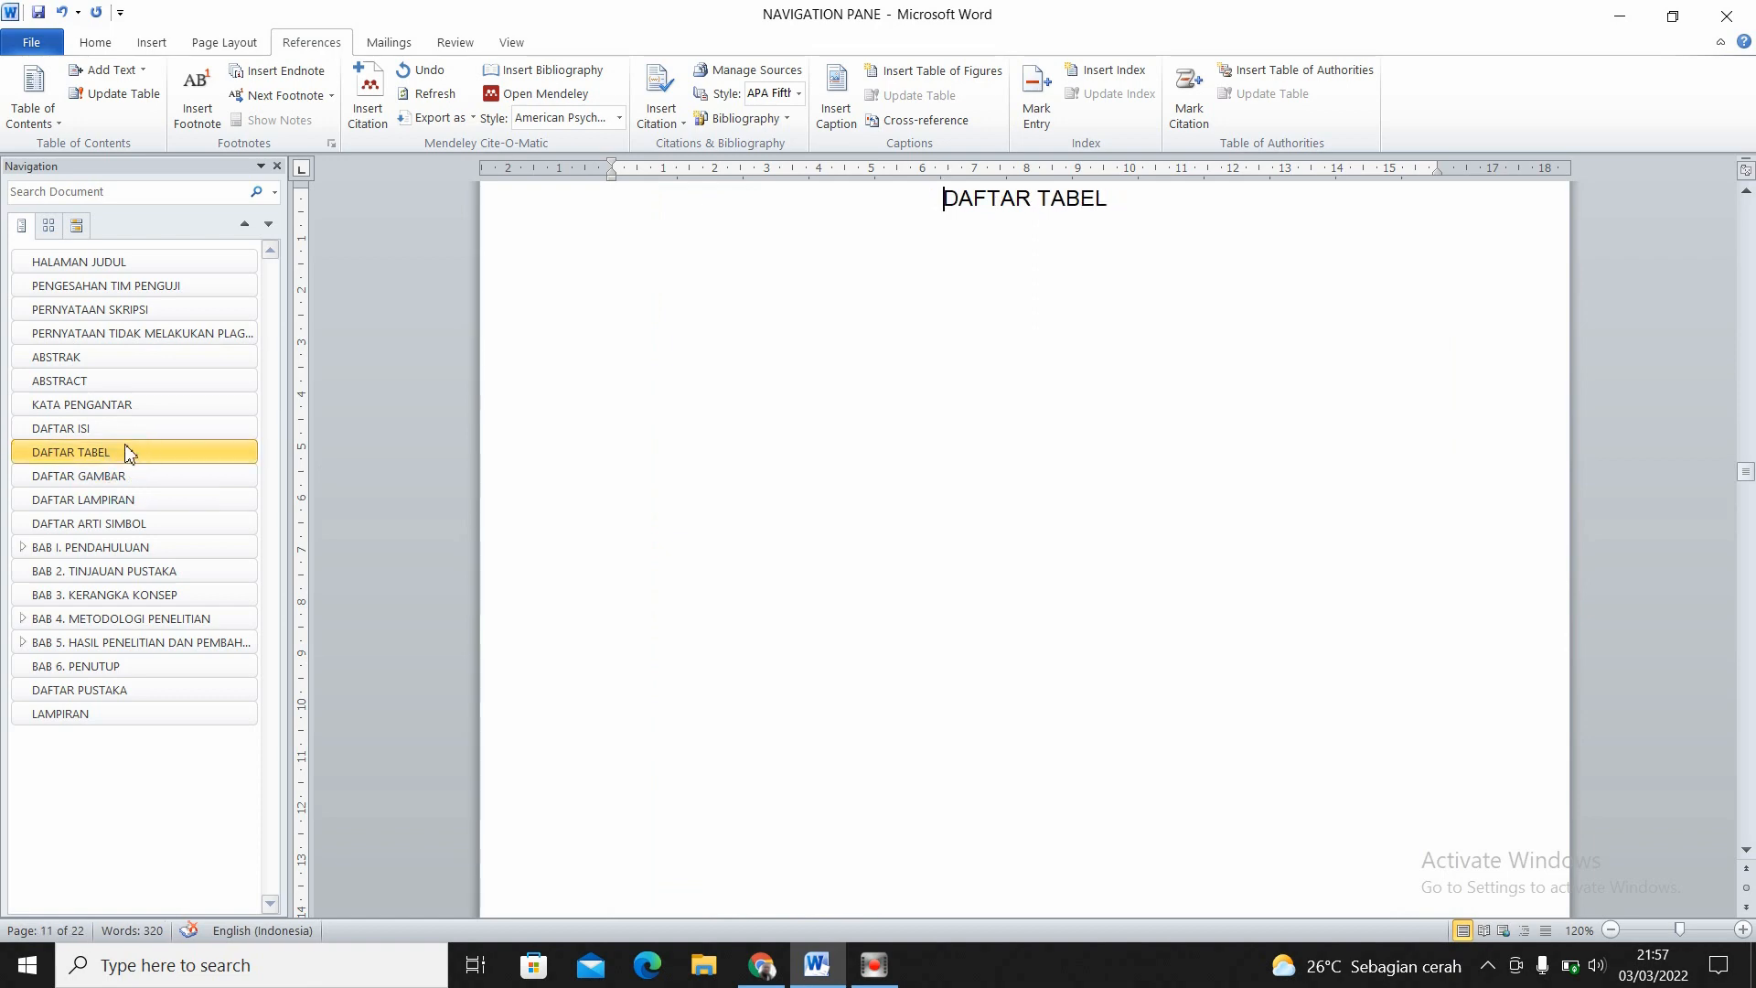
left_click(123, 430)
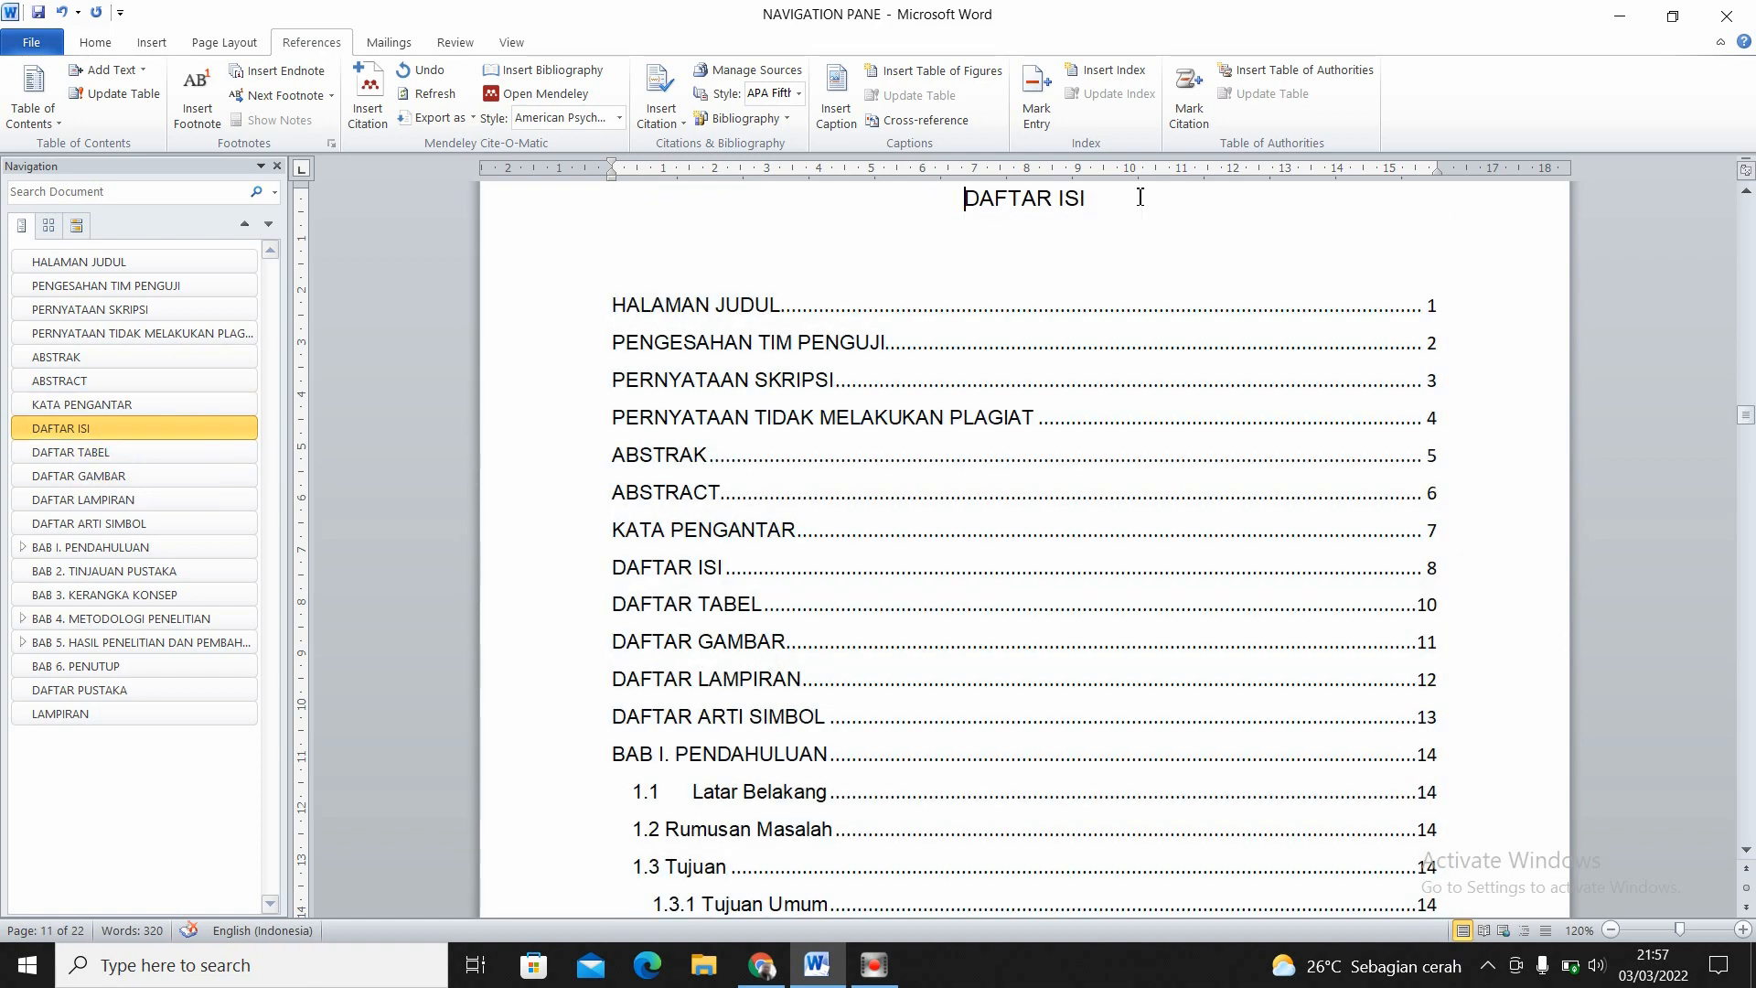
left_click(1114, 196)
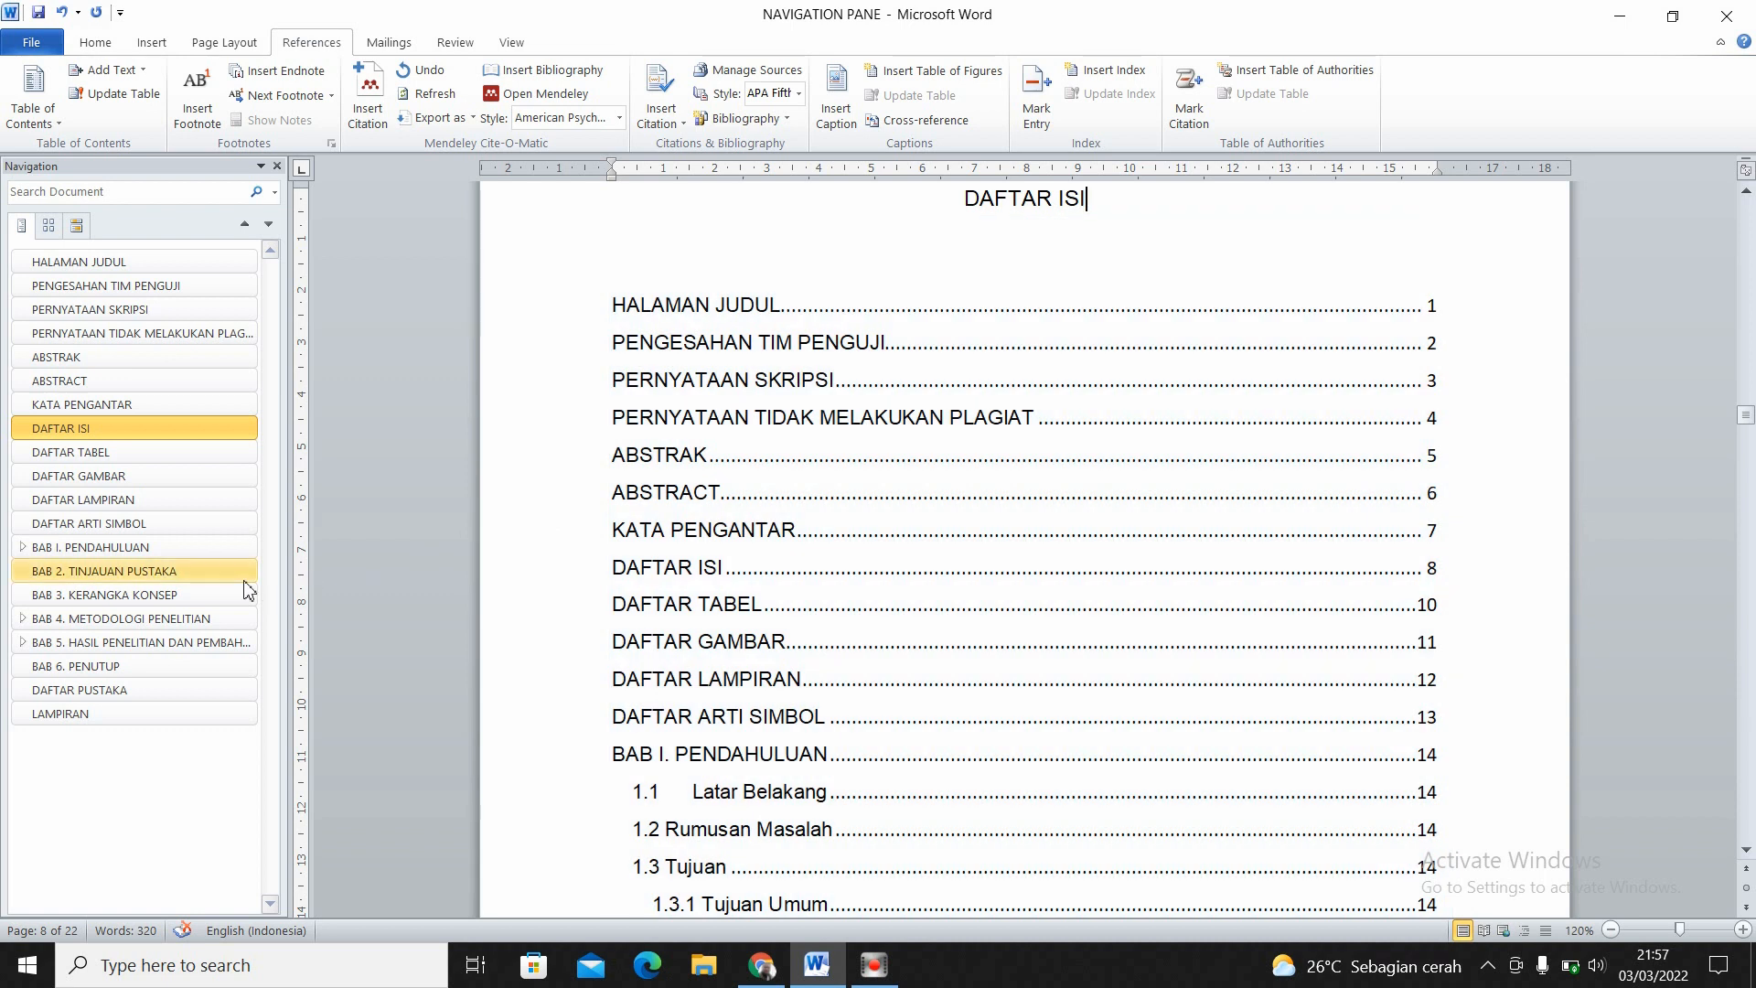
left_click(157, 476)
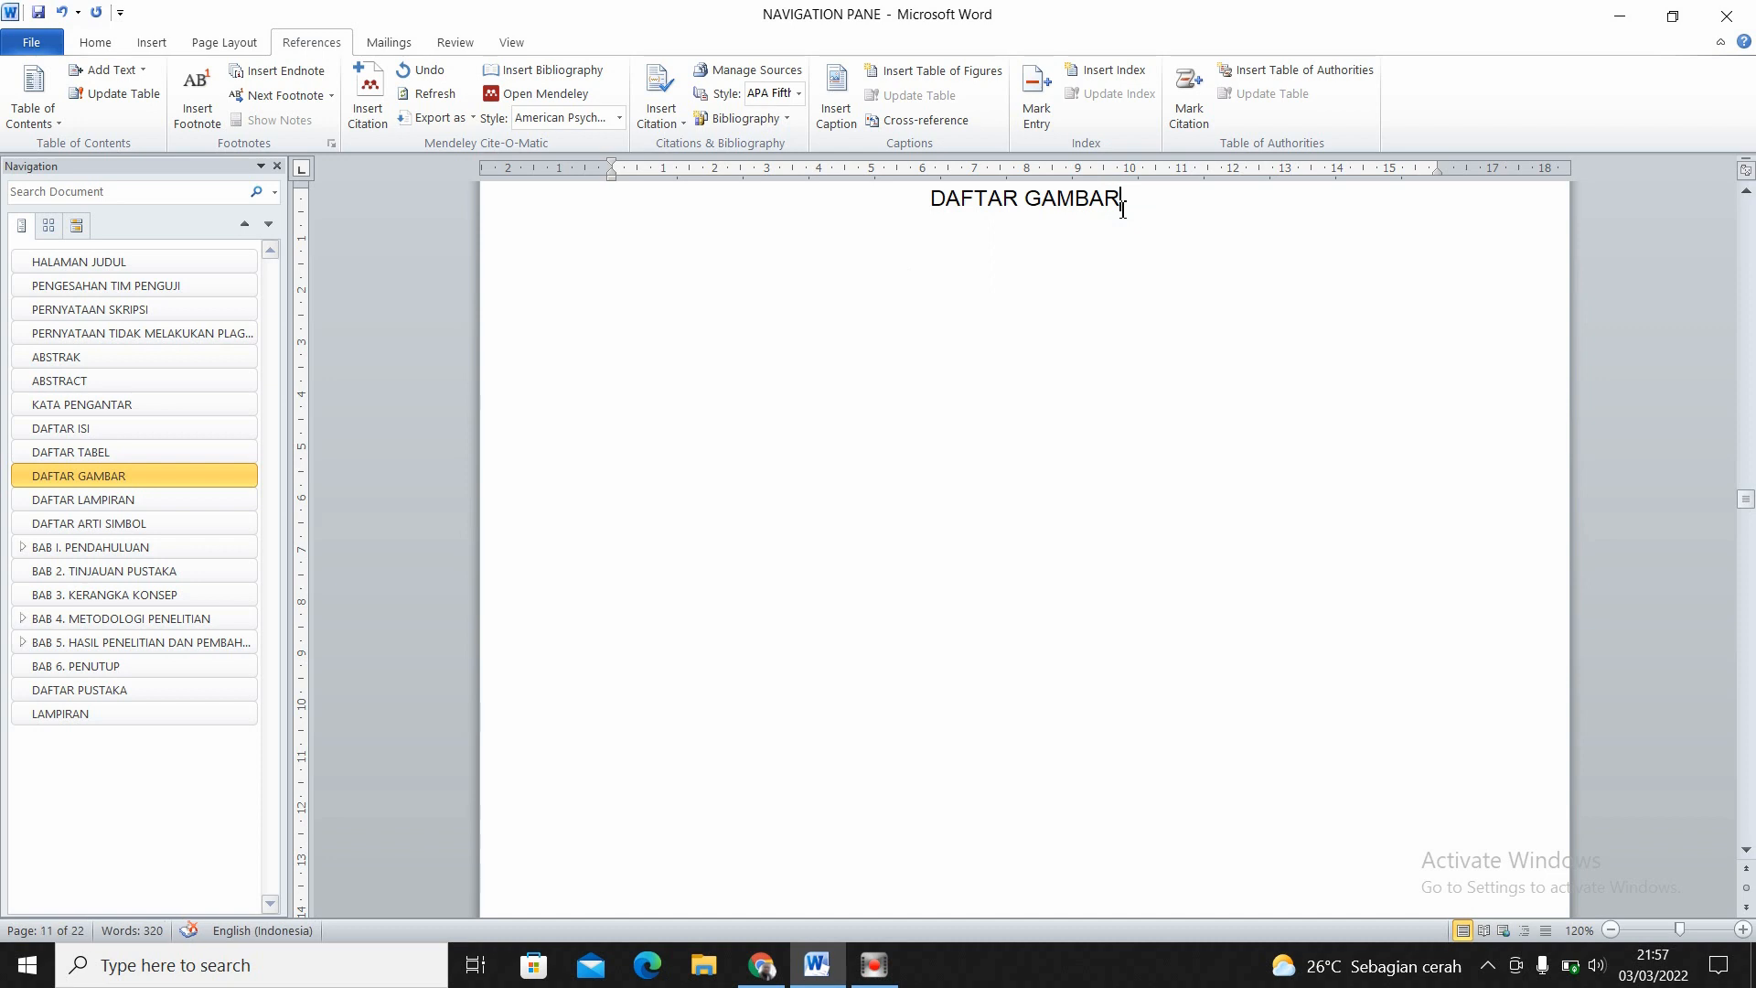
- Expand the subheadings of BAB I and BAB 4 in the heading outline and bring the BAB 4 sections into view
left_click(22, 547)
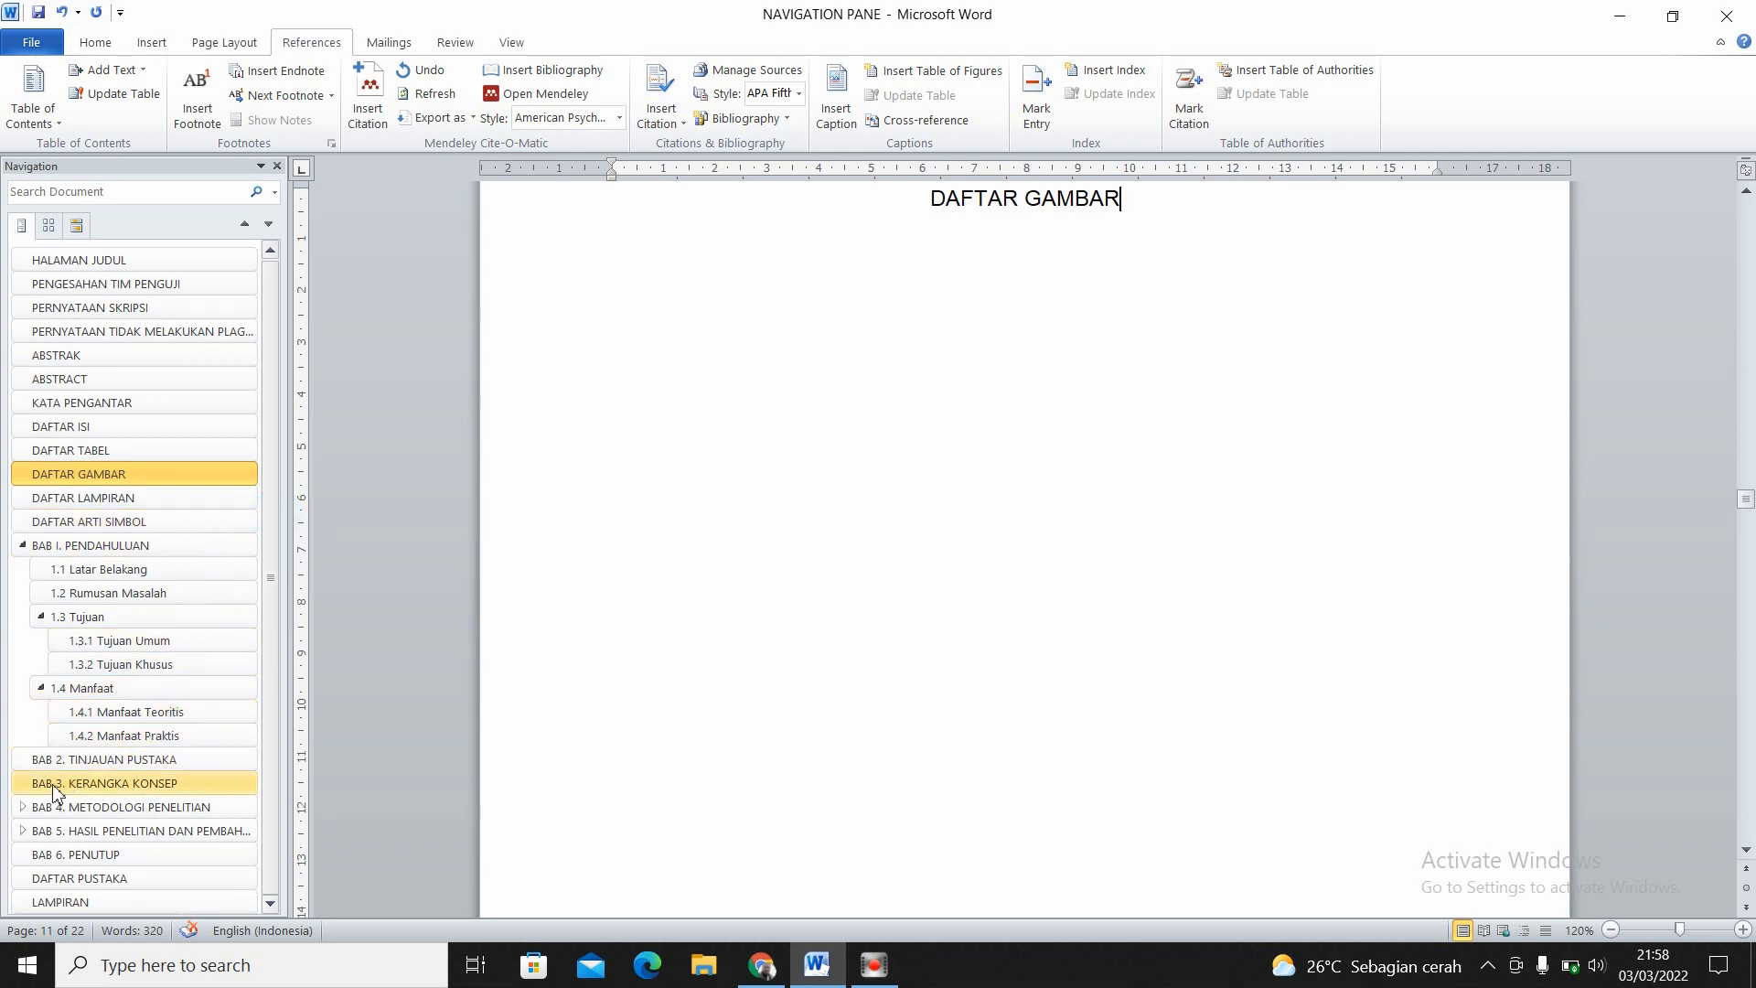
left_click(22, 807)
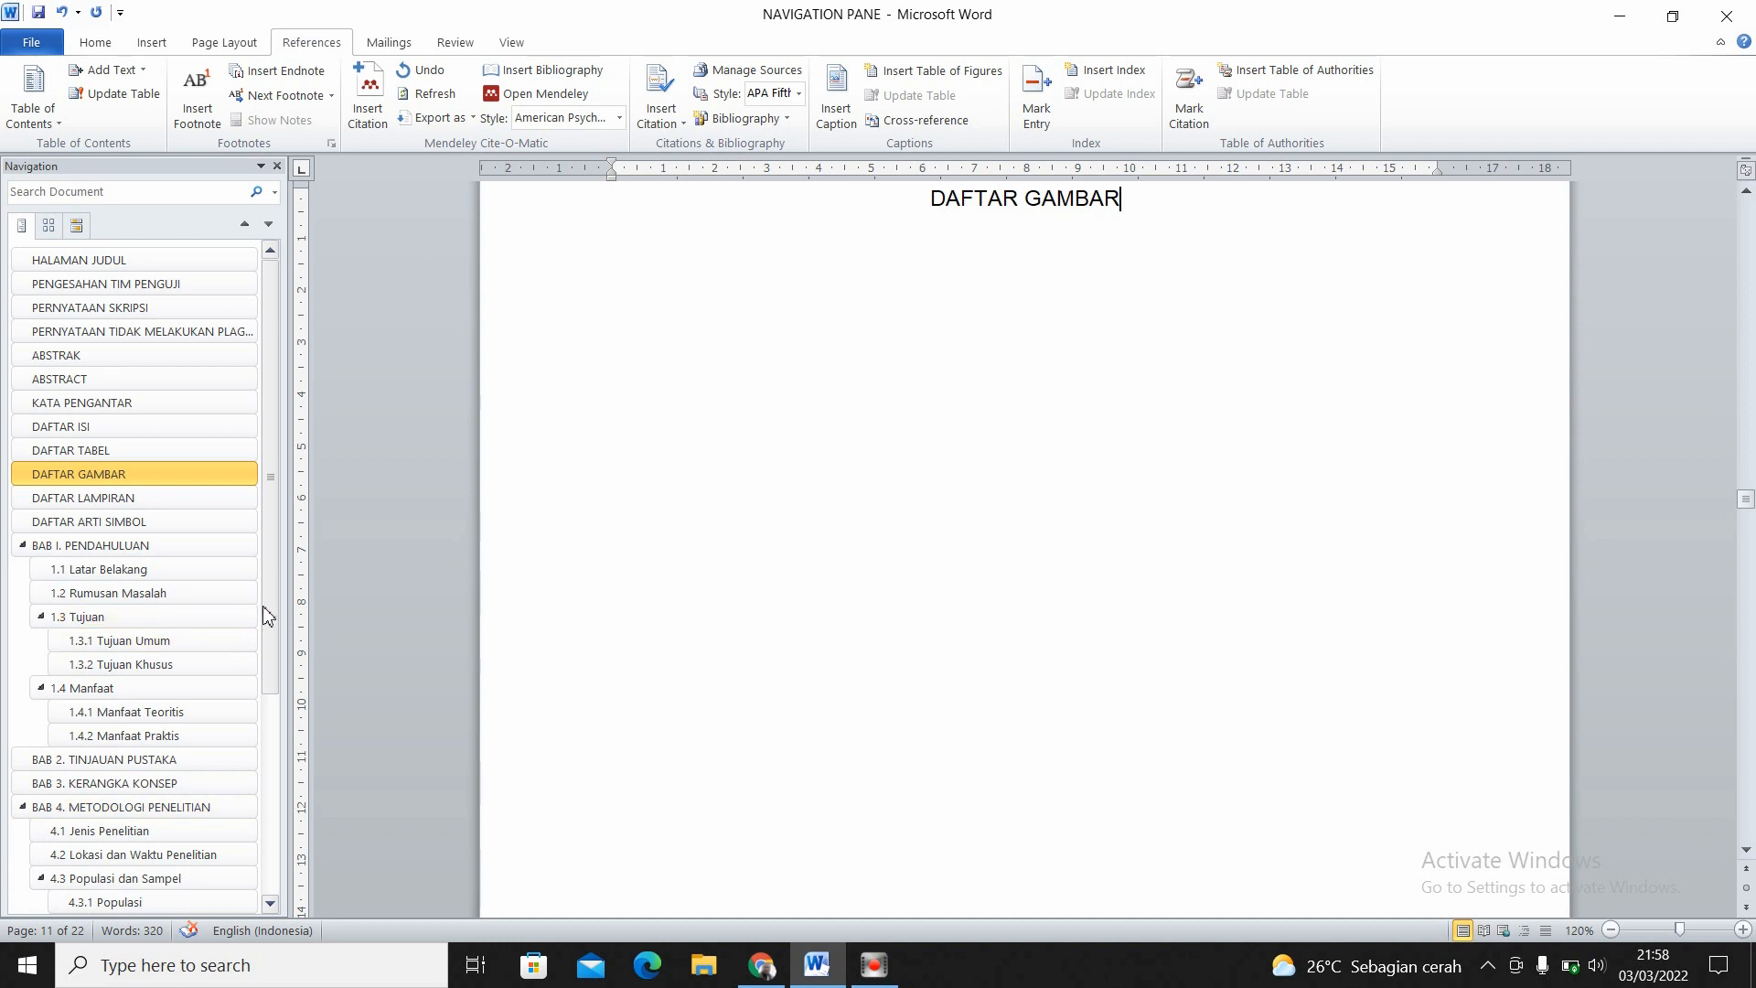
left_click_drag(266, 607, 285, 850)
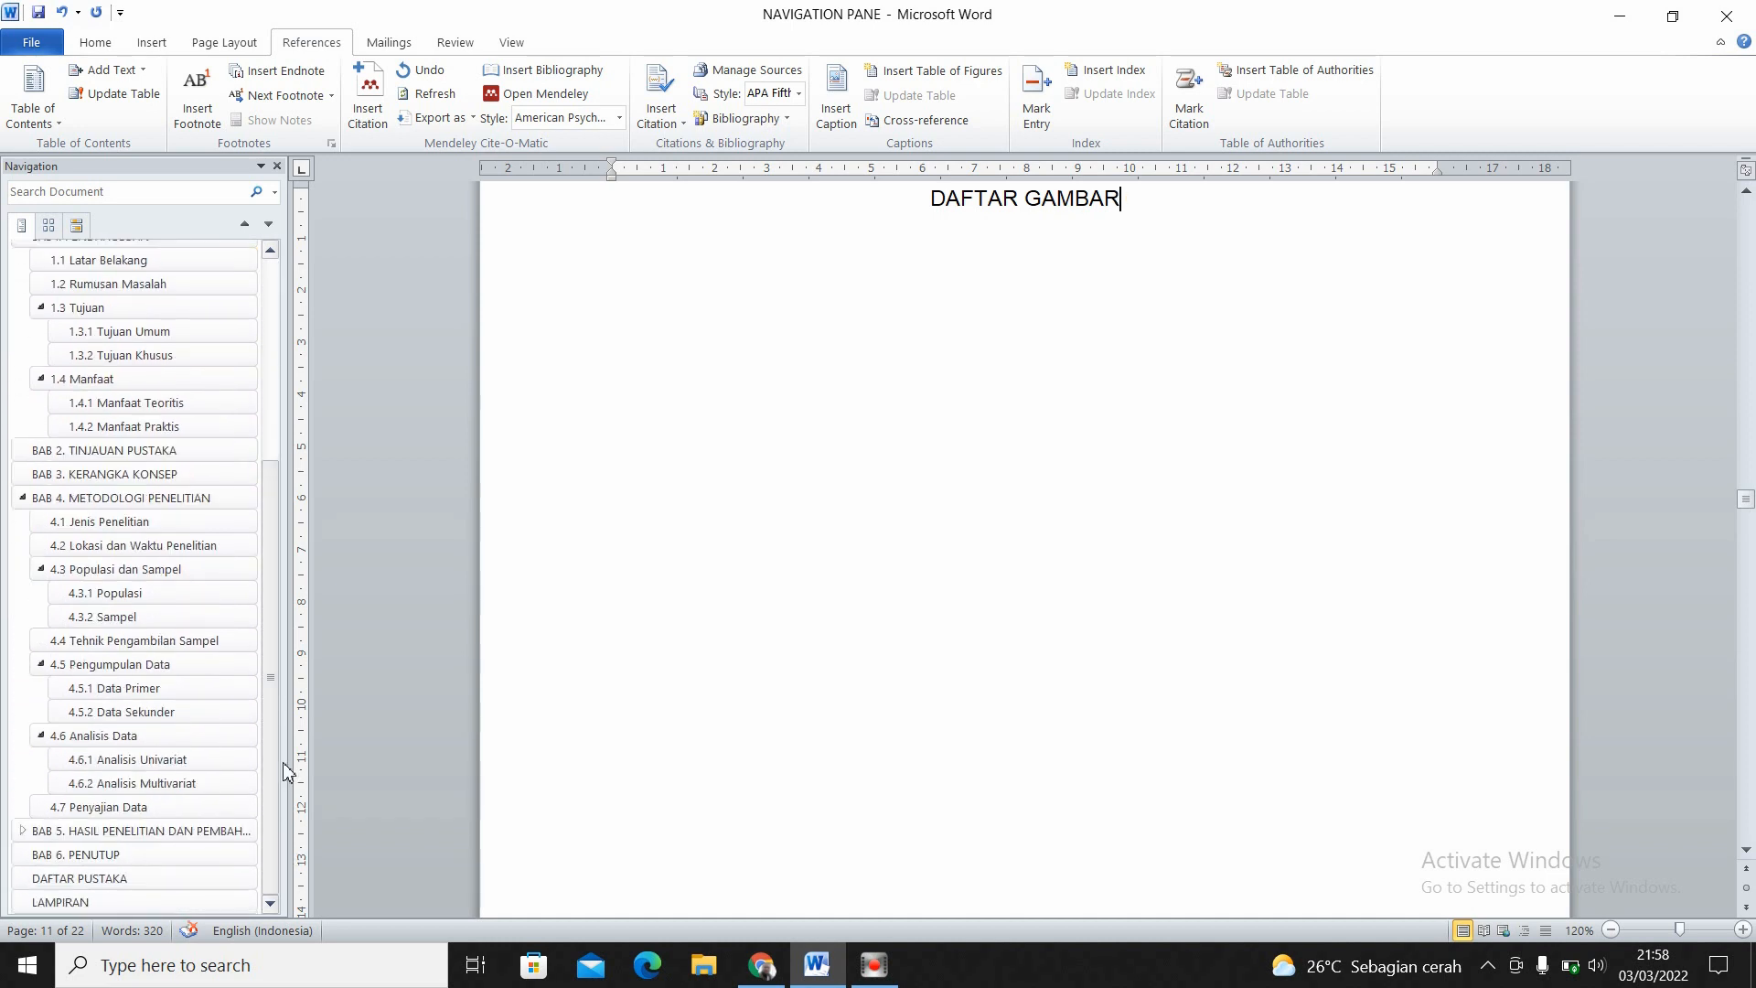
mouse_move(274, 684)
left_mouse_down()
mouse_move(275, 453)
mouse_move(274, 693)
left_mouse_up()
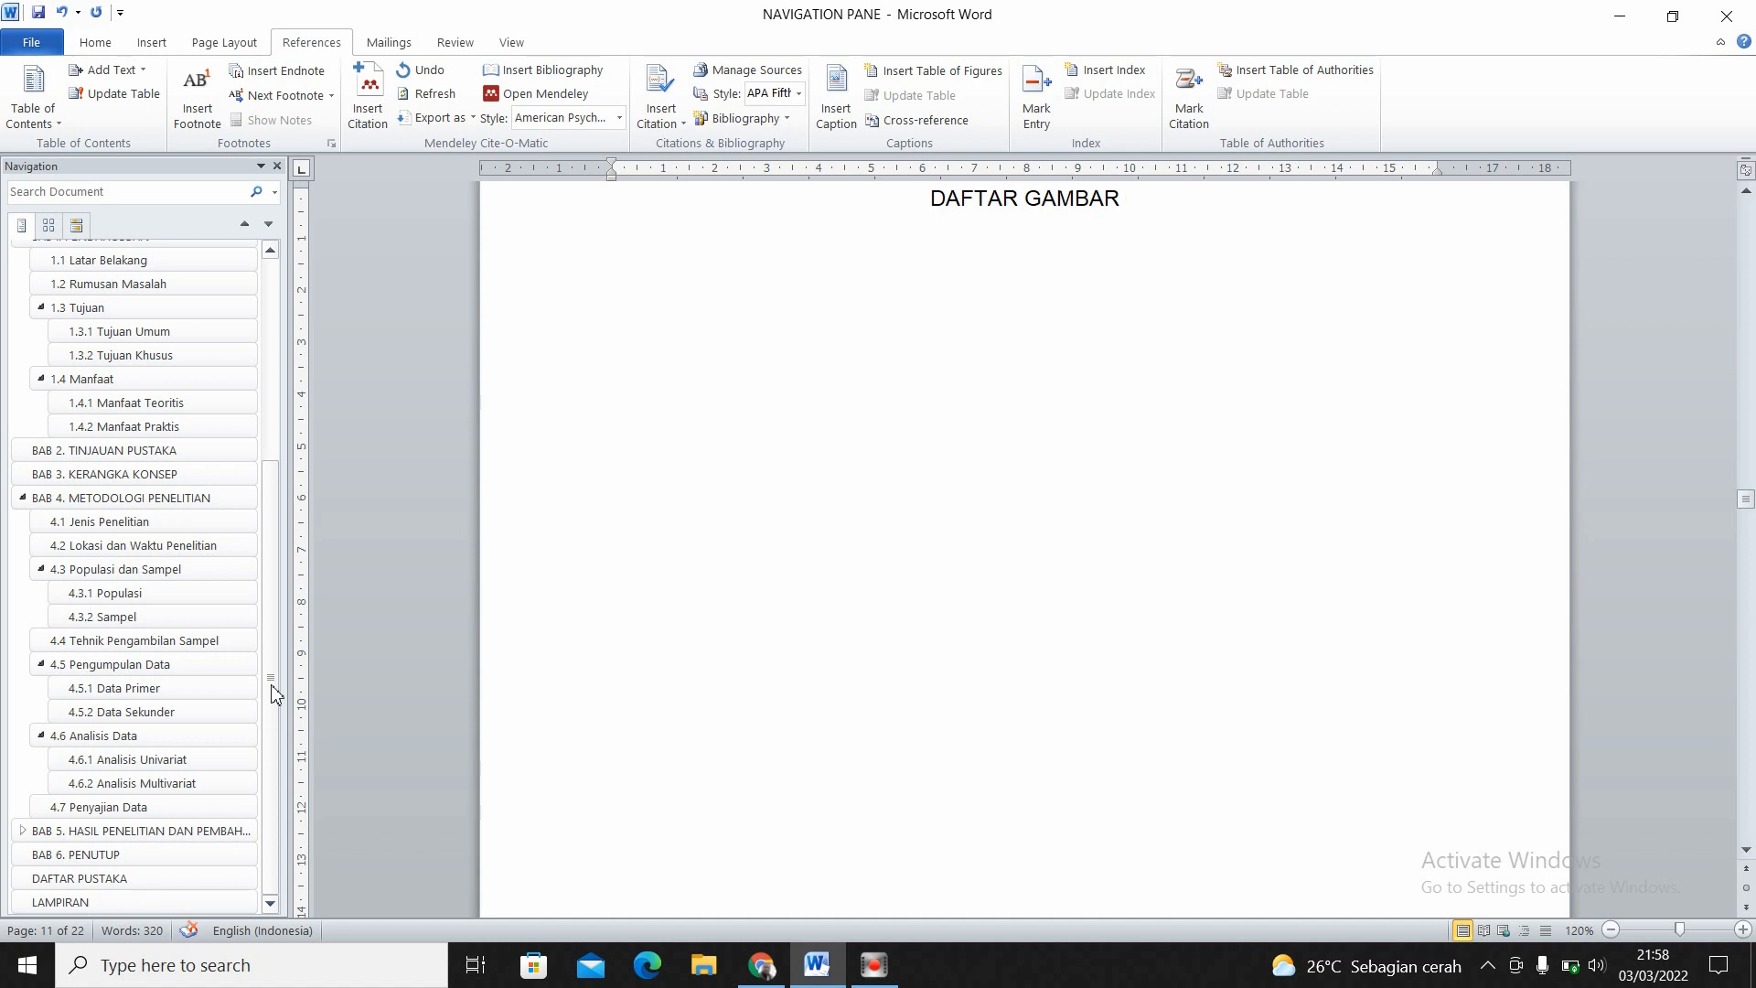
- Go to the 4.3.1 Populasi heading and add a new empty line directly below it
left_click(201, 595)
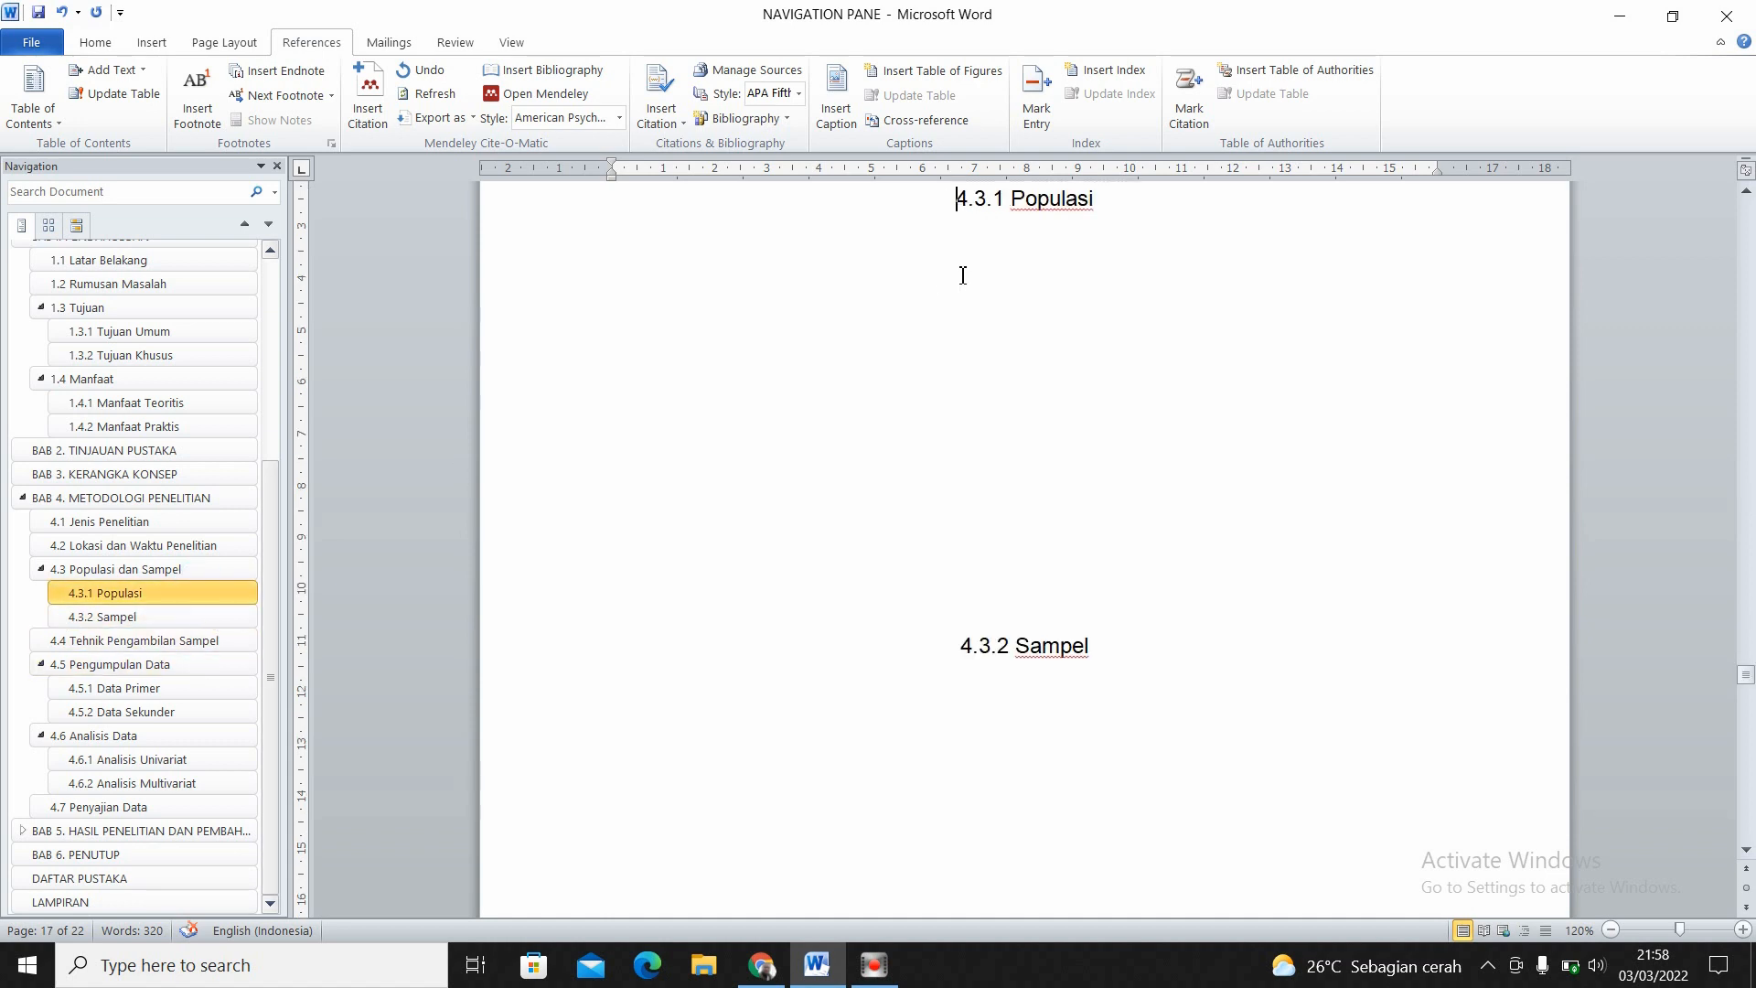
left_click(1097, 207)
key("Return")
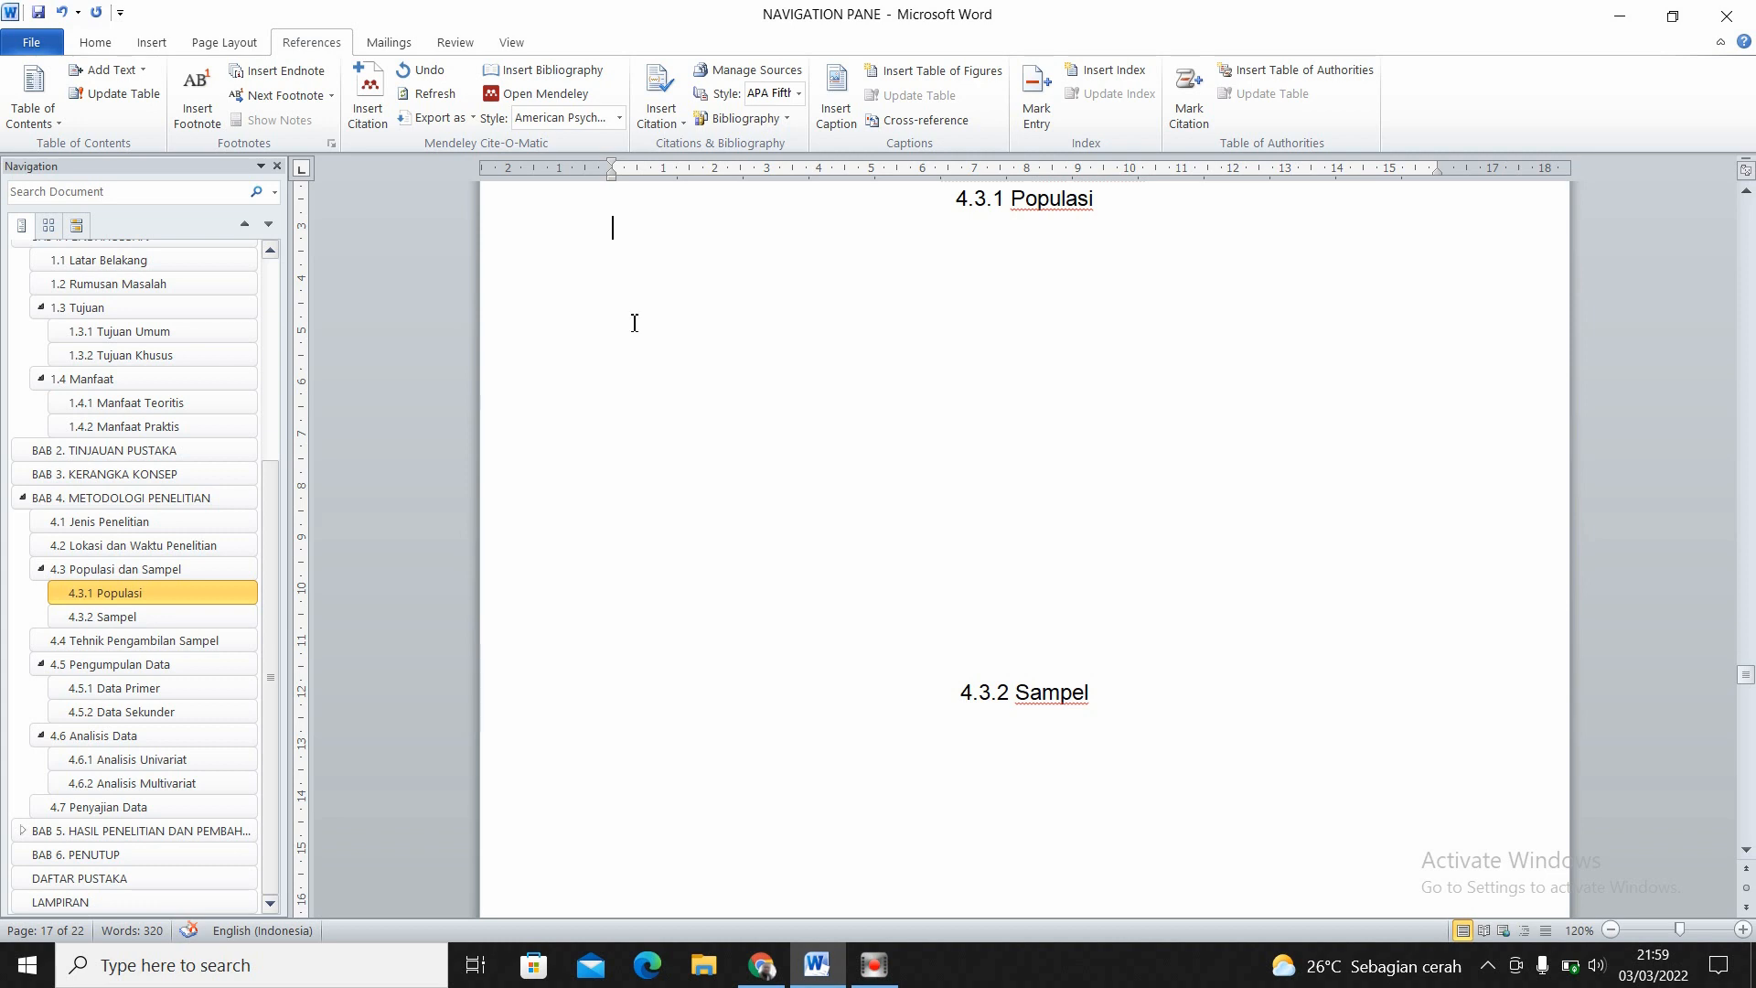
- Insert the picture "download" from the Pictures folder below the 4.3.1 Populasi heading and set its text wrapping to Behind Text
left_click(152, 43)
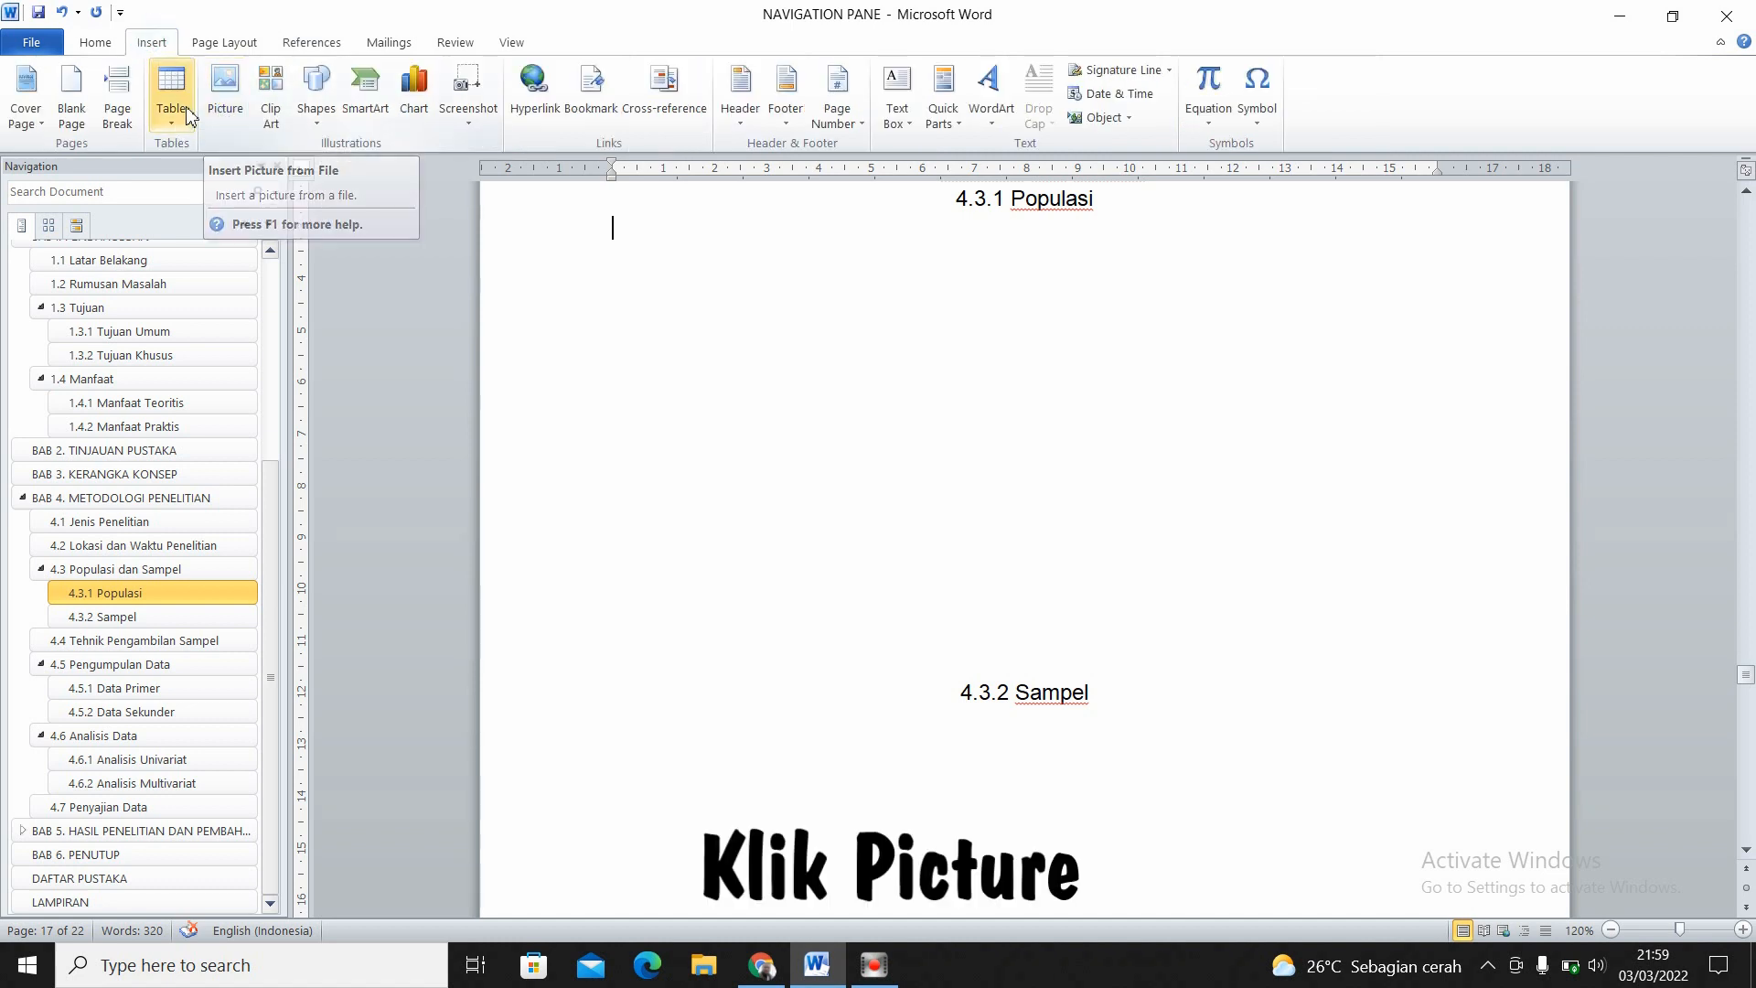
left_click(230, 110)
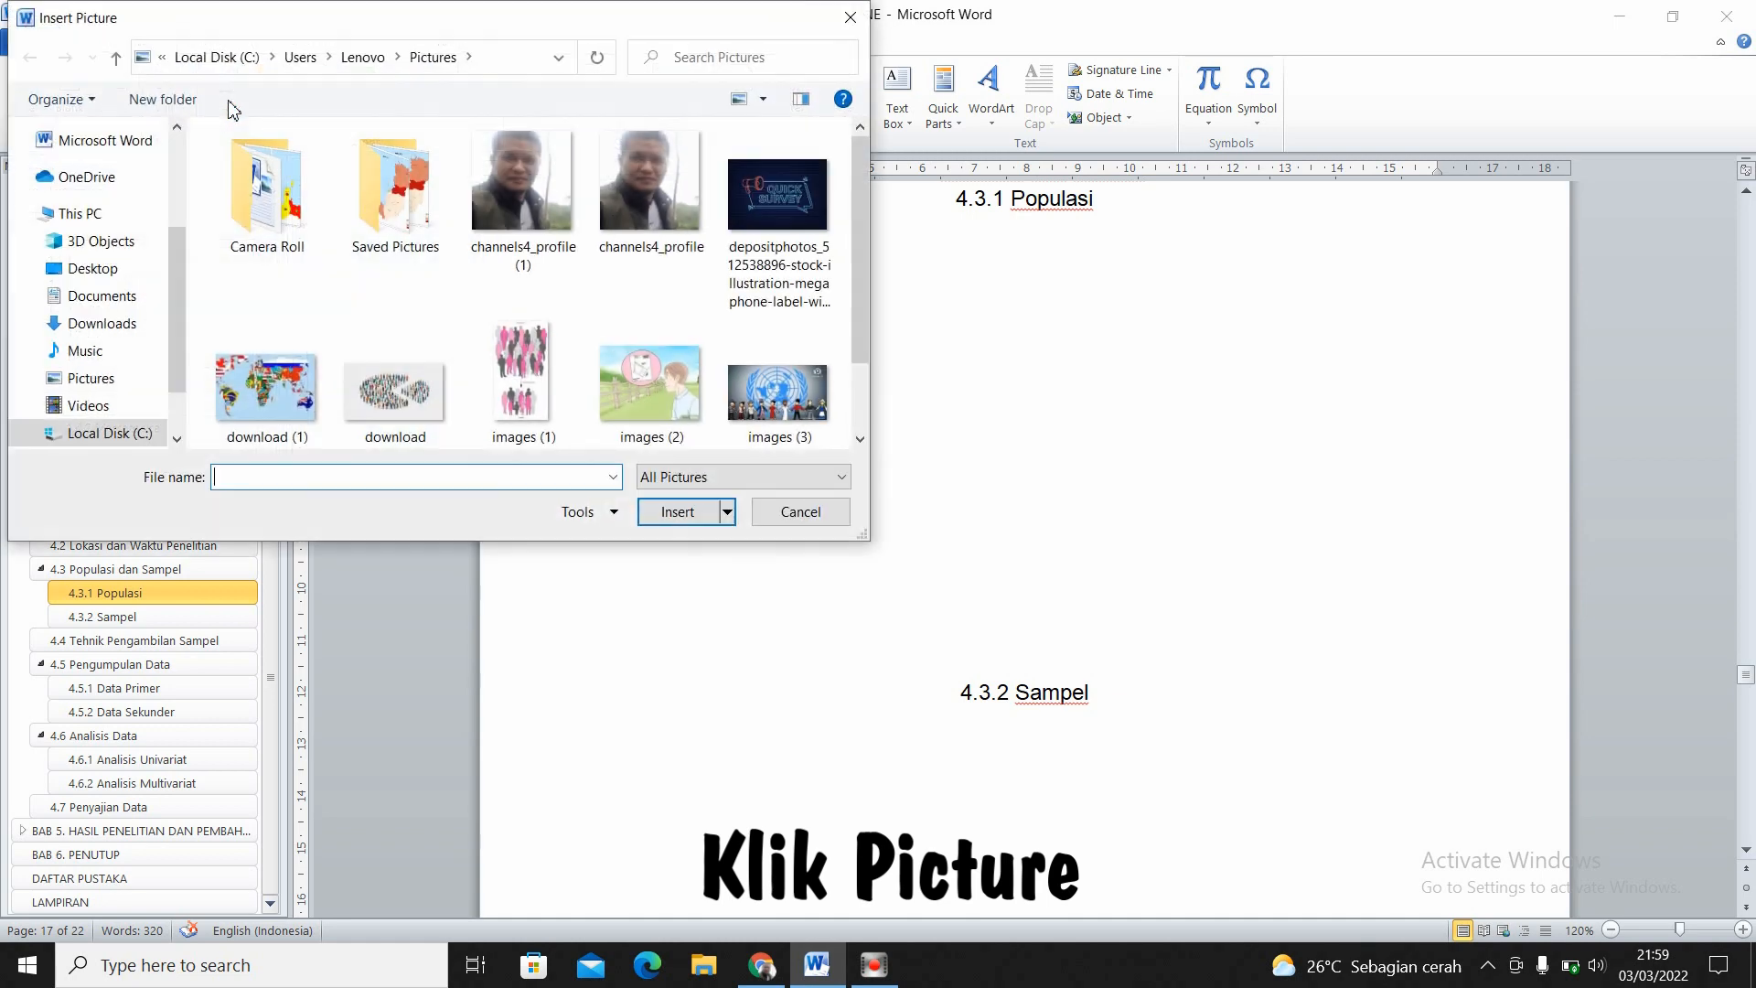
scroll(858, 250, "down", 3)
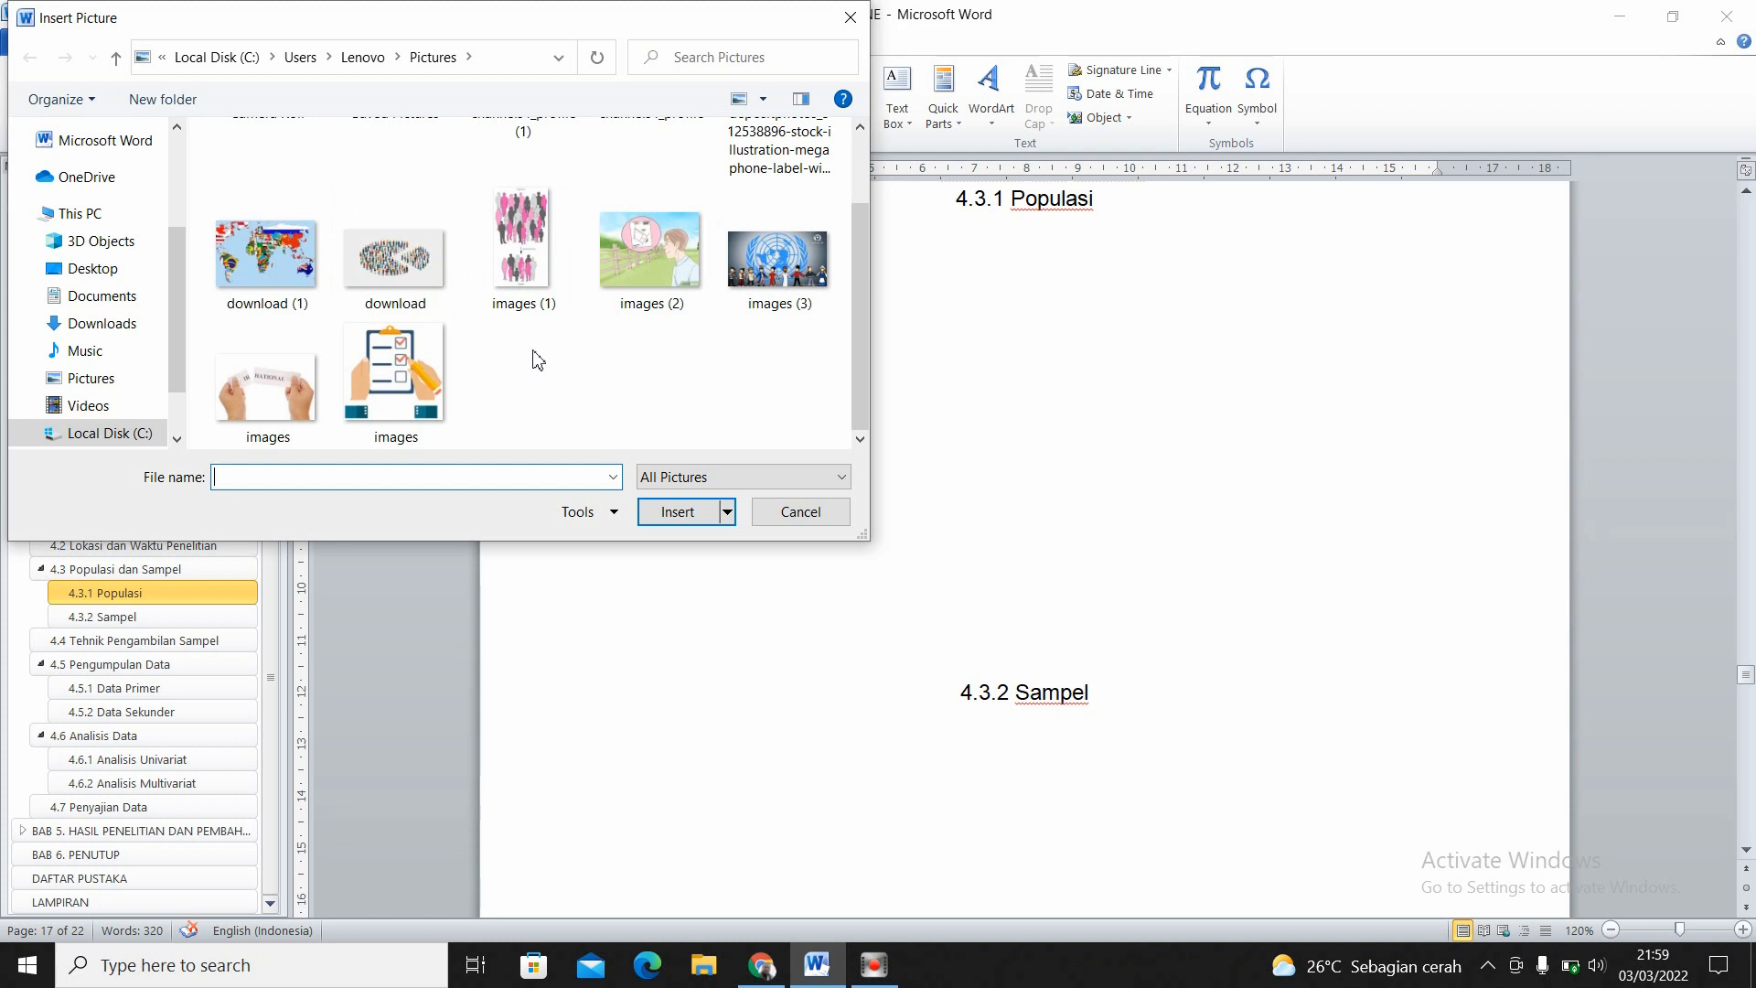
left_click(426, 274)
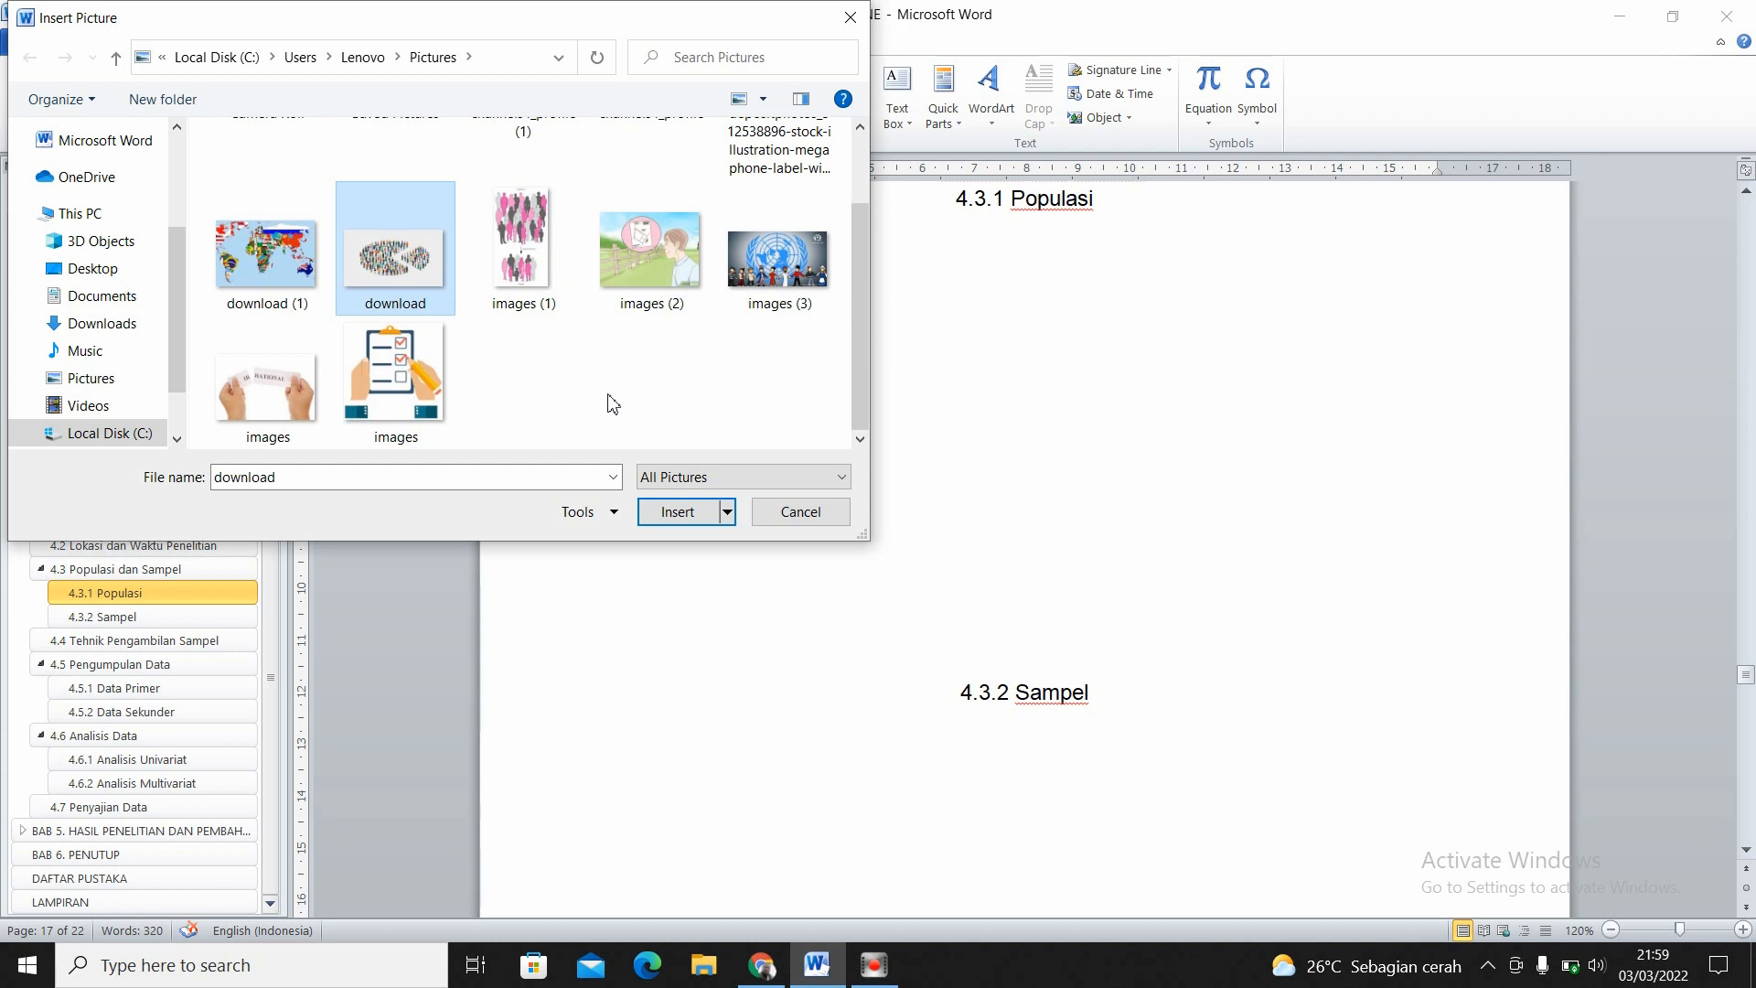
left_click(678, 512)
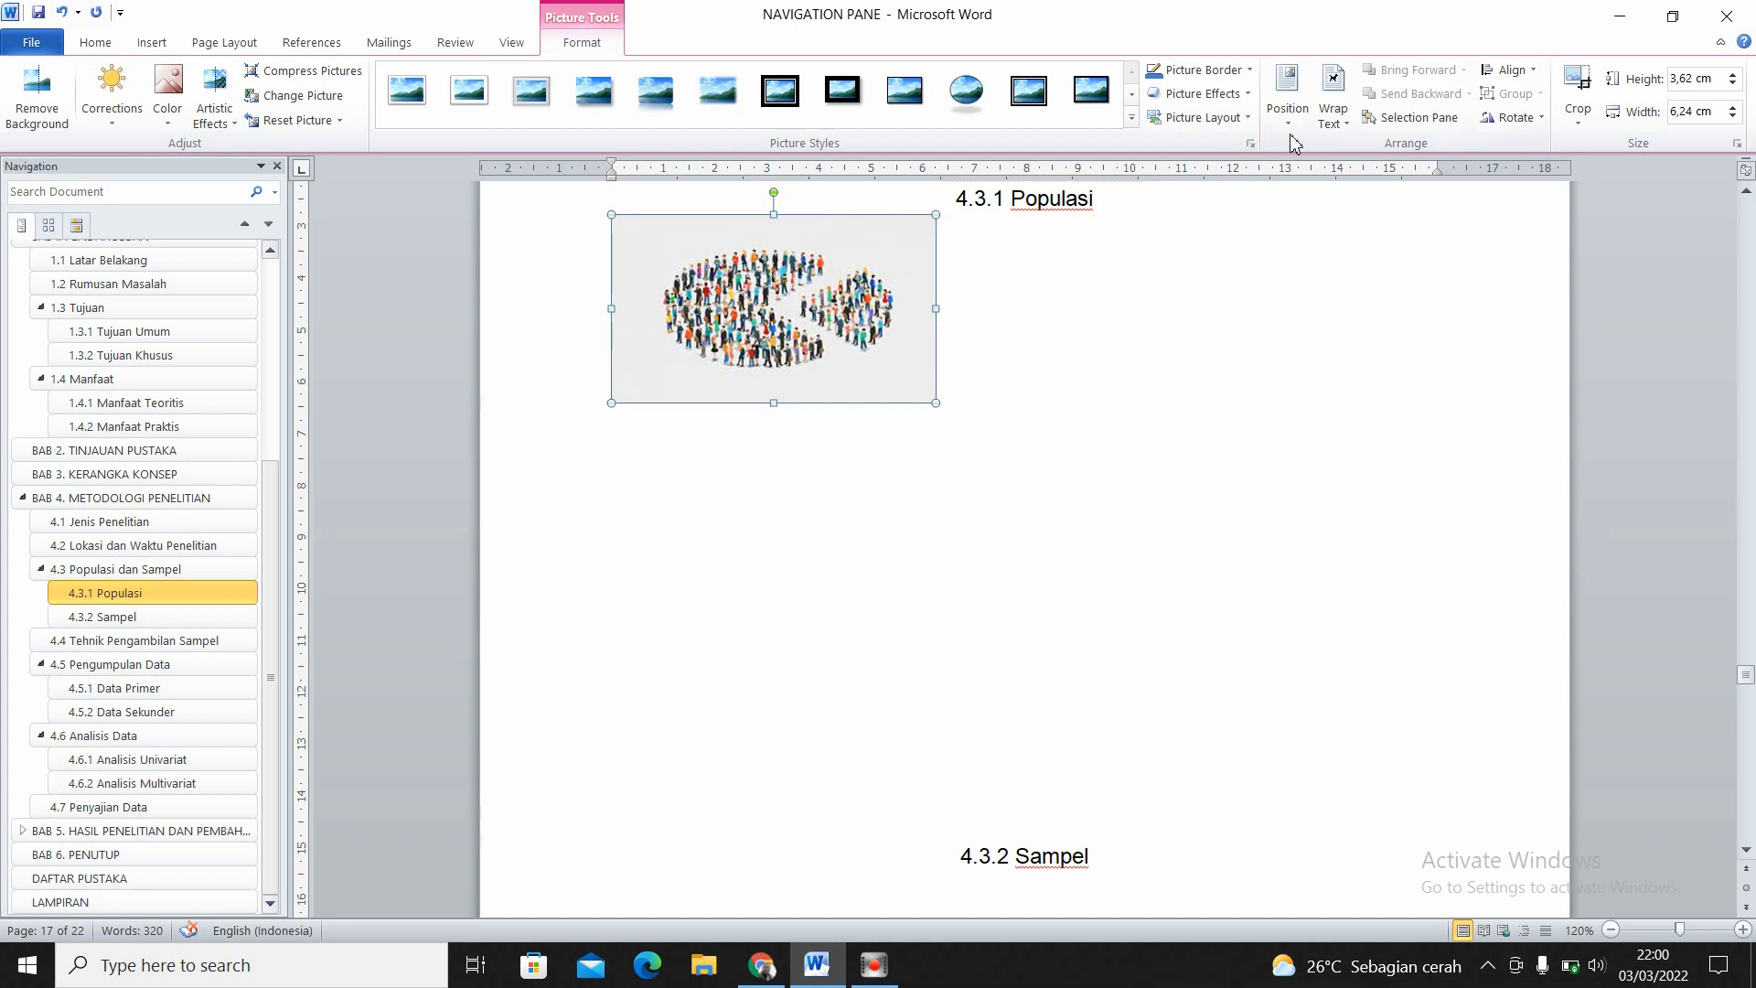
left_click(1345, 132)
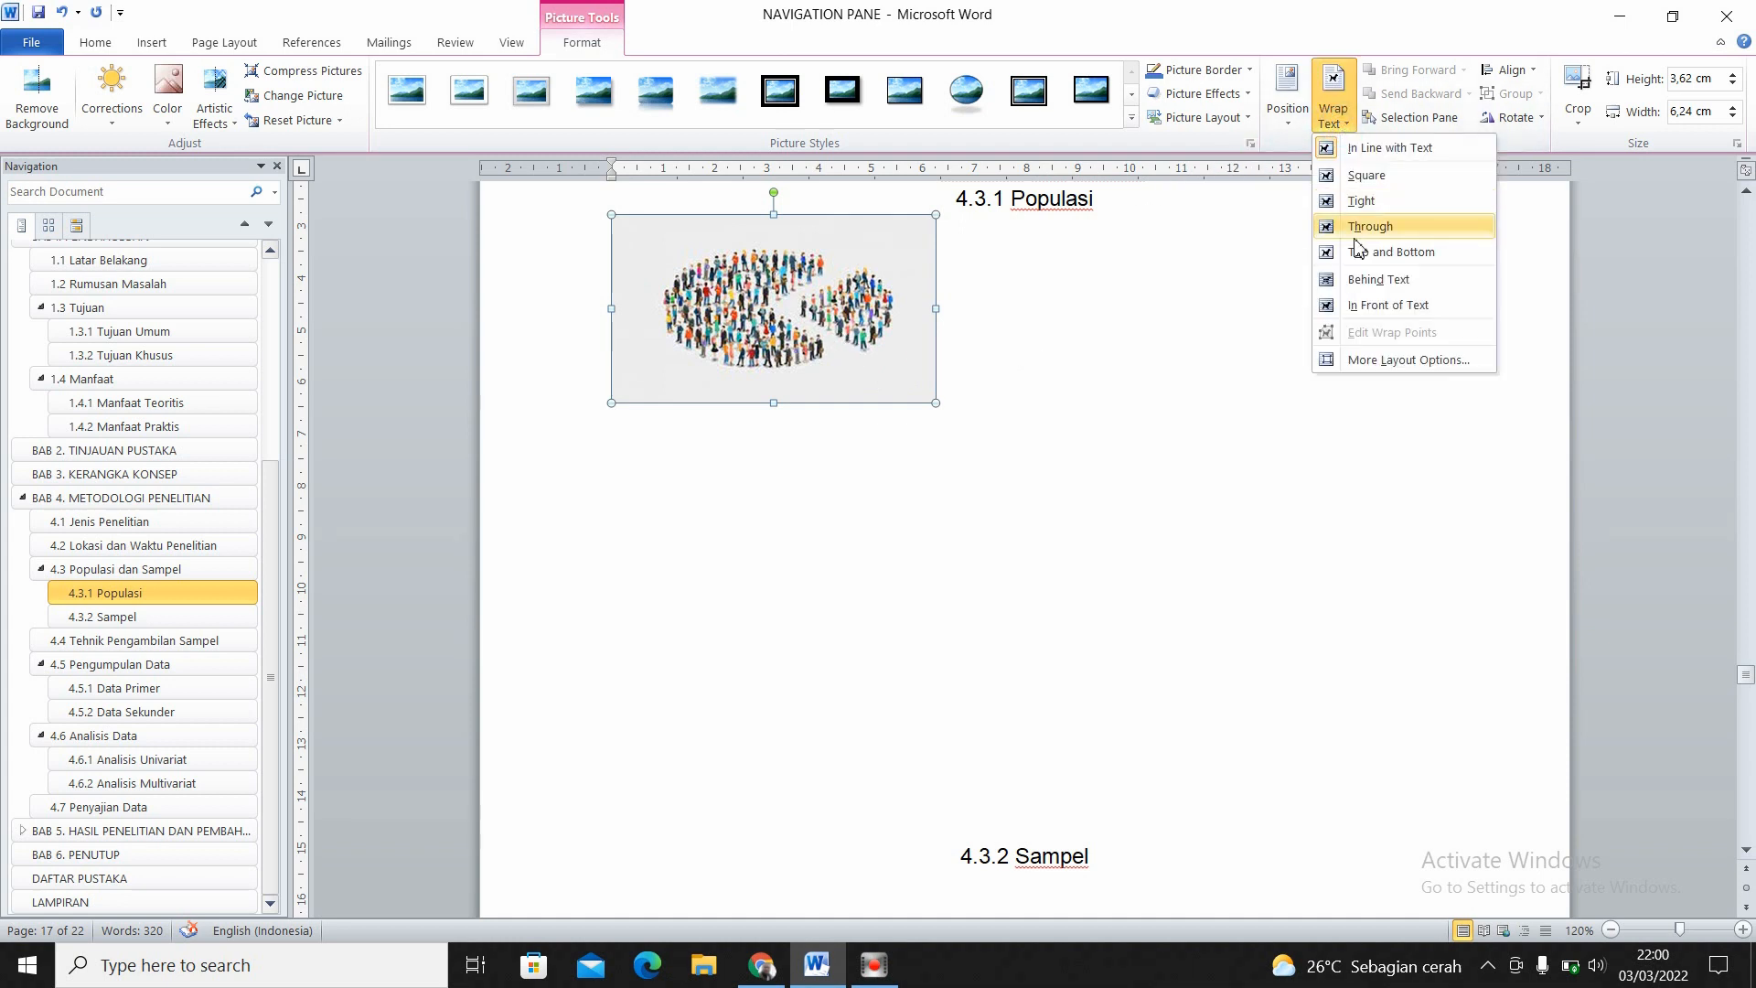
left_click(1365, 281)
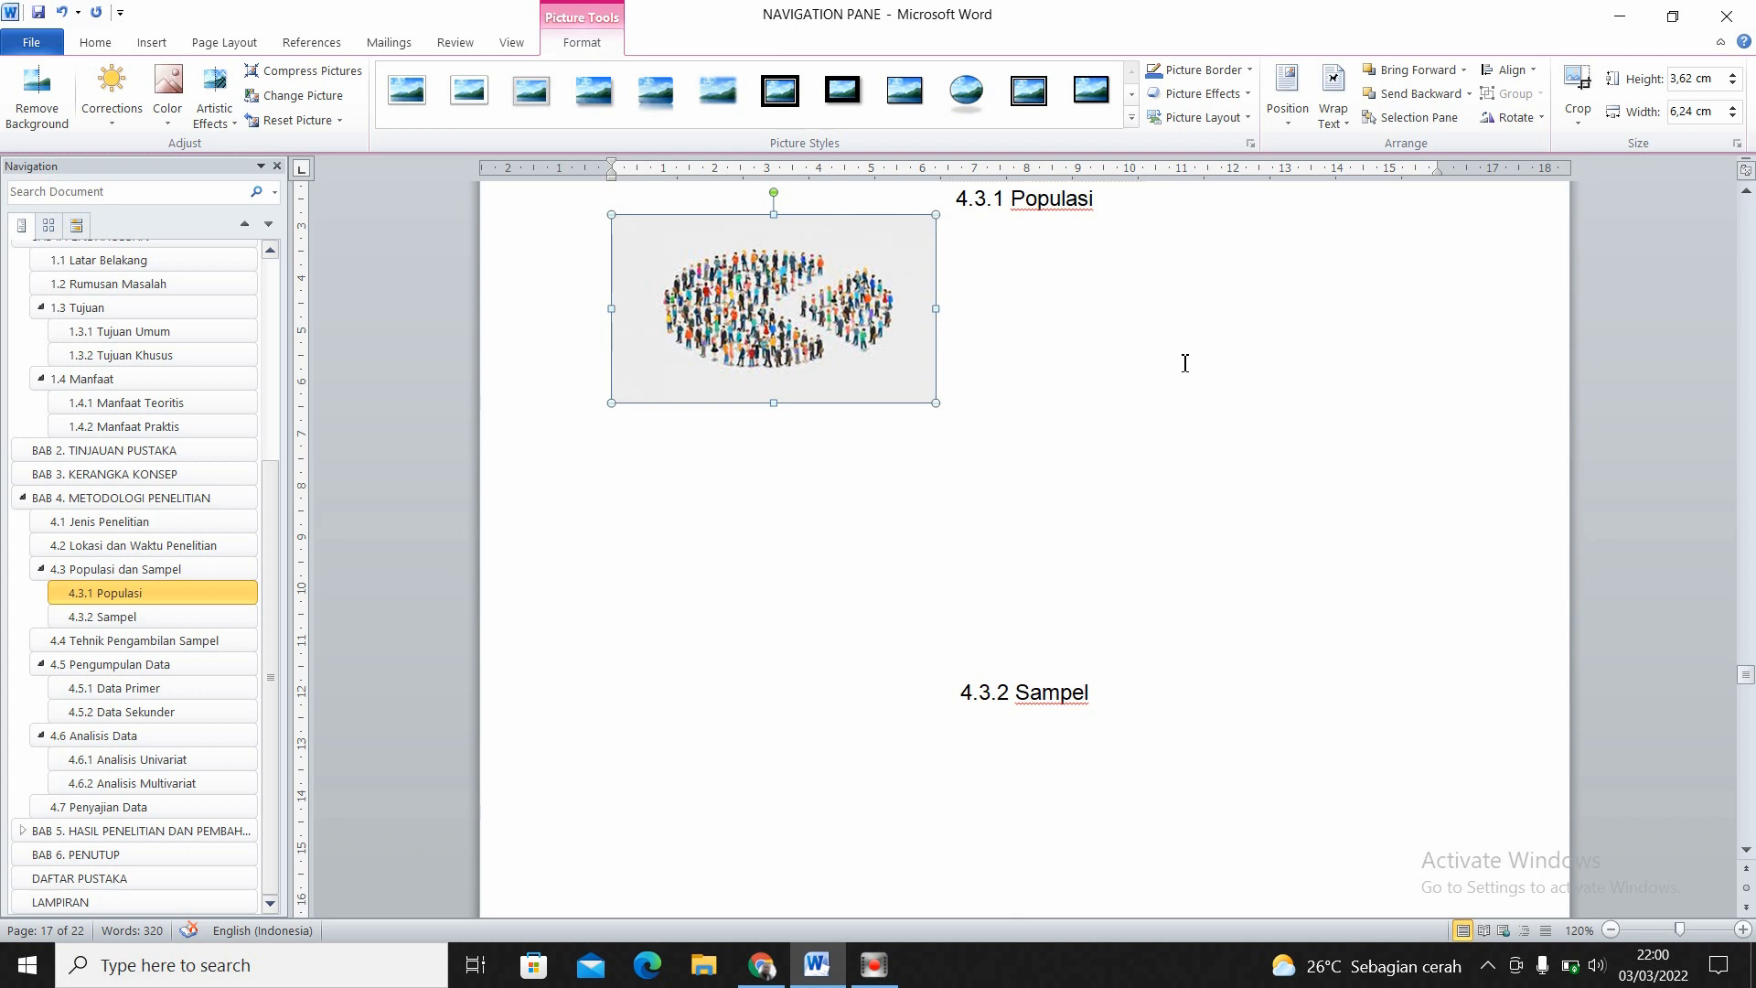
- Try stretching the picture to about 16,4 cm wide and 8,5 cm high, and undo both size changes
left_click(937, 310)
left_click_drag(939, 311, 1468, 351)
left_click_drag(1466, 351, 1466, 351)
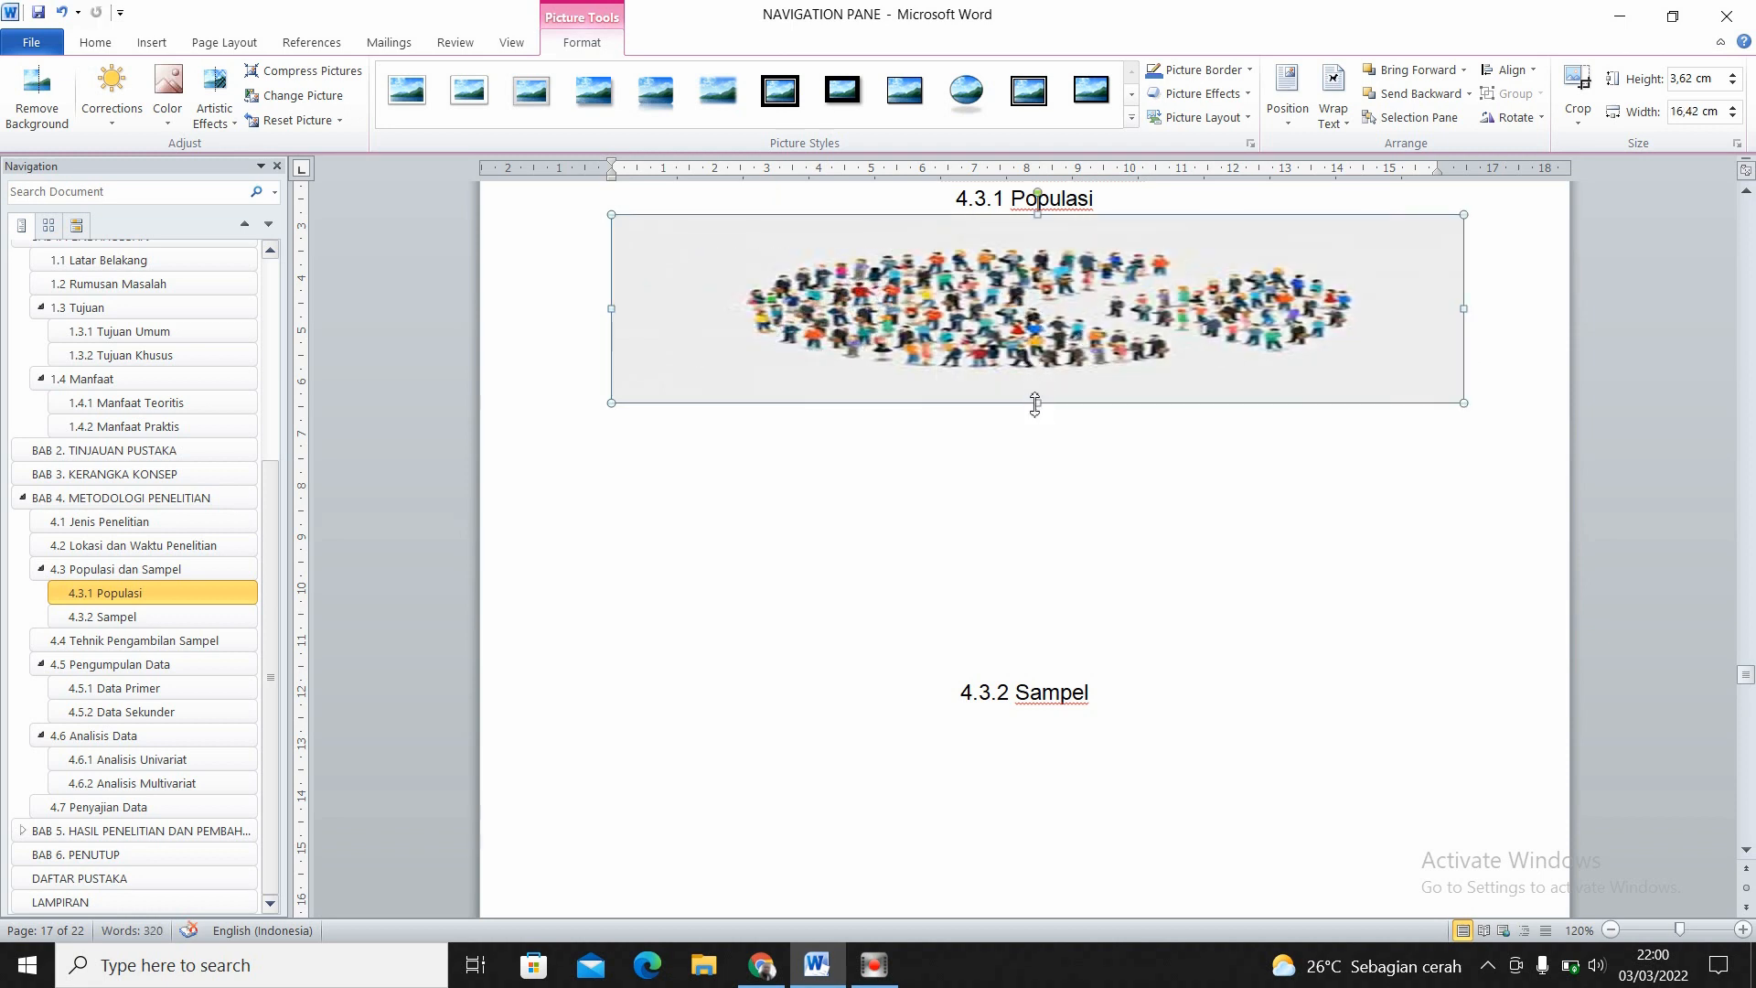
left_click_drag(1036, 402, 1029, 656)
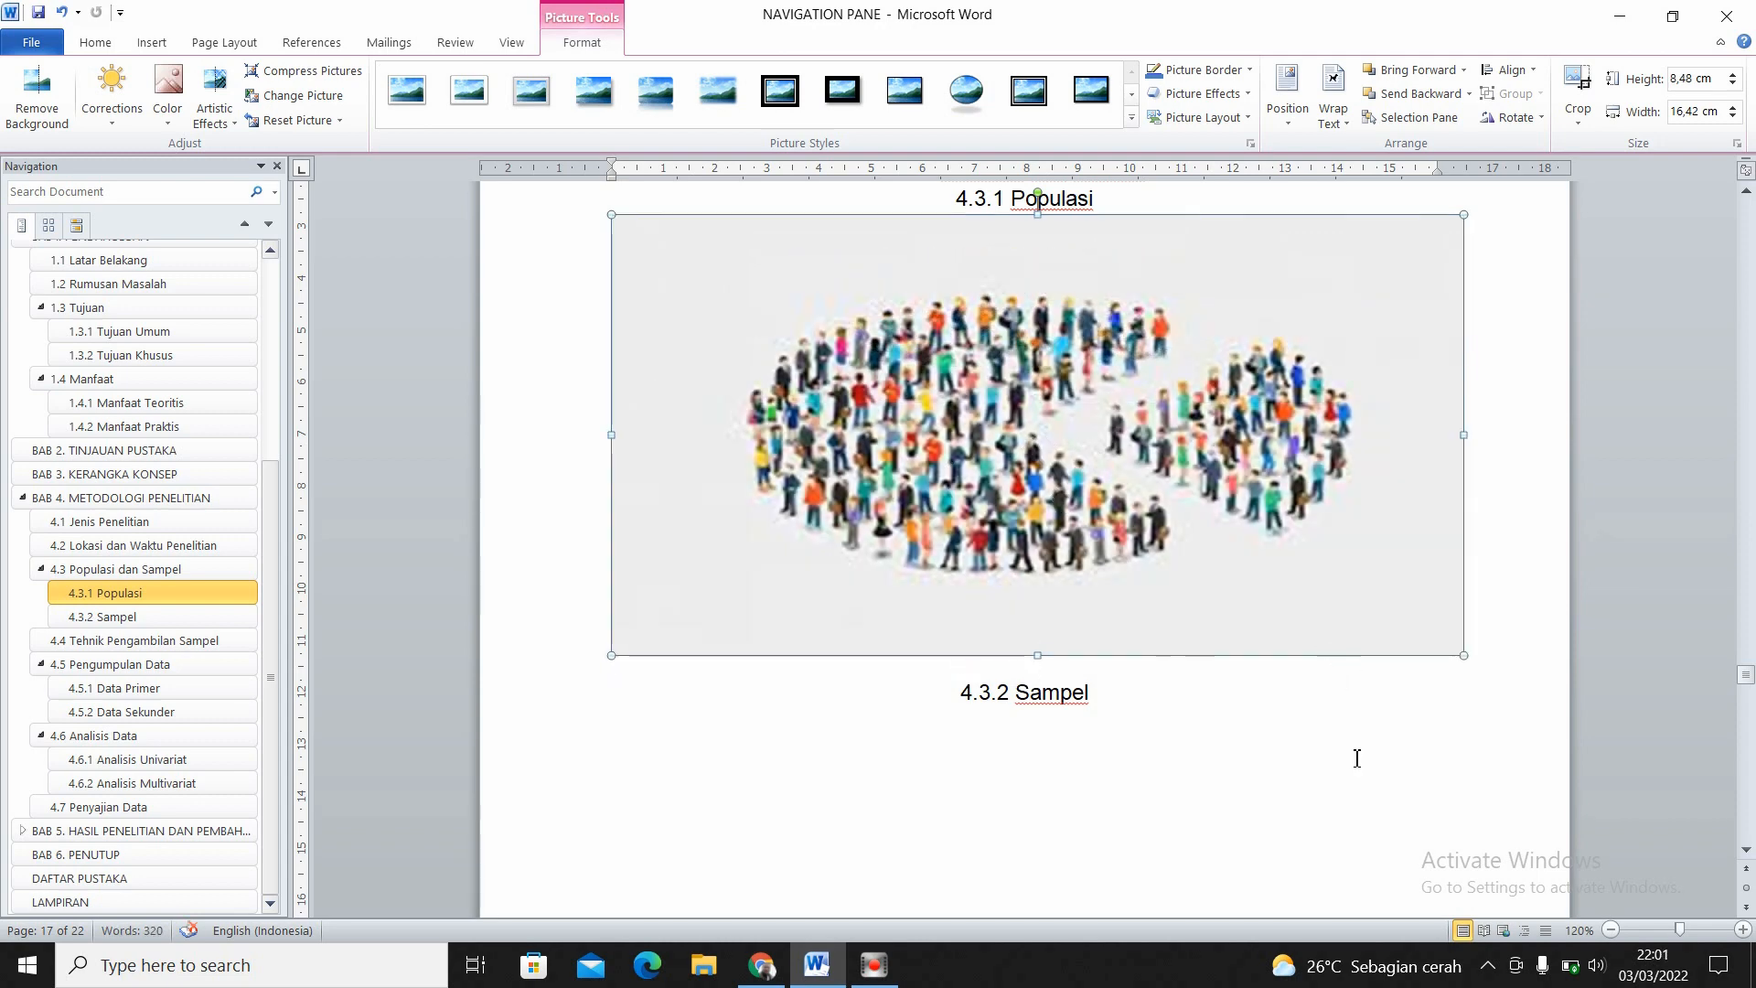
key("ctrl+z")
key("ctrl+z")
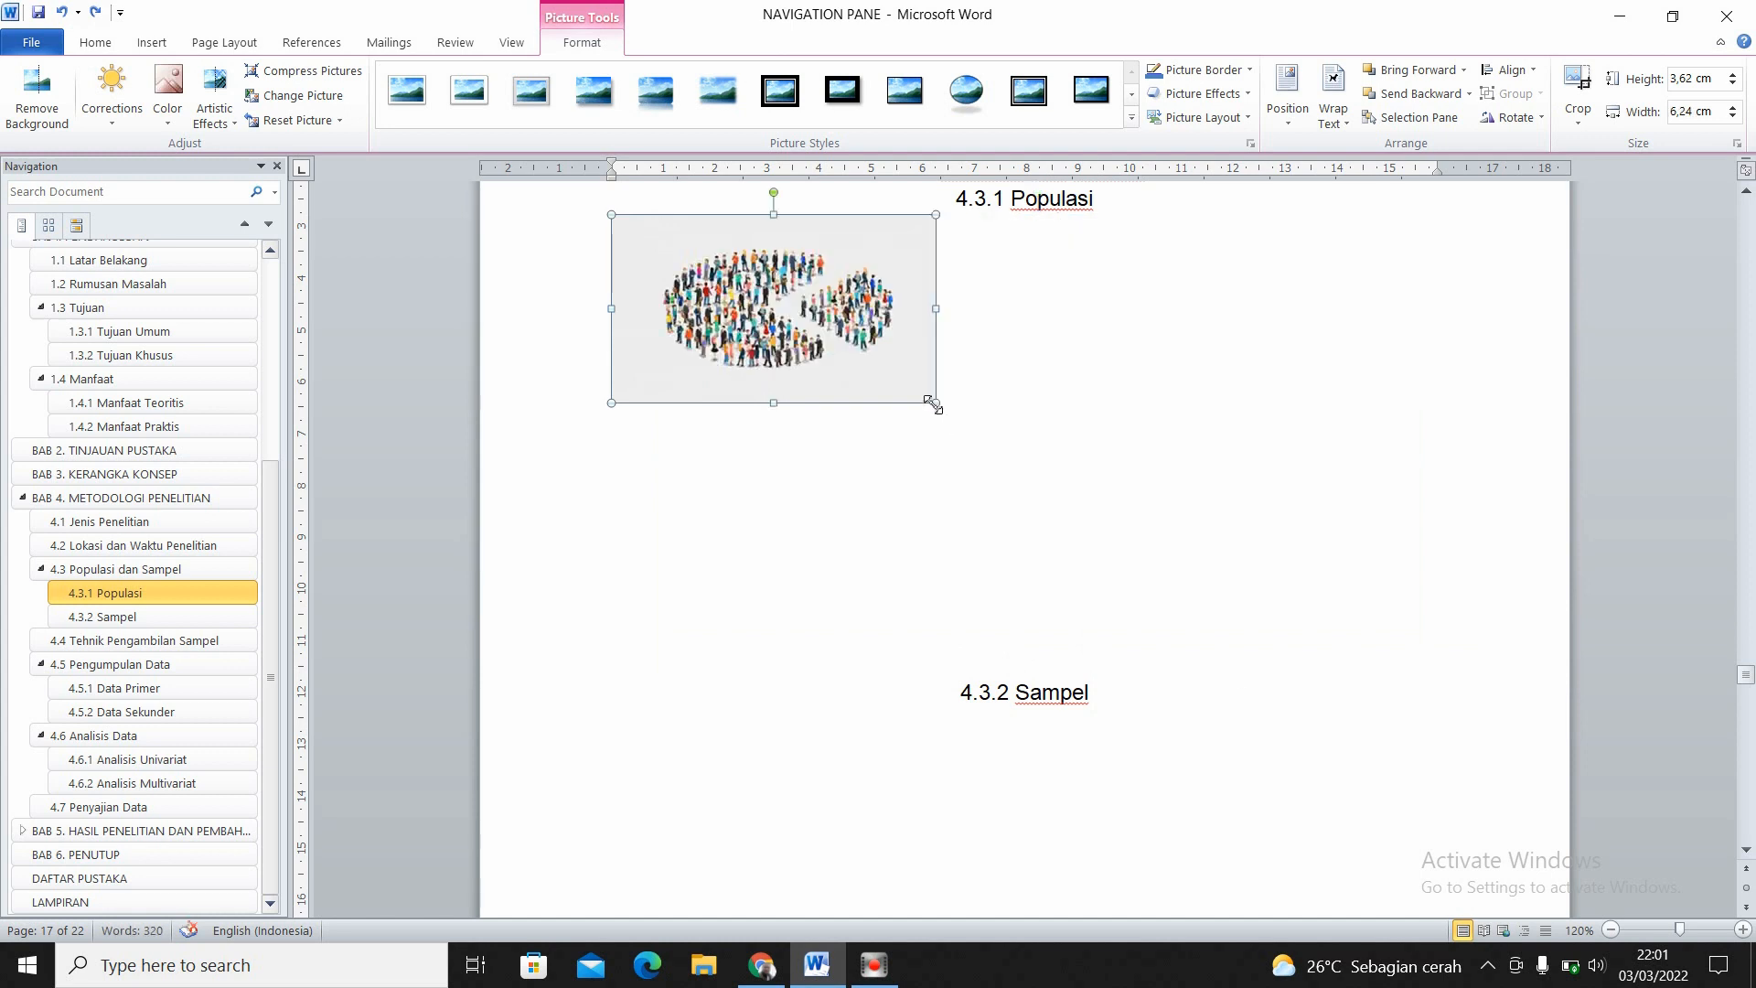
- Enlarge the picture proportionally to about 13,8 cm wide and 8 cm high, and centre it between the 4.3.1 and 4.3.2 headings
left_click_drag(934, 405, 1330, 606)
left_click_drag(1010, 500, 1098, 466)
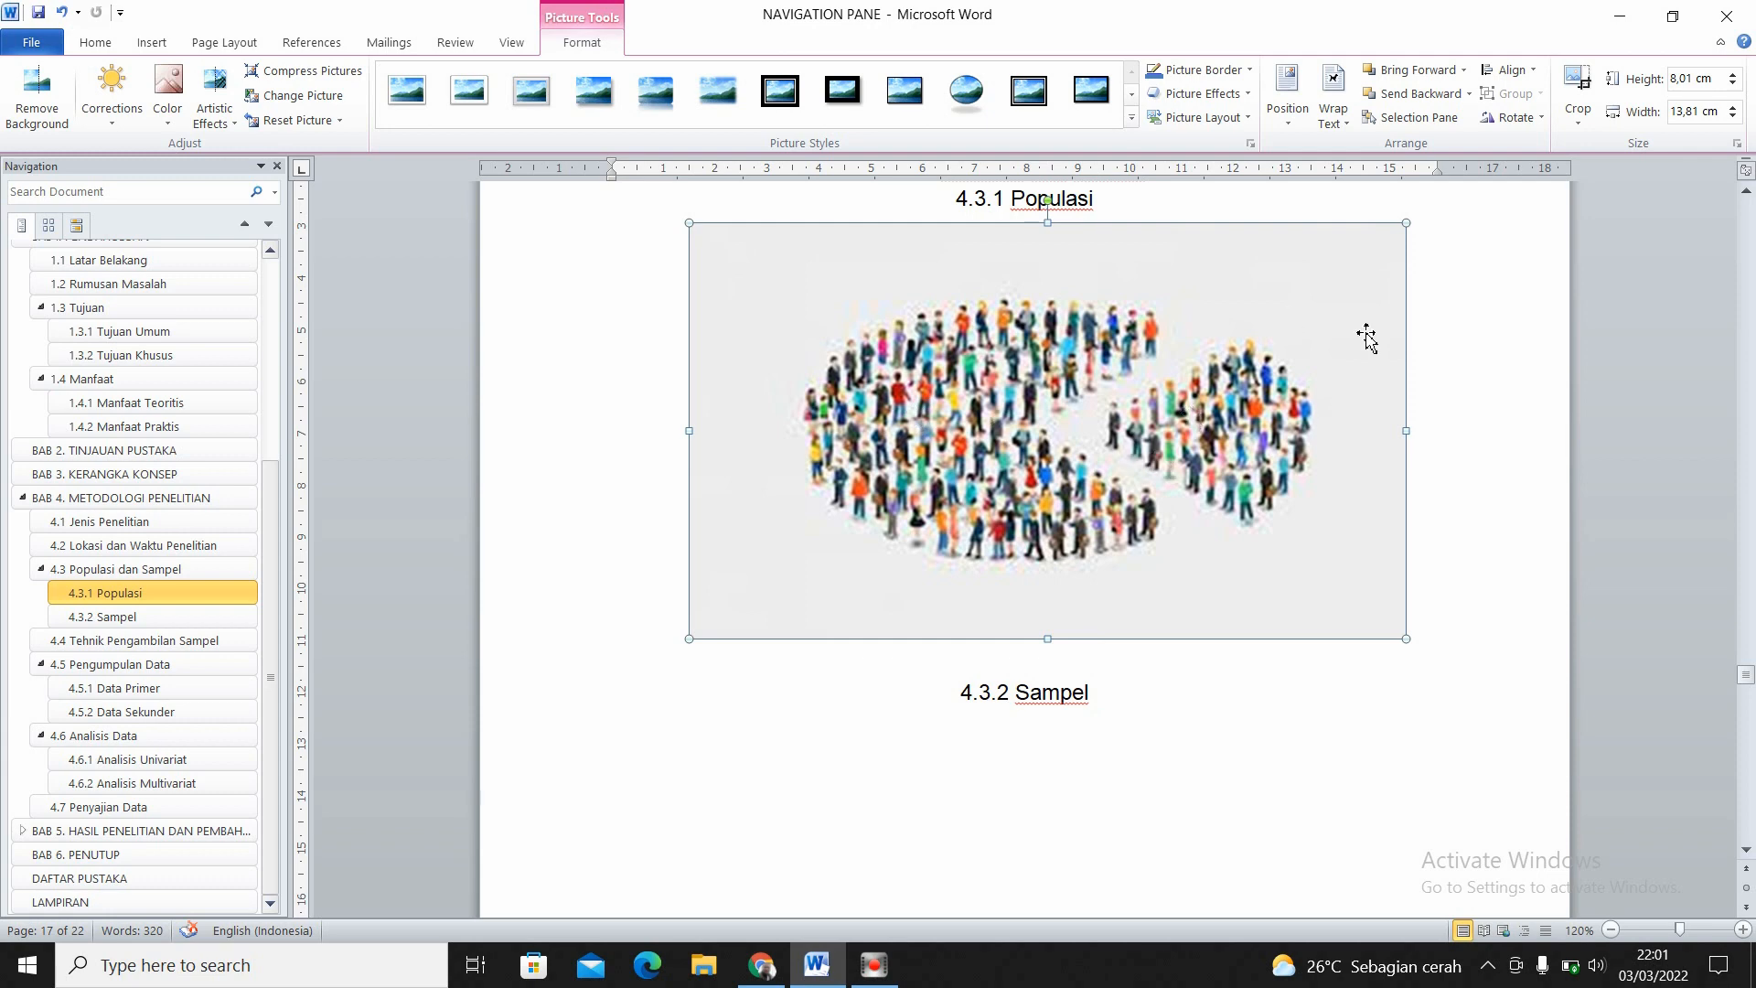
- Start a caption for the population picture using the label Gambar, positioned below the selected item
left_click(1499, 409)
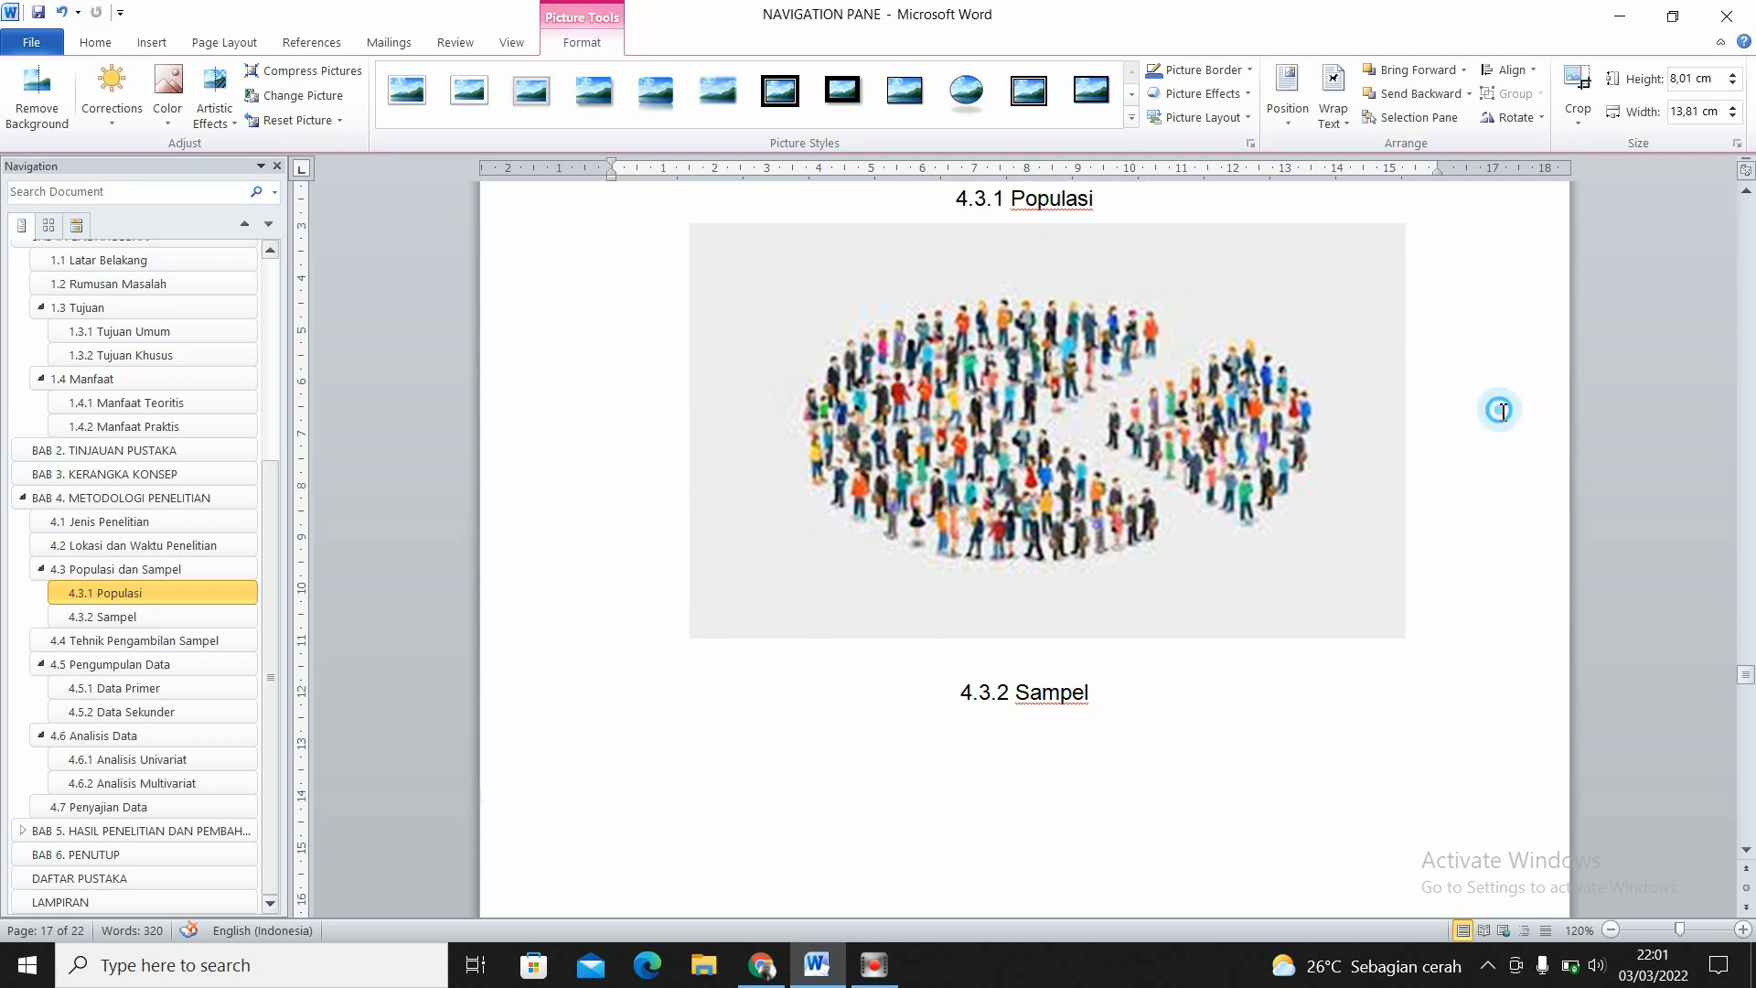
left_click(1278, 316)
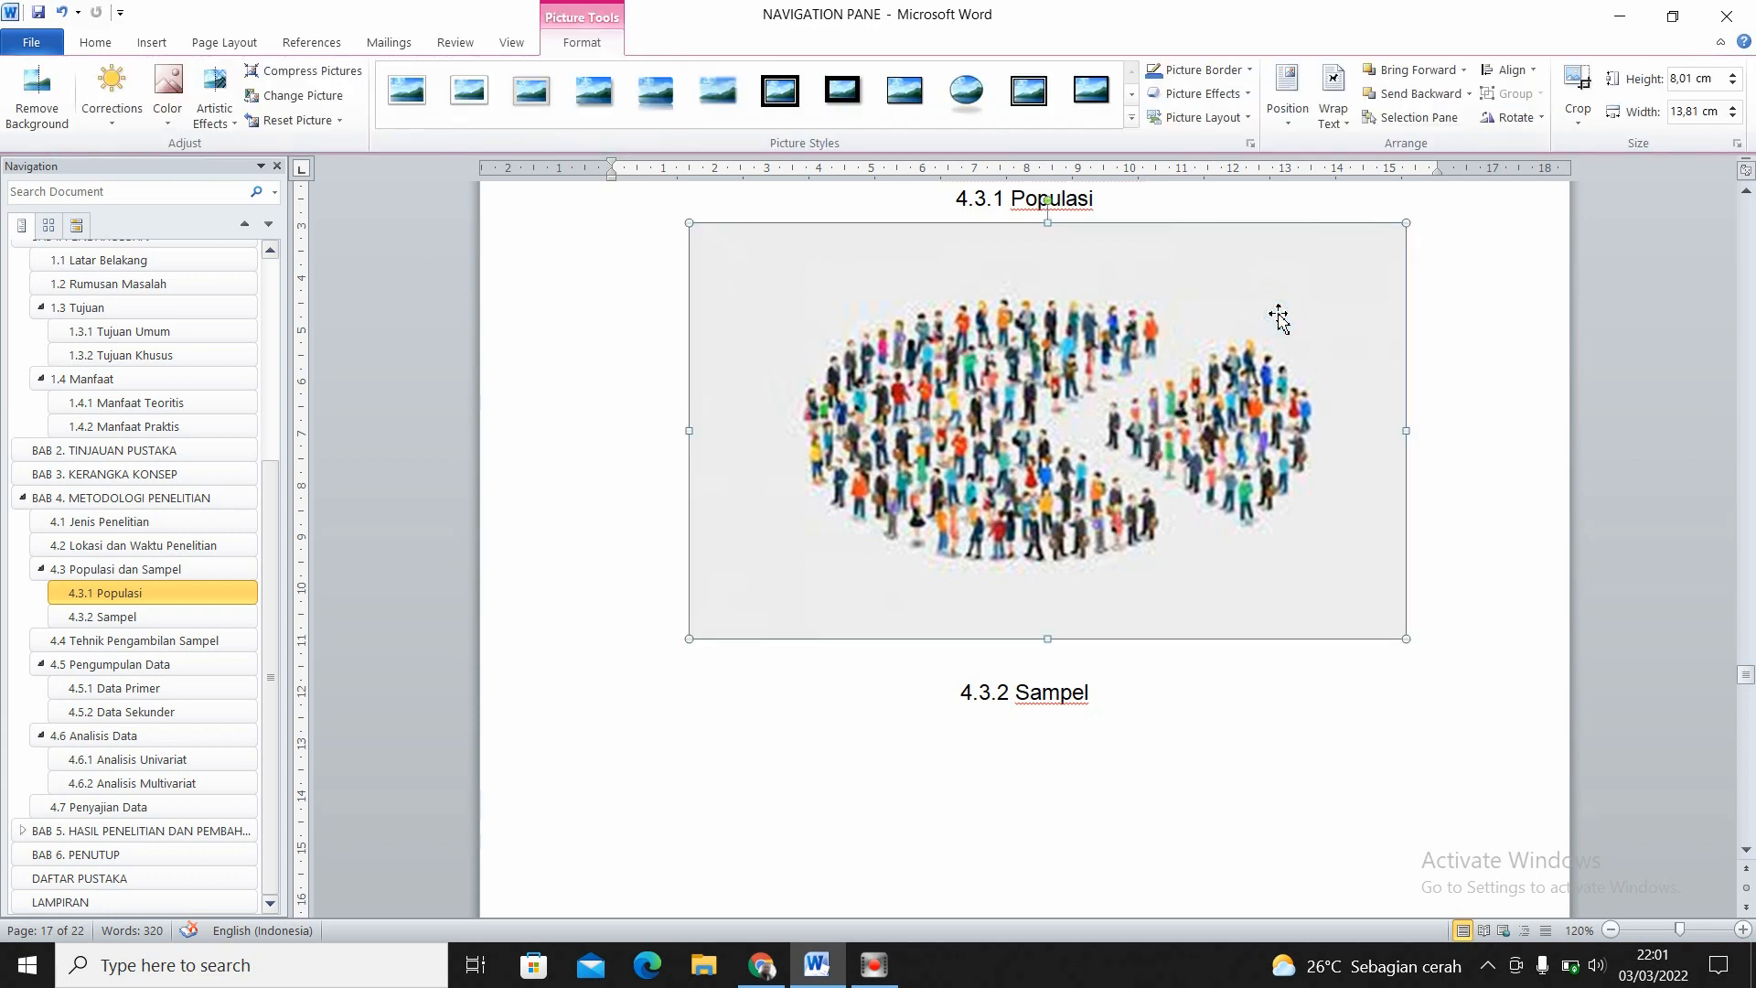
left_click(312, 43)
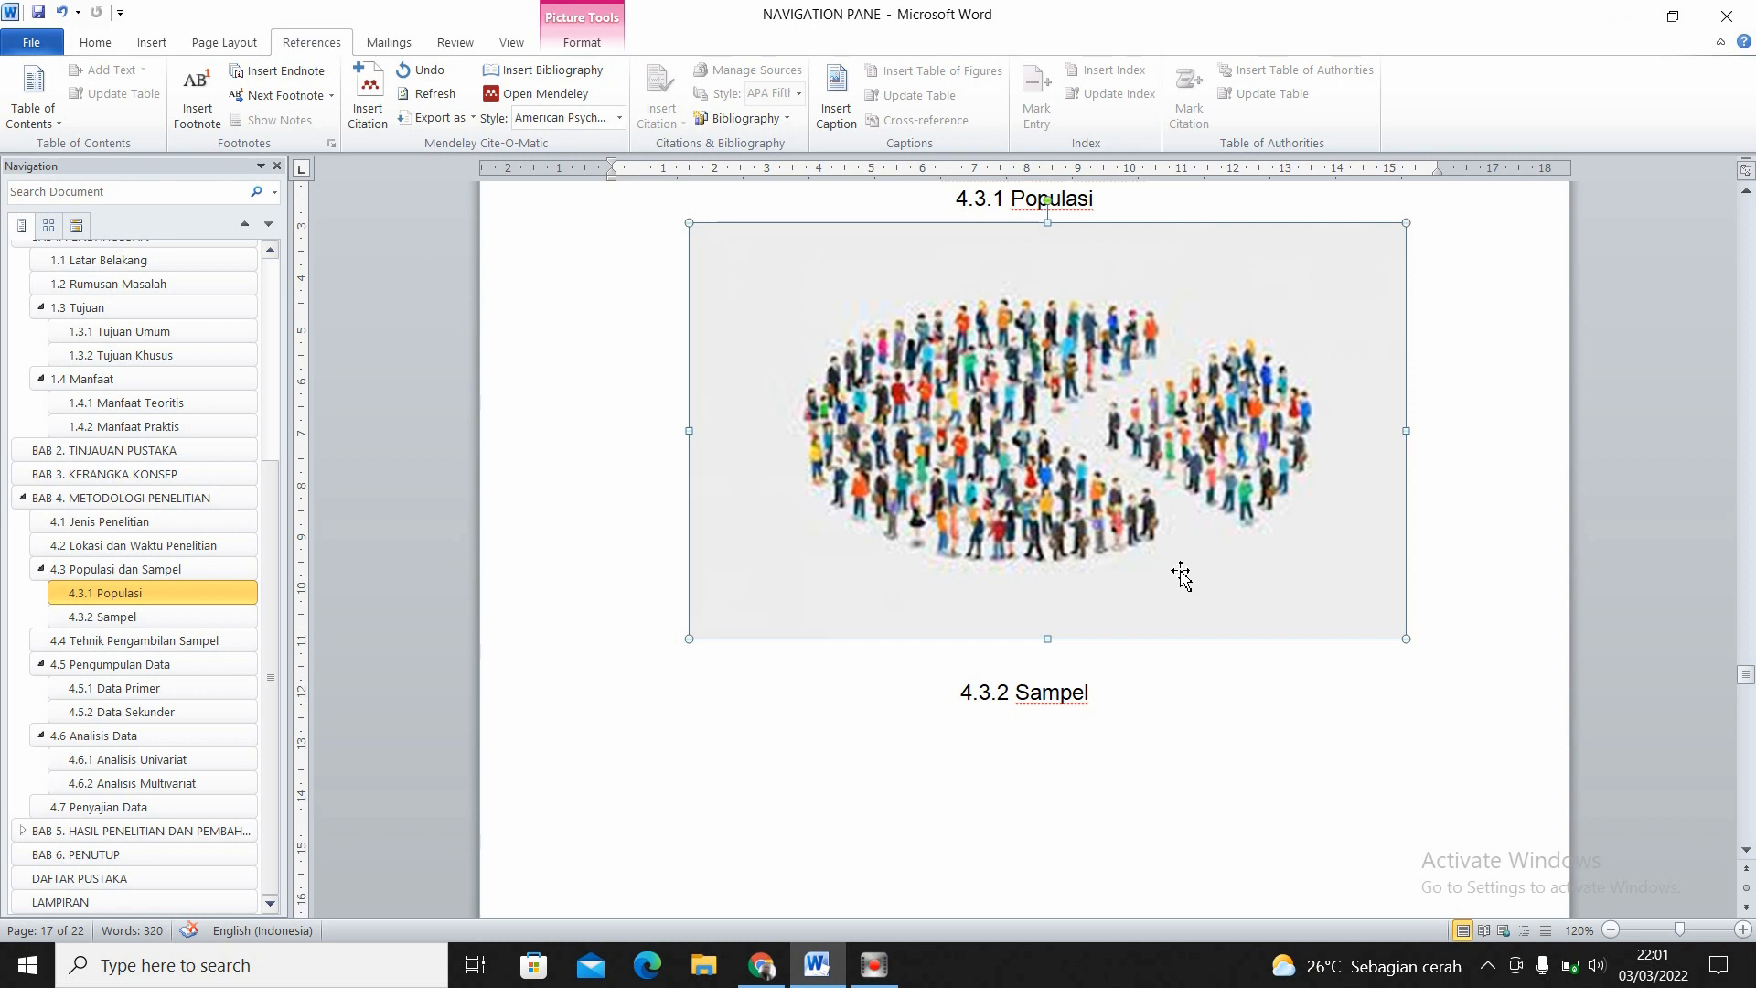
left_click(834, 119)
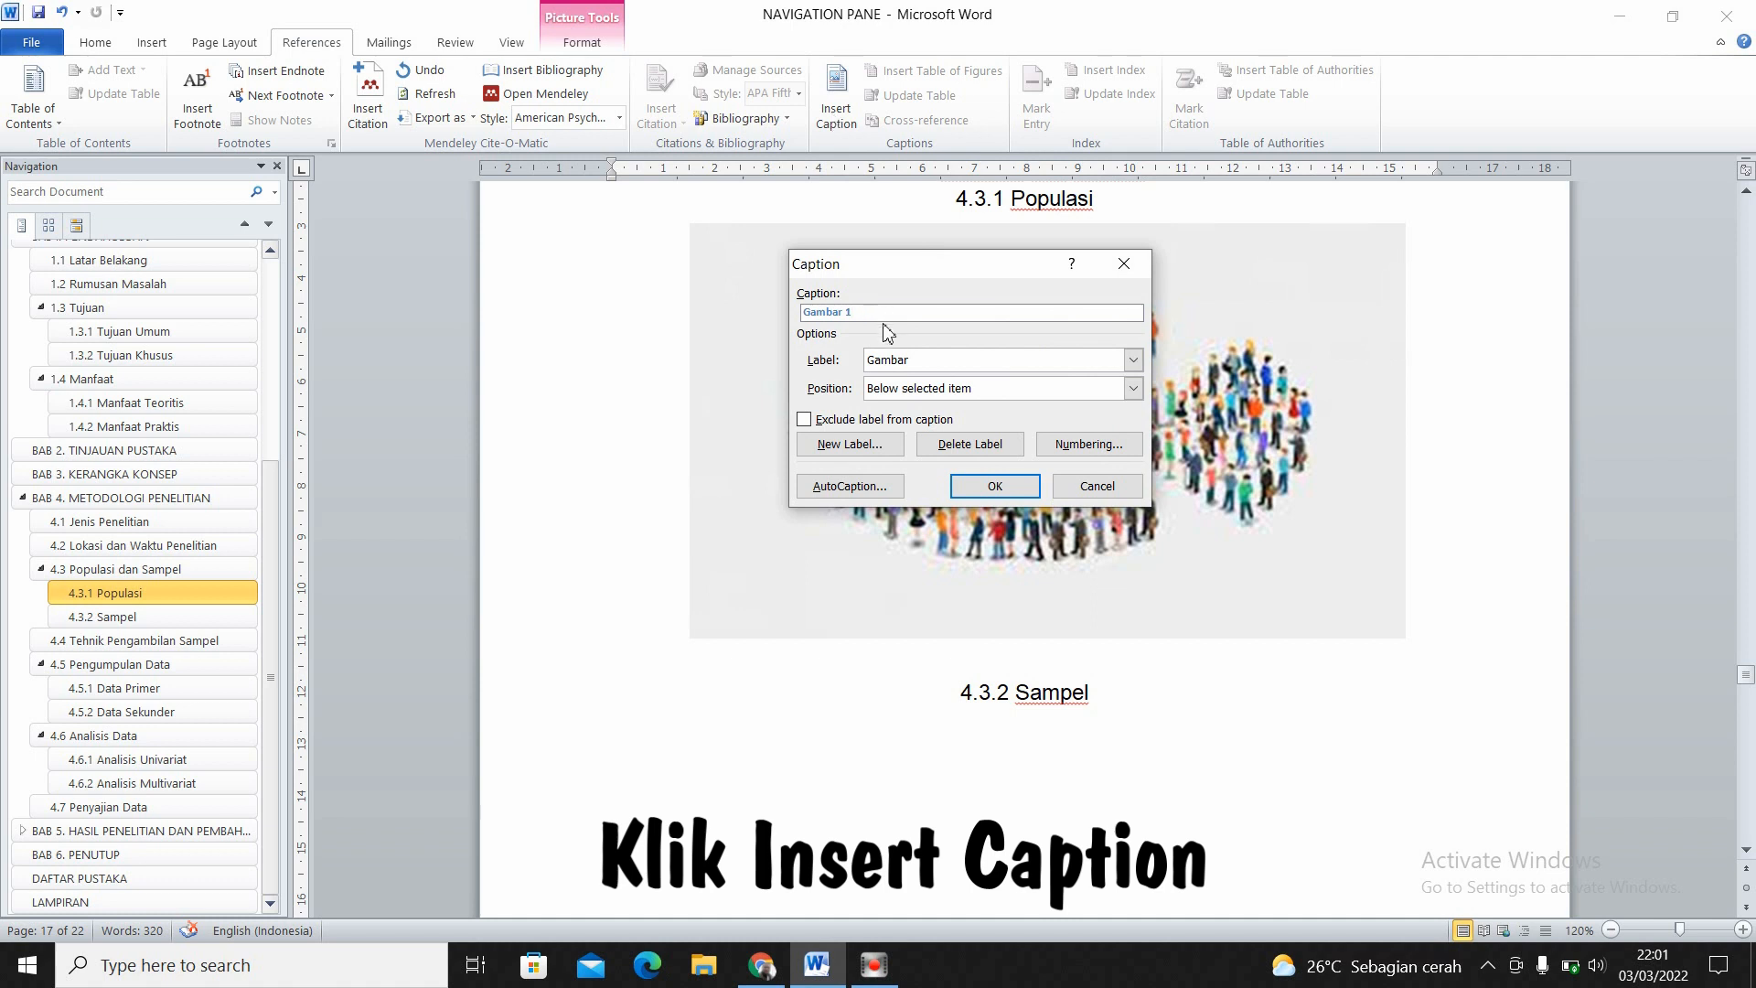
left_click_drag(930, 266, 959, 273)
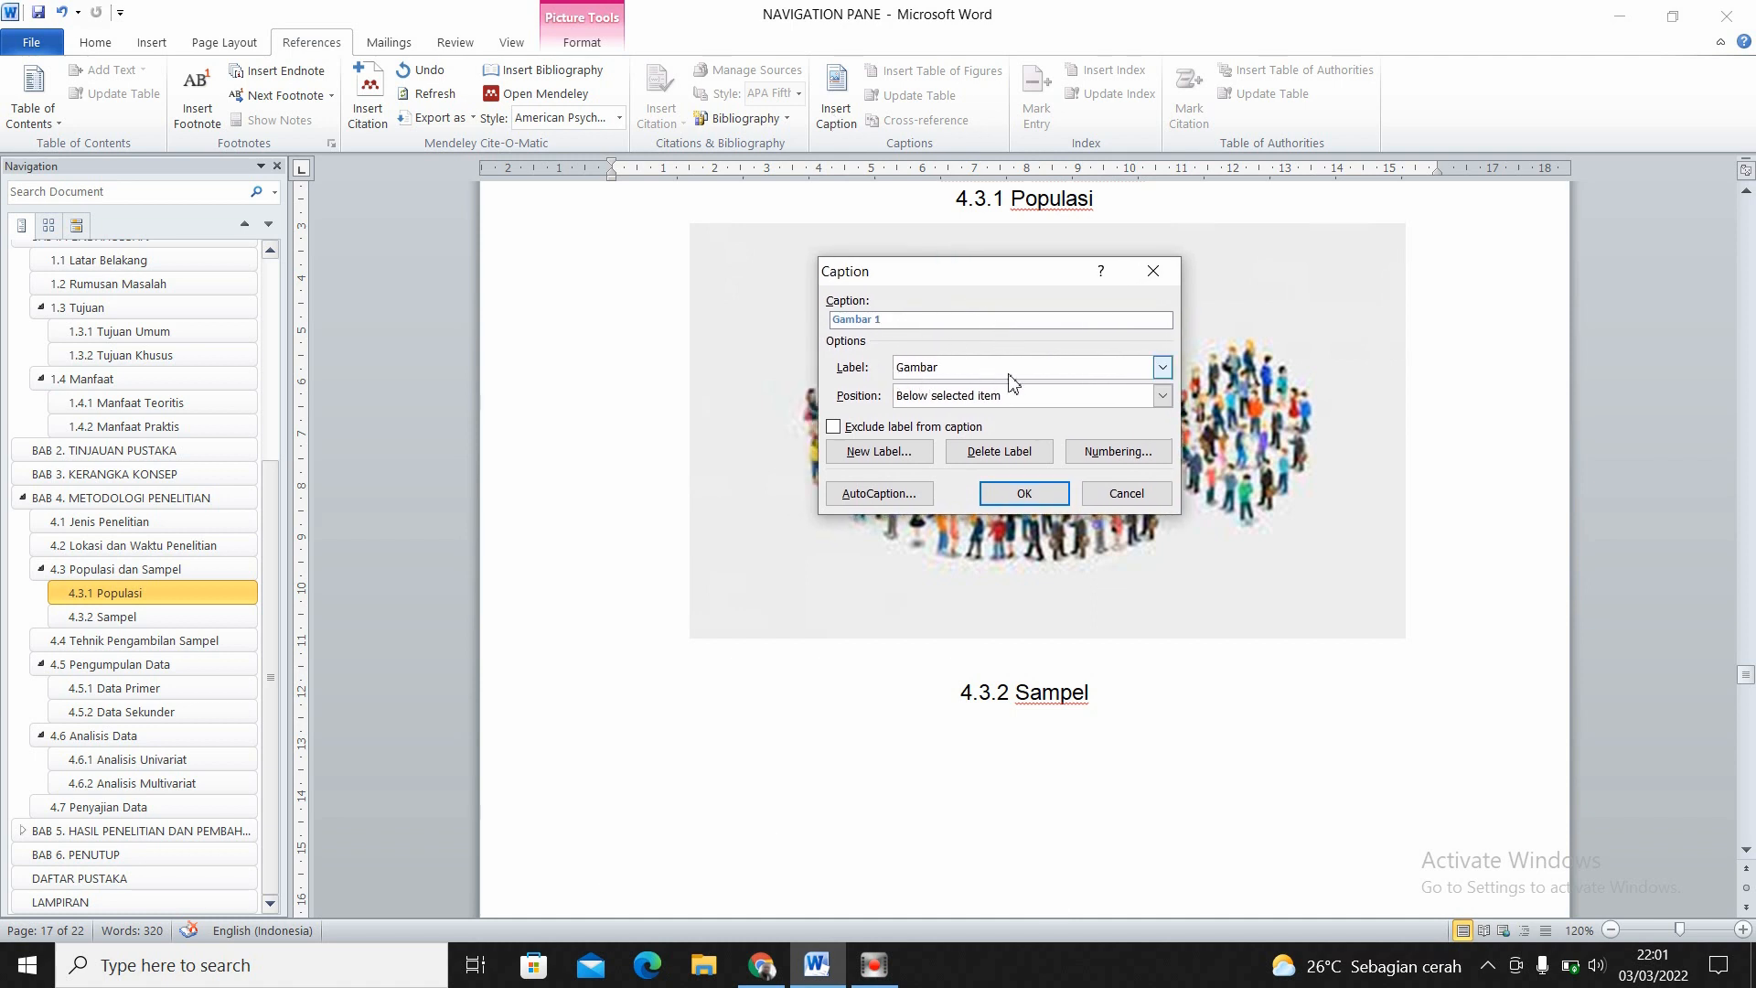
left_click(1161, 367)
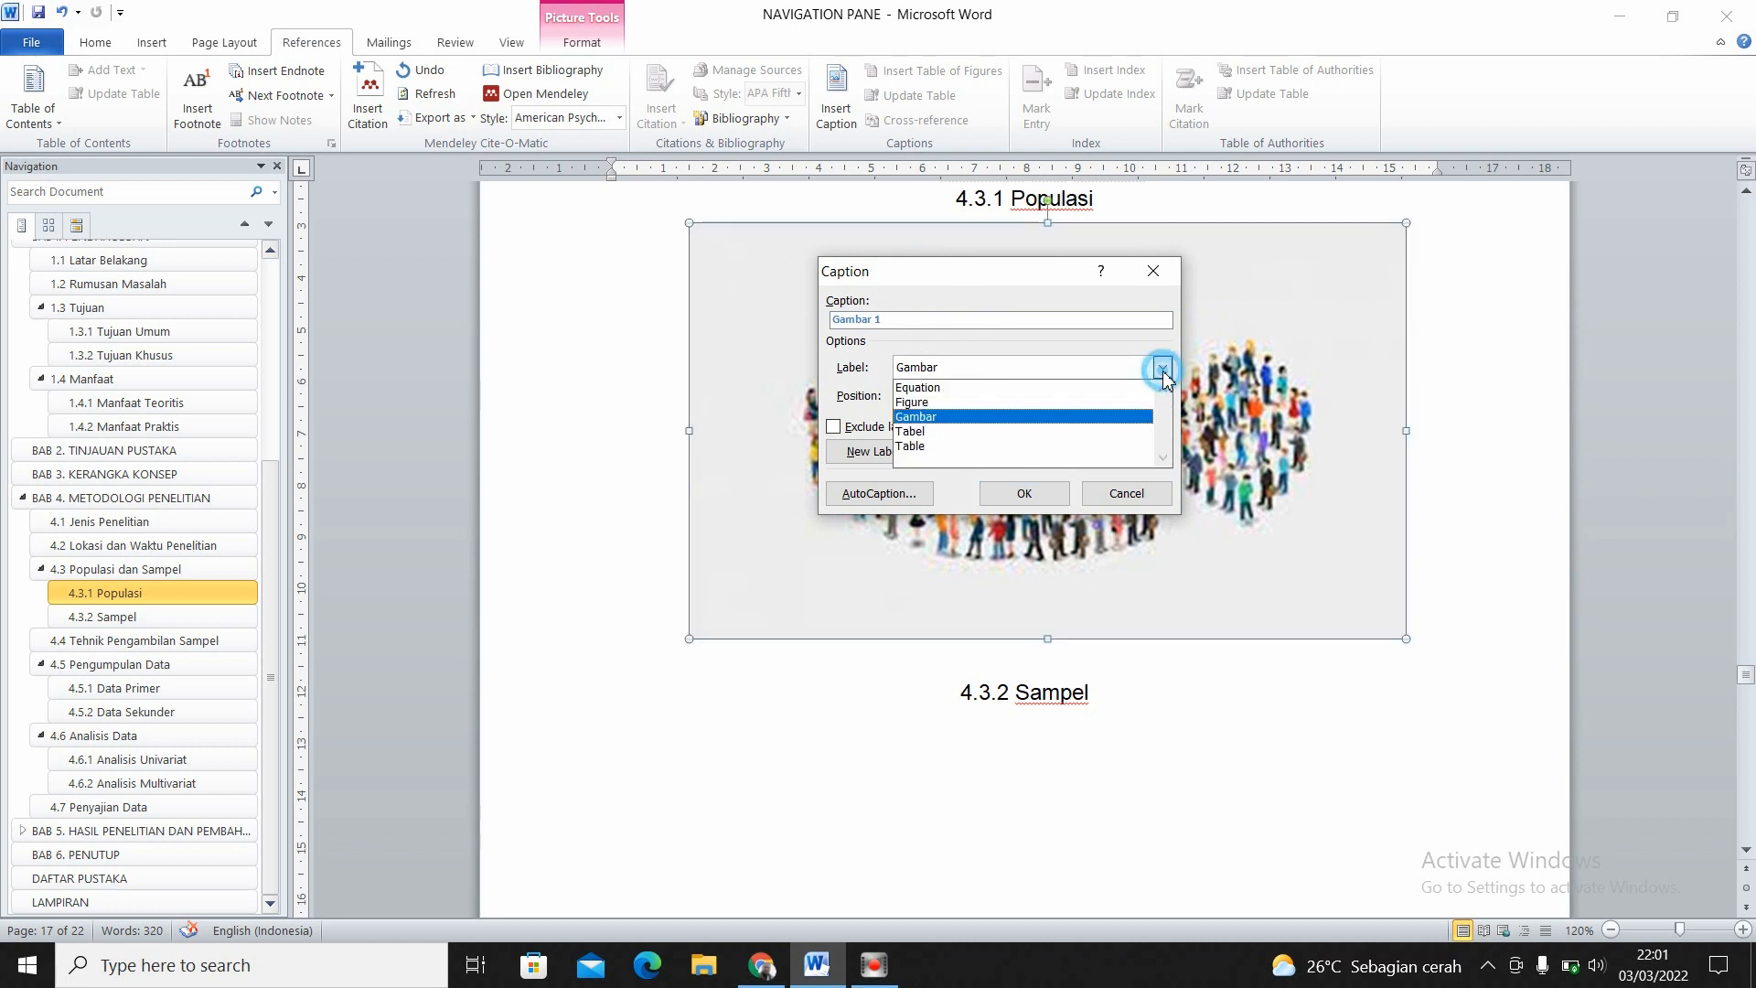
left_click(916, 418)
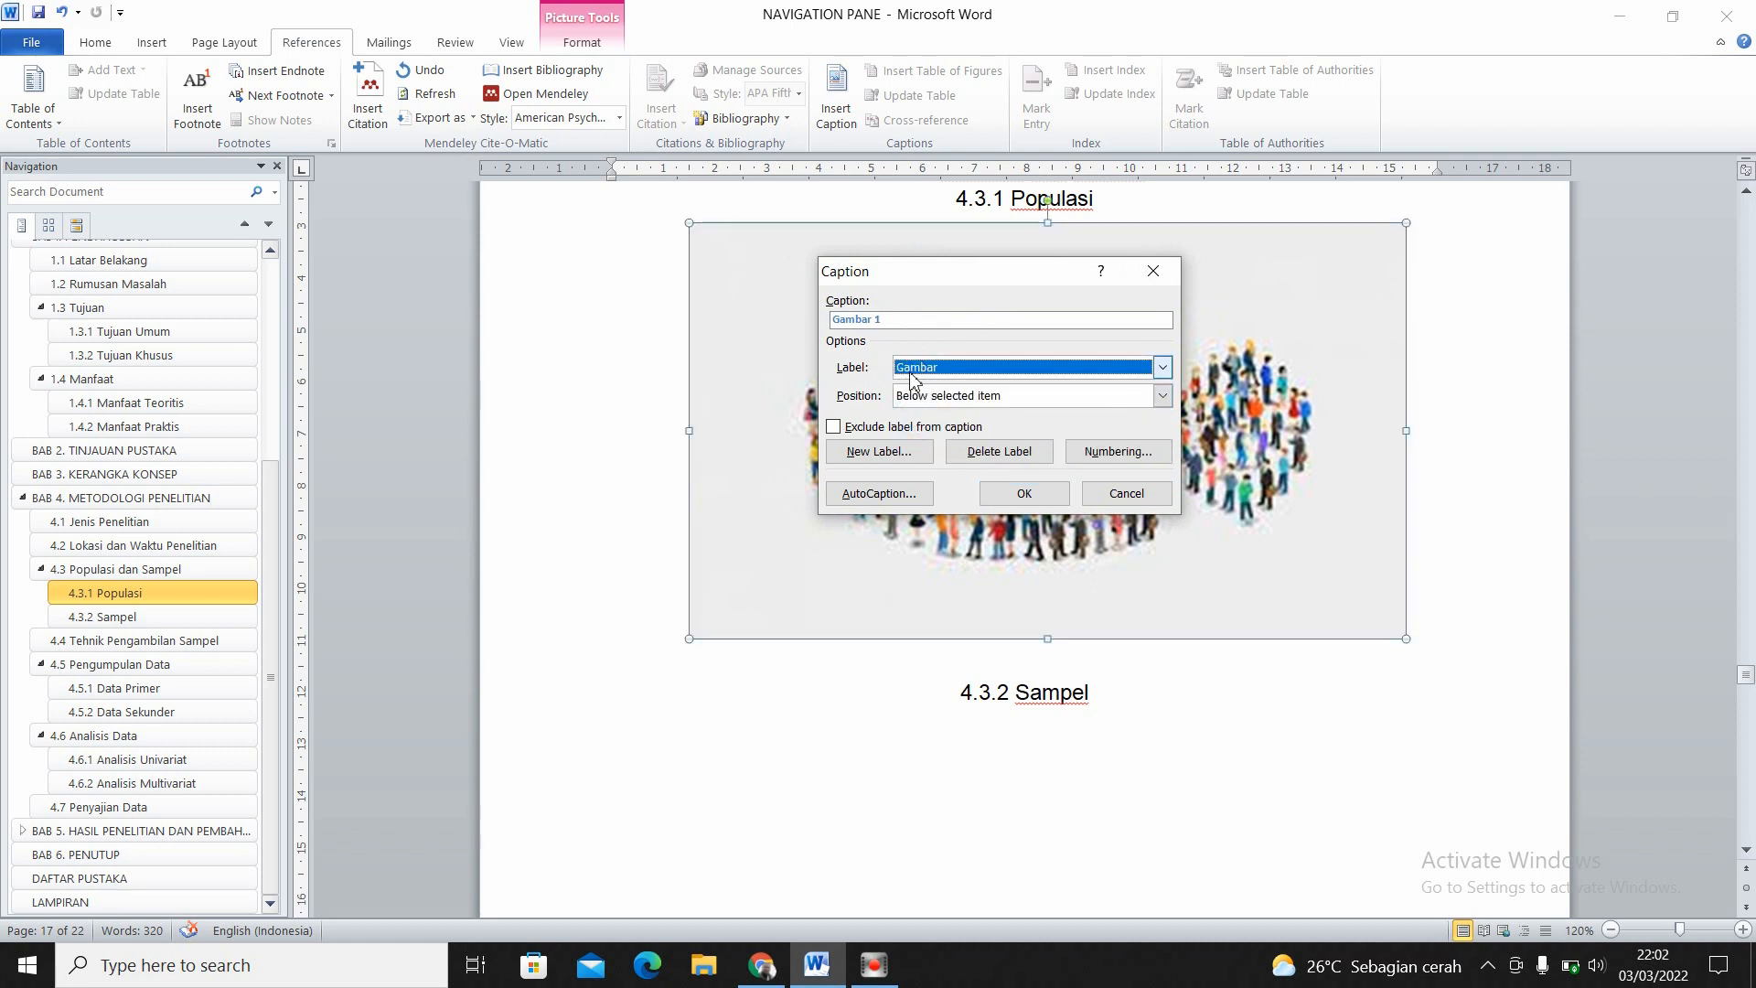
left_click(892, 462)
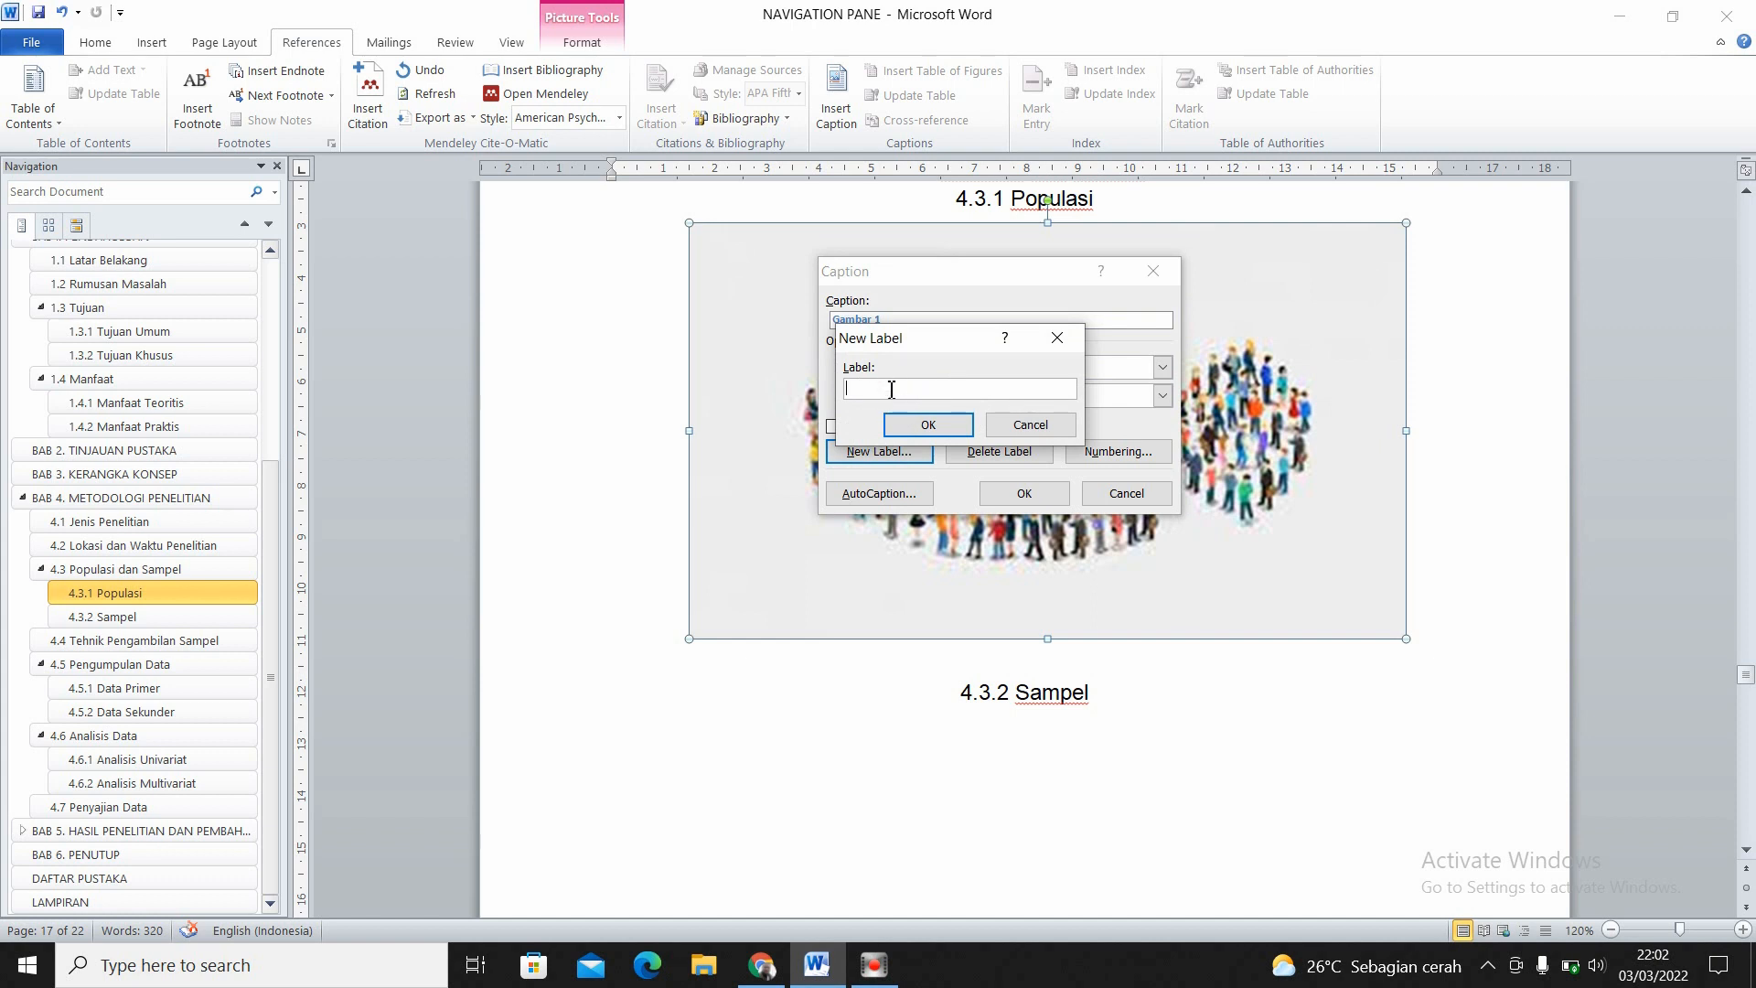
left_click(1031, 426)
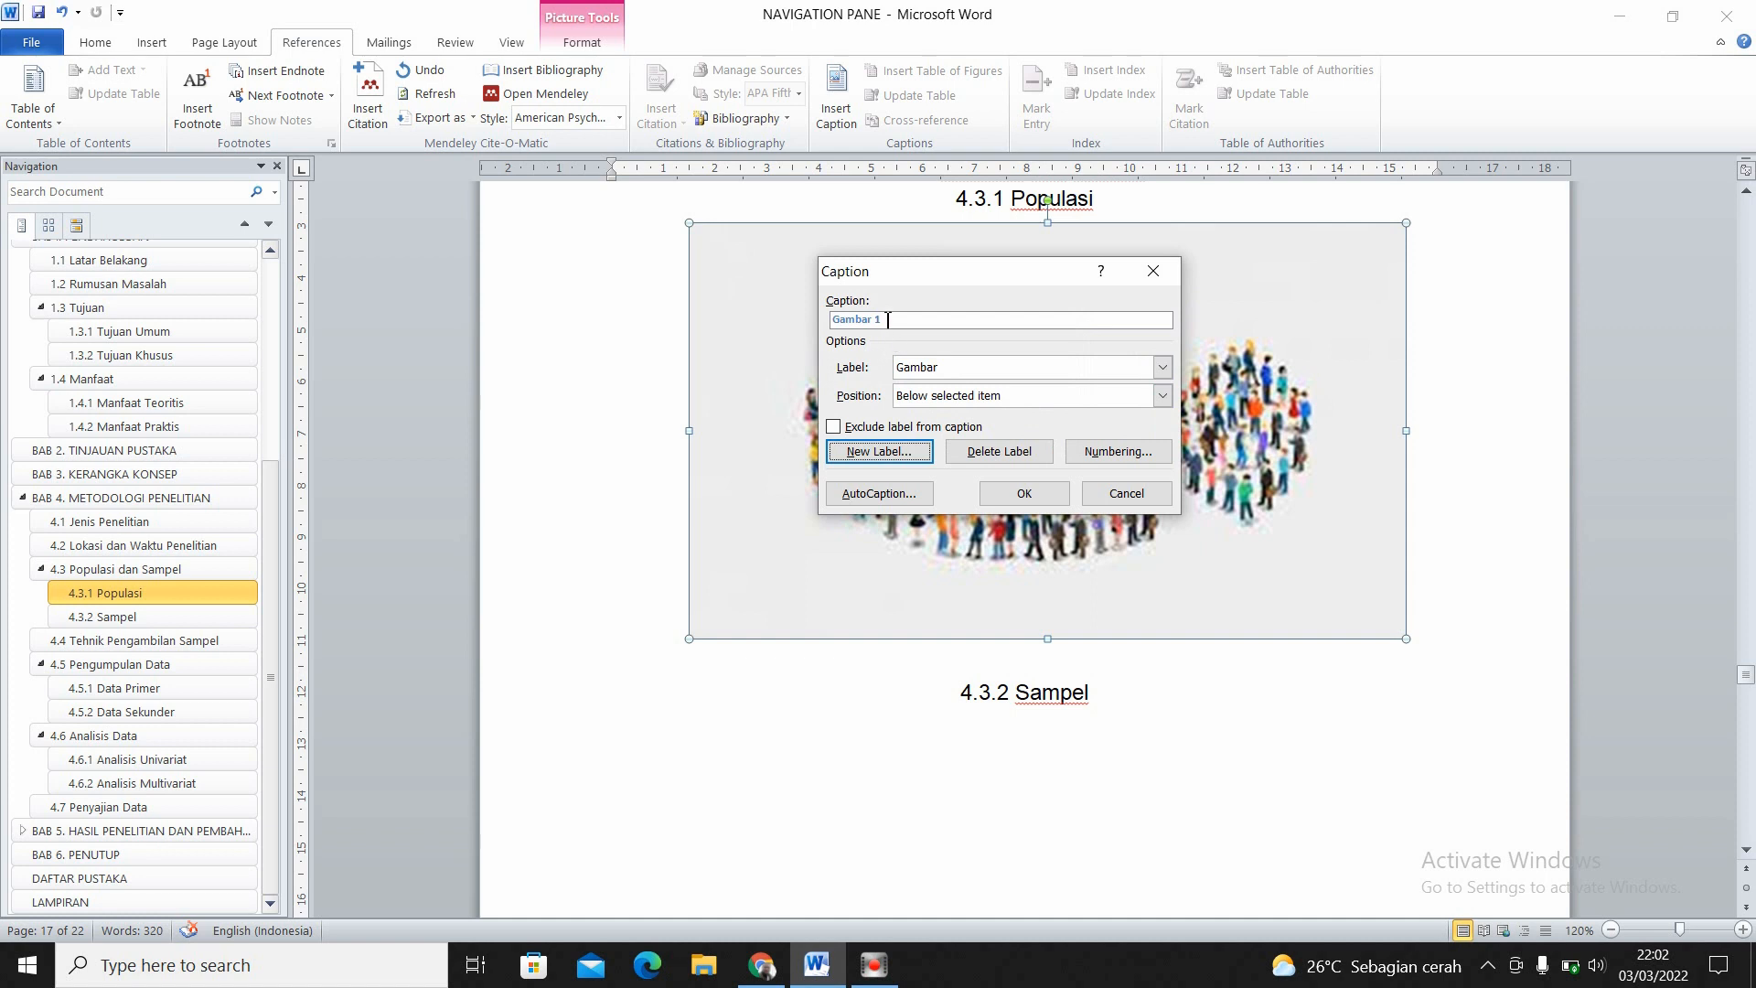
left_click(1161, 367)
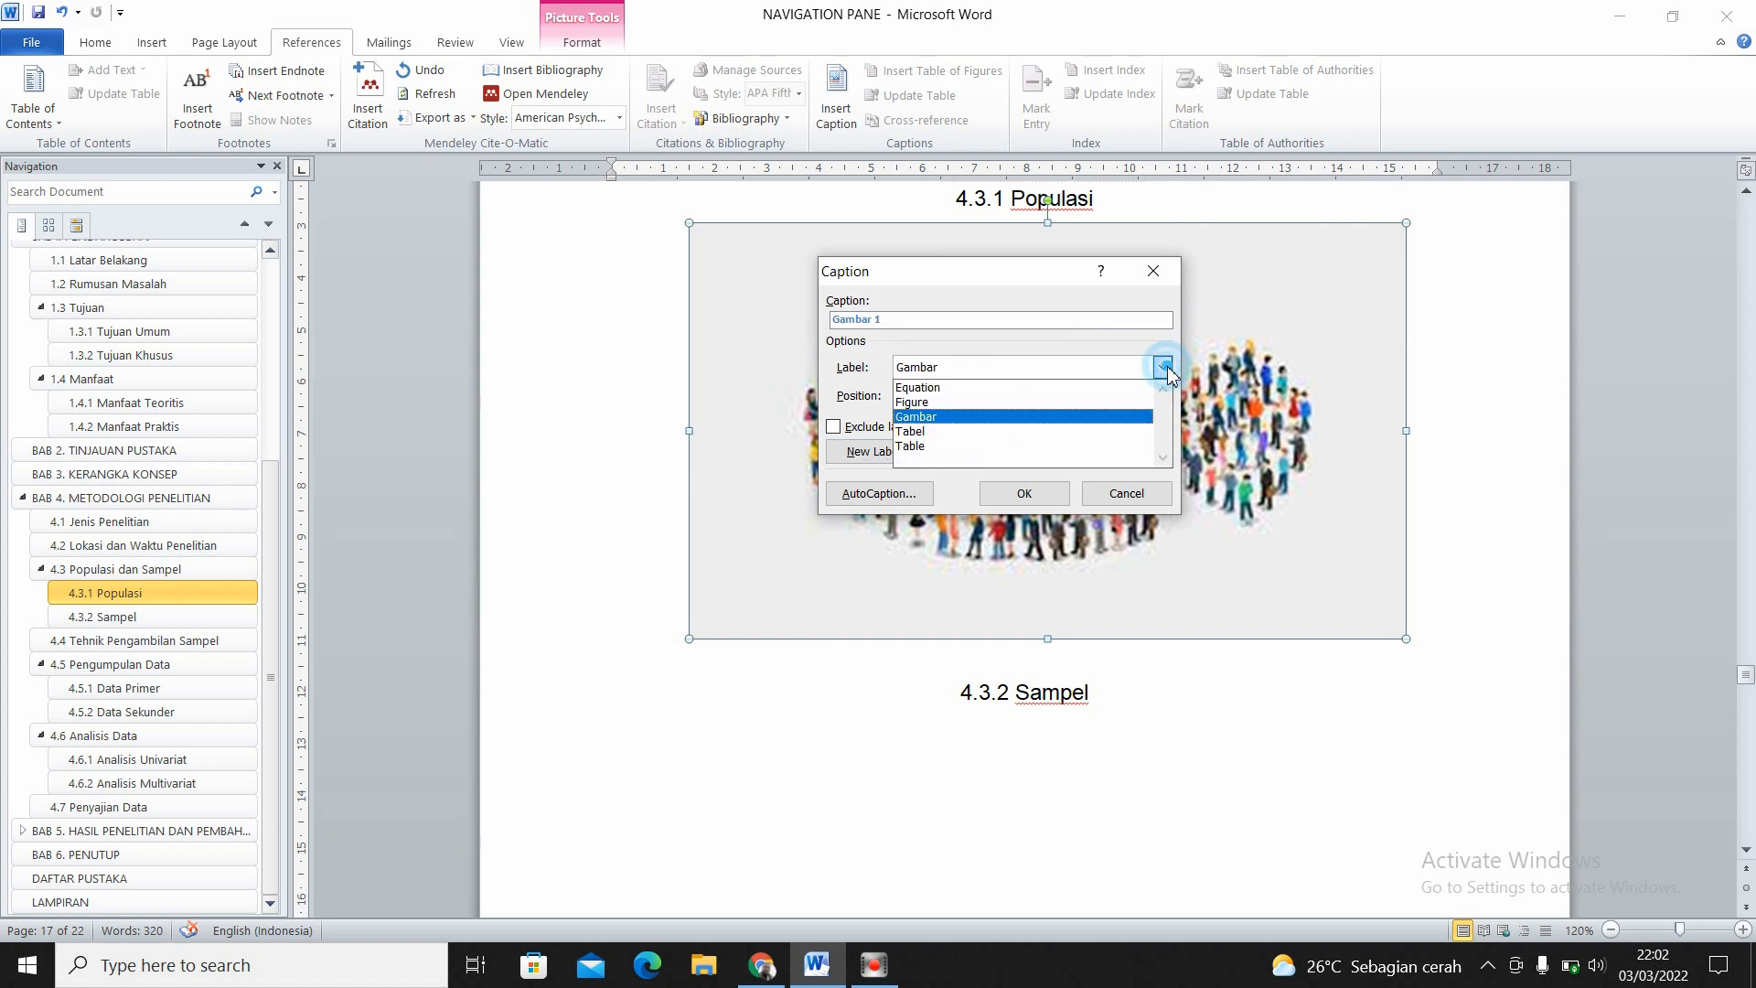
left_click(1020, 417)
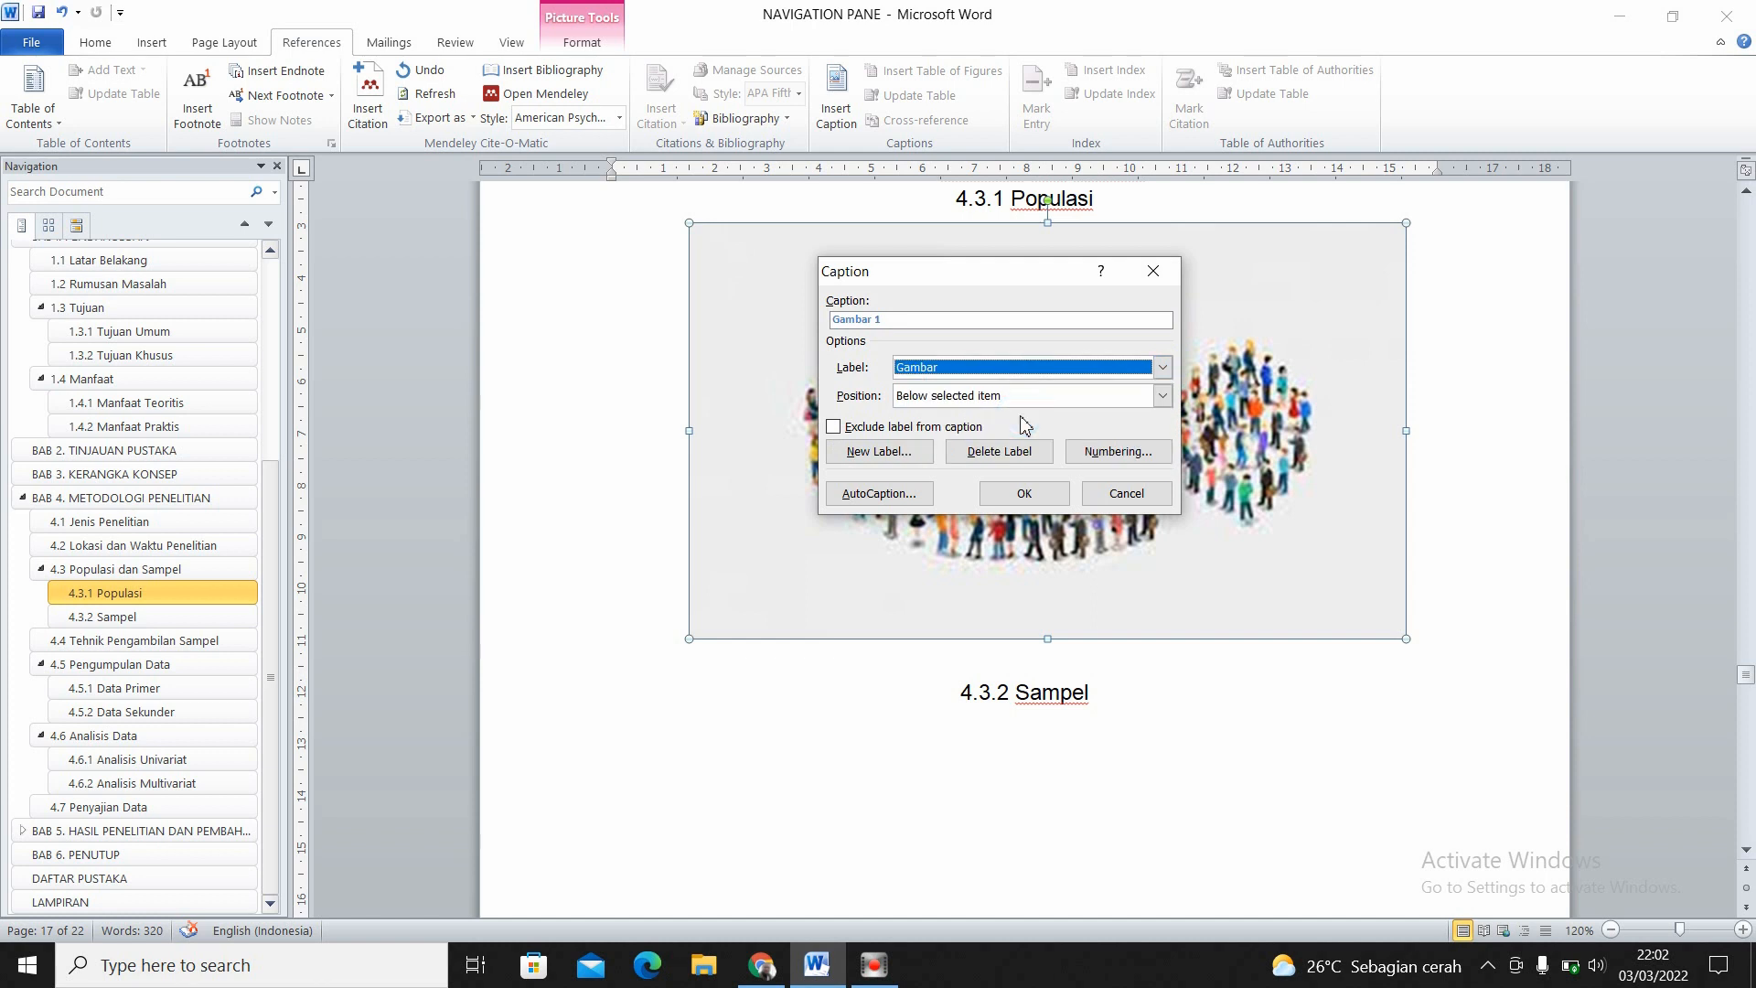
- Set the caption text to "Gambar 1. Populasi Penelitian" and insert it below the picture
left_click(888, 317)
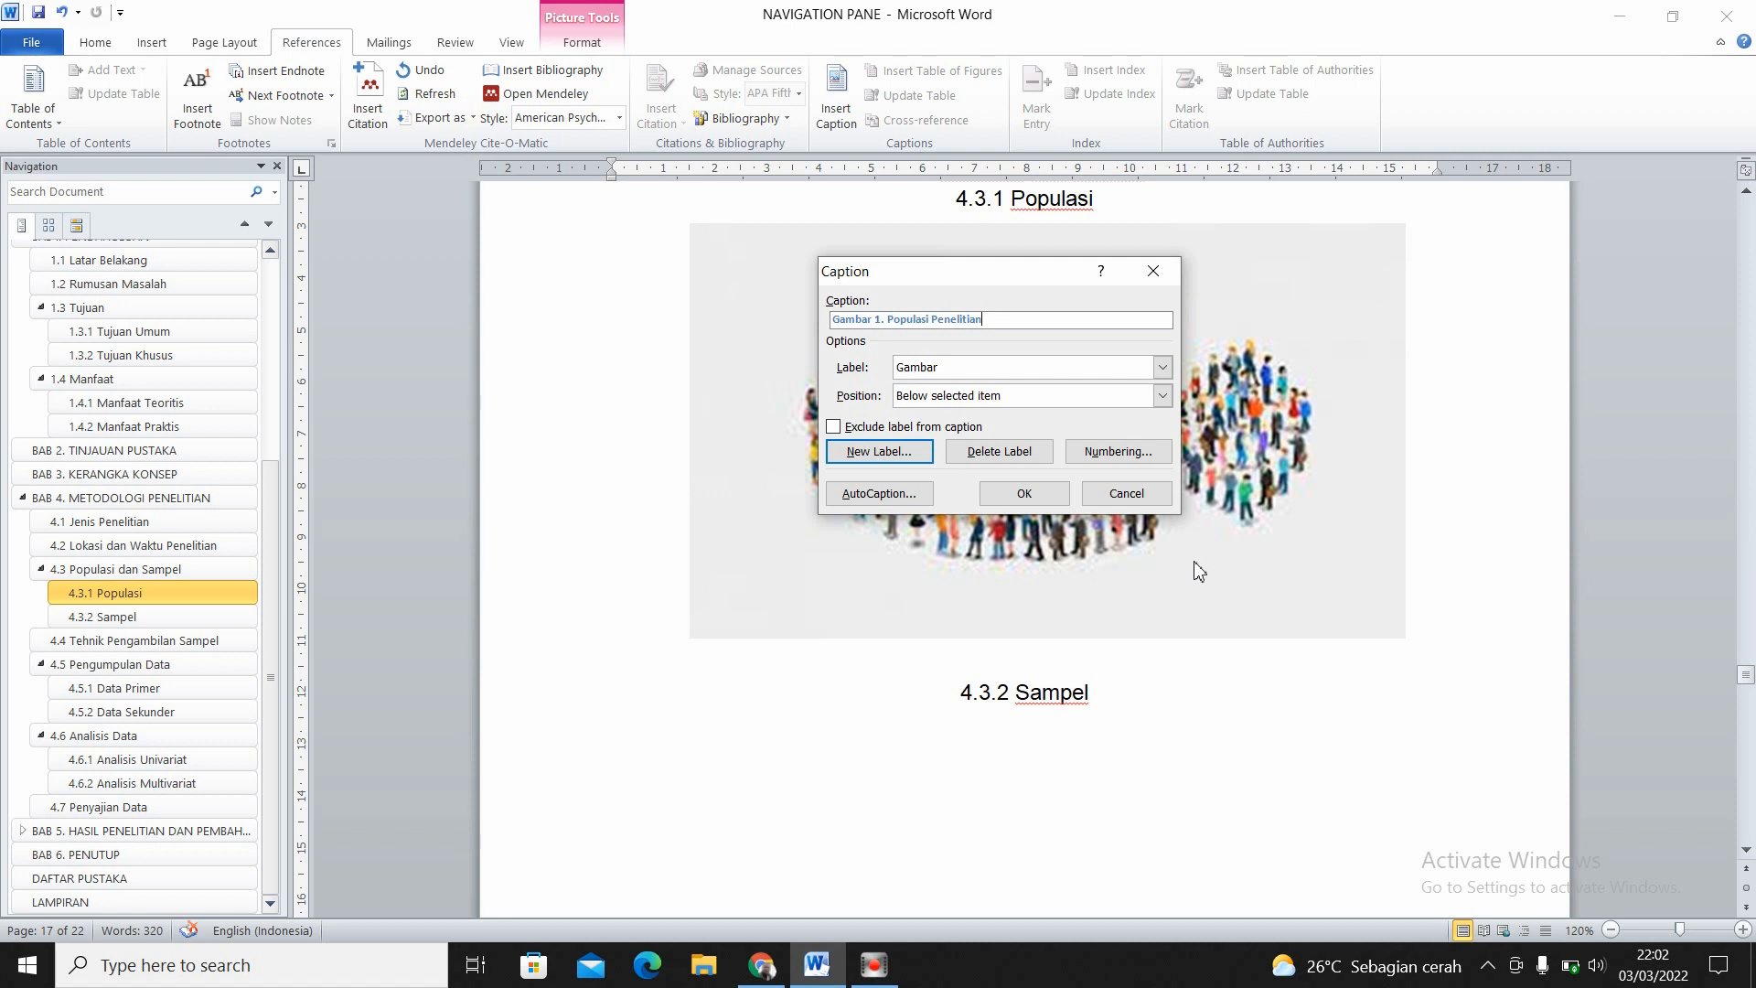
left_click_drag(994, 280, 995, 302)
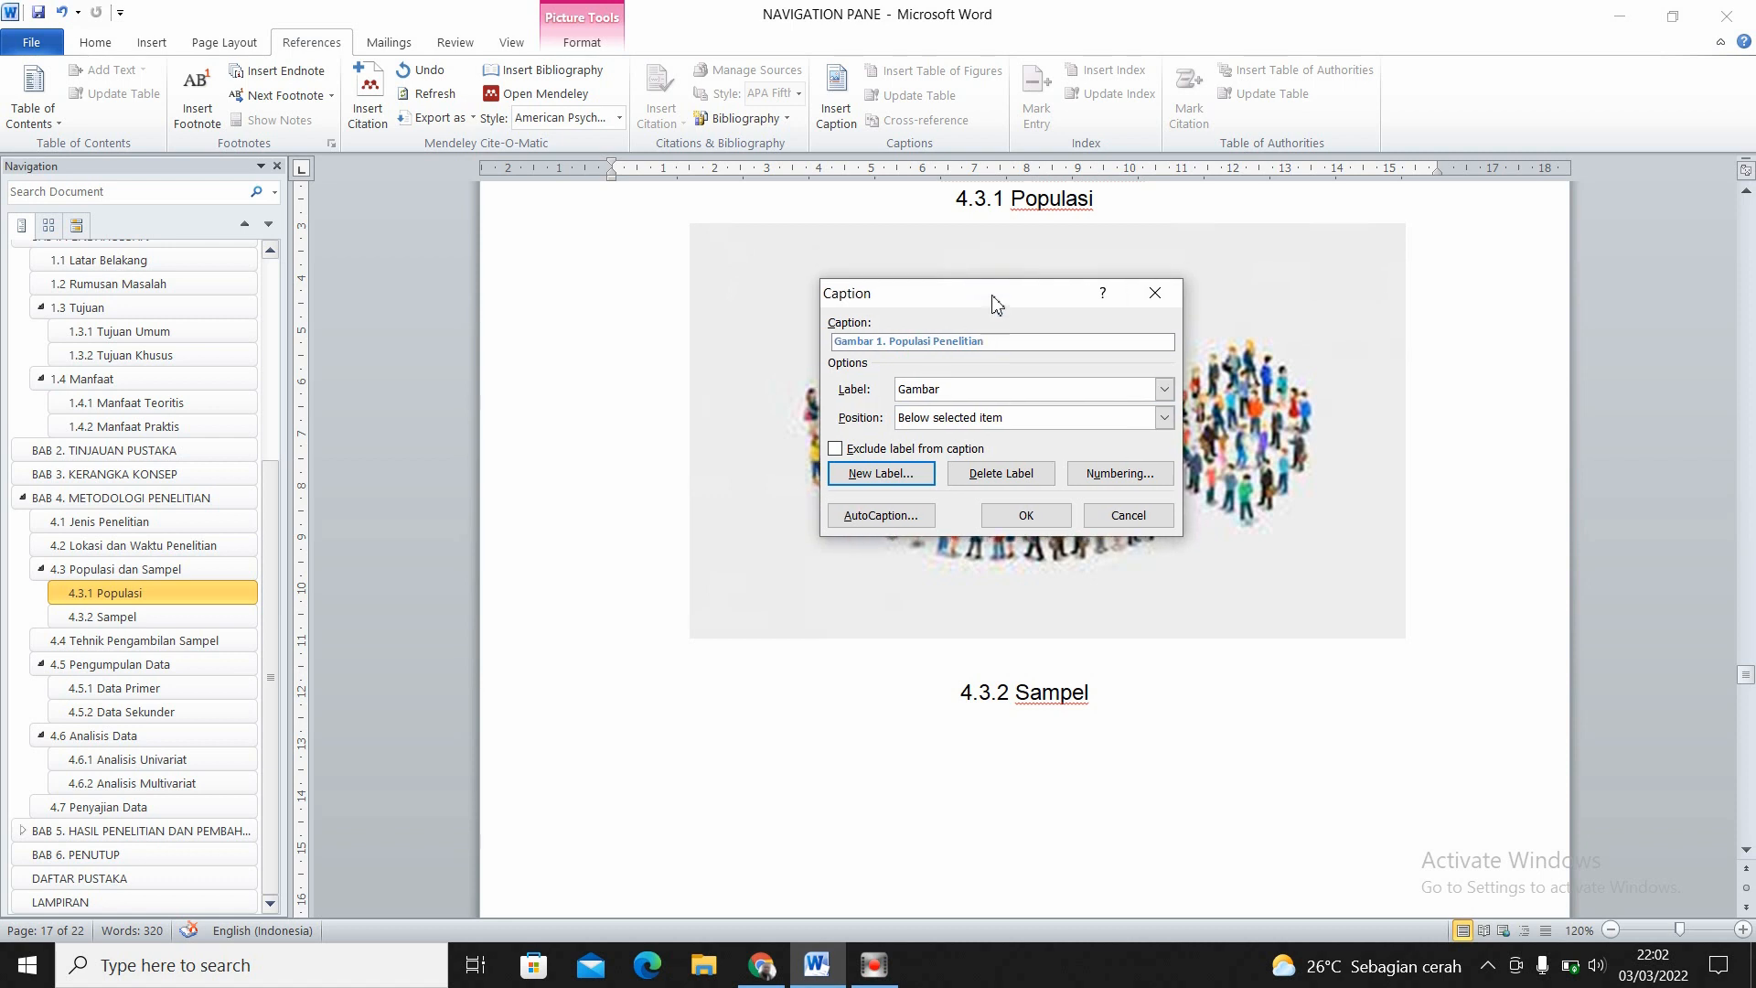
left_click(1019, 516)
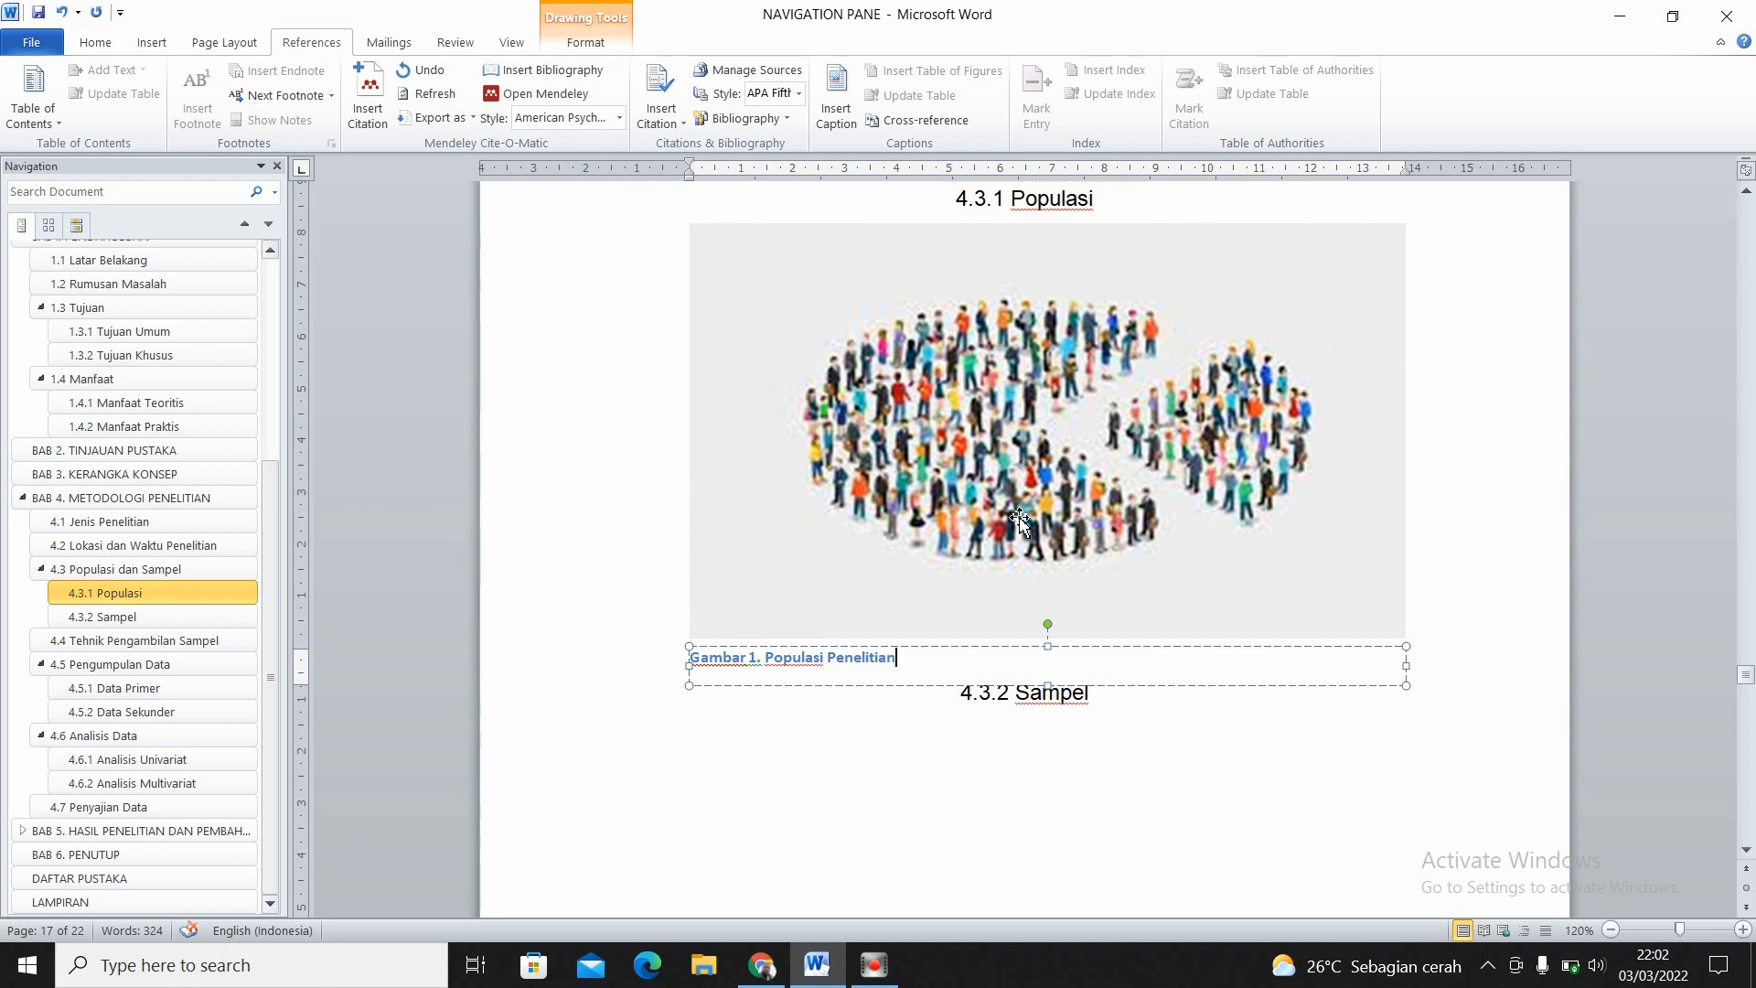
- Centre the "Gambar 1. Populasi Penelitian" caption text under the picture
left_click_drag(910, 659, 693, 654)
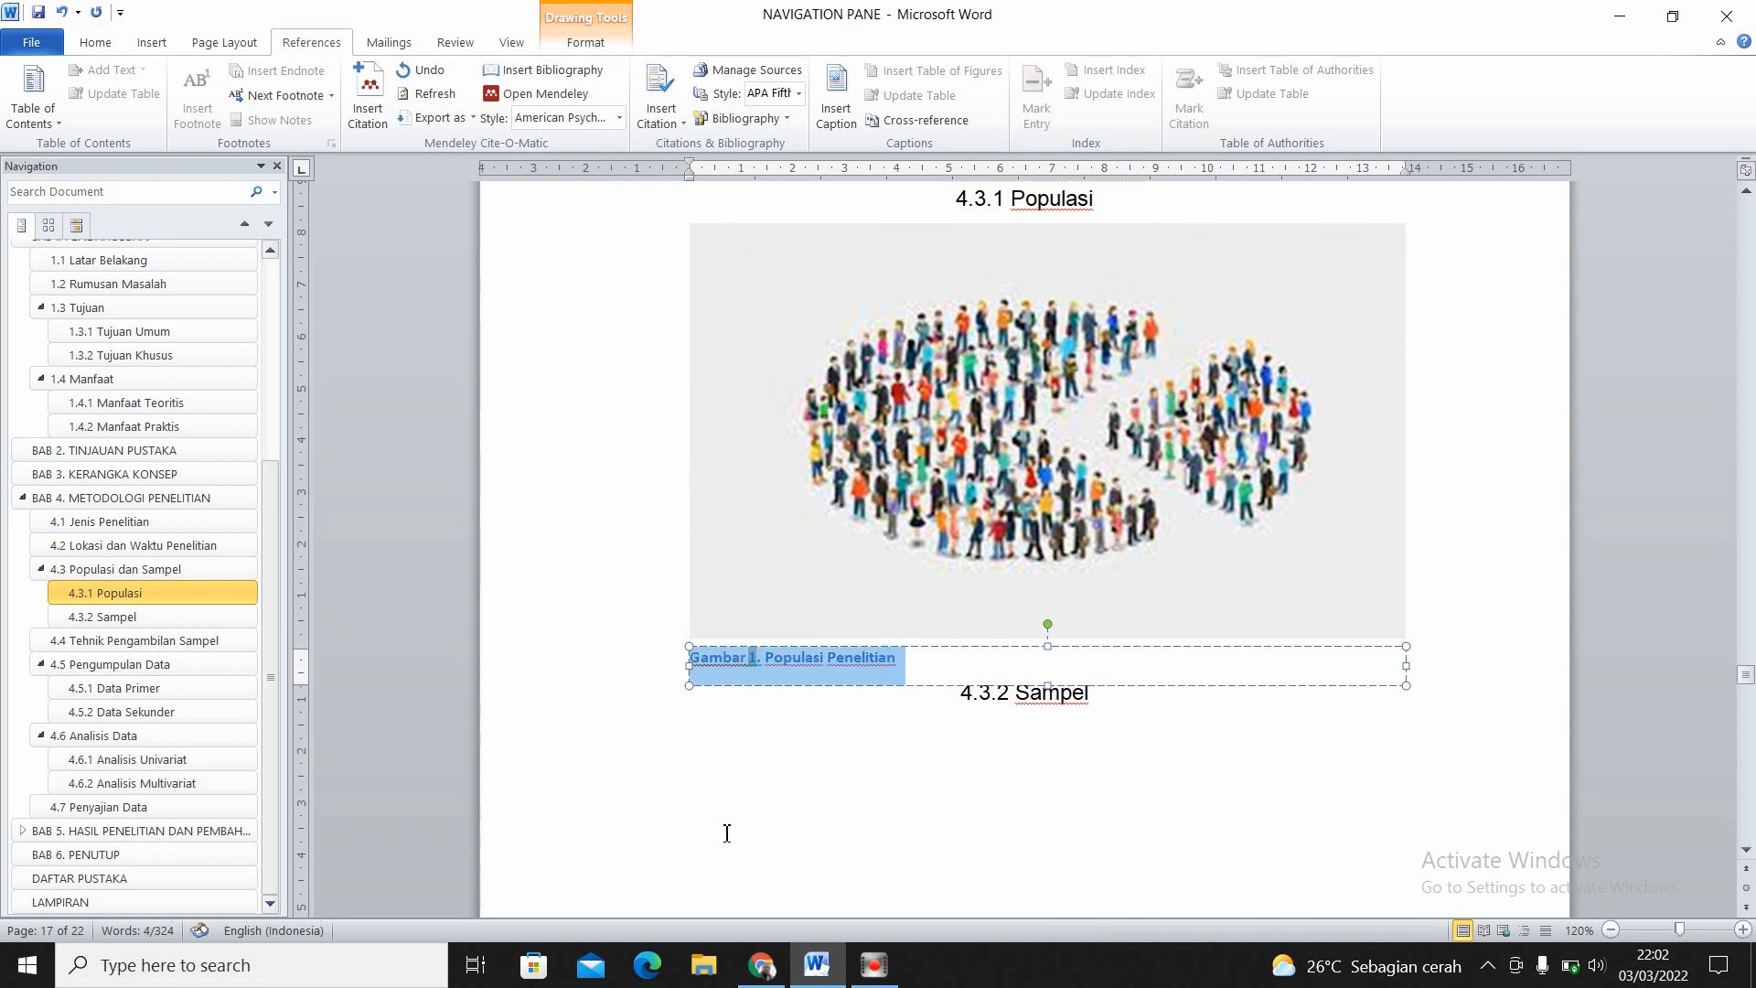
key("ctrl+e")
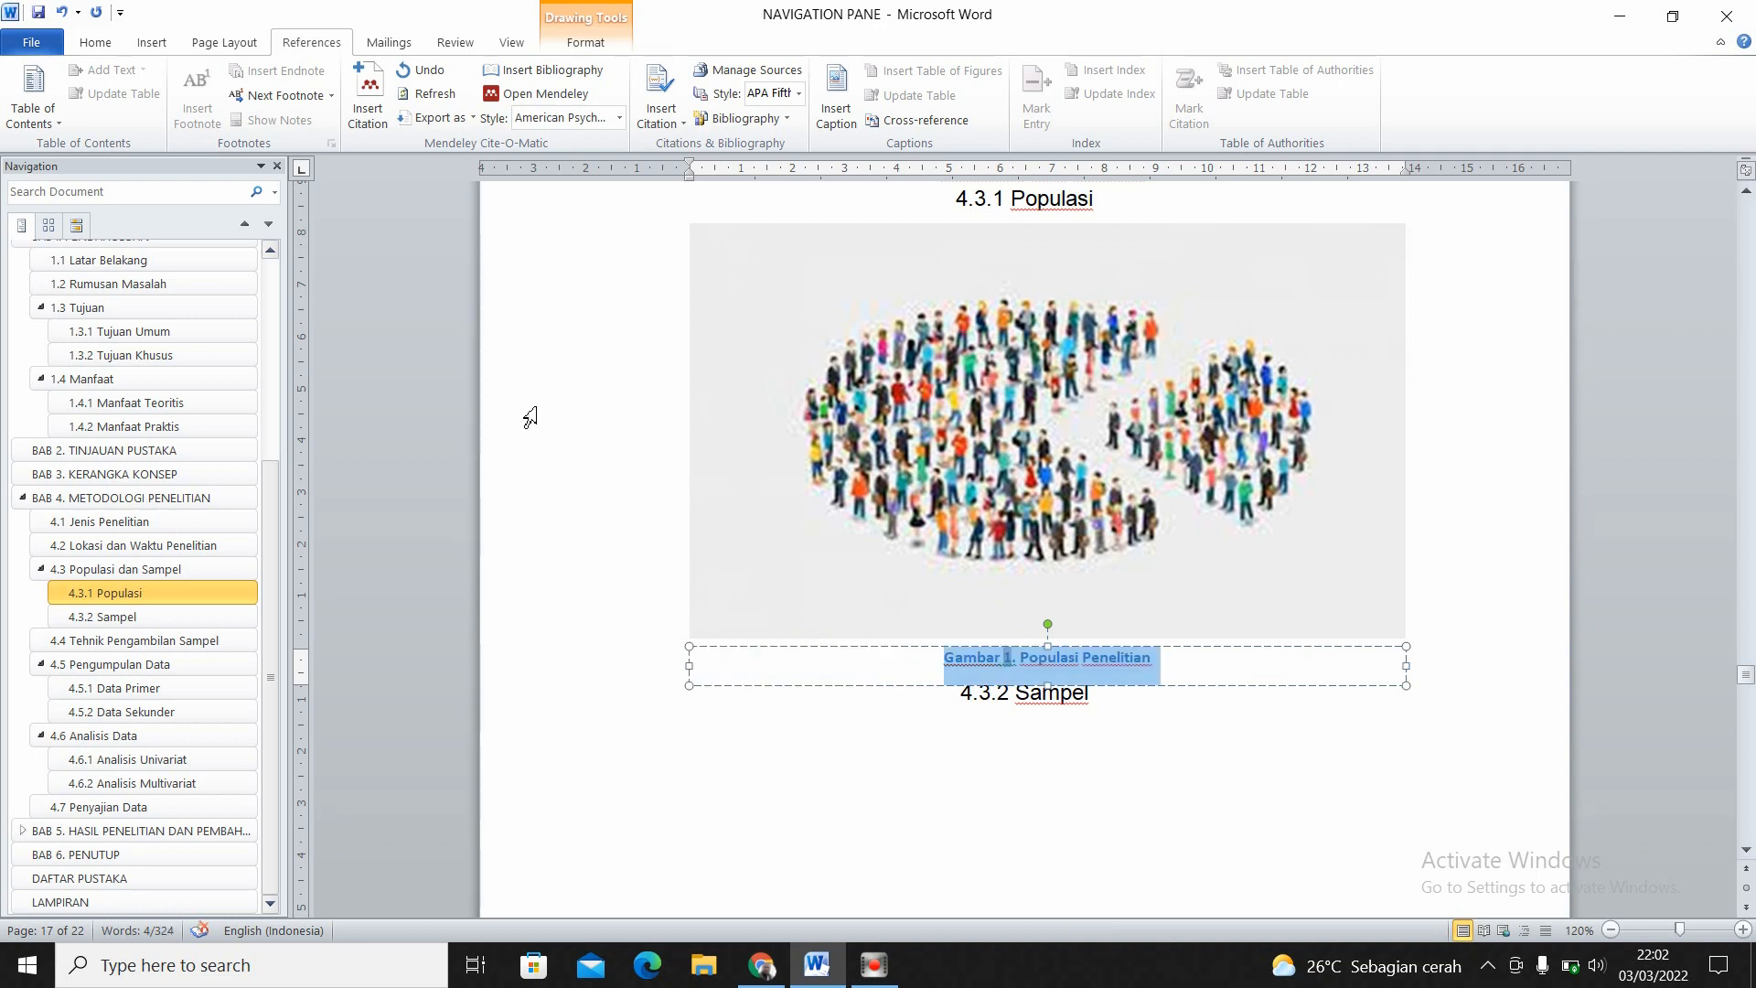
left_click(101, 42)
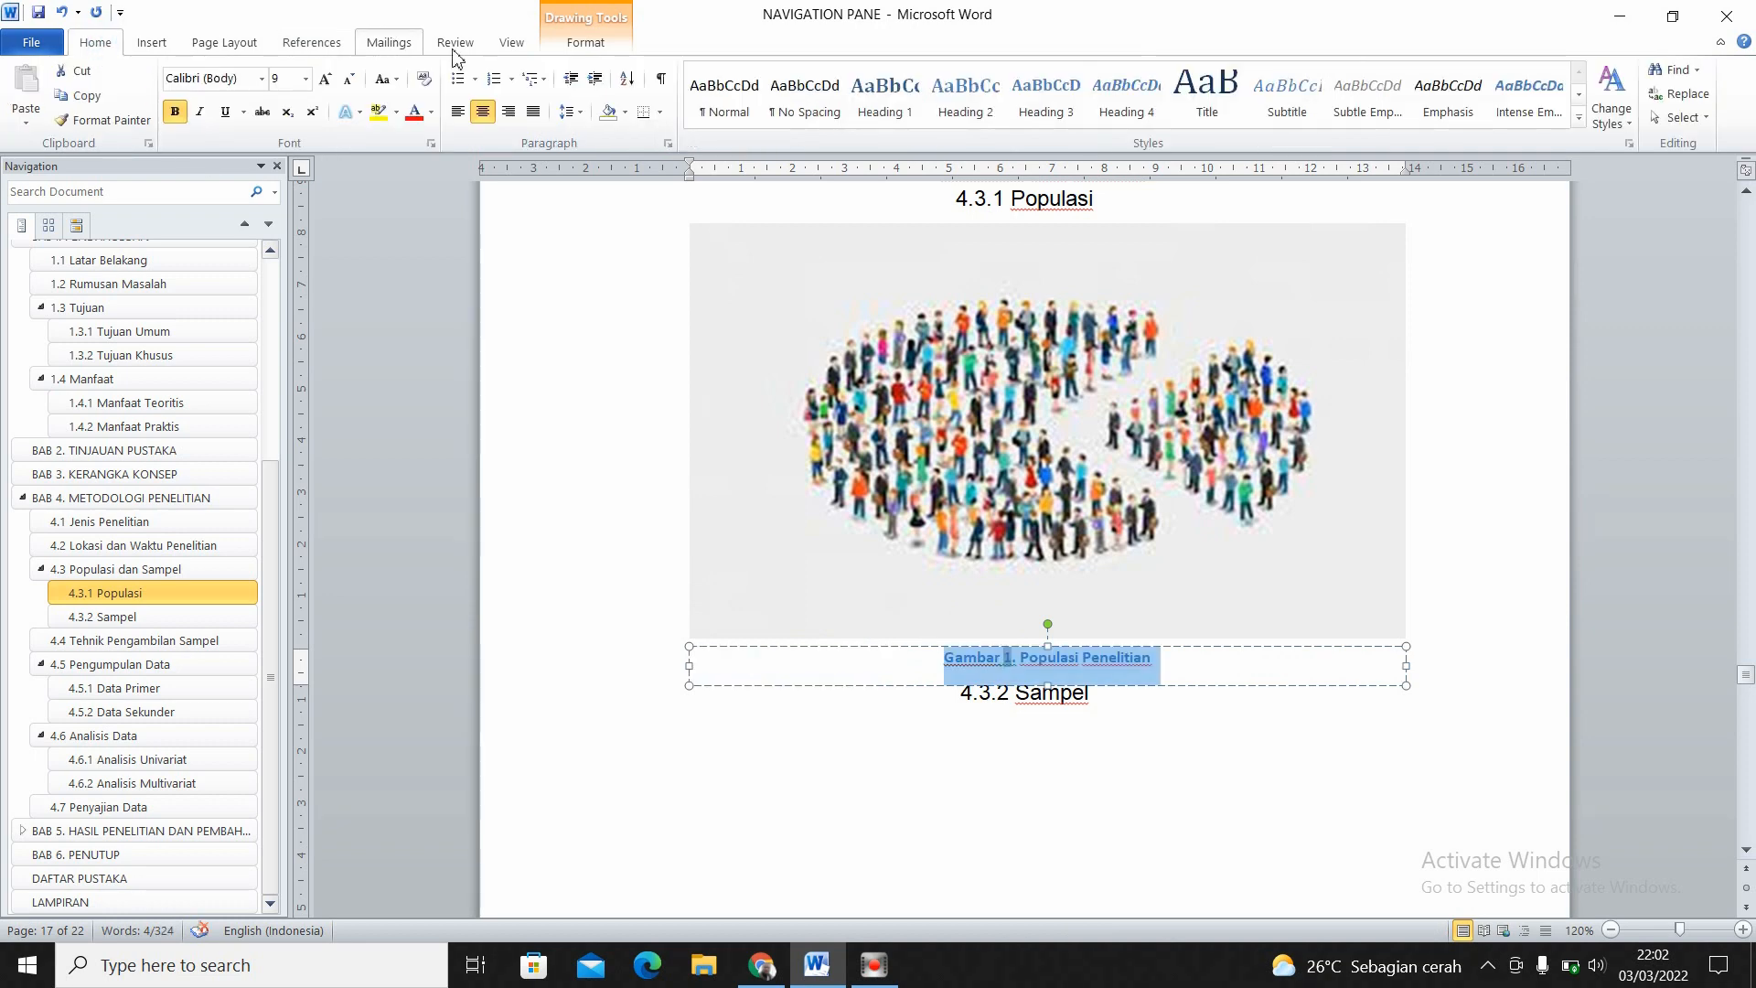
left_click(491, 111)
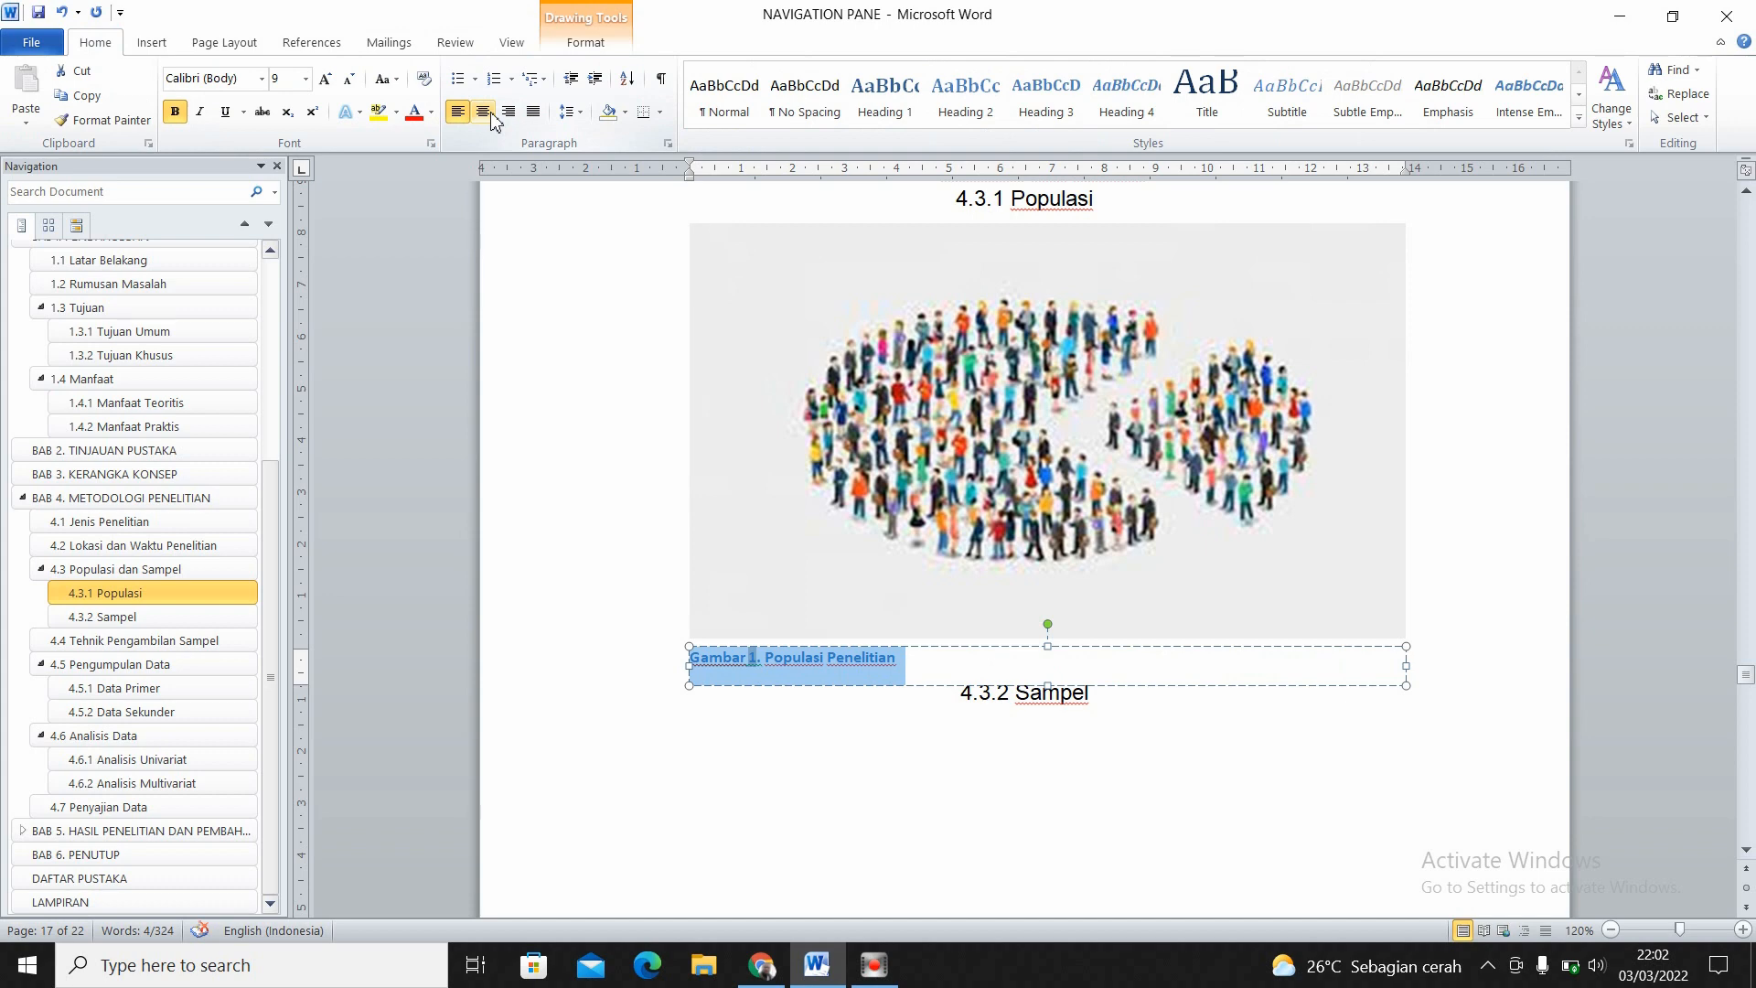
left_click(480, 116)
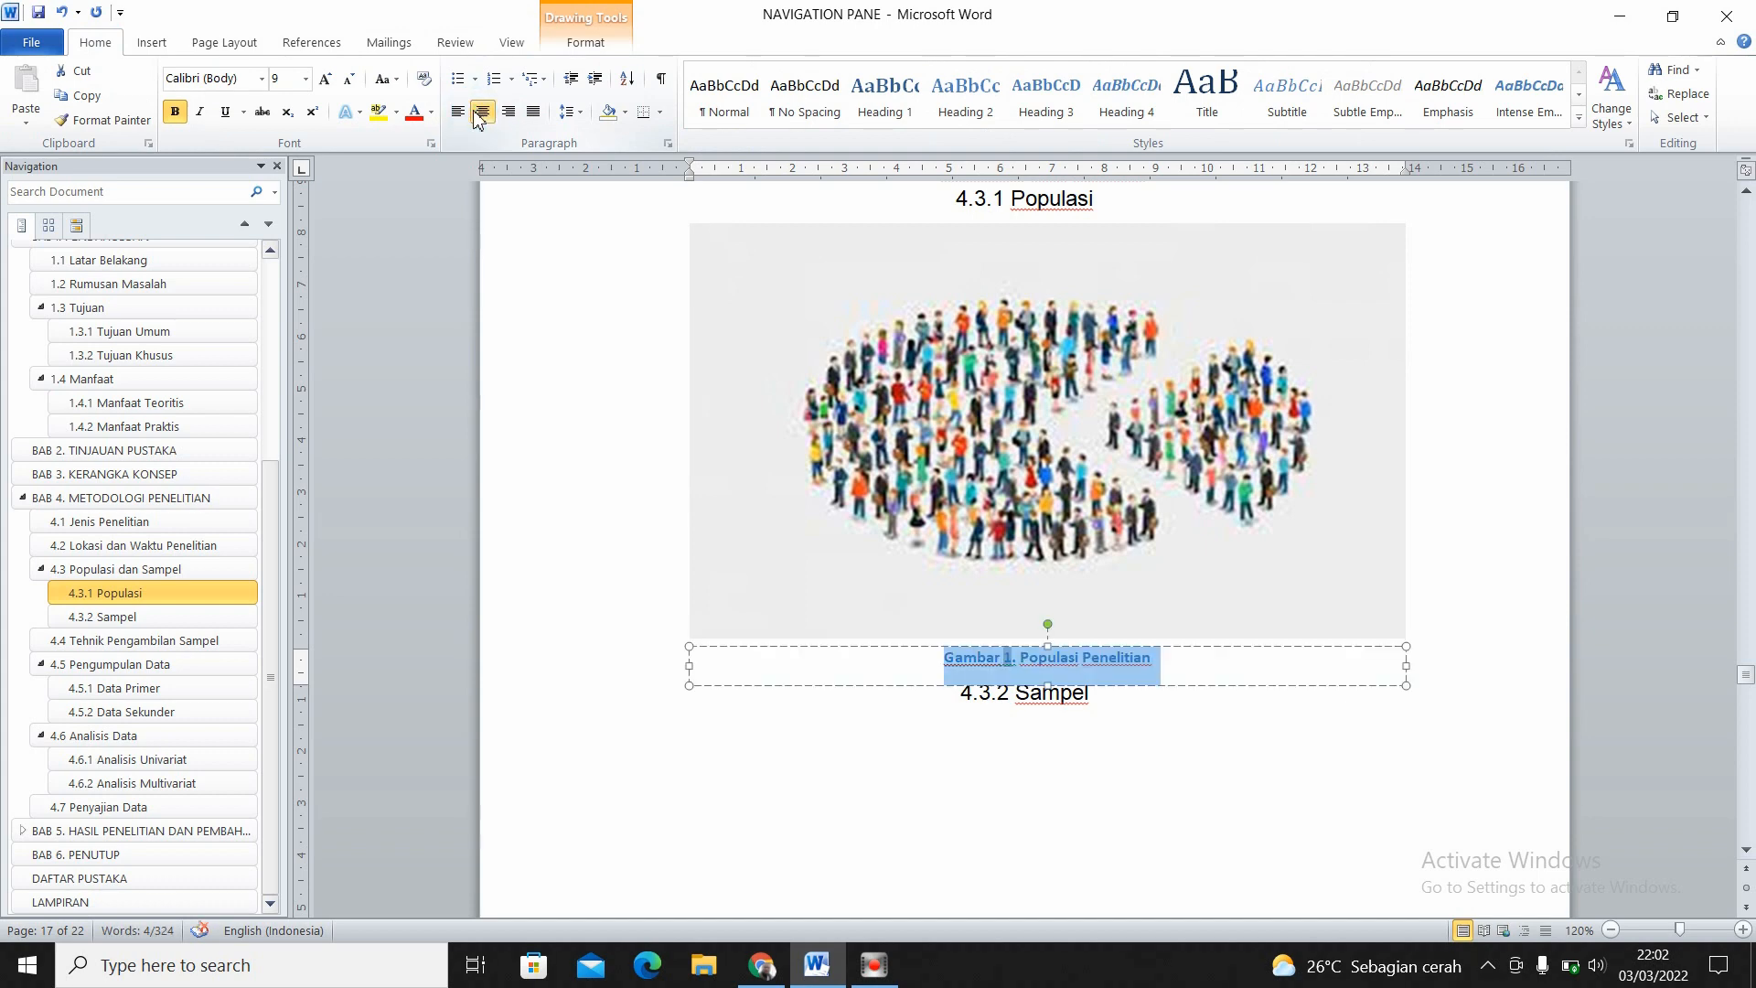
- Set the picture caption's font to Arial at size 12
left_click(305, 79)
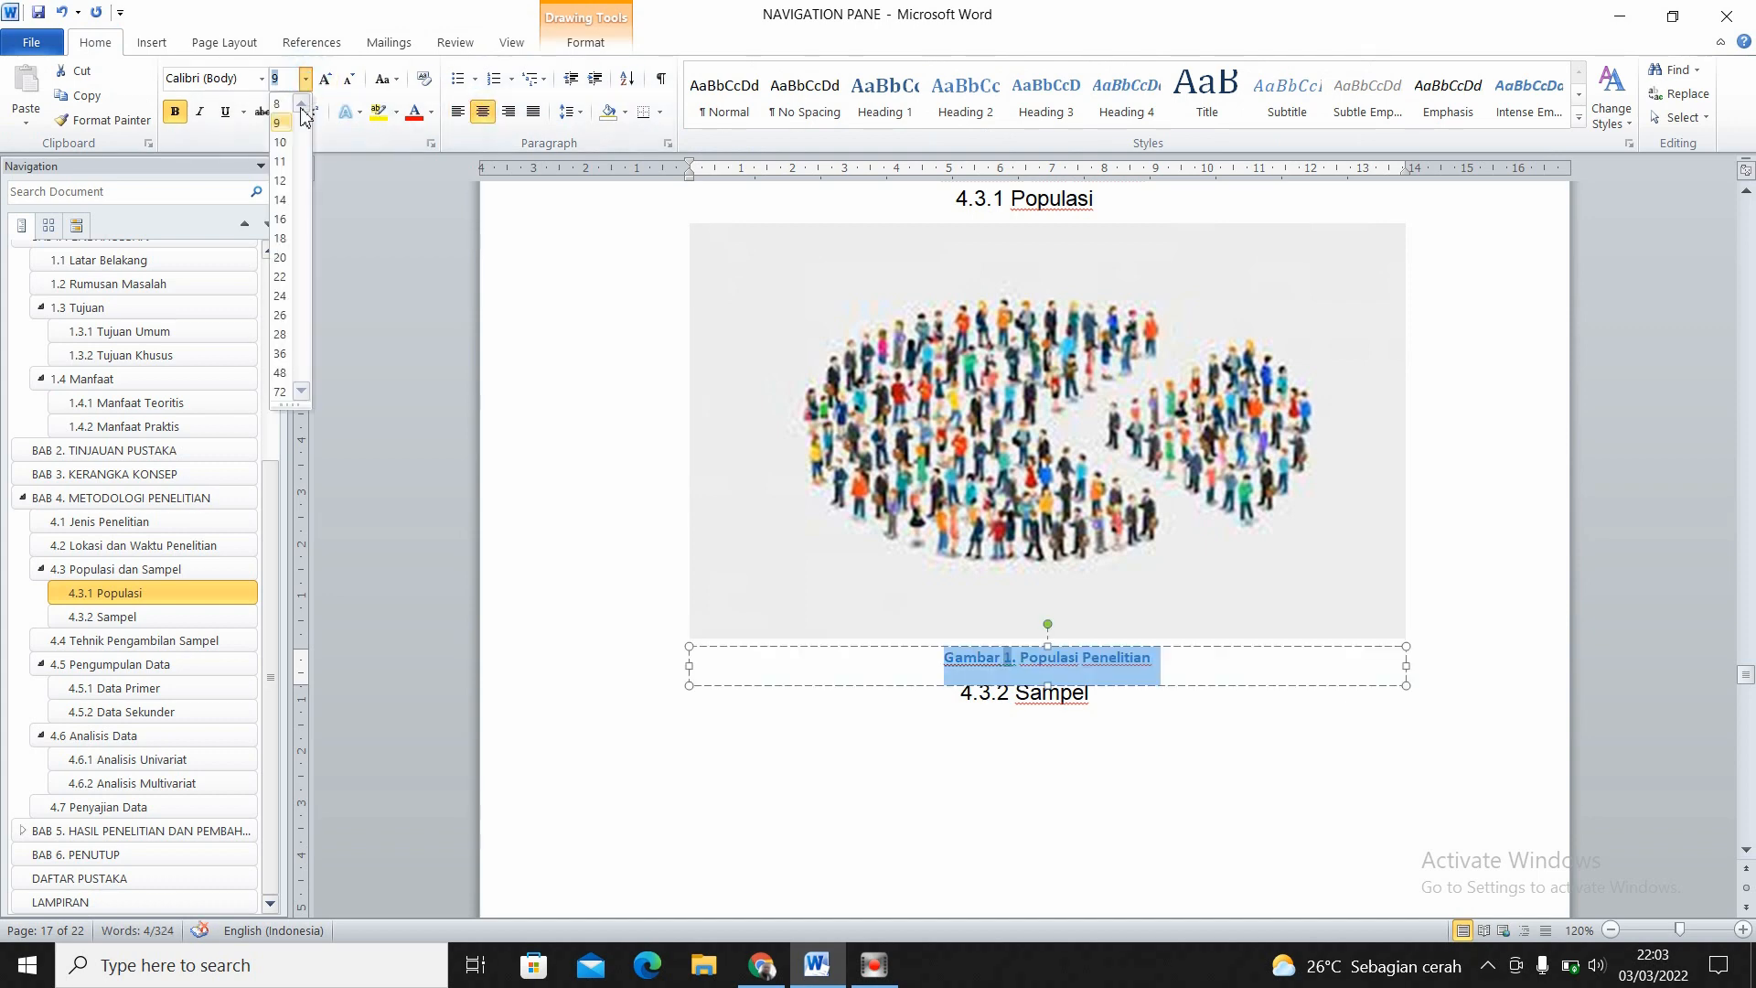
left_click(290, 181)
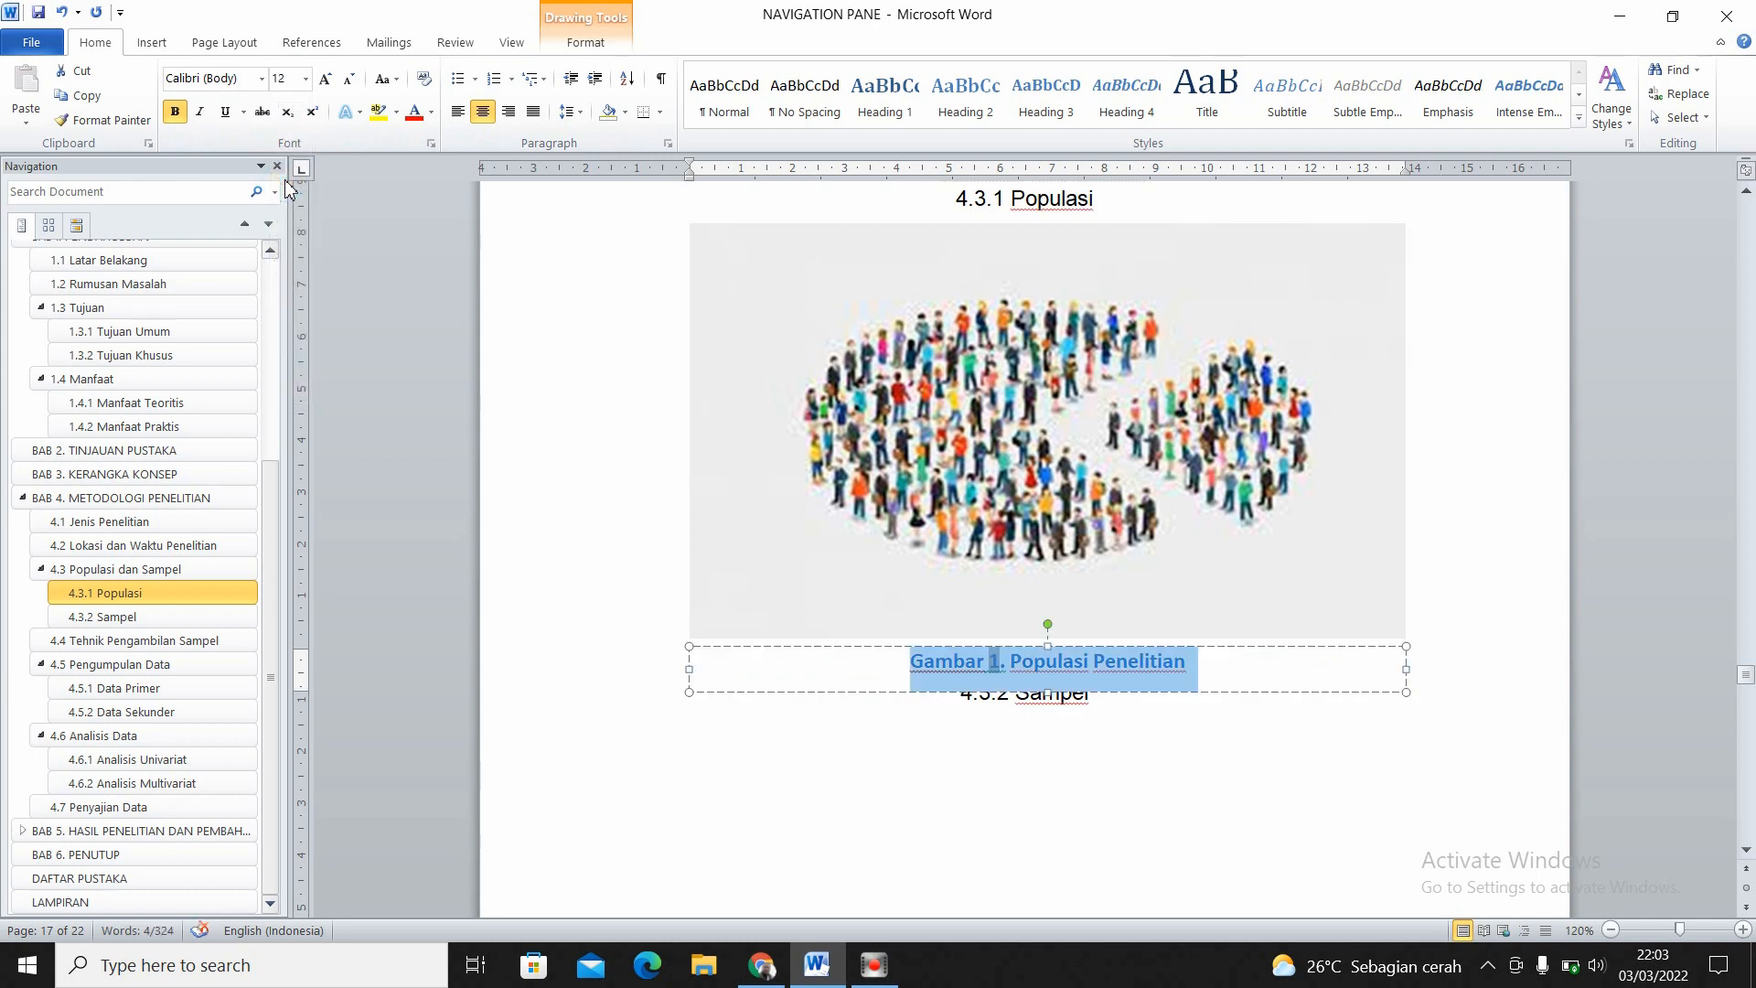
left_click(262, 79)
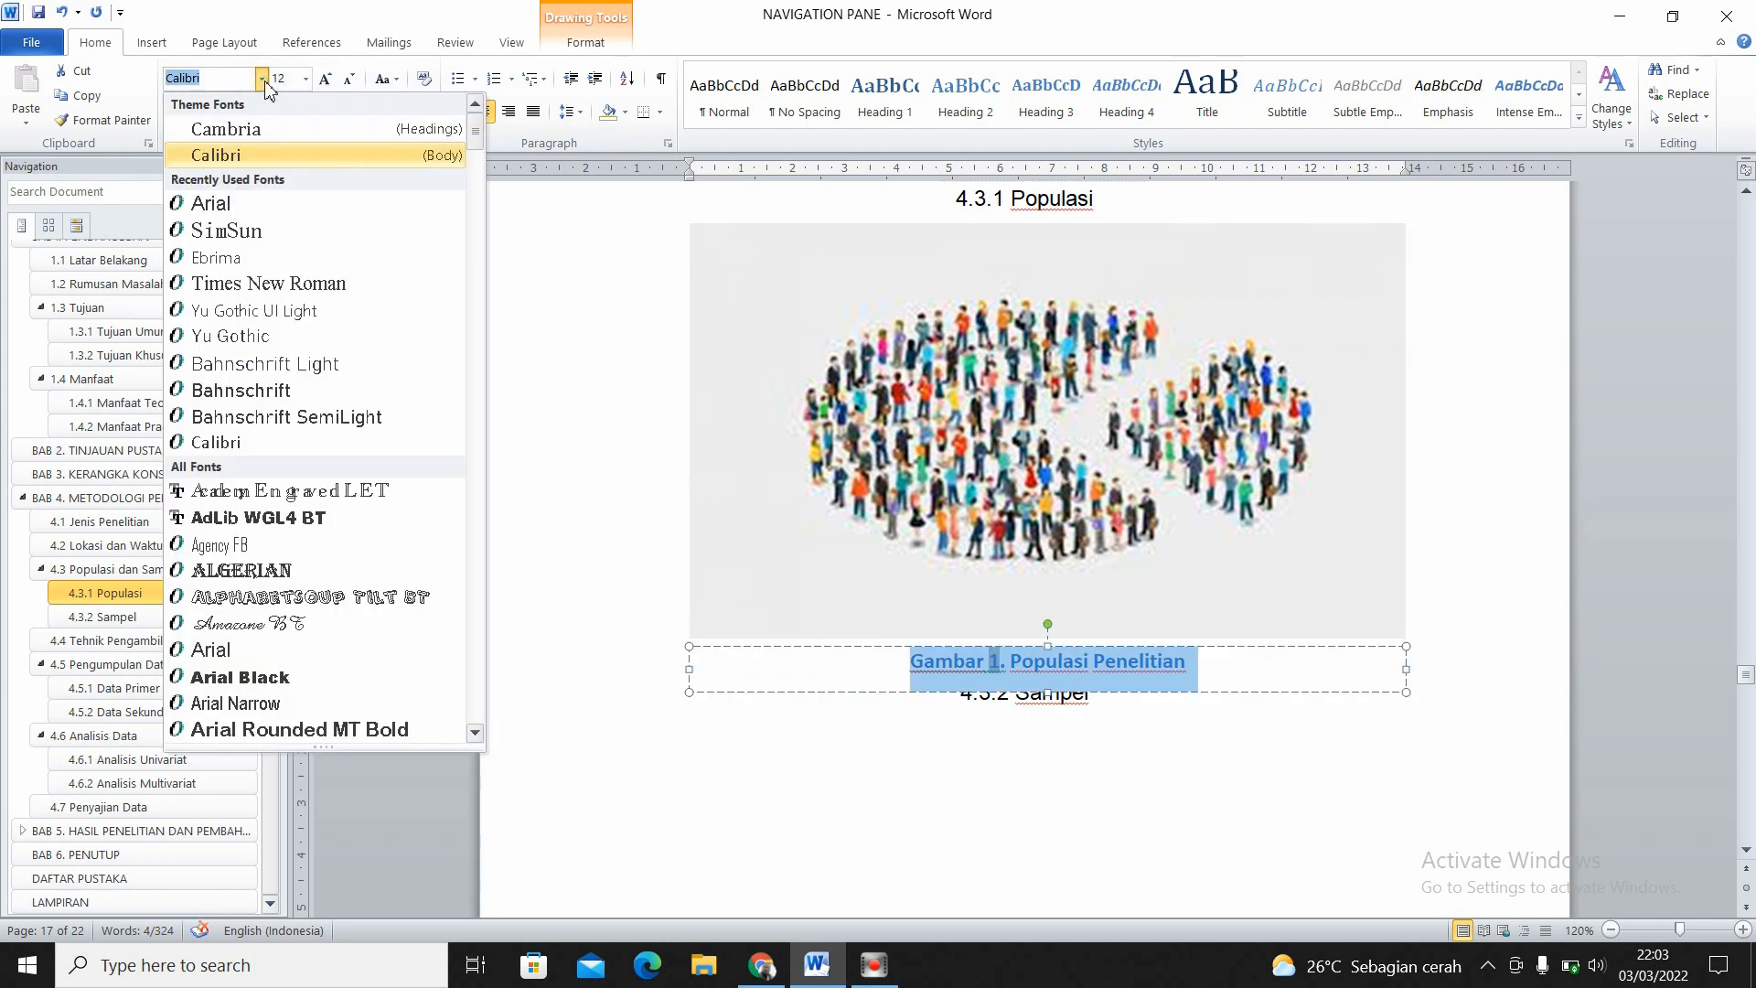
left_click(252, 206)
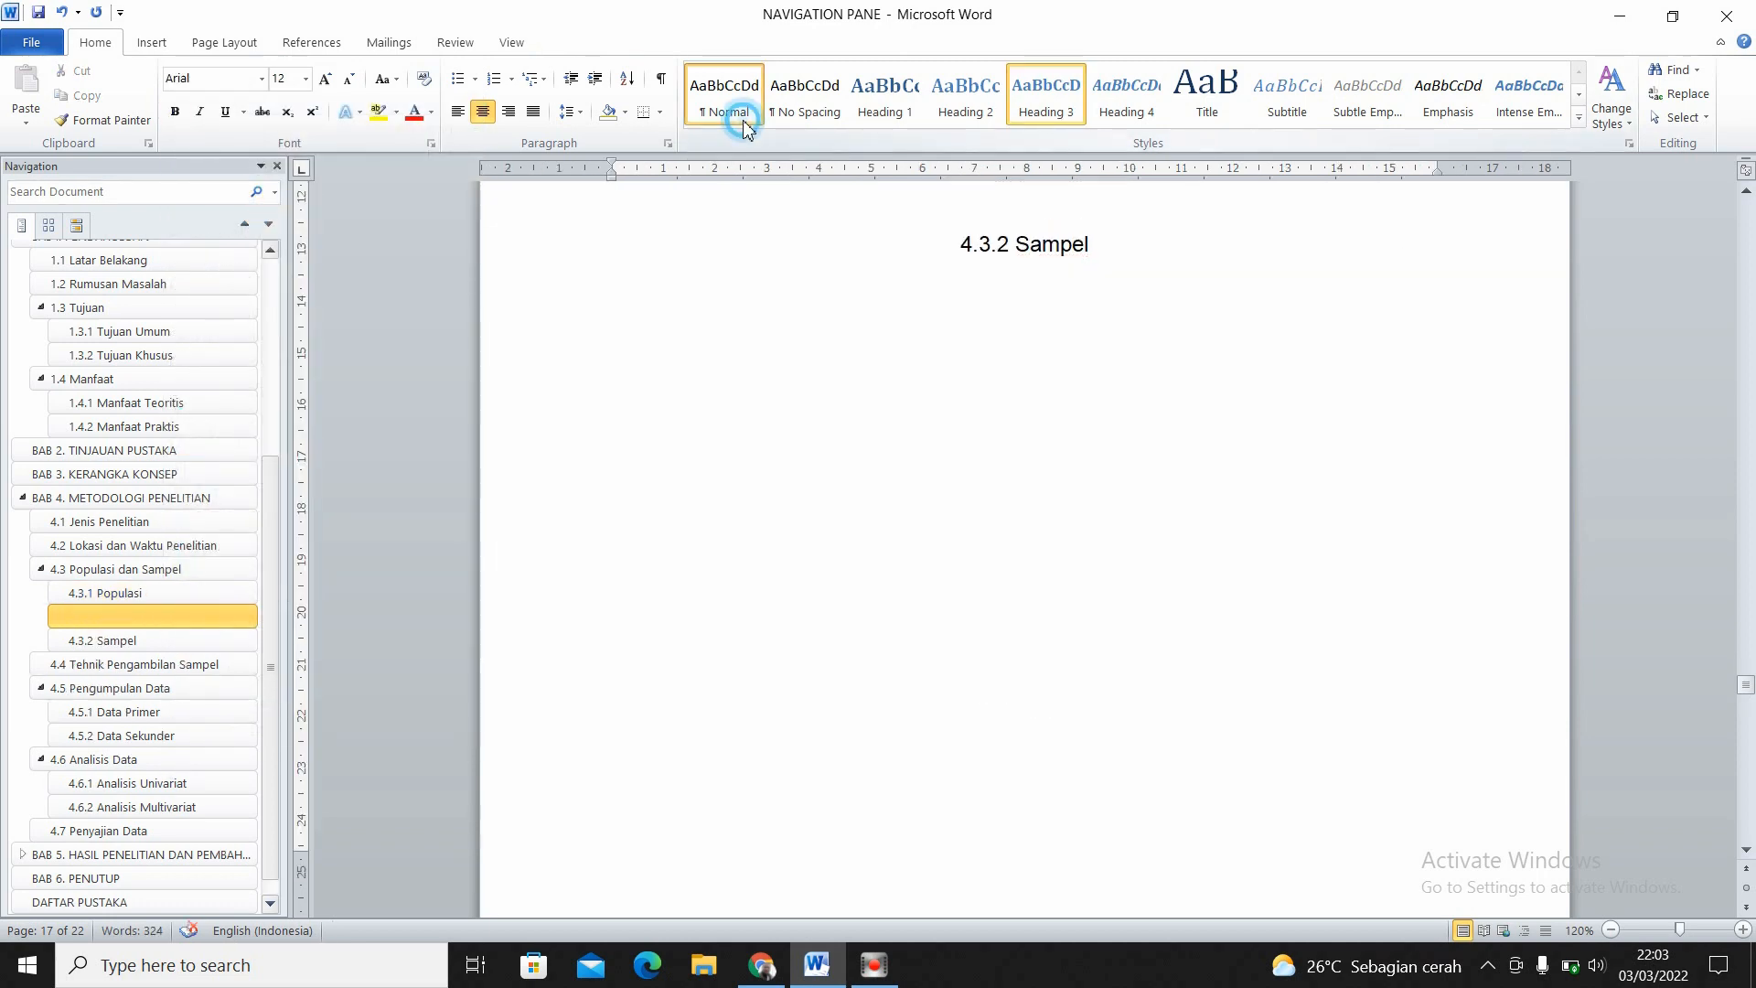
- Add an empty line in the Normal style directly above the 4.3.2 Sampel heading
left_click(739, 118)
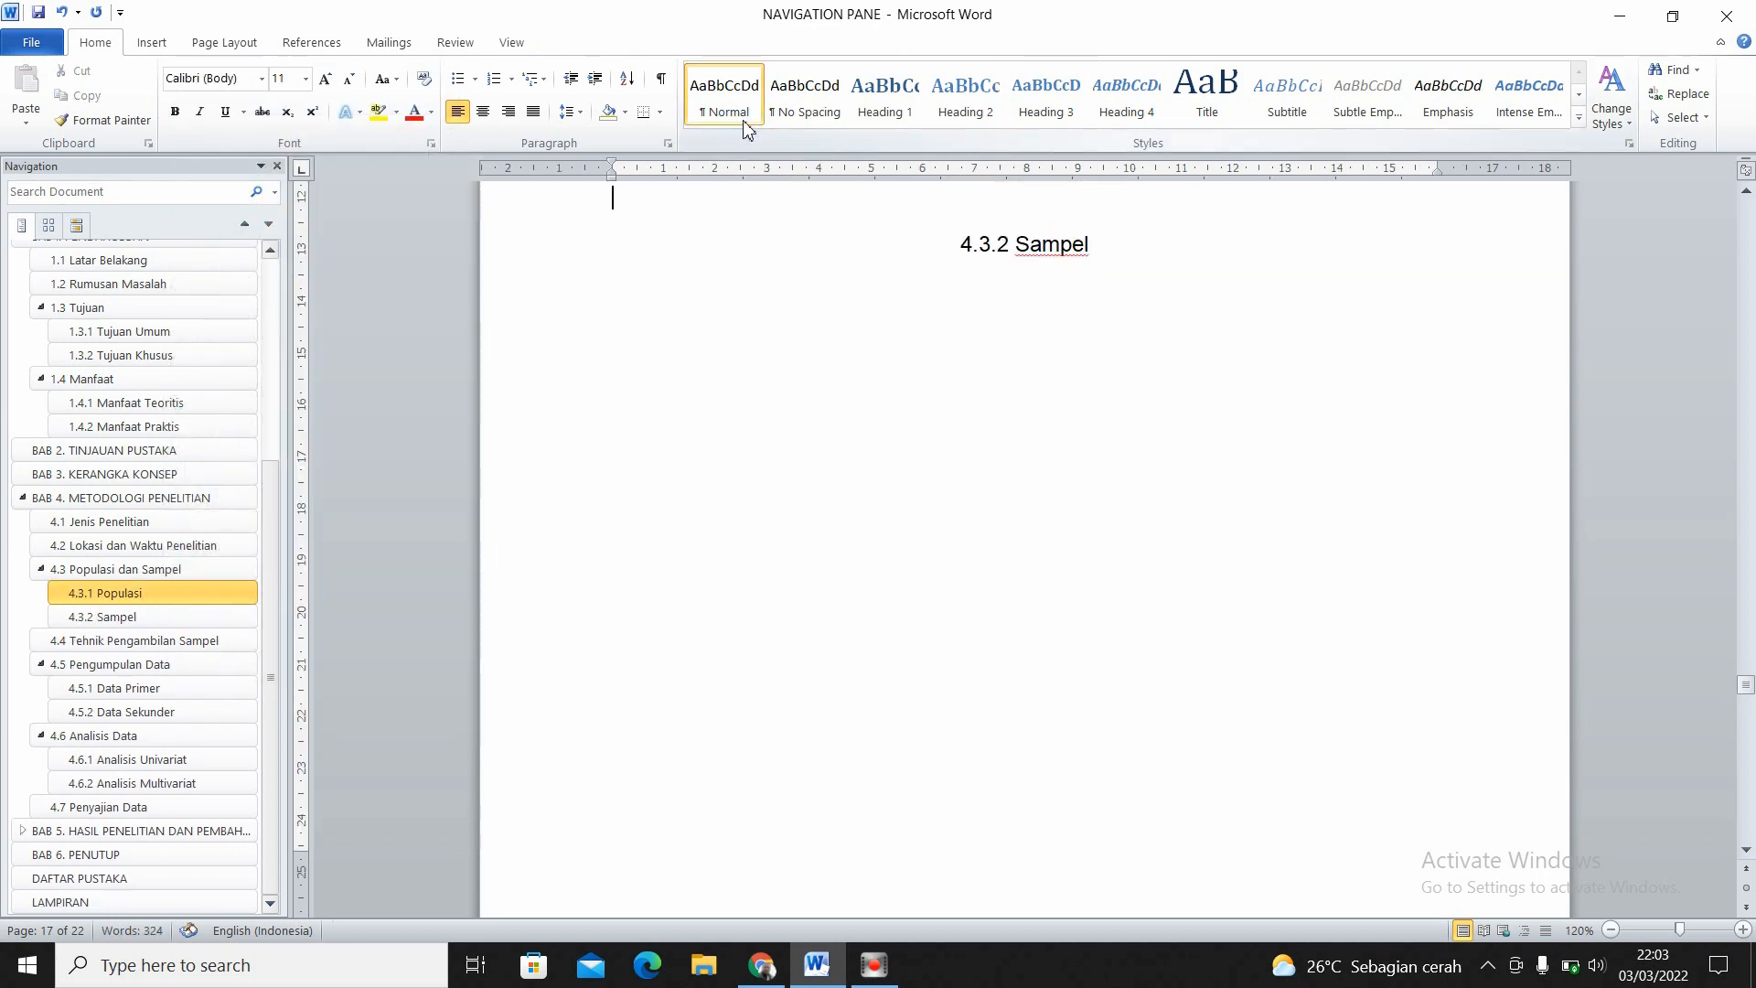
key("Up")
key("Up")
key("Up")
key("Up")
key("Up")
key("Up")
key("Up")
key("Up")
key("Up")
key("Up")
key("Up")
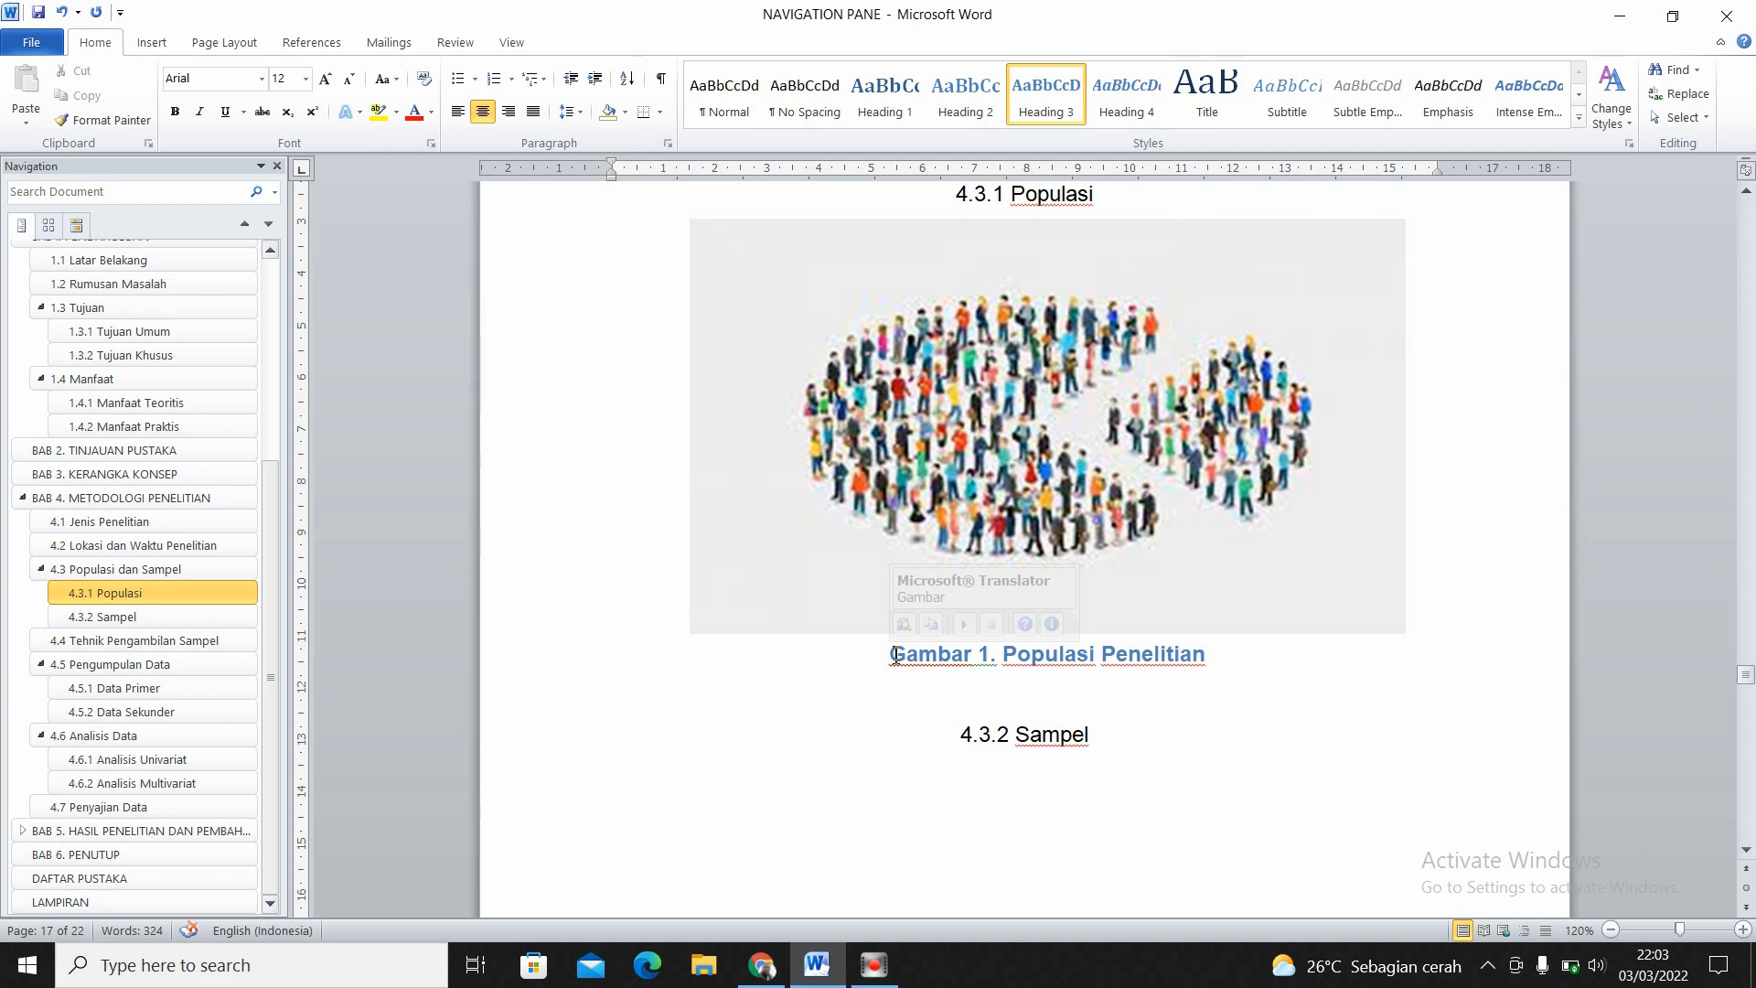
- Change the picture caption's font colour to Automatic and remove its bold formatting
left_click_drag(894, 655, 1182, 668)
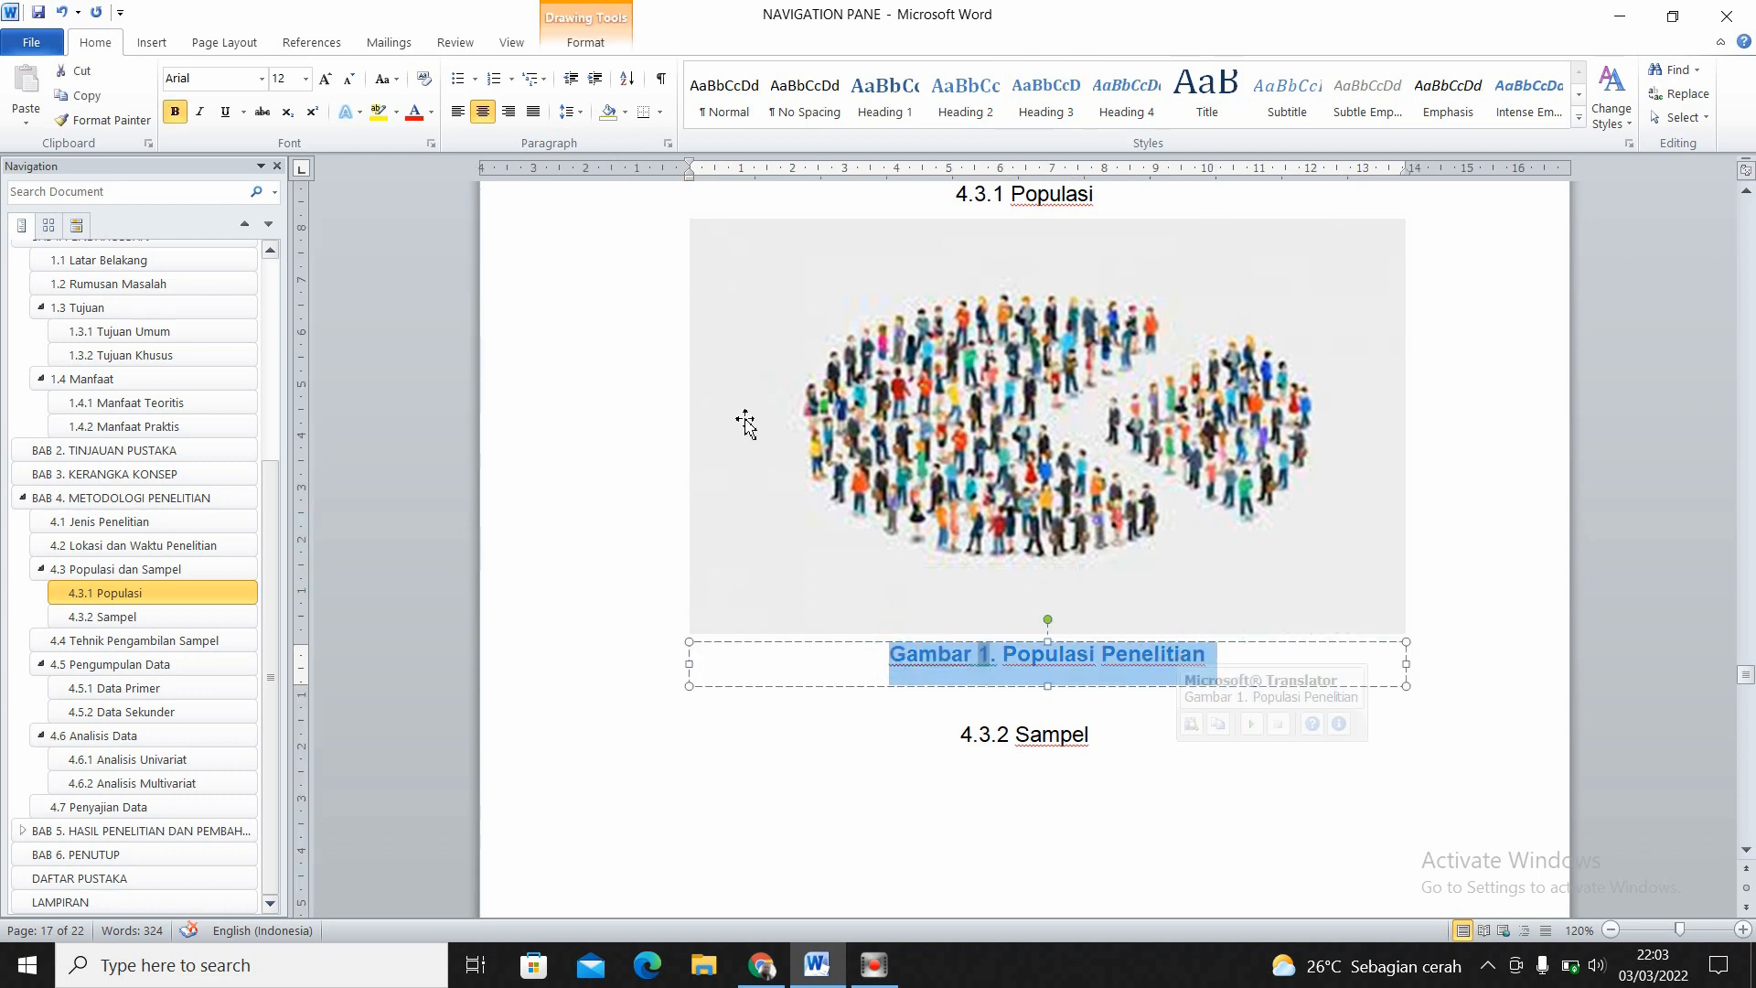
left_click(431, 112)
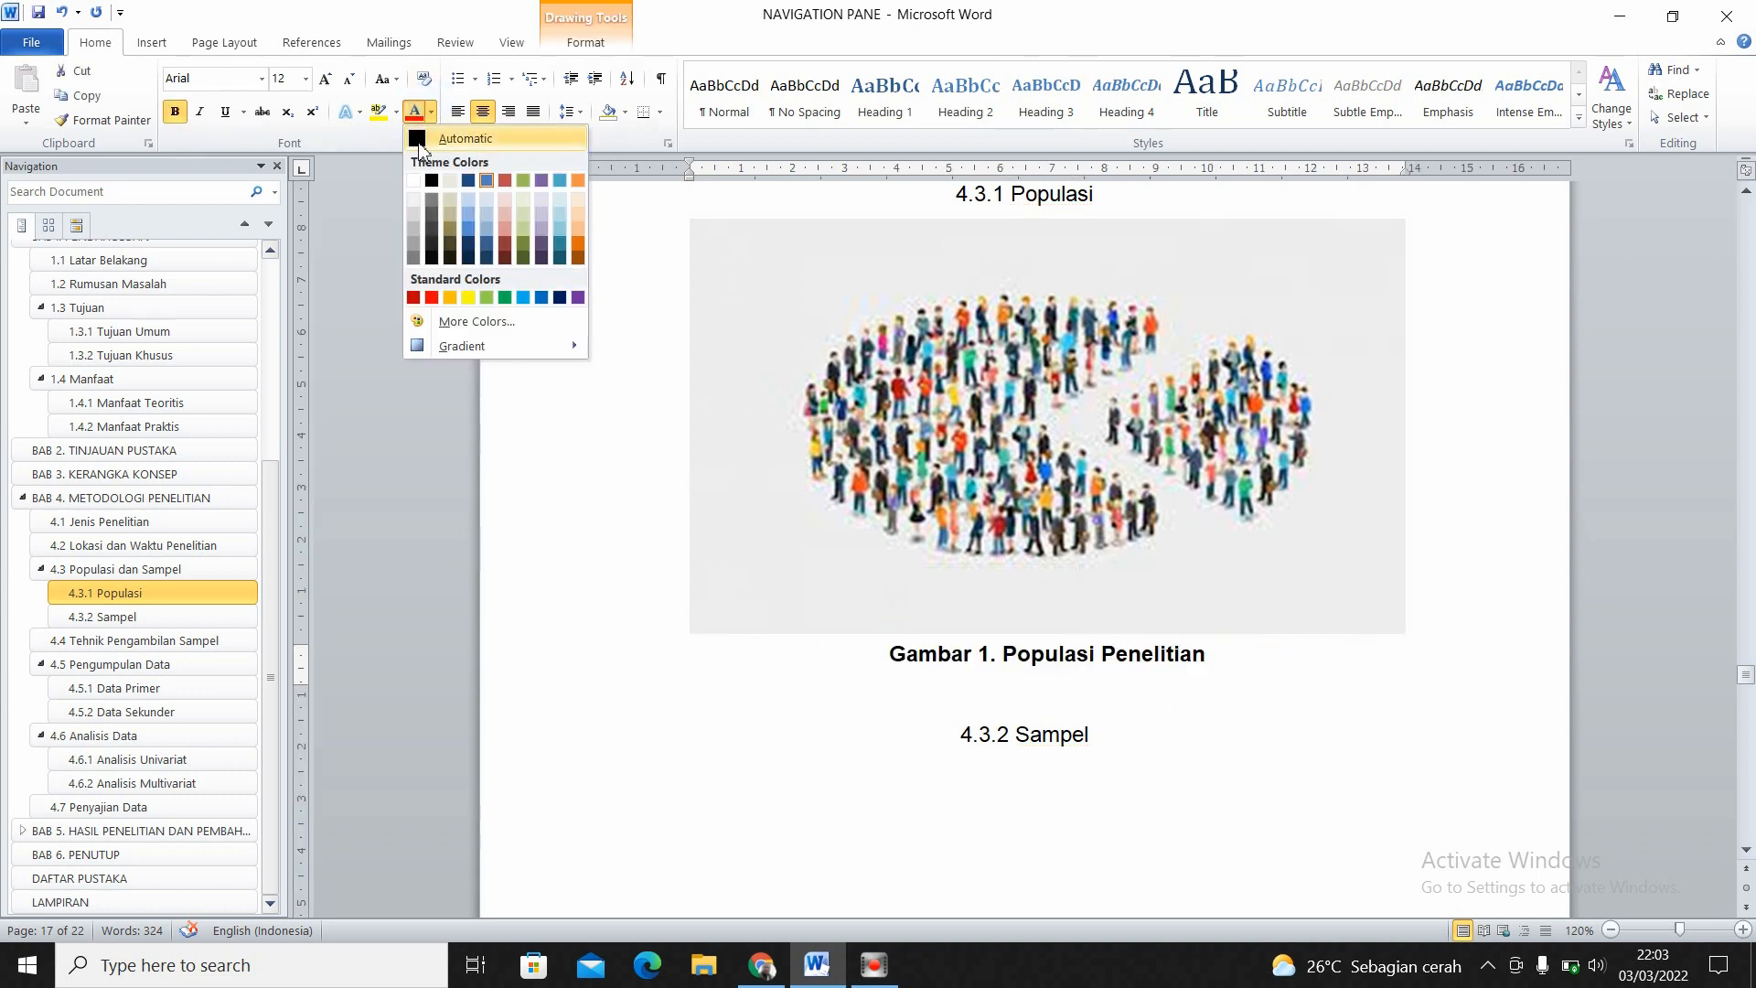
left_click(419, 142)
left_click(176, 111)
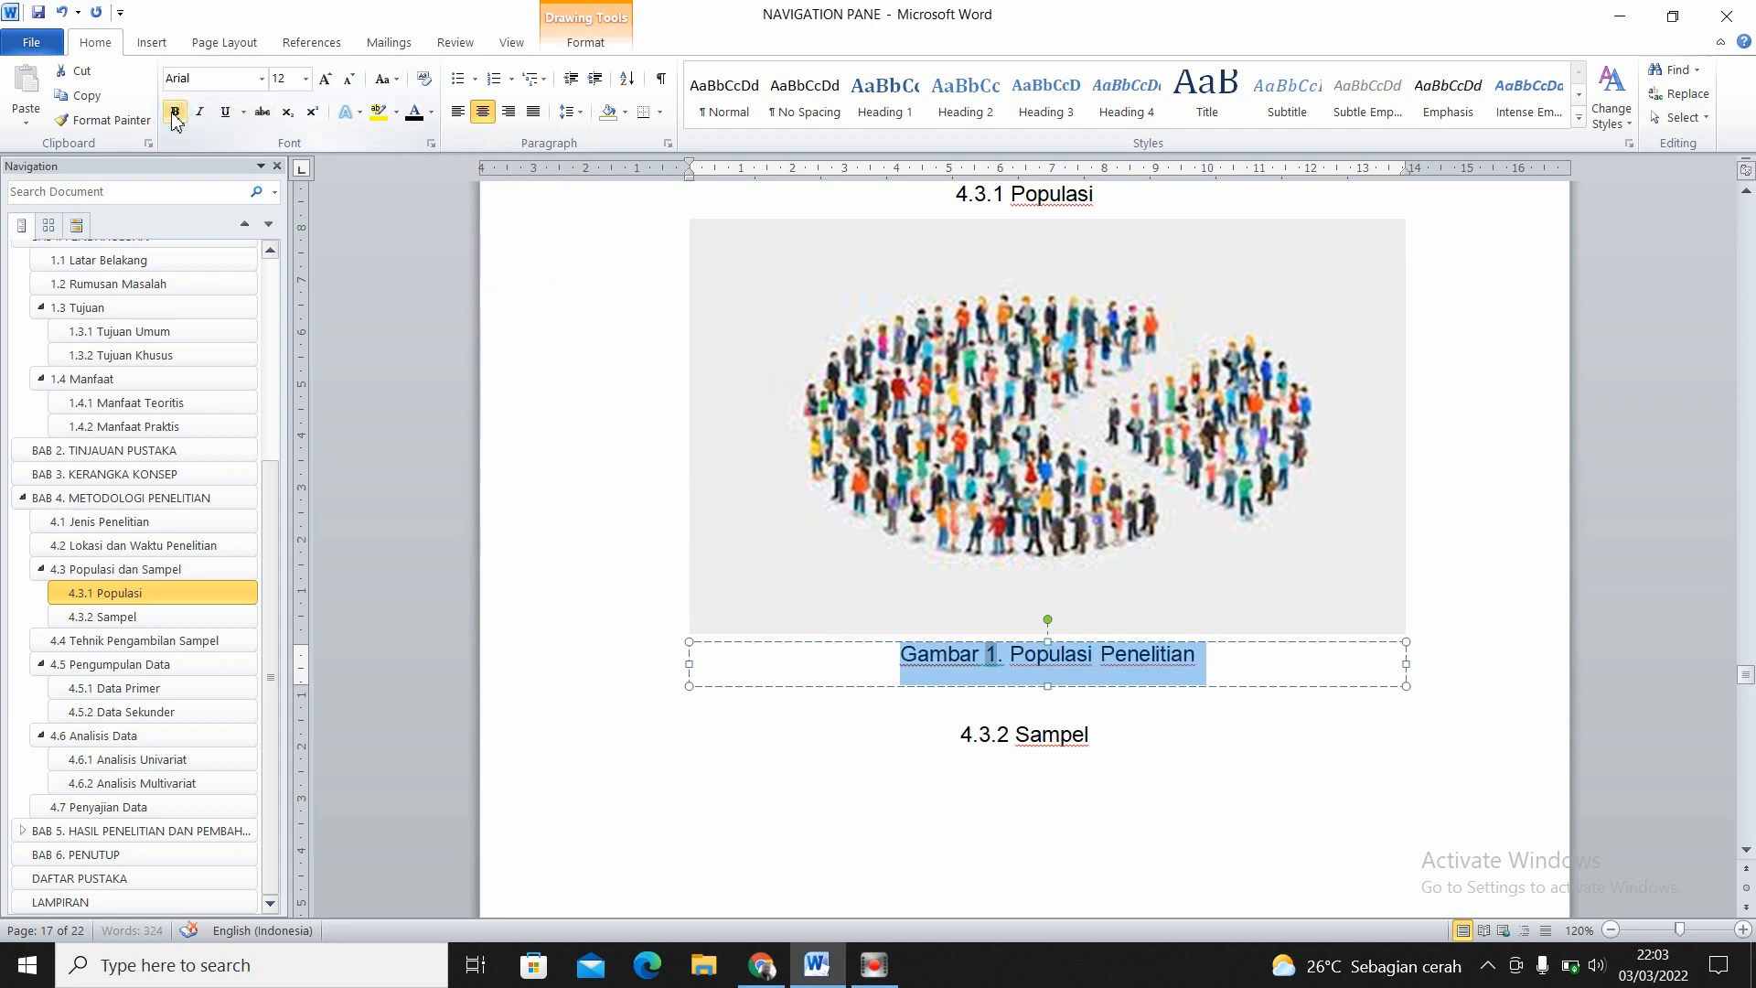
left_click(1175, 799)
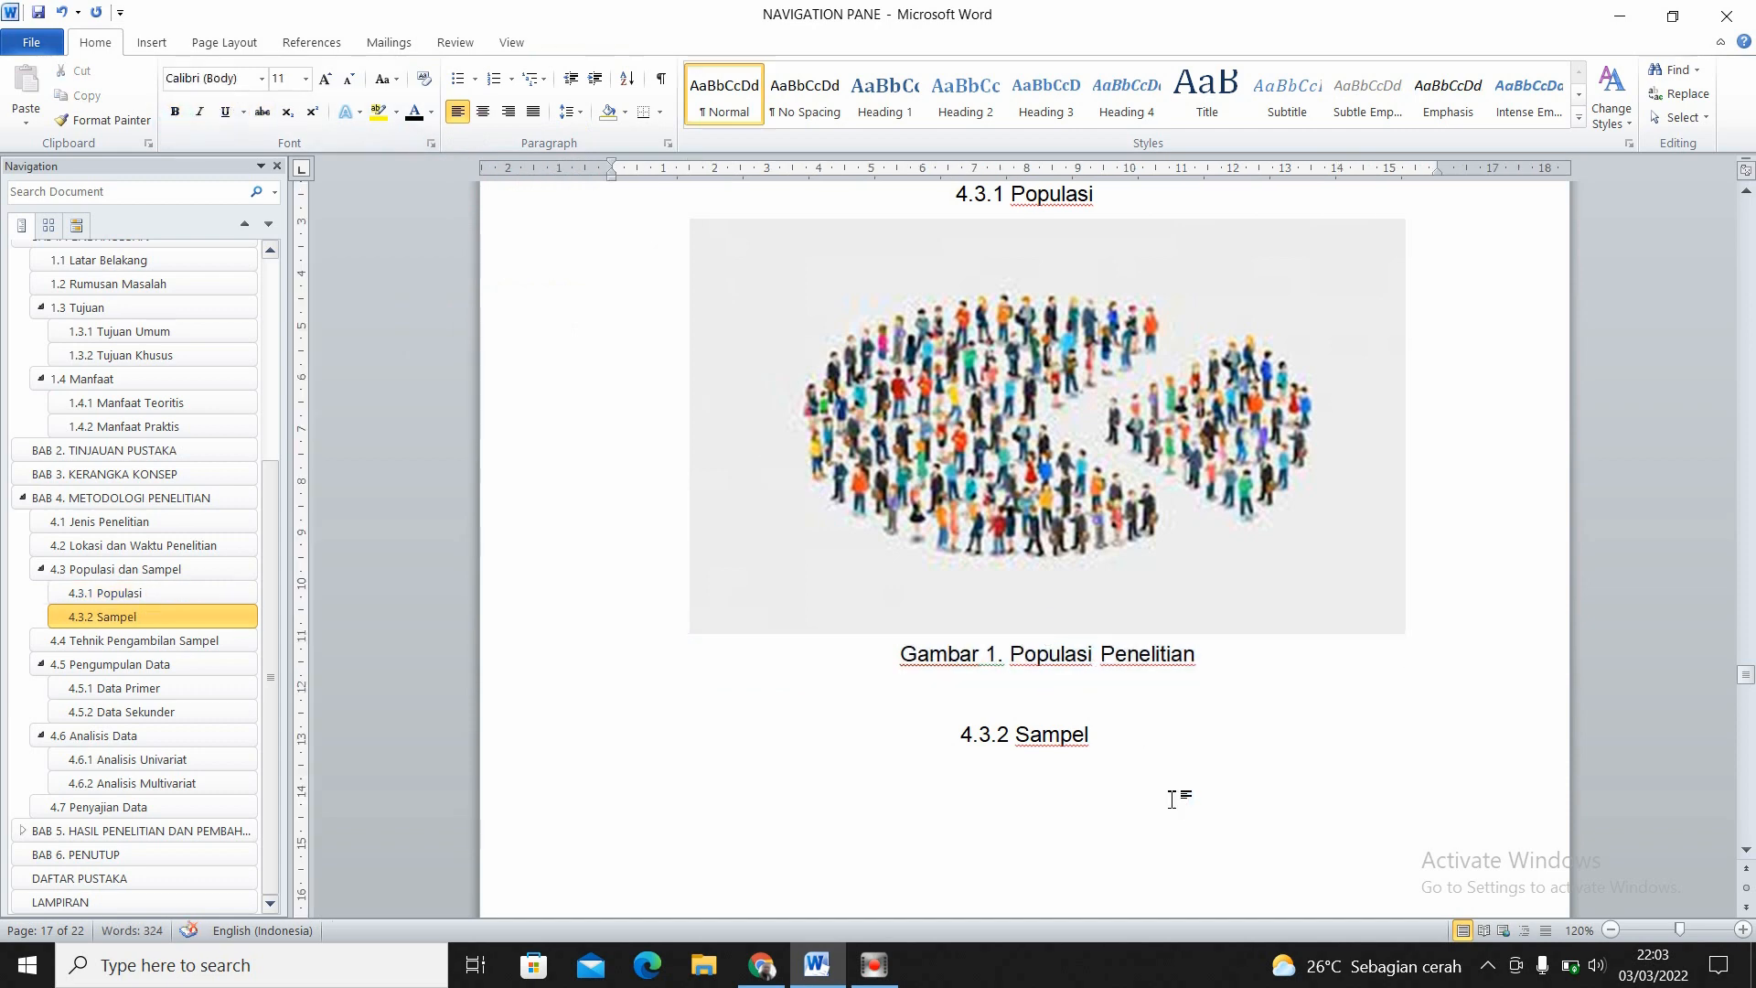
- Replace the empty line between the picture caption and the 4.3.2 Sampel heading with a new one in the Normal style
left_click(1058, 693)
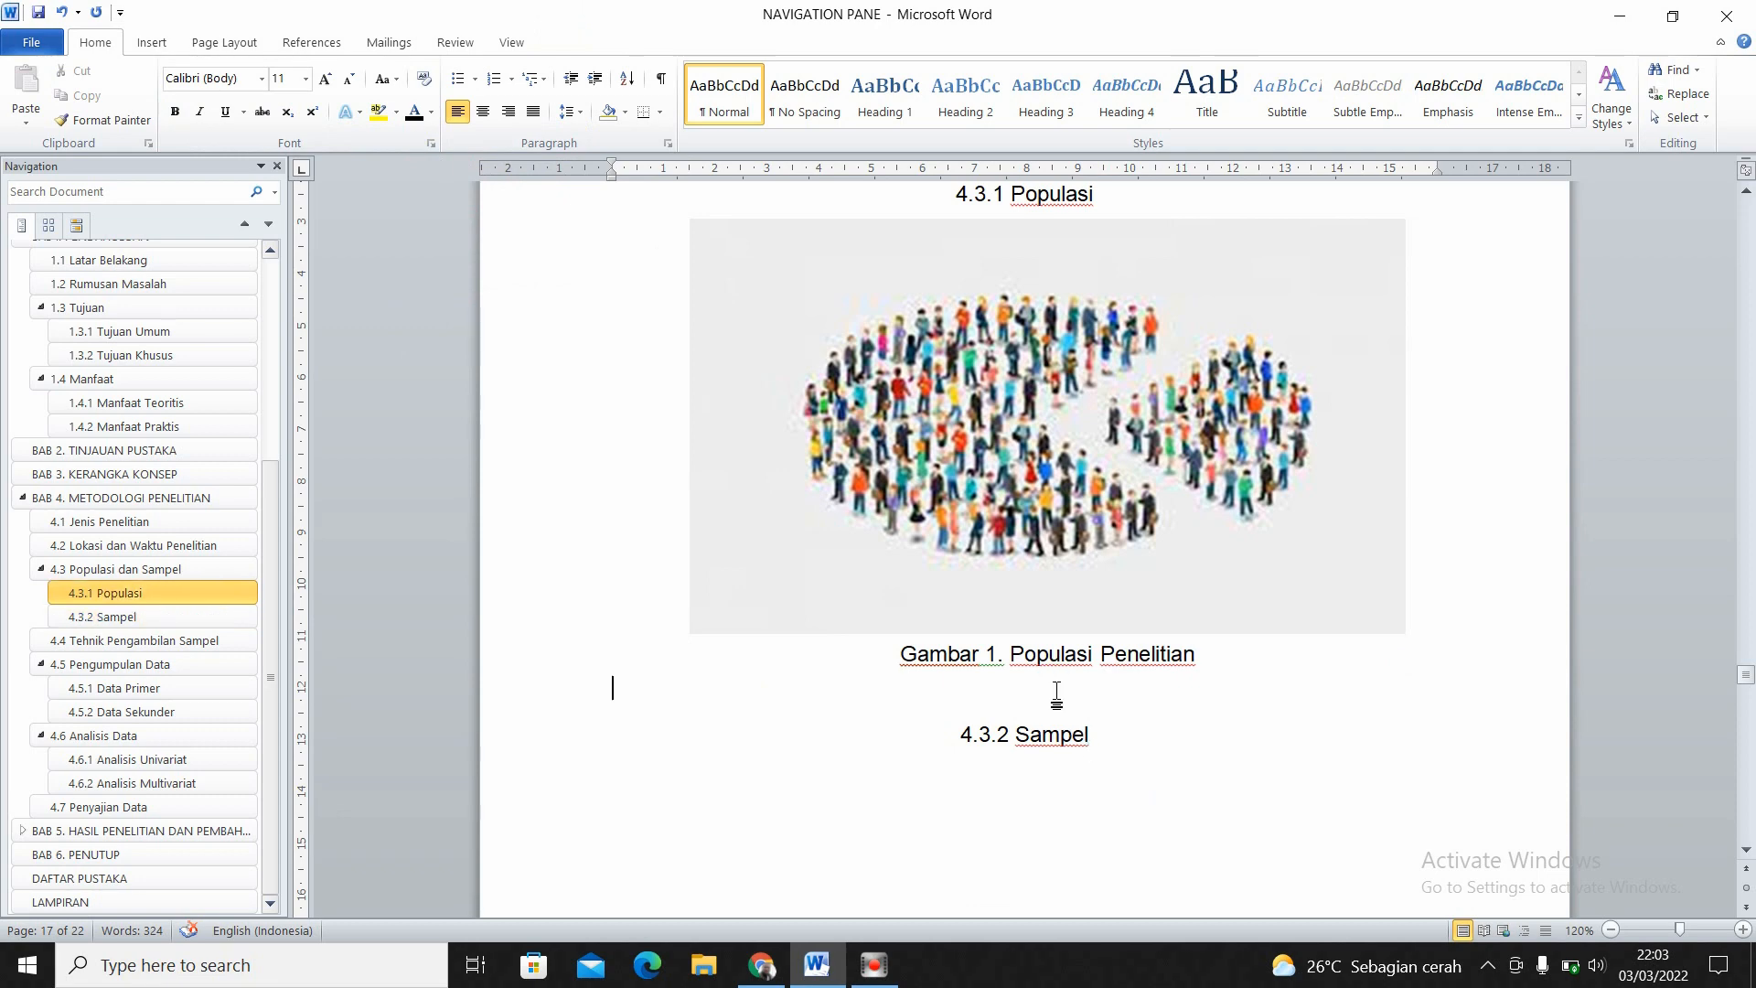
key("Delete")
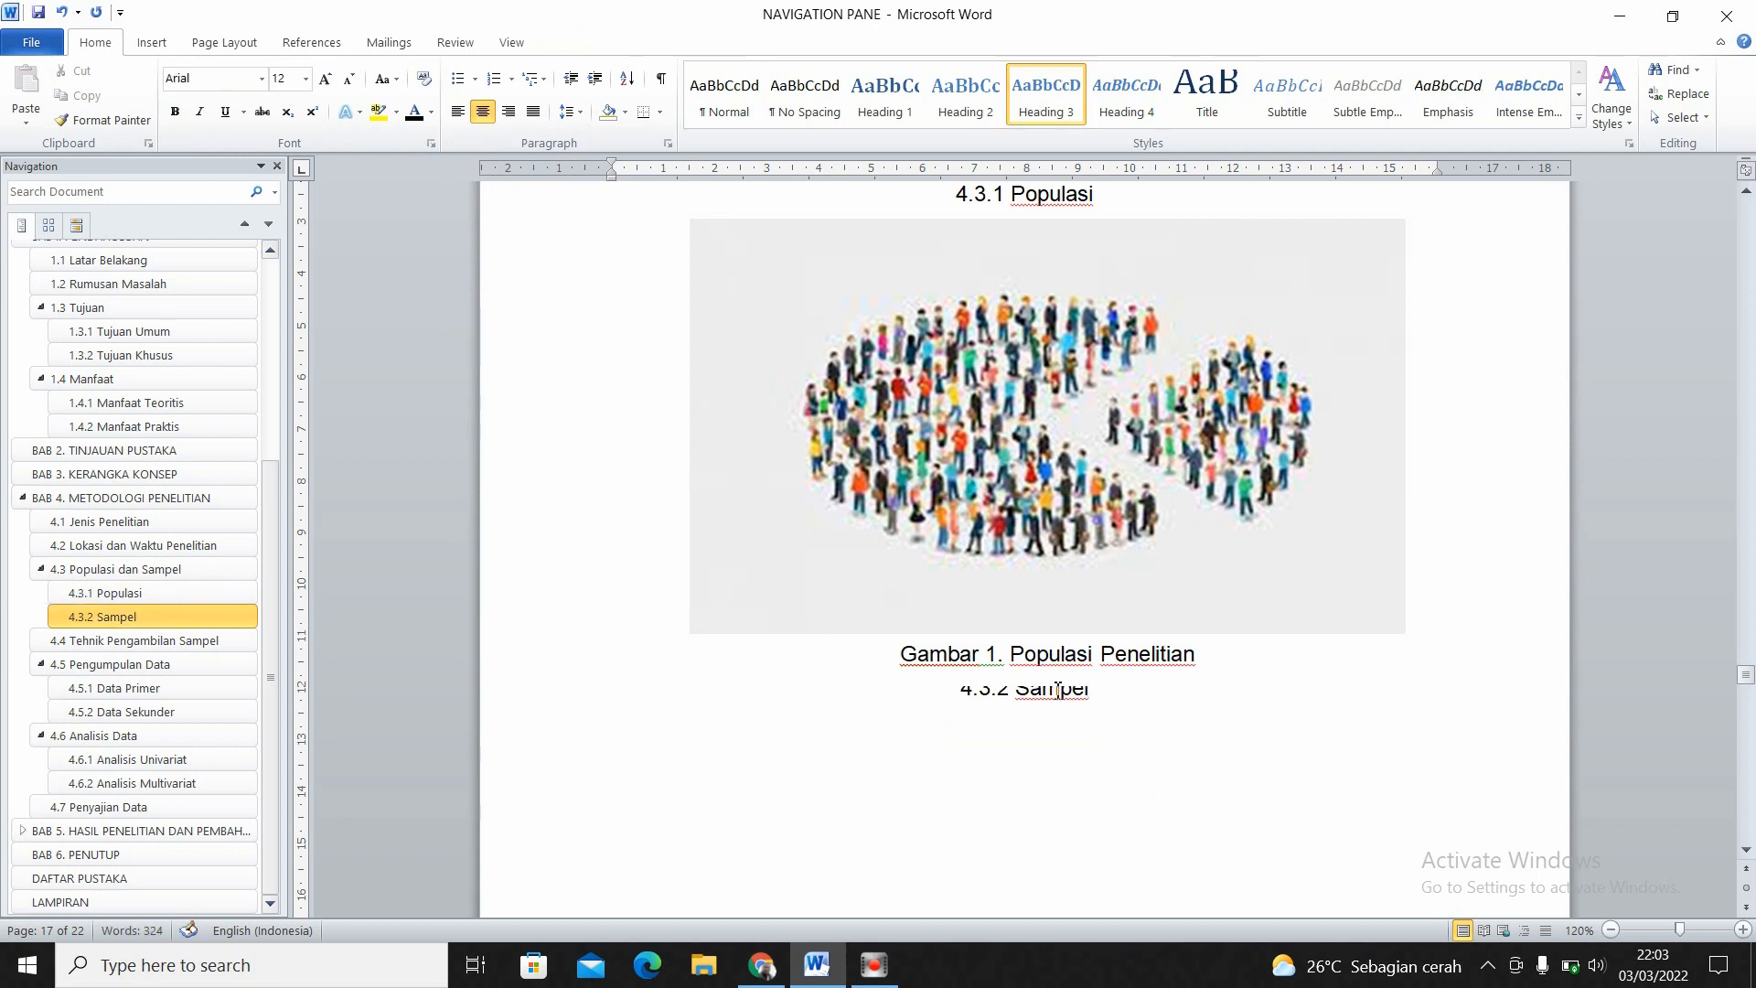
key("Return")
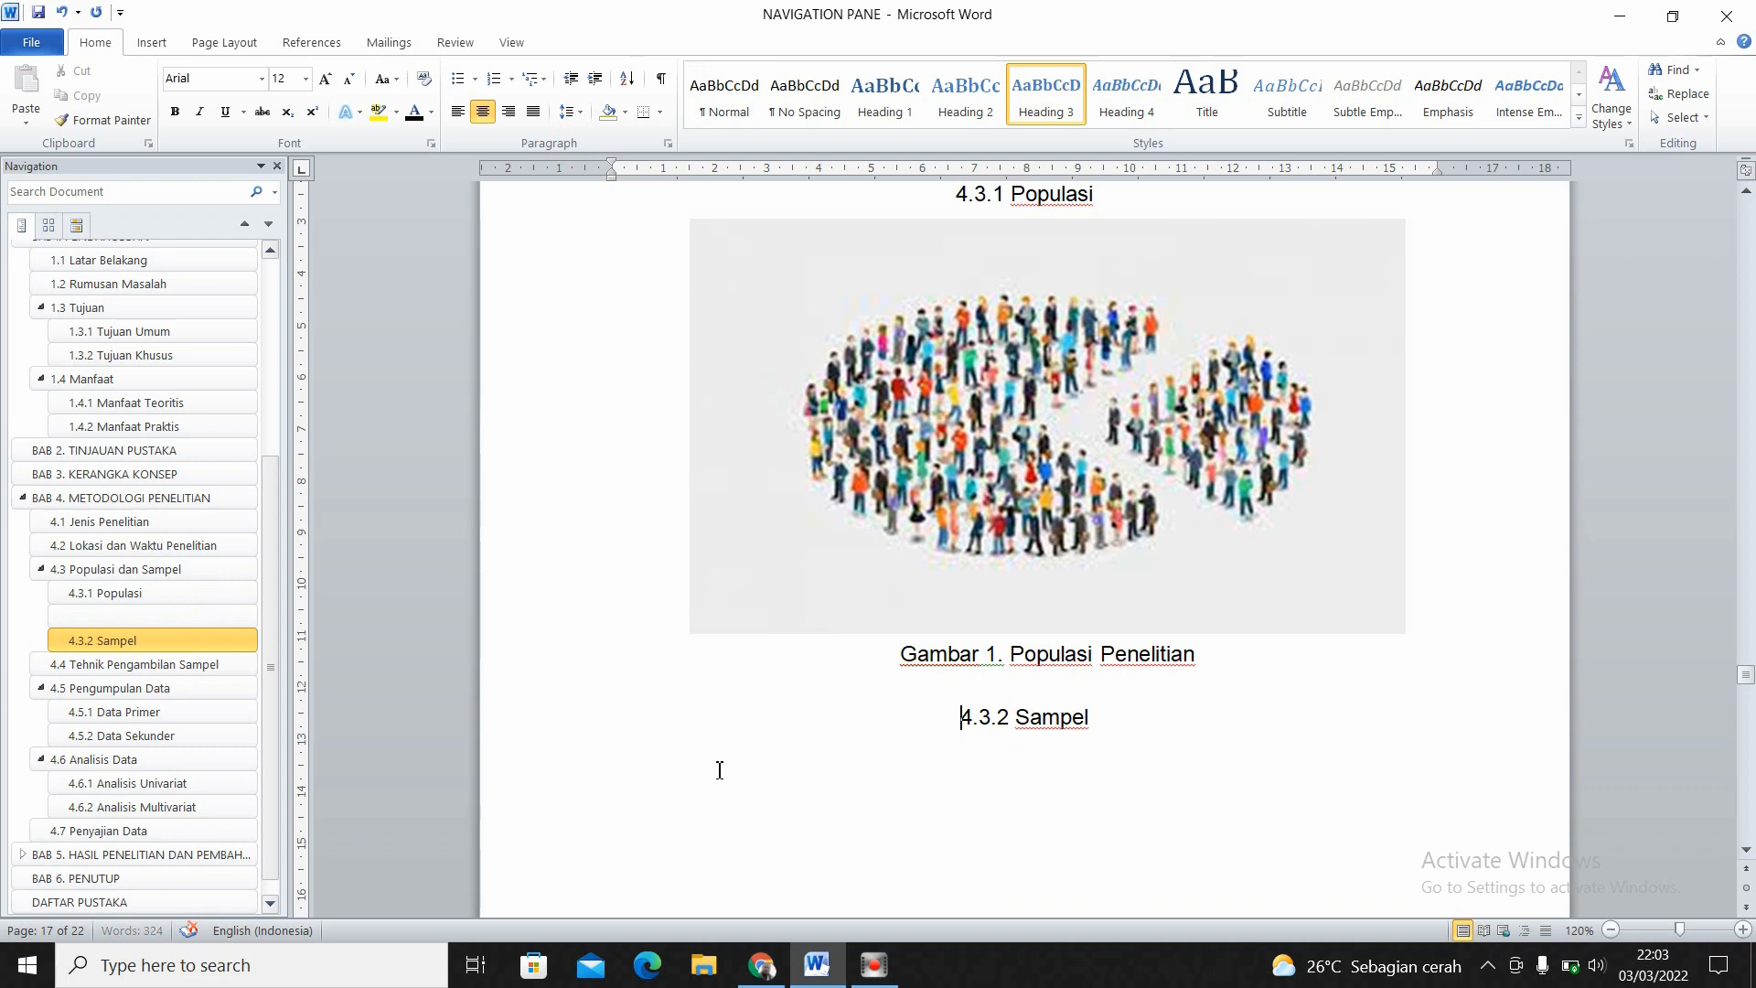
key("BackSpace")
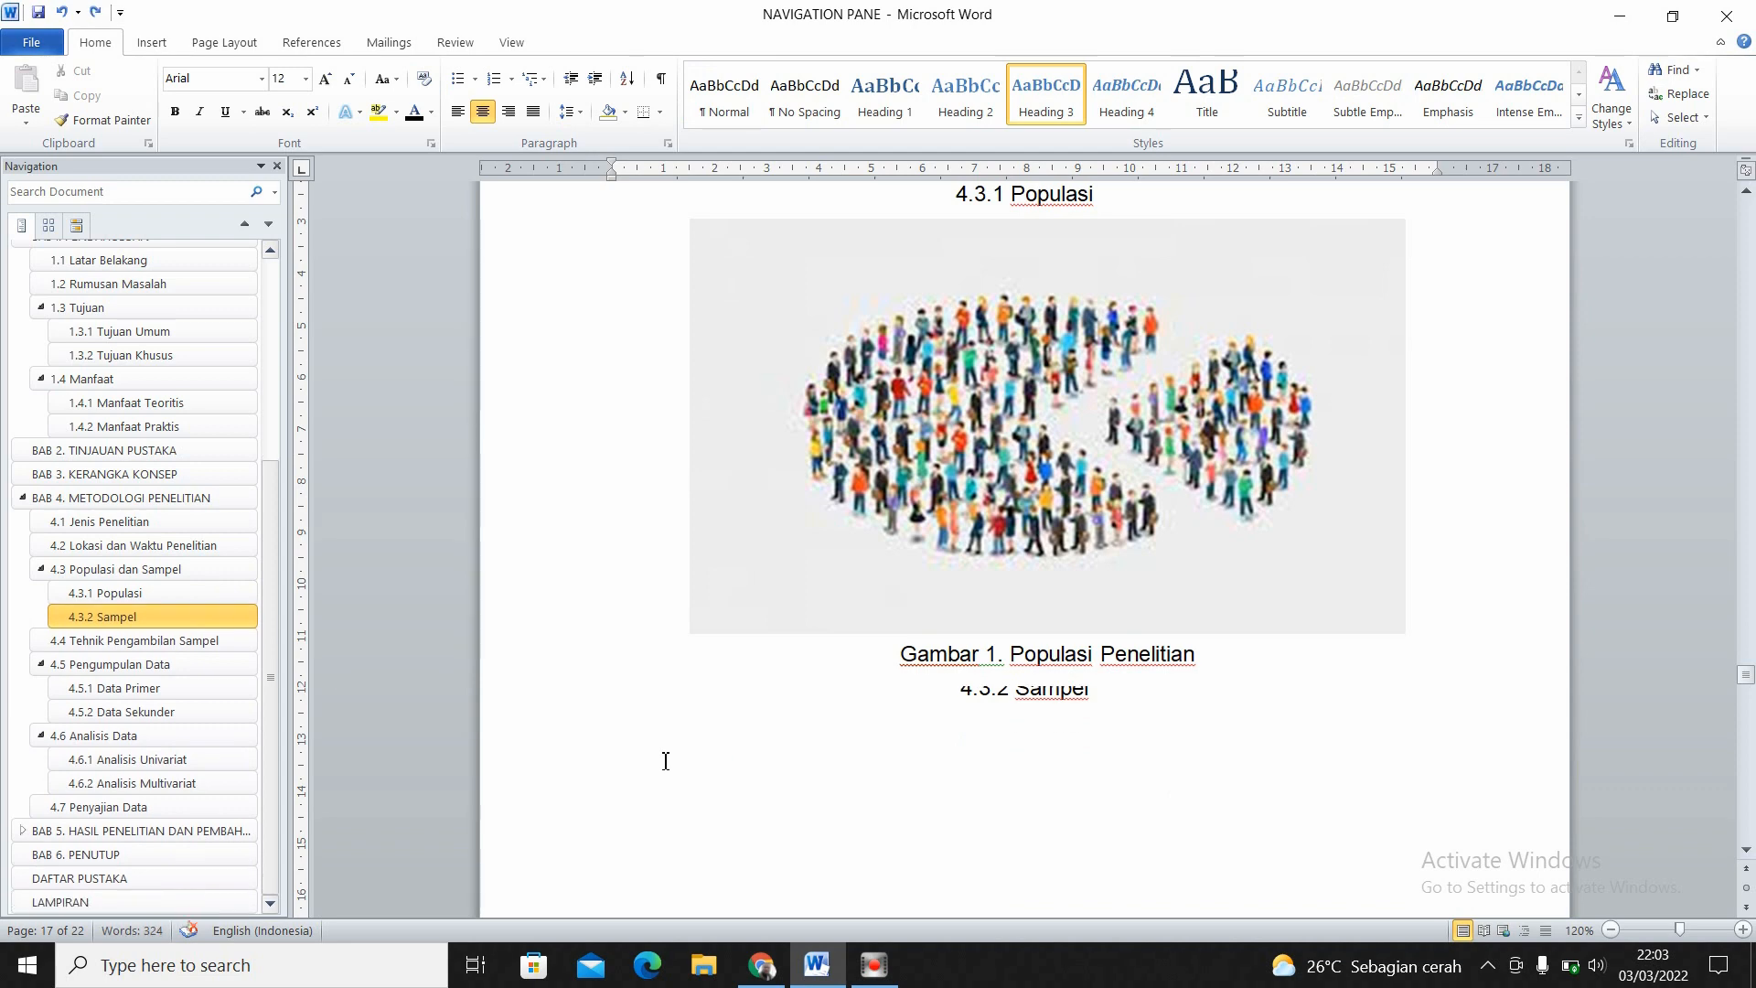
key("Return")
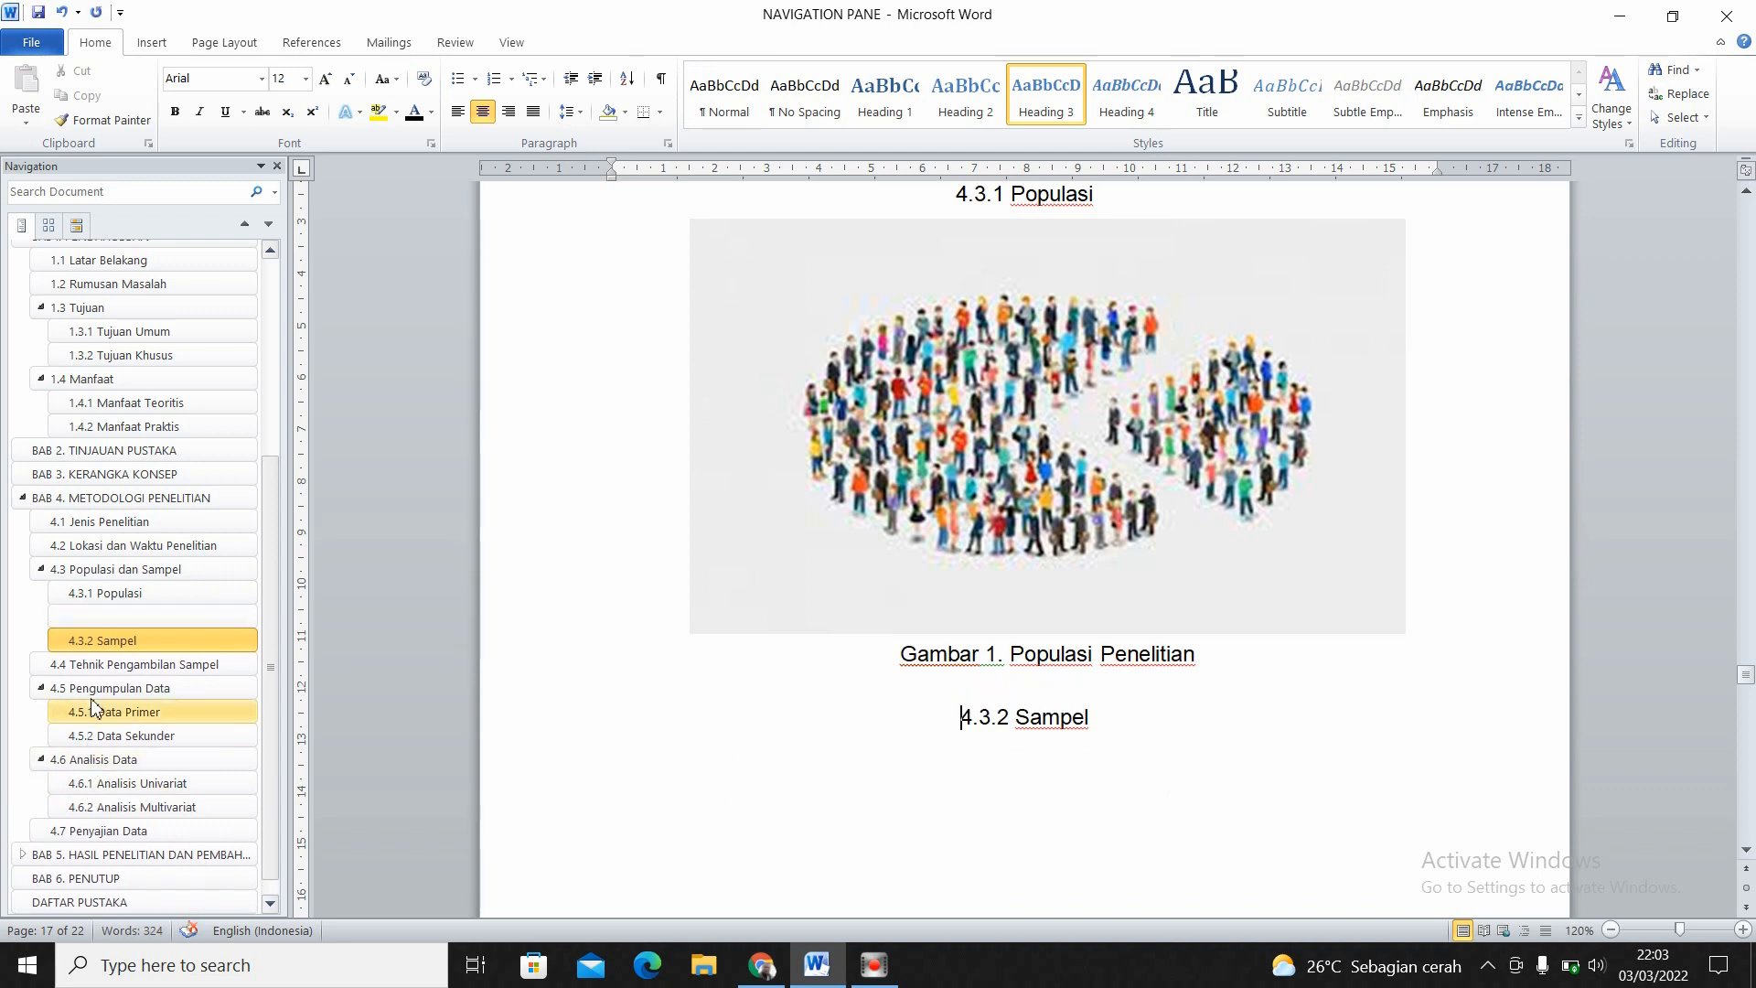
left_click(209, 626)
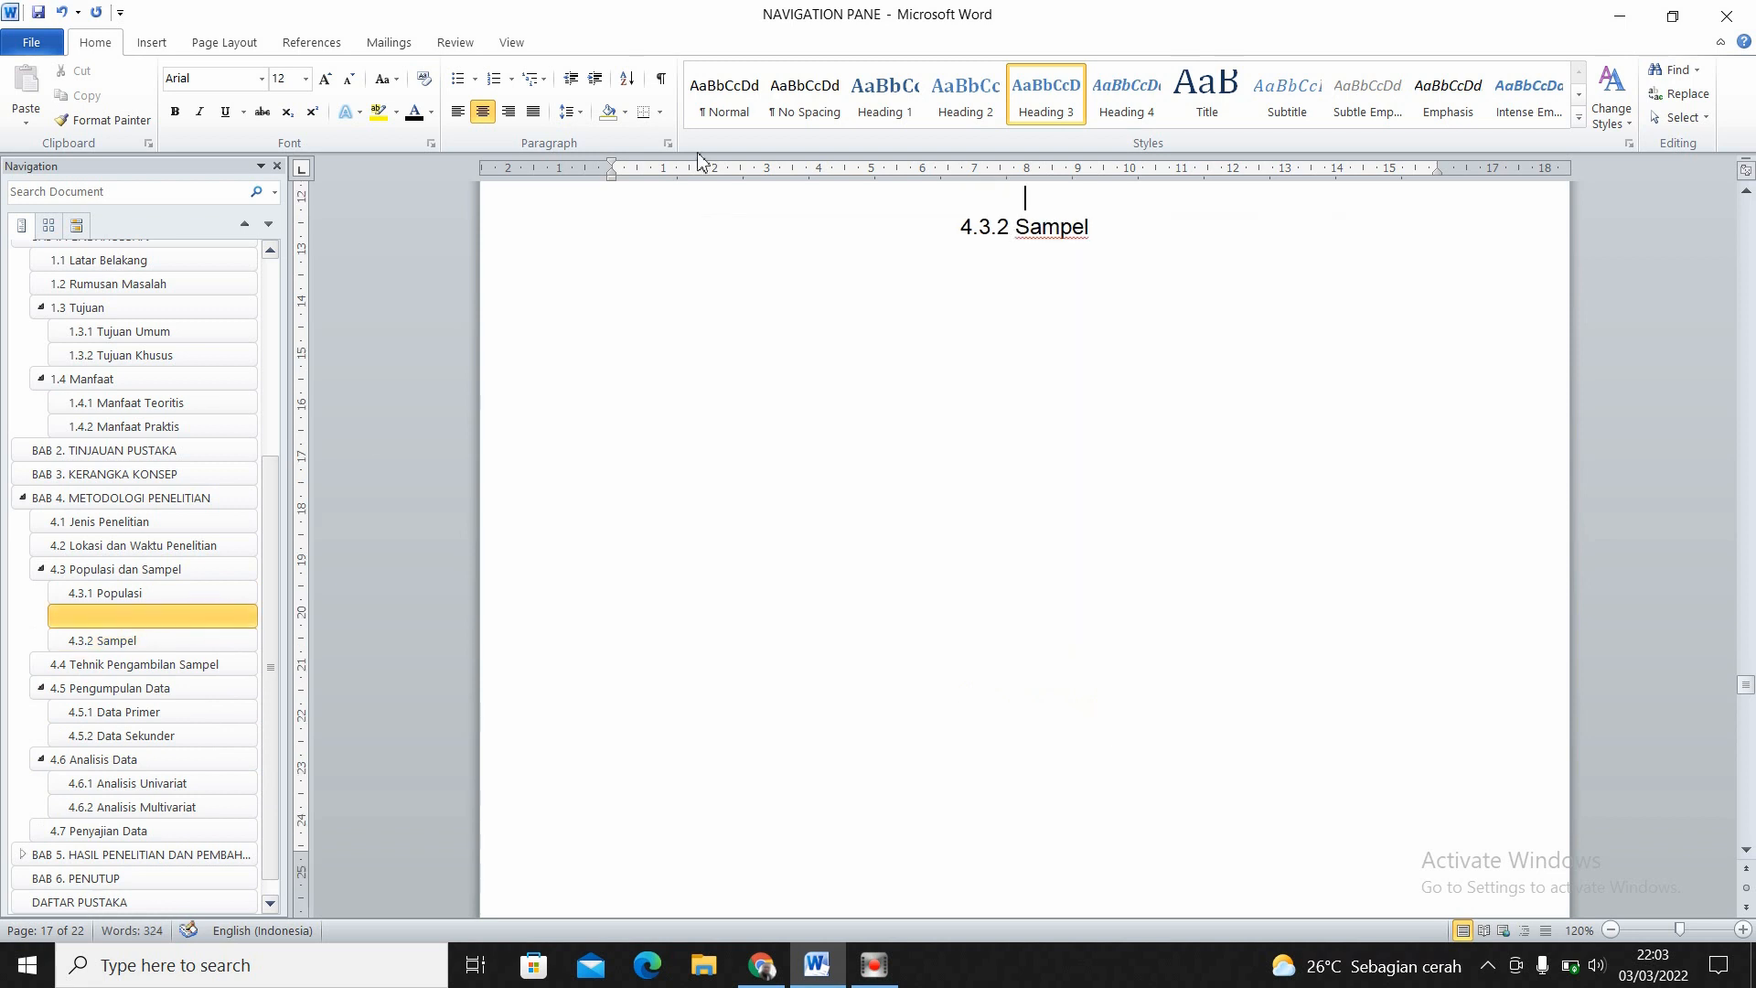
left_click(723, 100)
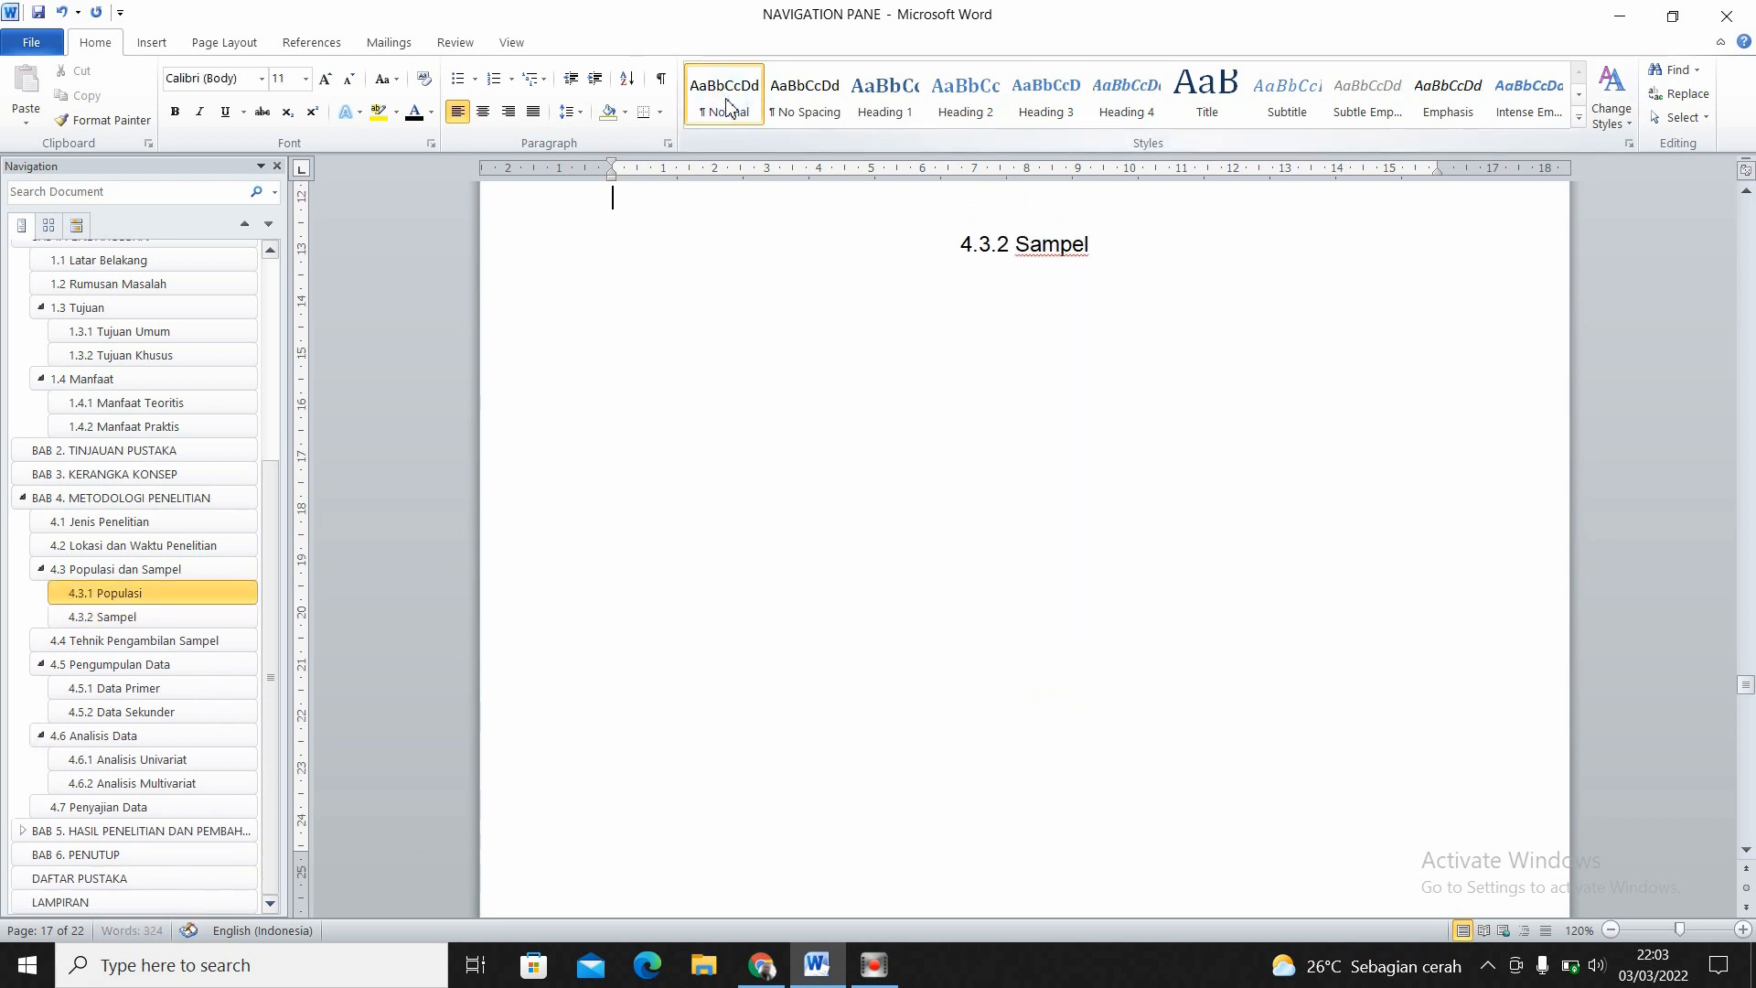
- Insert the picture images (3) from the Pictures folder on a new line below the 4.3.2 Sampel heading
left_click(1091, 245)
key("Return")
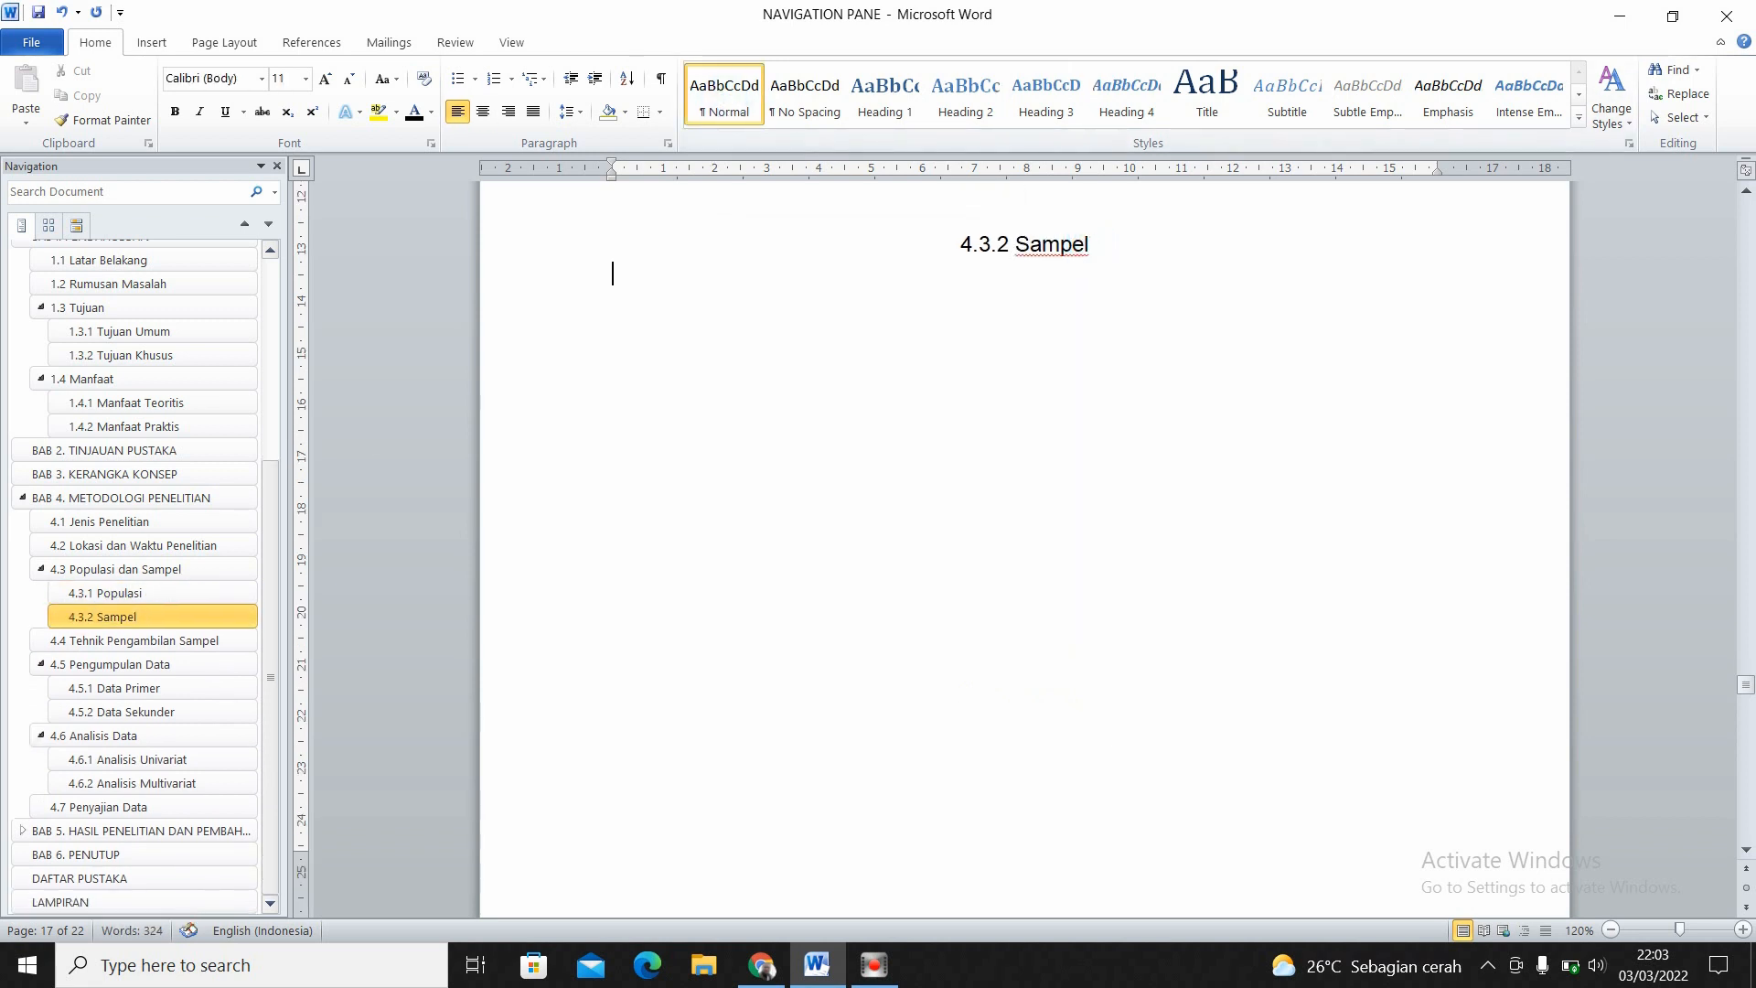
left_click(1613, 930)
left_click(1613, 930)
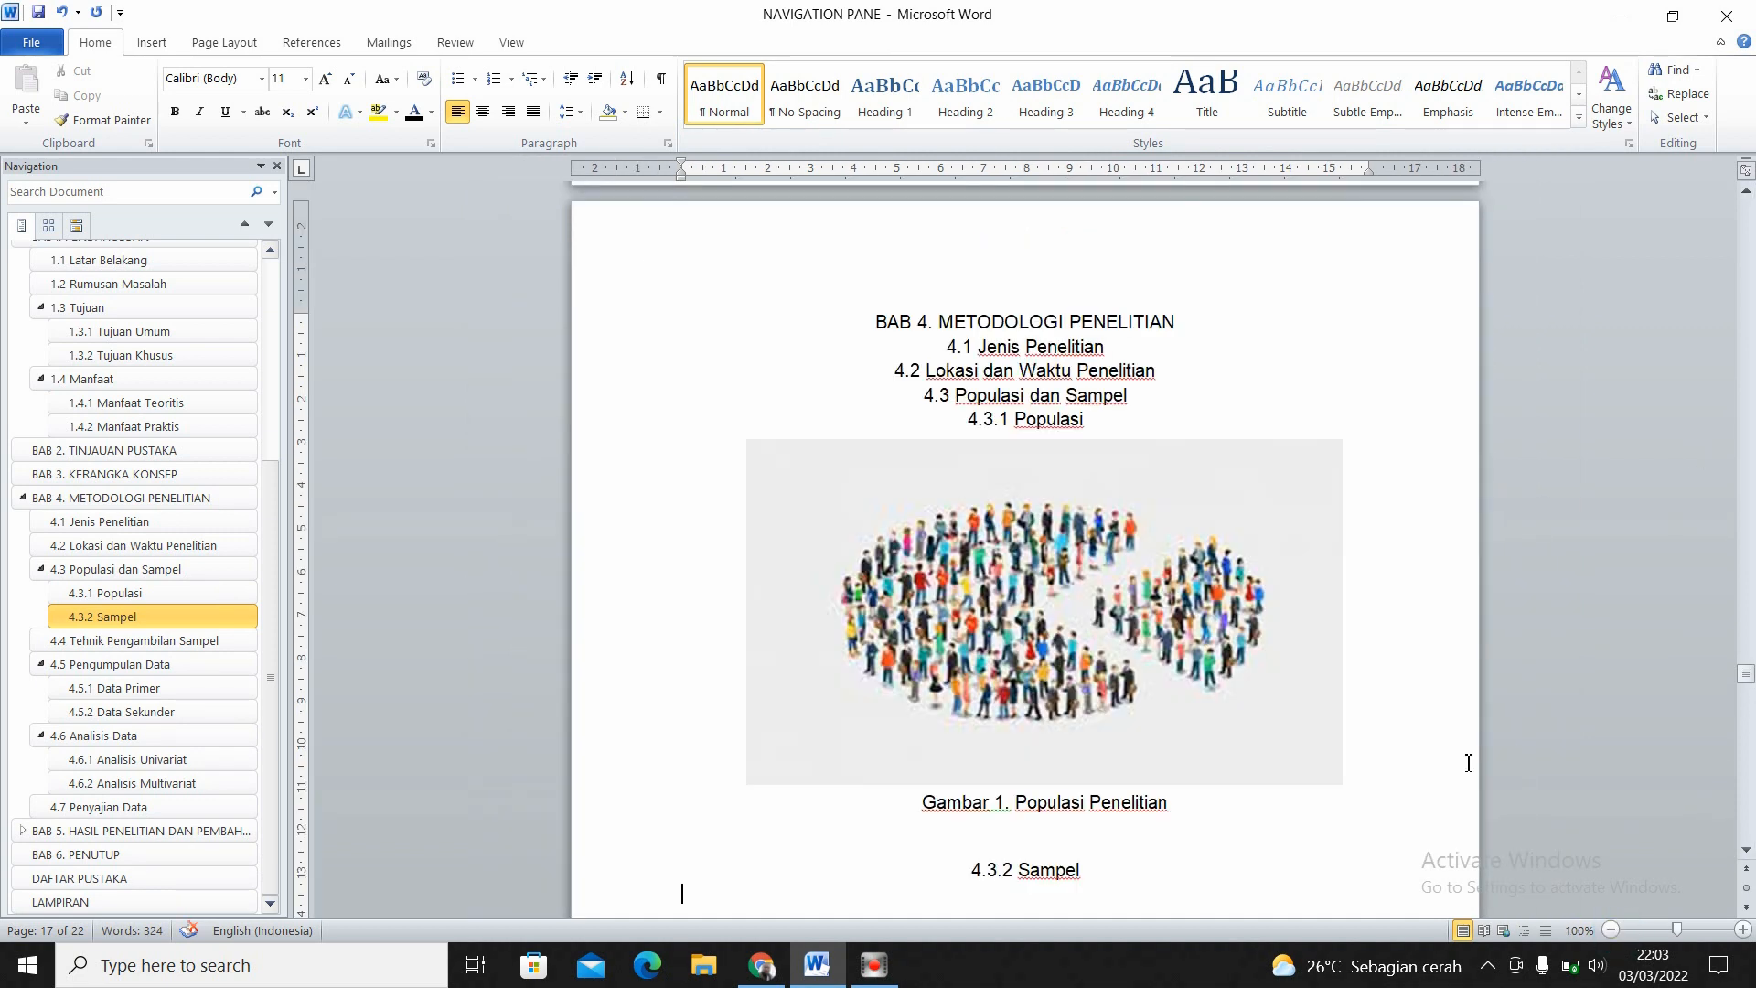
left_click(1747, 848)
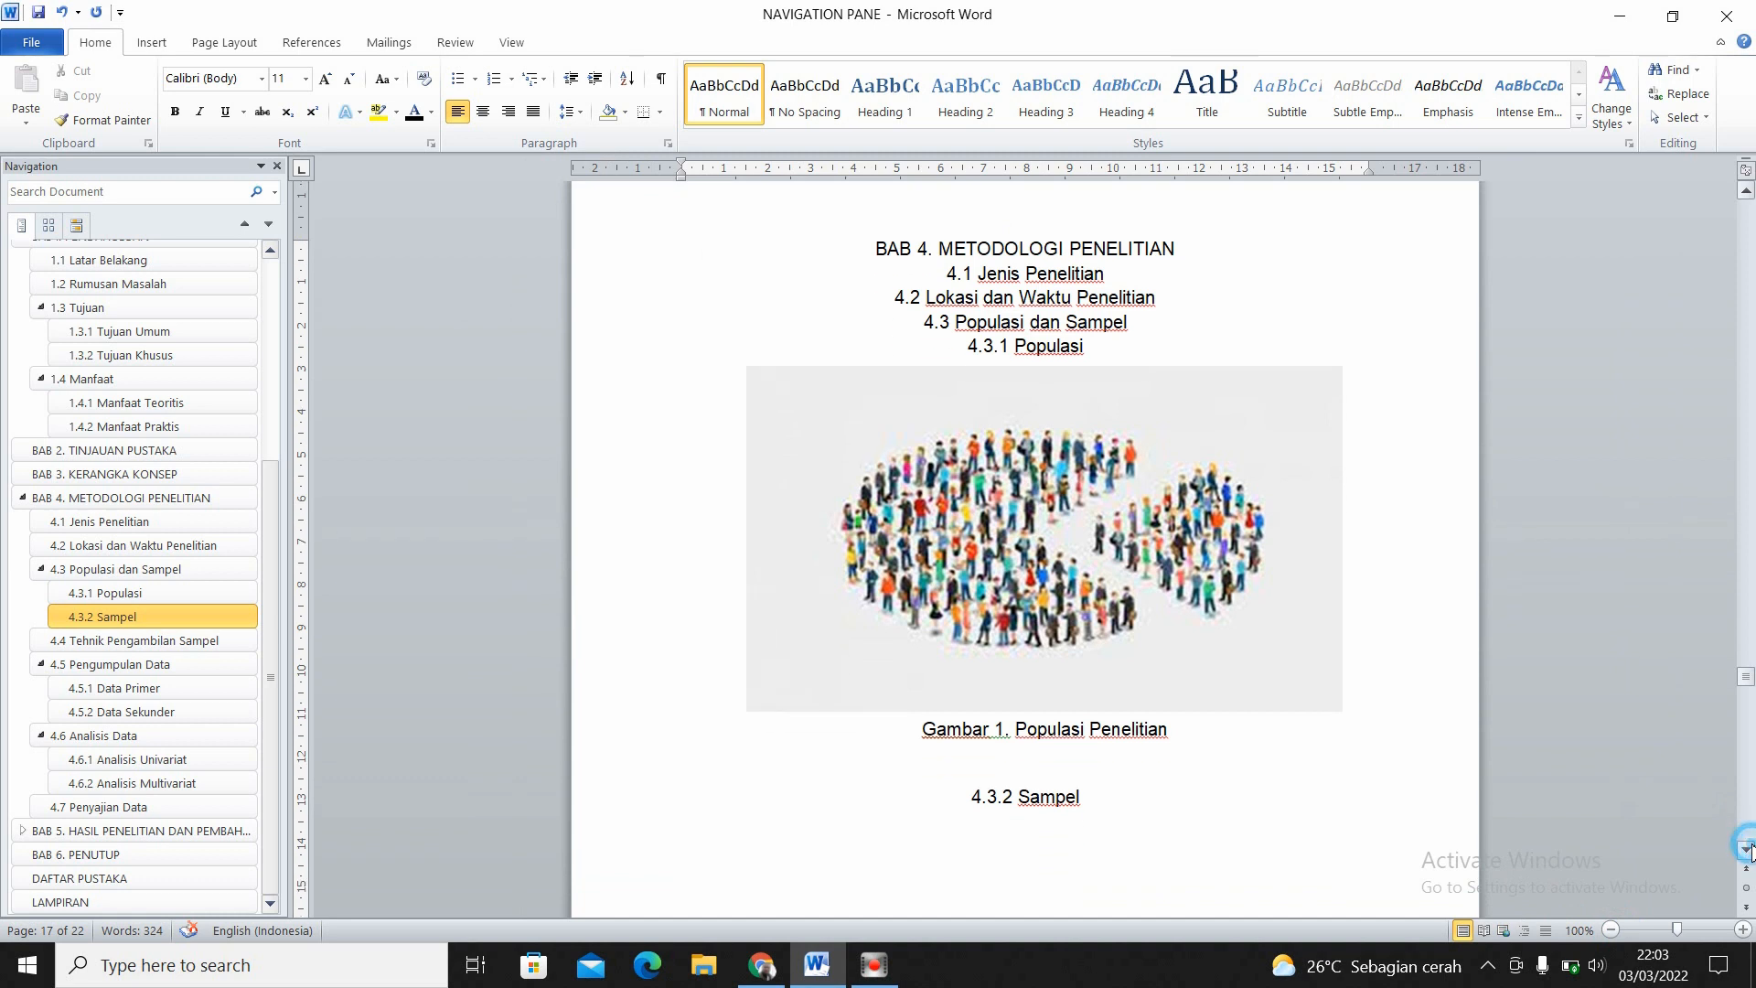
left_click(1747, 849)
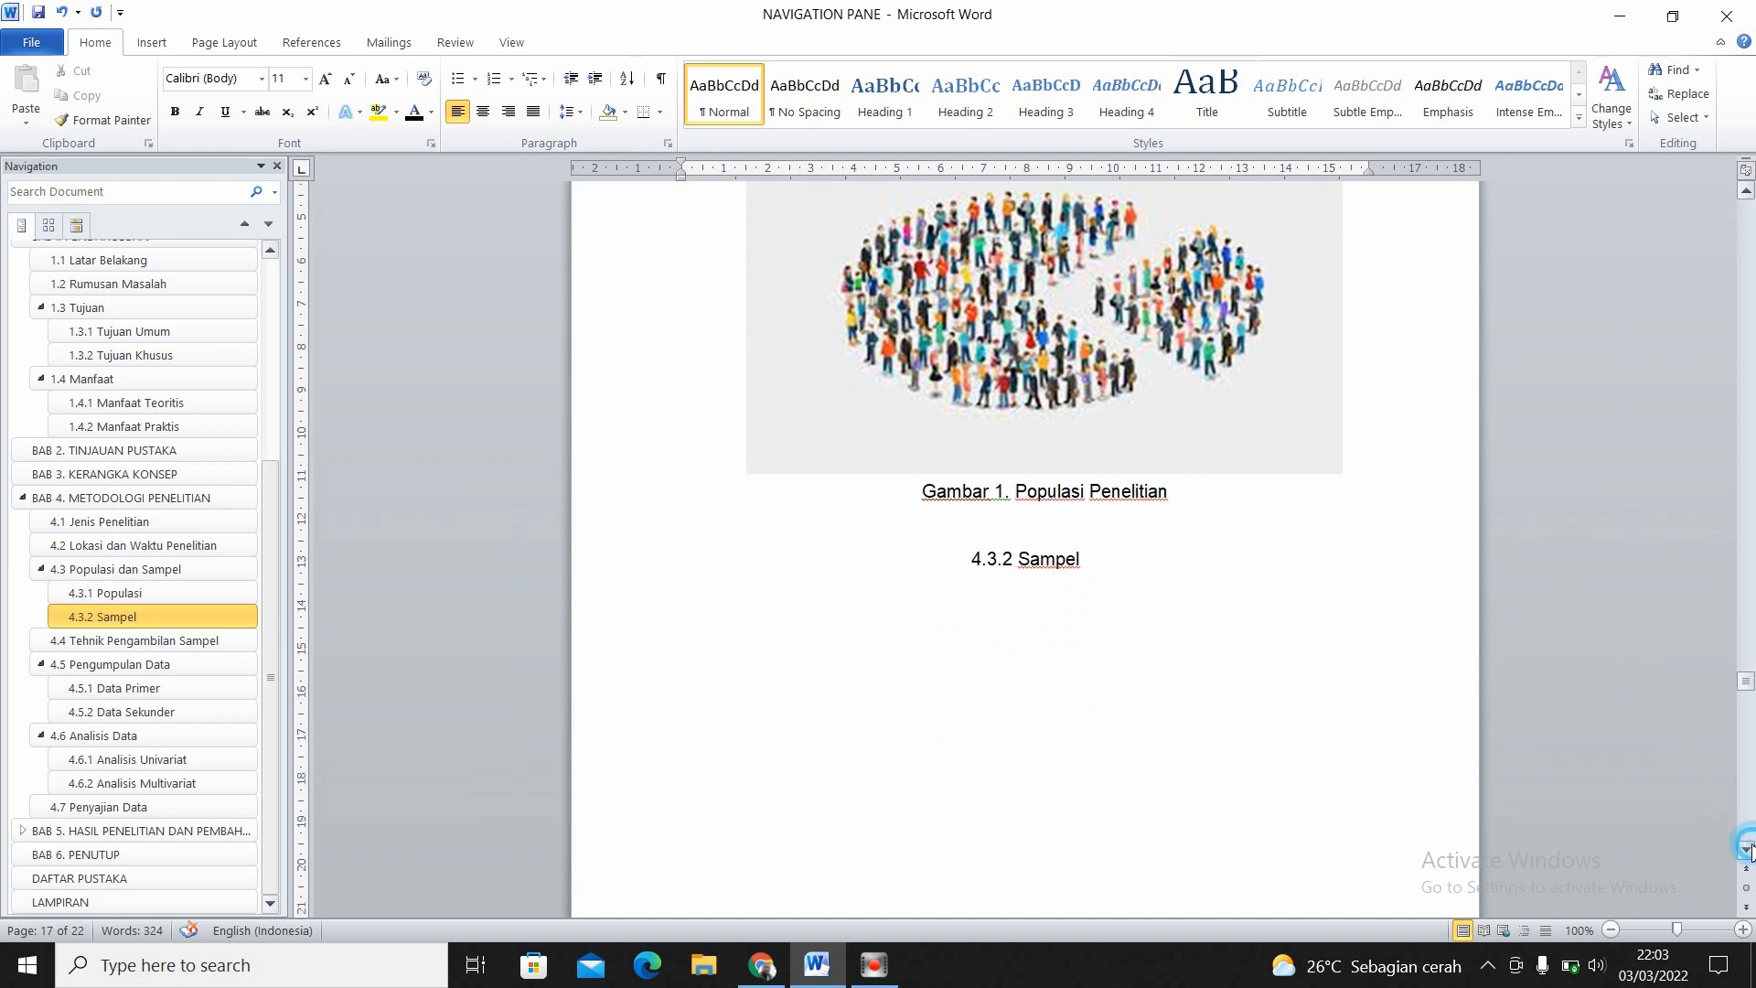
left_click(993, 650)
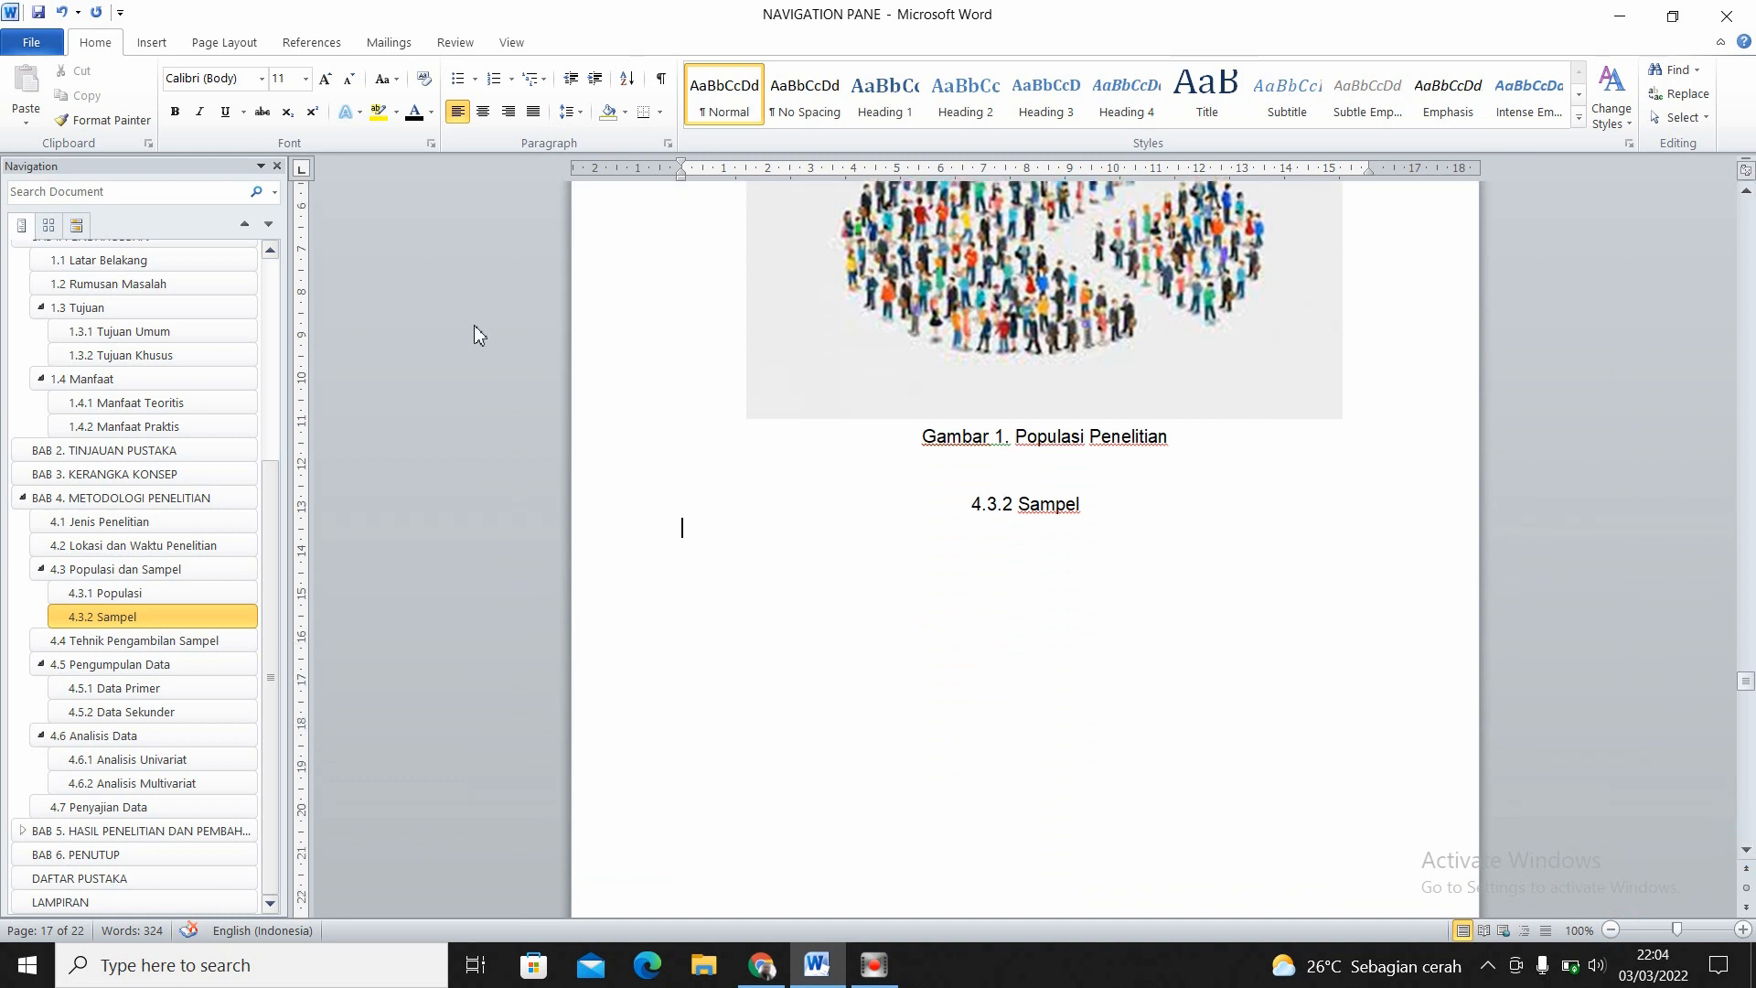
left_click(158, 48)
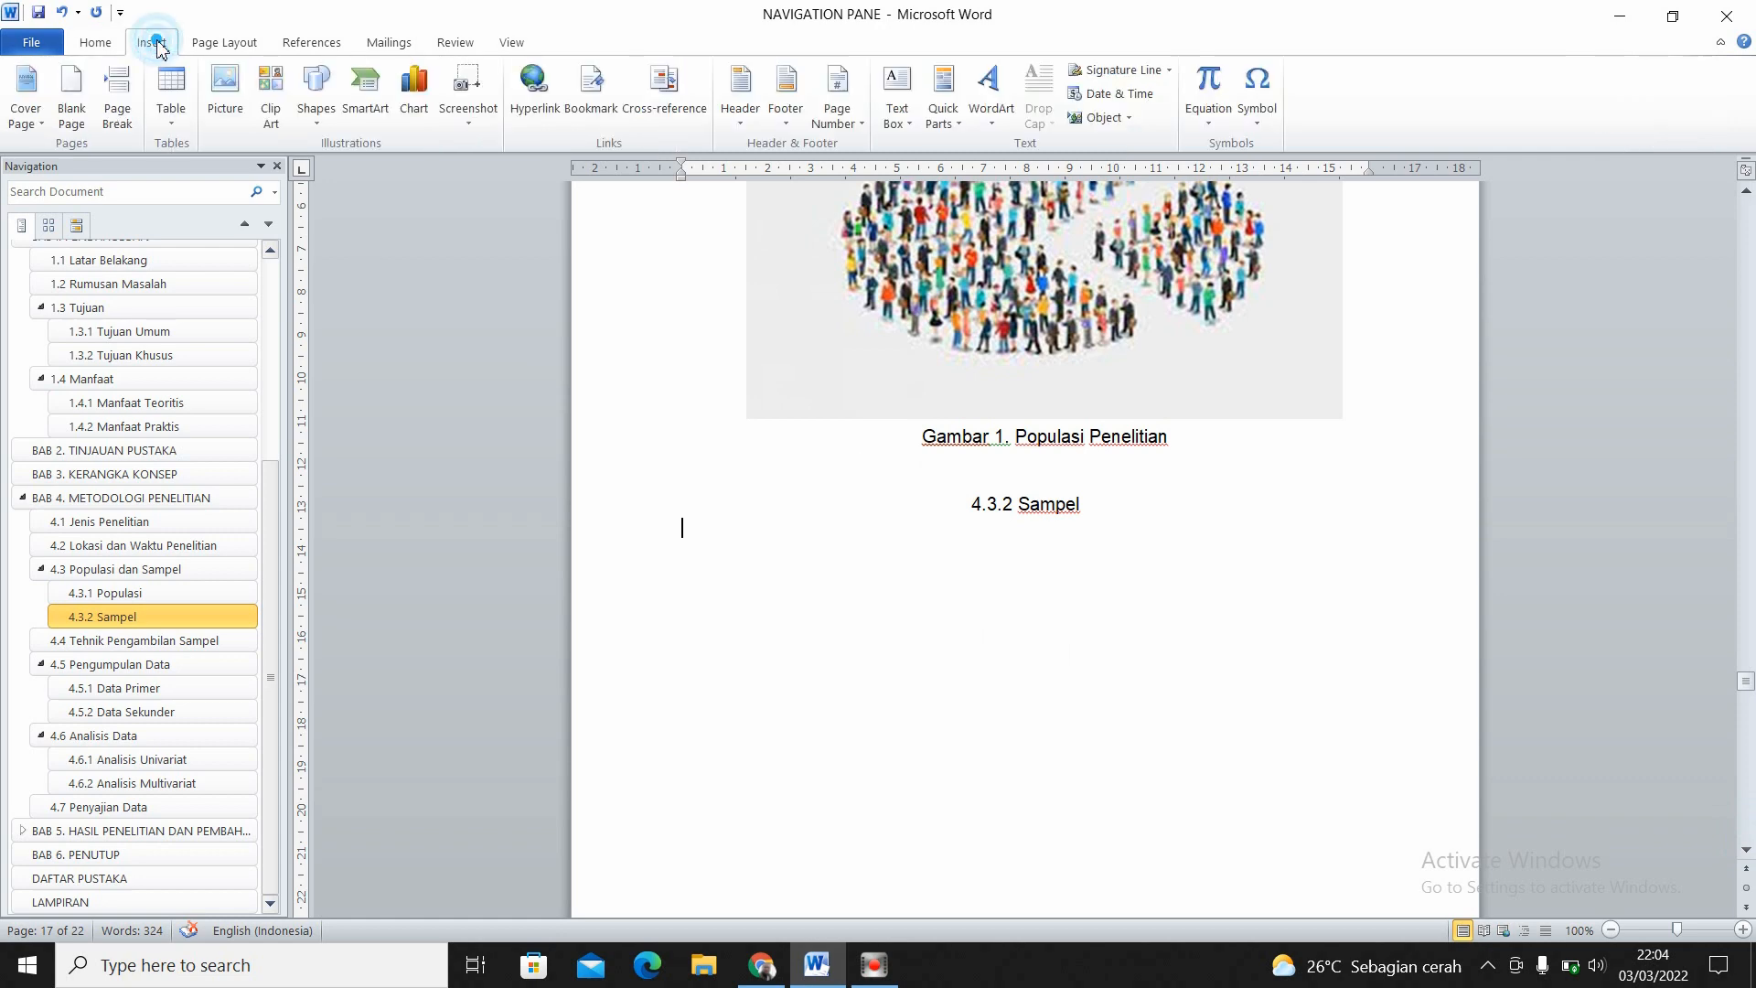
left_click(219, 96)
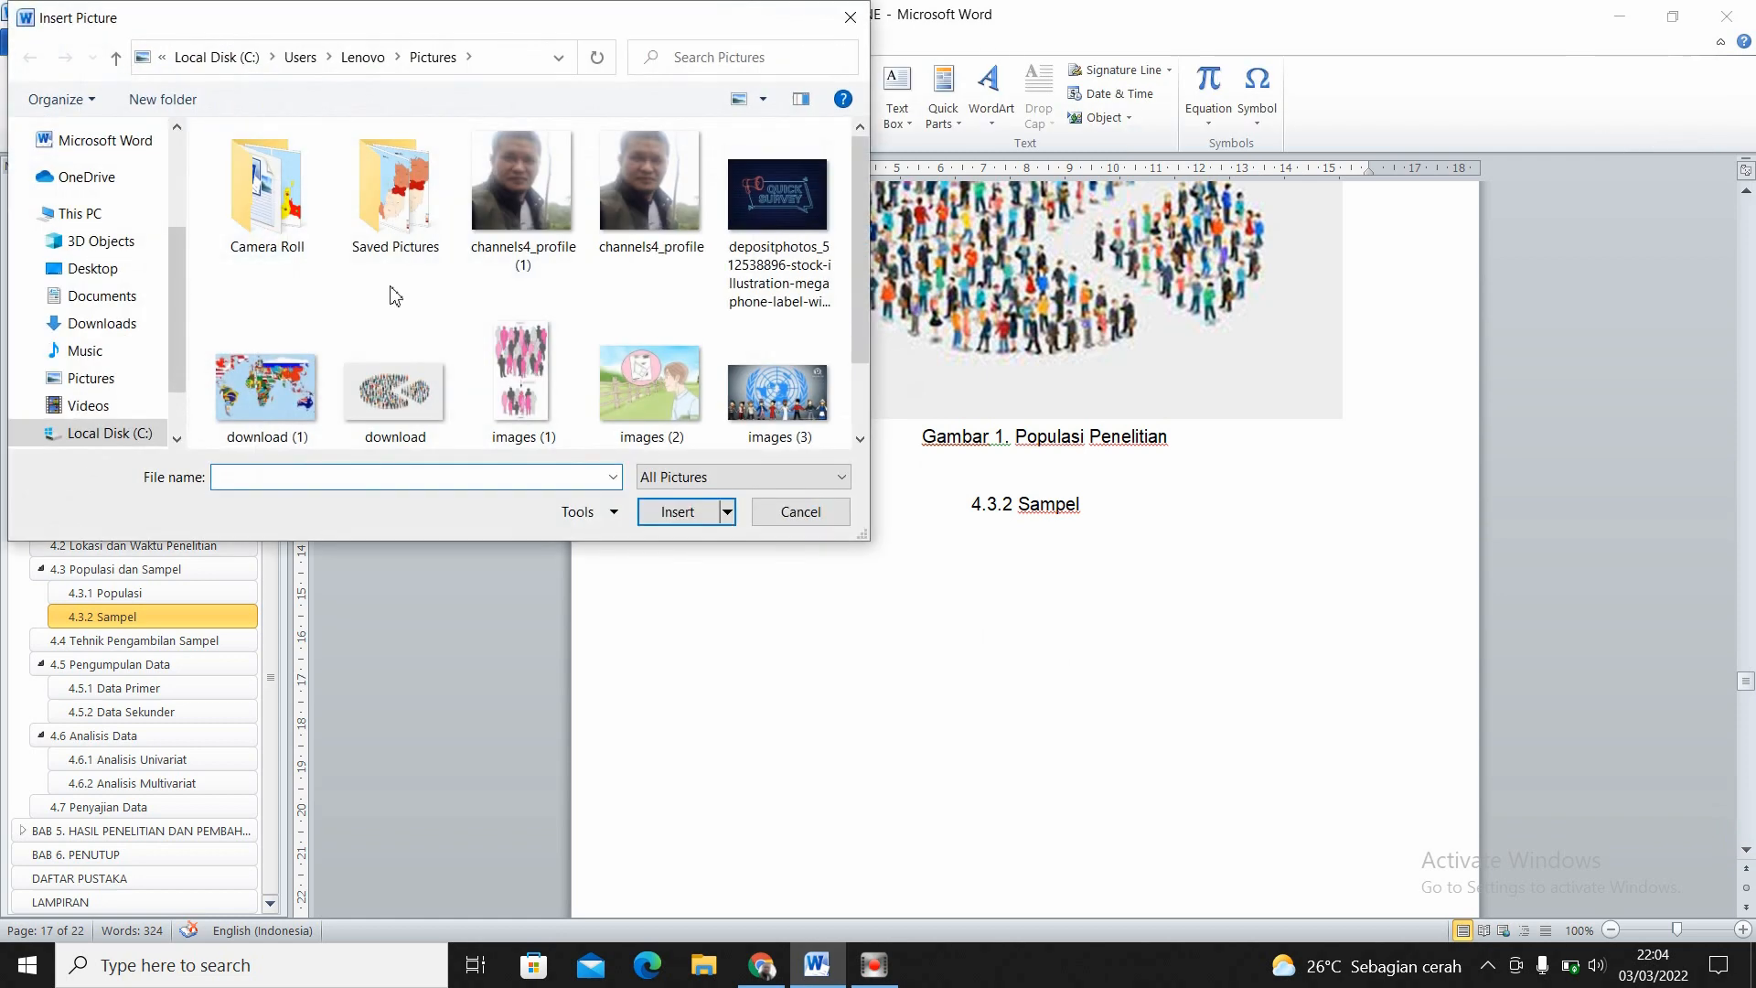
left_click(751, 416)
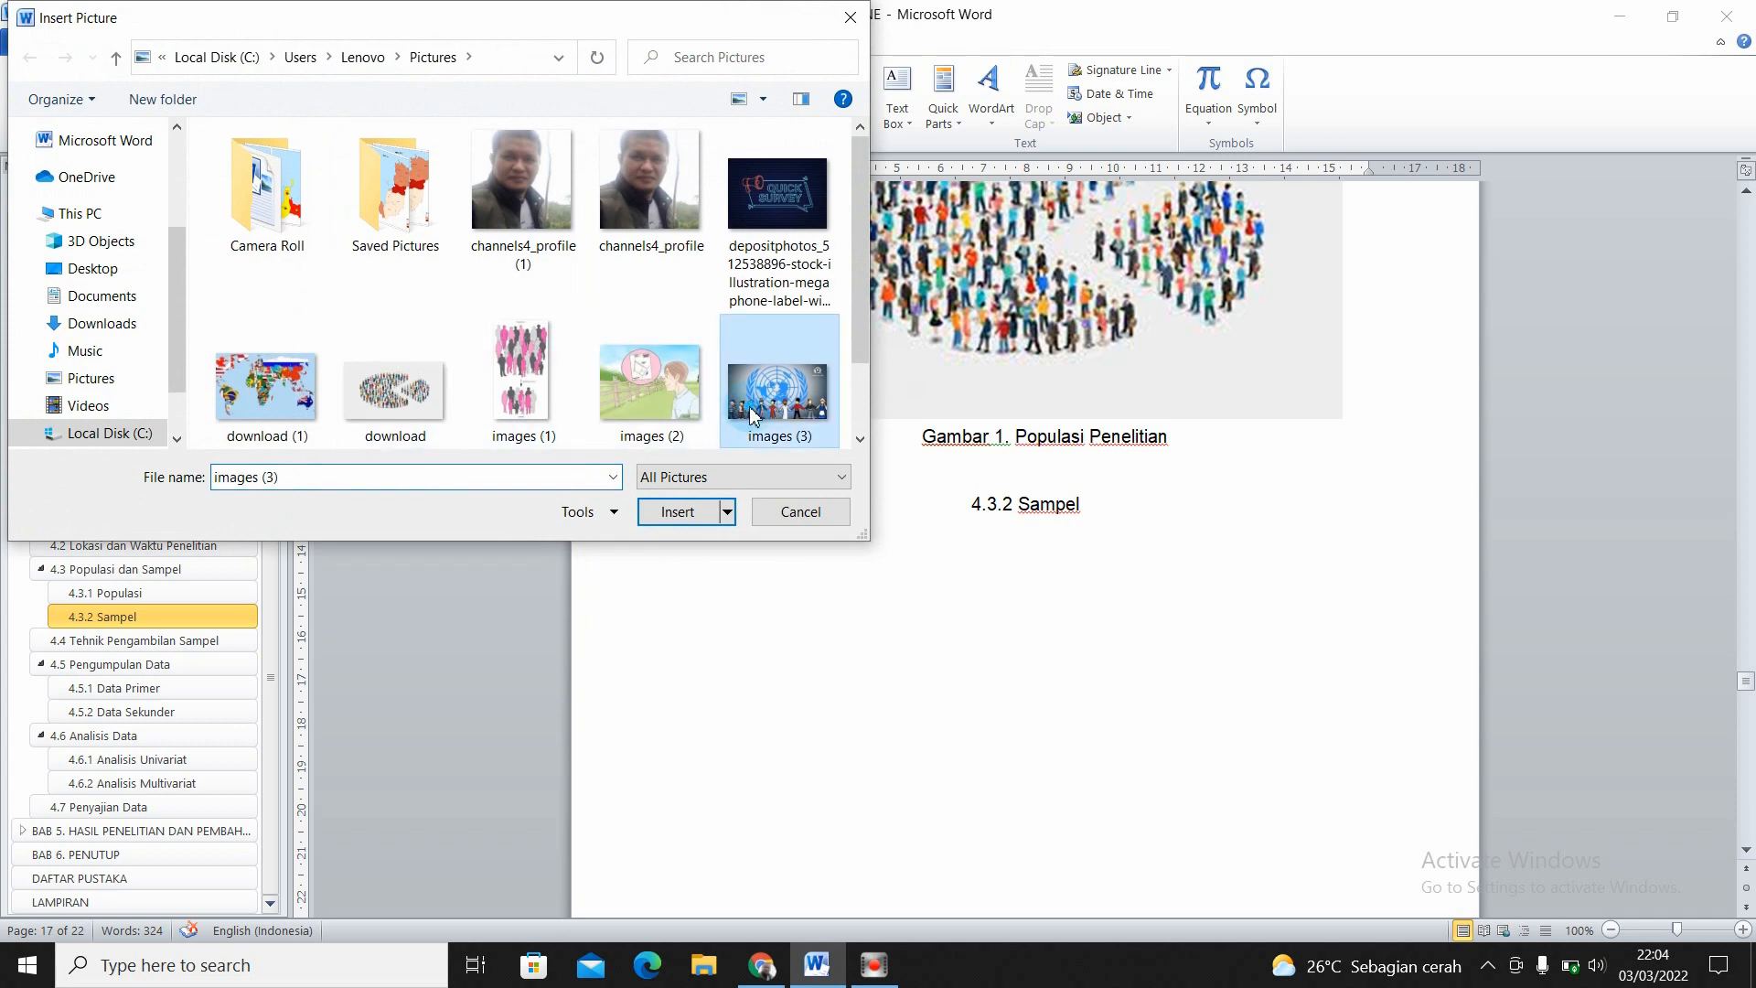
left_click(681, 513)
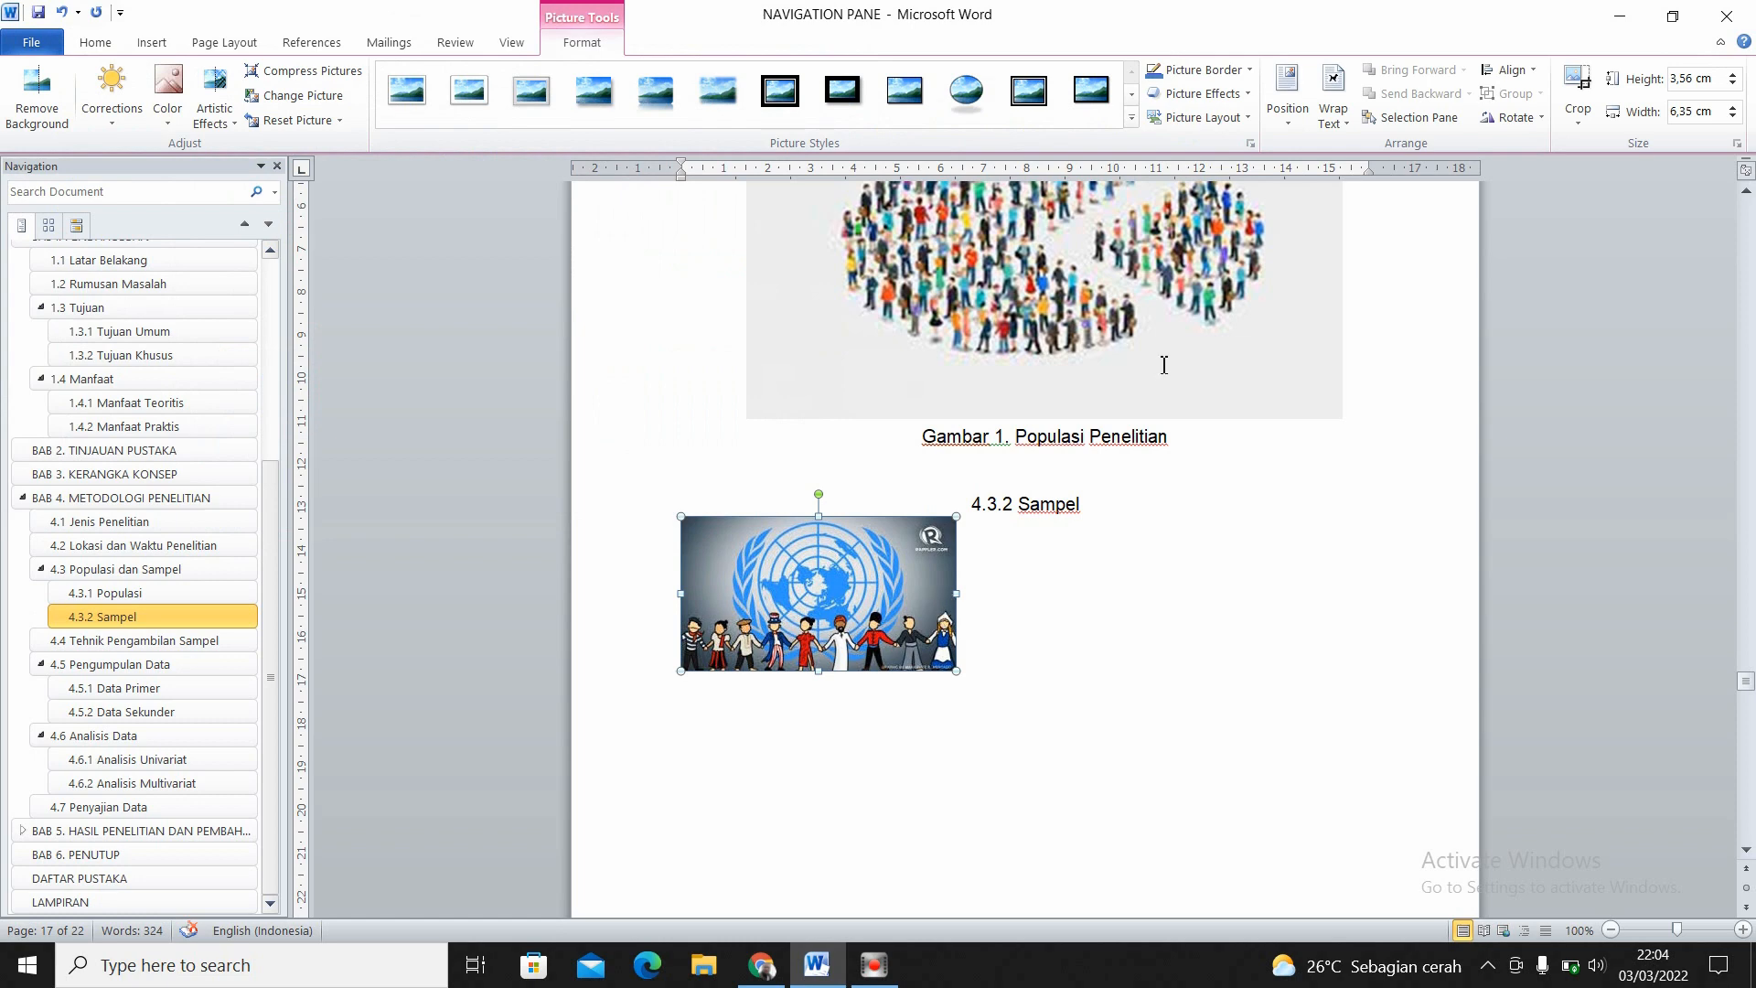
- Set the new picture's text wrapping to Behind Text, align it under the picture above and enlarge it to about 7.74 by 13.82 cm
left_click(1334, 96)
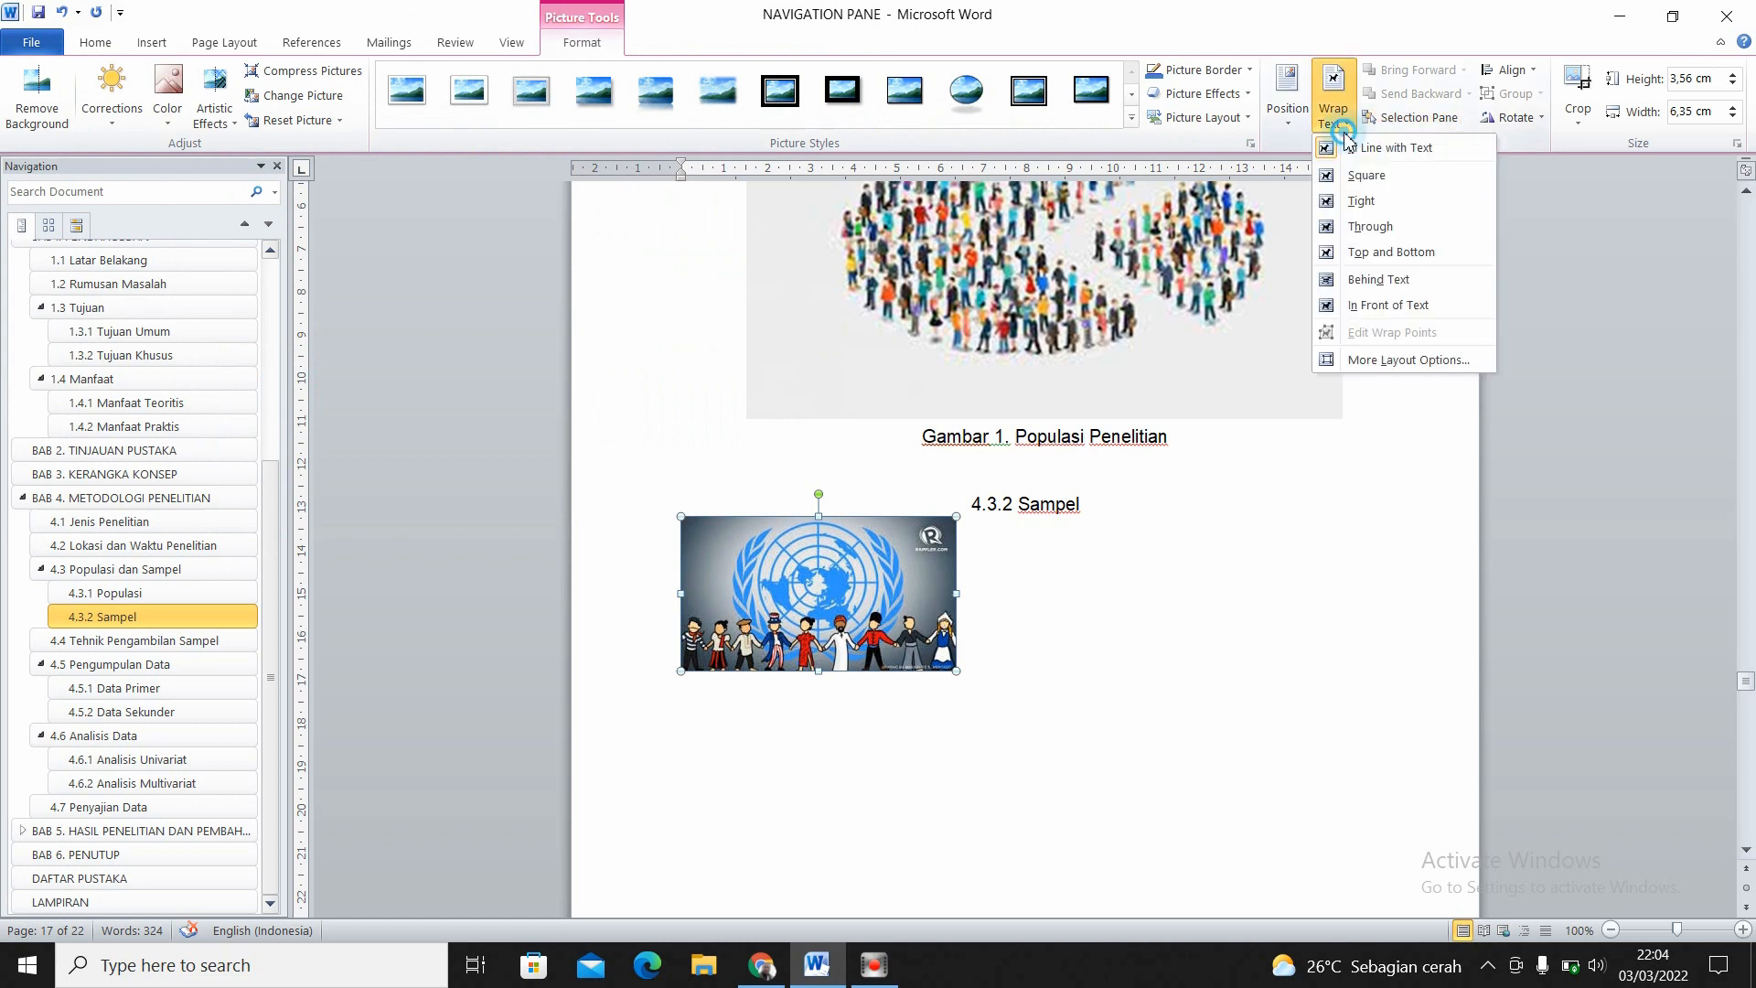
left_click(1369, 279)
left_click_drag(887, 629, 952, 629)
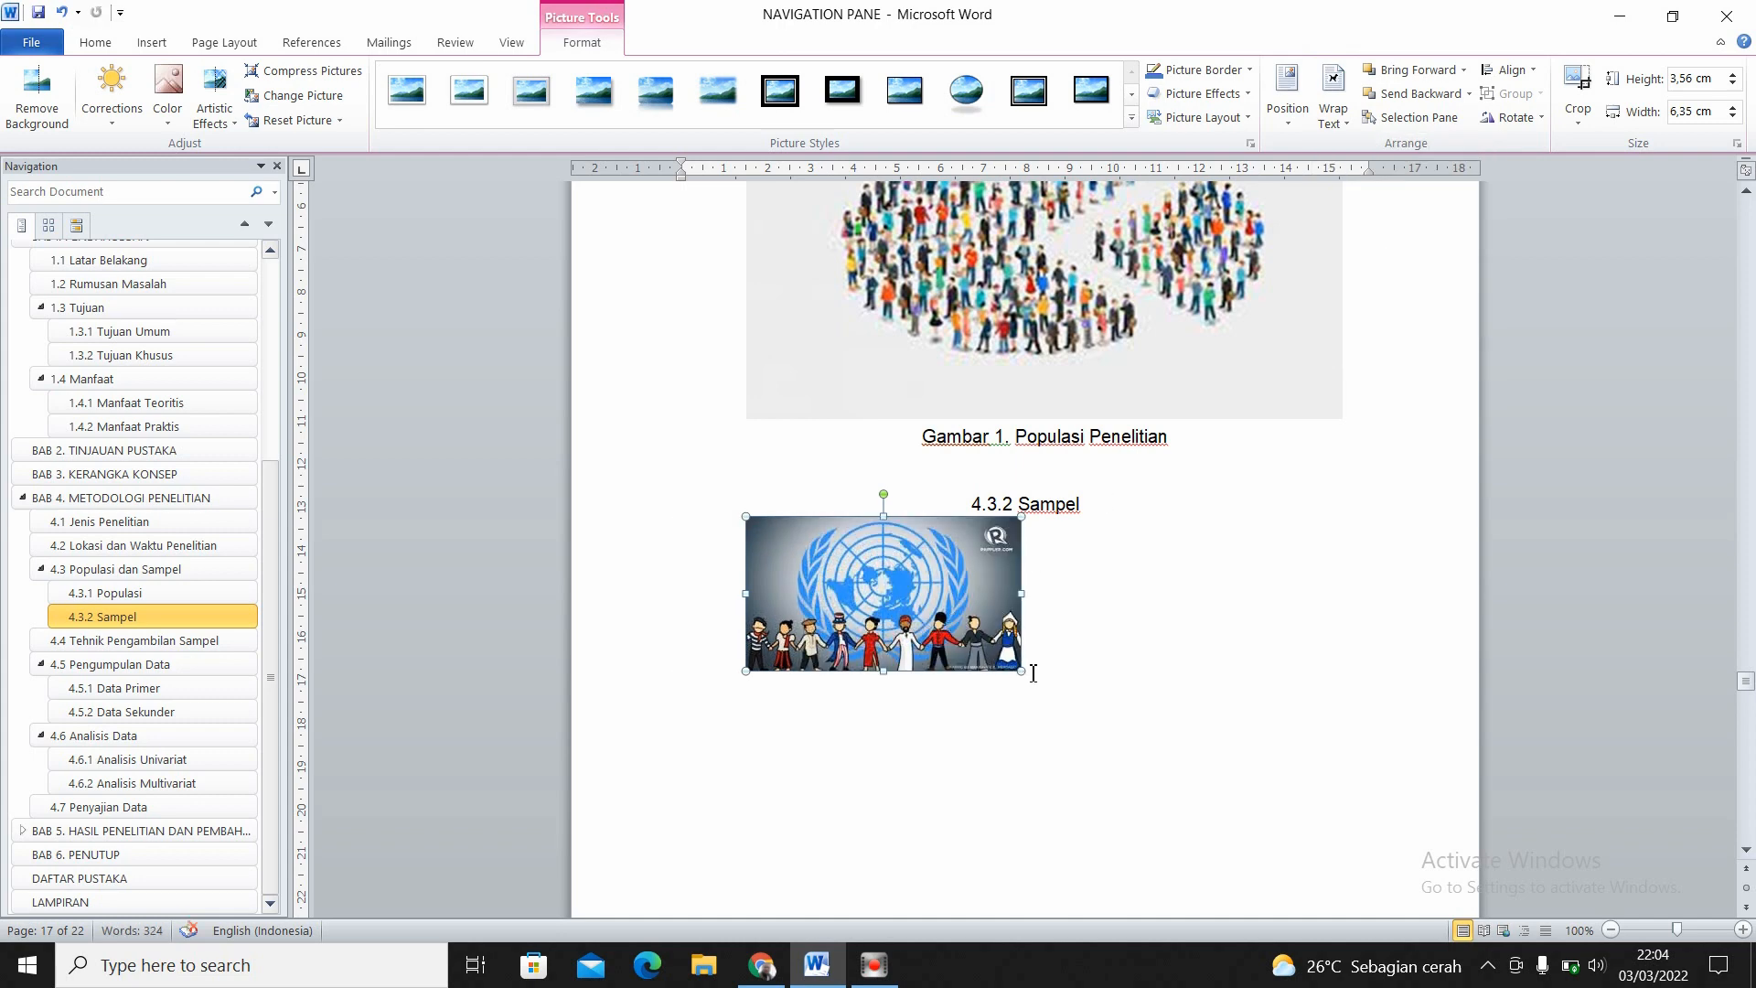
left_click_drag(1024, 675, 1350, 815)
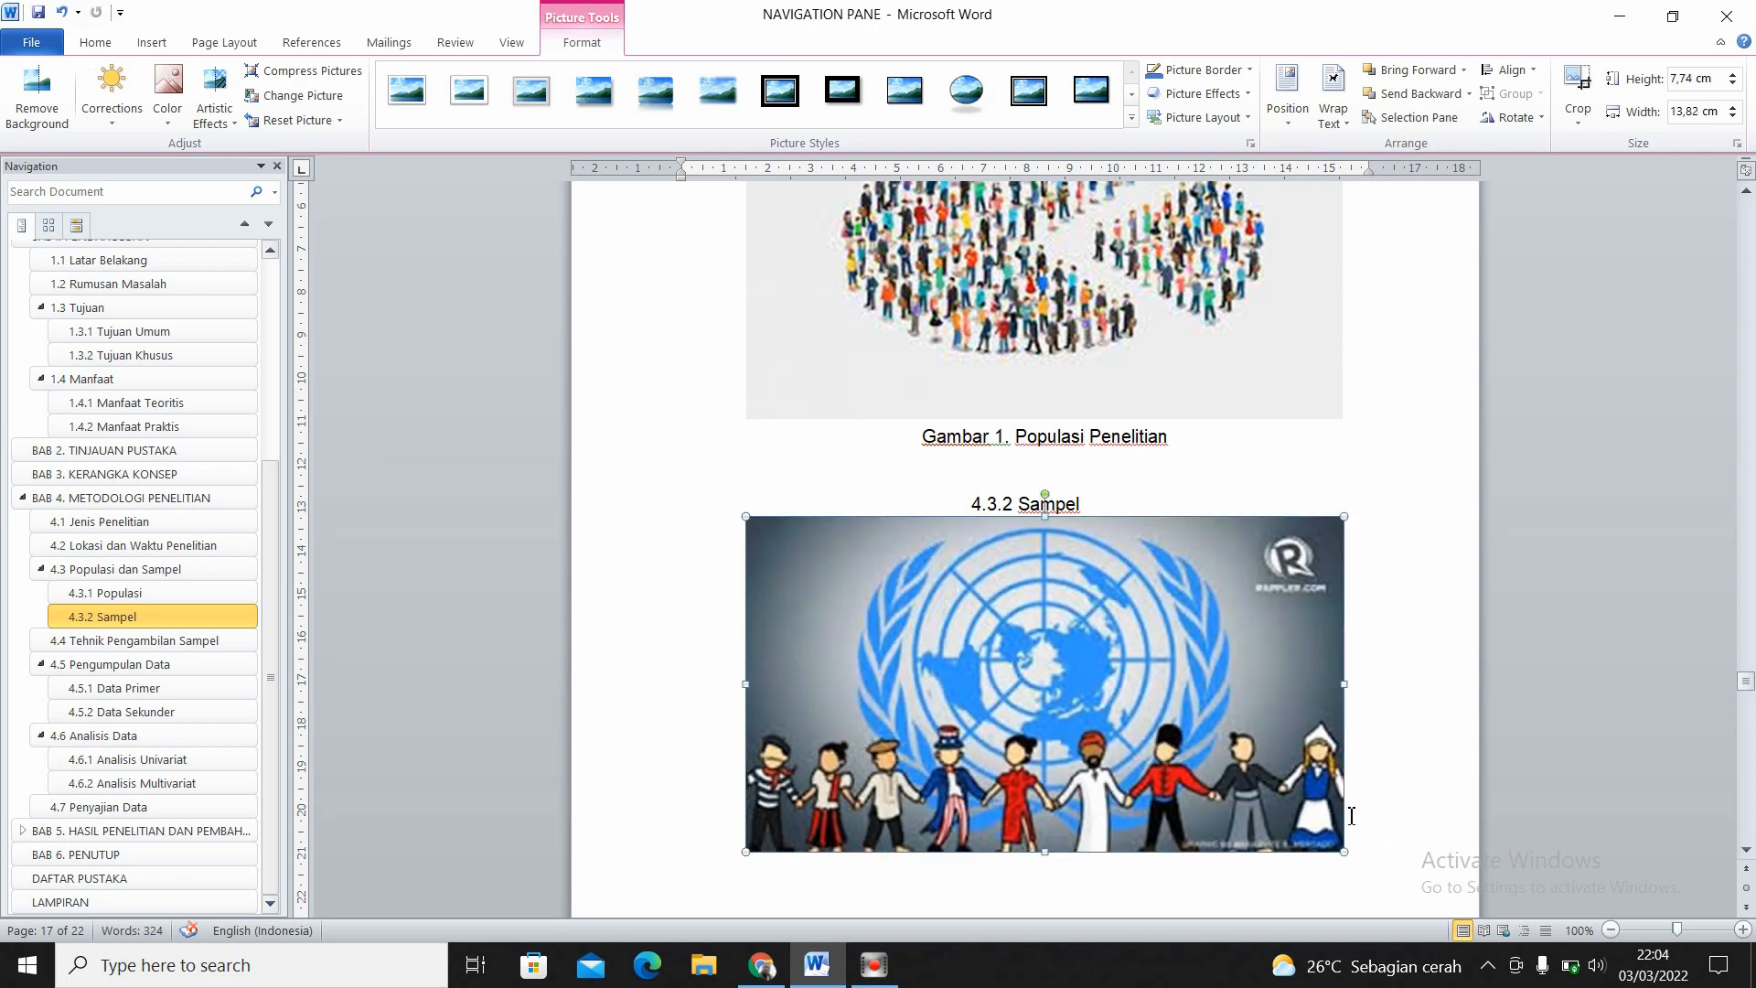
left_click(1746, 849)
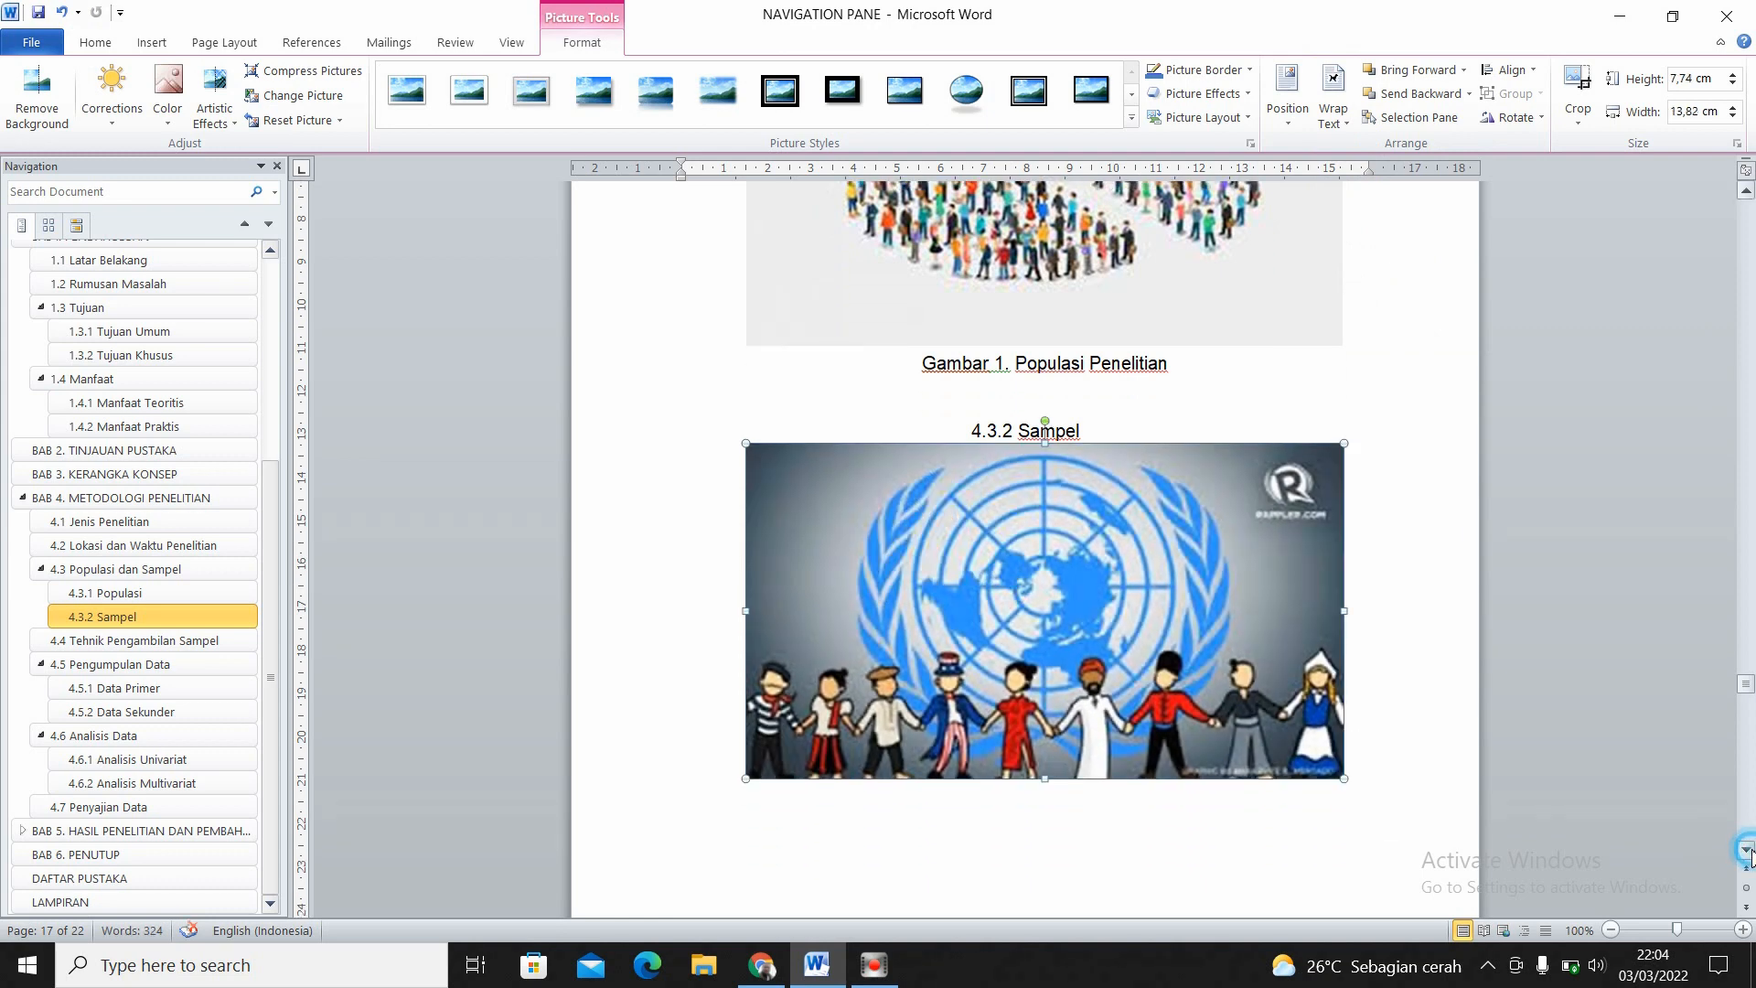
left_click(1746, 849)
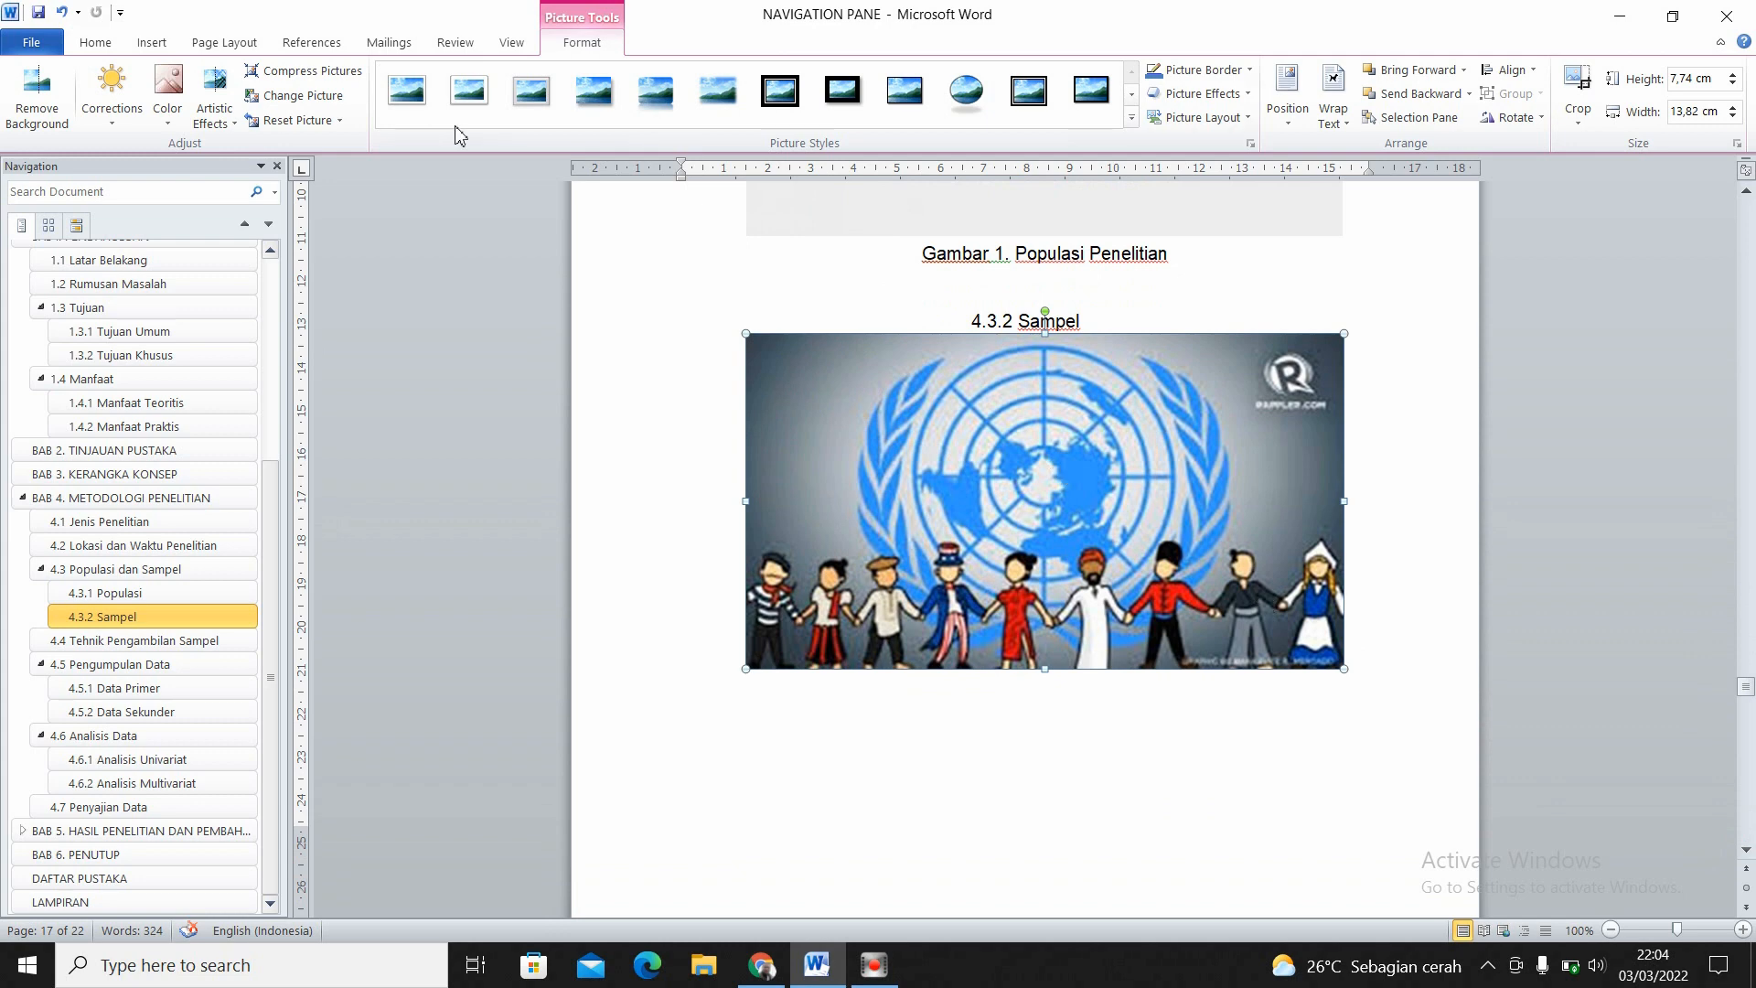
left_click(298, 44)
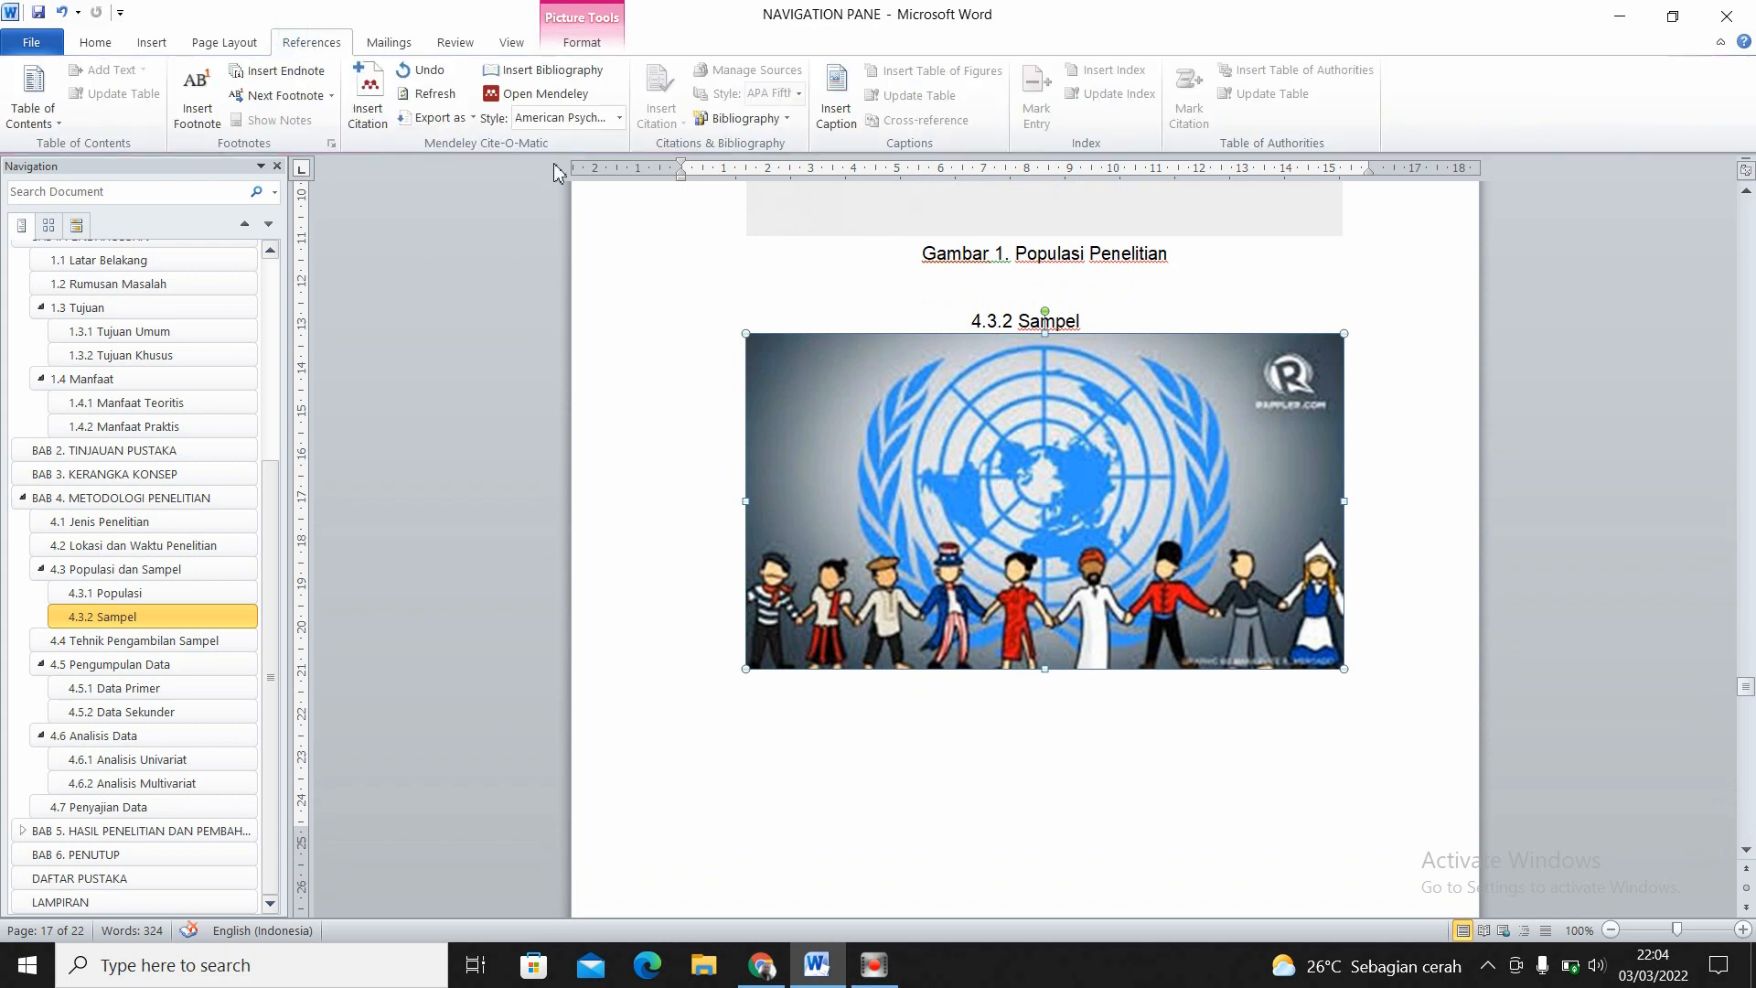
left_click(842, 117)
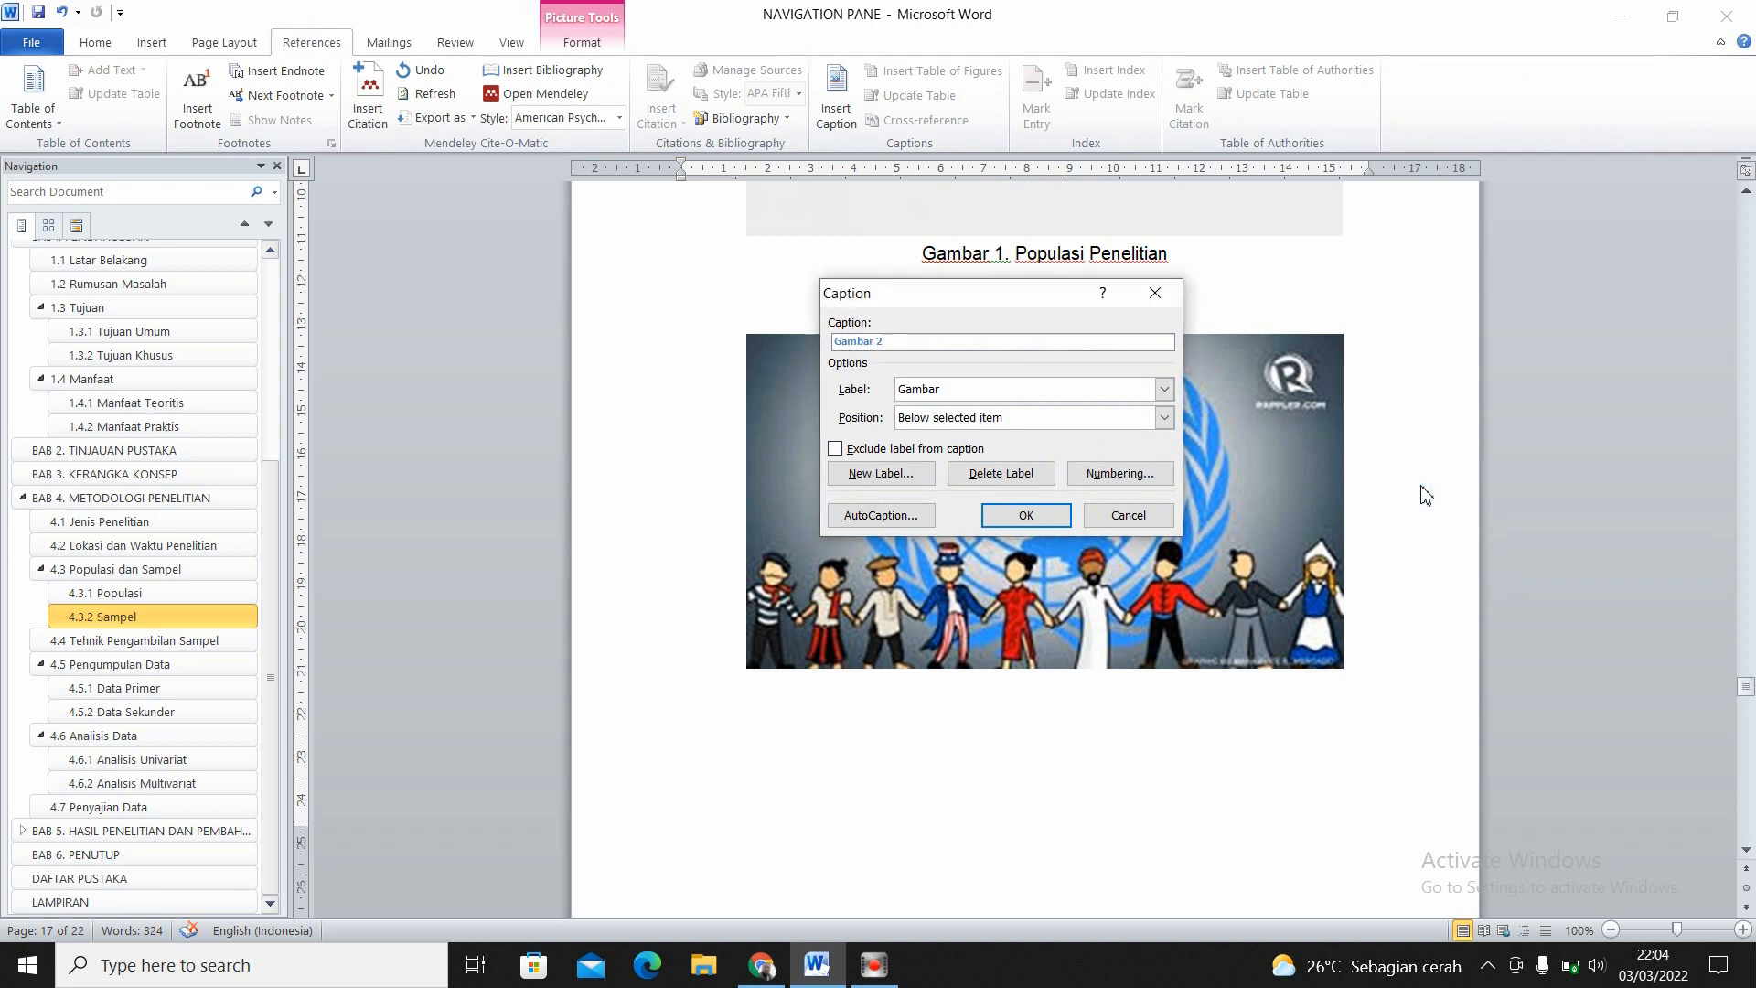
left_click(1156, 296)
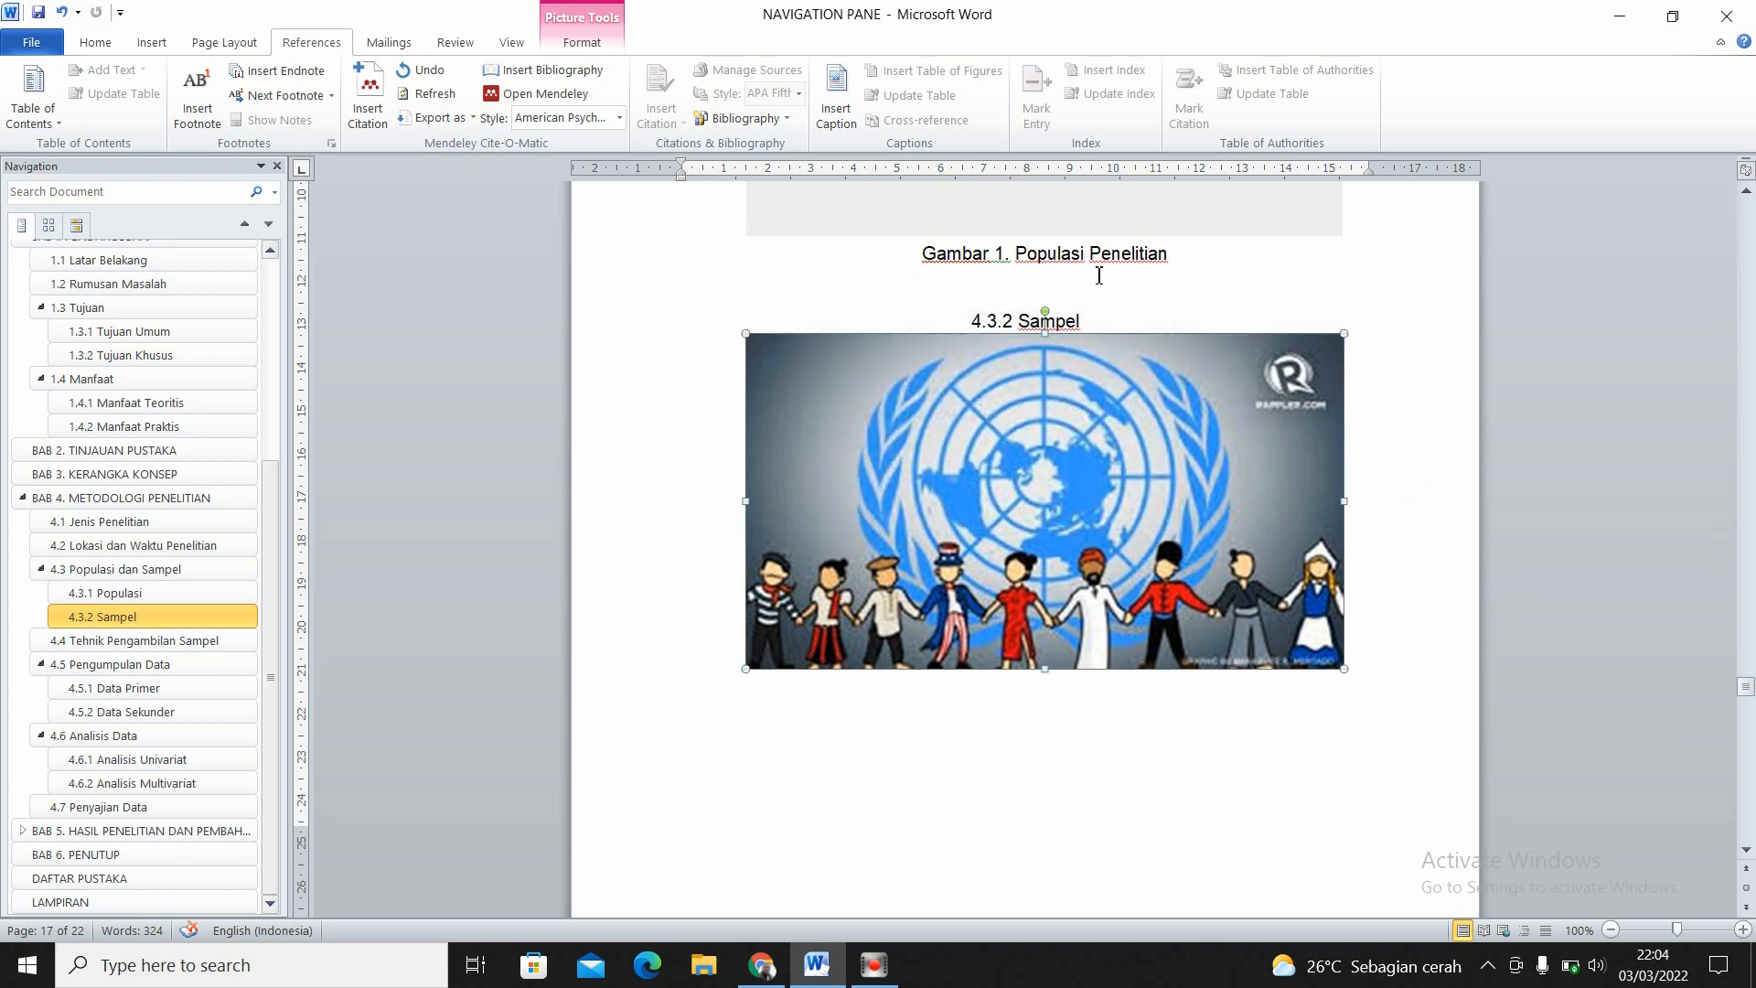
left_click(1018, 261)
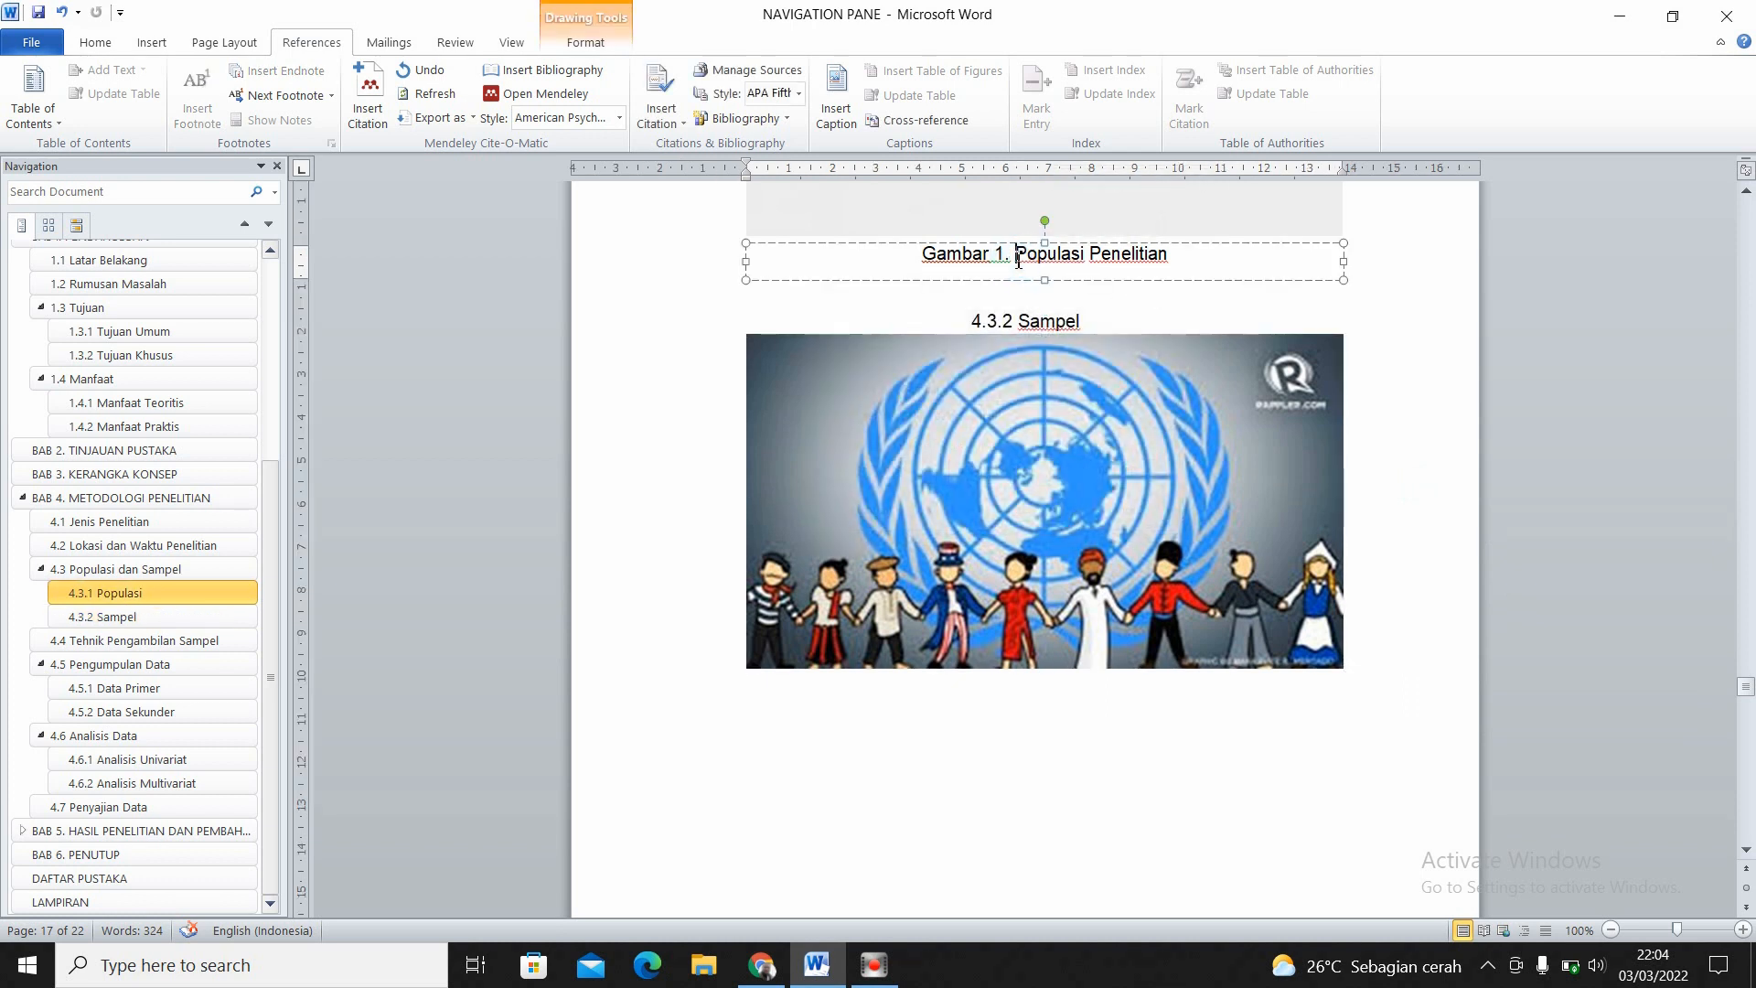
- Add the caption "Gambar 2. Sampel Penelitina" below the picture under 4.3.2 Sampel
left_click(1018, 524)
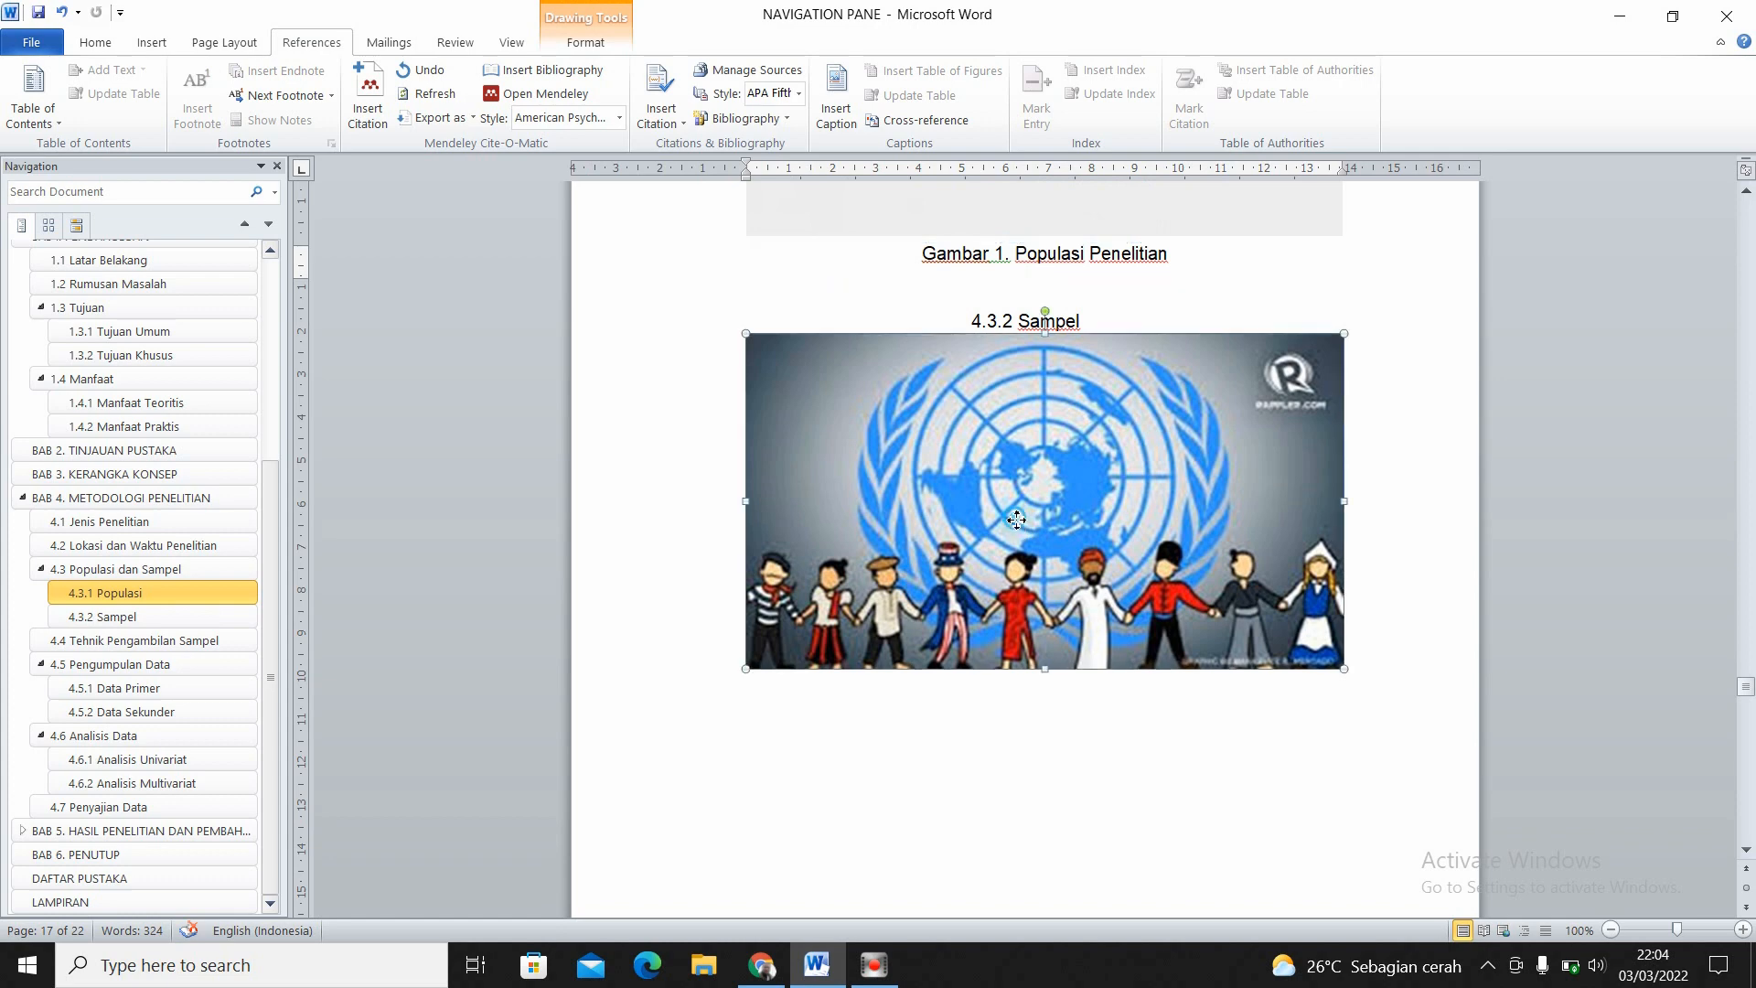
left_click(833, 131)
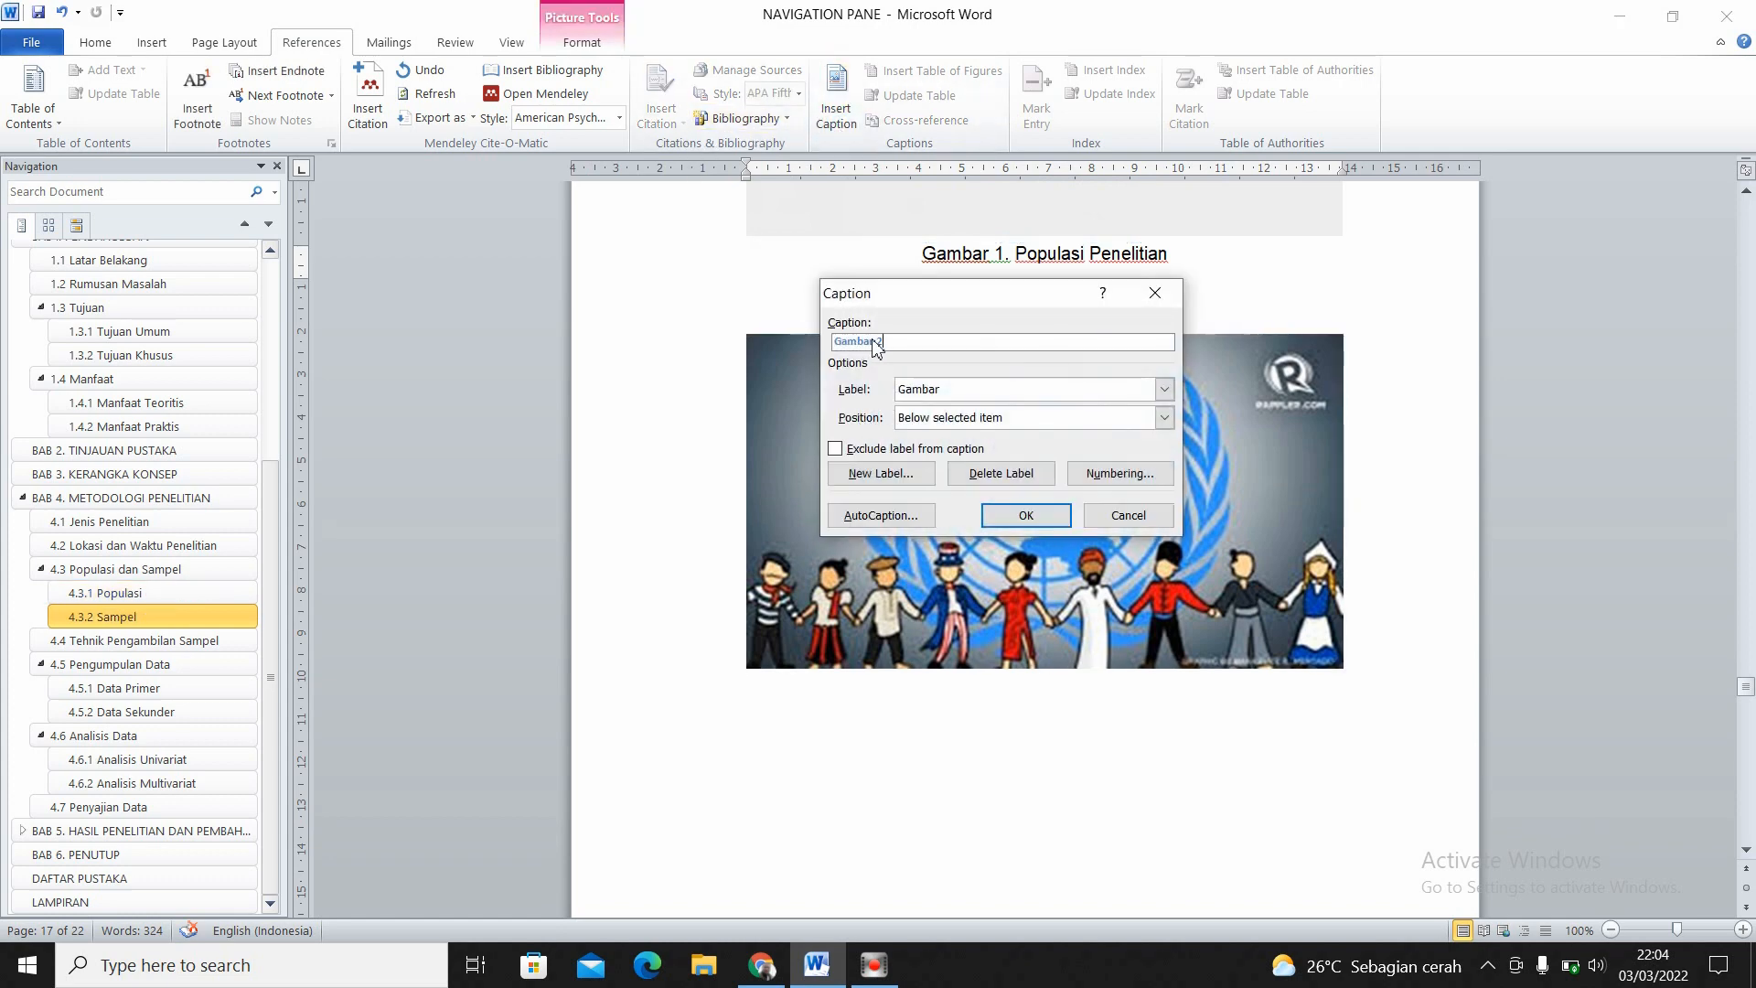
type(". Sampel Penelitina")
left_click_drag(983, 301, 1003, 378)
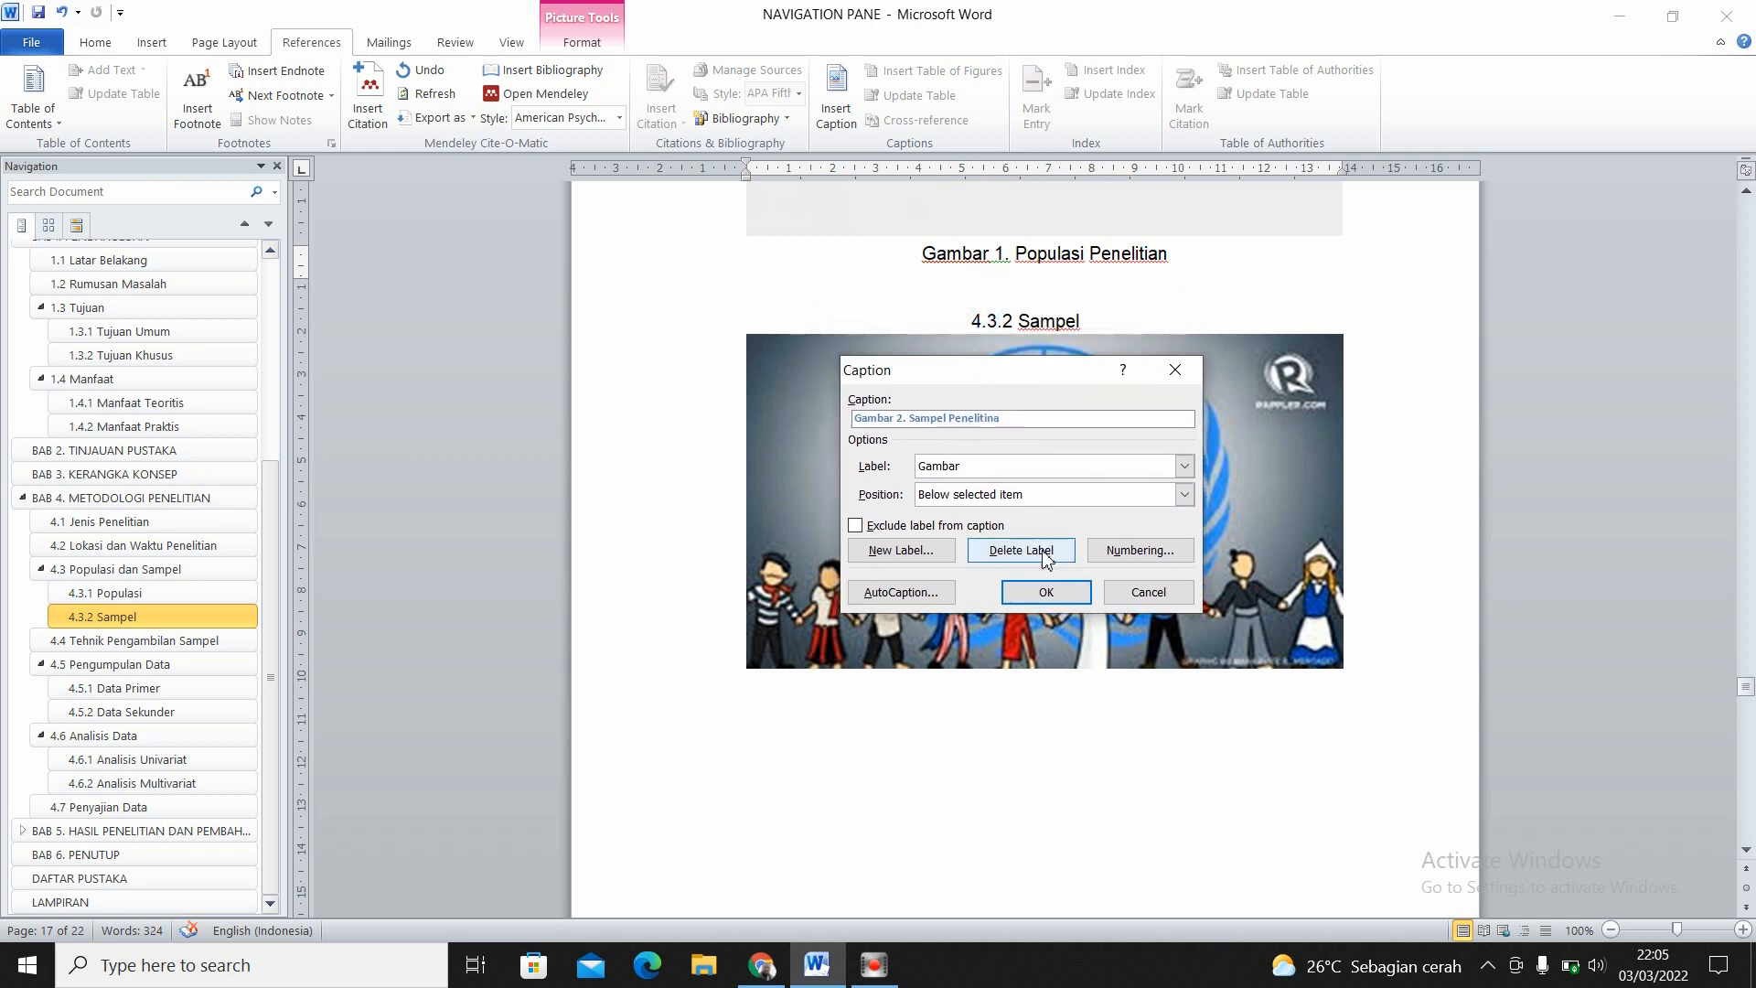
left_click(1046, 592)
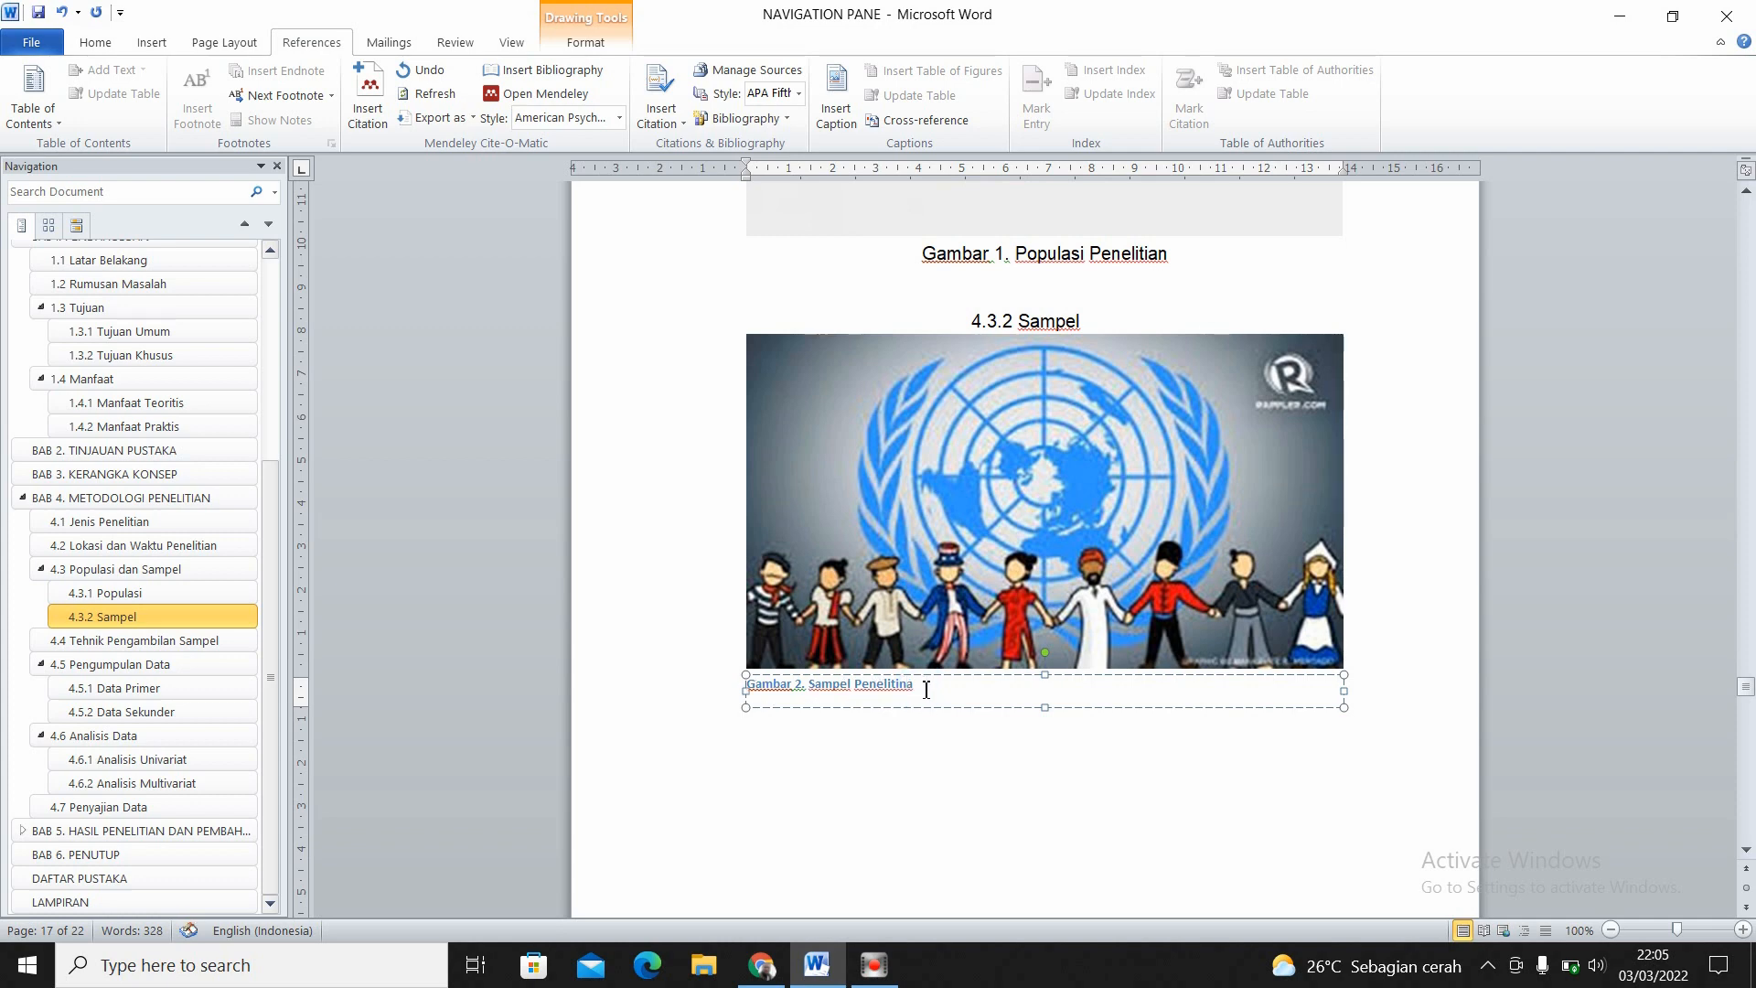
- Correct the last word of the Gambar 2 caption to "Penelitian"
key("BackSpace")
key("BackSpace")
type("an")
- Centre the whole Gambar 2 caption below its picture
key("shift+Left")
key("shift+Left")
key("shift+Left")
key("shift+Left")
key("shift+Left")
key("shift+Left")
key("shift+Left")
key("shift+Left")
key("shift+Left")
key("shift+Left")
key("shift+Left")
key("shift+Left")
key("shift+Left")
key("shift+Left")
key("shift+Left")
key("shift+Left")
key("shift+Left")
key("shift+Left")
key("shift+Left")
key("shift+Left")
key("shift+Left")
key("shift+Left")
key("shift+Left")
key("shift+Left")
key("shift+Left")
key("shift+Left")
key("shift+Left")
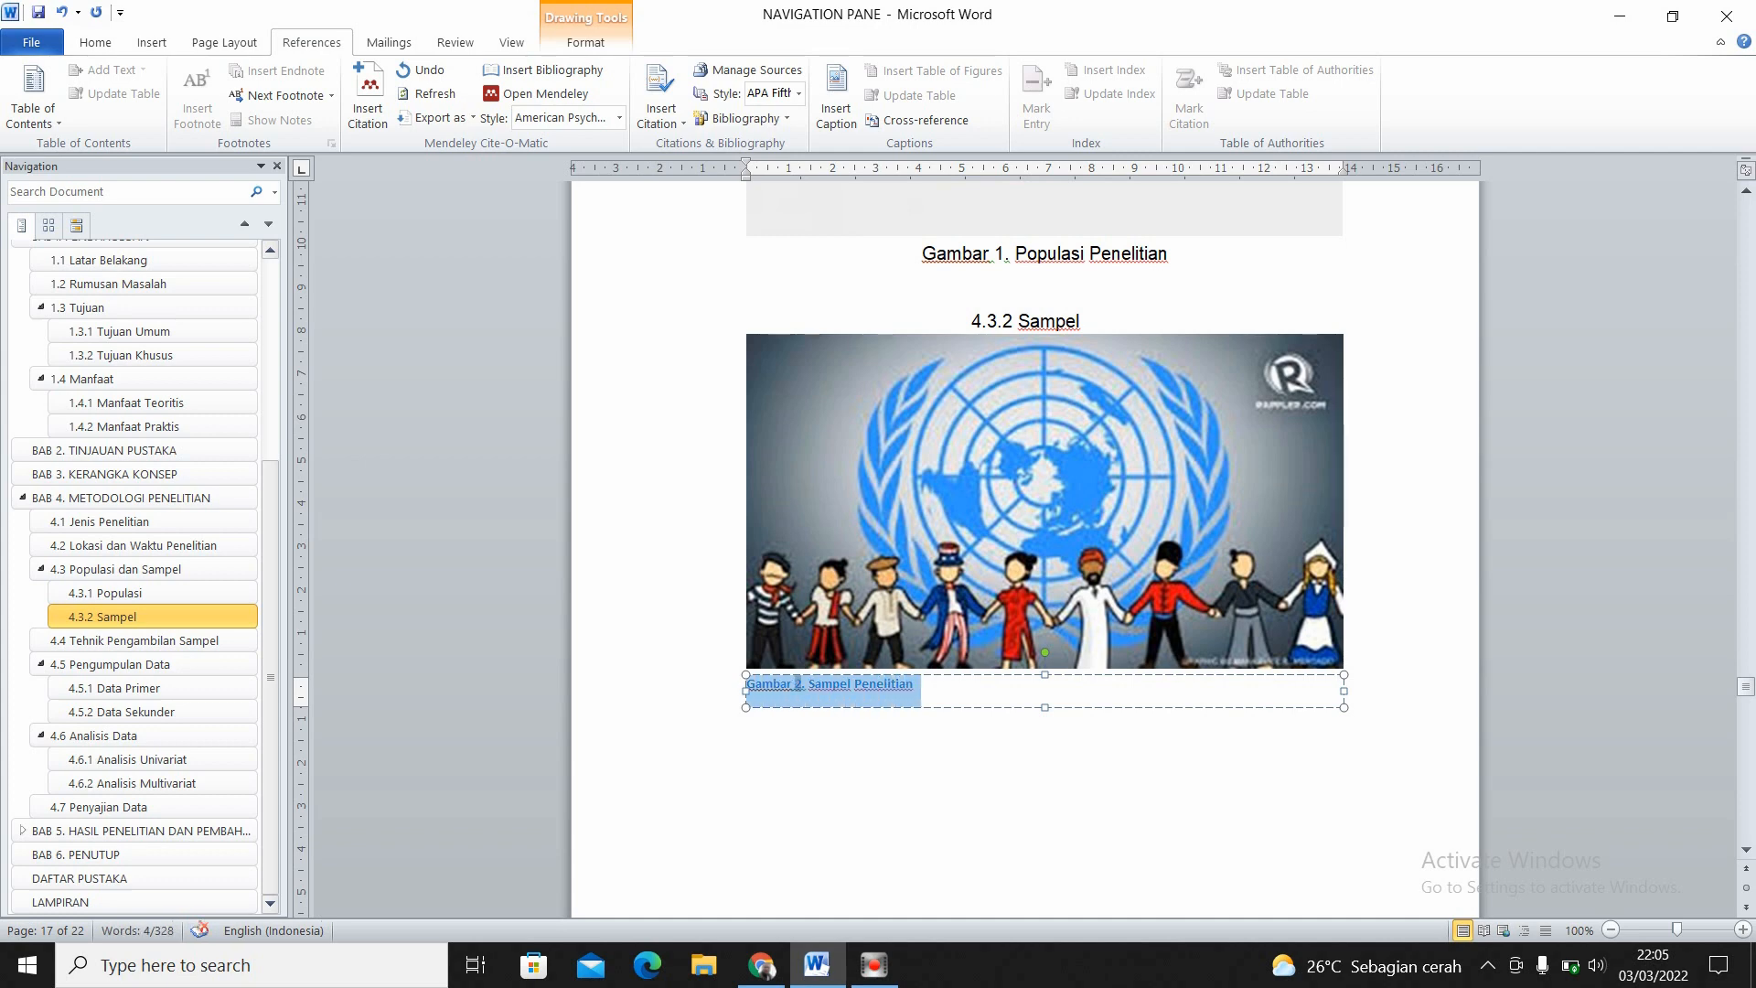
key("ctrl+e")
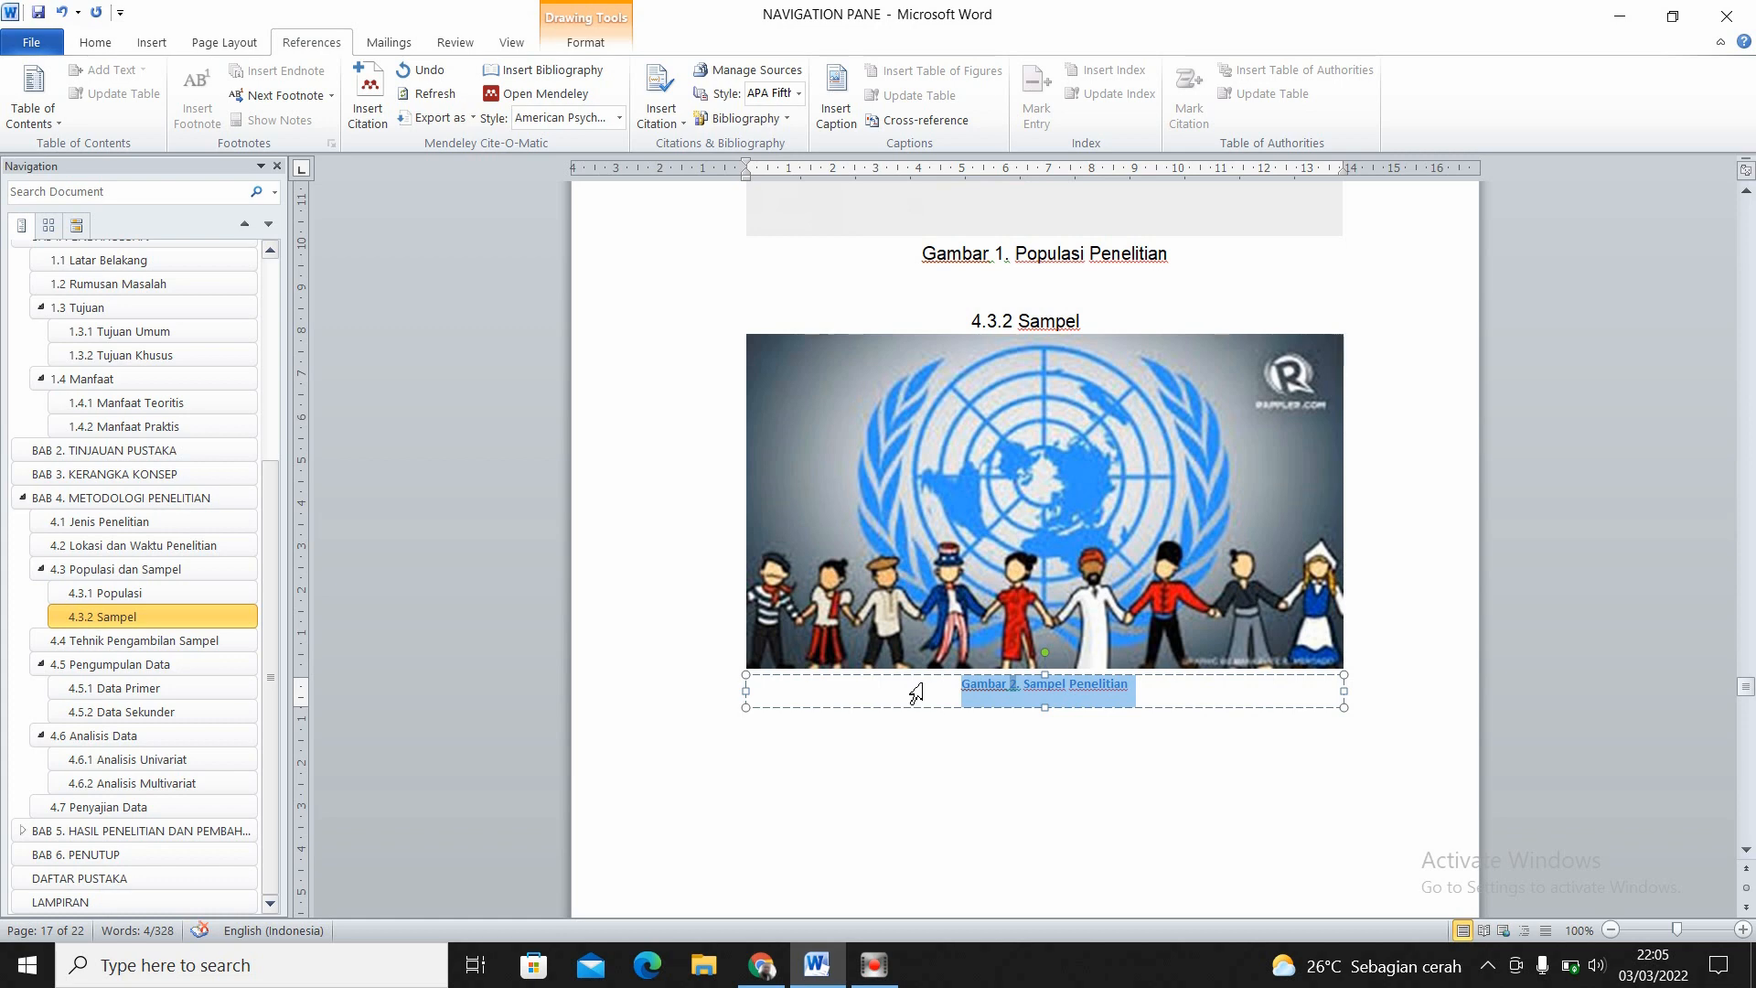
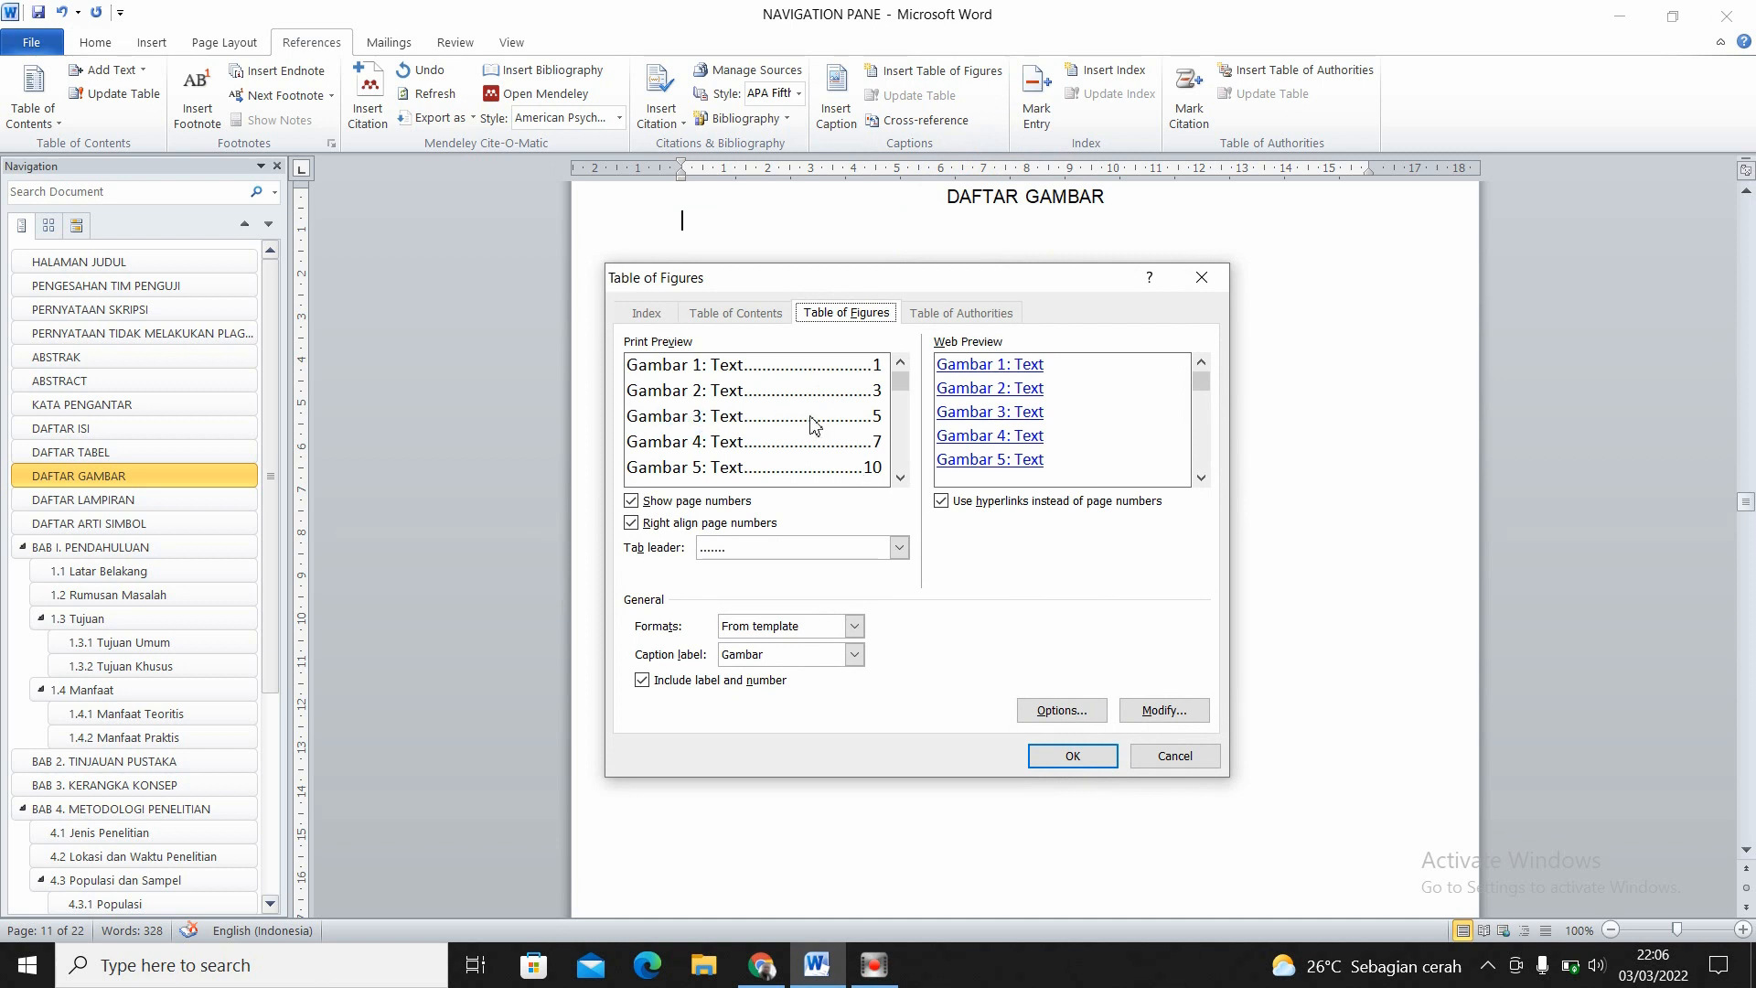
- Insert a table of figures for the Gambar label under DAFTAR GAMBAR and format its entries in 12-point Arial
left_click(1047, 750)
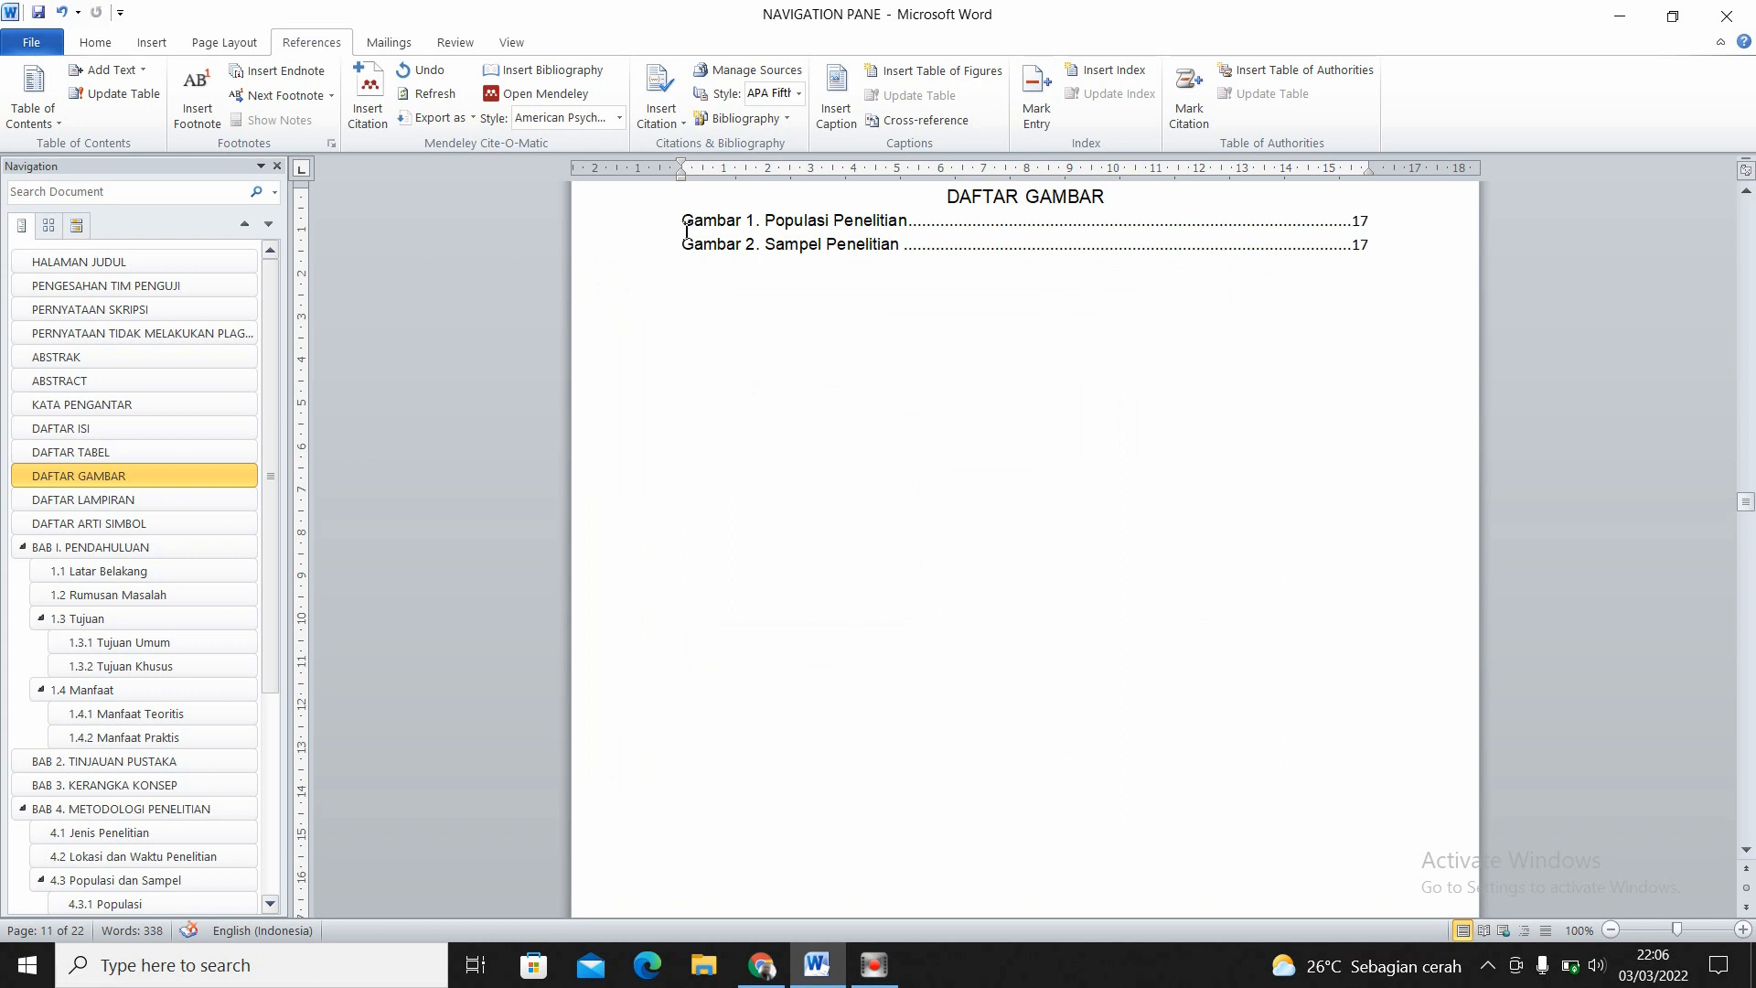
mouse_move(687, 231)
left_mouse_down()
mouse_move(1371, 241)
mouse_move(1368, 215)
left_mouse_up()
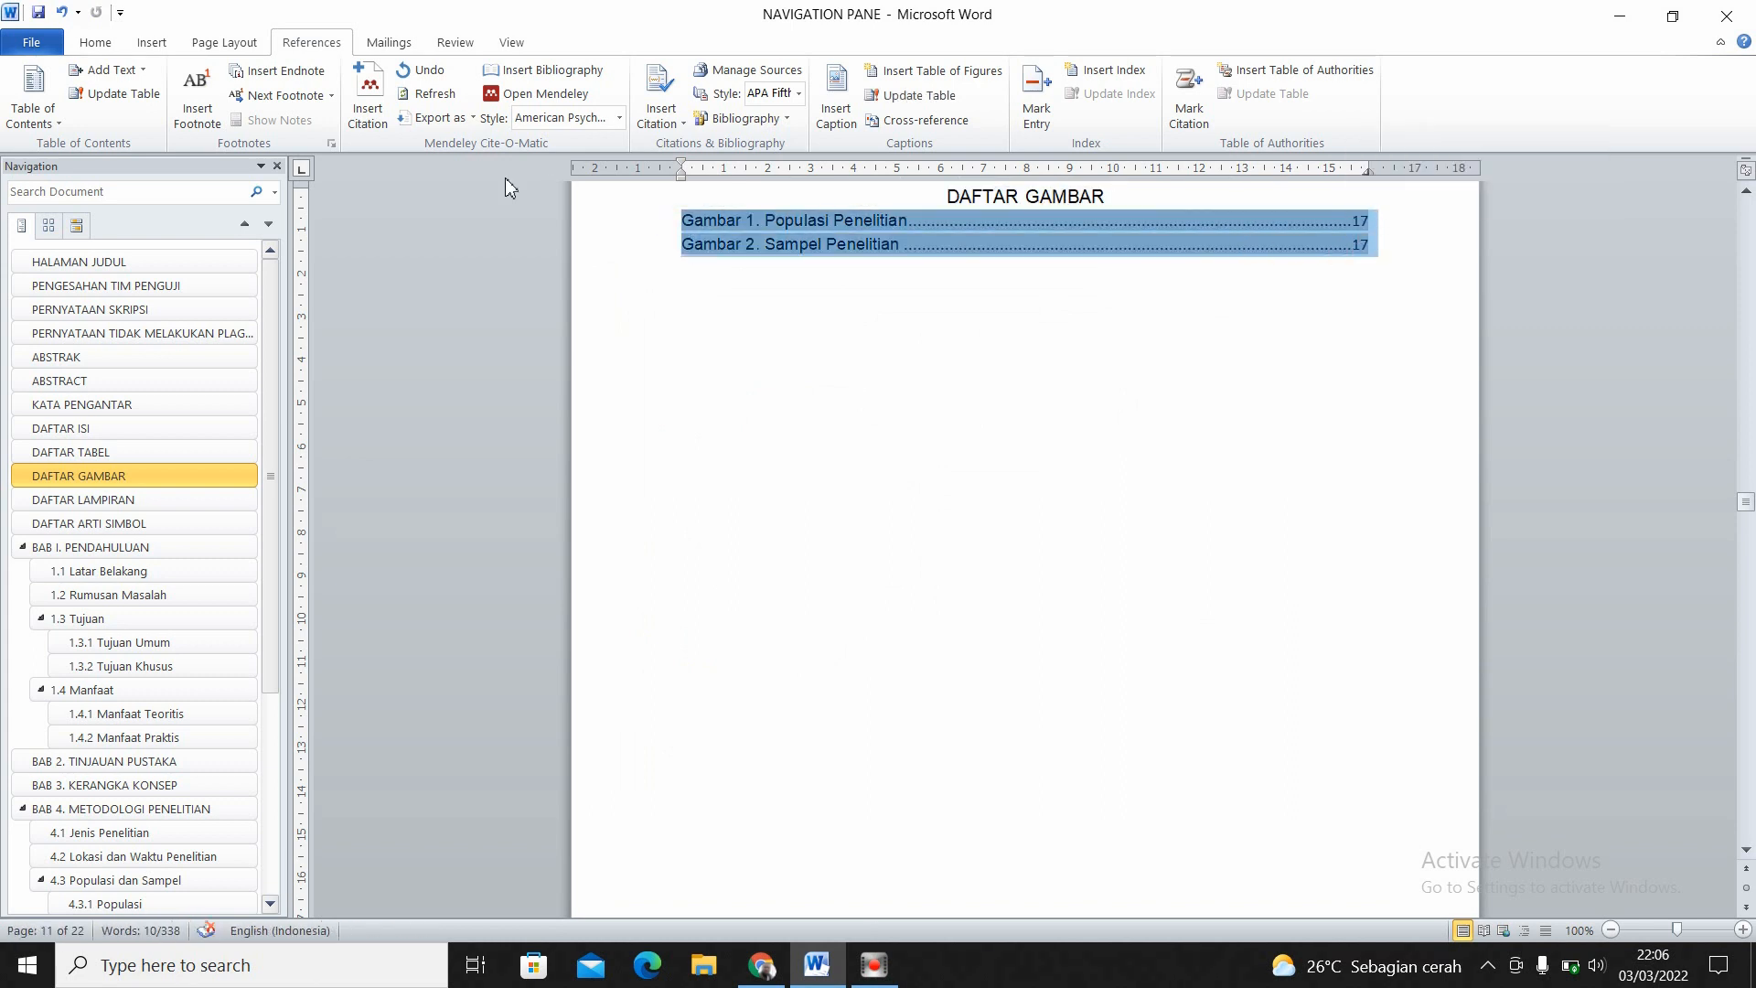
left_click(101, 46)
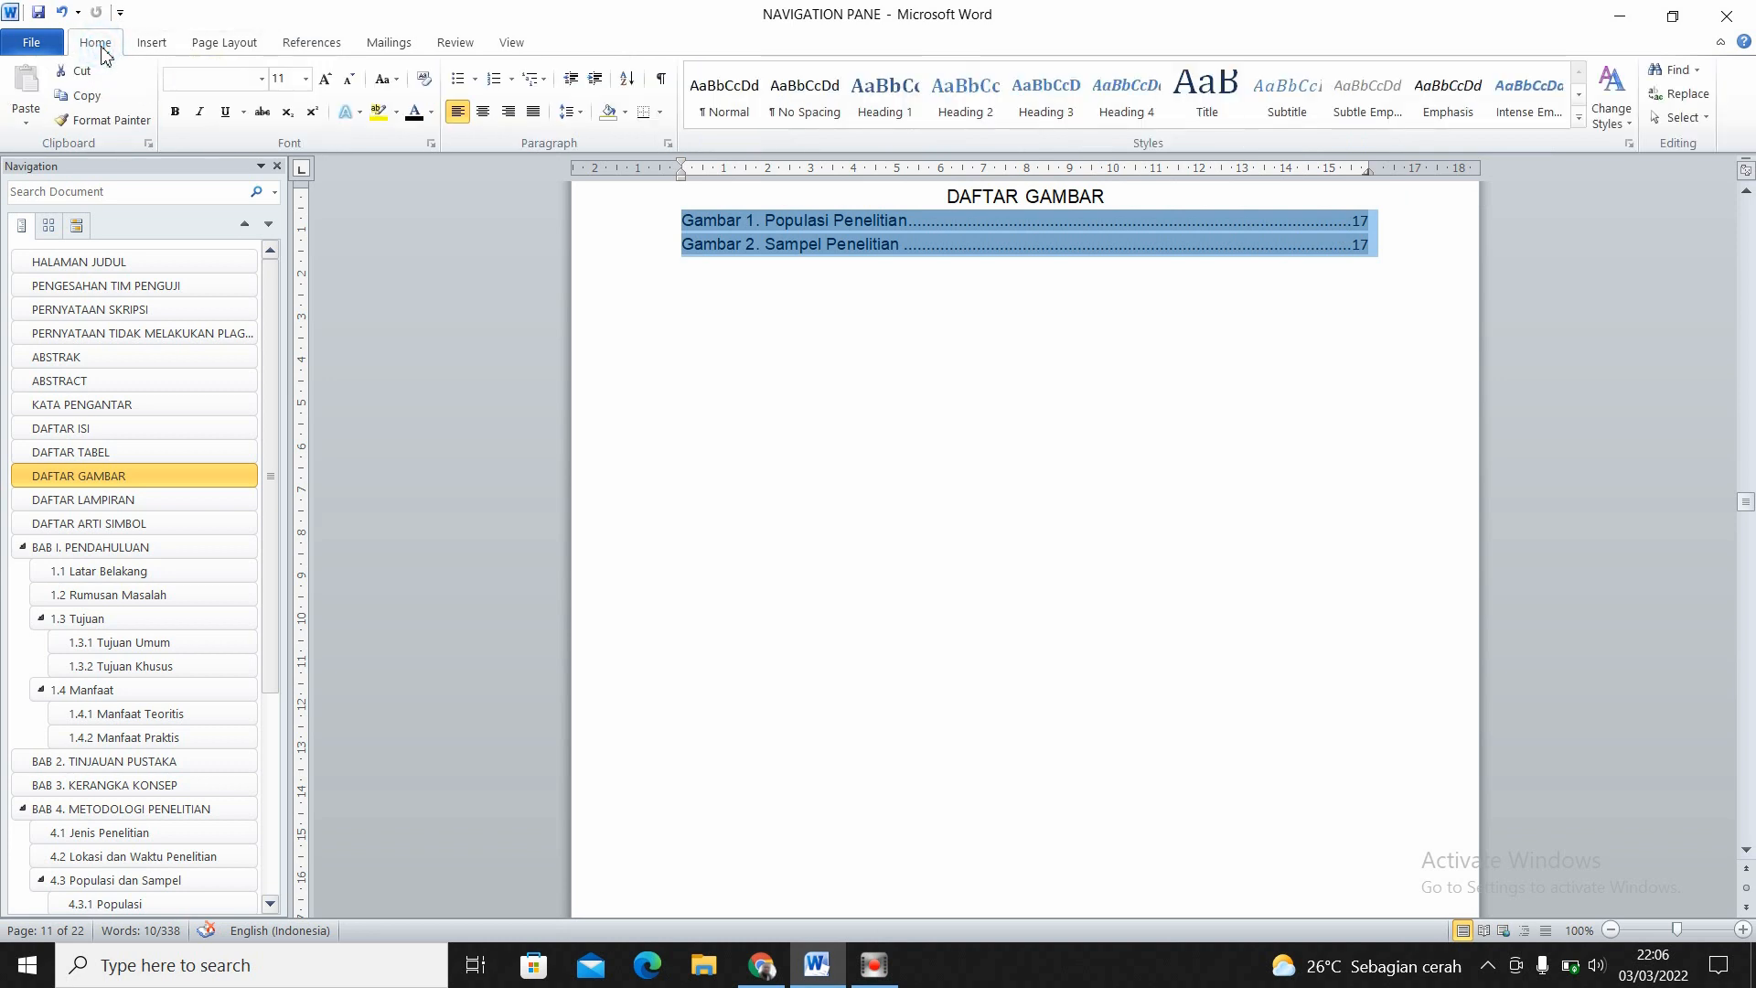
left_click(306, 78)
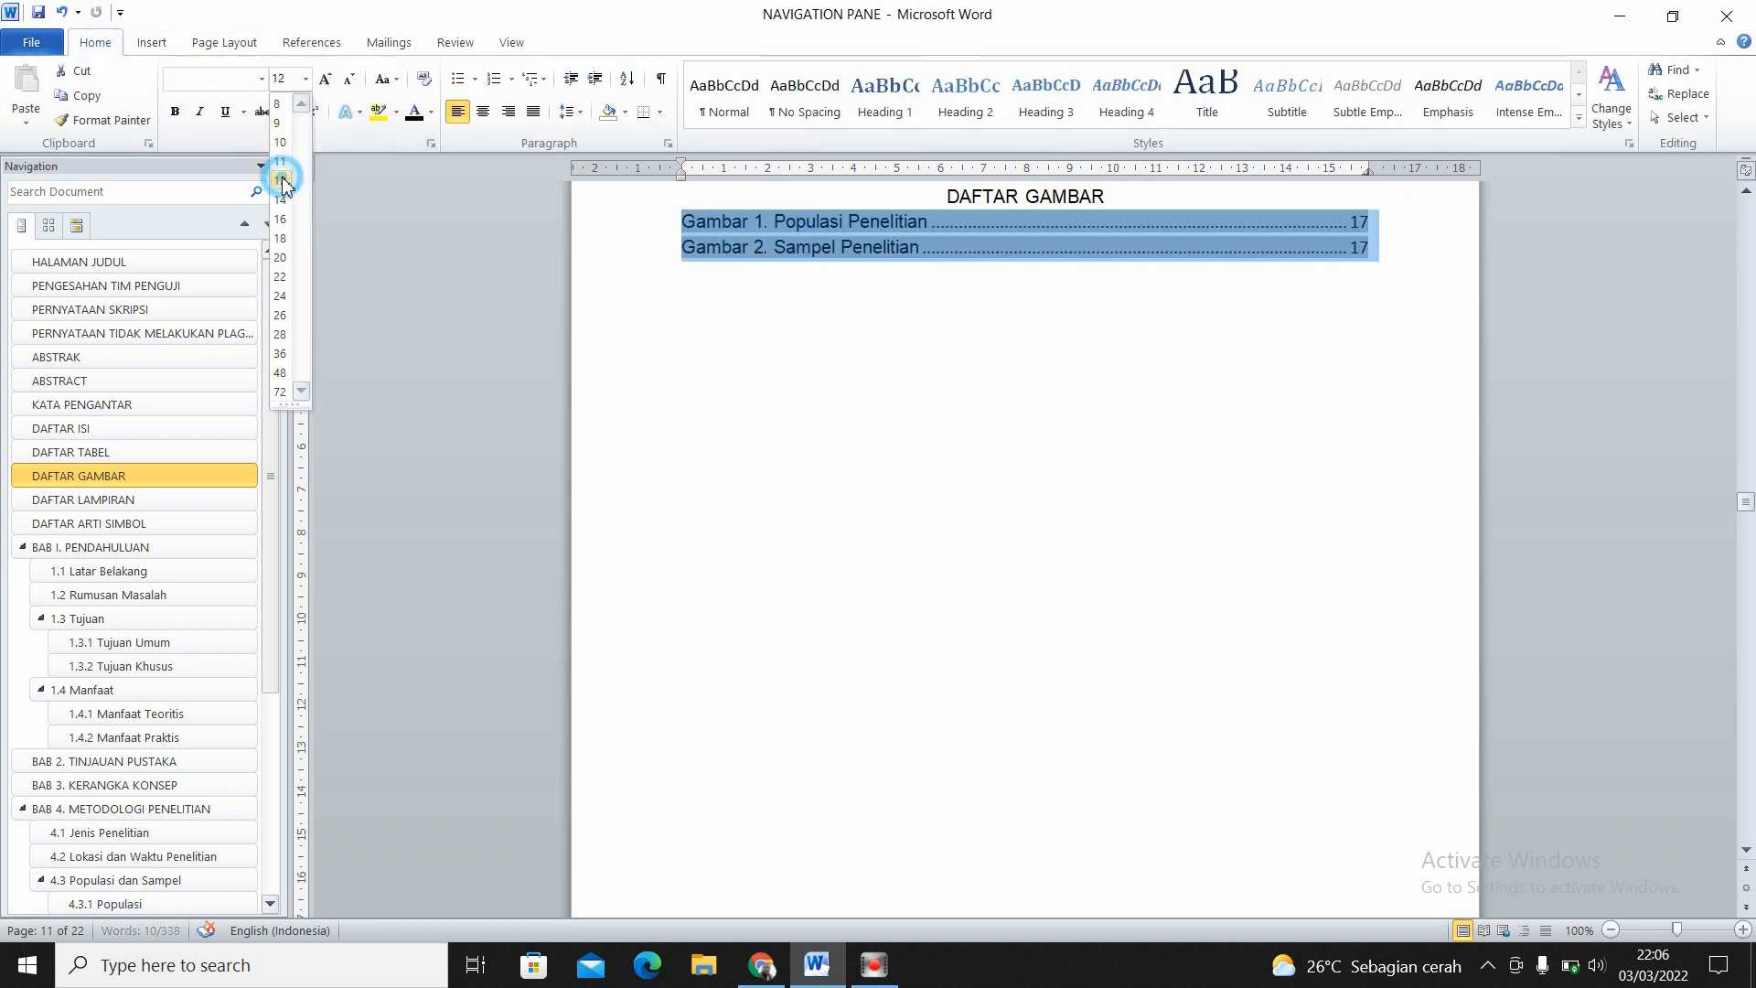
left_click(277, 176)
left_click(262, 79)
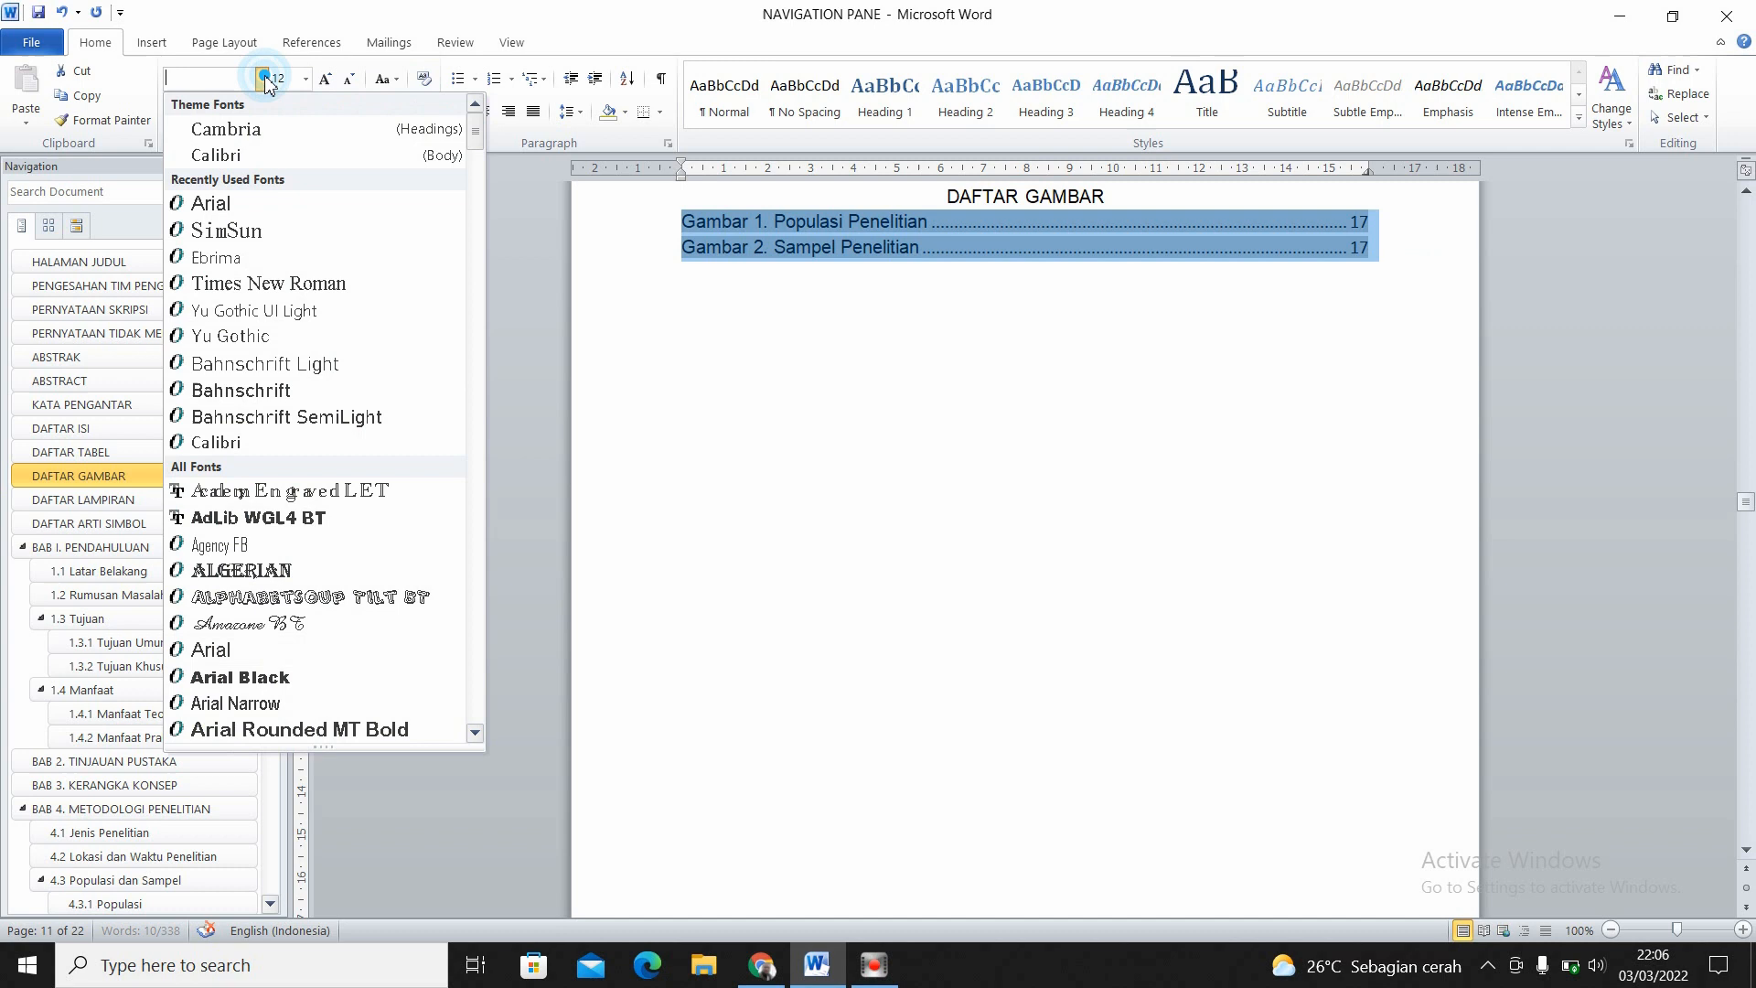
left_click(235, 205)
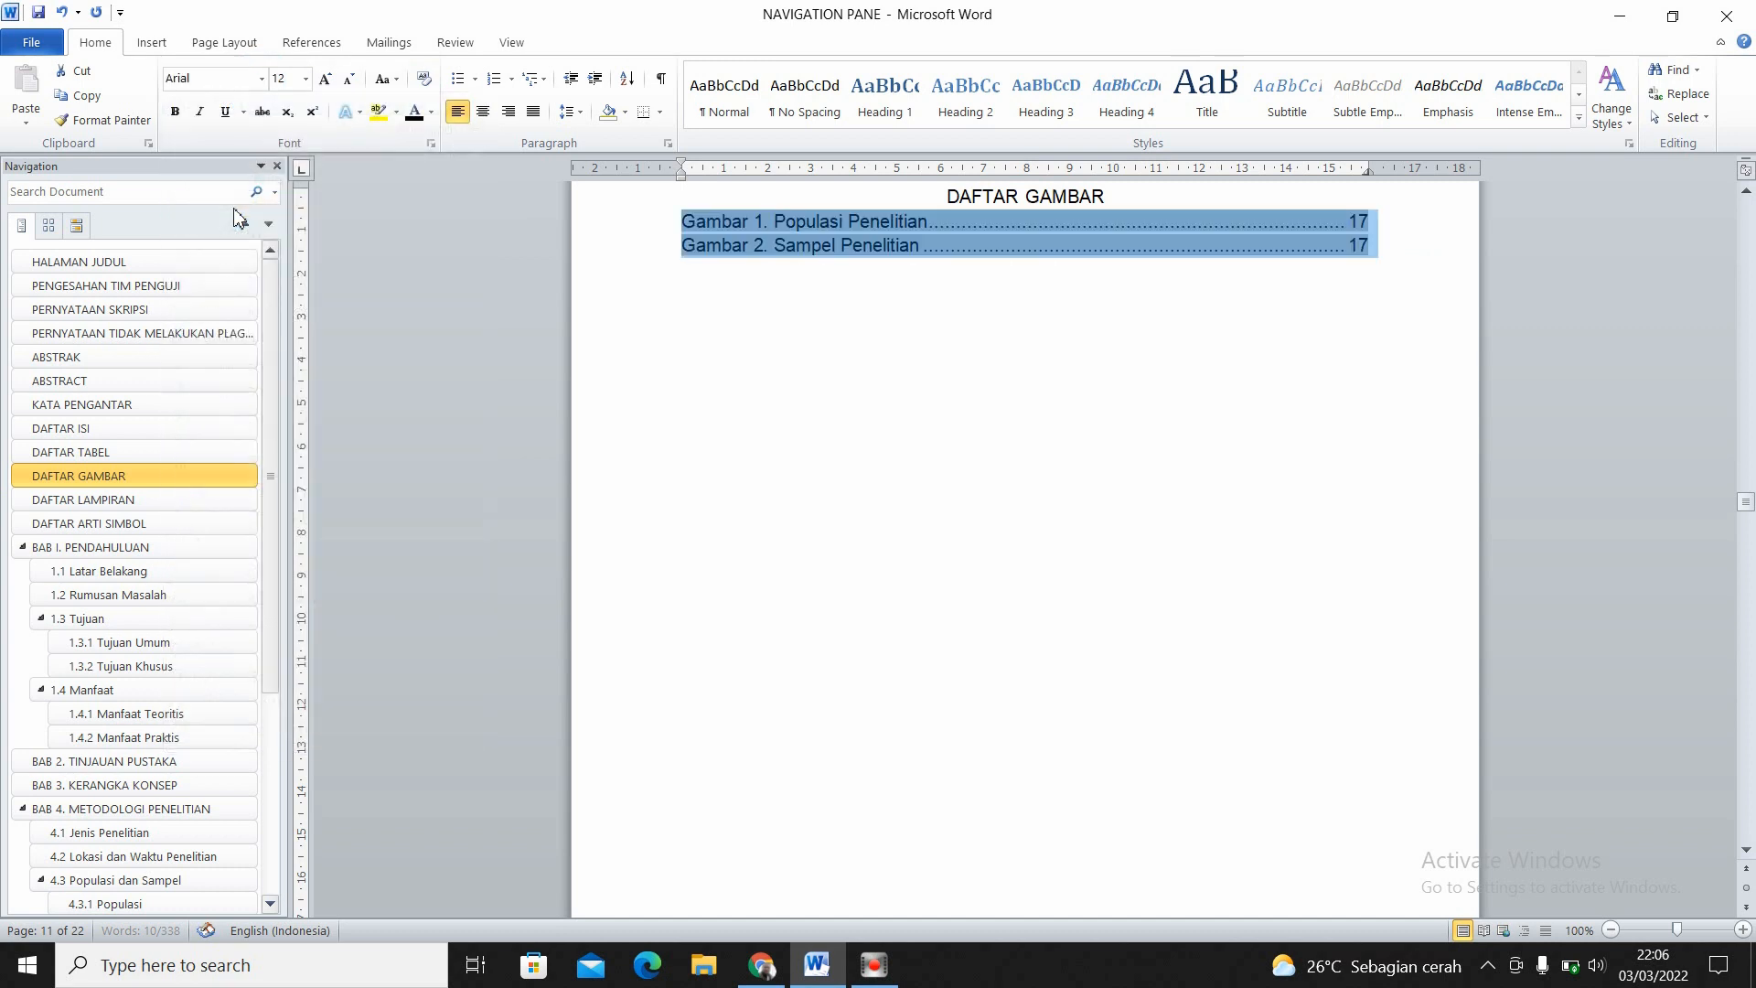
left_click(859, 336)
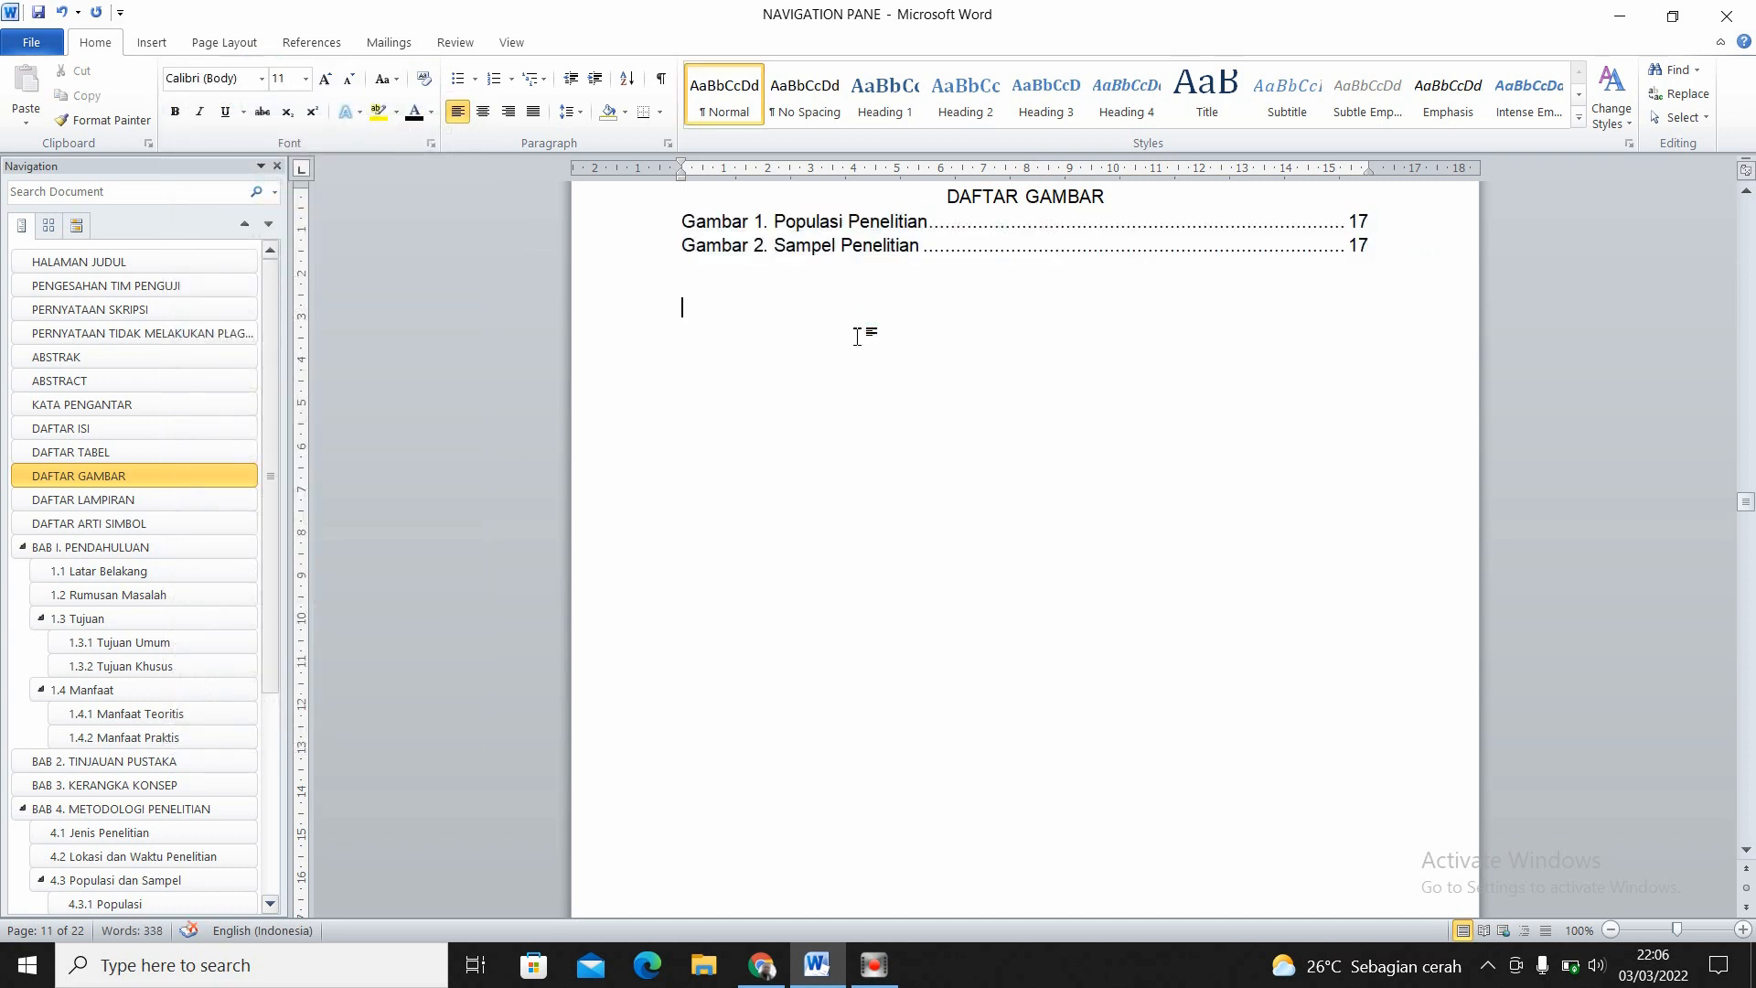
- Follow the Gambar 2 and Gambar 1 entries in the list of figures to check that they lead to their captions
left_click(843, 244)
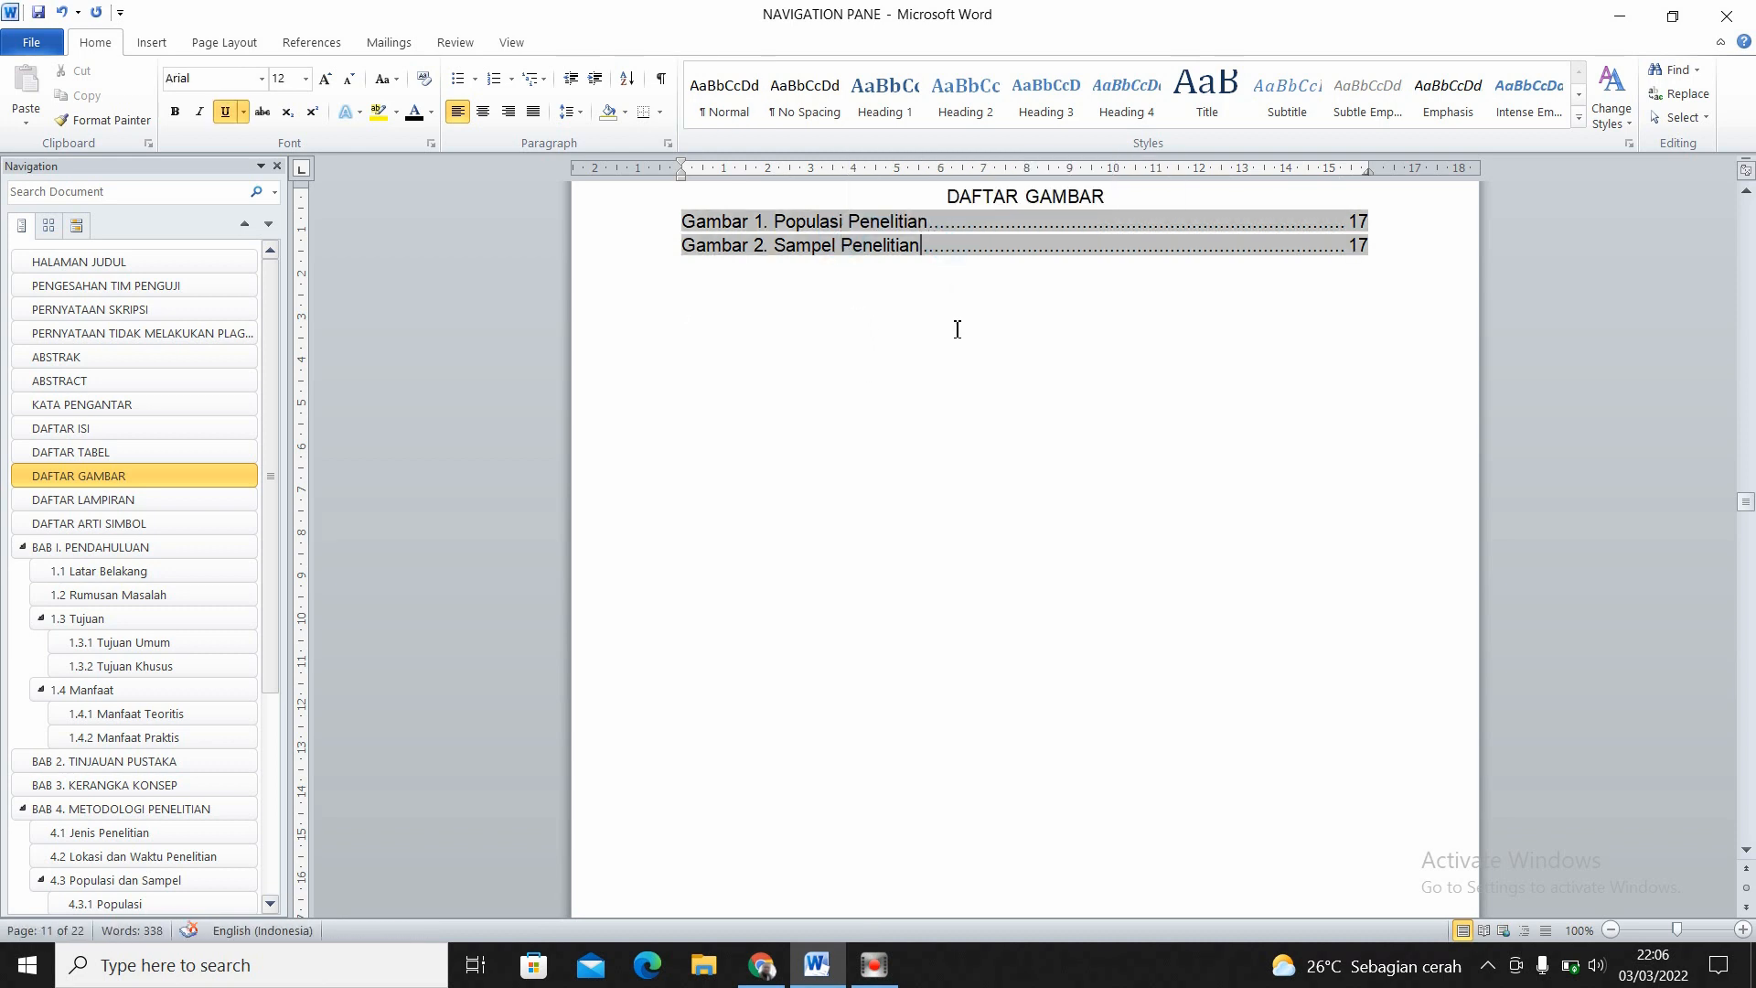
left_click(955, 380, "ctrl")
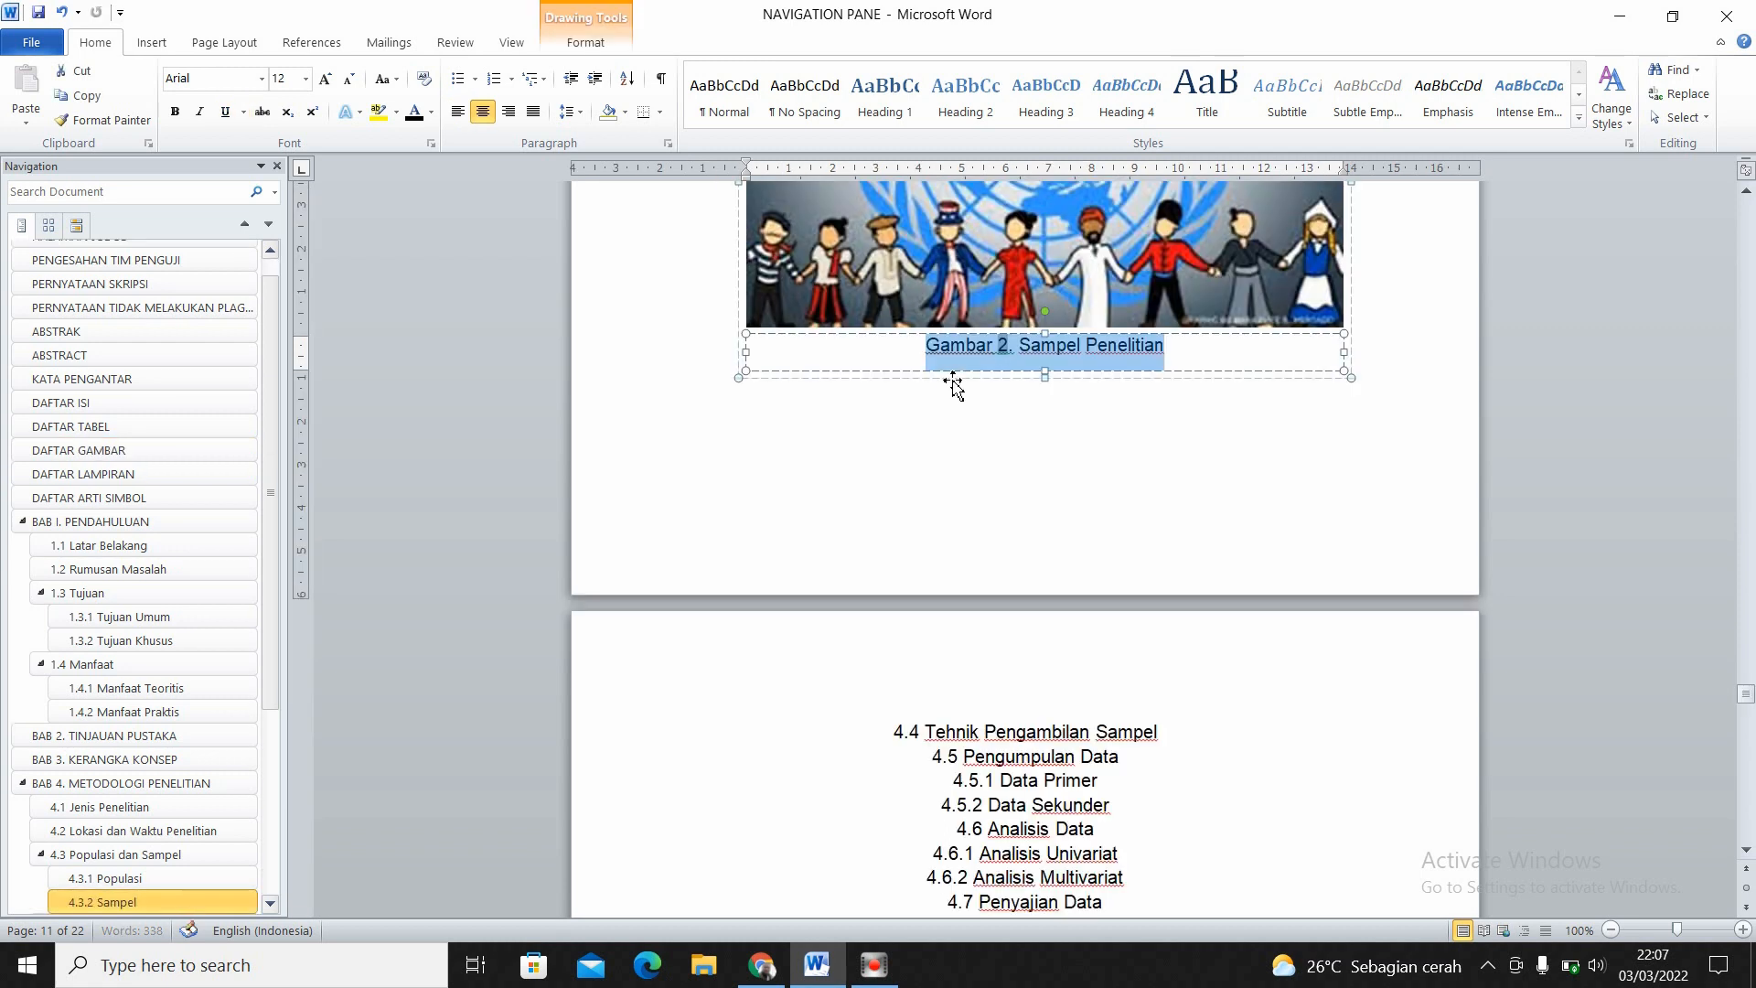
left_click(1143, 450)
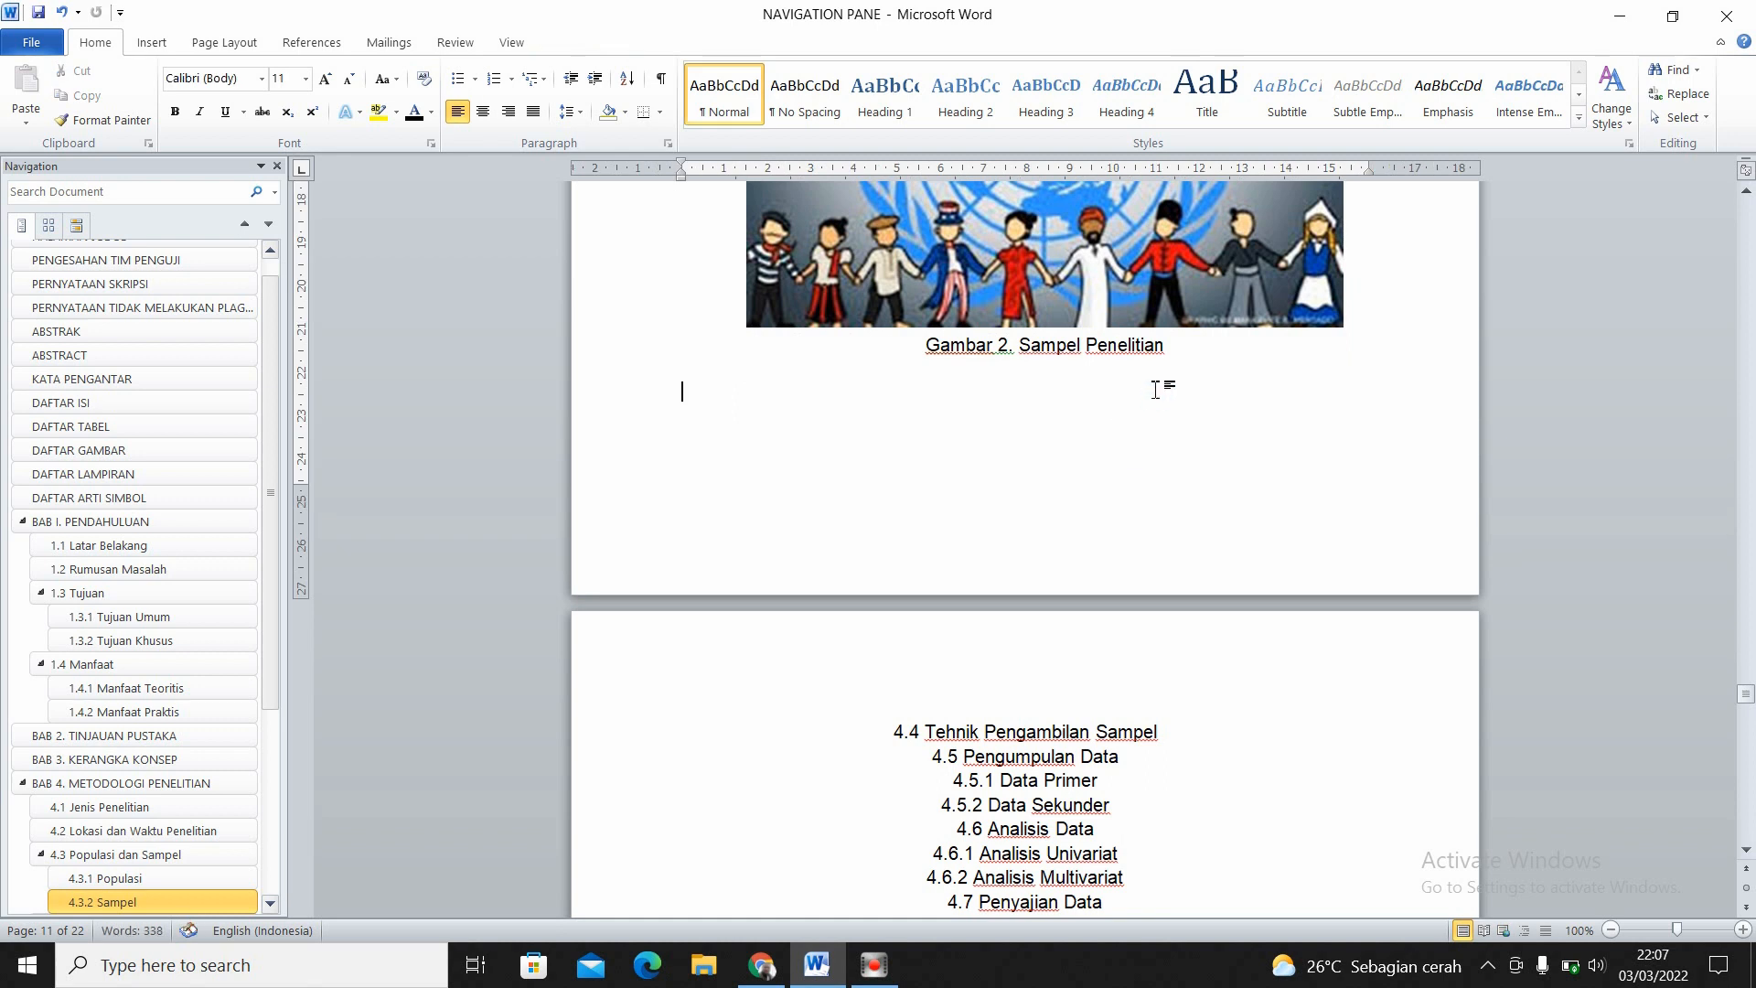
left_click(1165, 352)
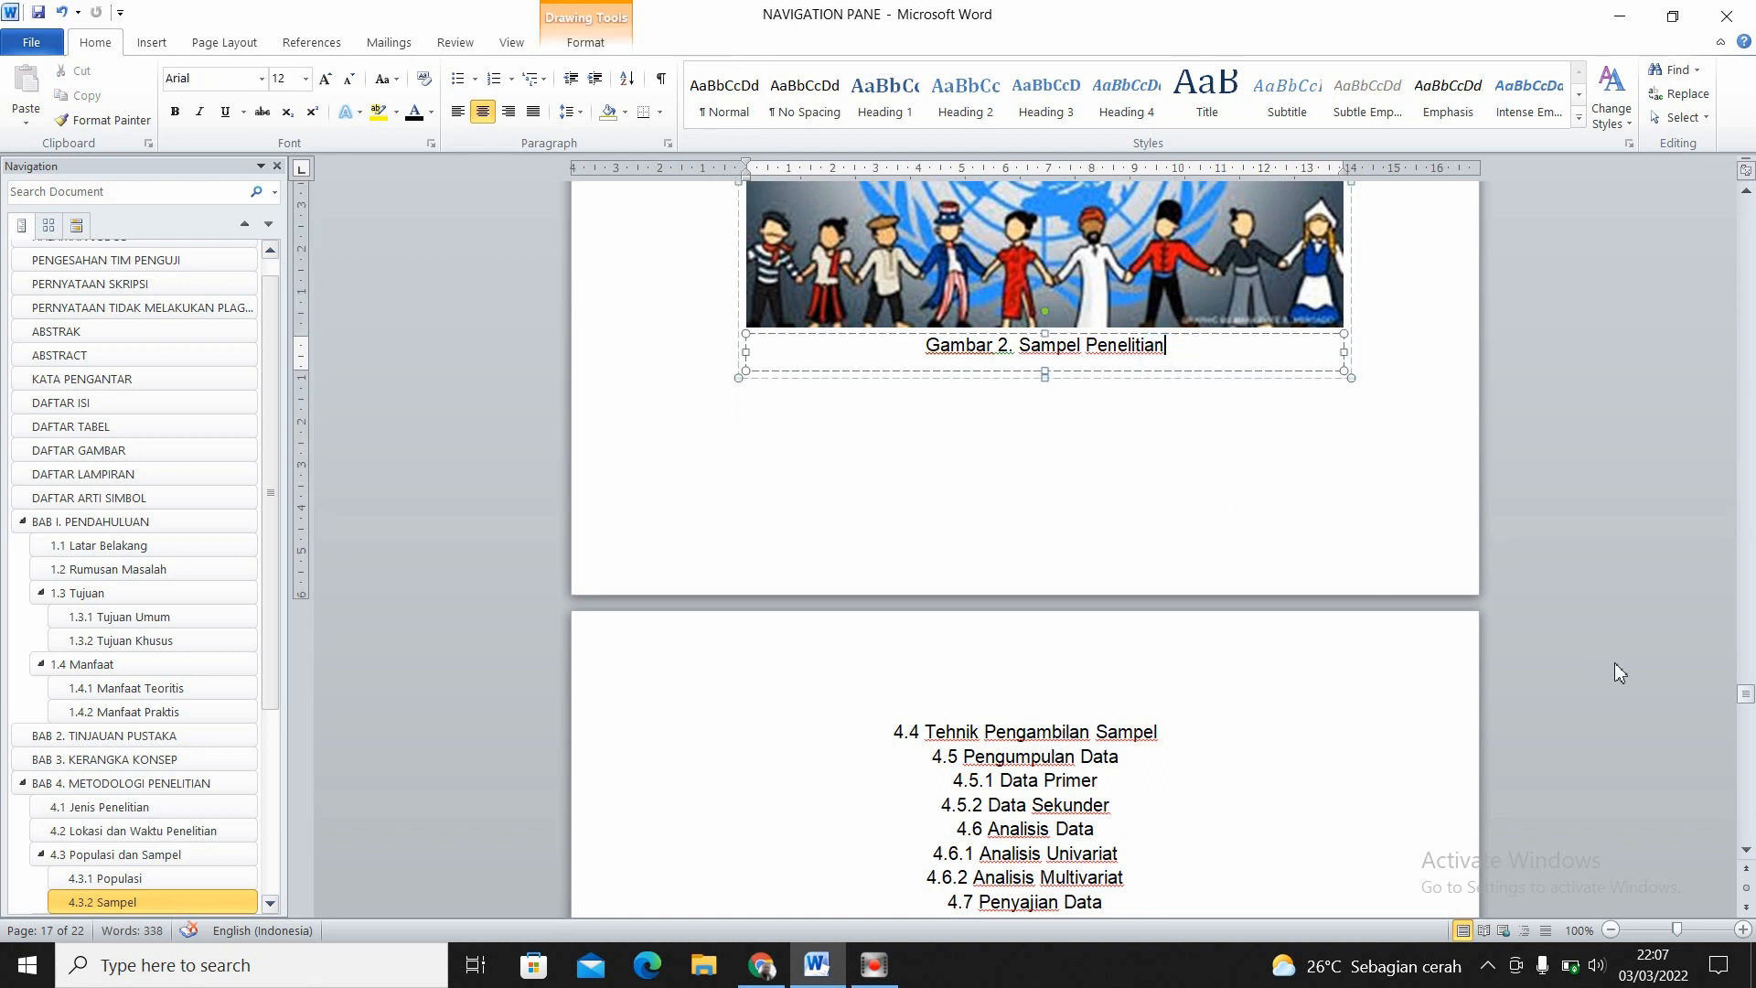
left_click_drag(1745, 697, 1747, 691)
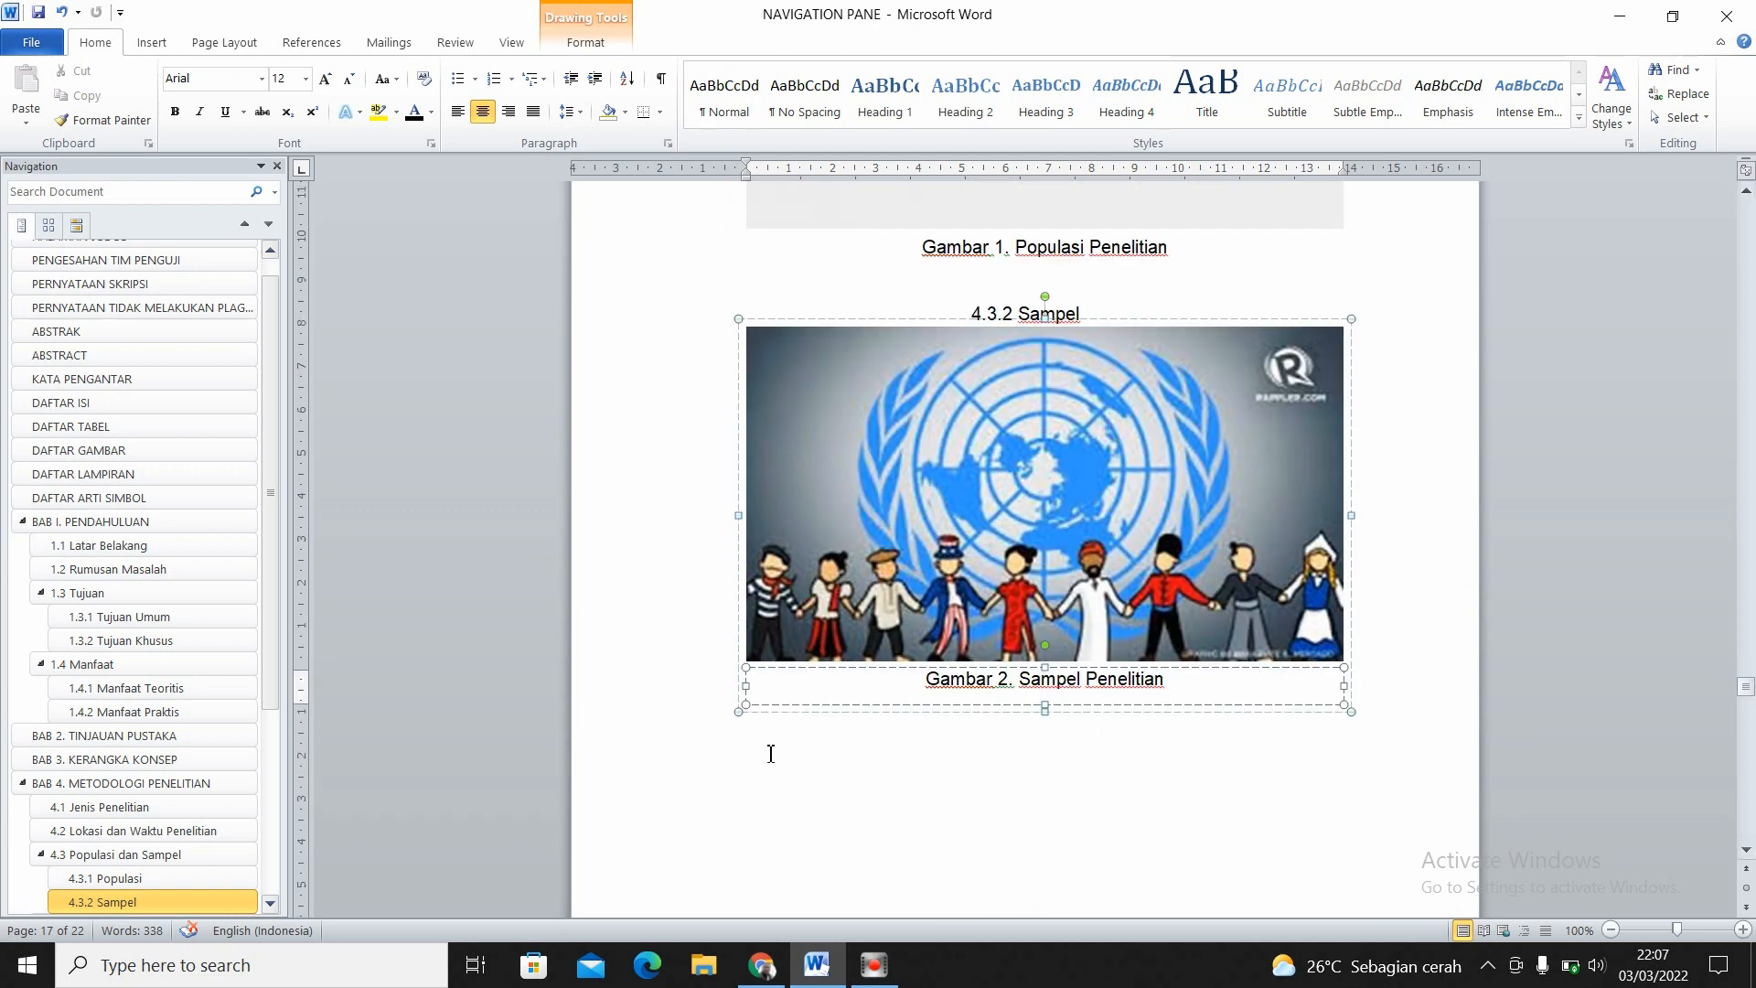
left_click(80, 450)
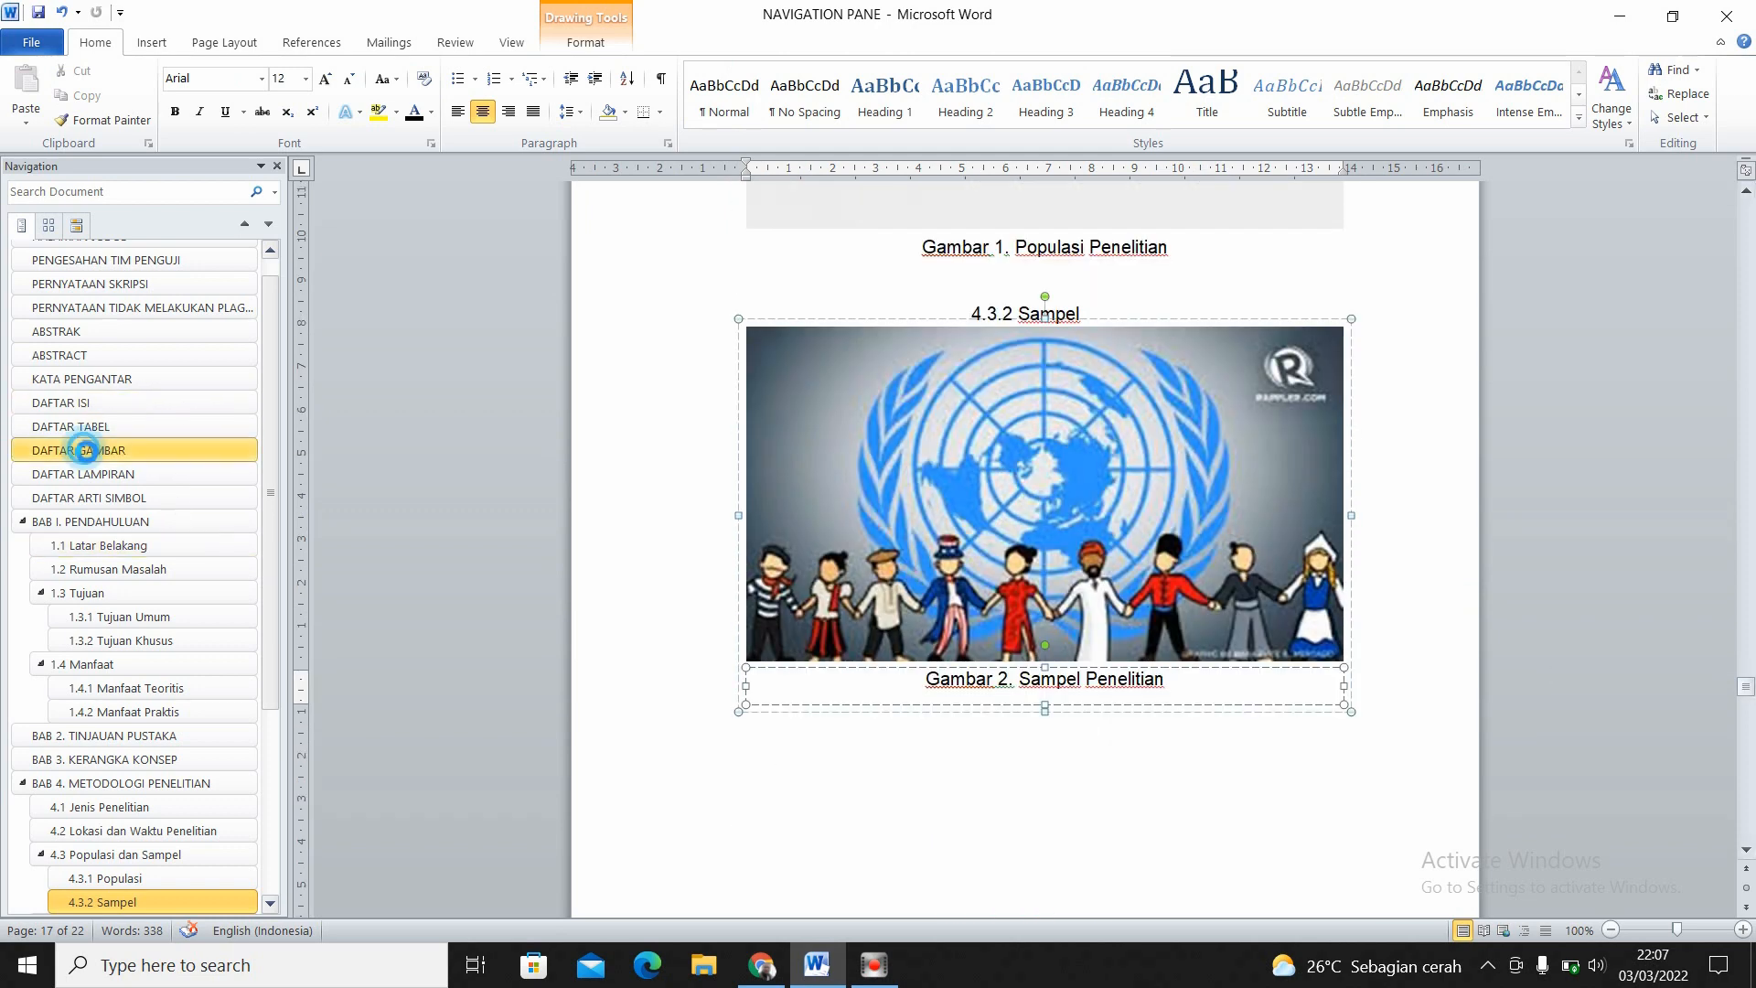
left_click(864, 224, "ctrl")
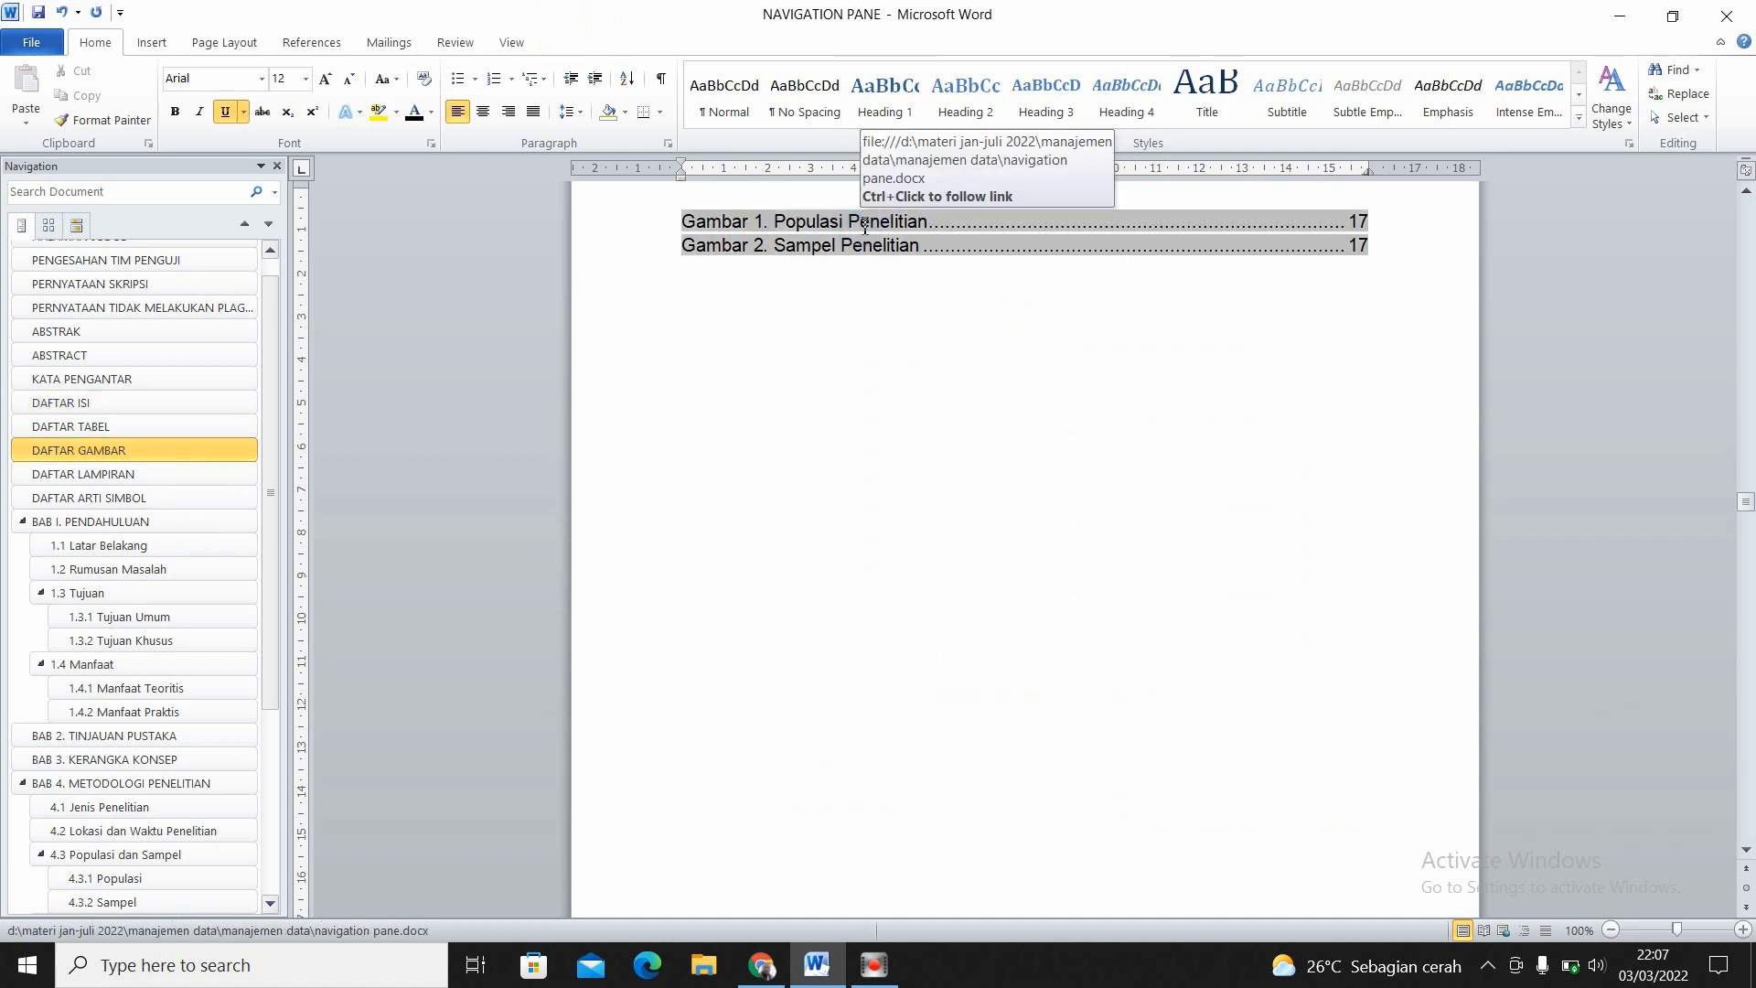
left_click(1369, 700)
- Insert the picture "download (1)" on the empty line below the heading 5.1 Hasil Penelitian
left_click_drag(1746, 684, 1749, 743)
left_click(859, 433)
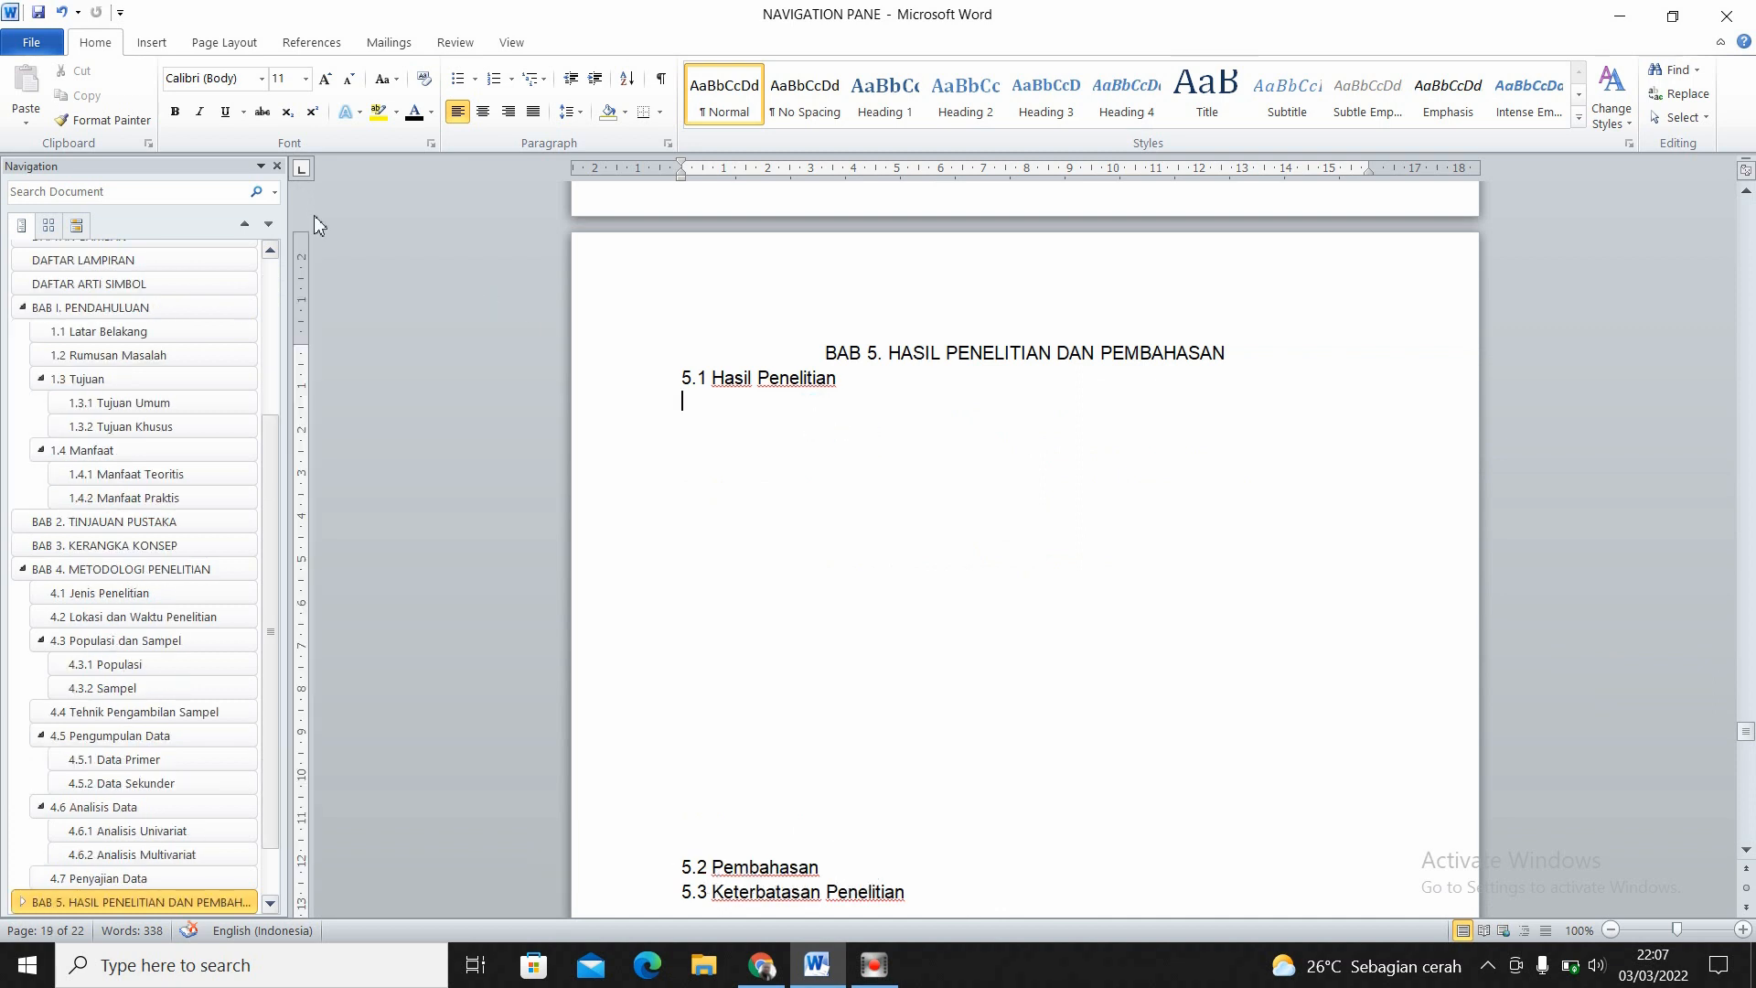
left_click(152, 43)
left_click(224, 90)
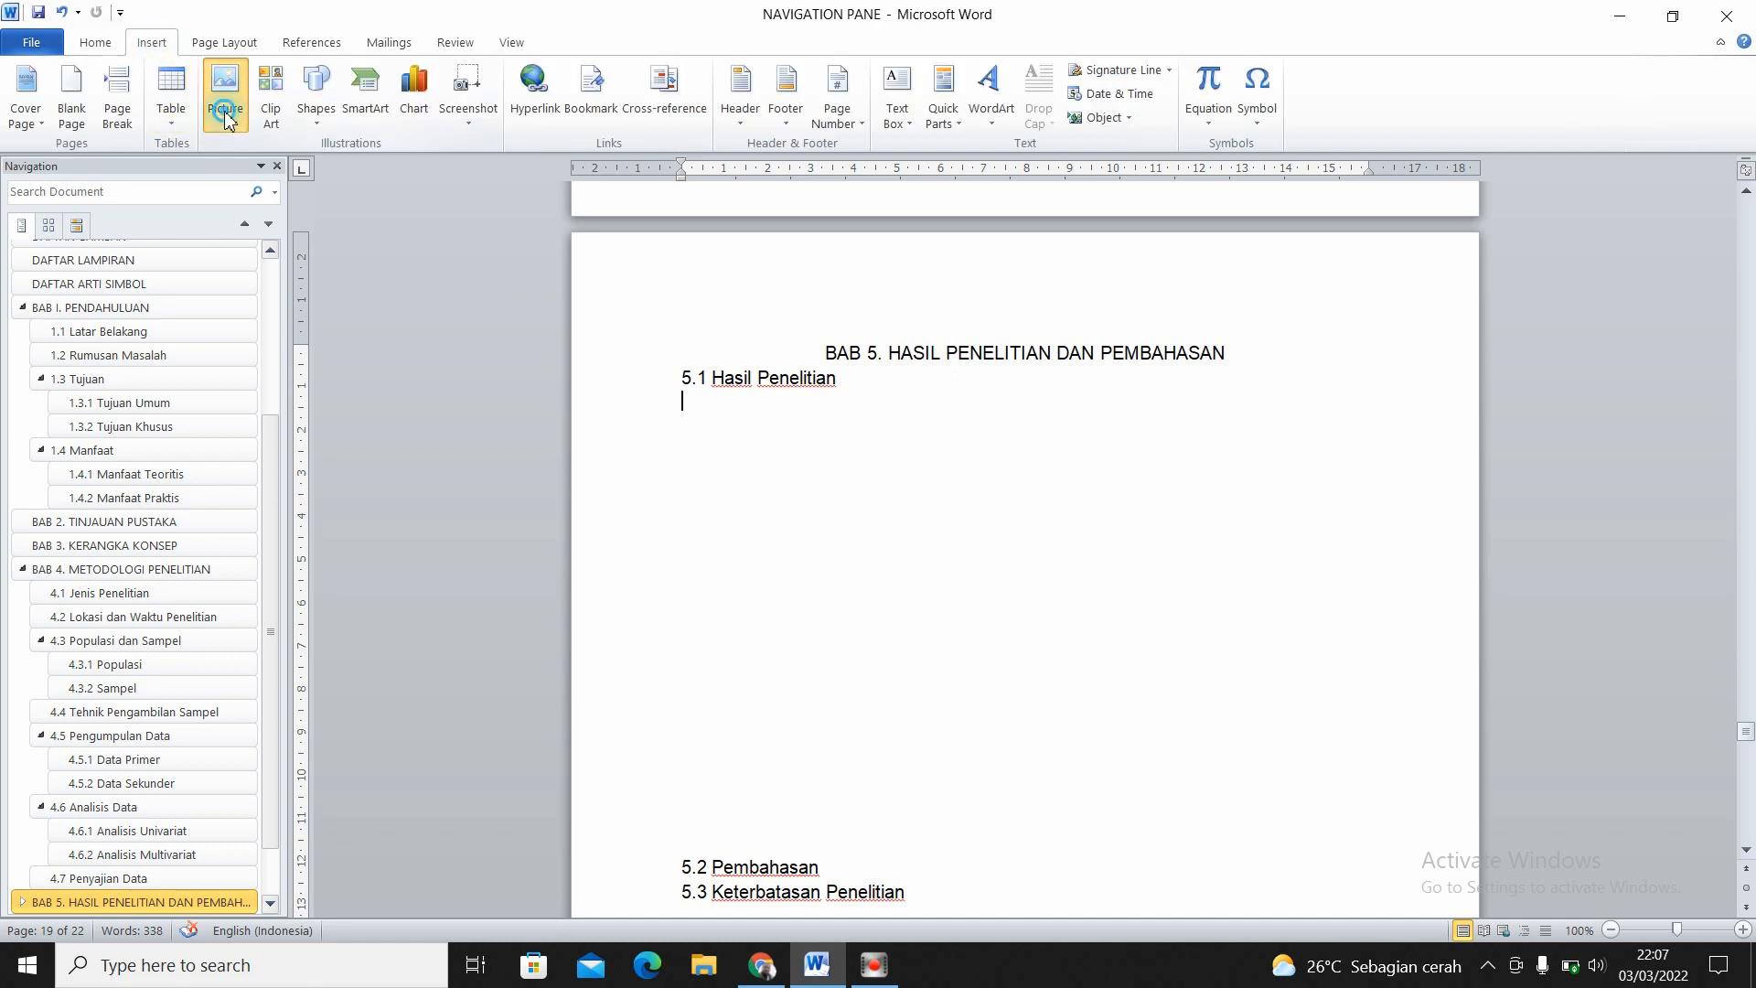
left_click(264, 388)
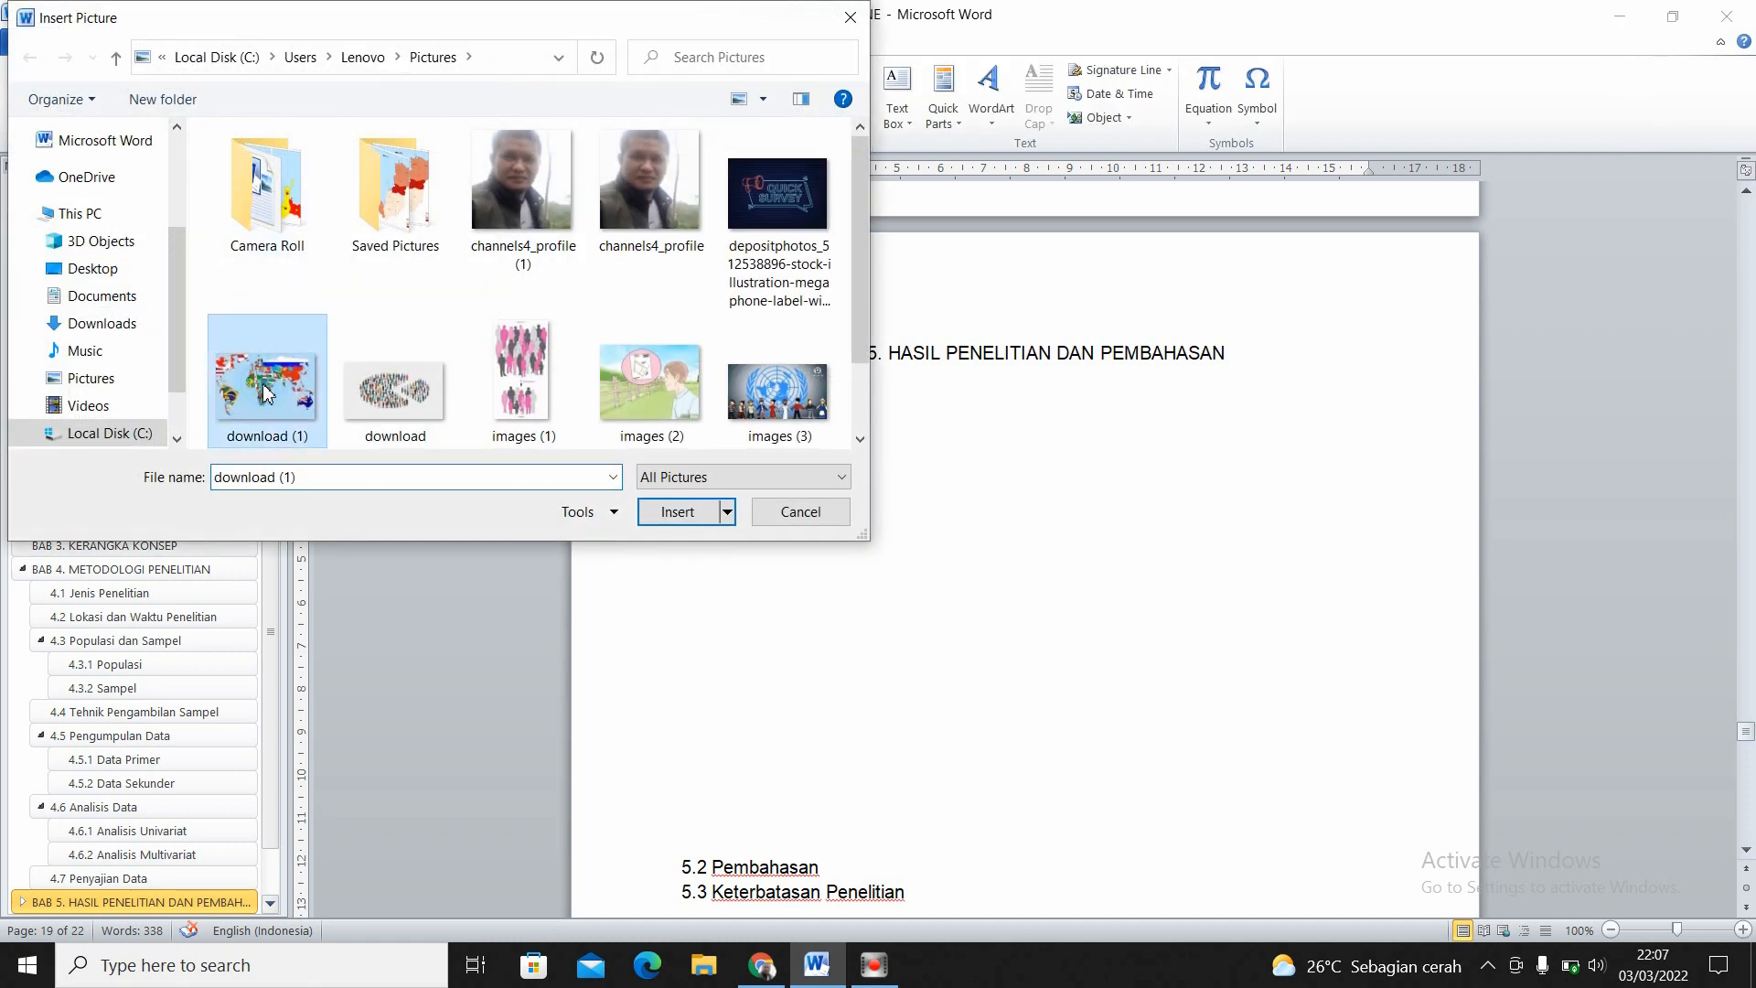
left_click(664, 518)
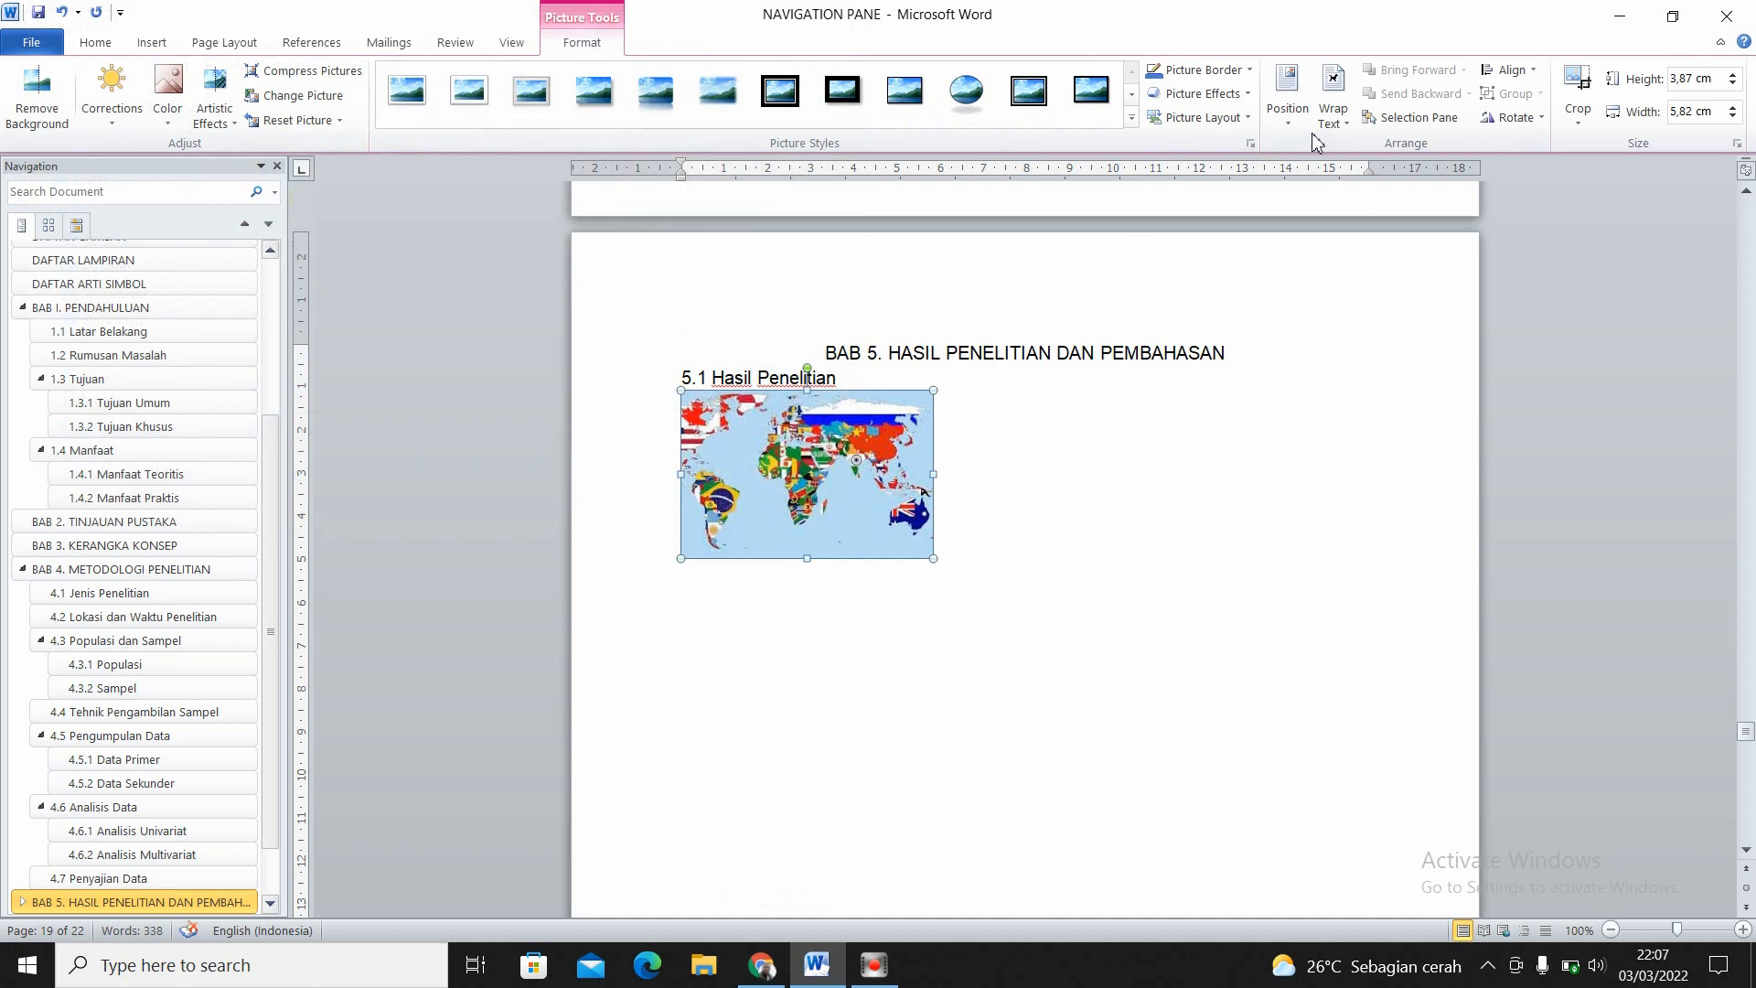
- Set the map picture's wrapping to Behind Text, then enlarge it to about 9.03 by 13.57 cm and centre it roughly under the chapter title
left_click(1335, 116)
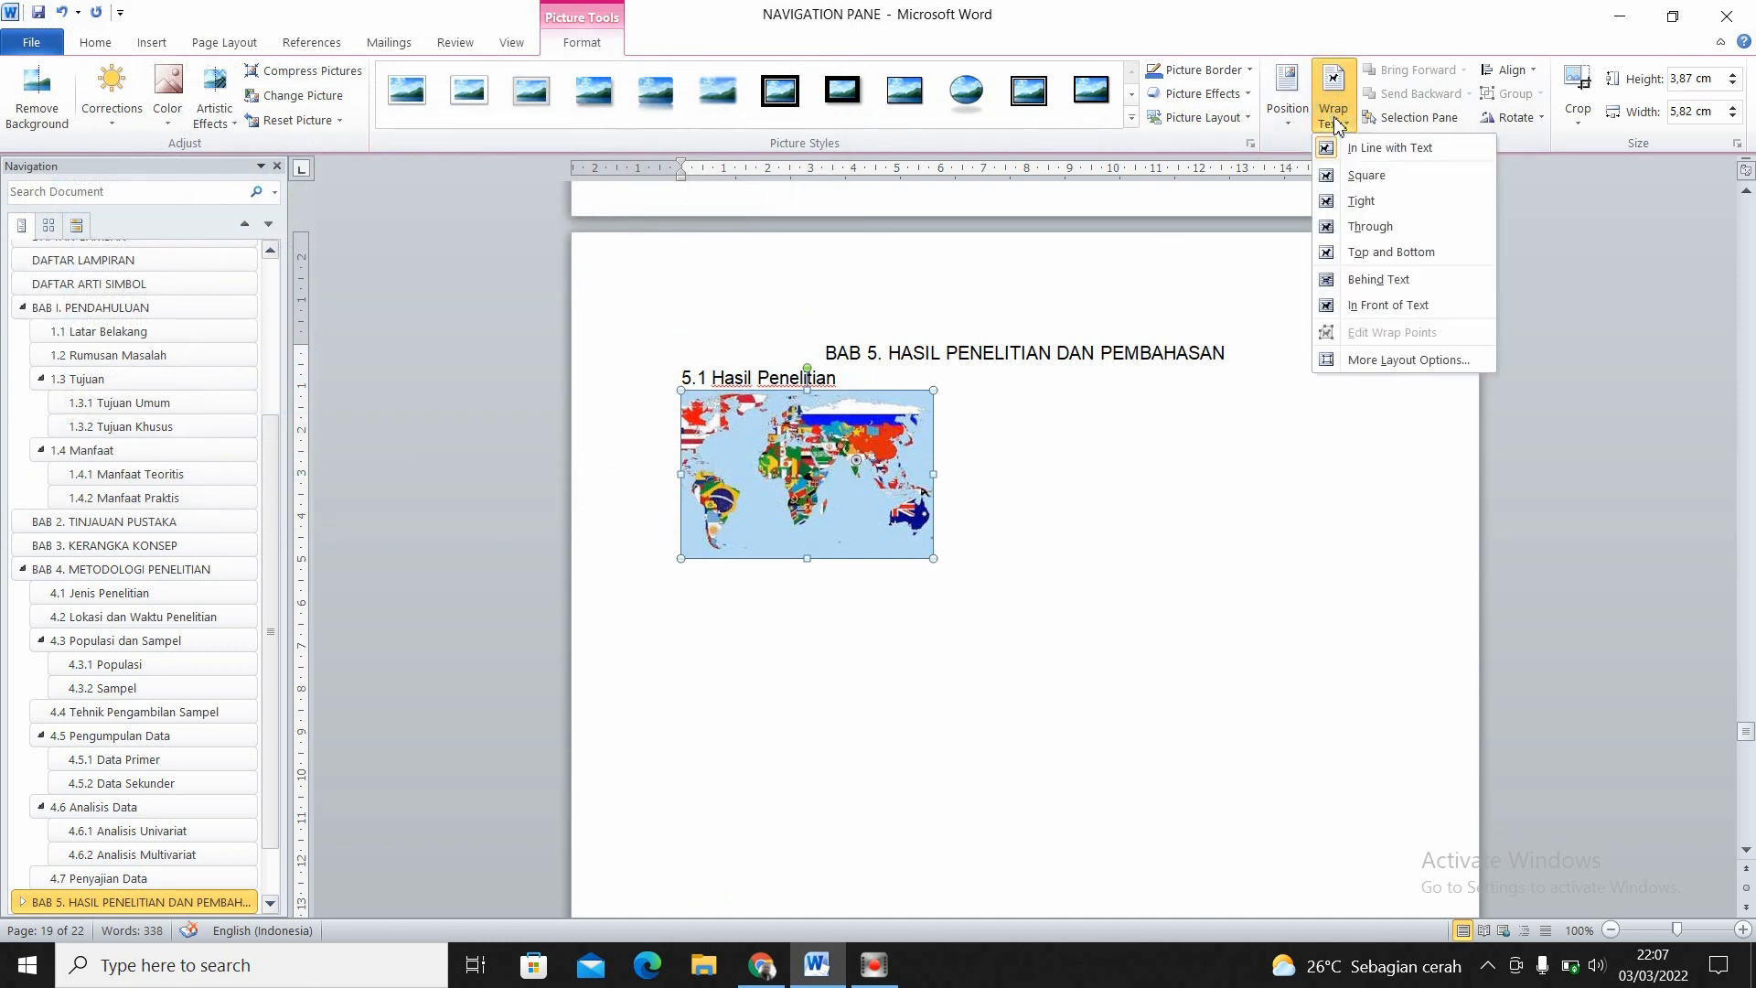
left_click(1369, 282)
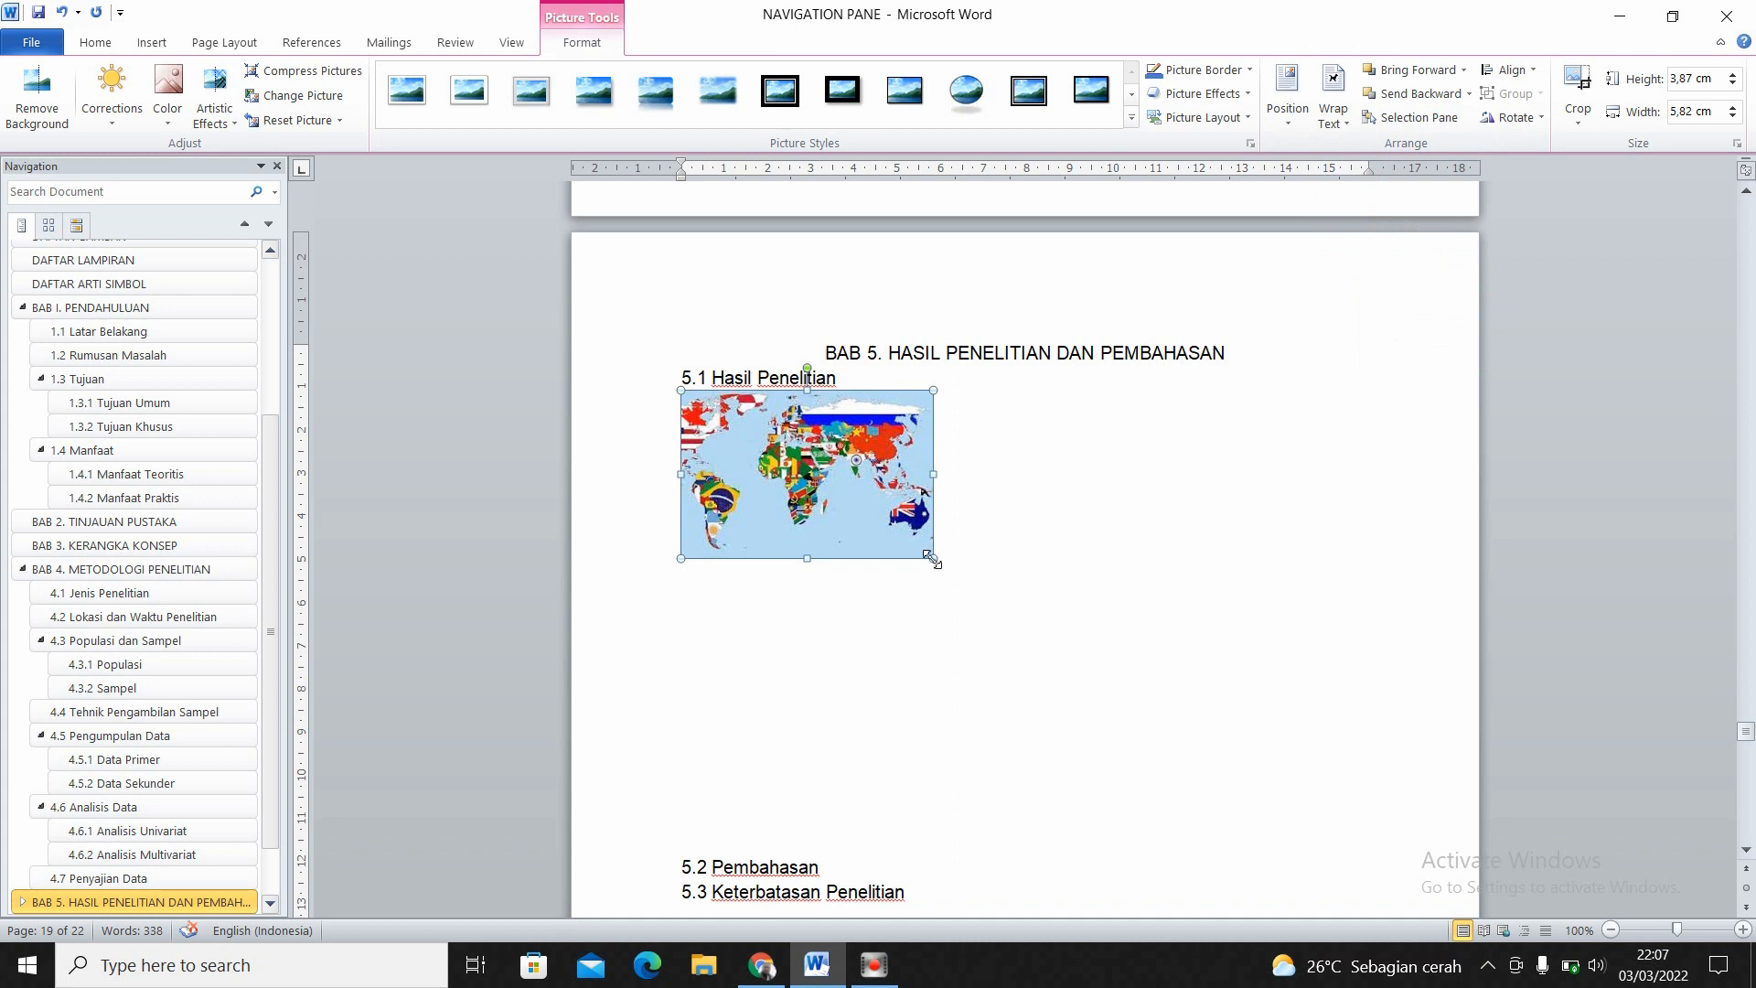
left_click_drag(931, 557, 1270, 601)
left_click_drag(1029, 545, 1111, 546)
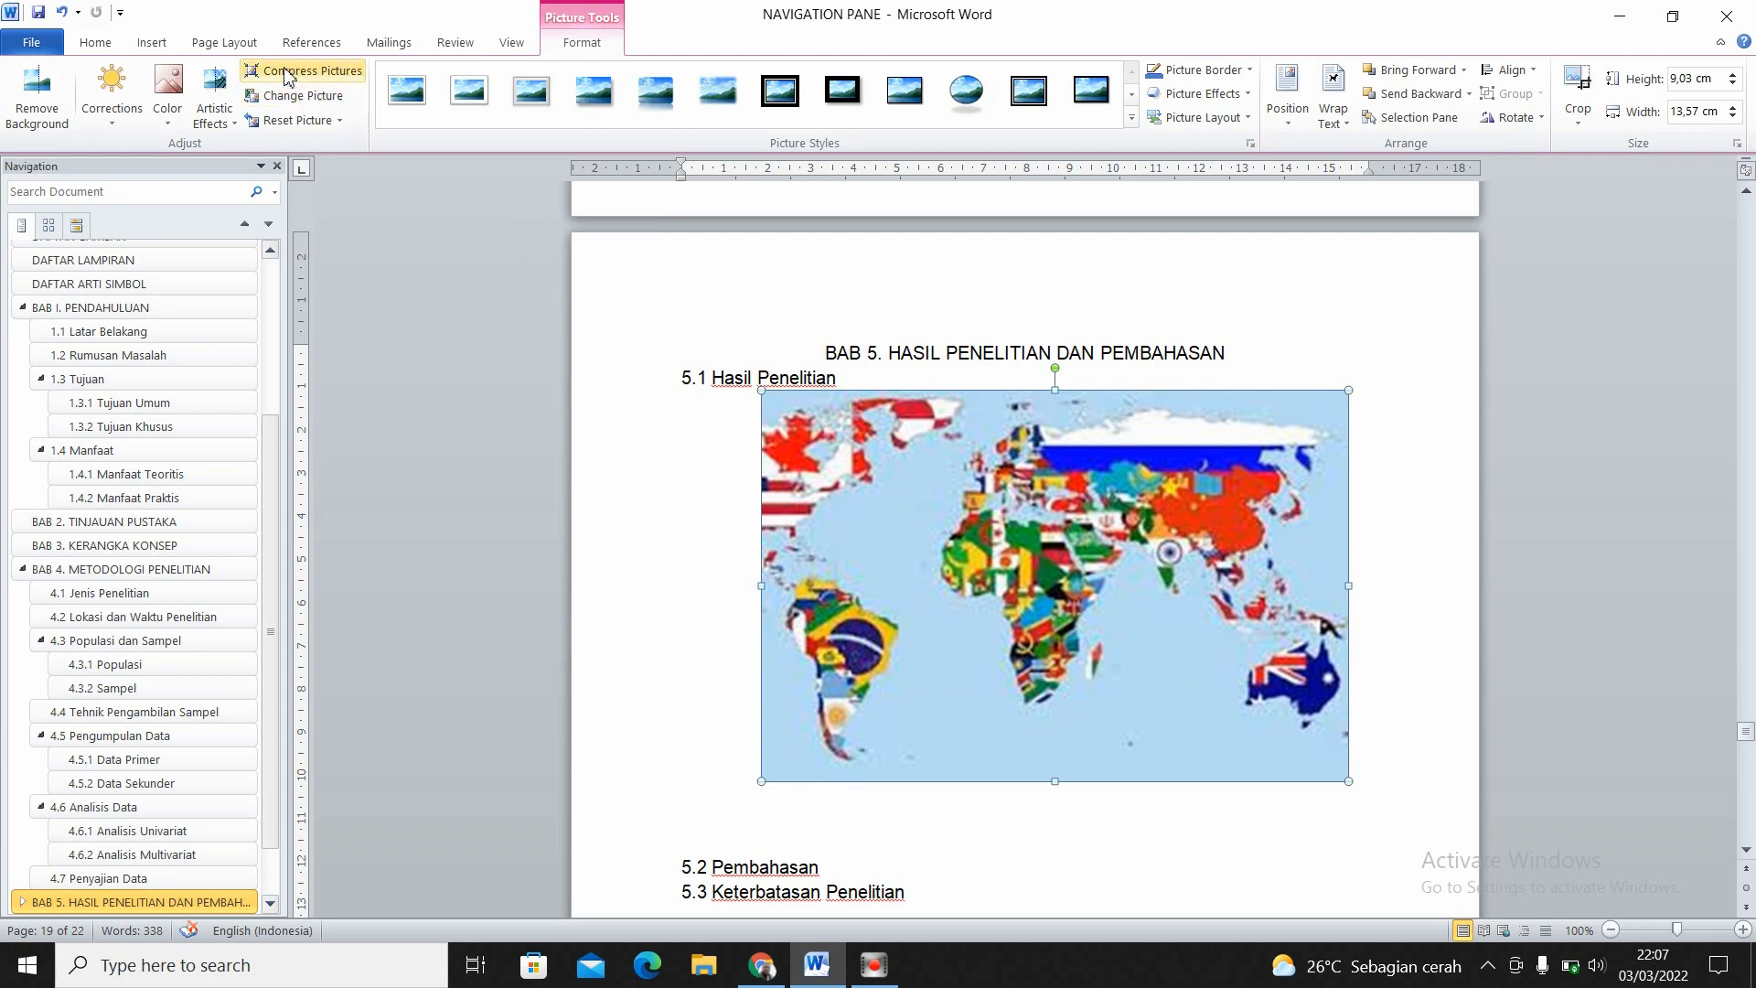
- Add the caption "Gambar 3. Lokasi Penelitian" below the map picture
left_click(323, 51)
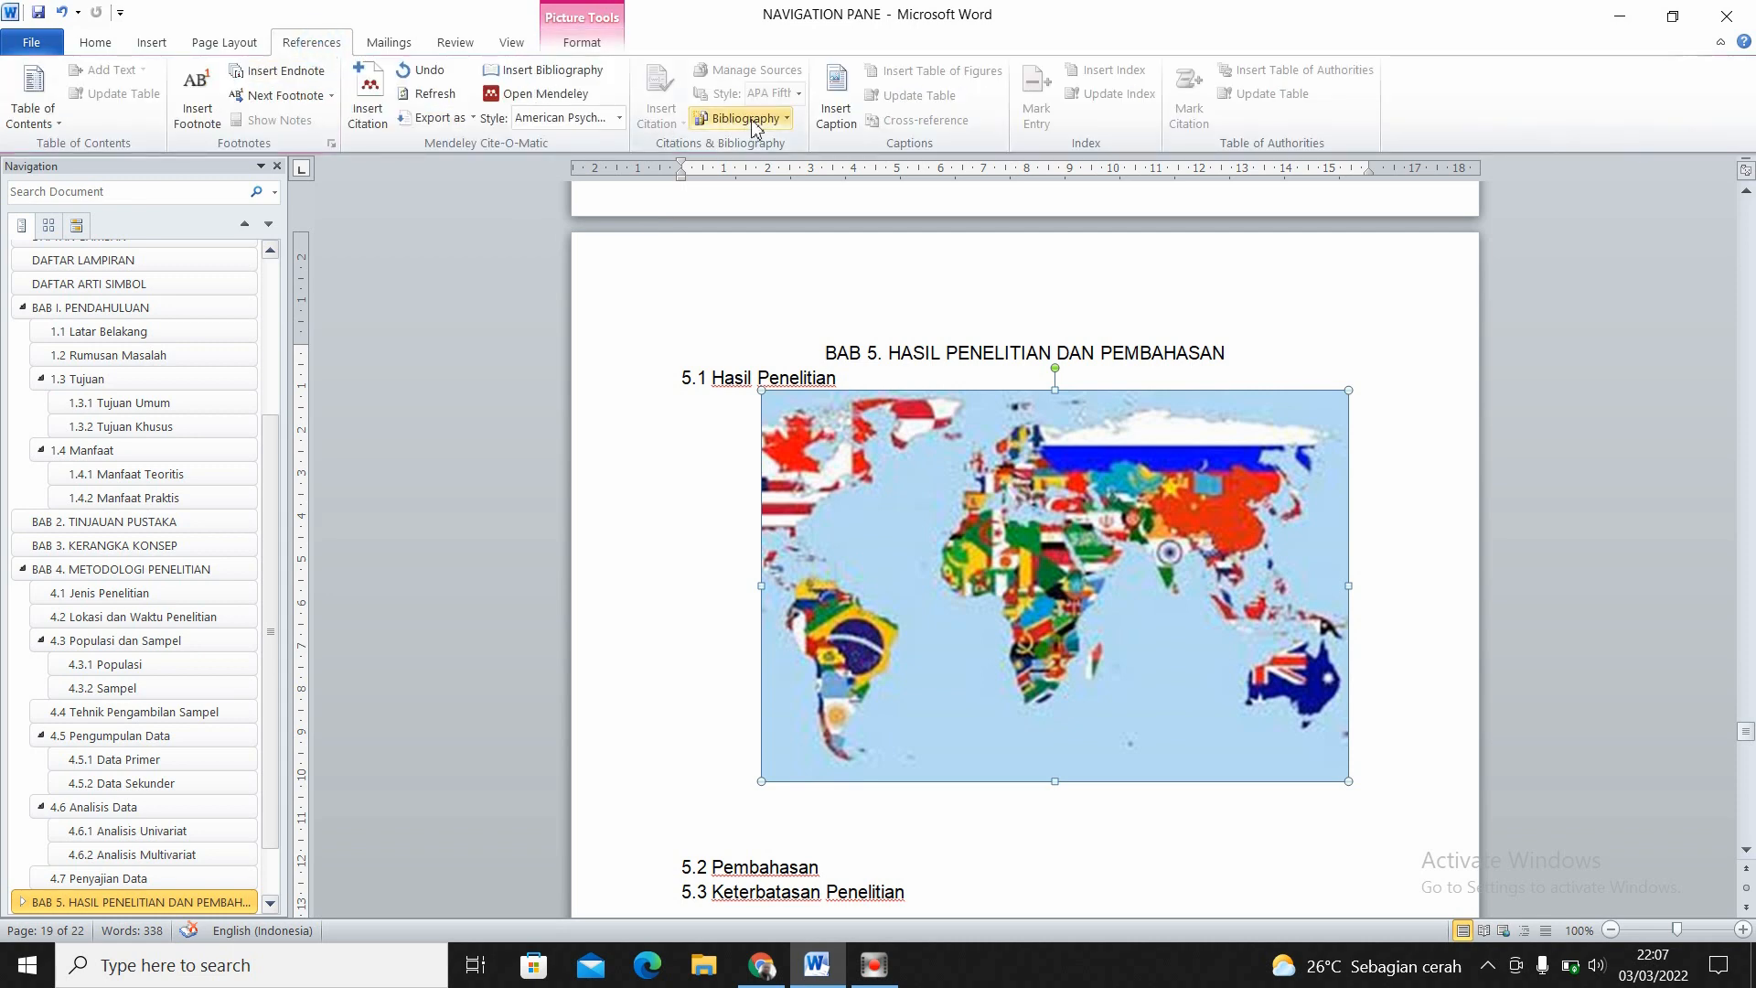
left_click(845, 128)
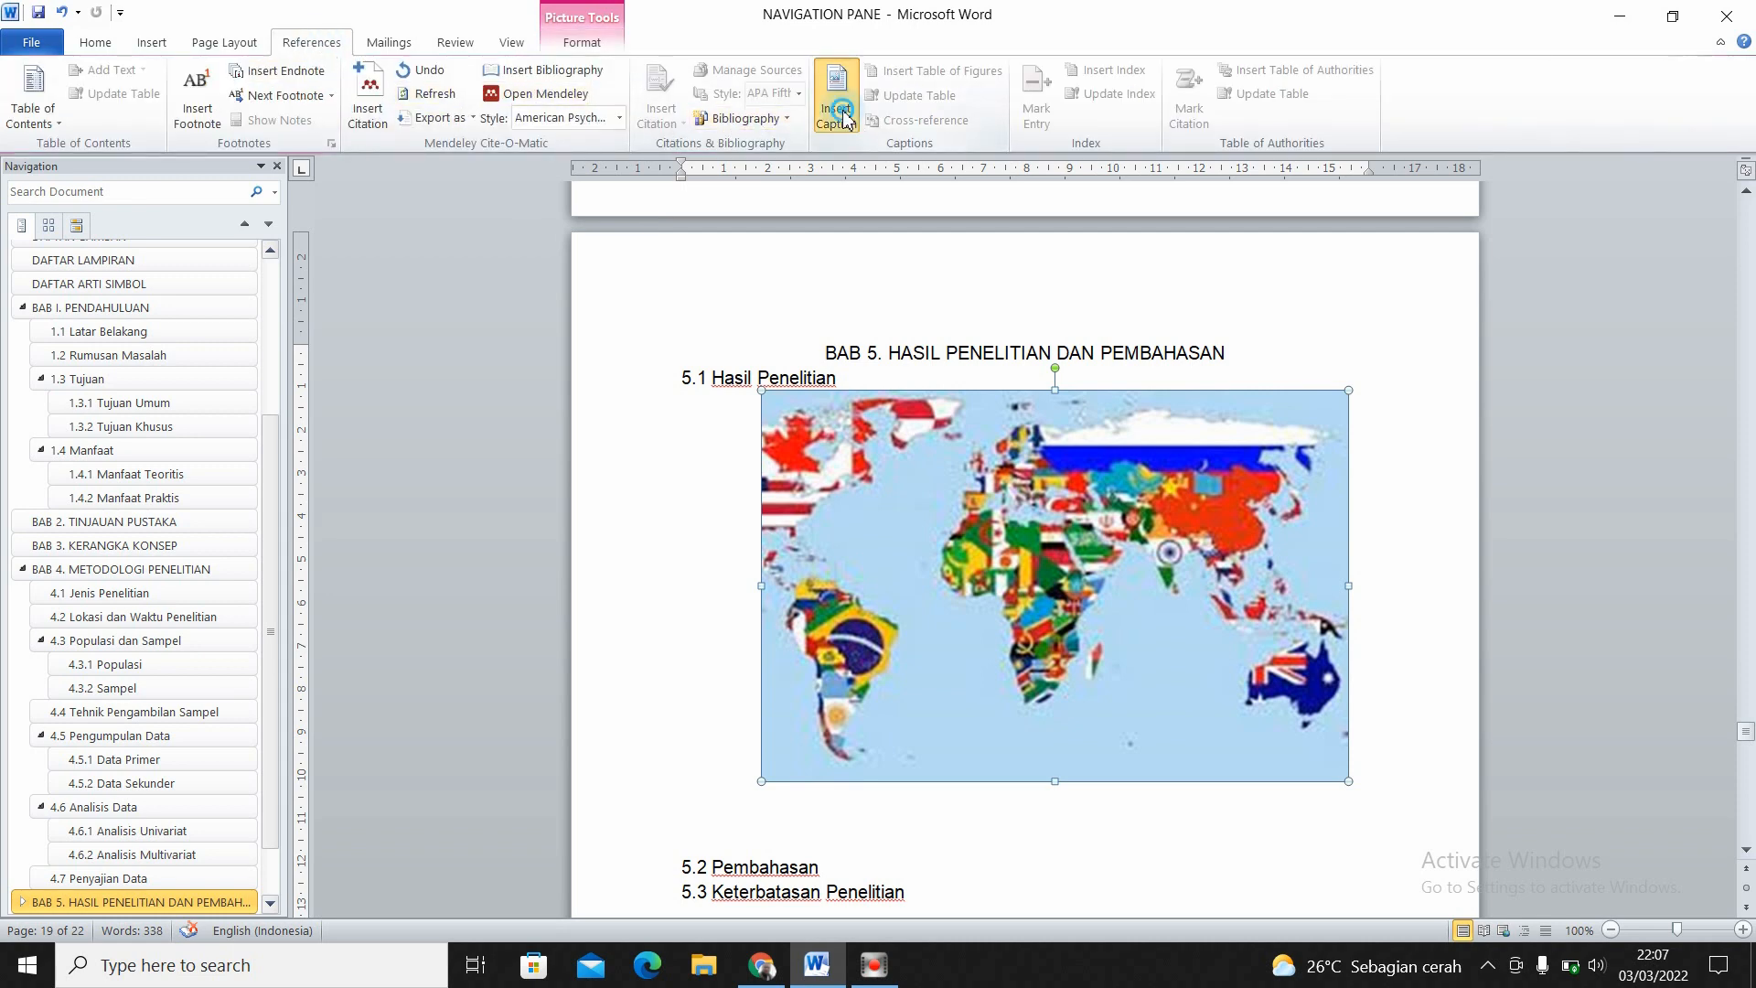
left_click(895, 427)
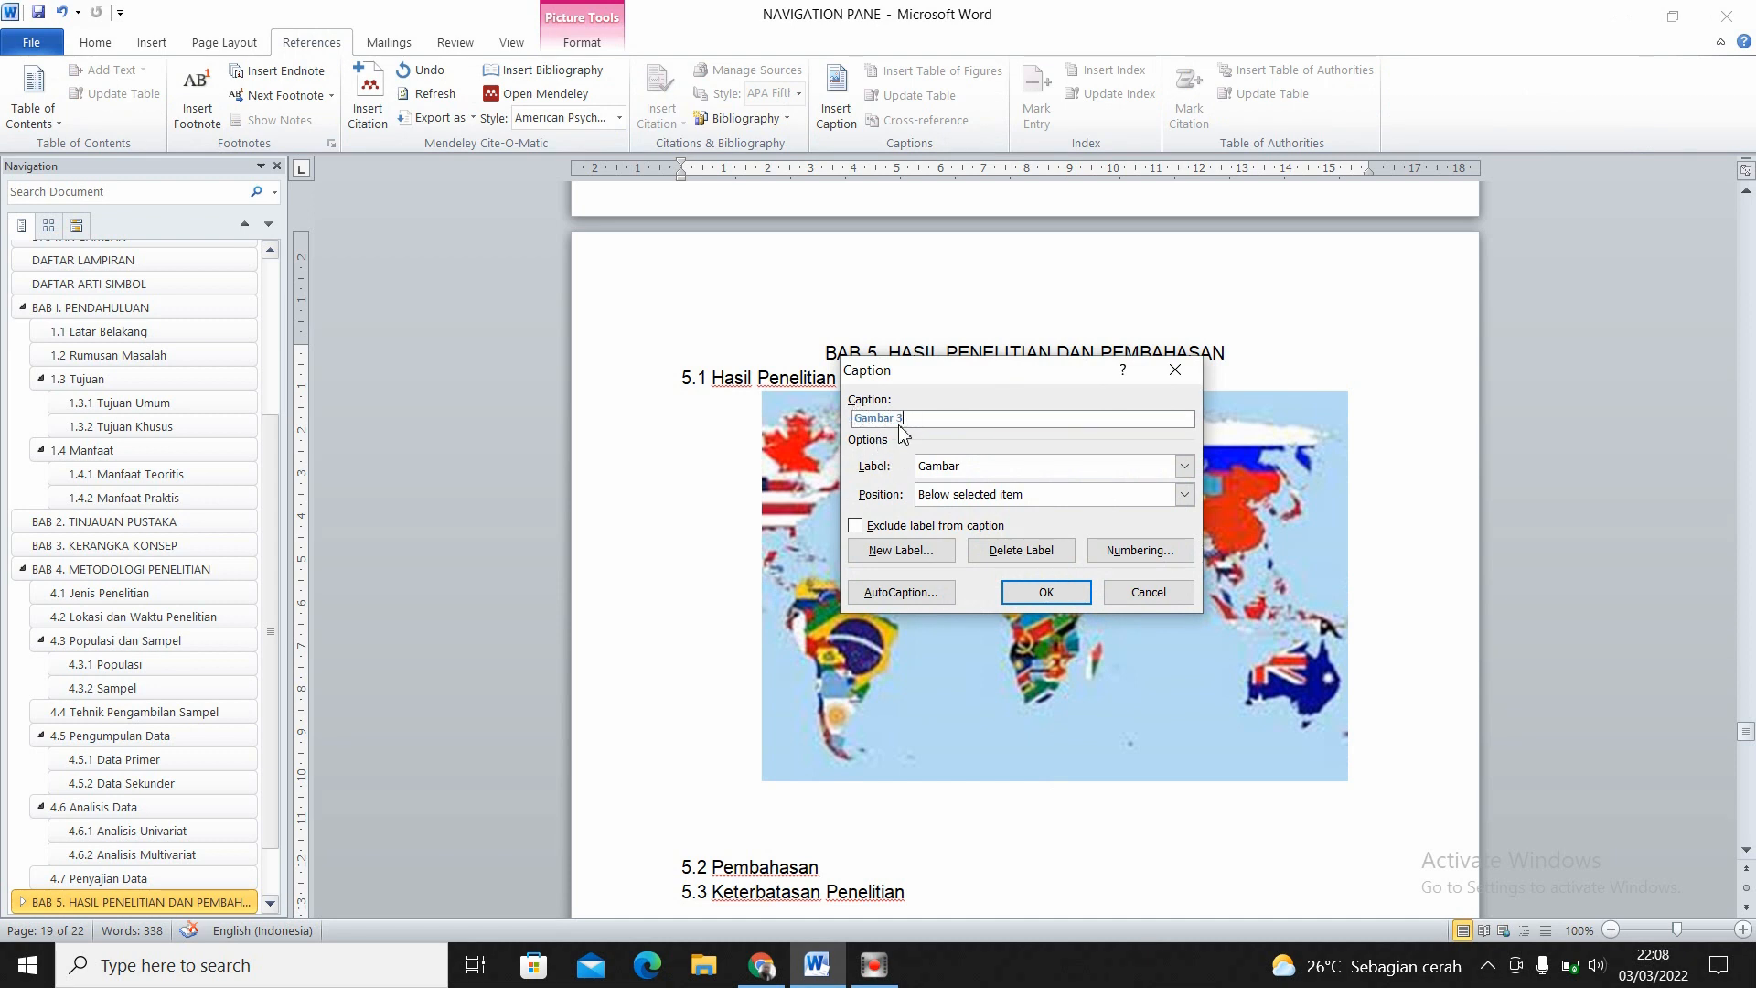
type(". Lokasi Penelitian")
left_click(1044, 594)
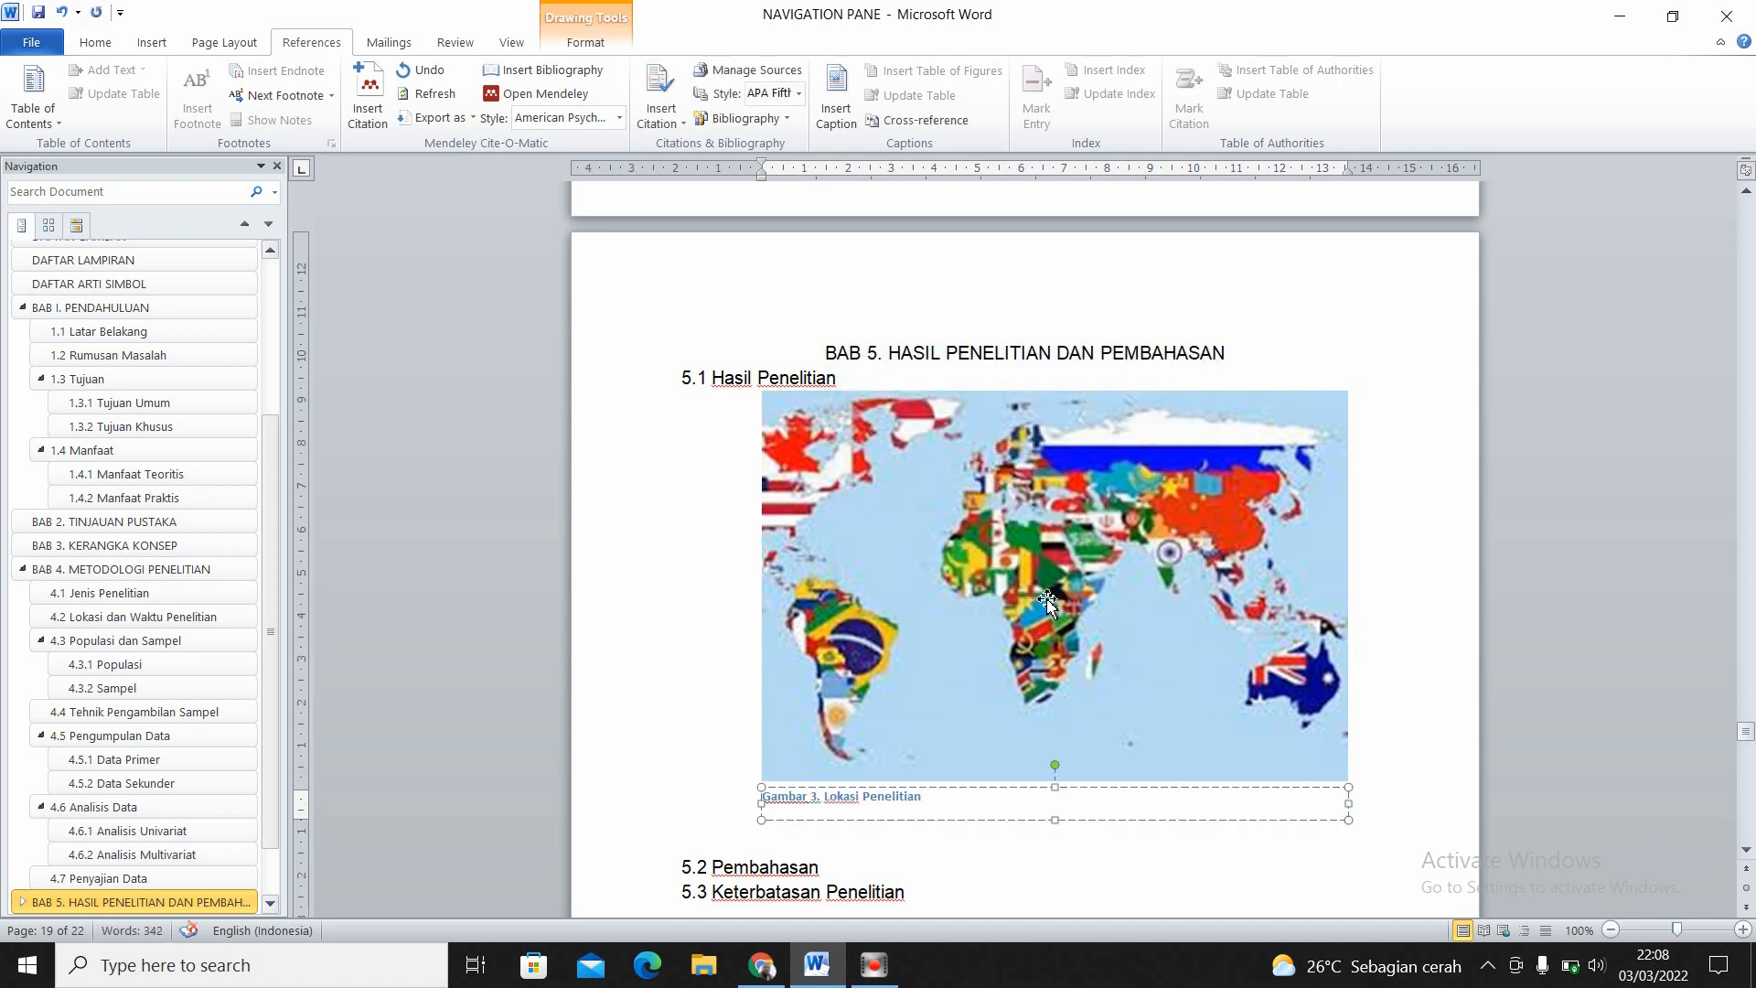
- Centre the whole Gambar 3 caption and set its font to 12-point Arial
key("shift+Left")
key("shift+Left")
key("shift+Left")
key("shift+Left")
key("shift+Left")
key("shift+Left")
key("shift+Left")
key("shift+Left")
key("shift+Left")
key("shift+Left")
key("shift+Left")
key("shift+Left")
key("shift+Left")
key("shift+Left")
key("shift+Left")
key("shift+Left")
key("shift+Left")
key("shift+Left")
key("shift+Left")
key("shift+Left")
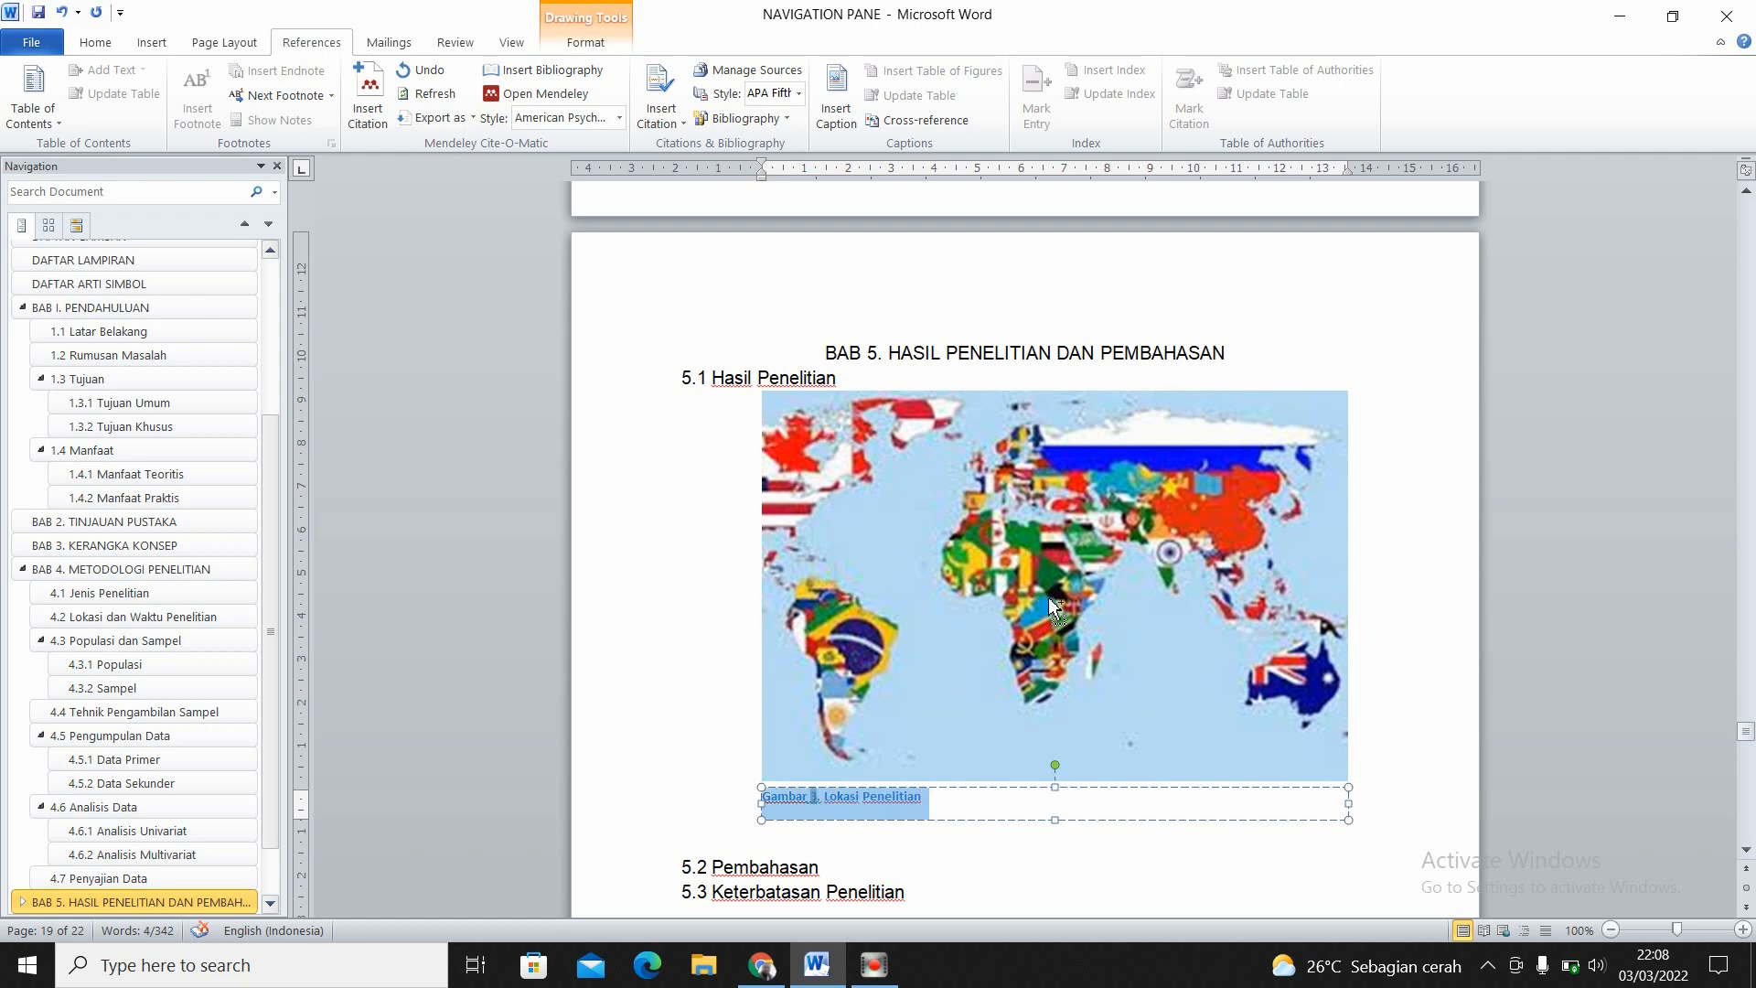
key("ctrl+e")
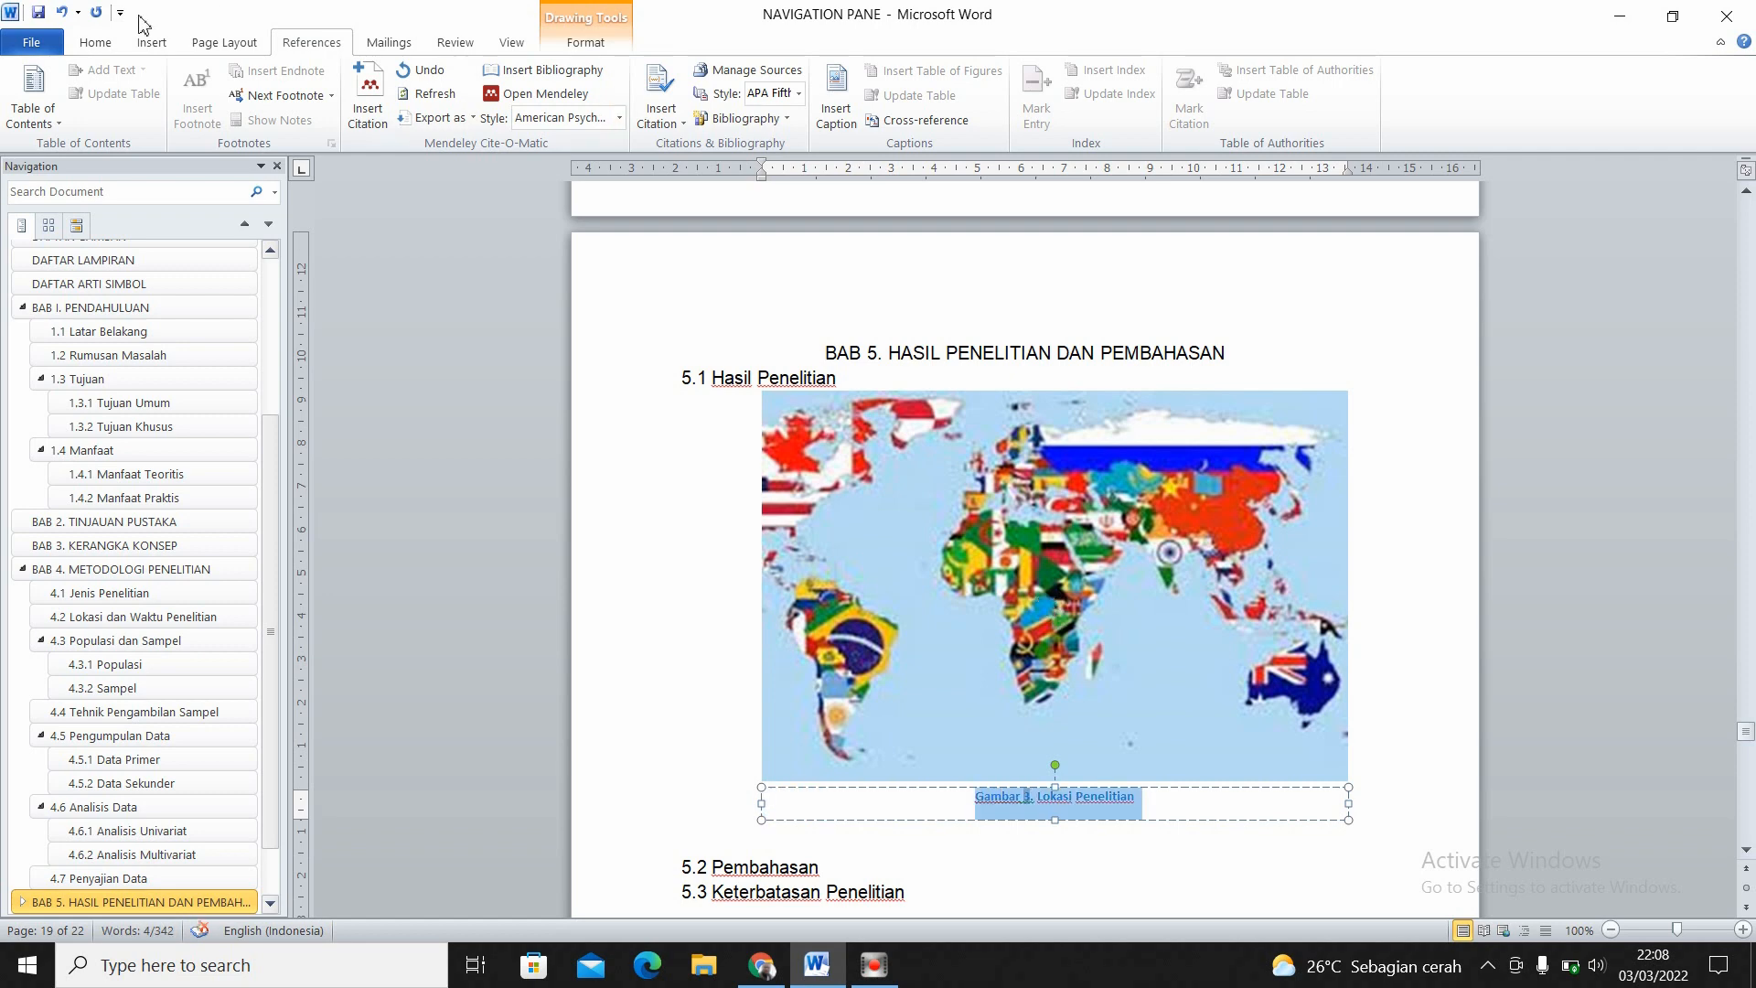
left_click(96, 42)
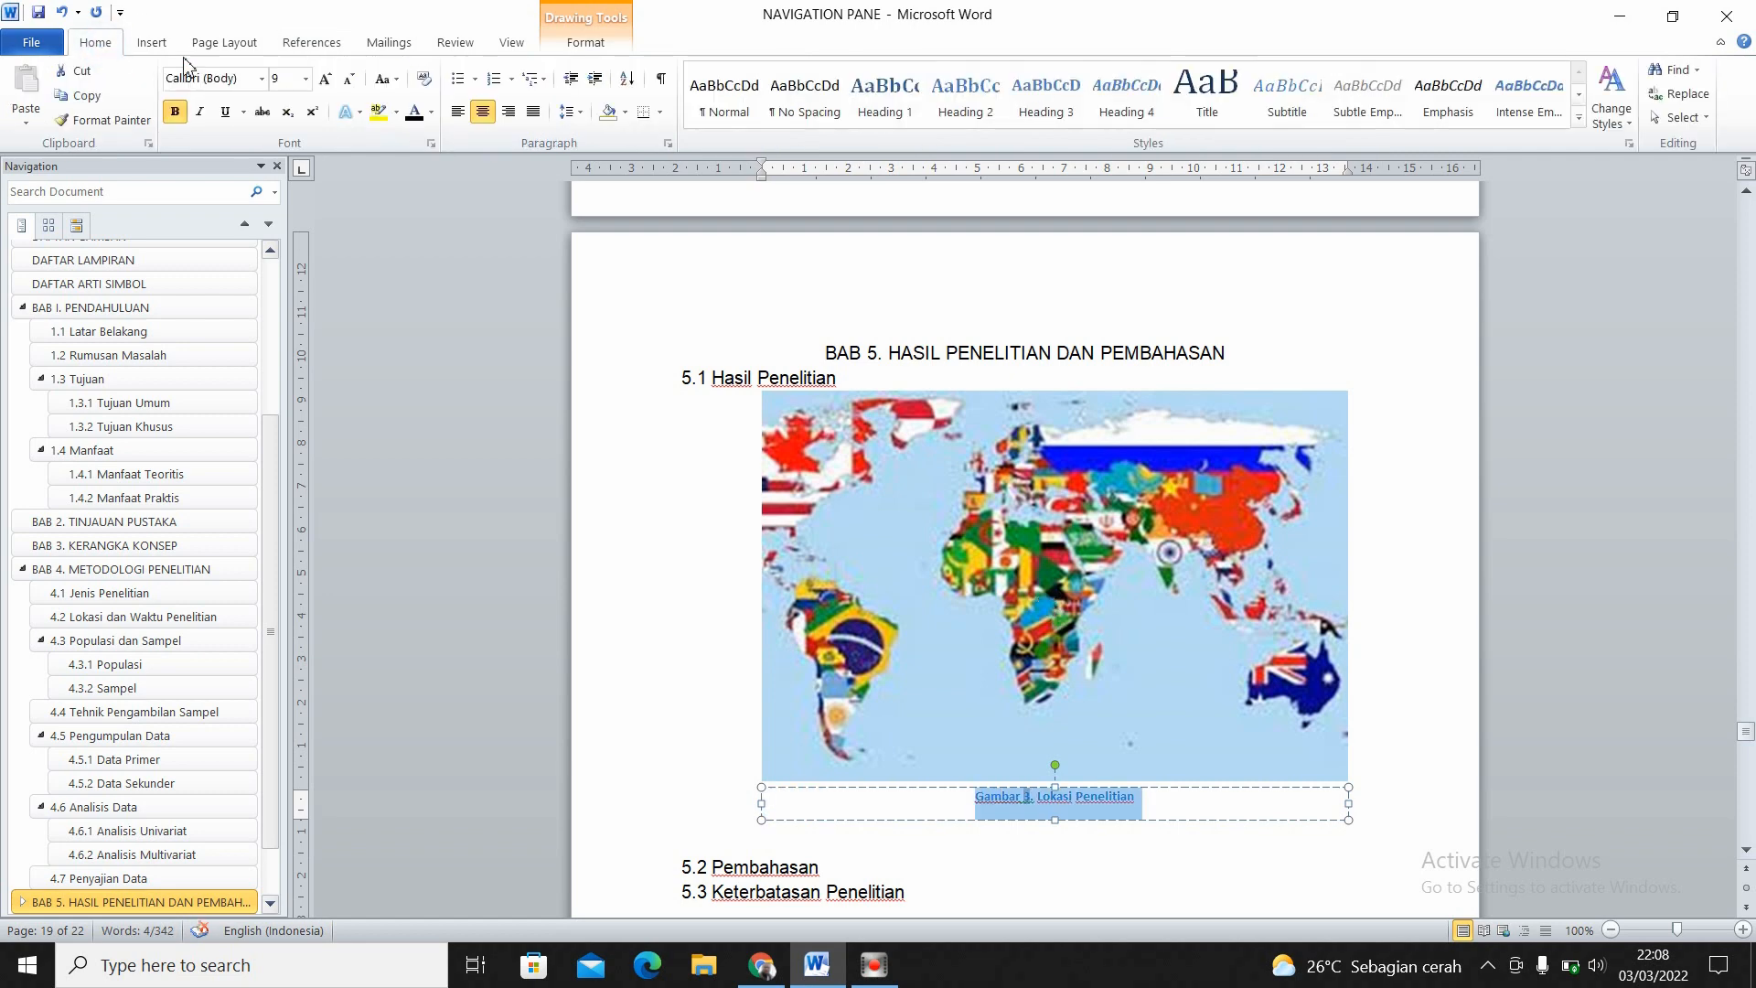
left_click(309, 78)
left_click(280, 178)
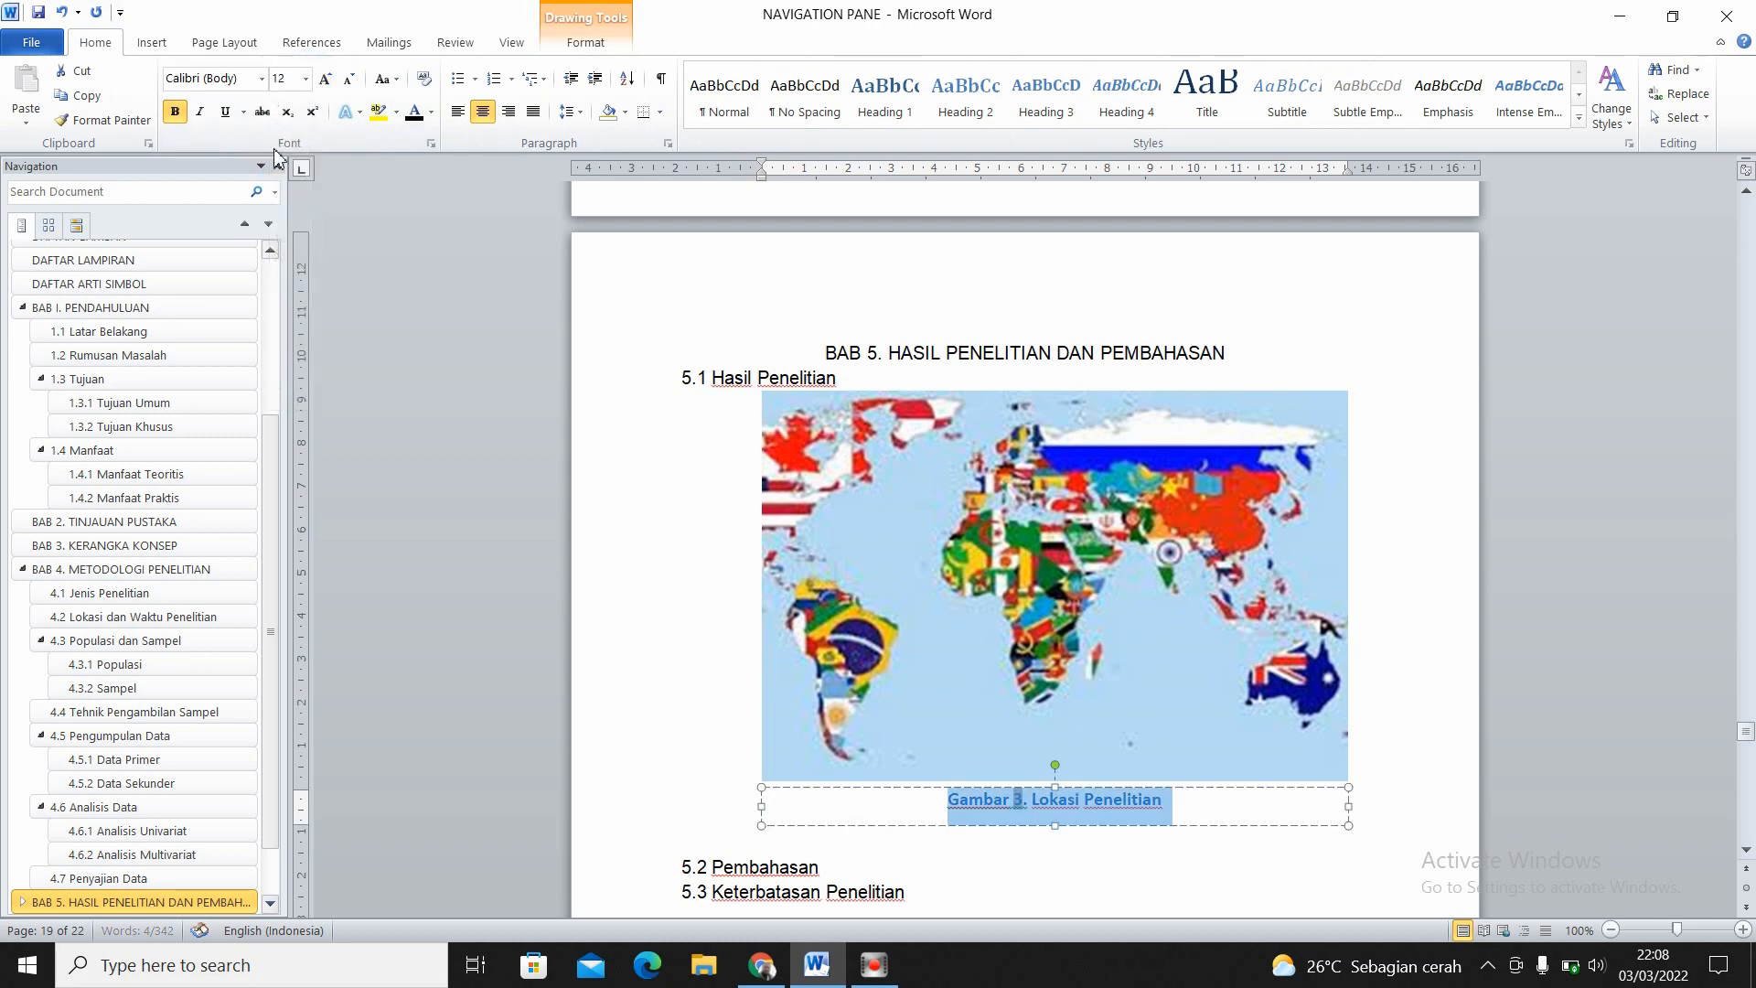
left_click(261, 78)
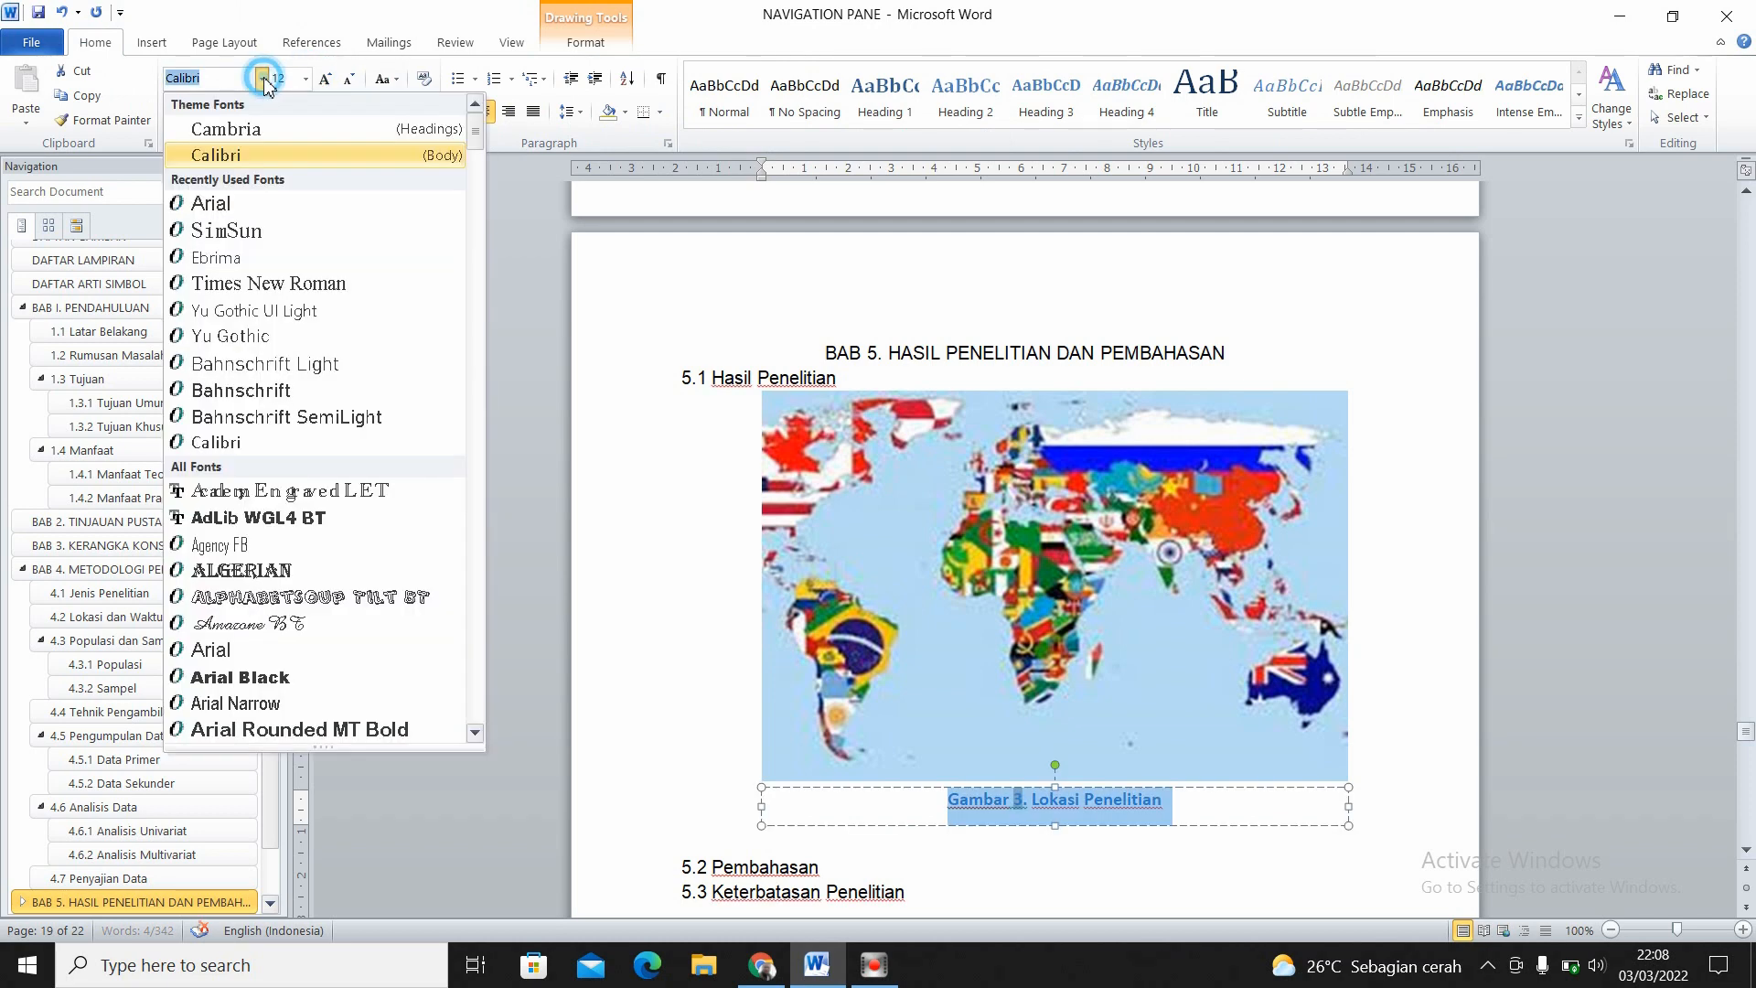
left_click(233, 203)
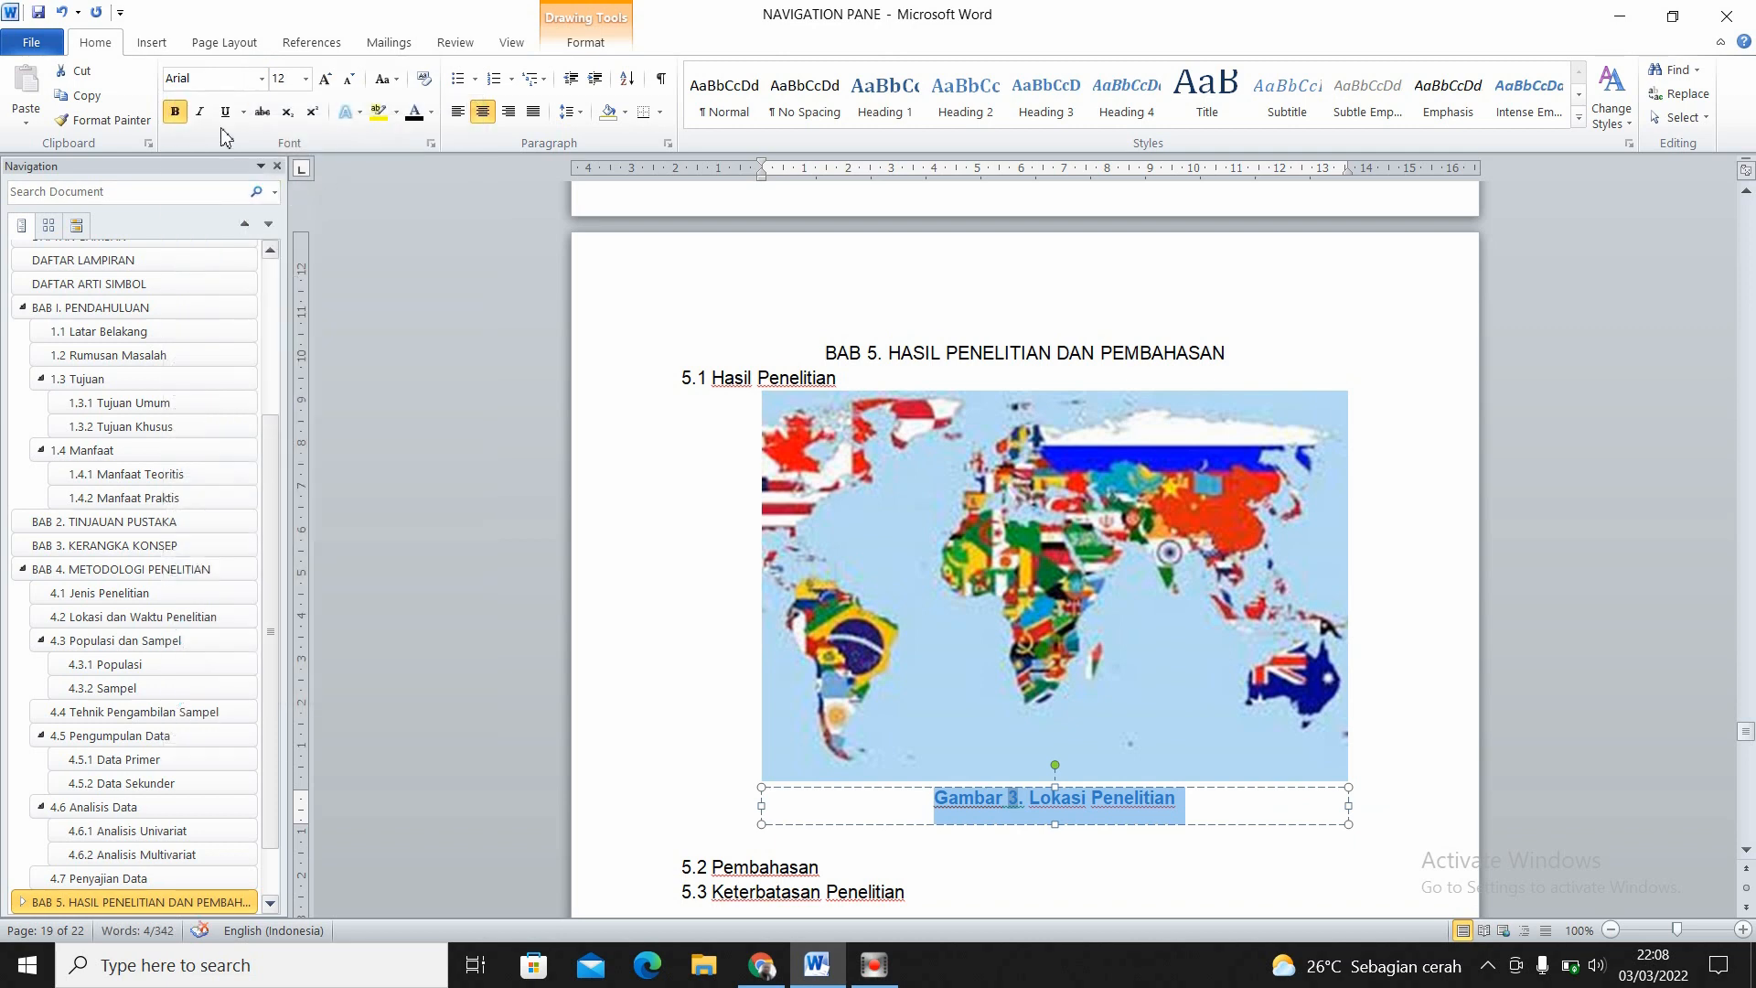
- Remove the bold from the Gambar 3 caption and make its text black
left_click(175, 110)
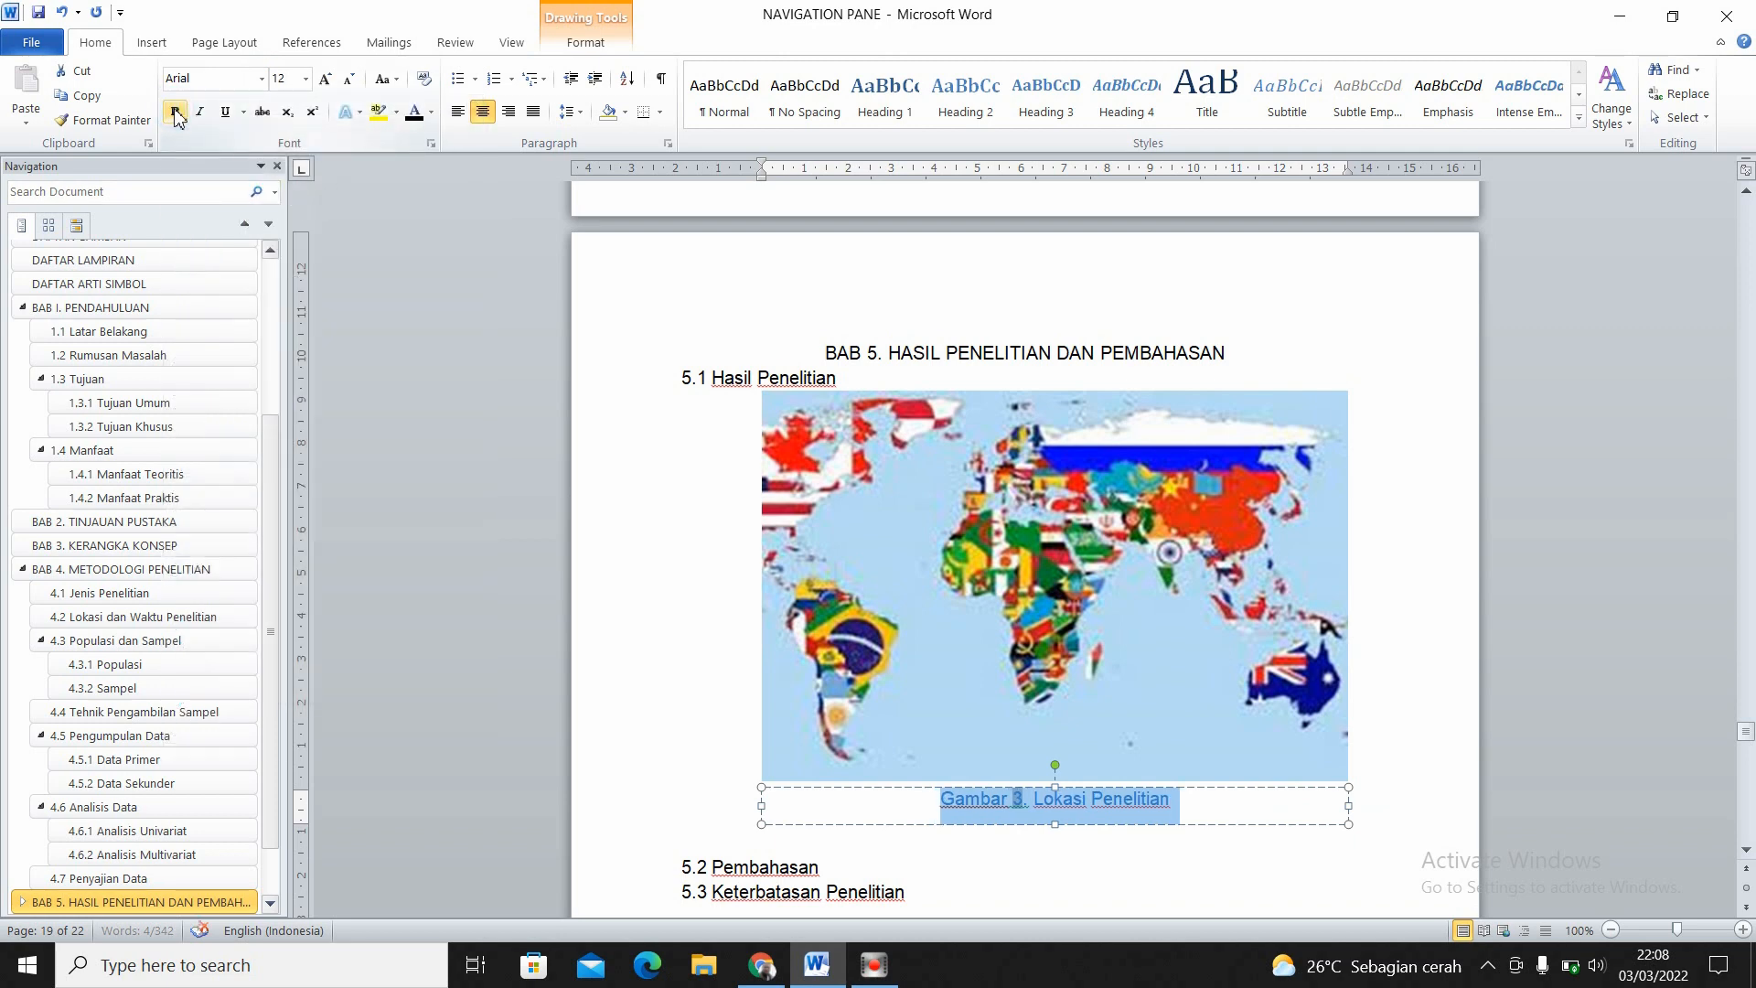
left_click(414, 112)
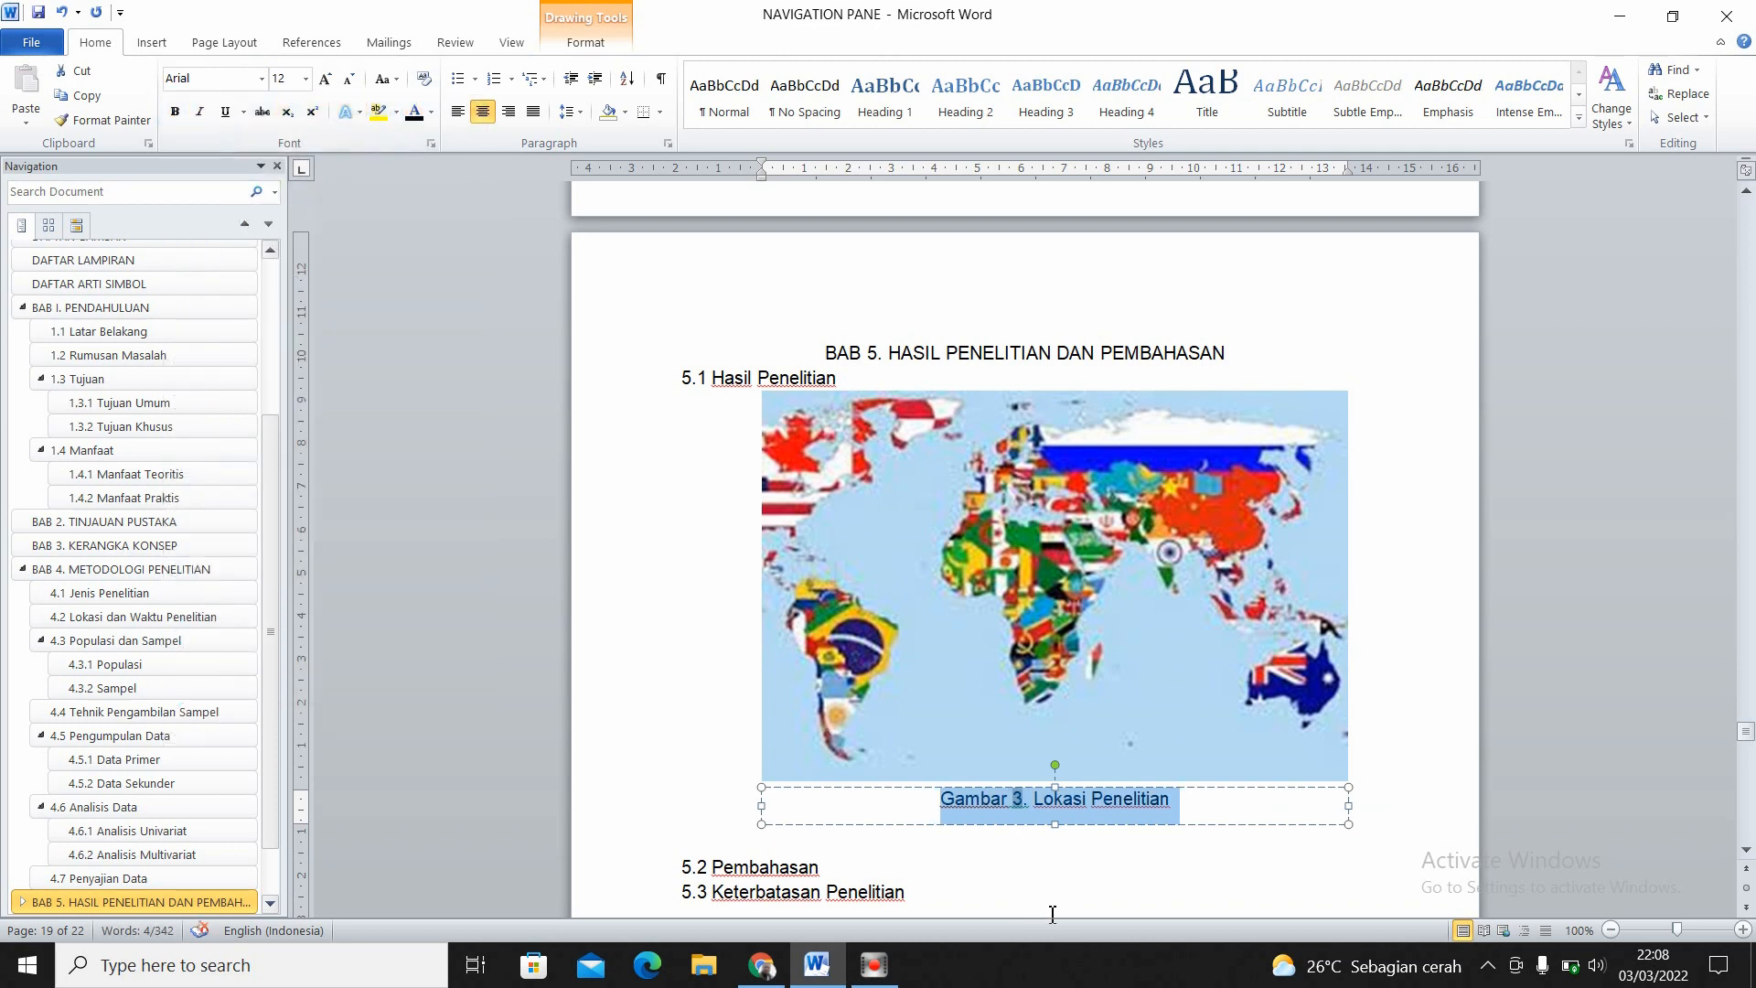
left_click(1066, 871)
left_click(1057, 797)
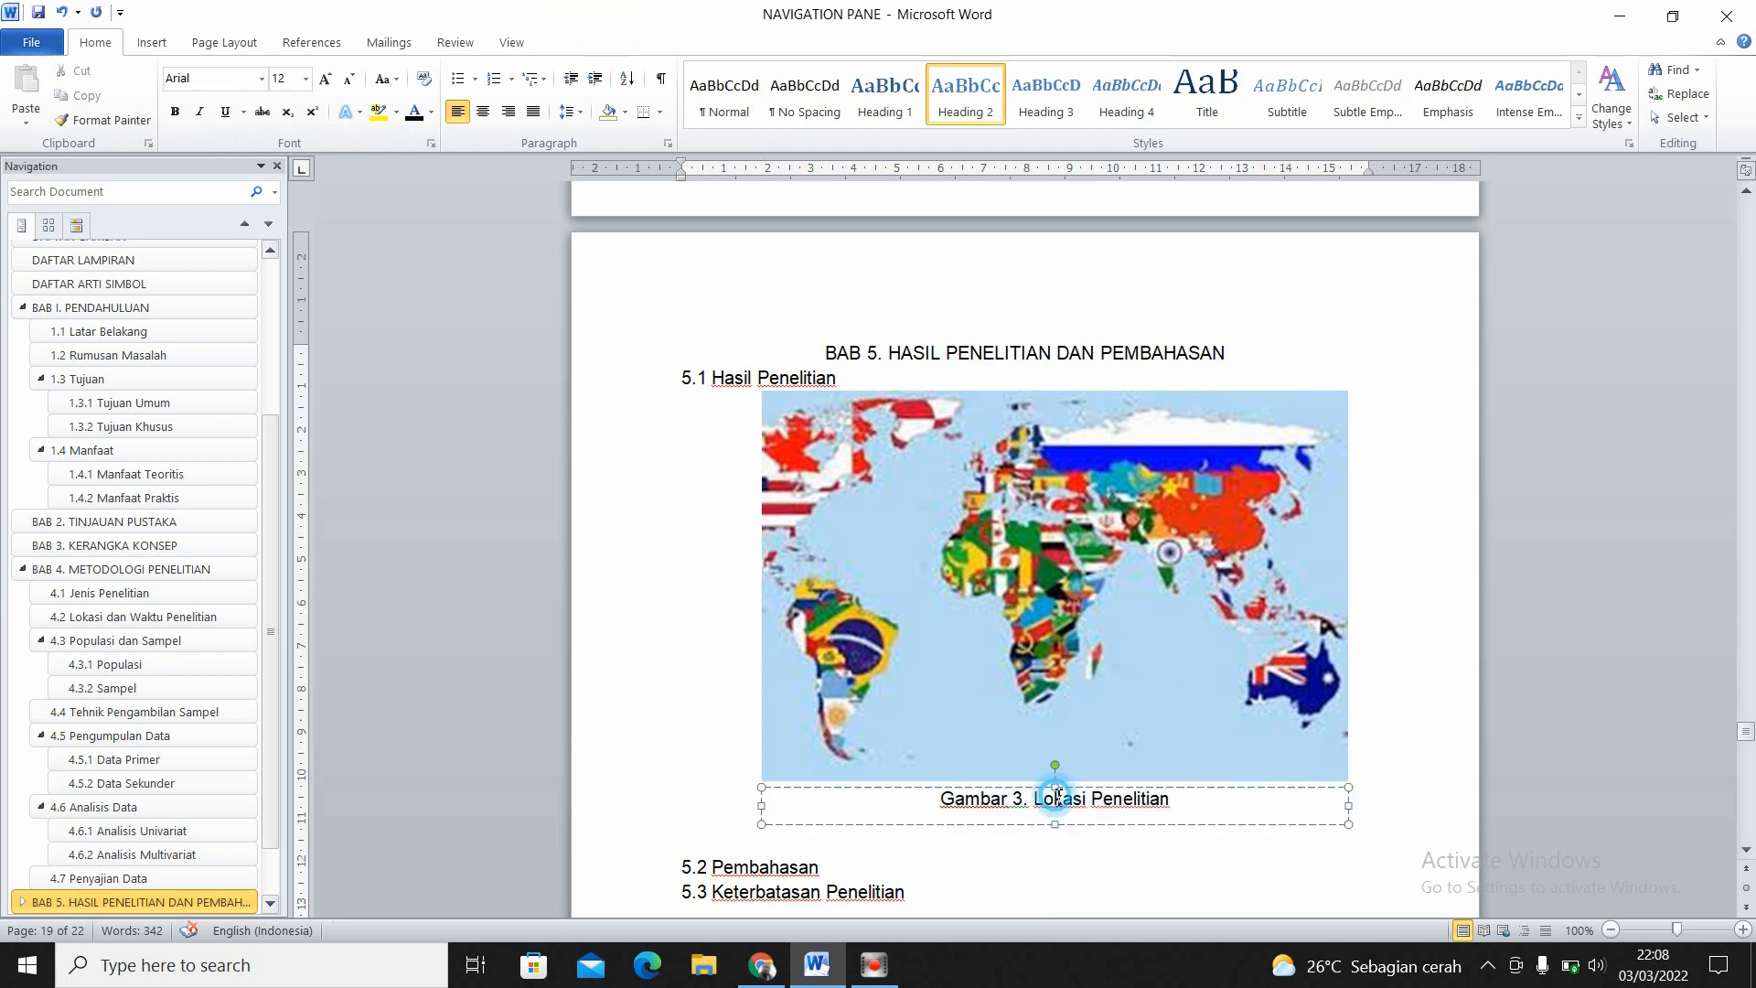
- Group the map picture with its Gambar 3 caption box into one object
left_click(1045, 889)
left_click(1036, 812)
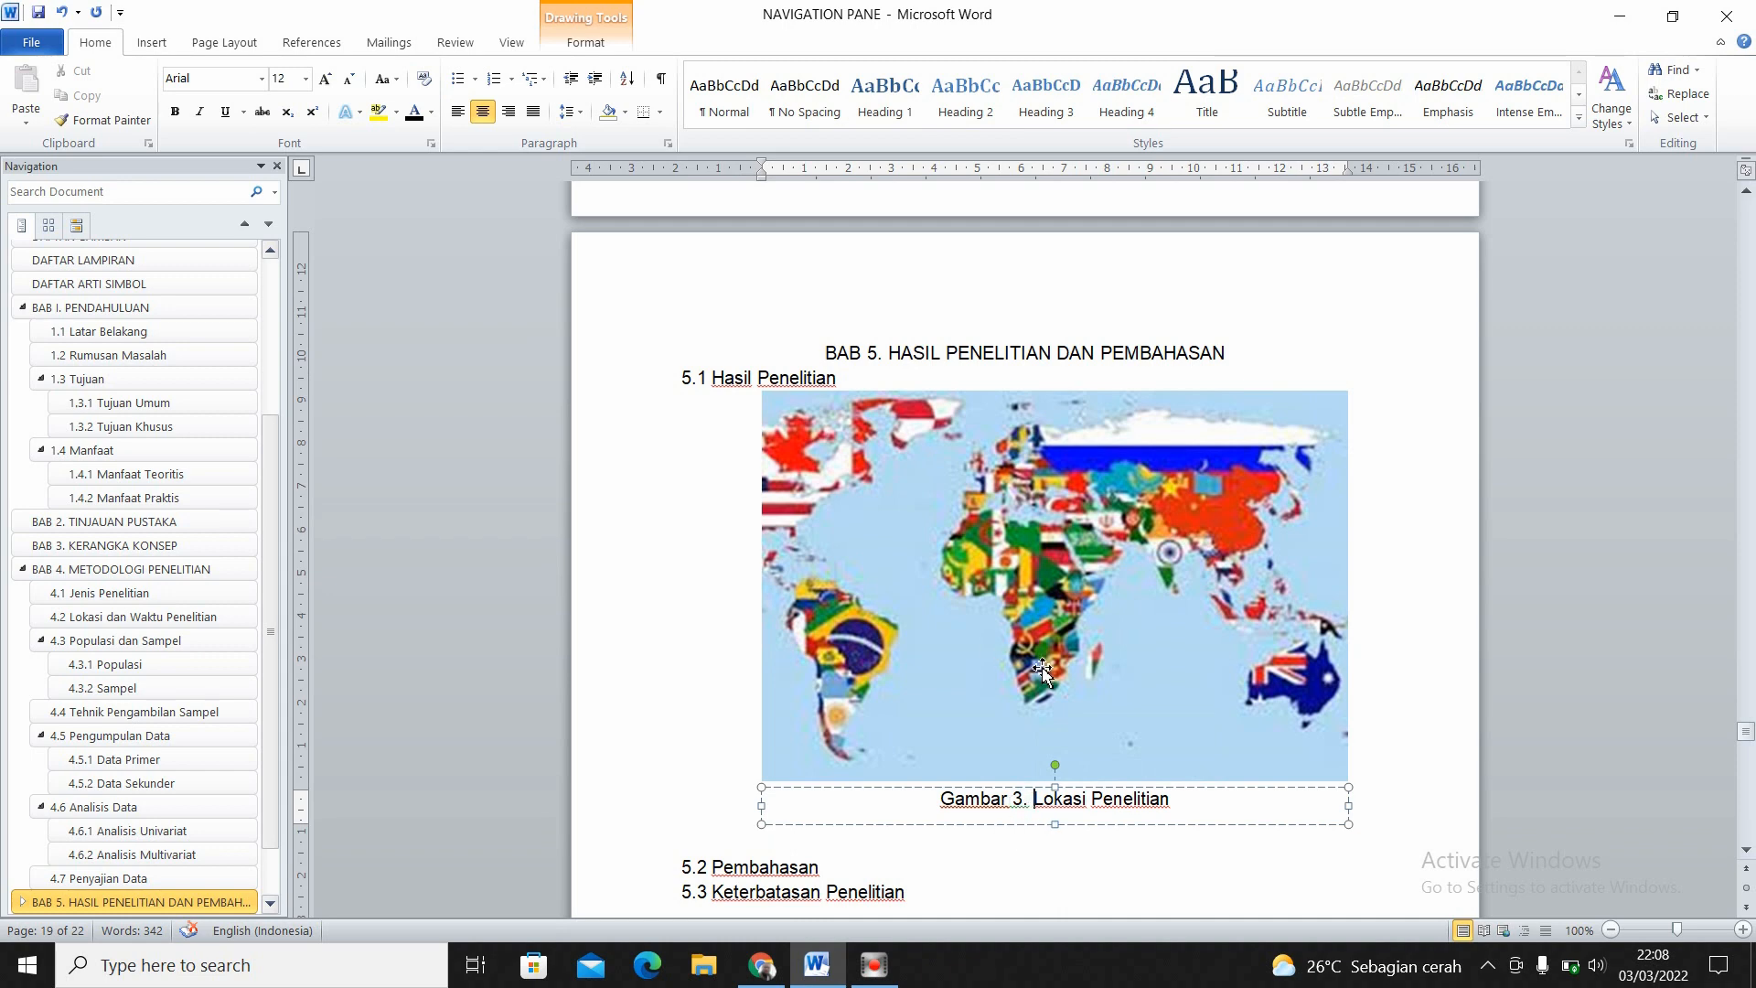
left_click(1039, 603)
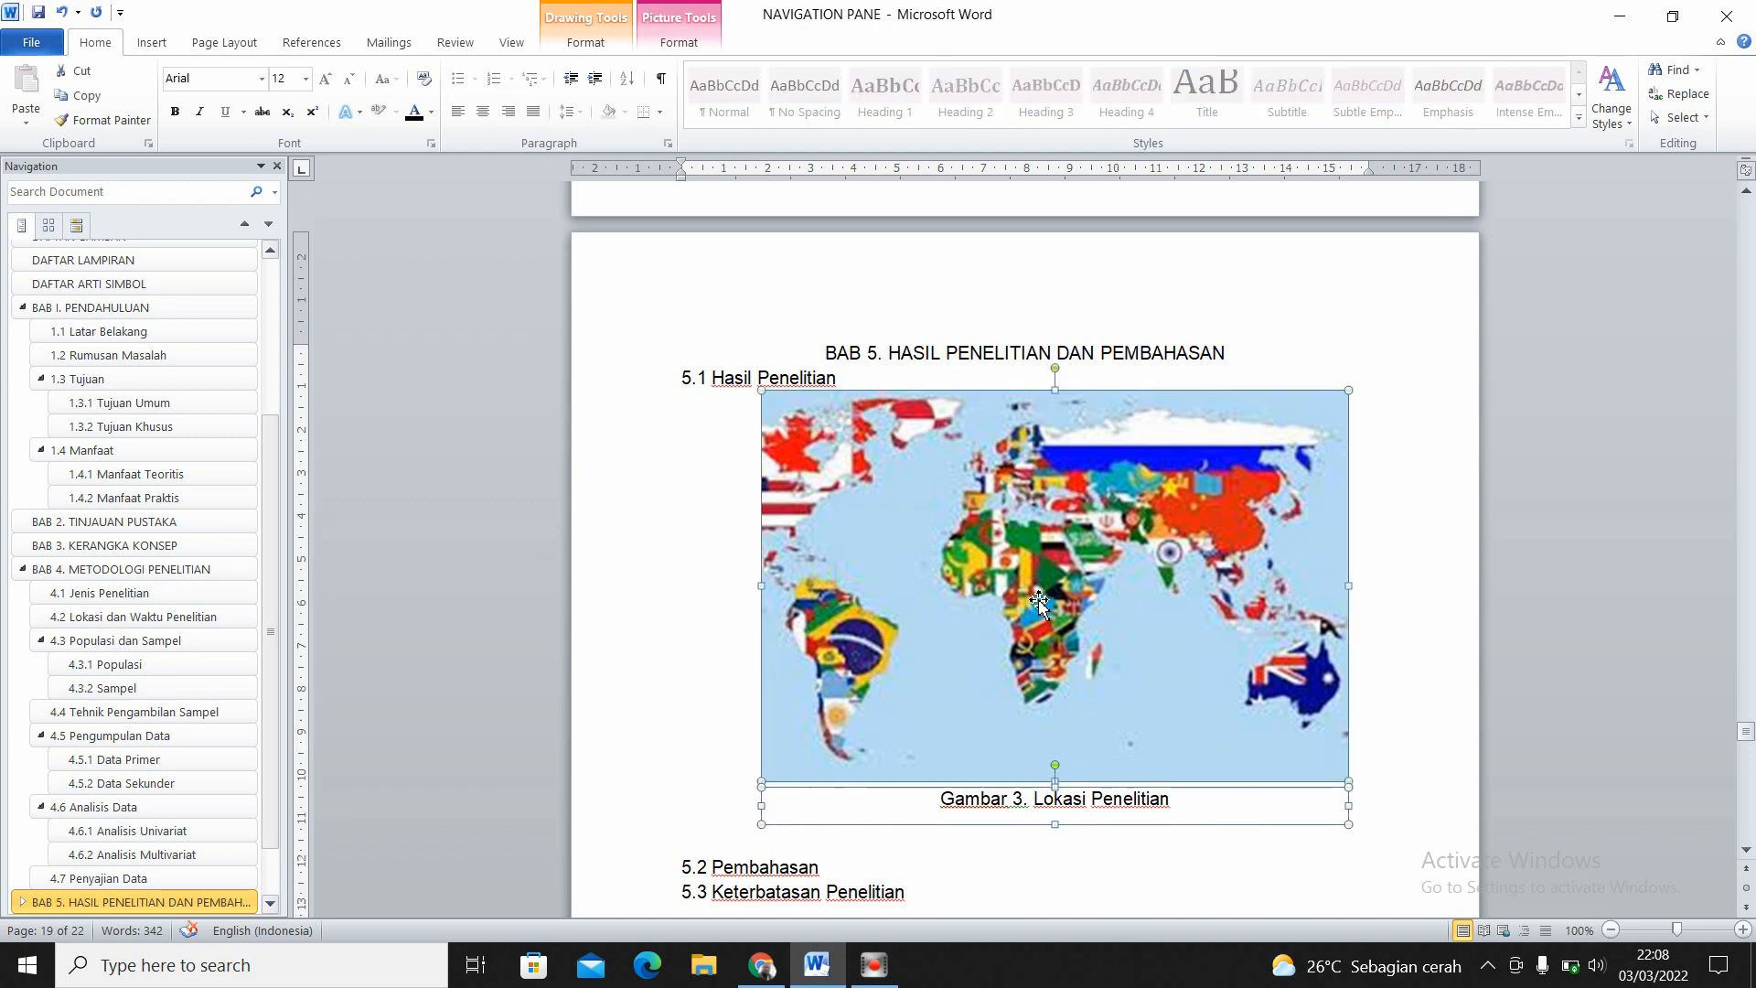
right_click(1039, 602)
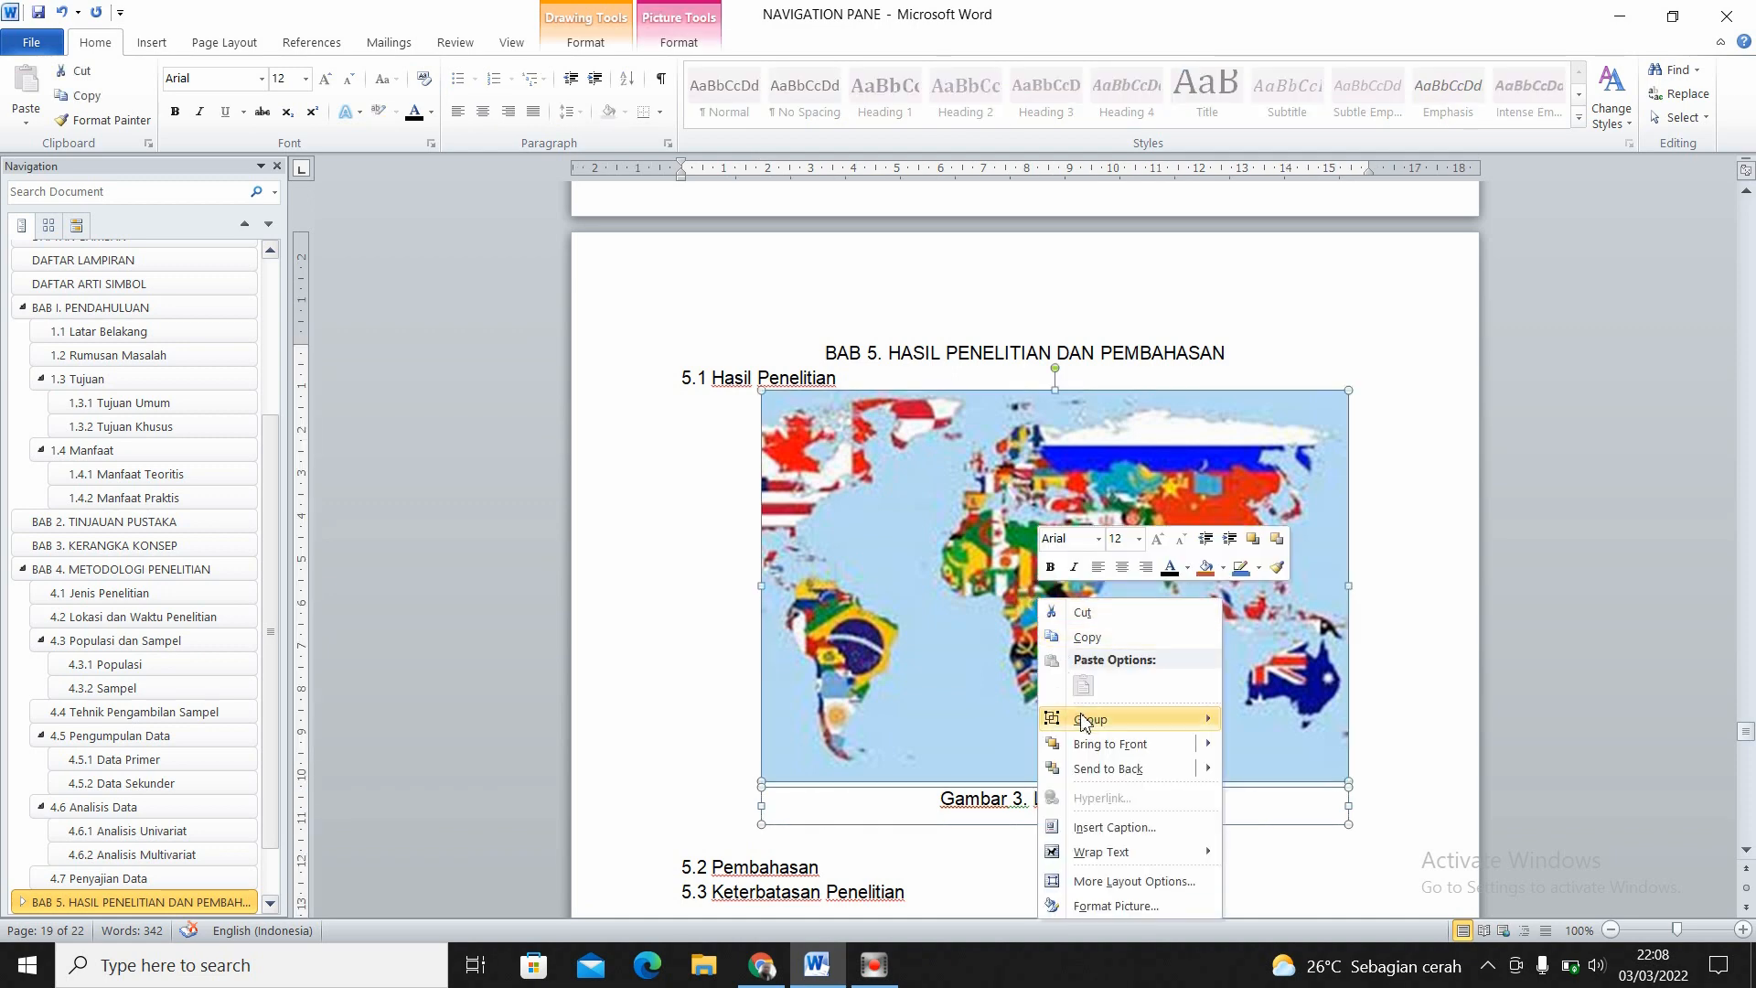
mouse_move(1084, 722)
left_click(1274, 723)
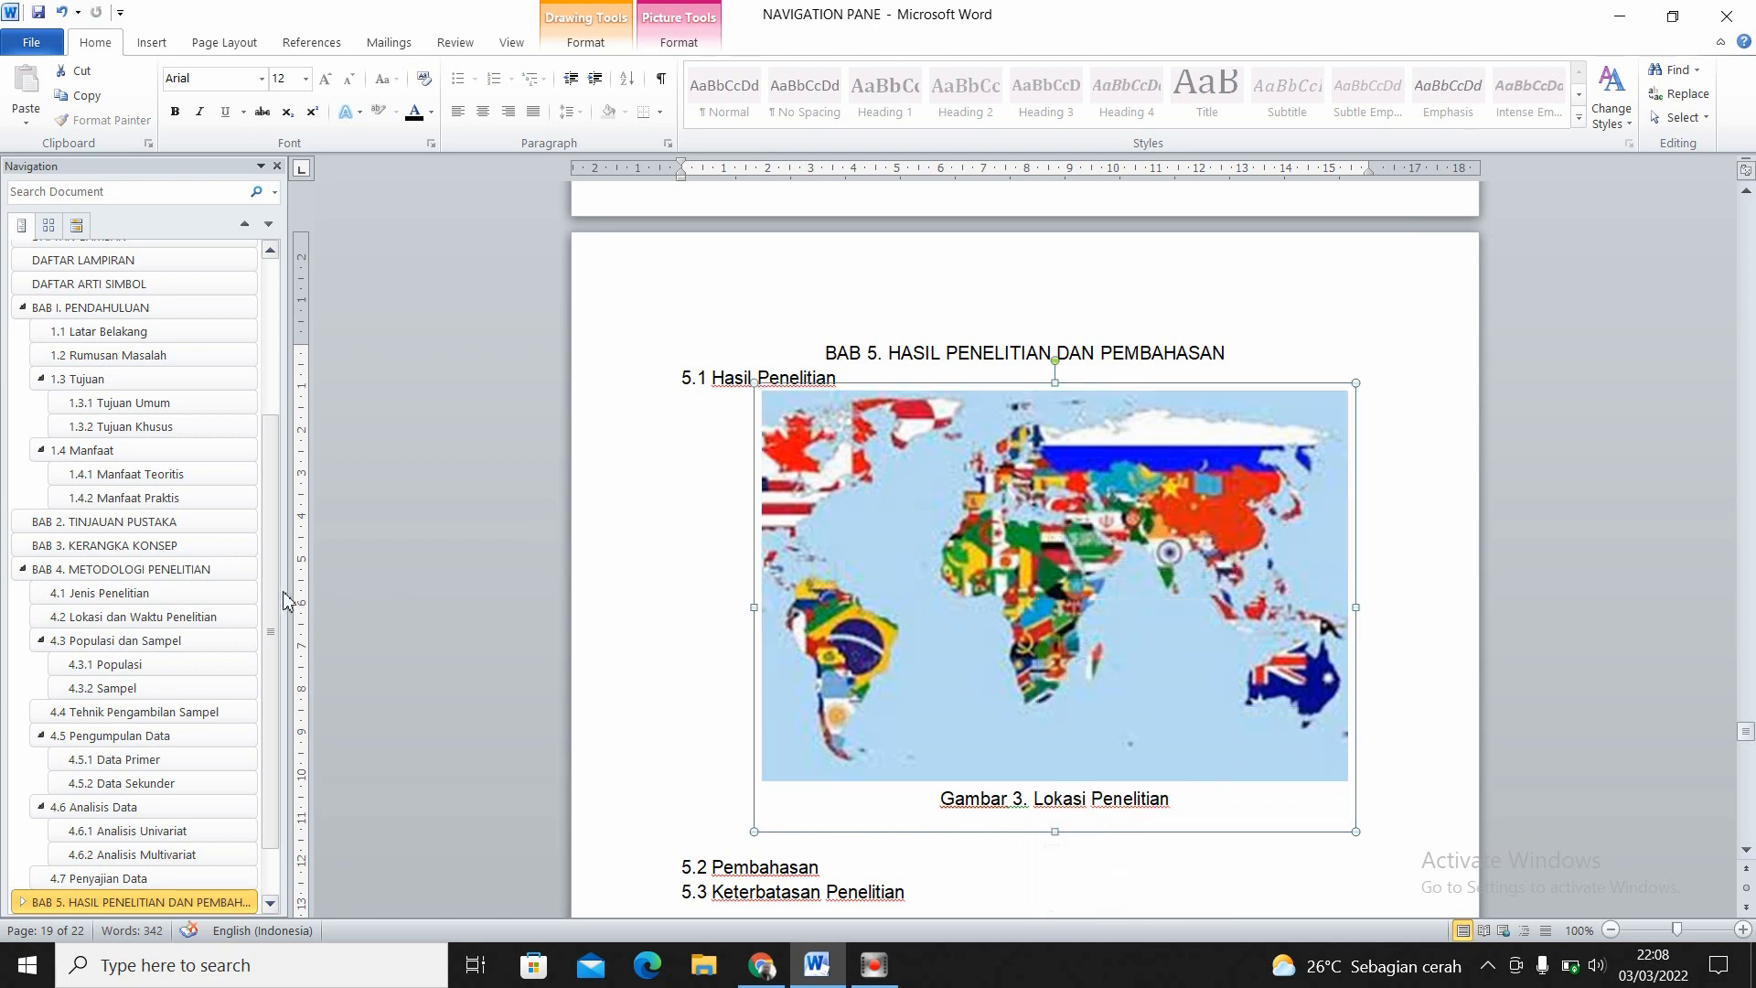
- Replace the list under DAFTAR GAMBAR with a new table of figures using the Gambar caption label, hyperlinks, dotted leaders and right-aligned page numbers
left_click_drag(269, 592, 286, 292)
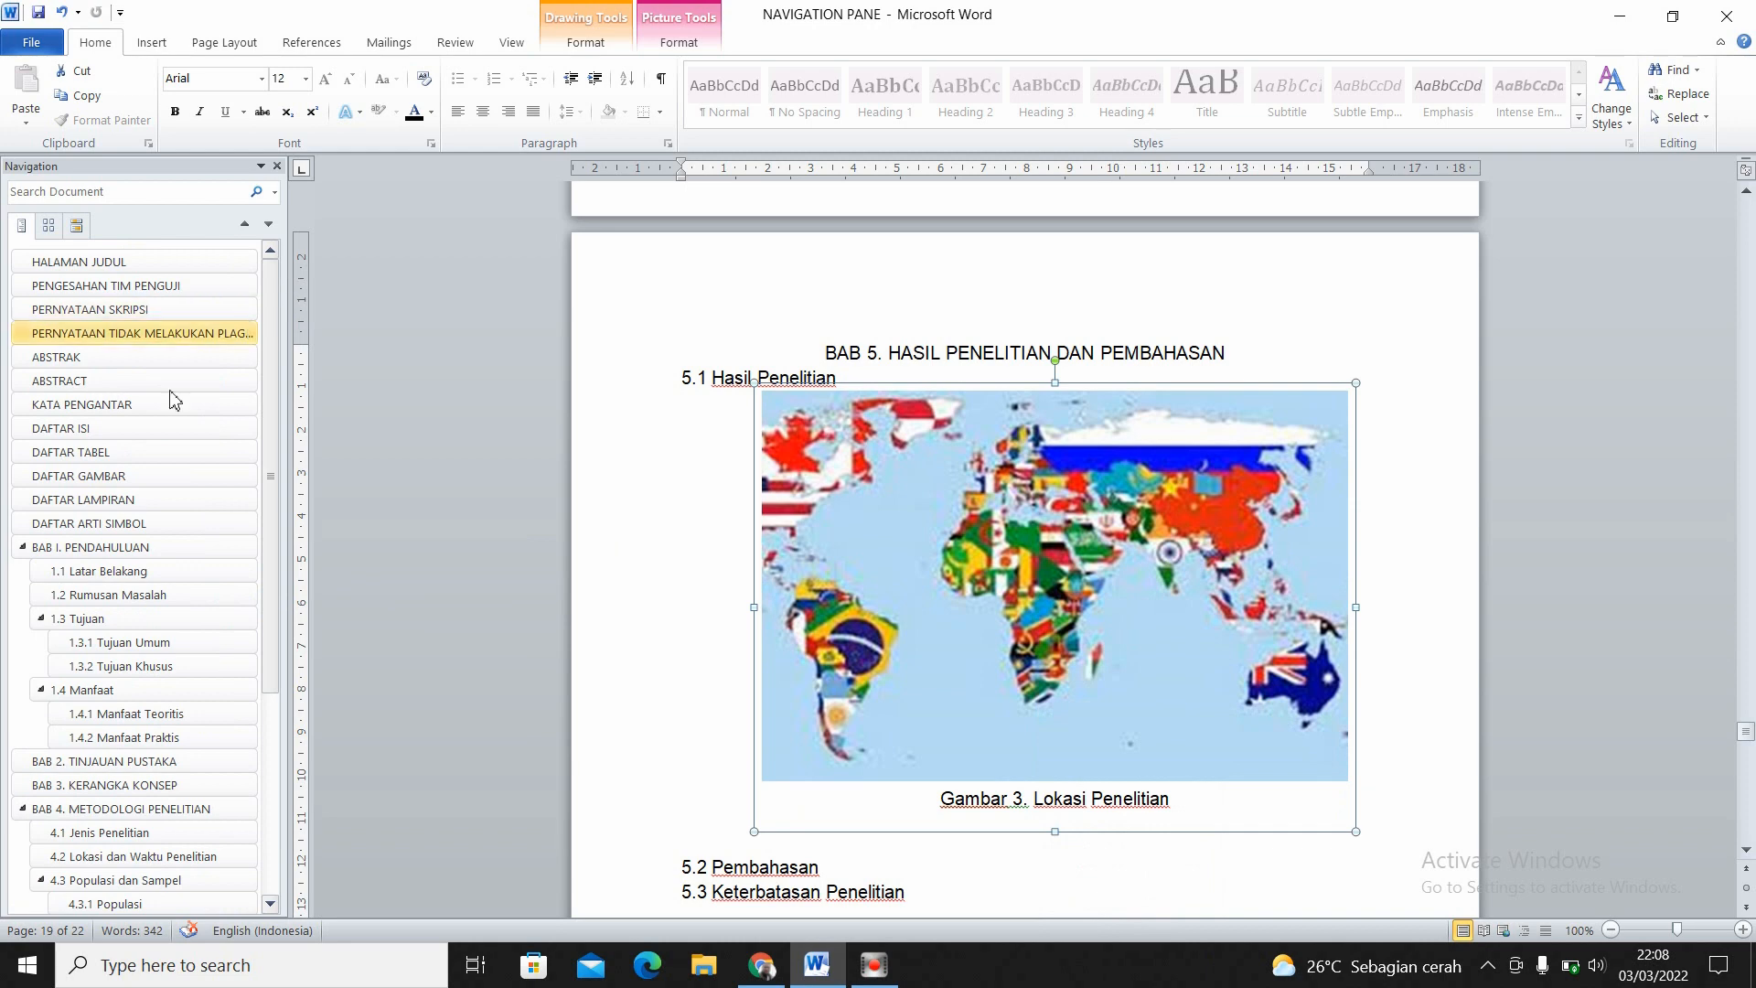
left_click(113, 480)
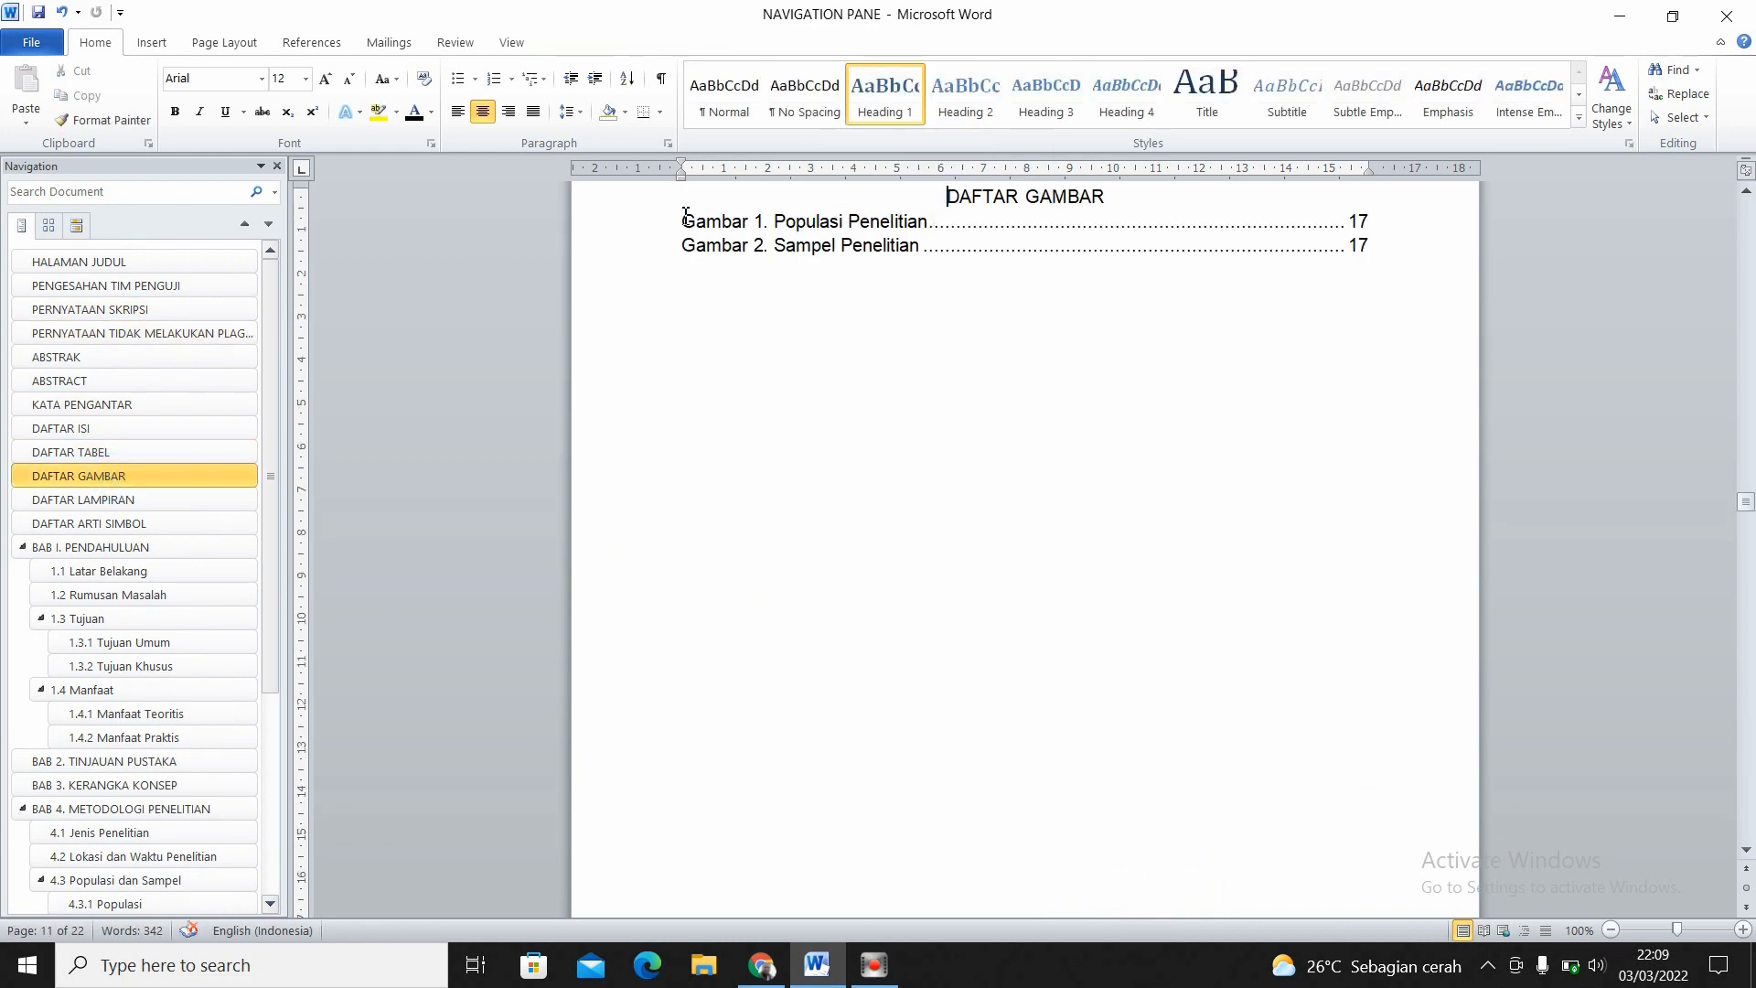
left_click(313, 44)
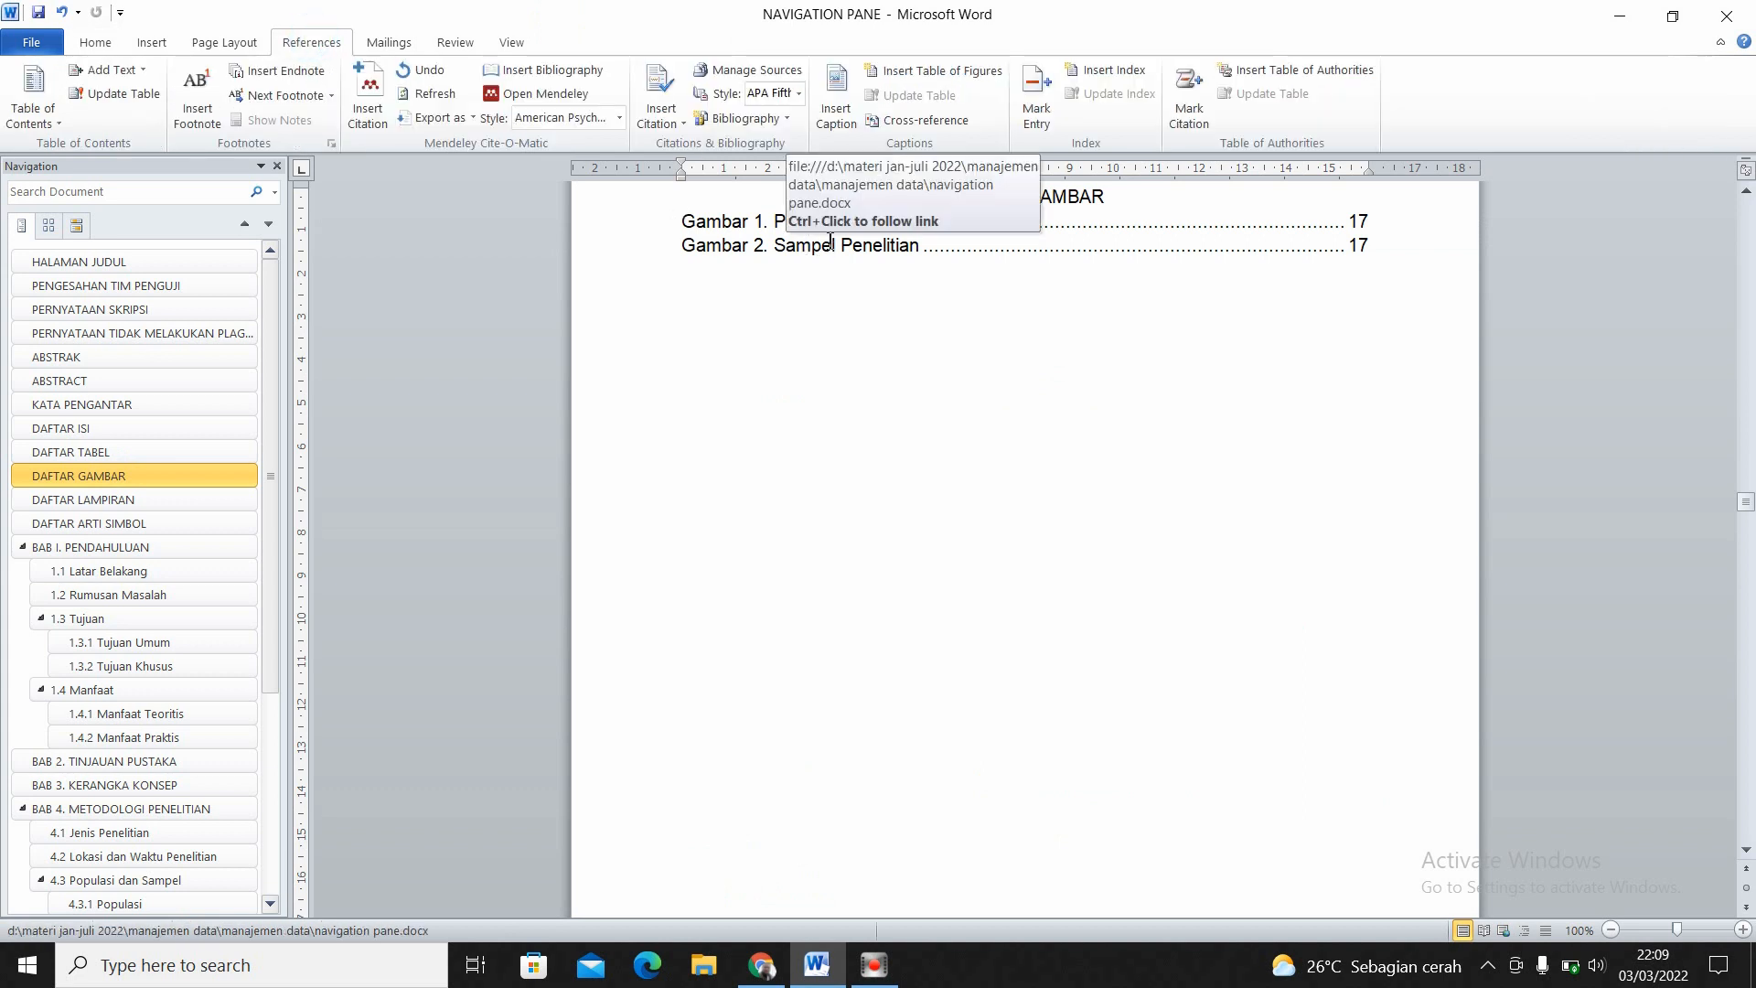
left_click(932, 72)
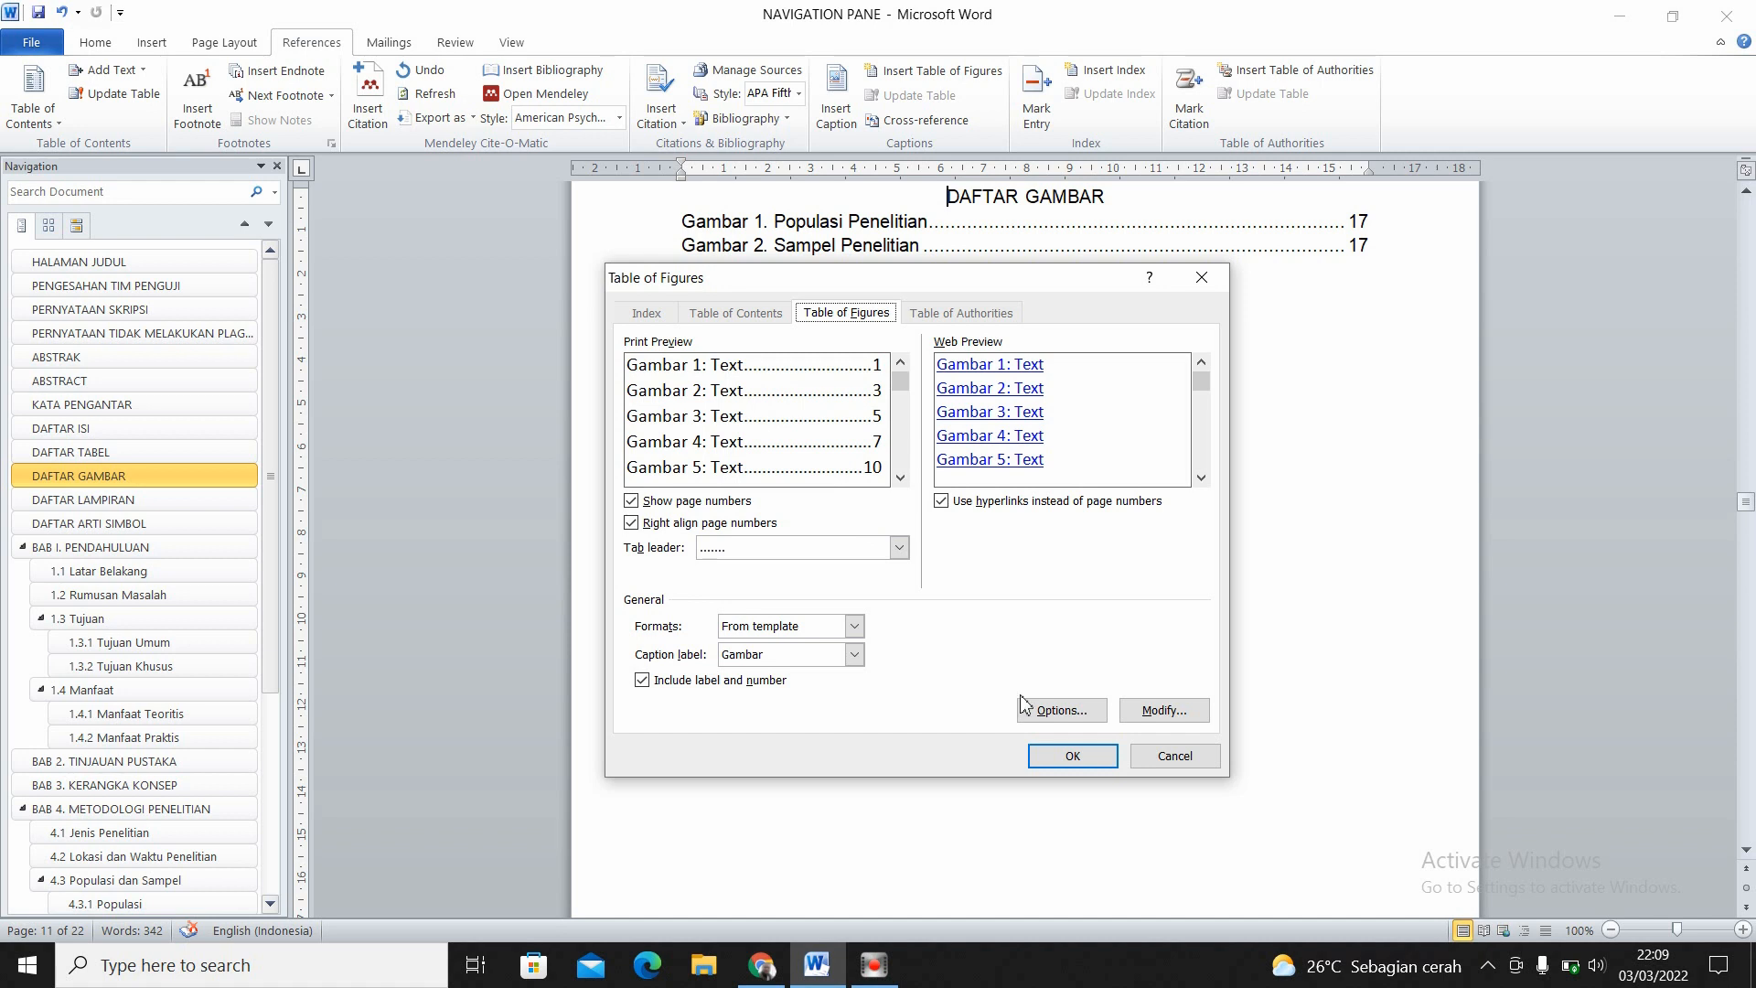
left_click(1059, 755)
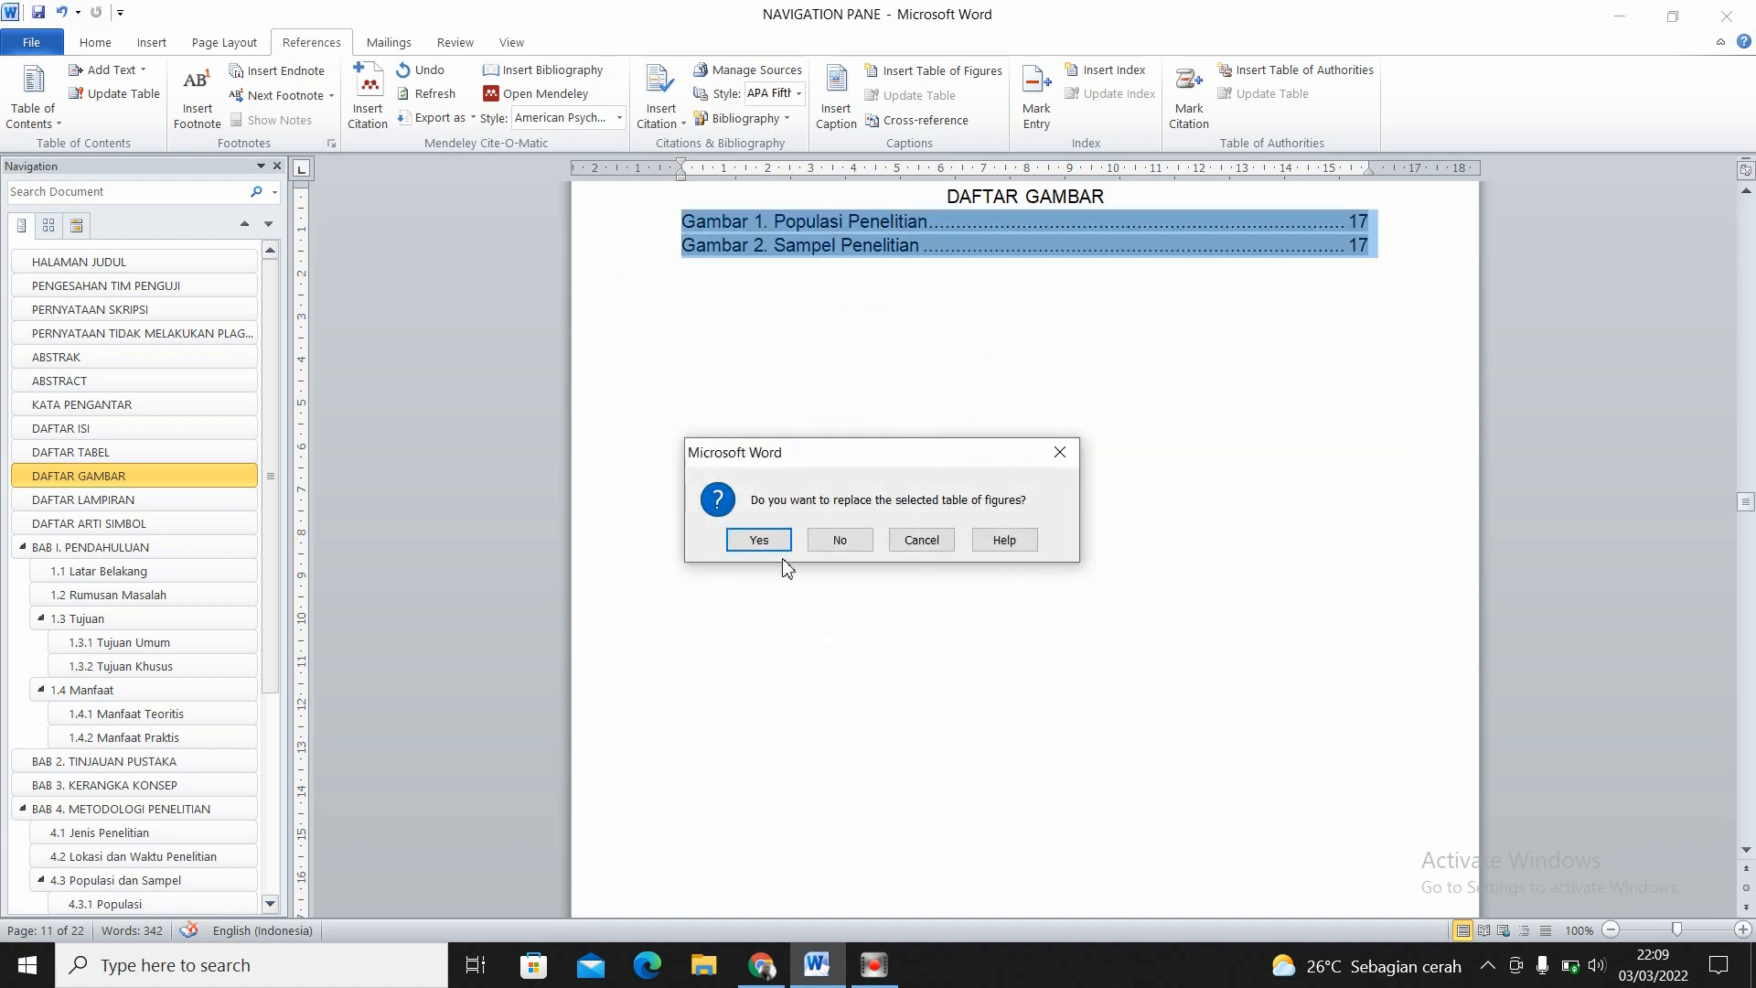
left_click(758, 540)
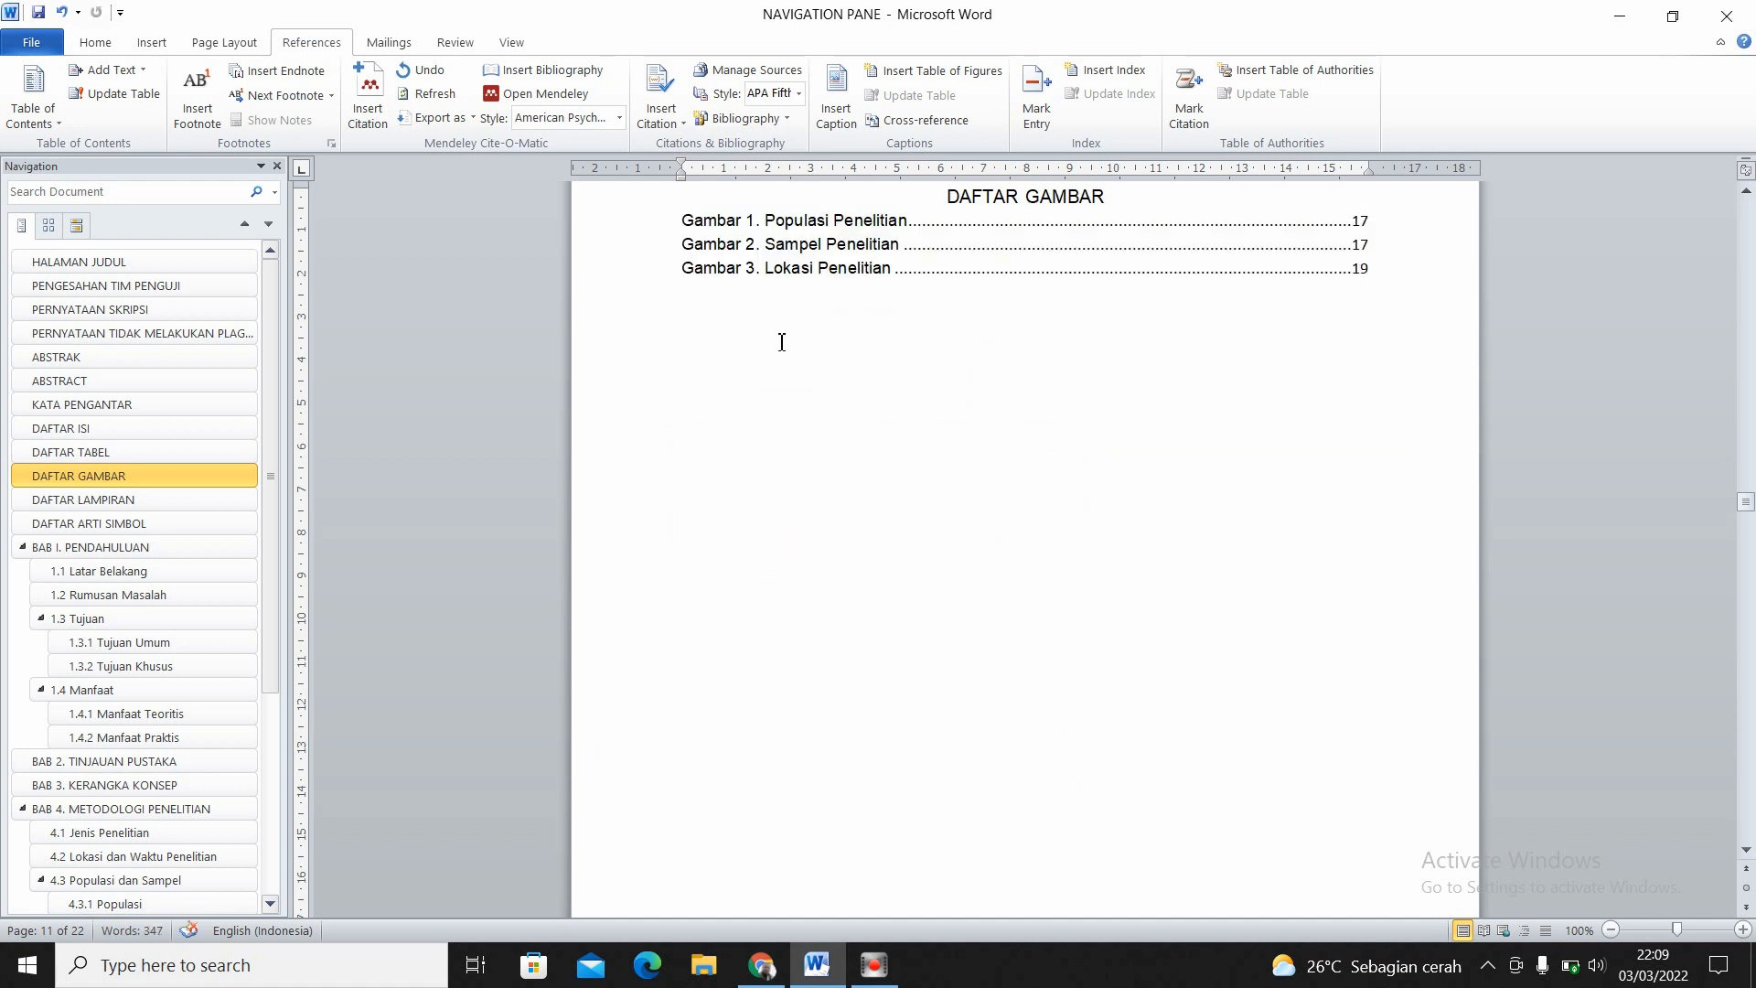
- Set all entries of the list of figures to 12-point Arial
left_click_drag(683, 220, 1215, 353)
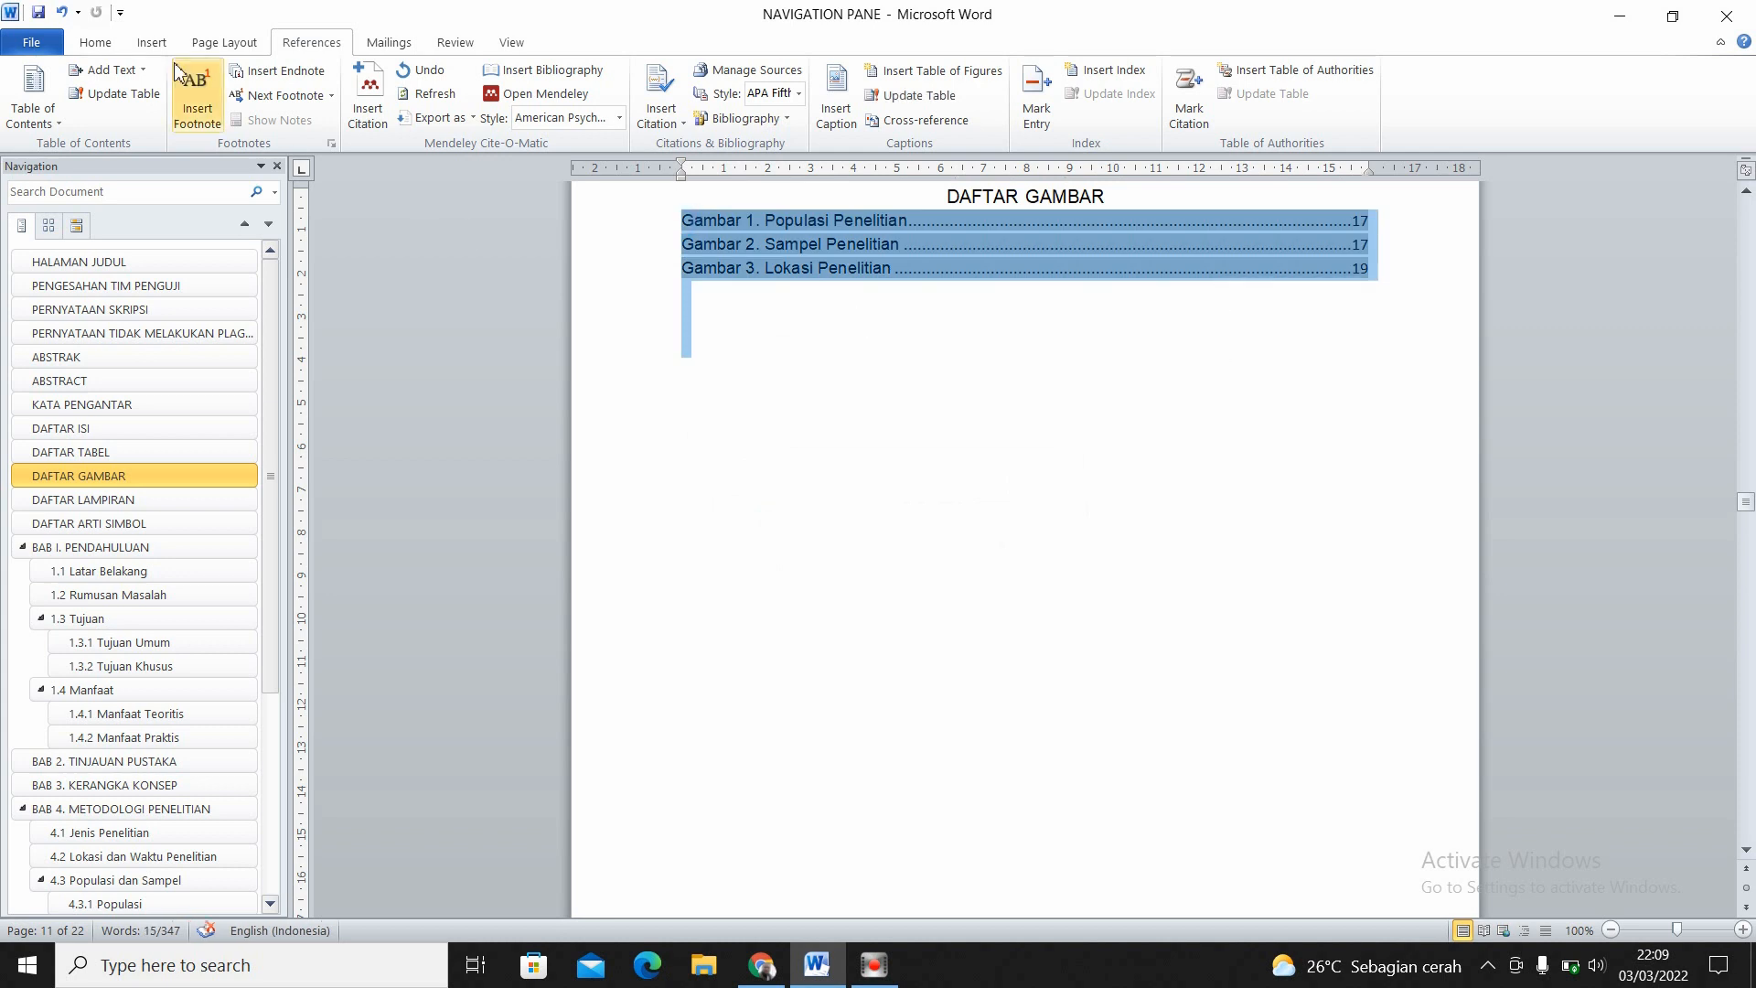
left_click(95, 42)
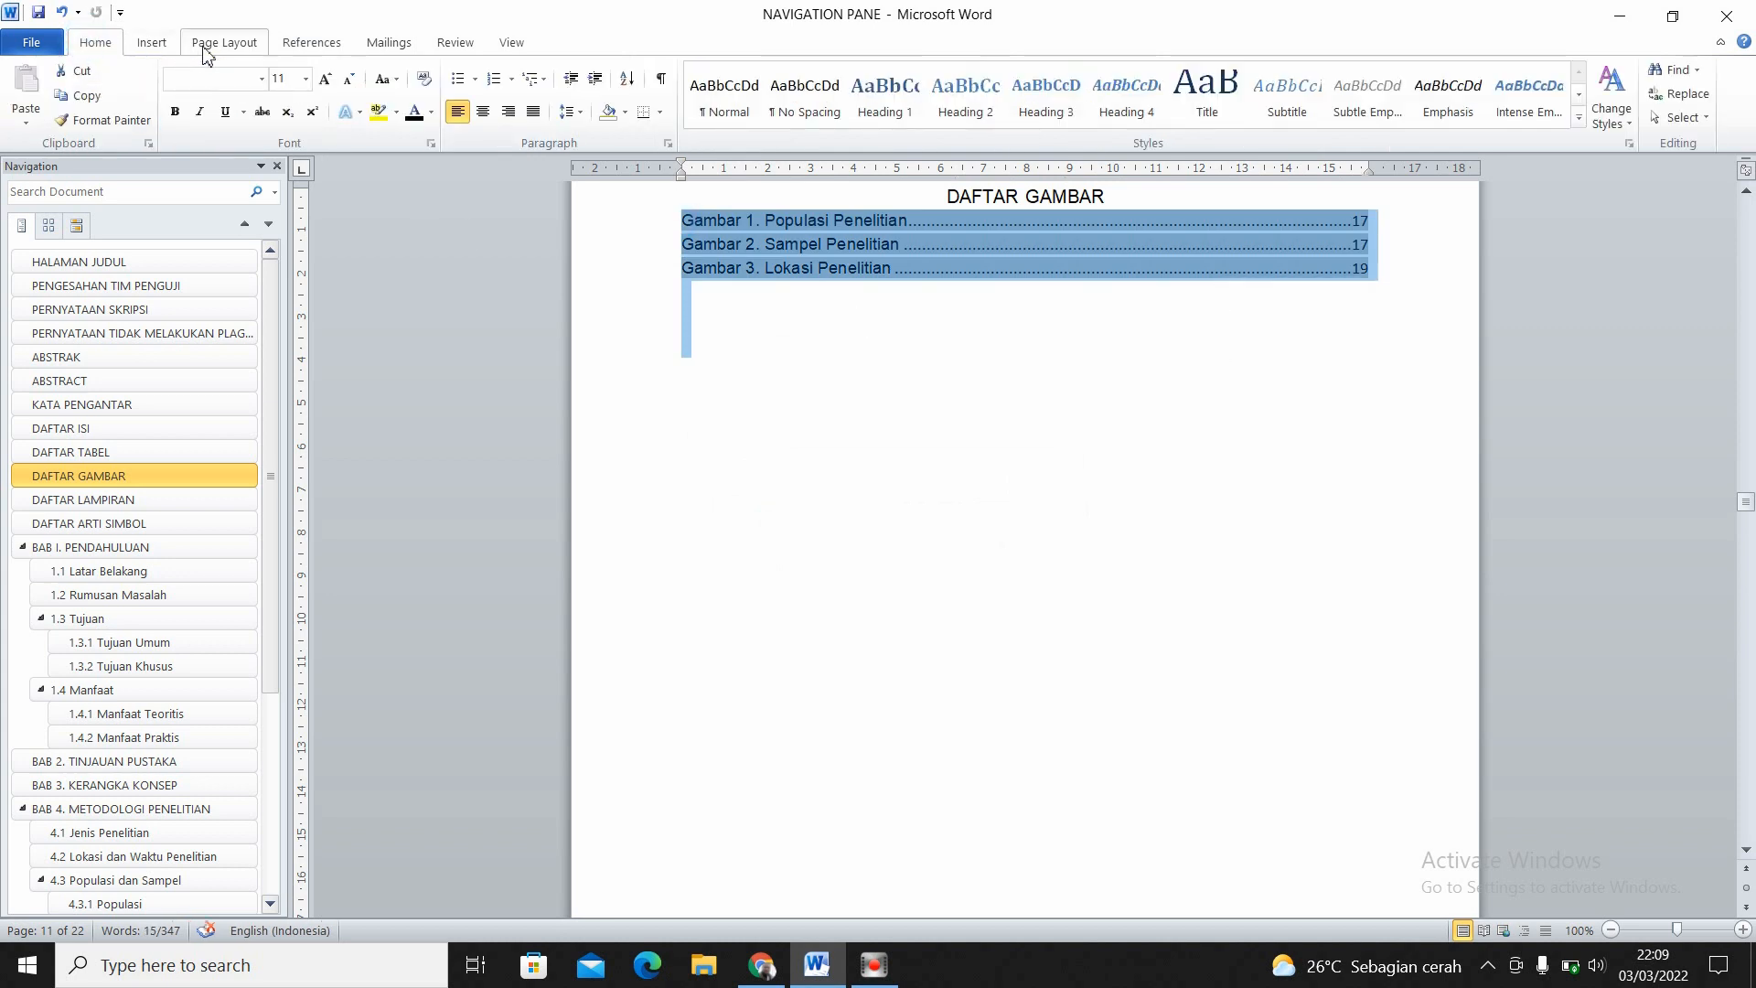
left_click(261, 79)
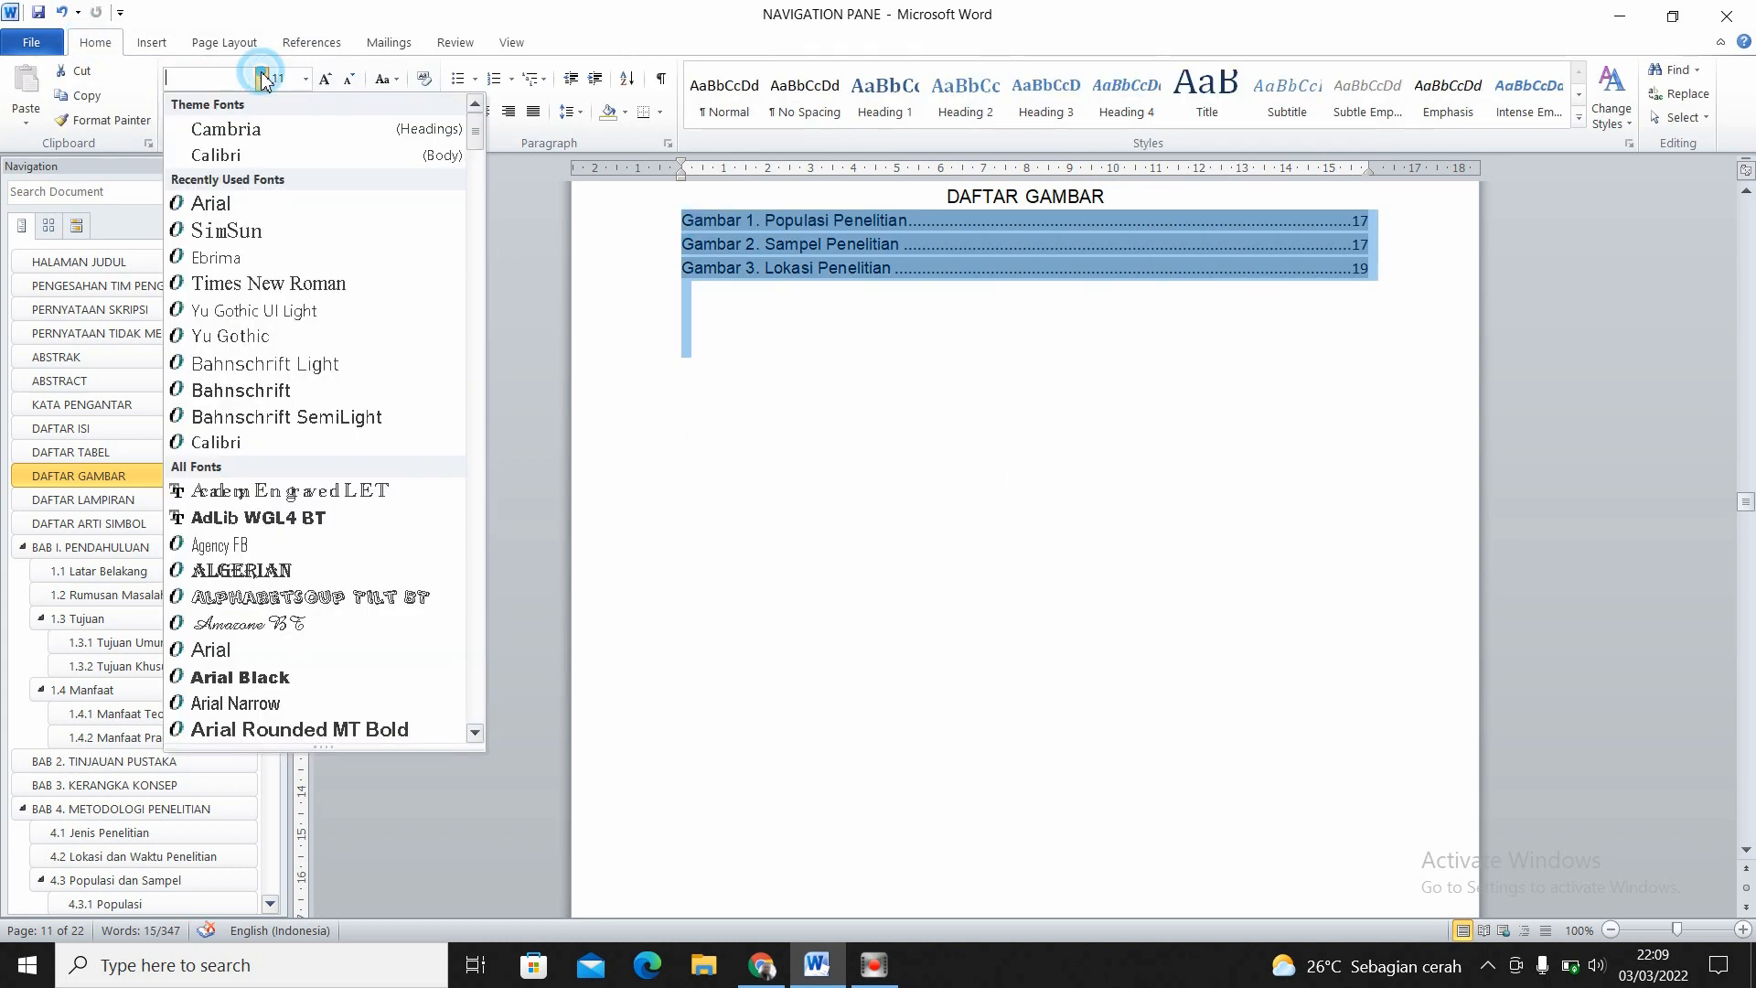
left_click(224, 203)
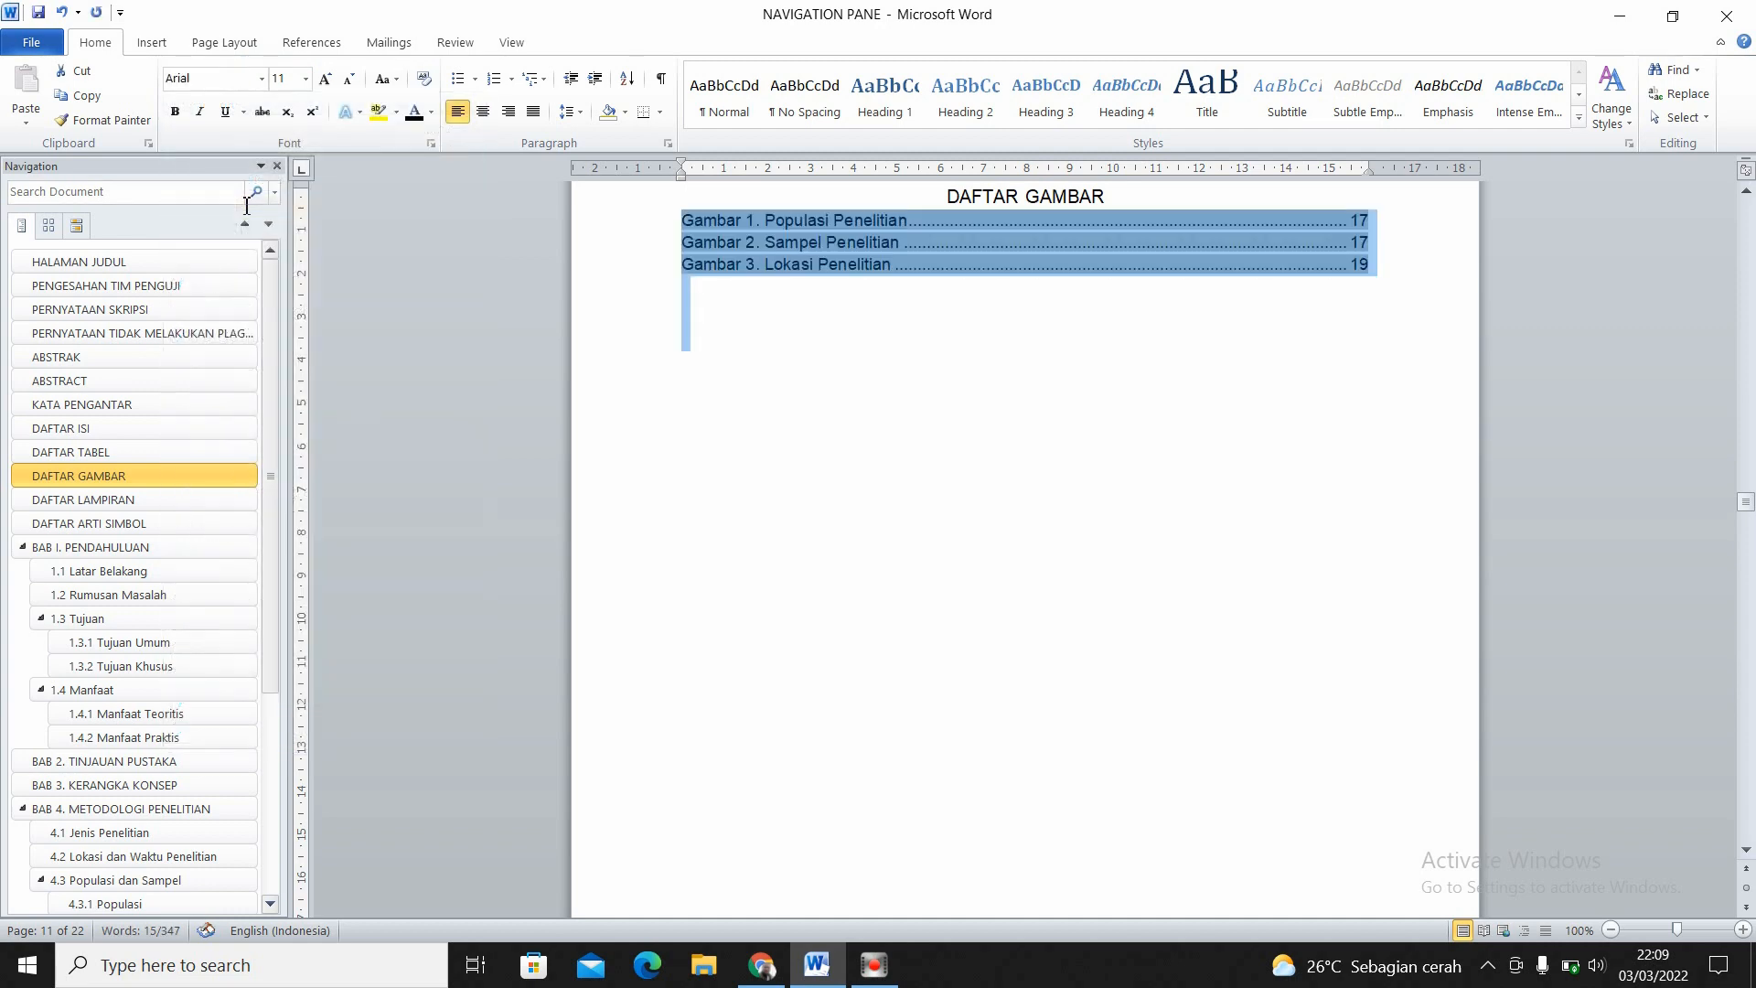
left_click(306, 79)
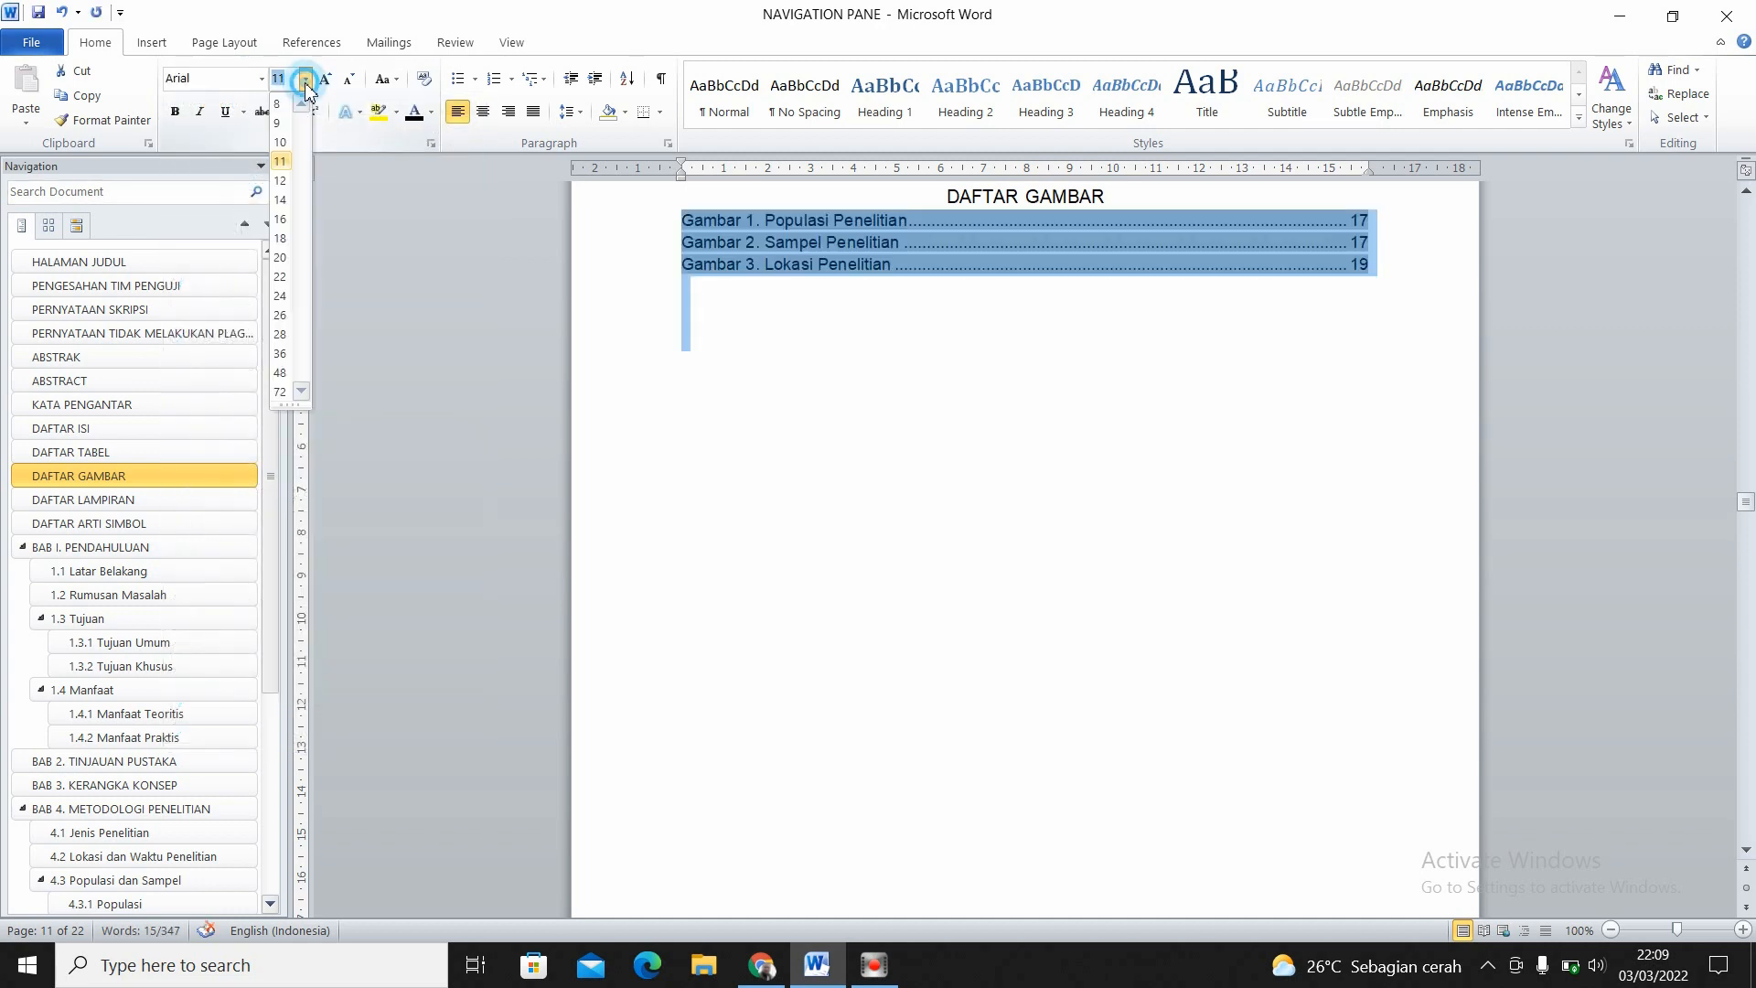
left_click(279, 180)
left_click(883, 381)
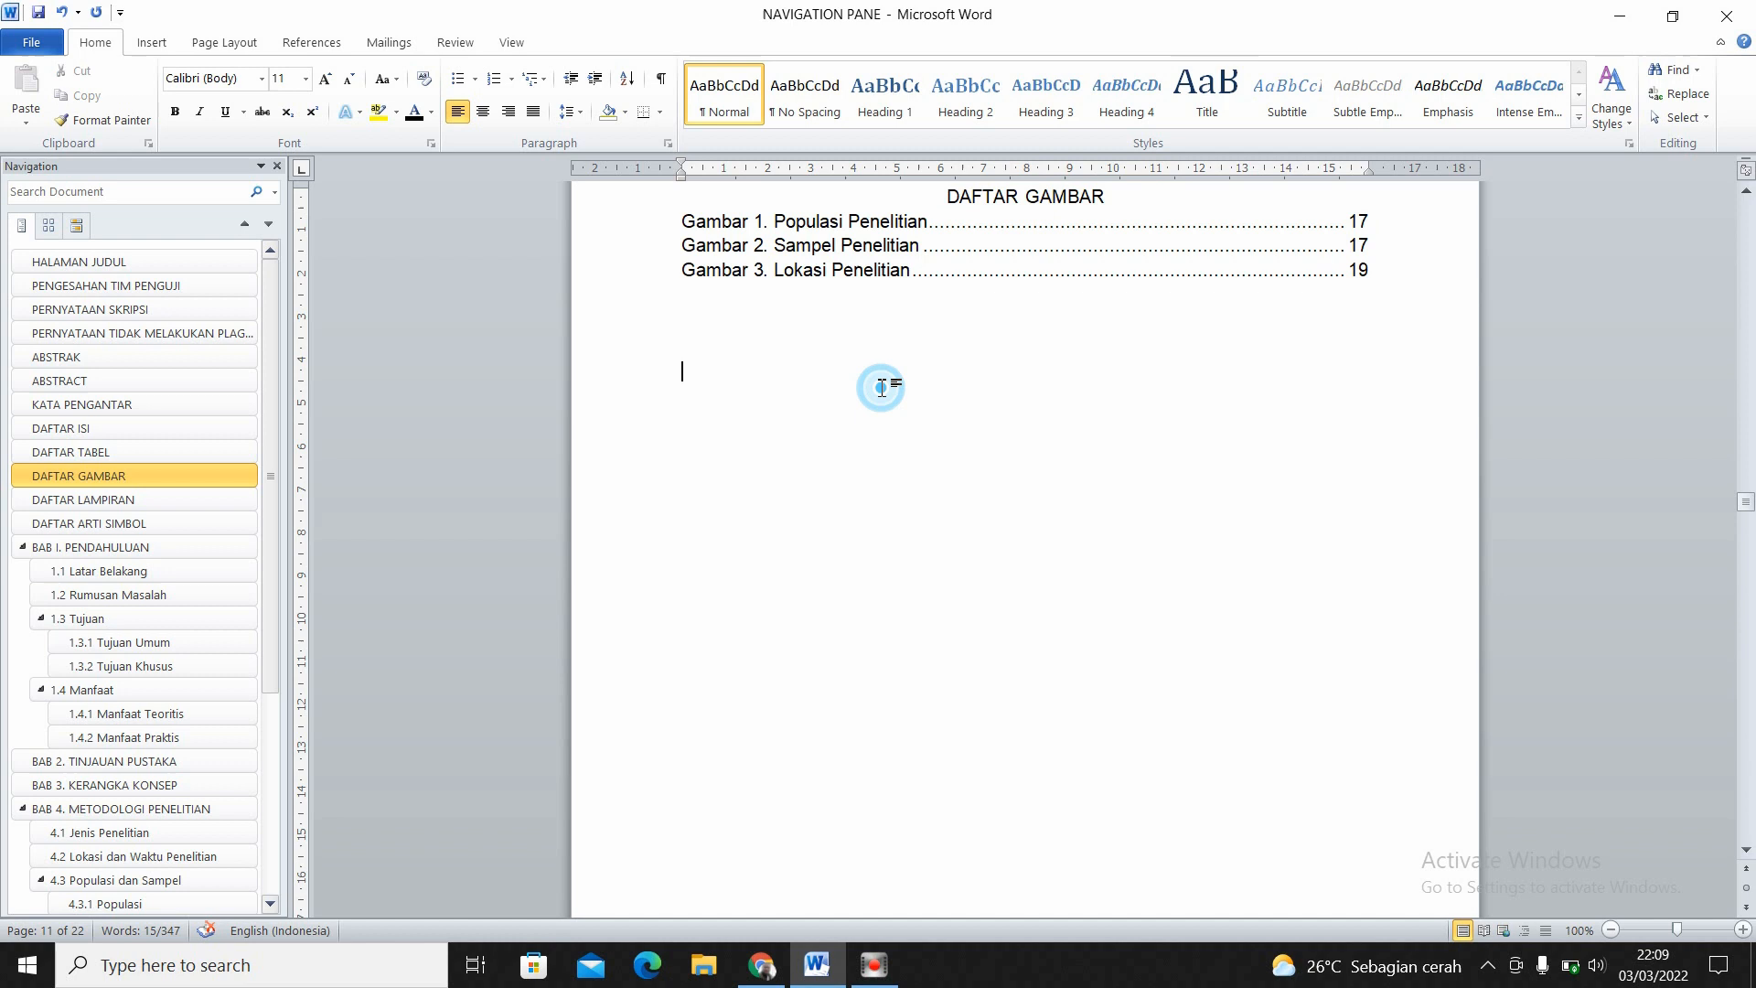
- Follow the link of the Gambar 3 entry in the list of figures to check where it leads
left_click(853, 270)
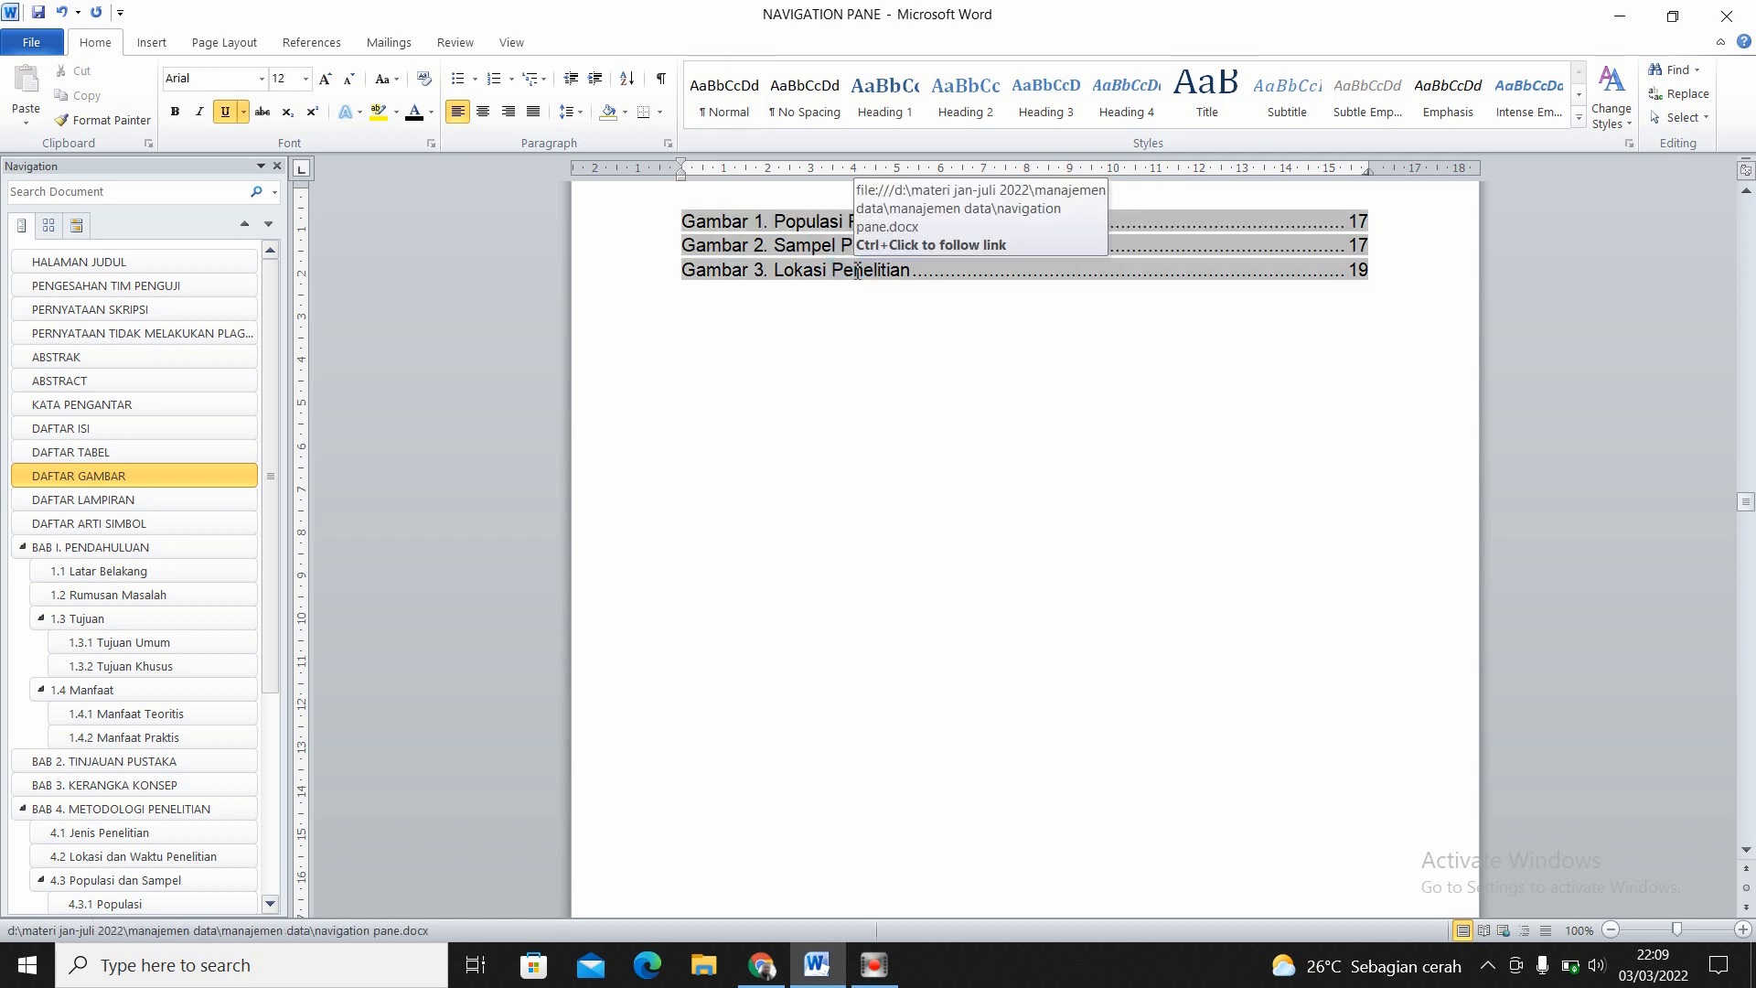
left_click(856, 271, "ctrl")
left_click(1125, 585)
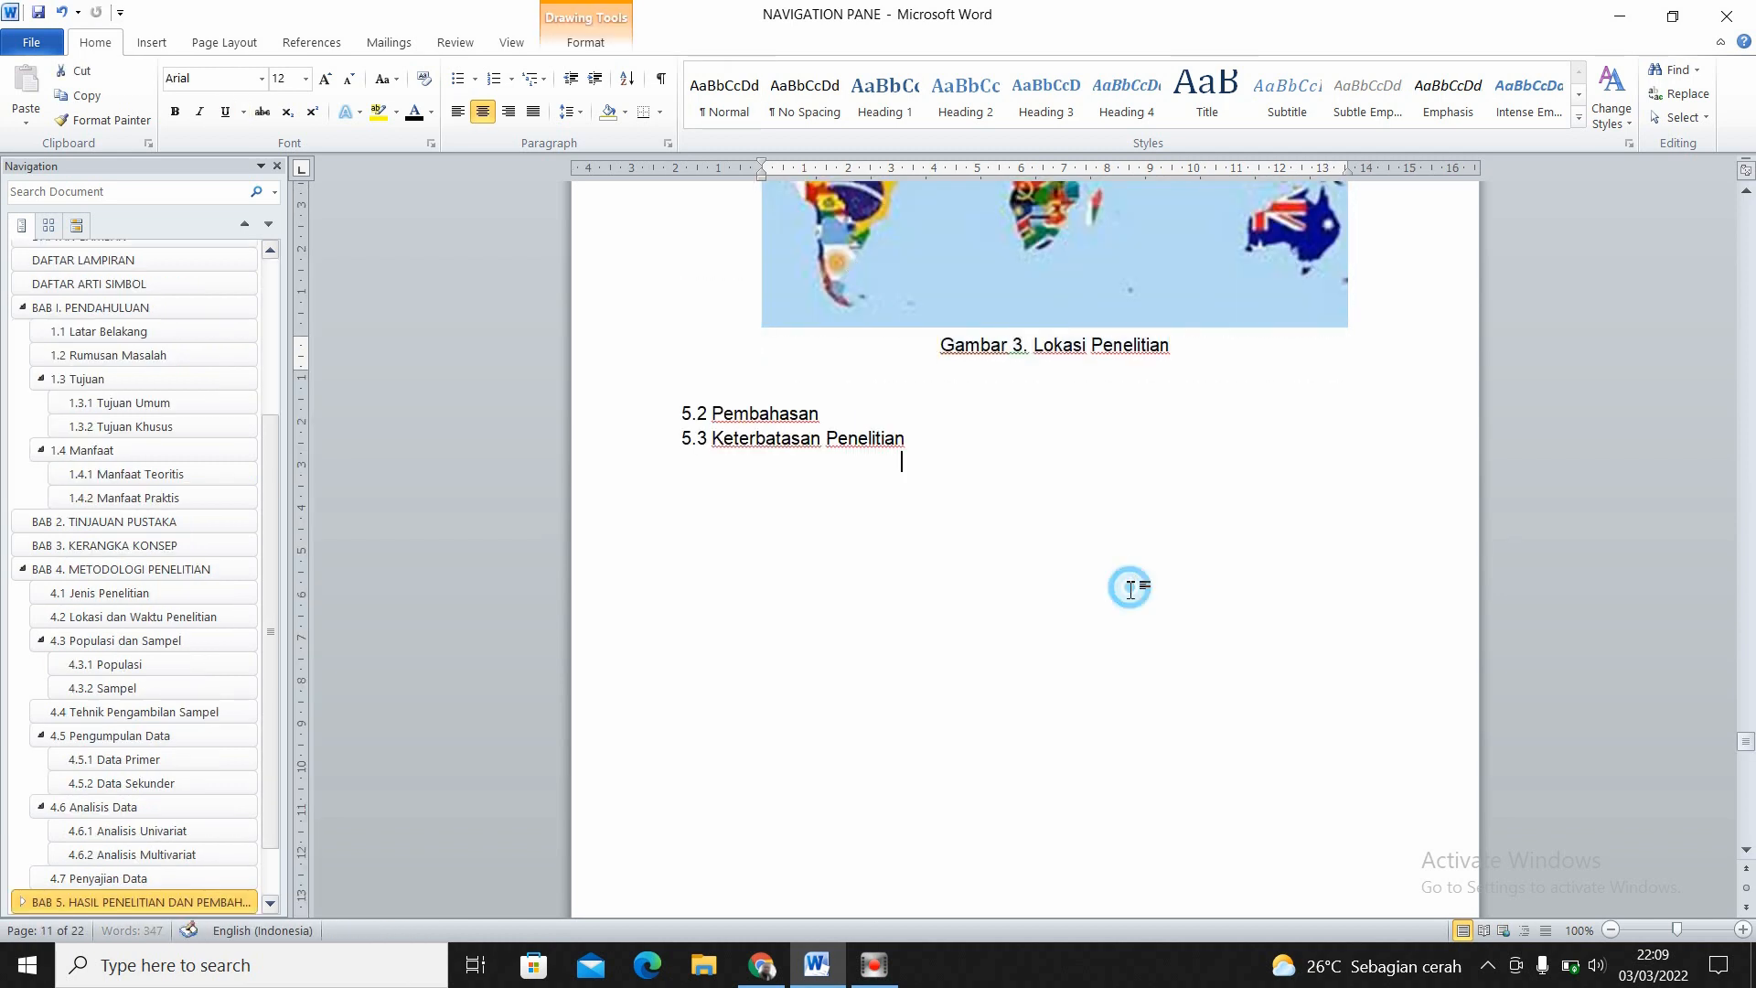
- Nudge the grouped map and caption slightly down so that they clear the 5.1 Hasil Penelitian heading but stay above 5.2, then deselect the group
left_click_drag(1749, 745, 1750, 741)
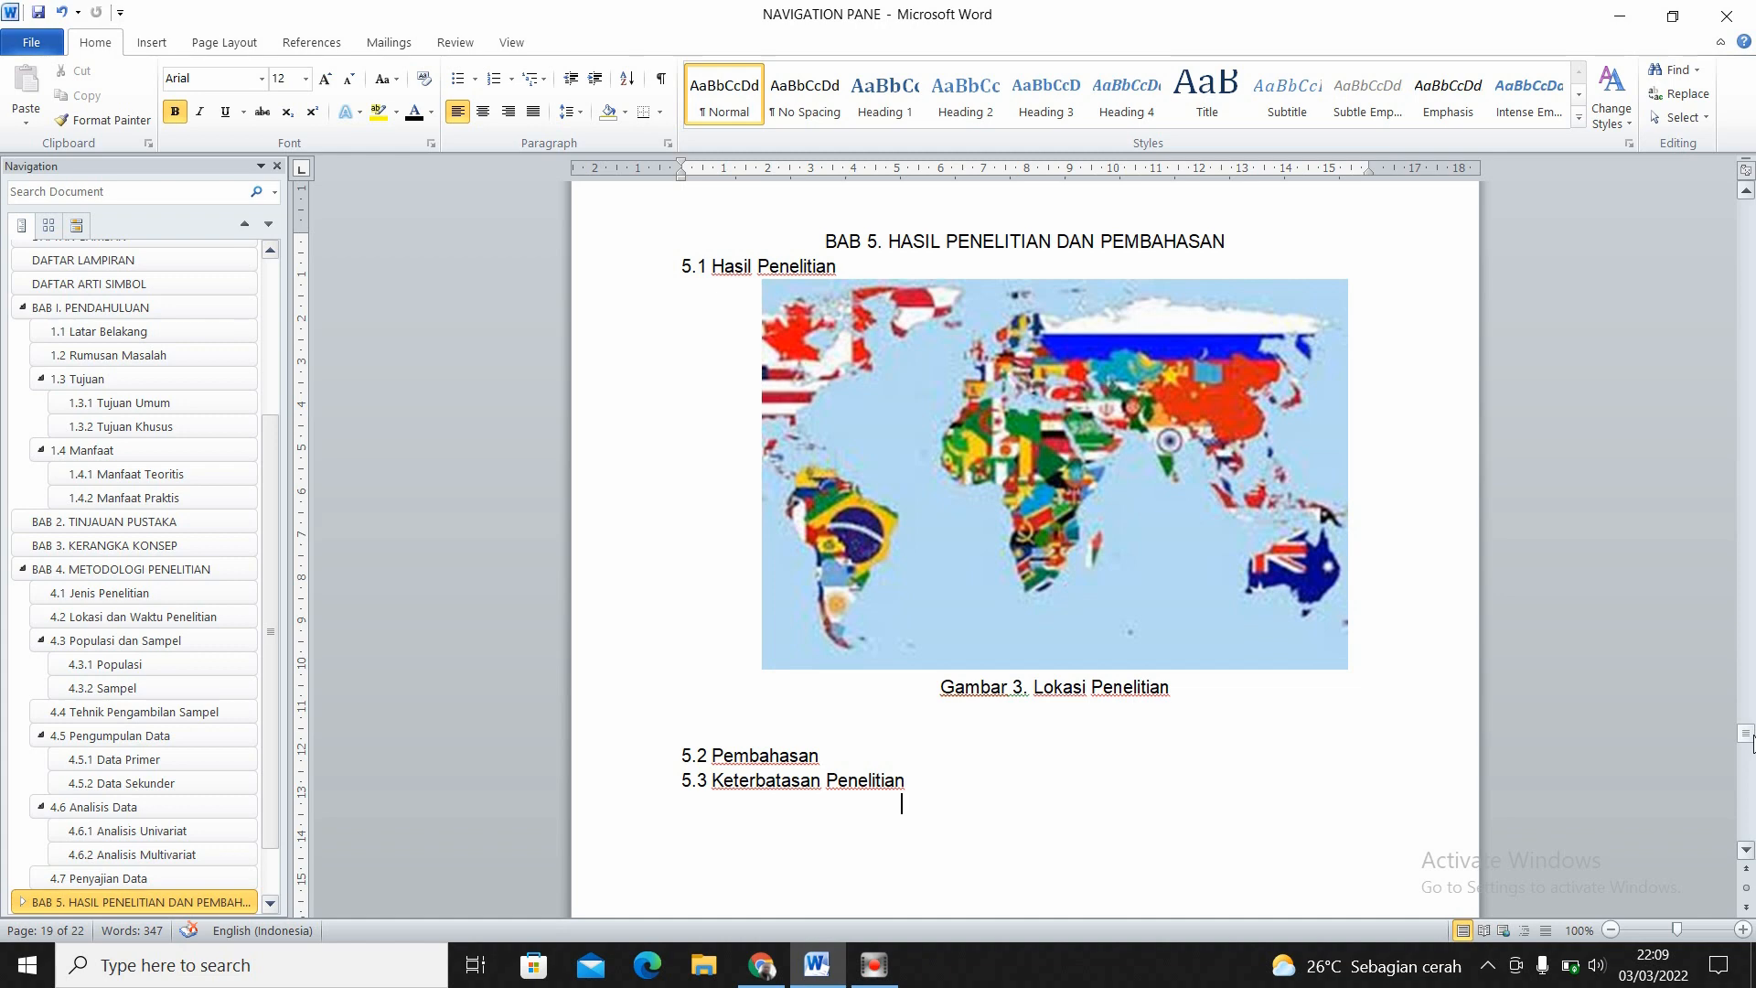
left_click(1217, 493)
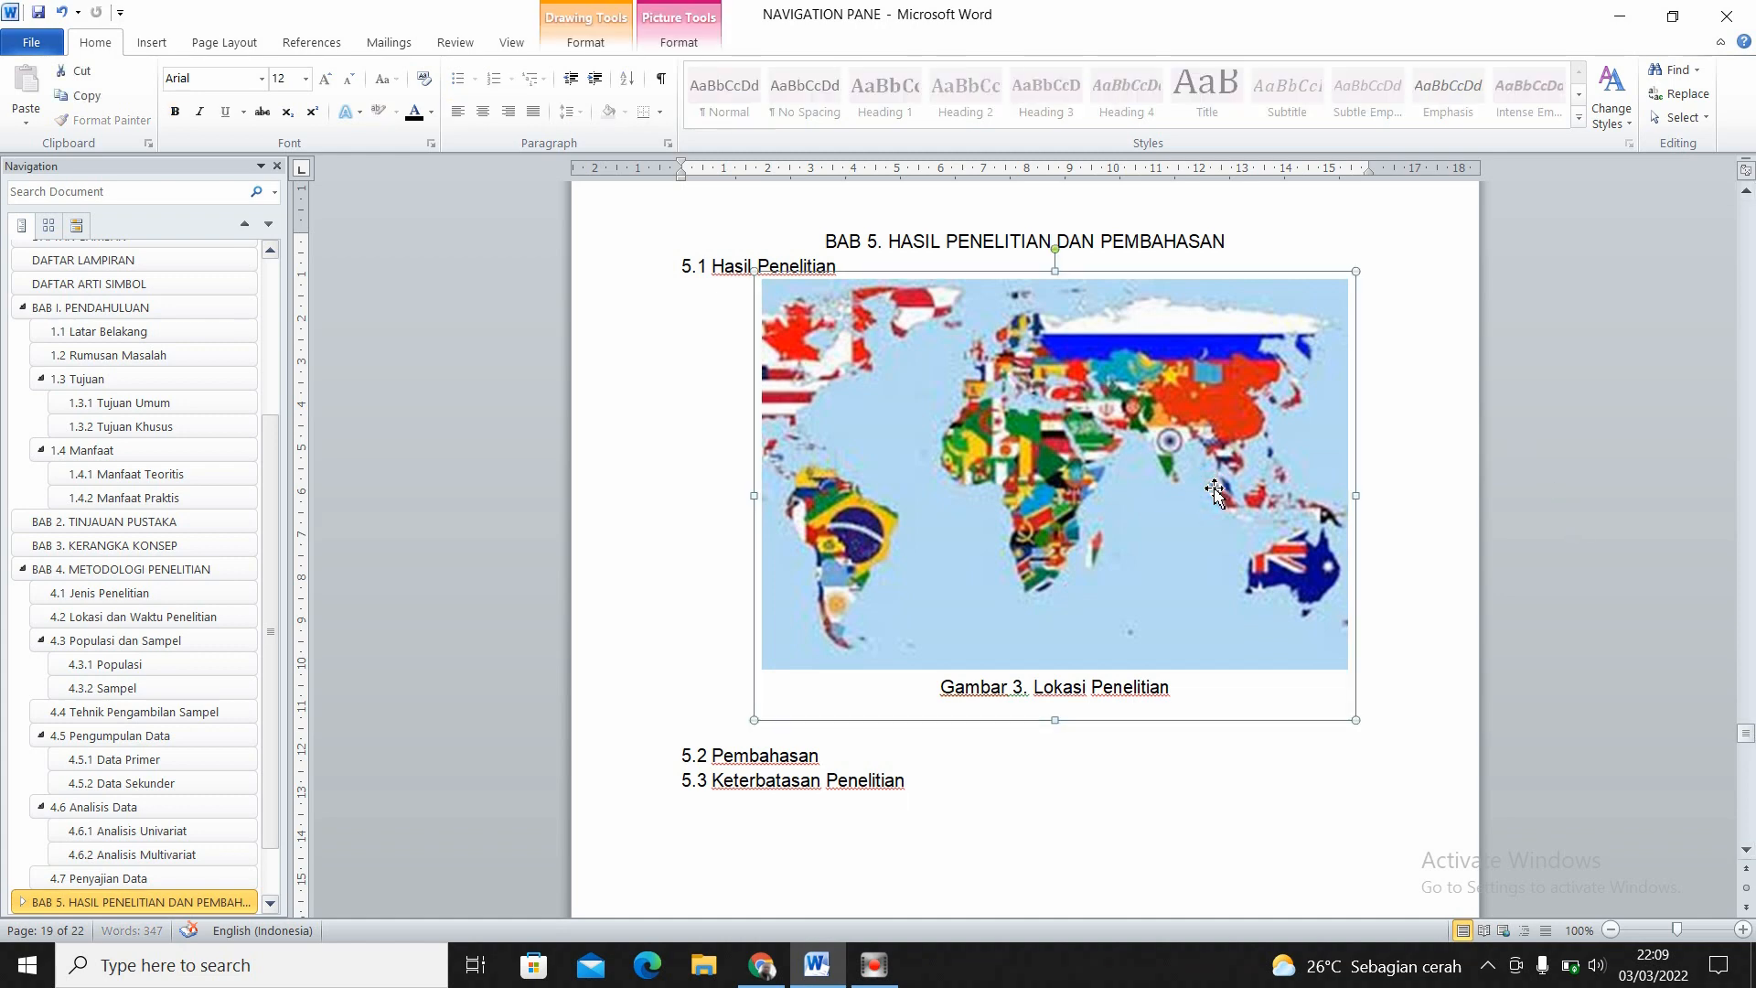
key("Down")
key("Down")
key("Down")
key("Down")
key("Down")
key("Up")
key("Up")
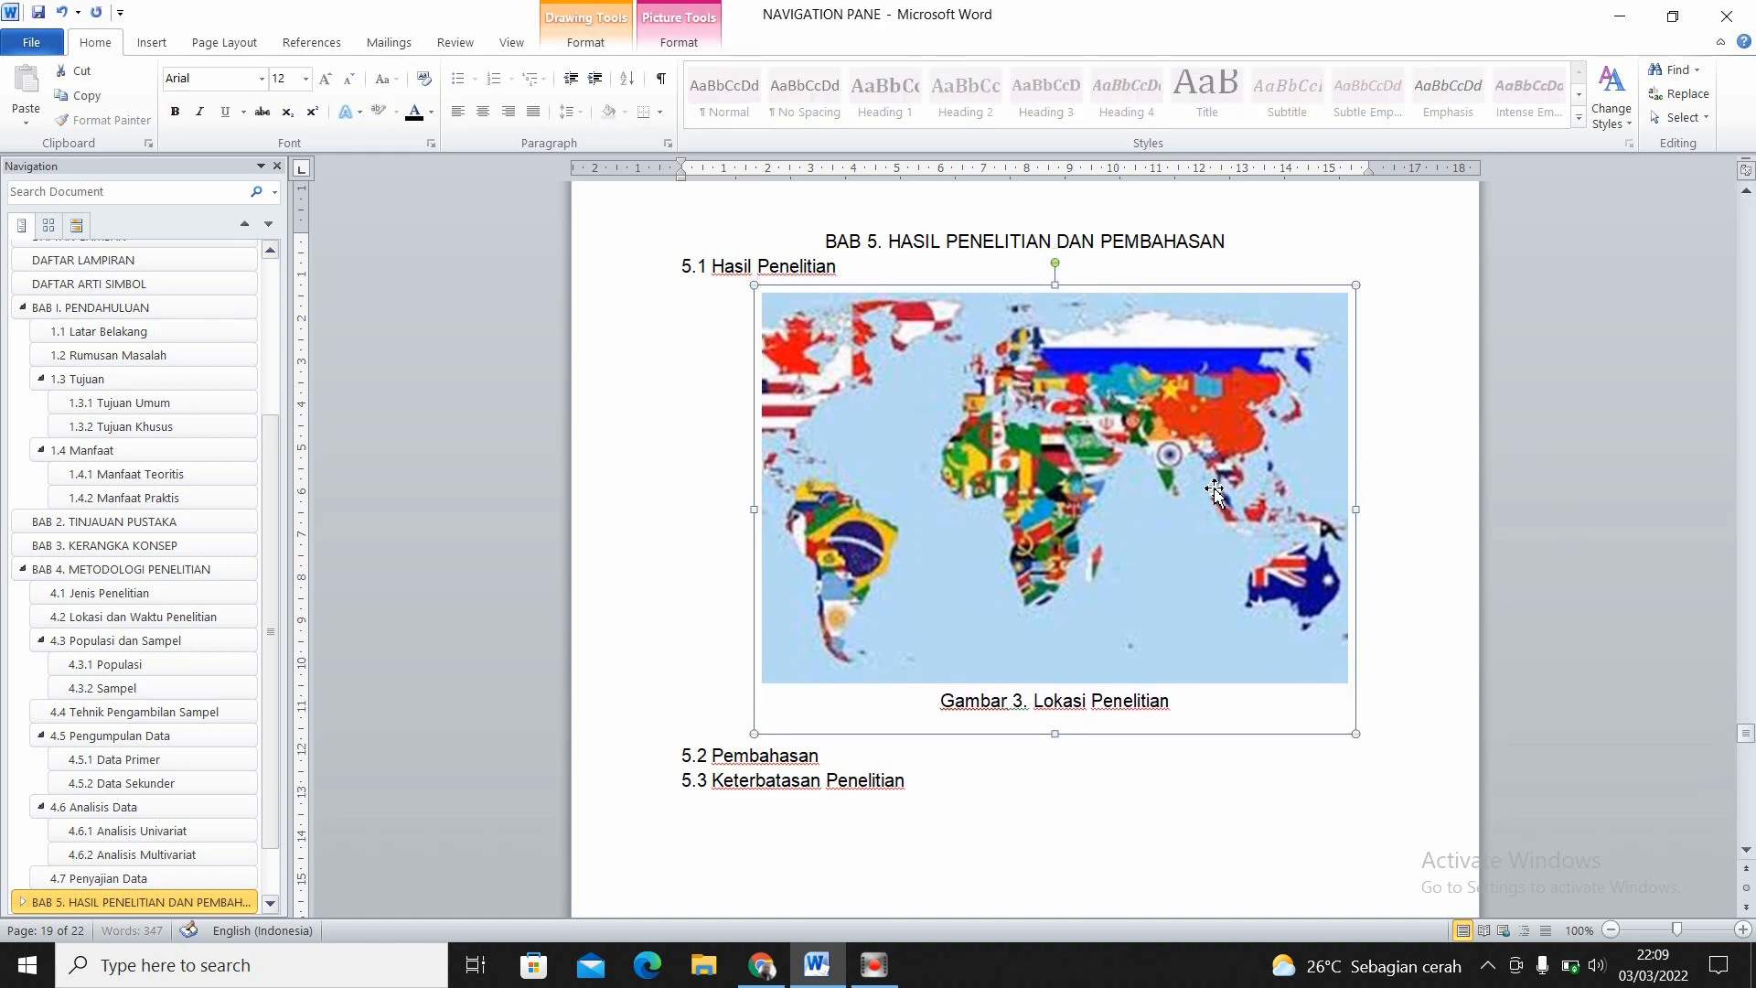
key("Up")
key("Up")
key("Up")
key("Down")
key("Down")
key("Down")
key("Down")
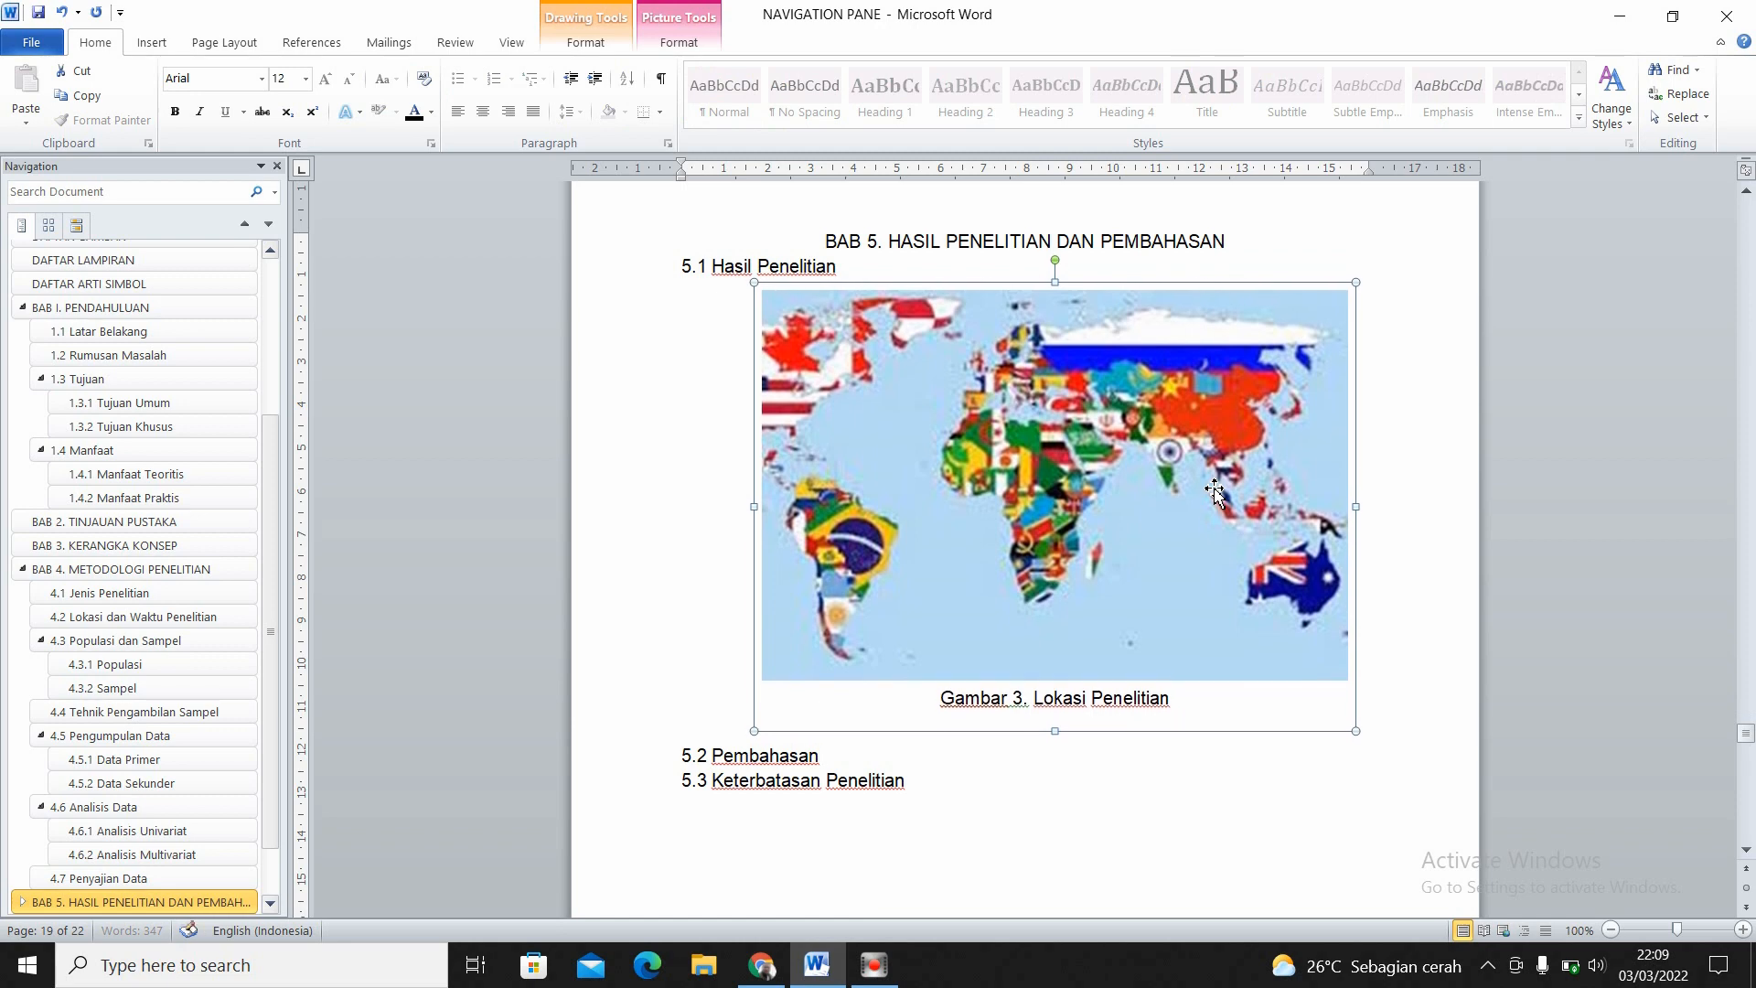
key("Down")
key("Down")
key("ctrl+Up")
key("Up")
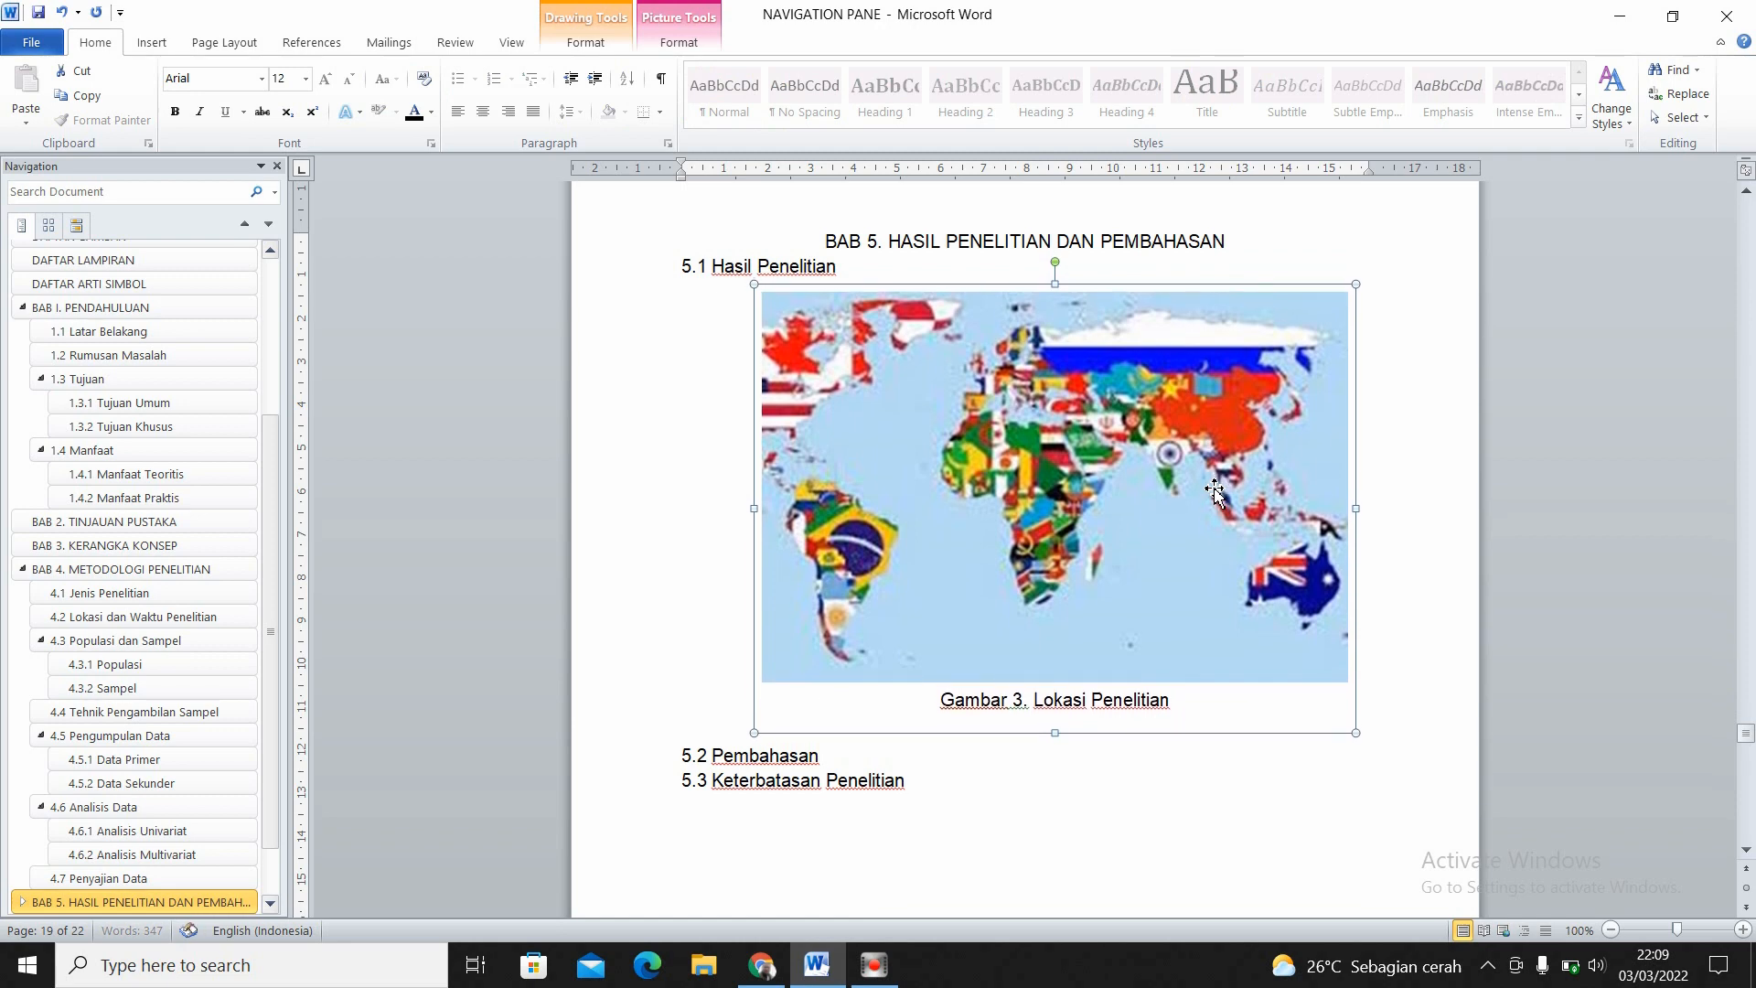
key("ctrl+Down")
key("ctrl+Down")
key("ctrl+Down")
key("ctrl+Down")
key("ctrl+Down")
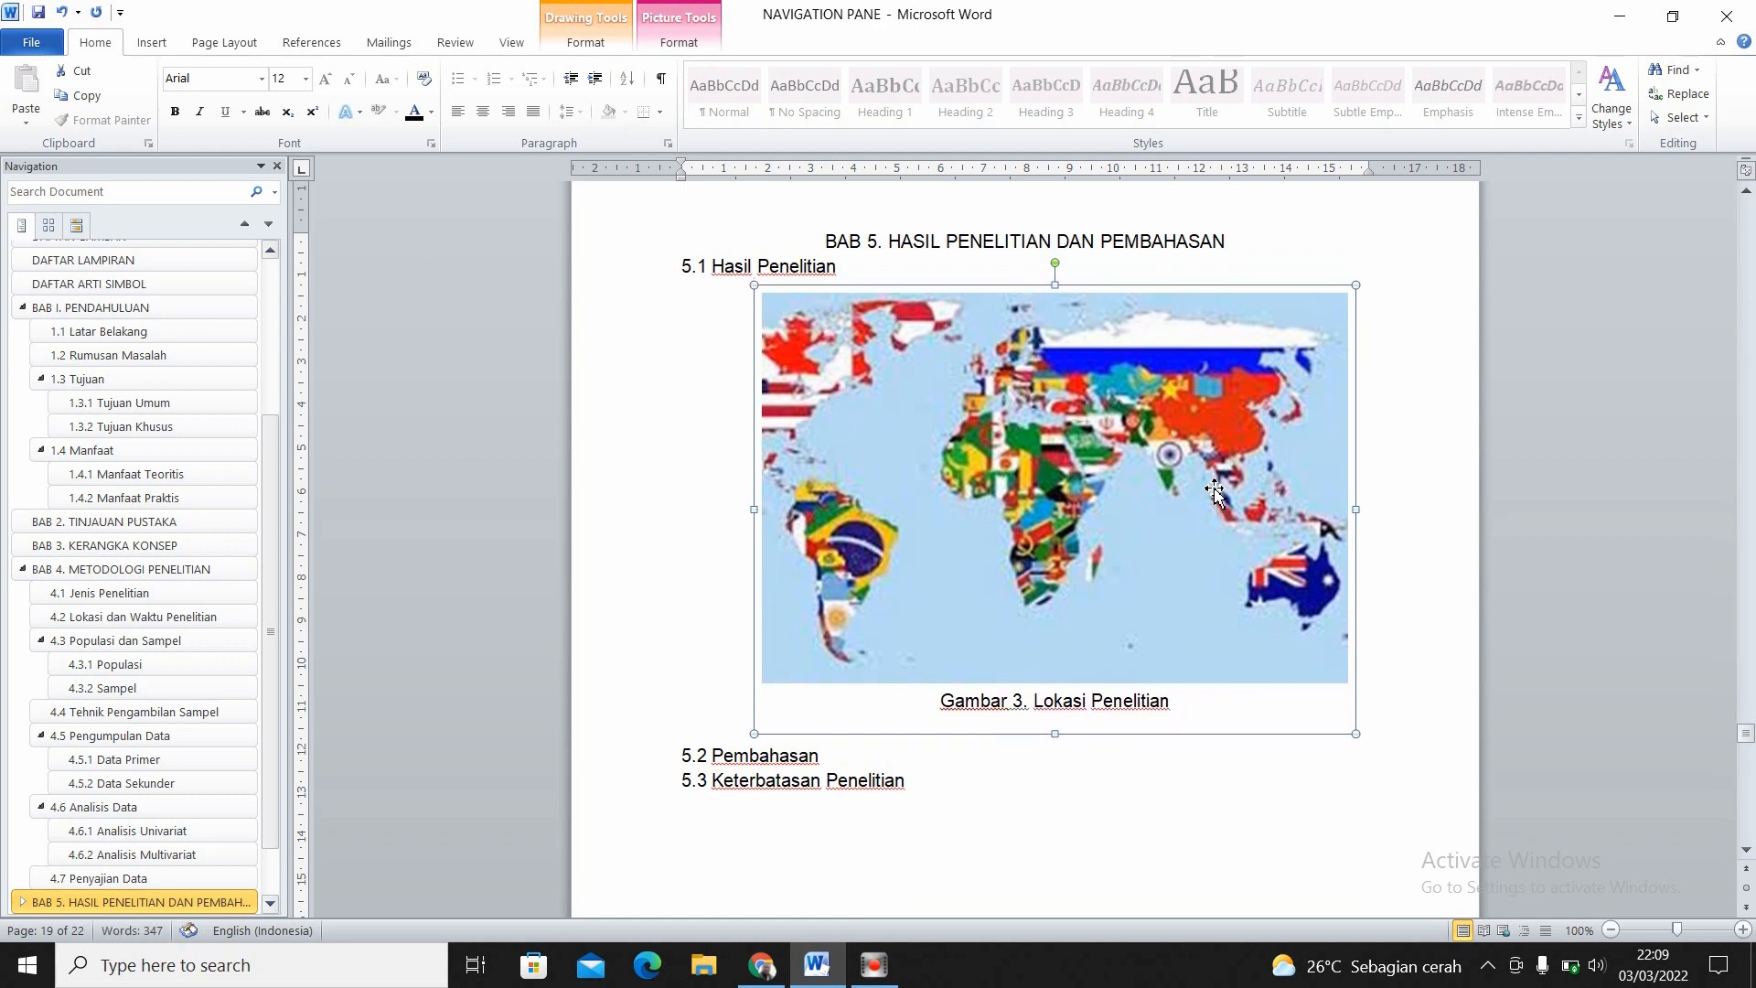
left_click(1102, 695)
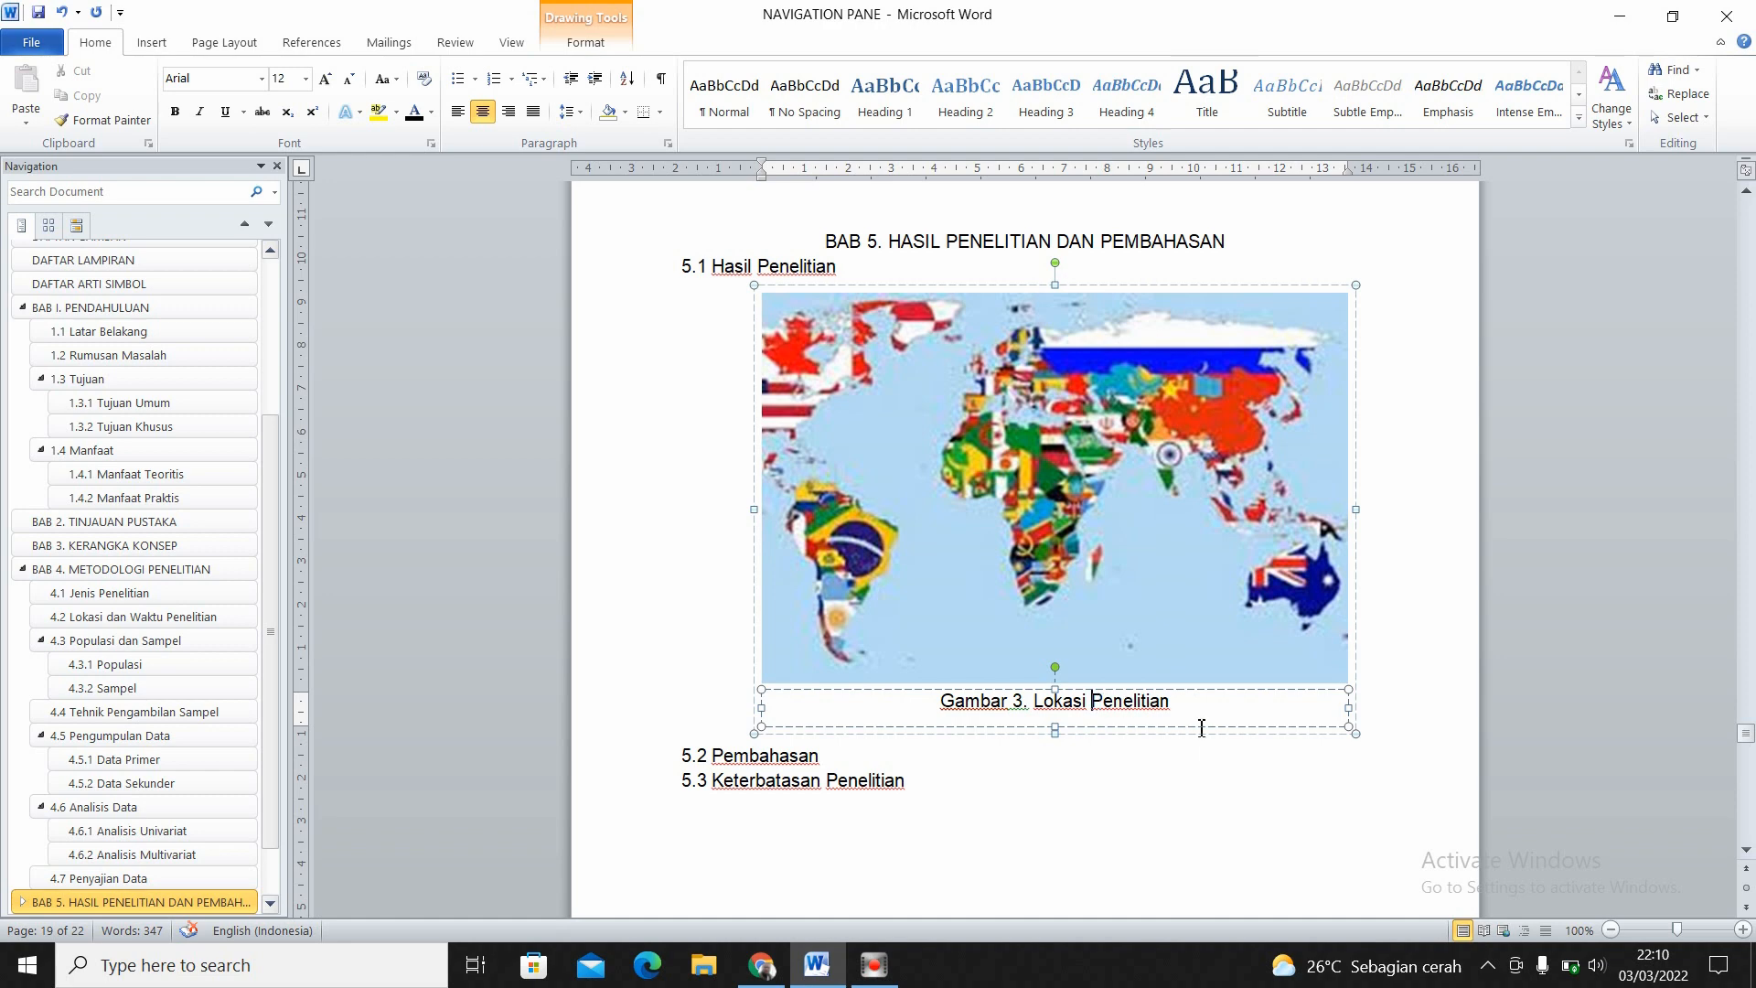
left_click(1490, 739)
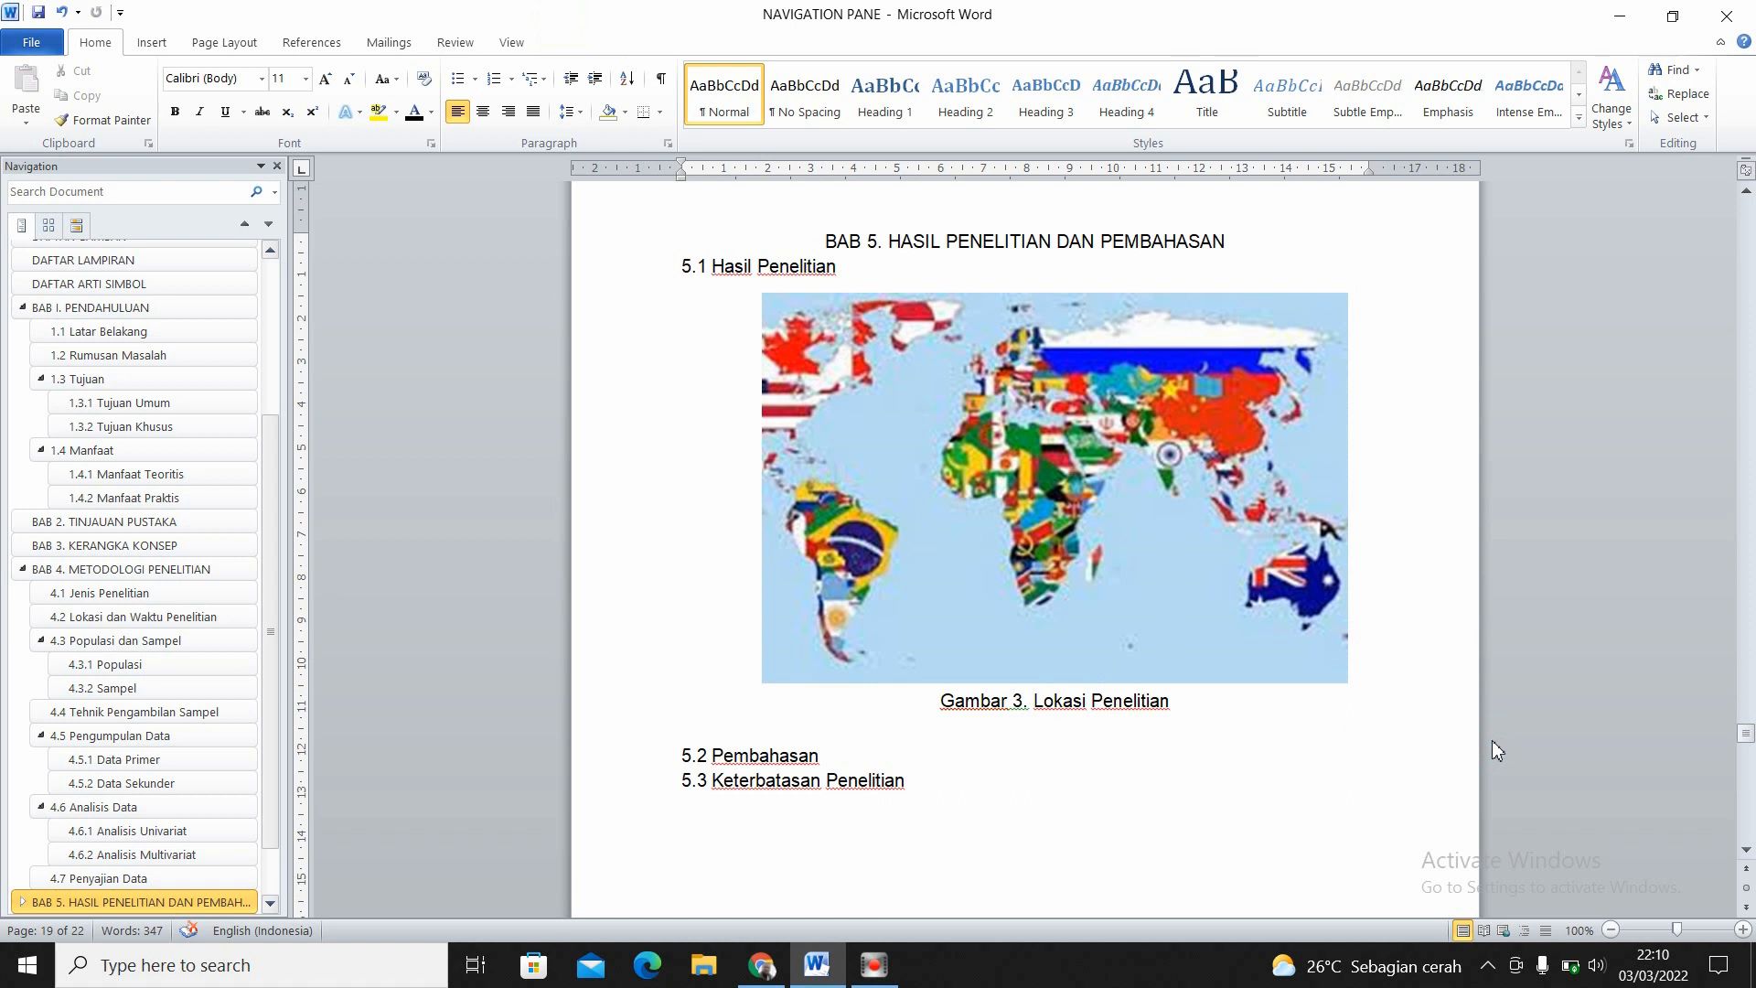
left_click(1072, 783)
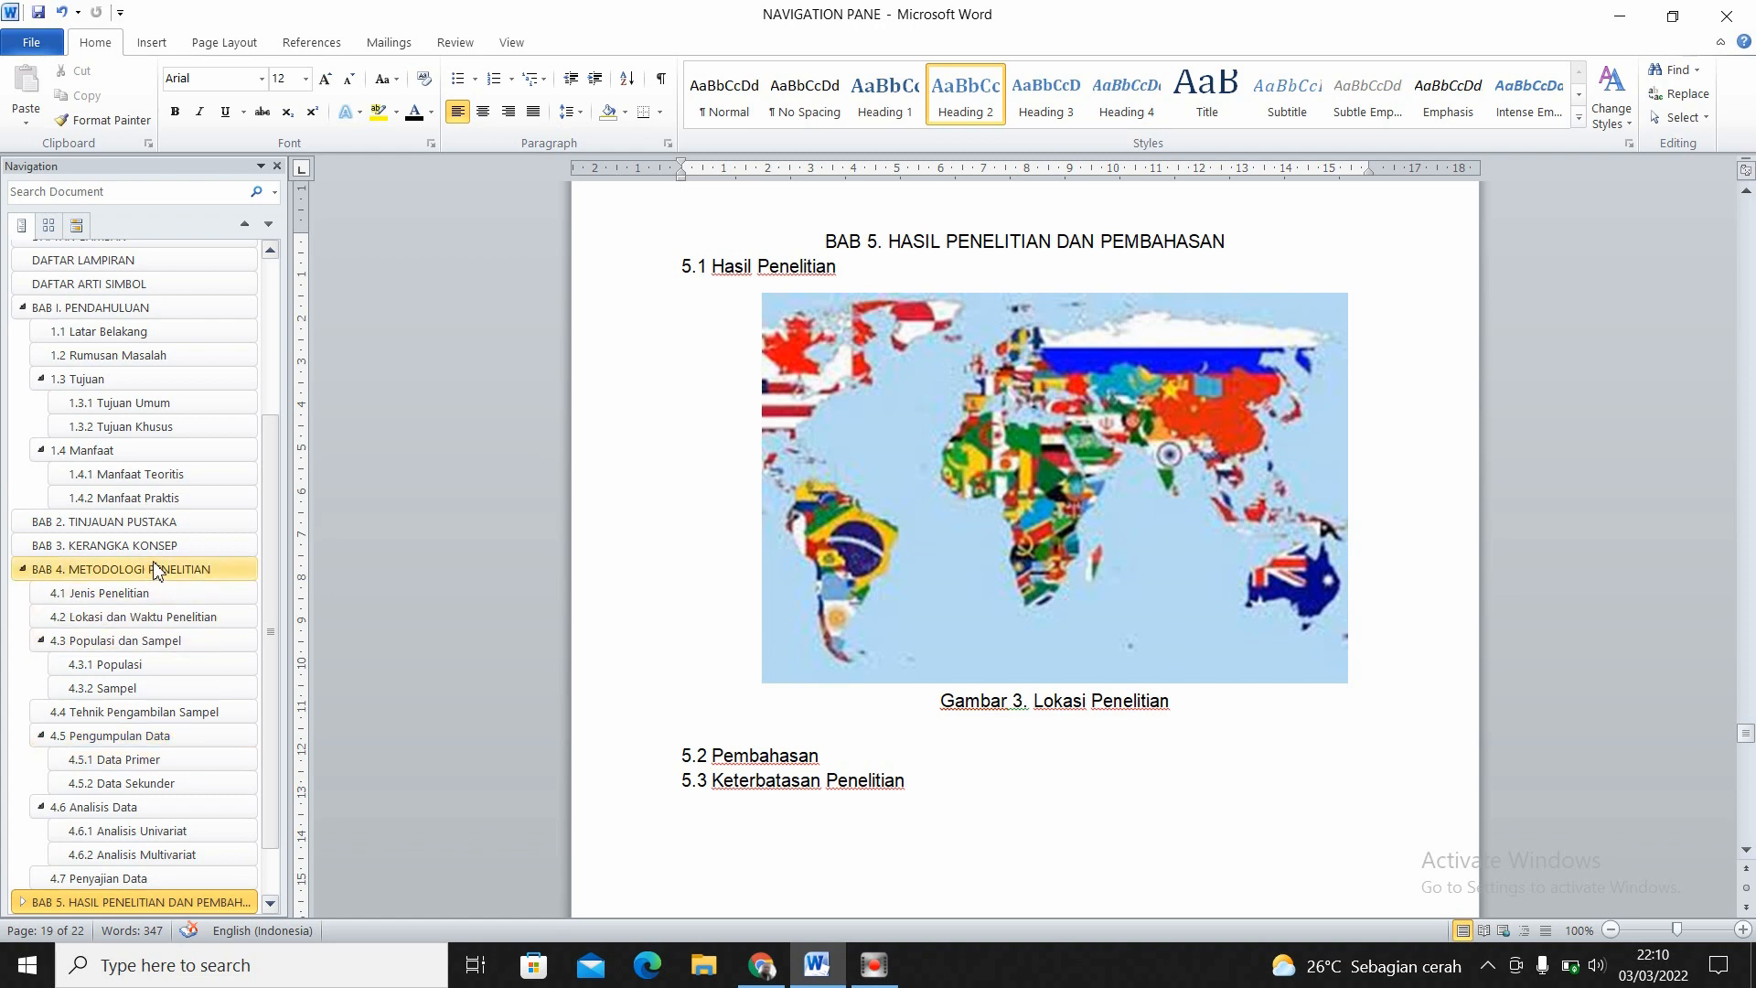
- Go to section 4.6.1 Analisis Univariat and add several empty lines below its heading
scroll(274, 723, "down", 1)
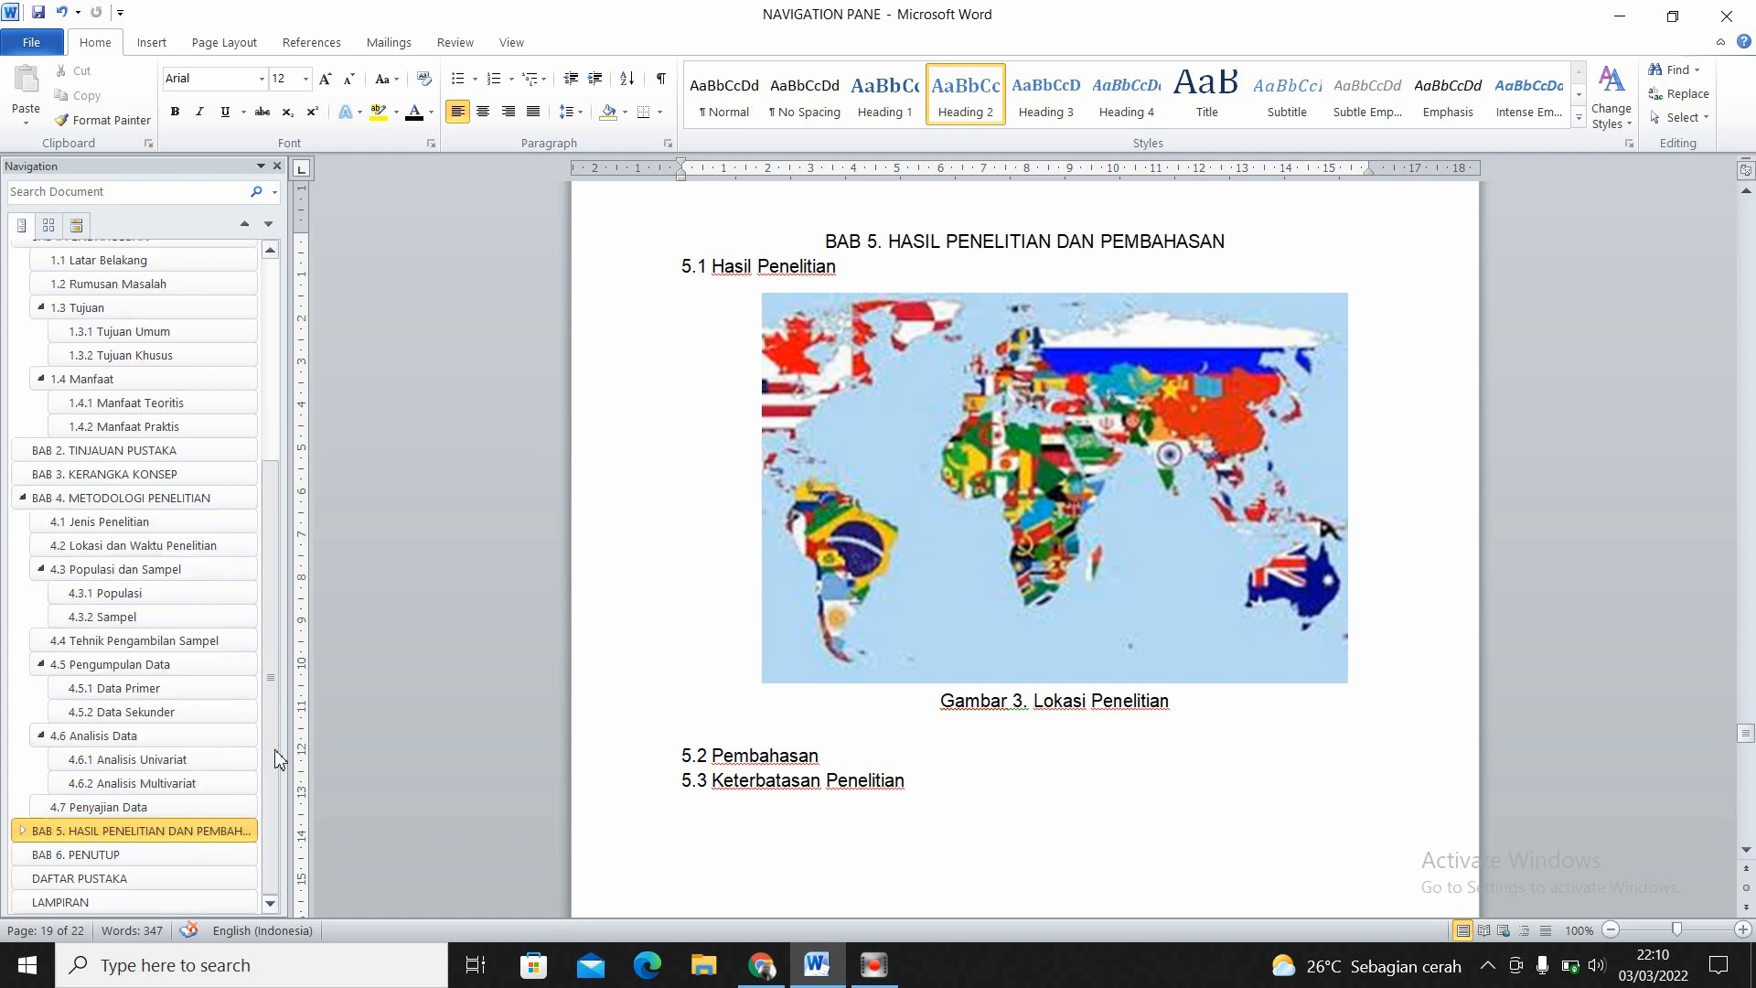
left_click(185, 765)
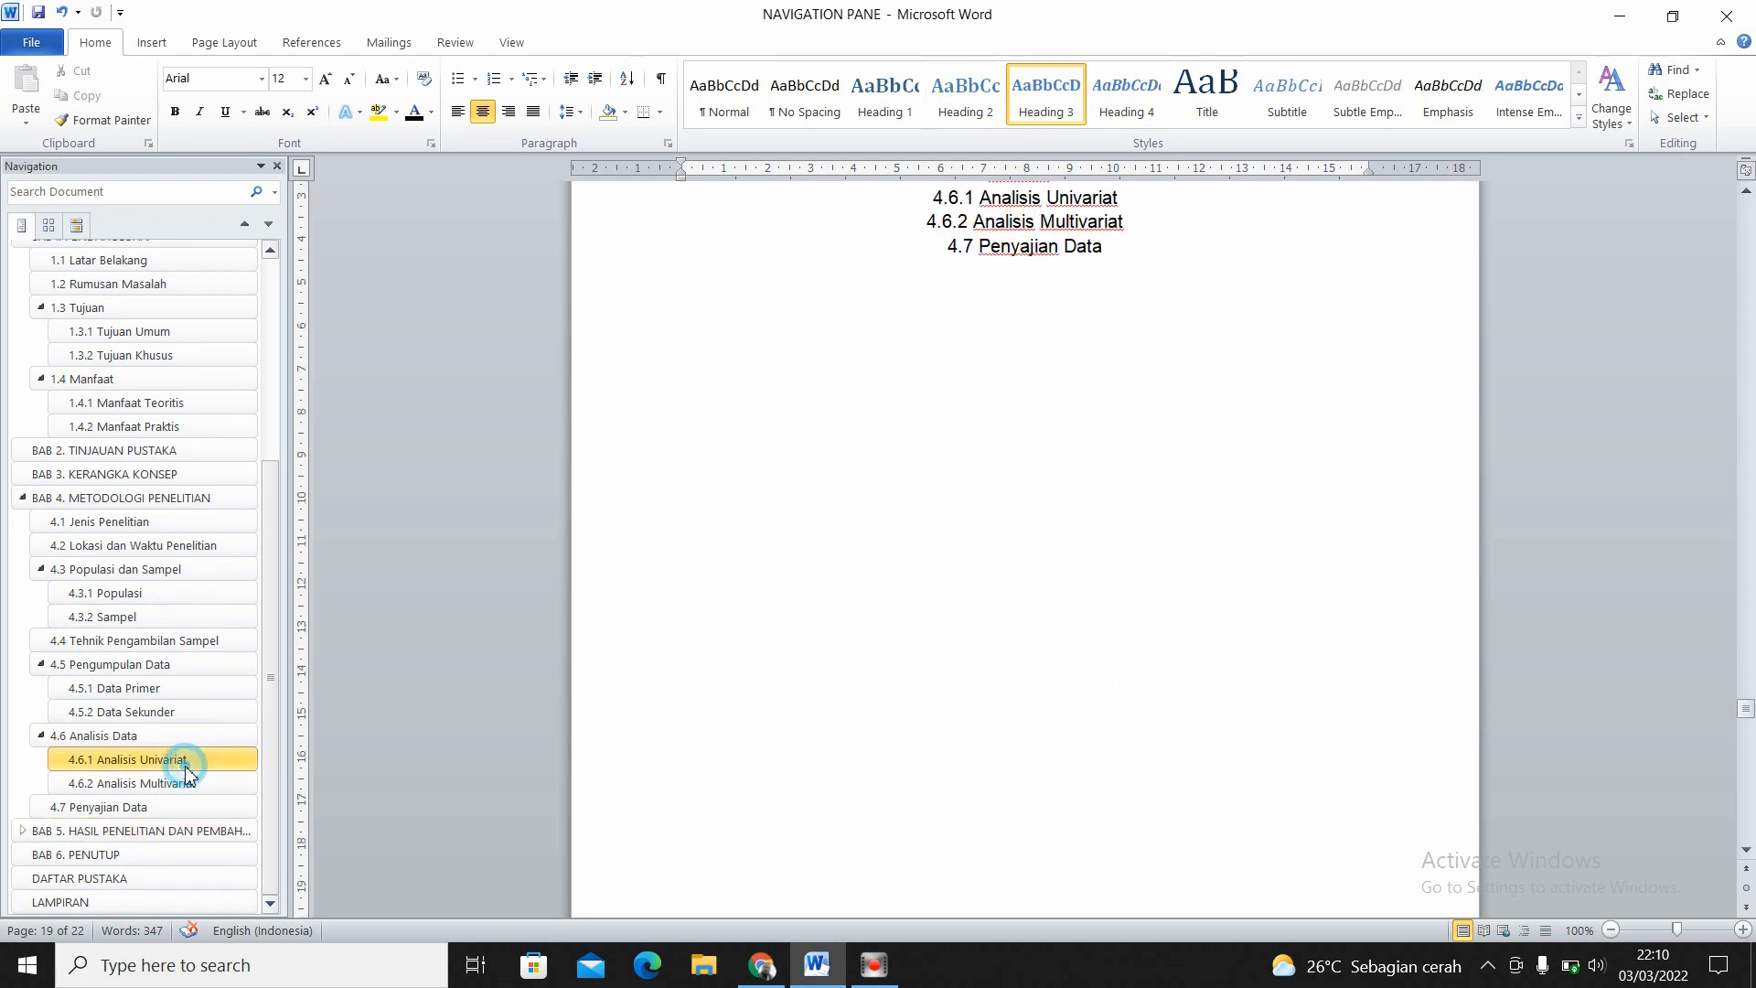
left_click(1122, 200)
key("Return")
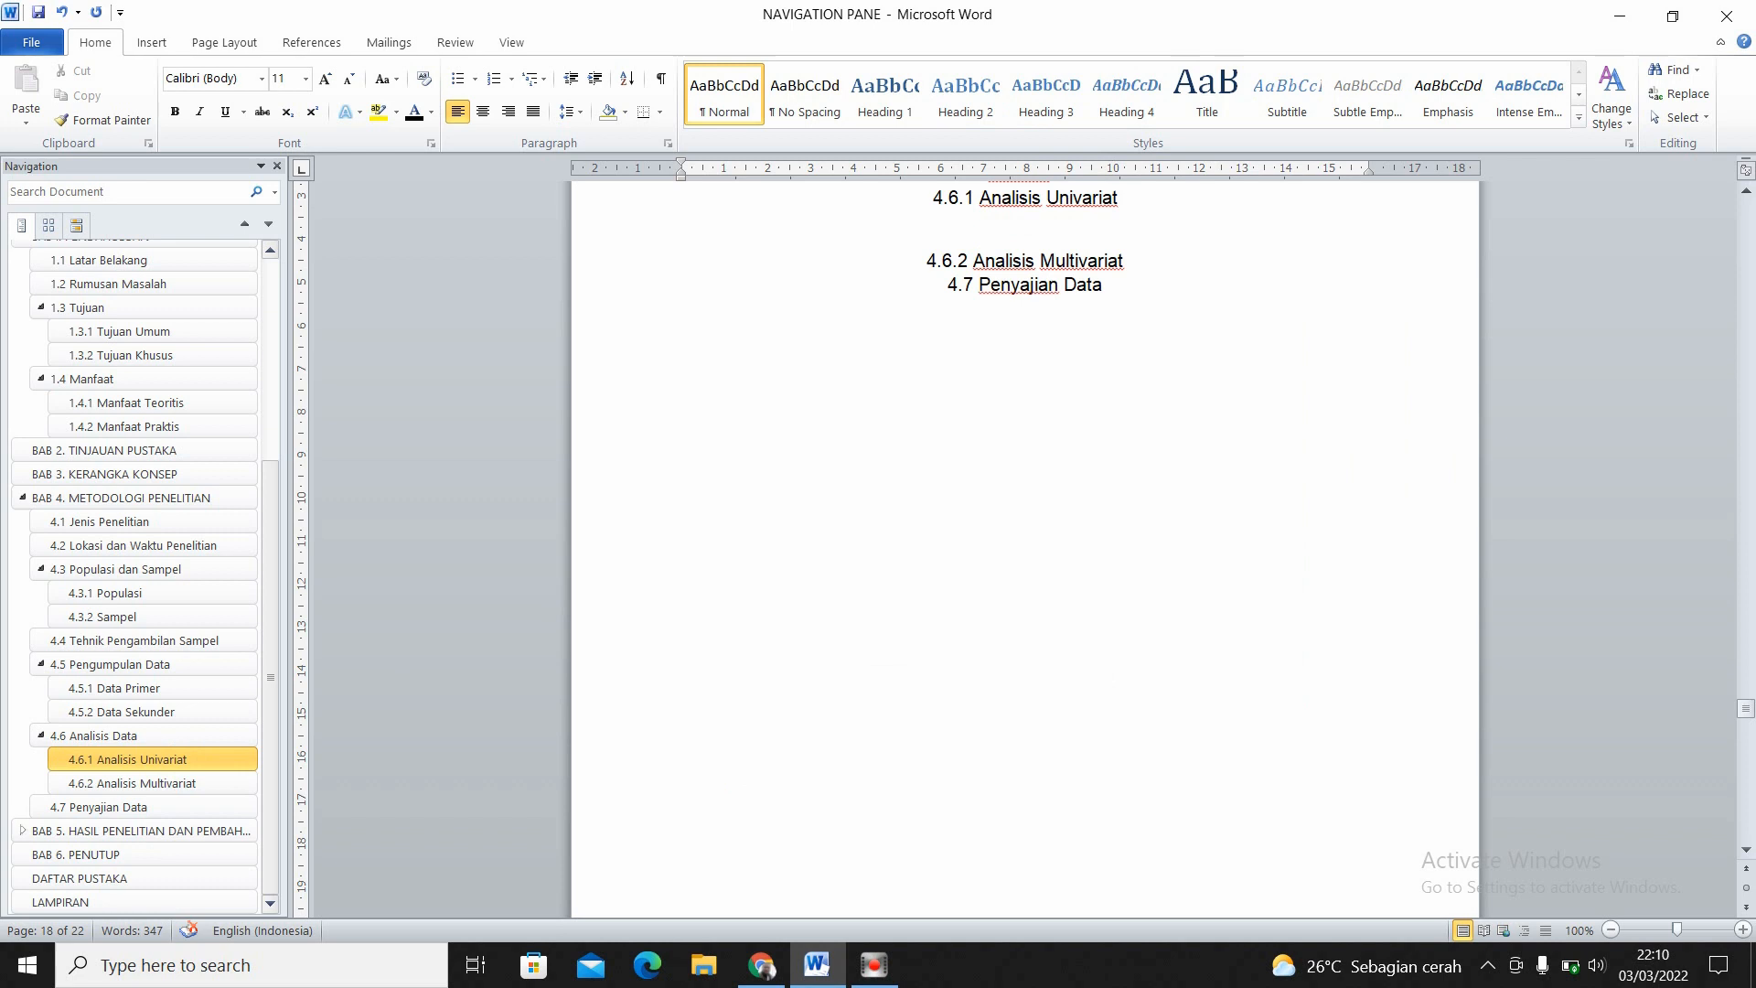
key("Return")
key("Return")
key("Return")
key("Return")
key("Return")
key("Return")
key("Return")
key("Return")
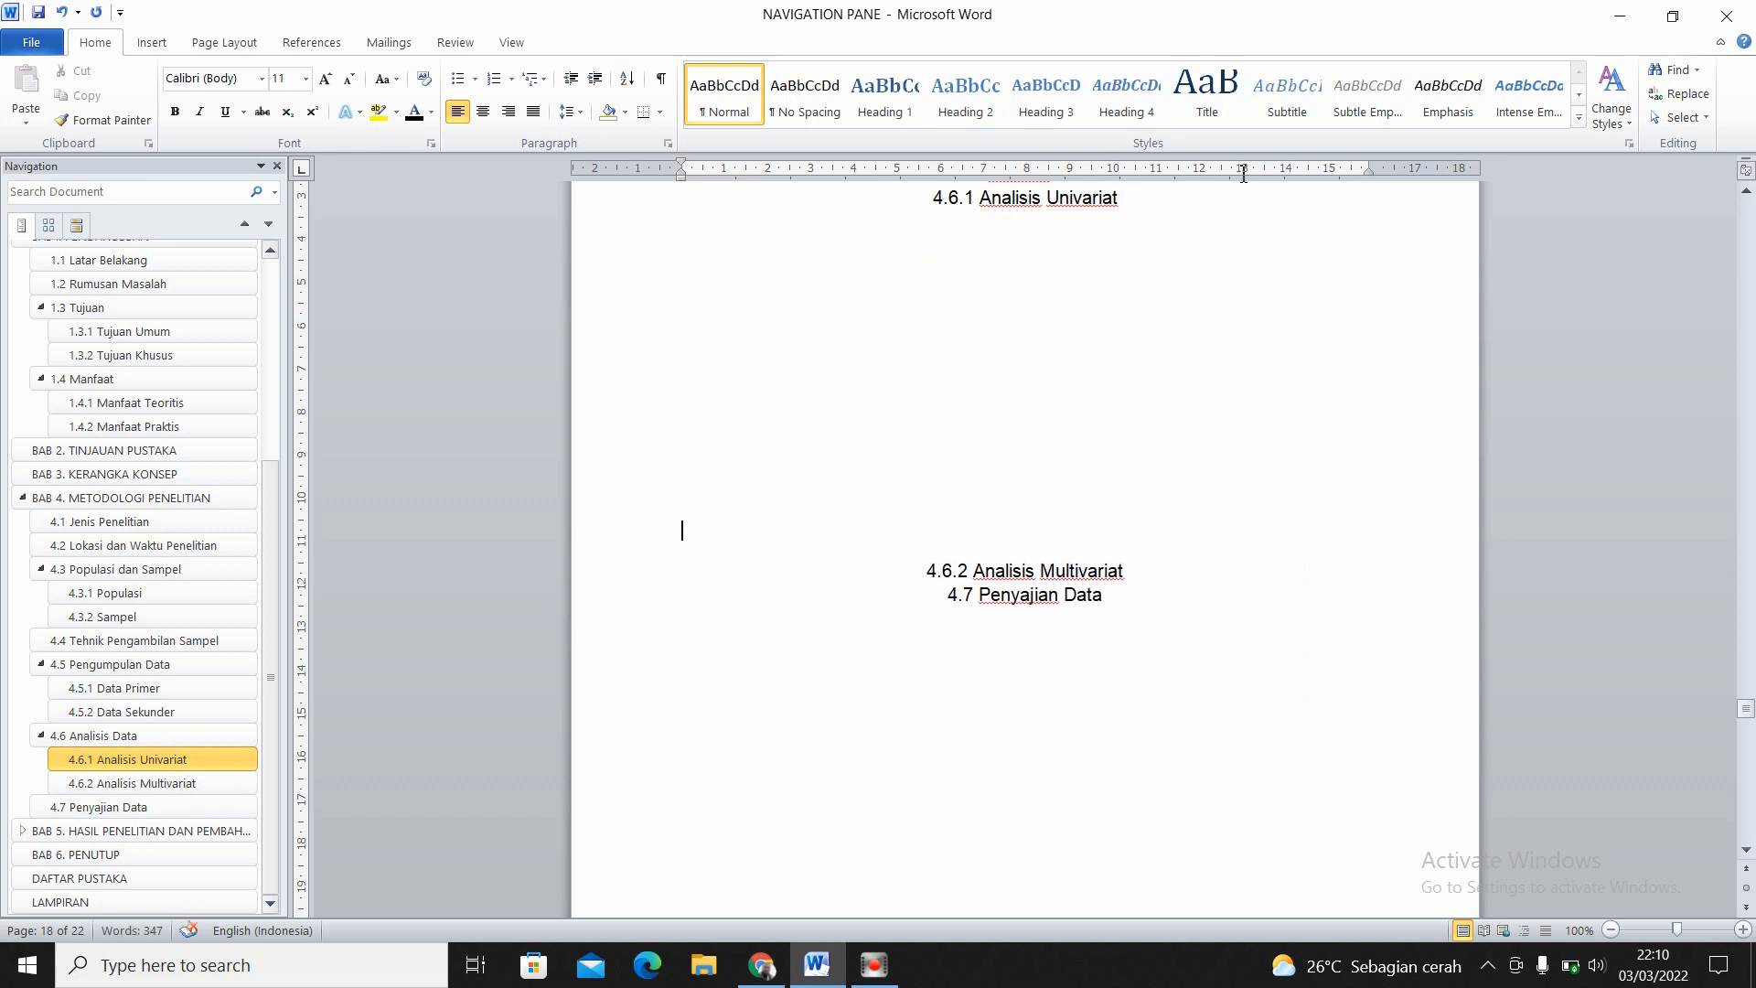
- Insert a table of three columns and four rows on a new line directly below the 4.6.1 Analisis Univariat heading
left_click(1152, 196)
key("Up")
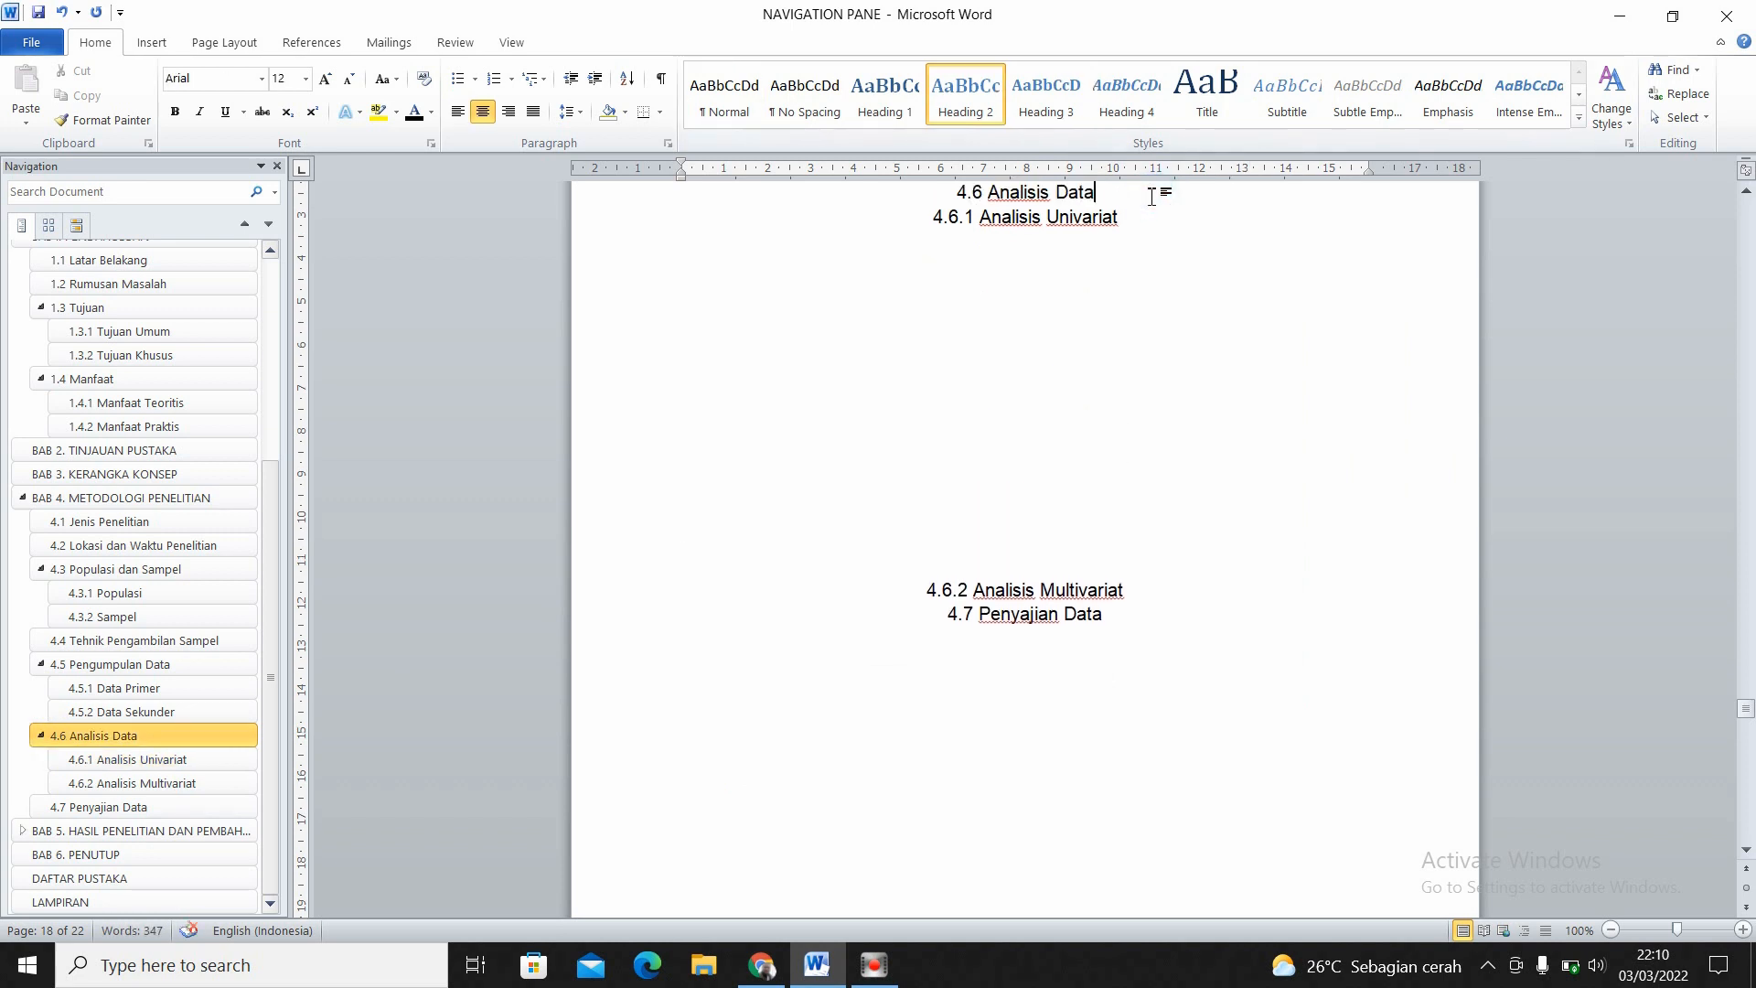
key("Down")
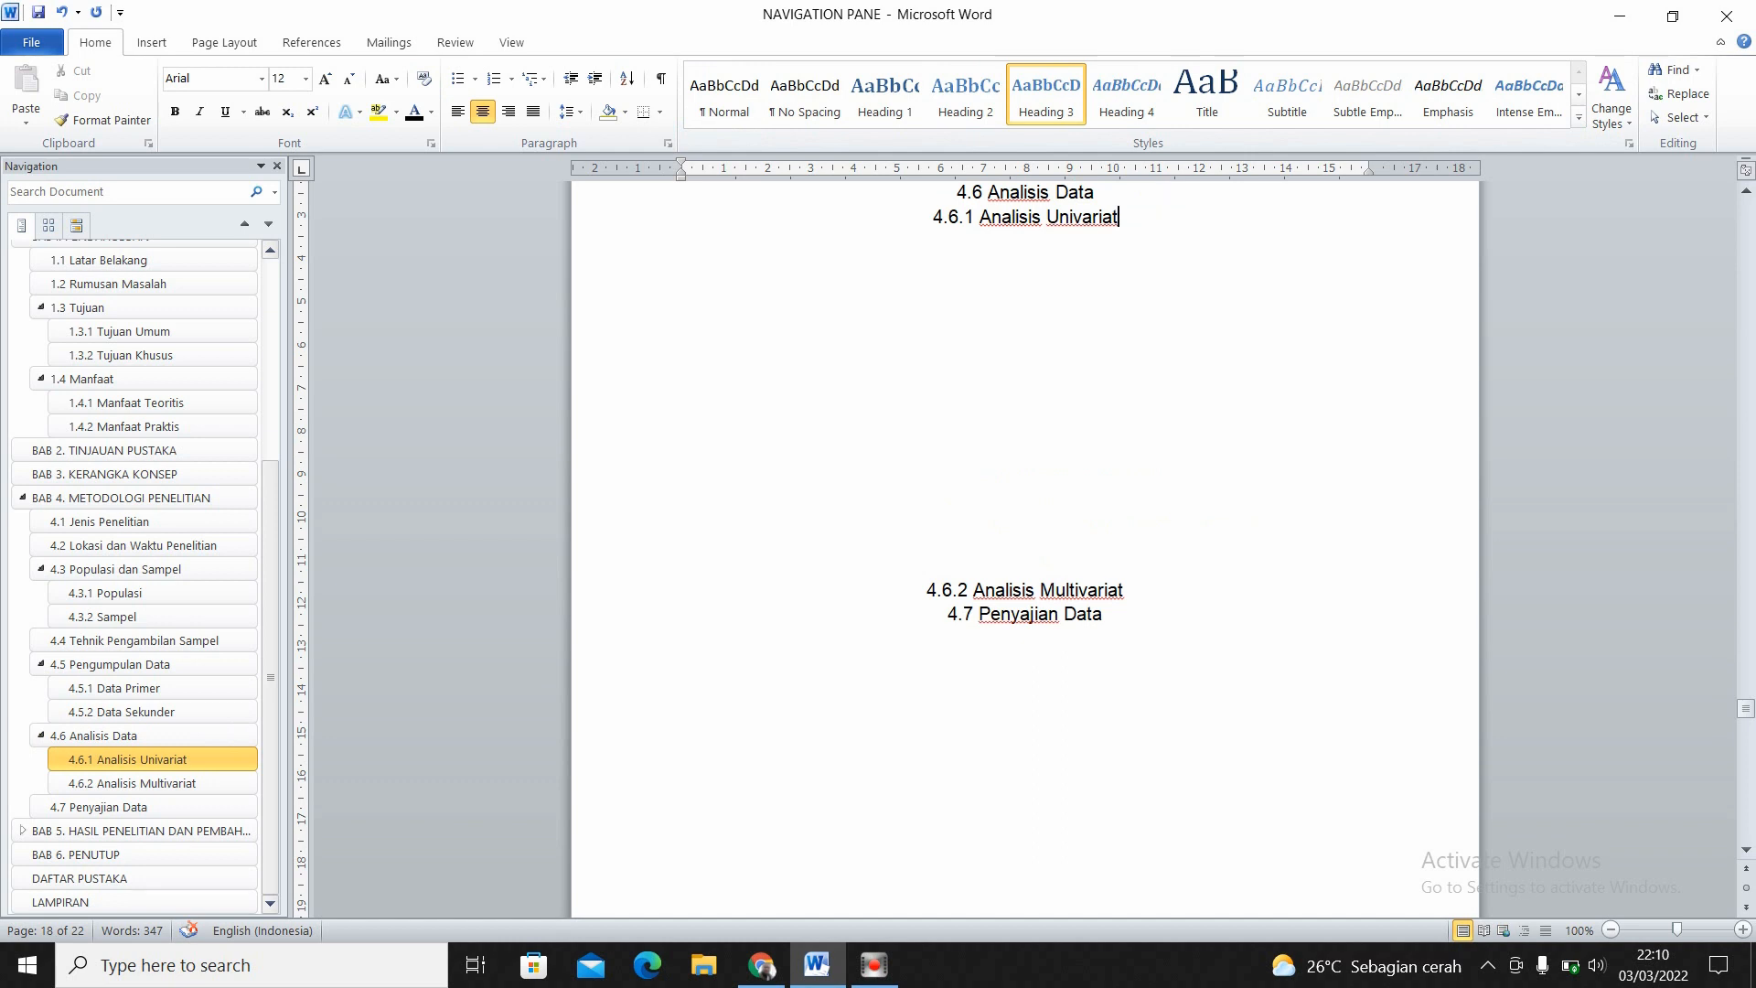
key("Return")
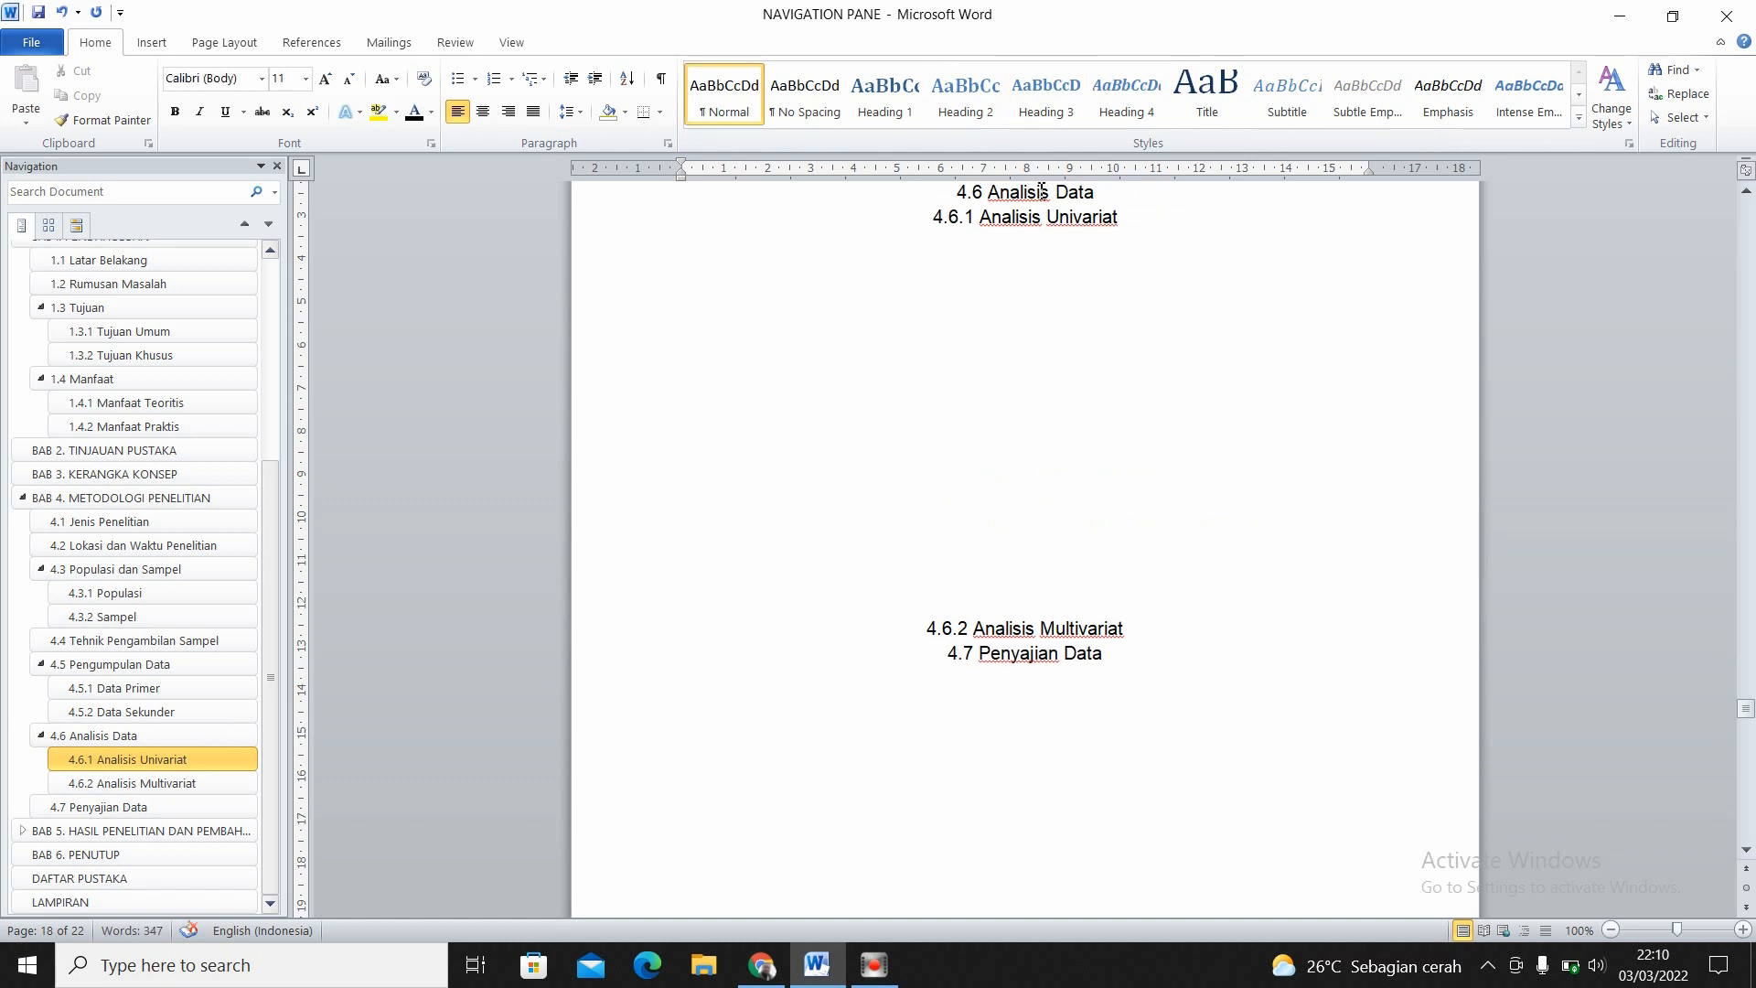
left_click(149, 41)
left_click(168, 92)
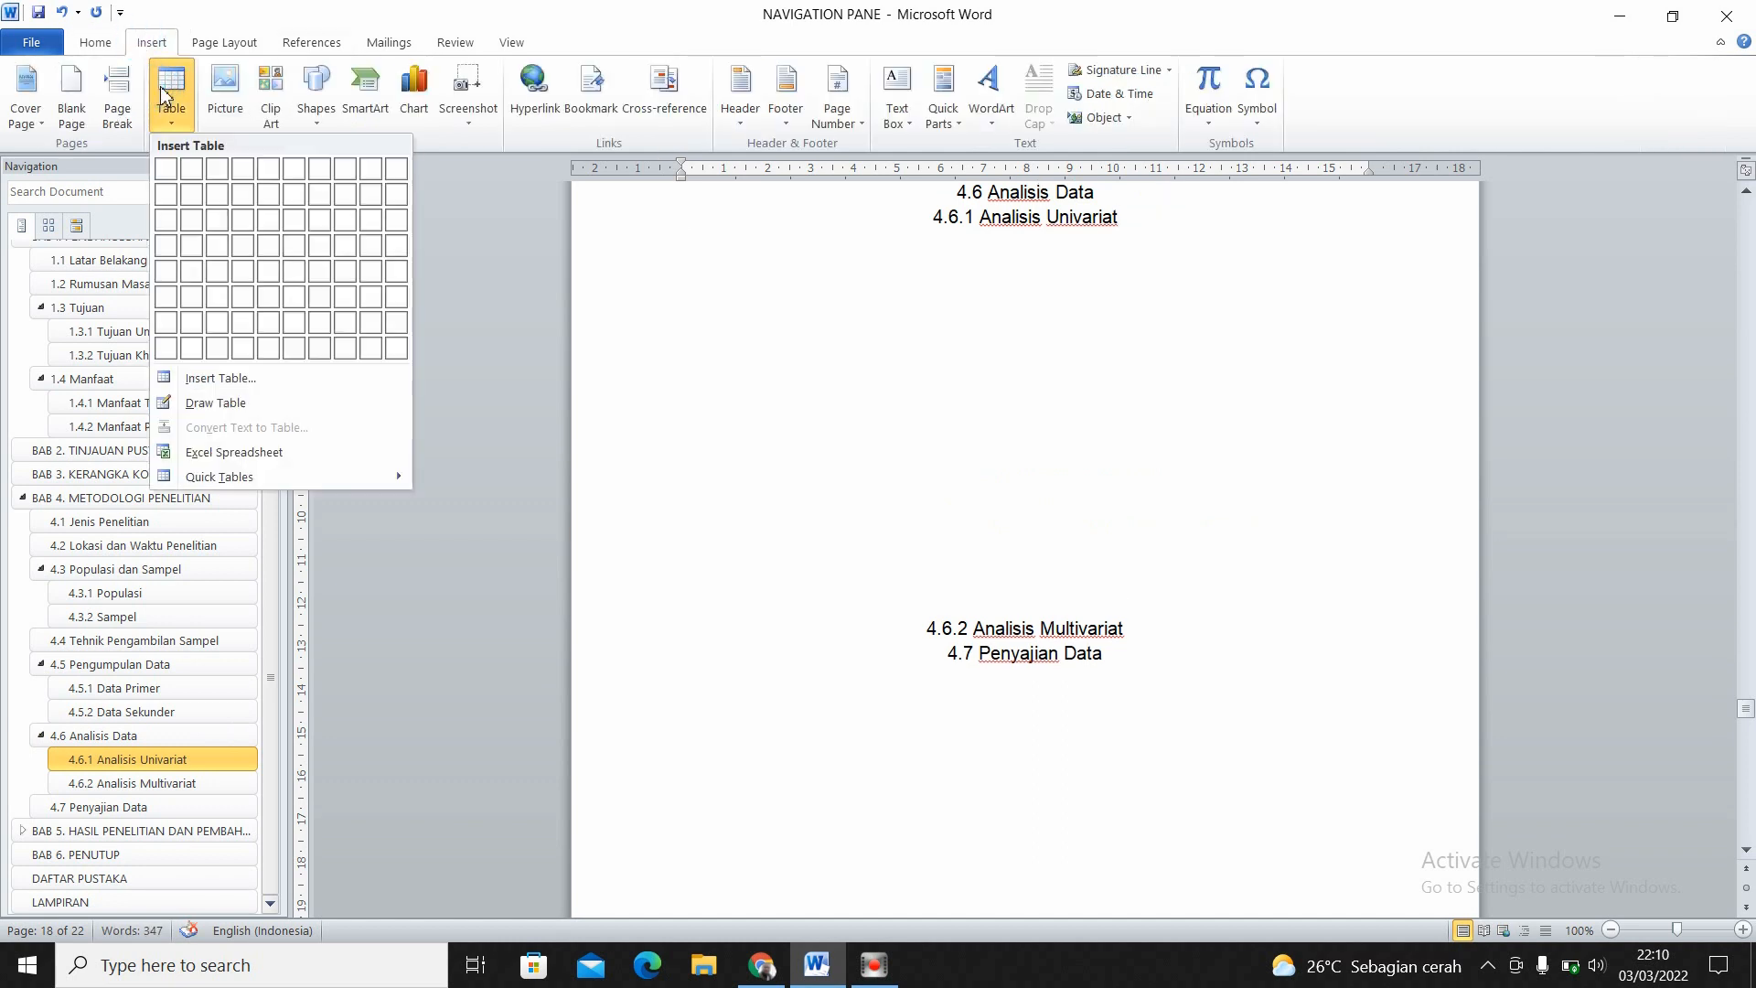
left_click(220, 245)
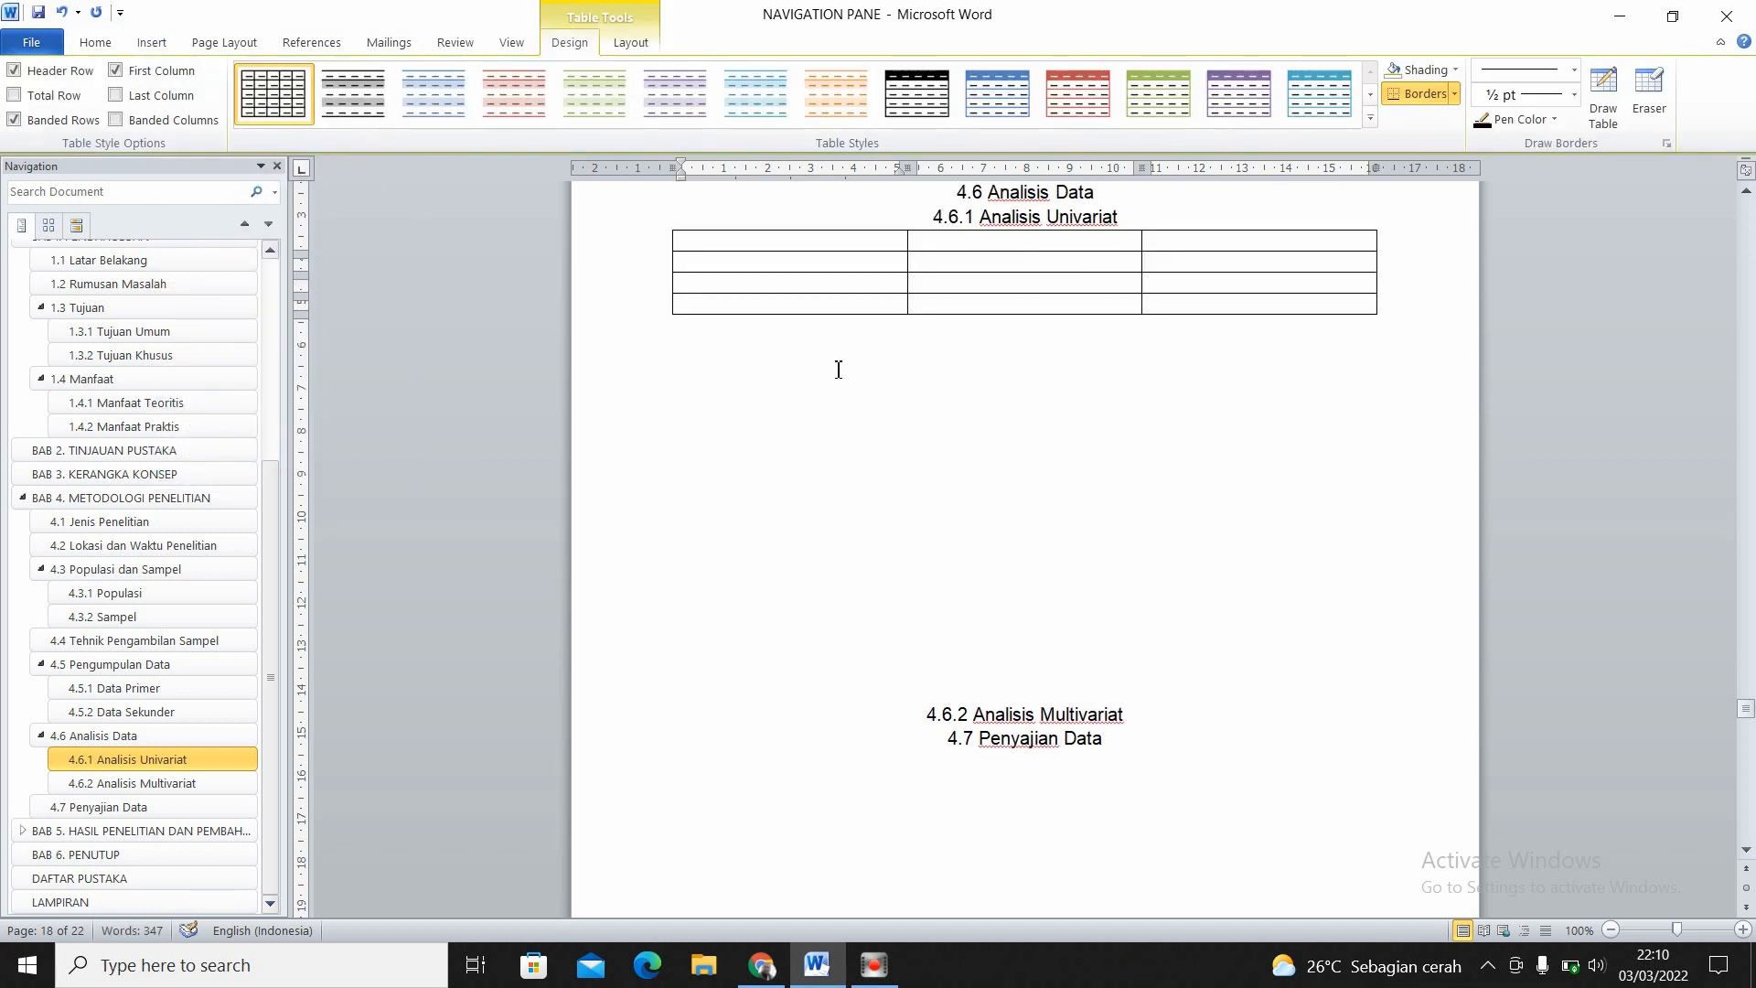
- Add an empty line between the 4.6.1 Analisis Univariat heading and the table
left_click(1084, 337)
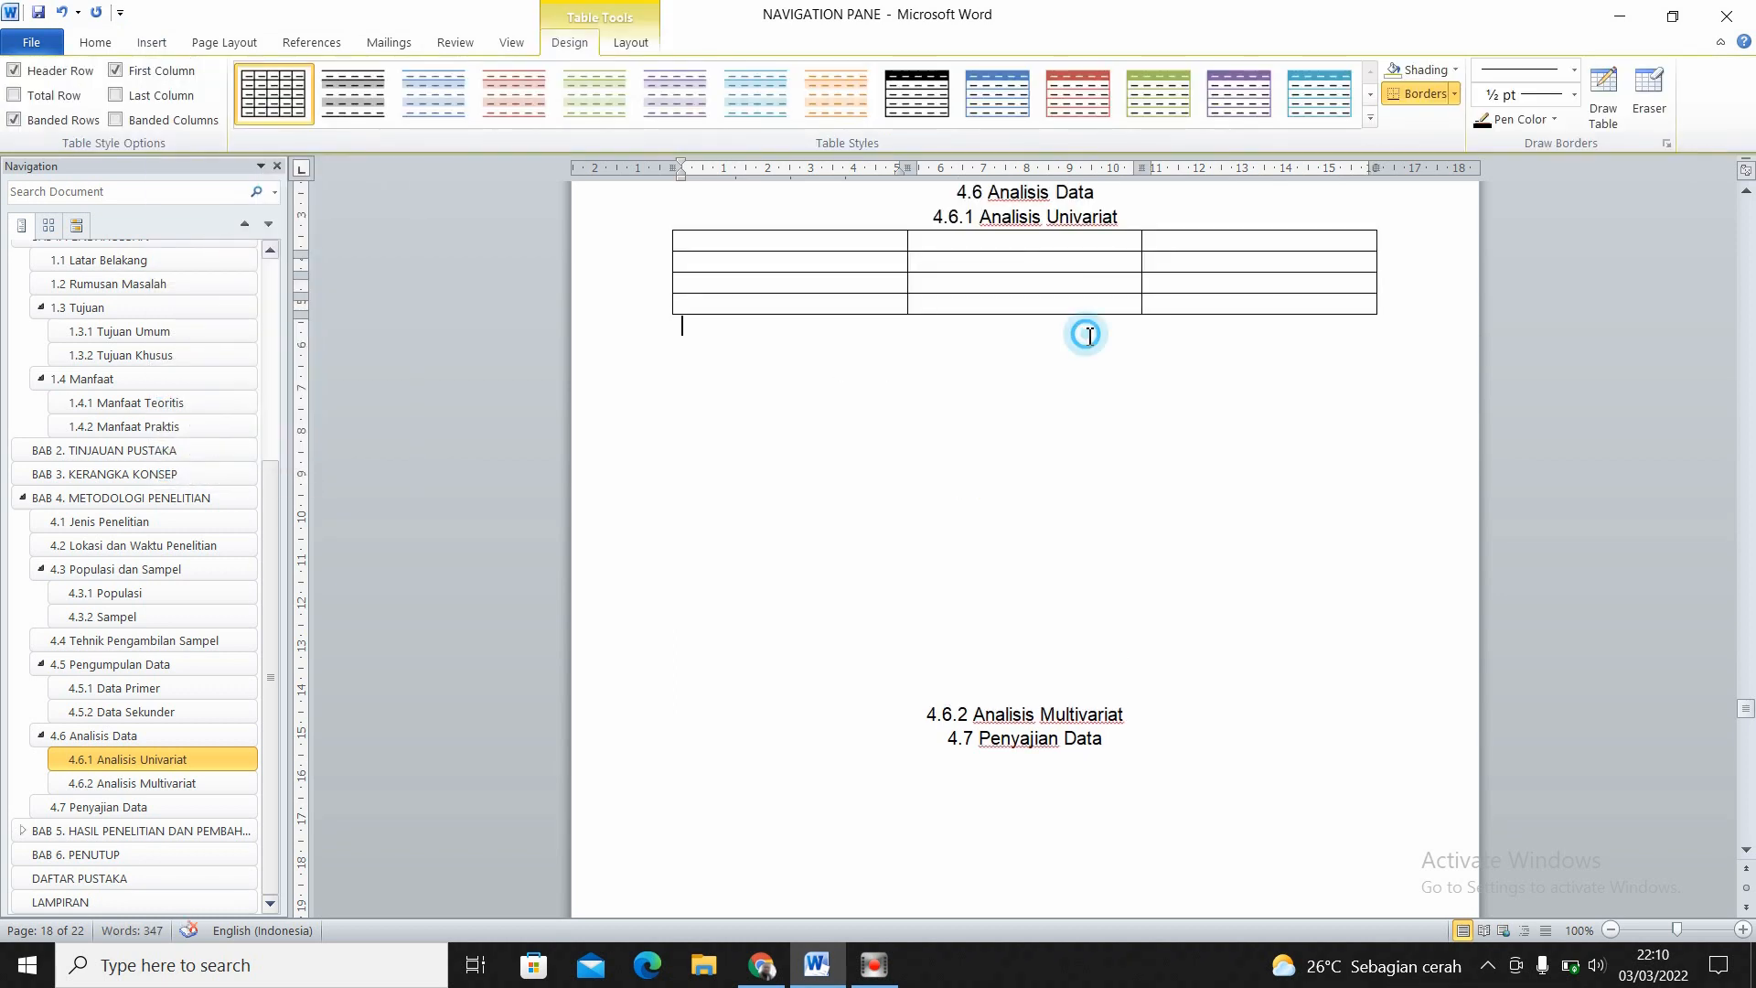
left_click(1124, 228)
key("Return")
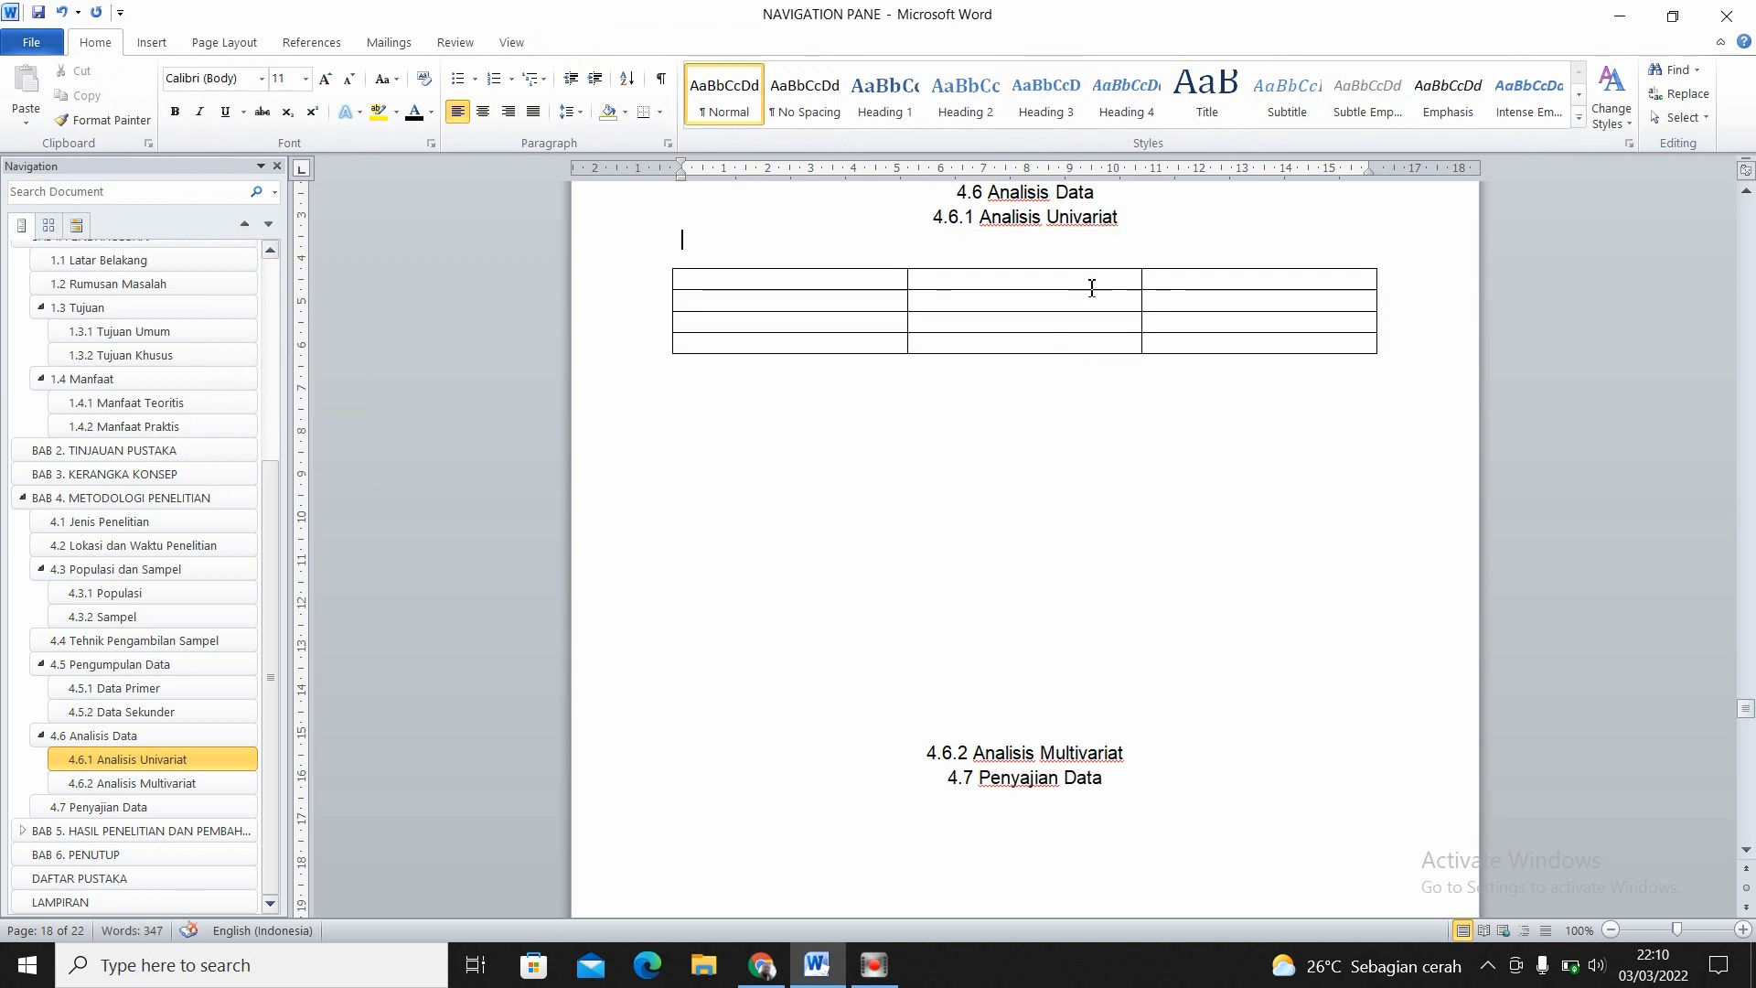
left_click(1050, 364)
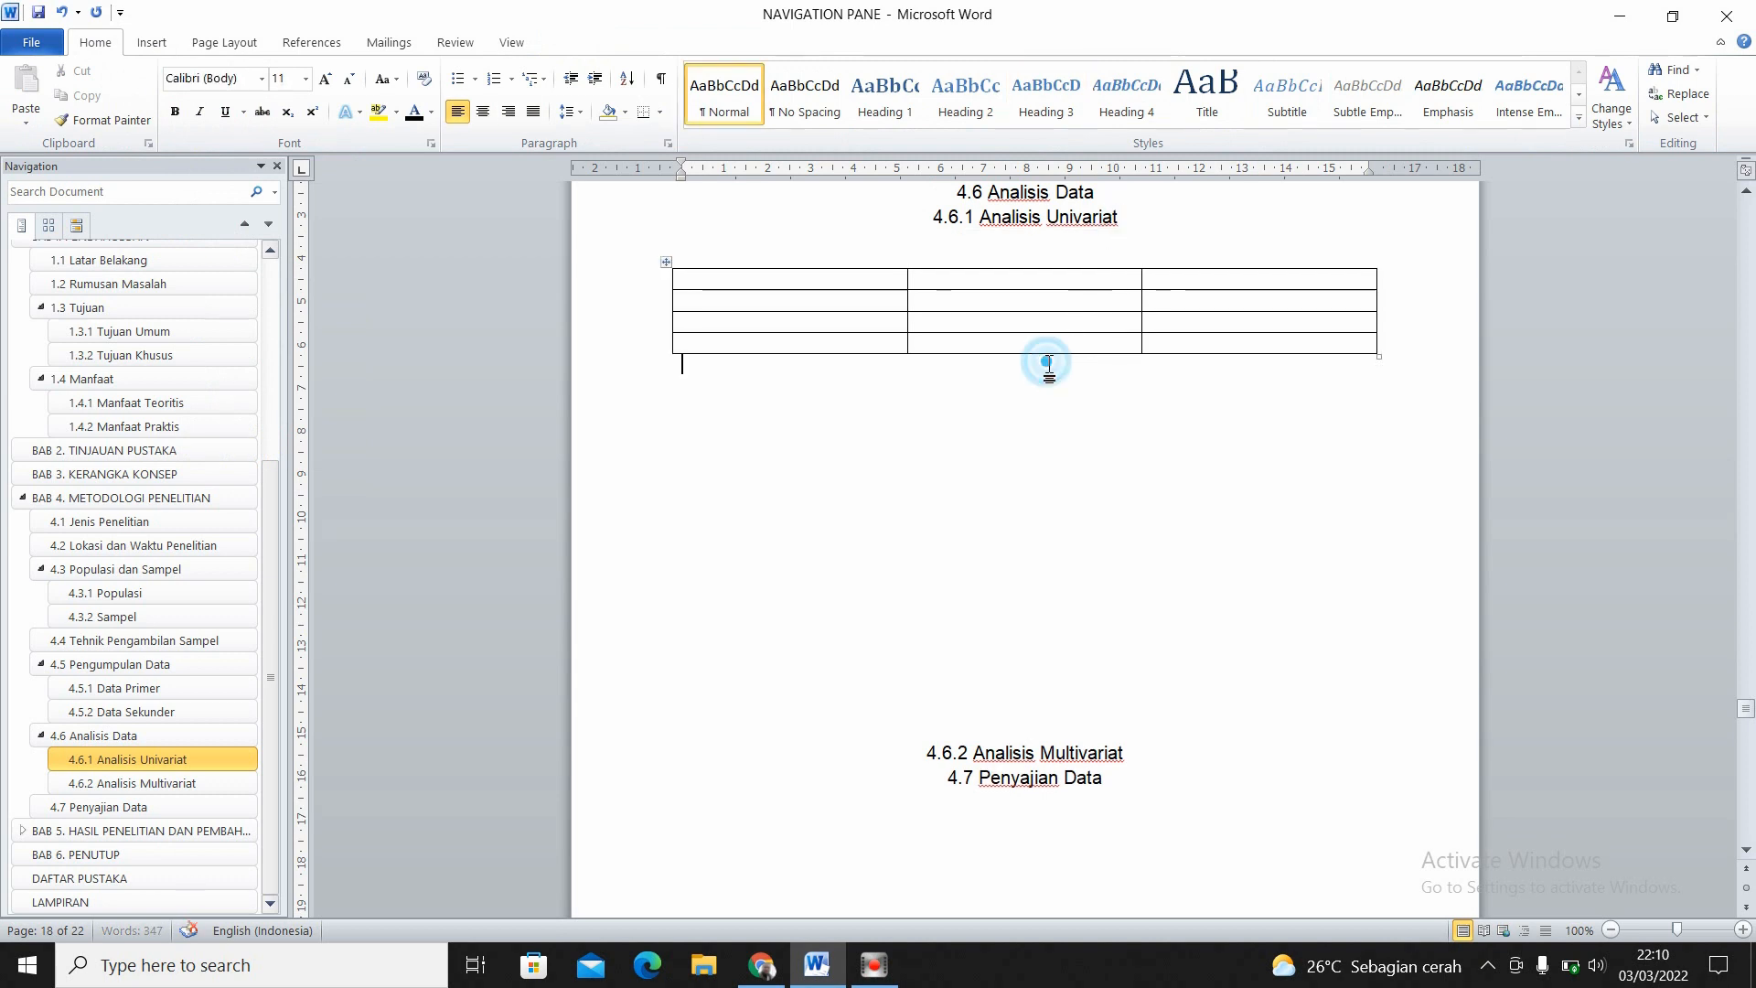
- Caption the whole table below it with the Tabel label, reading "Tabel 1. Distribusi Frekwensi Umur Reponden"
left_click(667, 263)
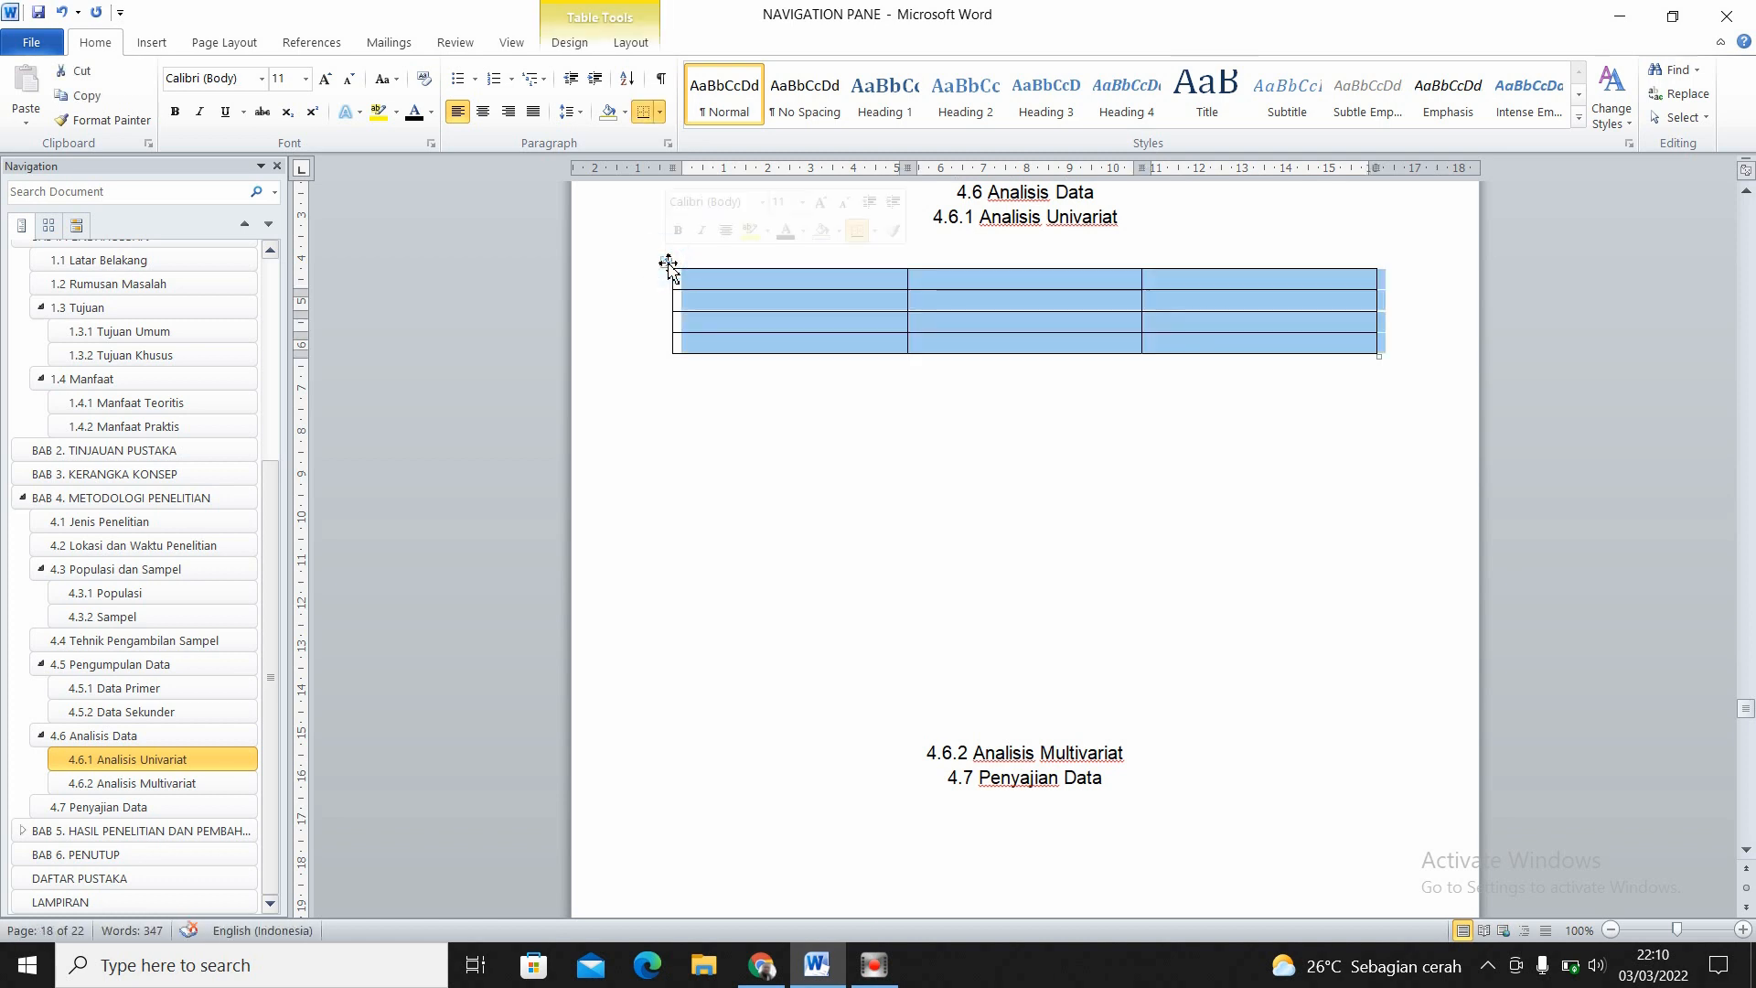
left_click(302, 42)
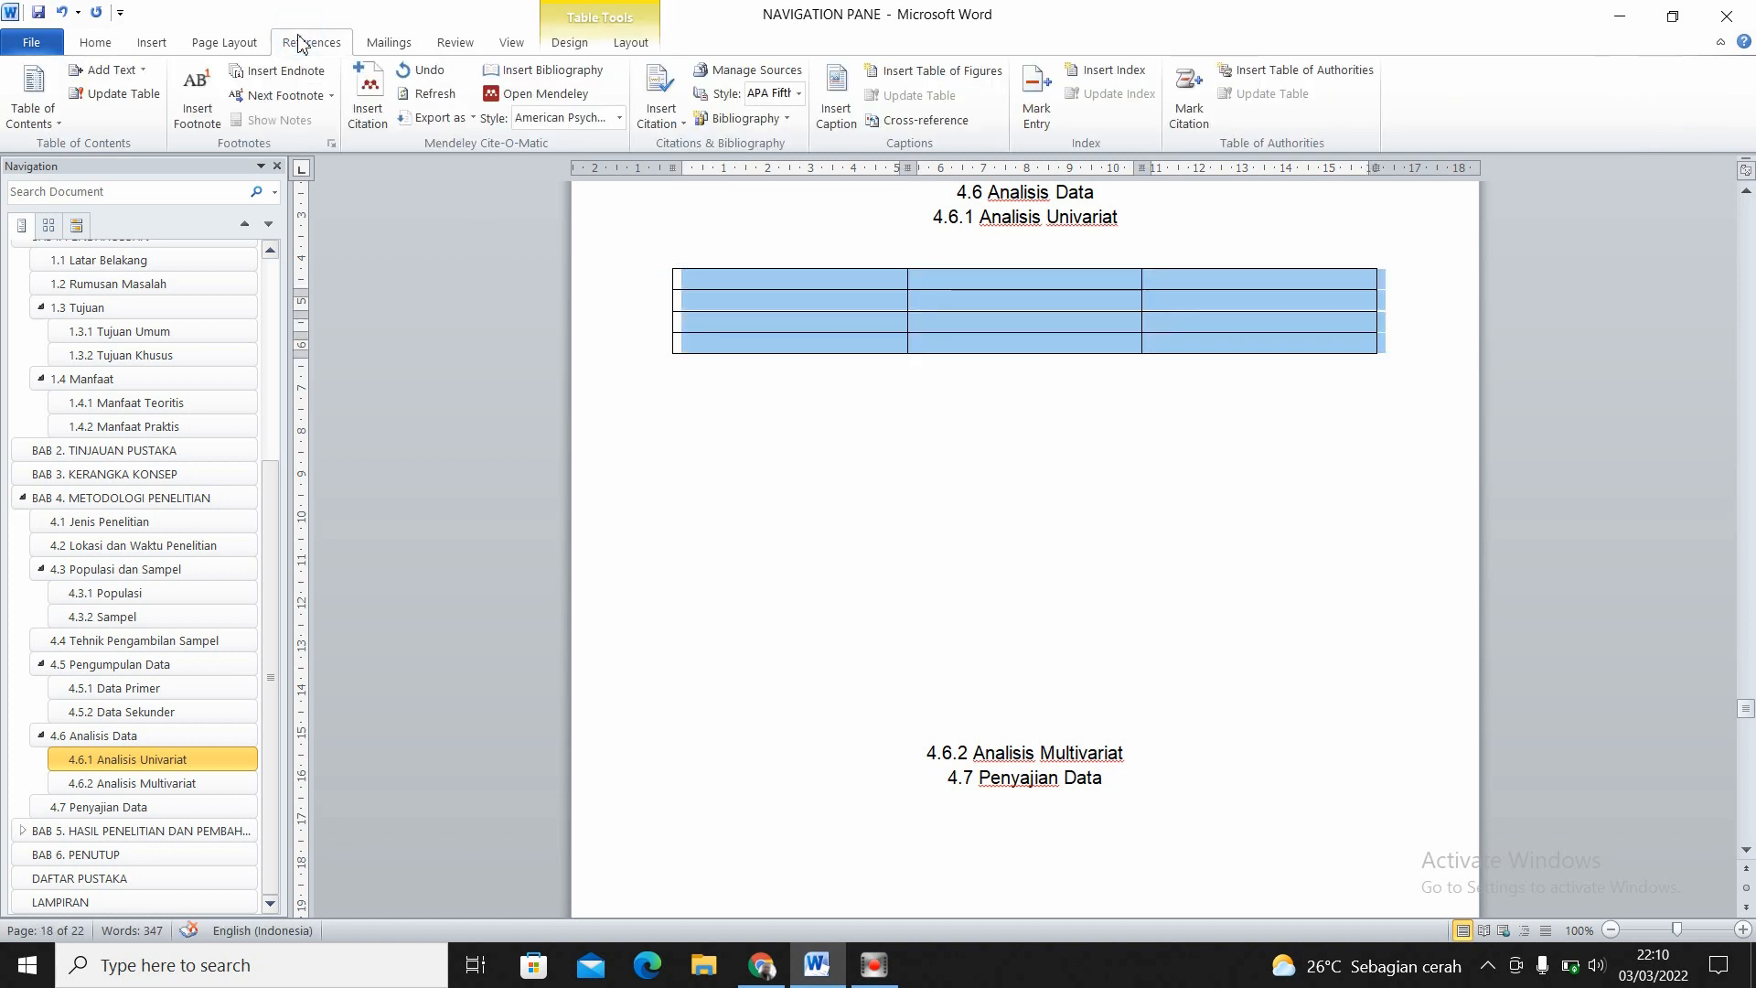
left_click(852, 109)
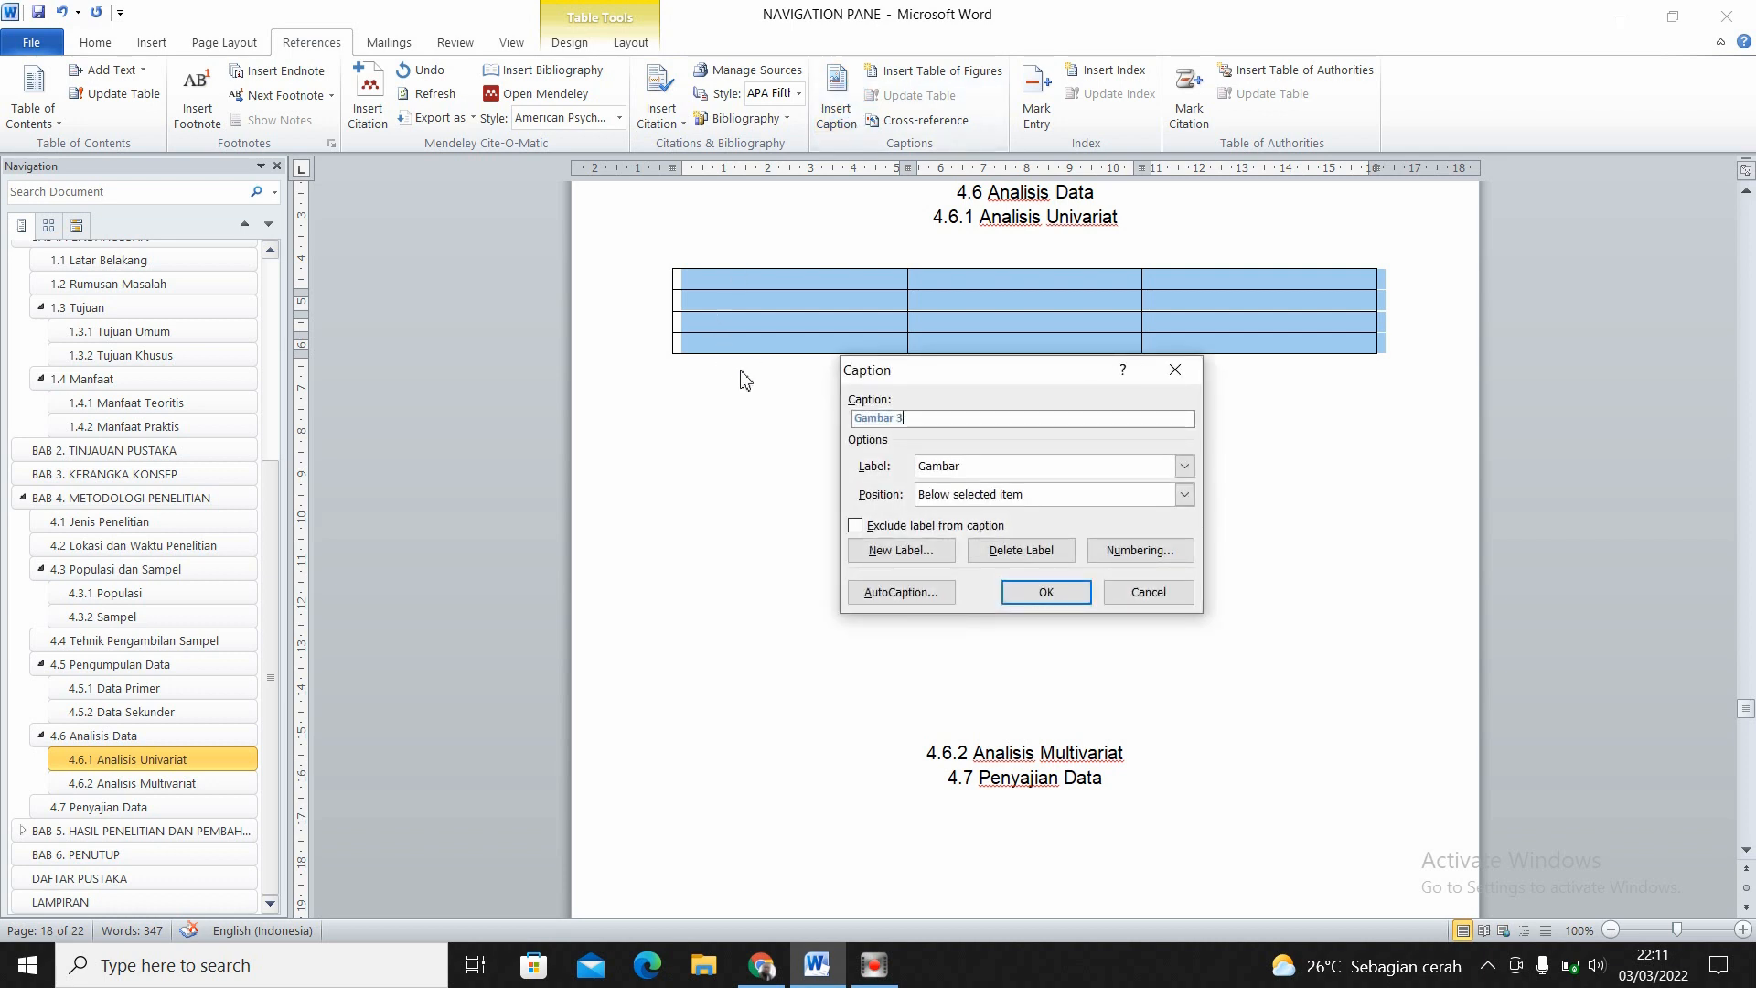
left_click(1183, 468)
left_click(1023, 530)
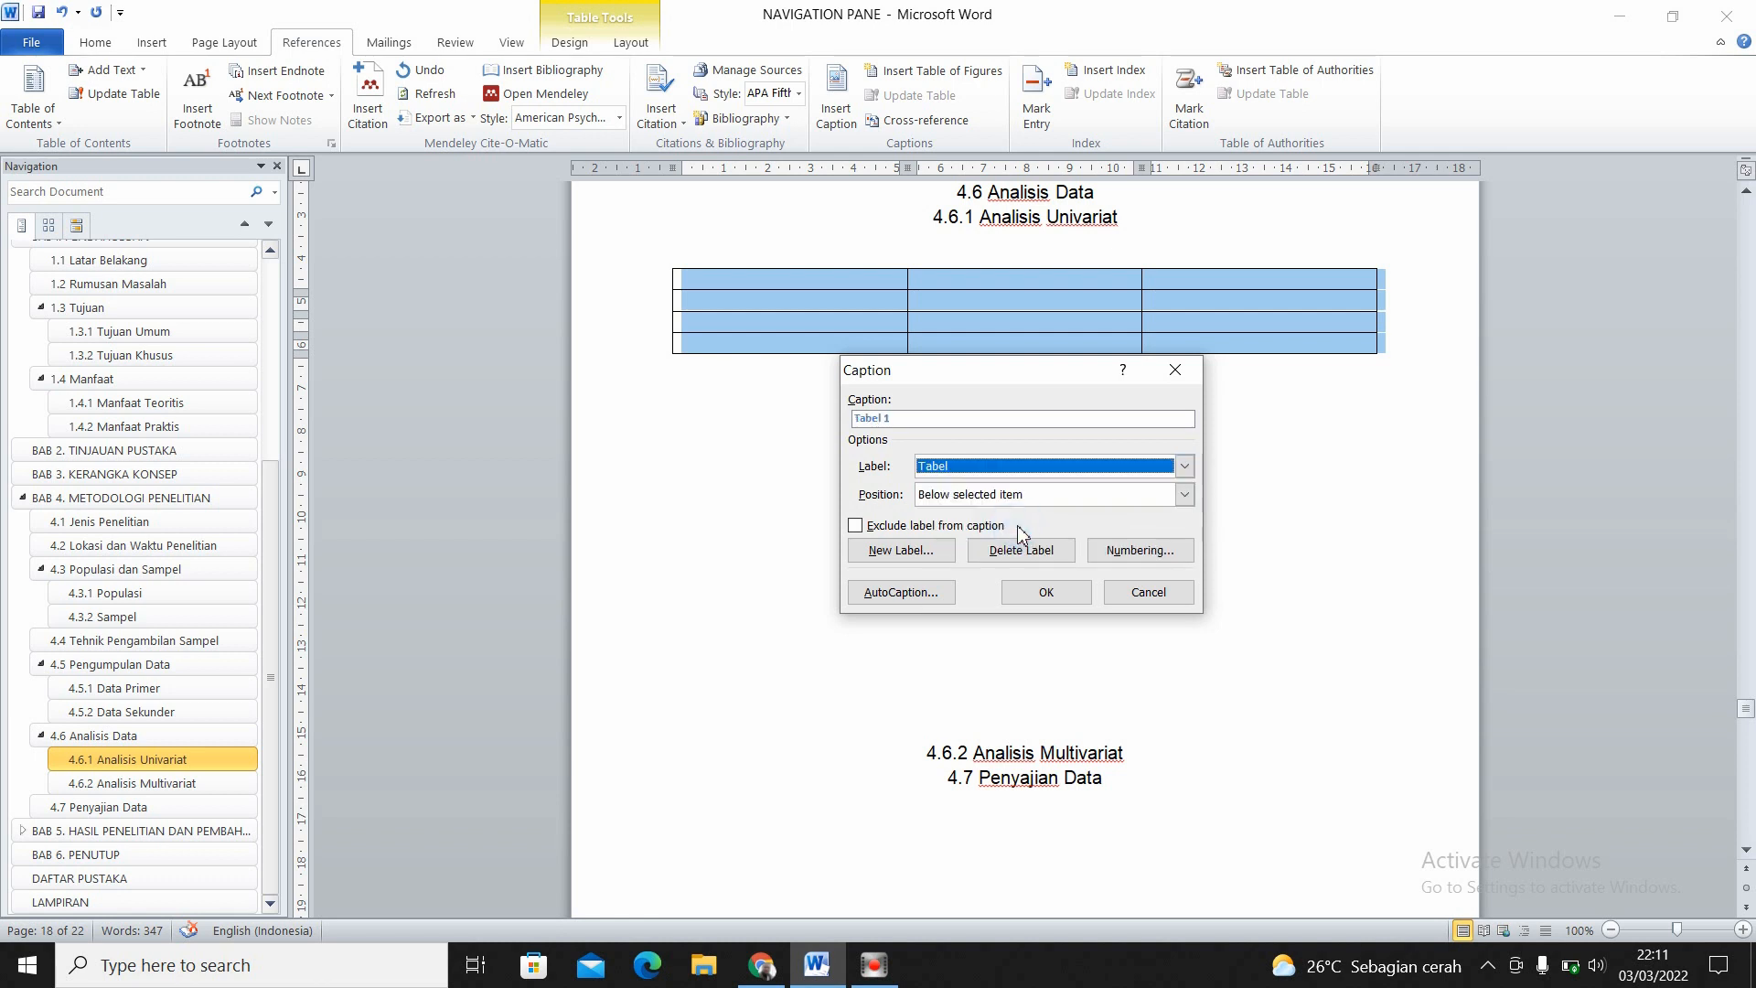
left_click(912, 418)
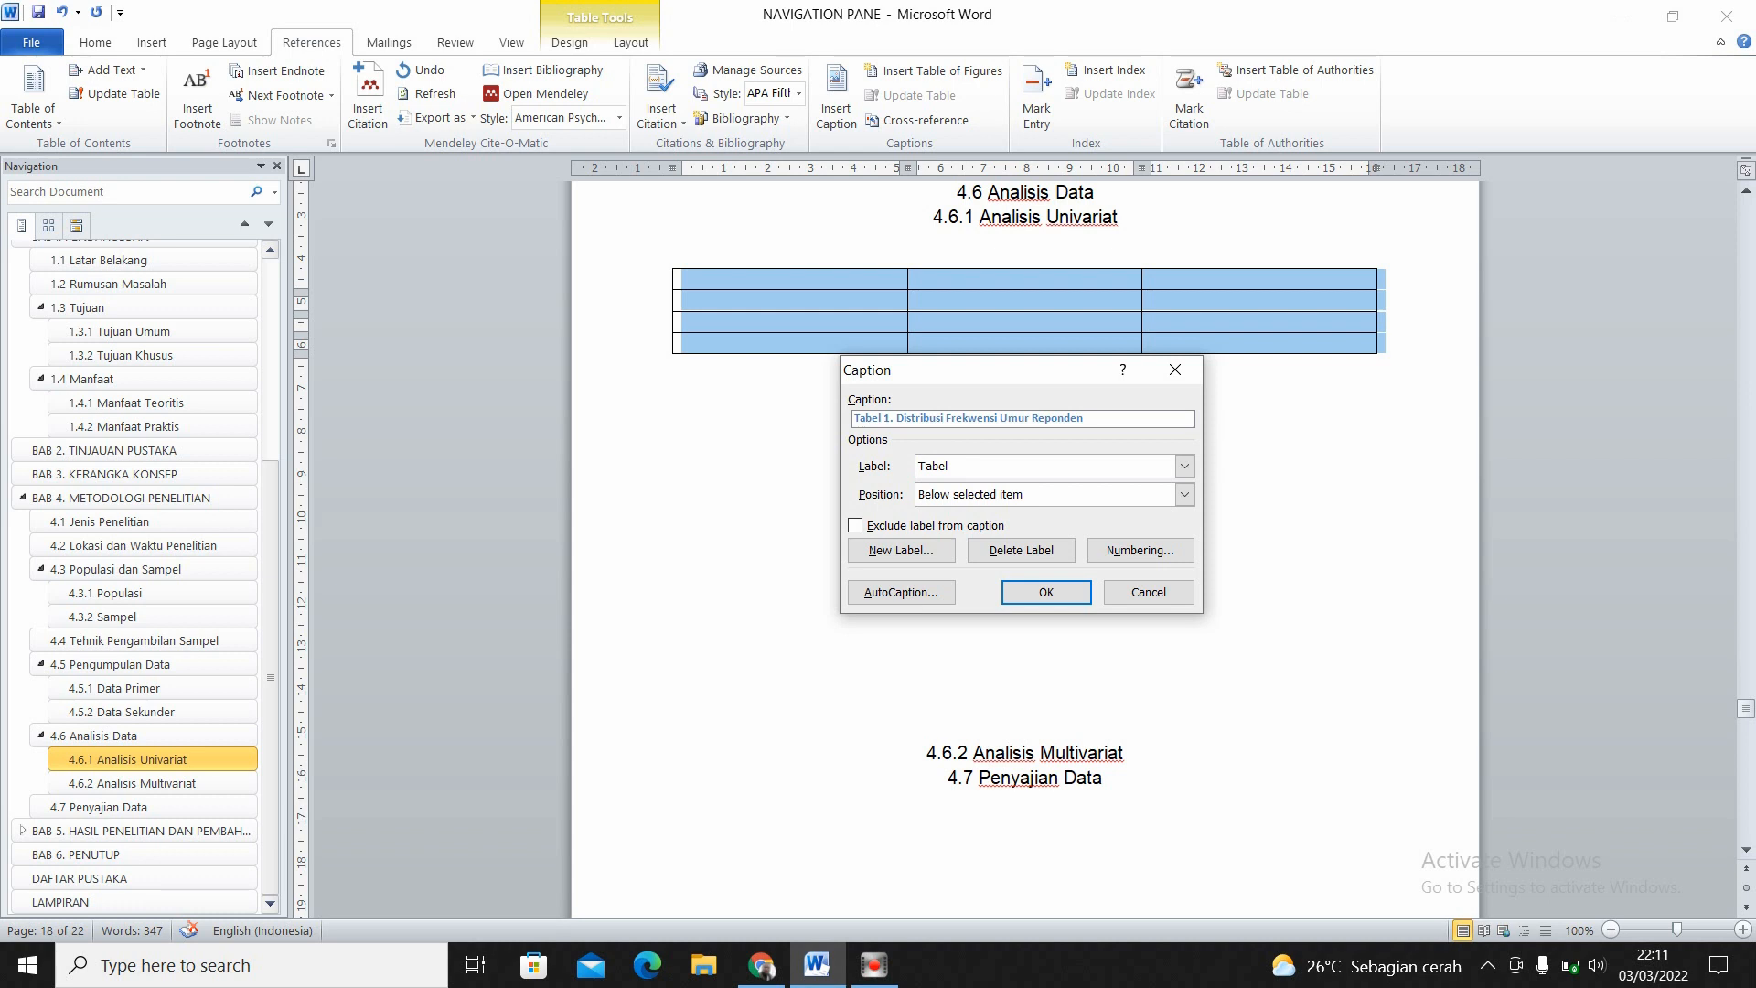
left_click(1050, 592)
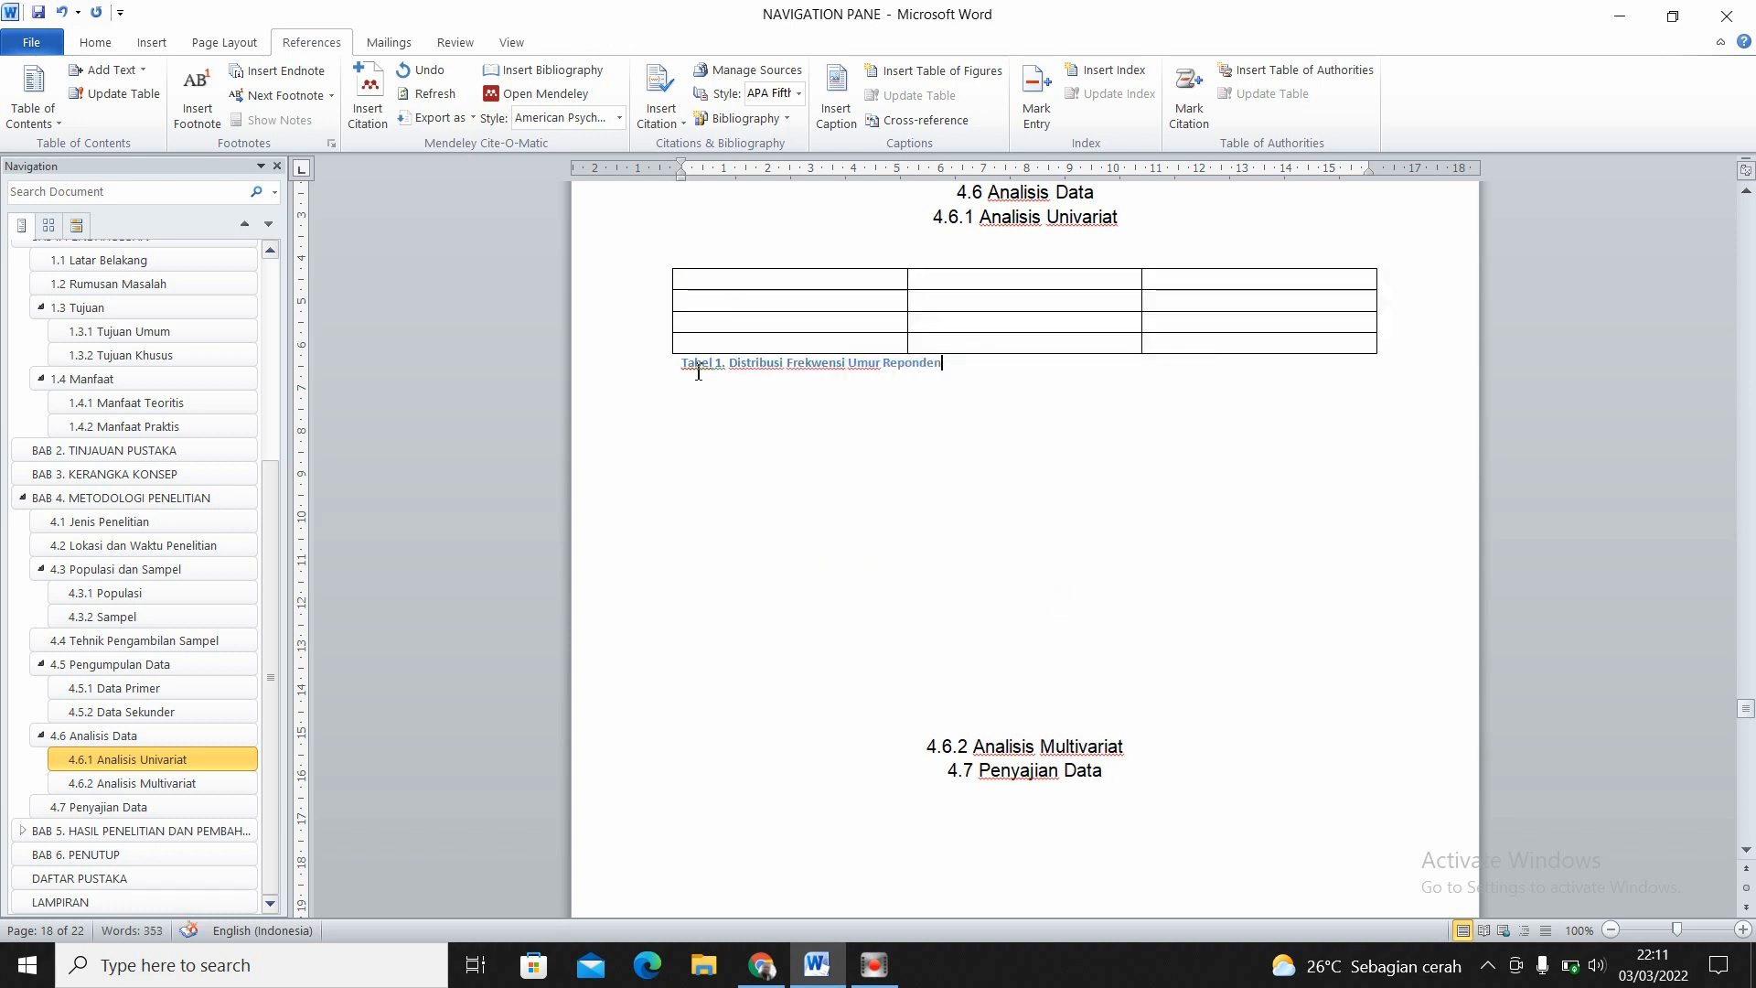
- Center the Tabel 1 caption and format it as Arial, size 12, black and without bold
left_click_drag(685, 369, 987, 367)
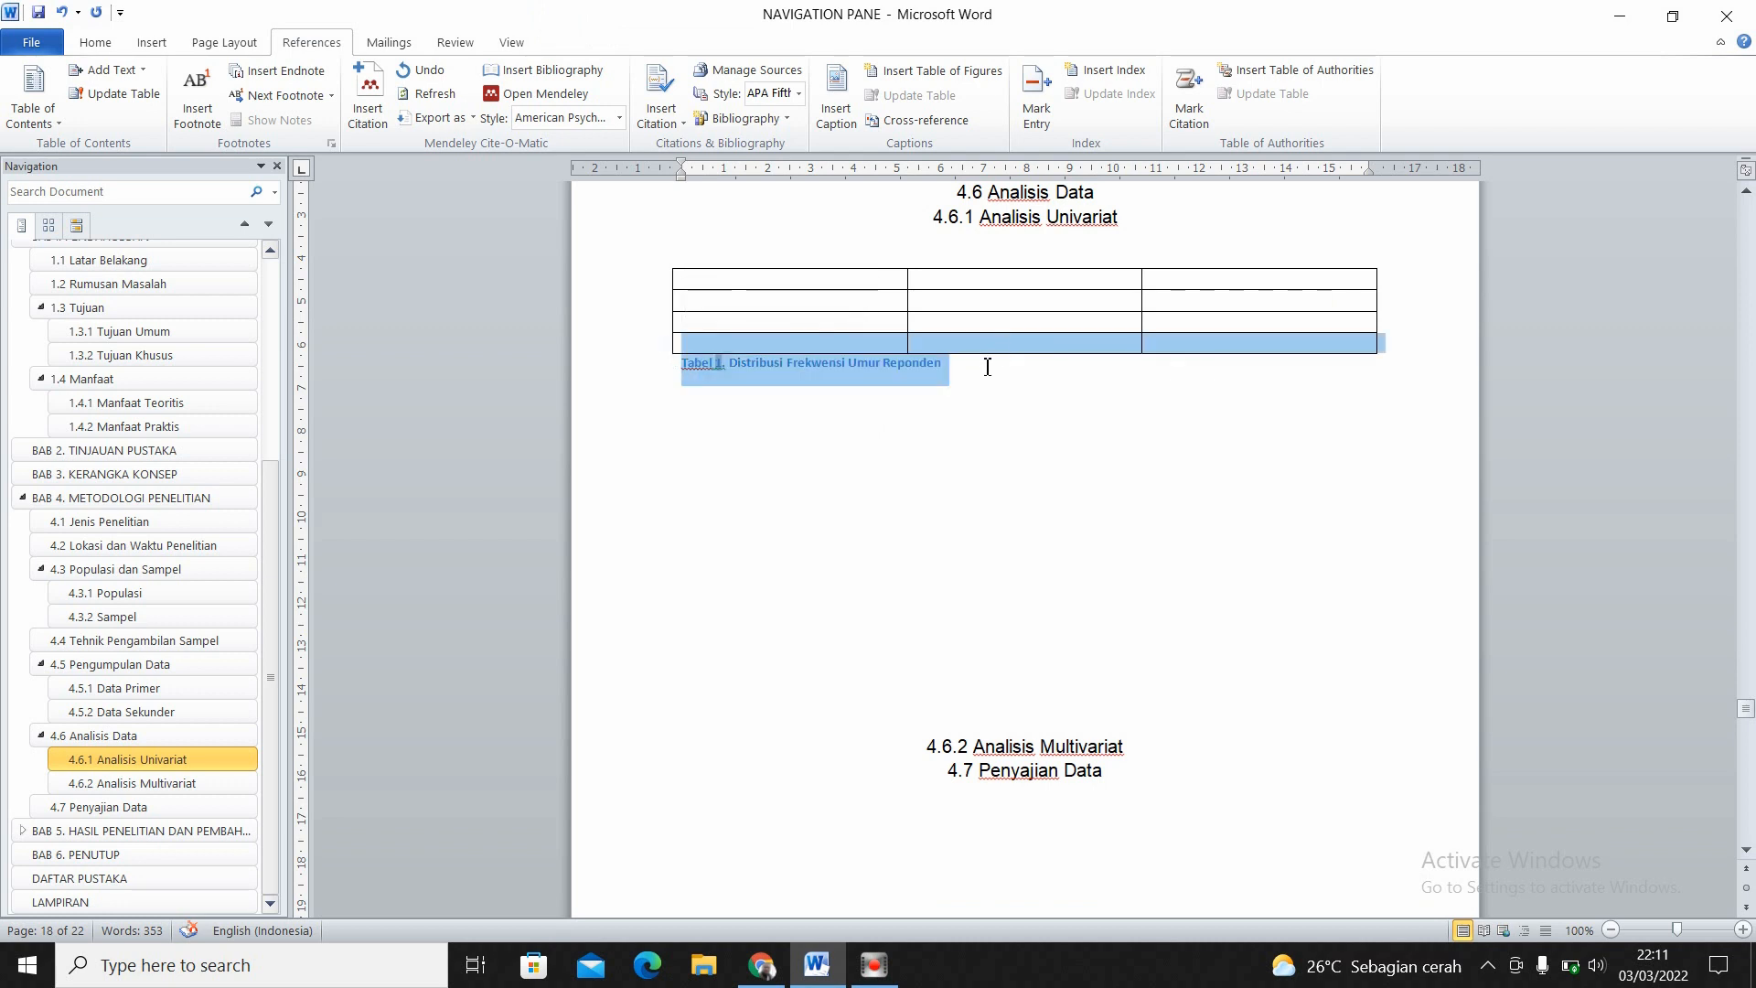
key("ctrl+e")
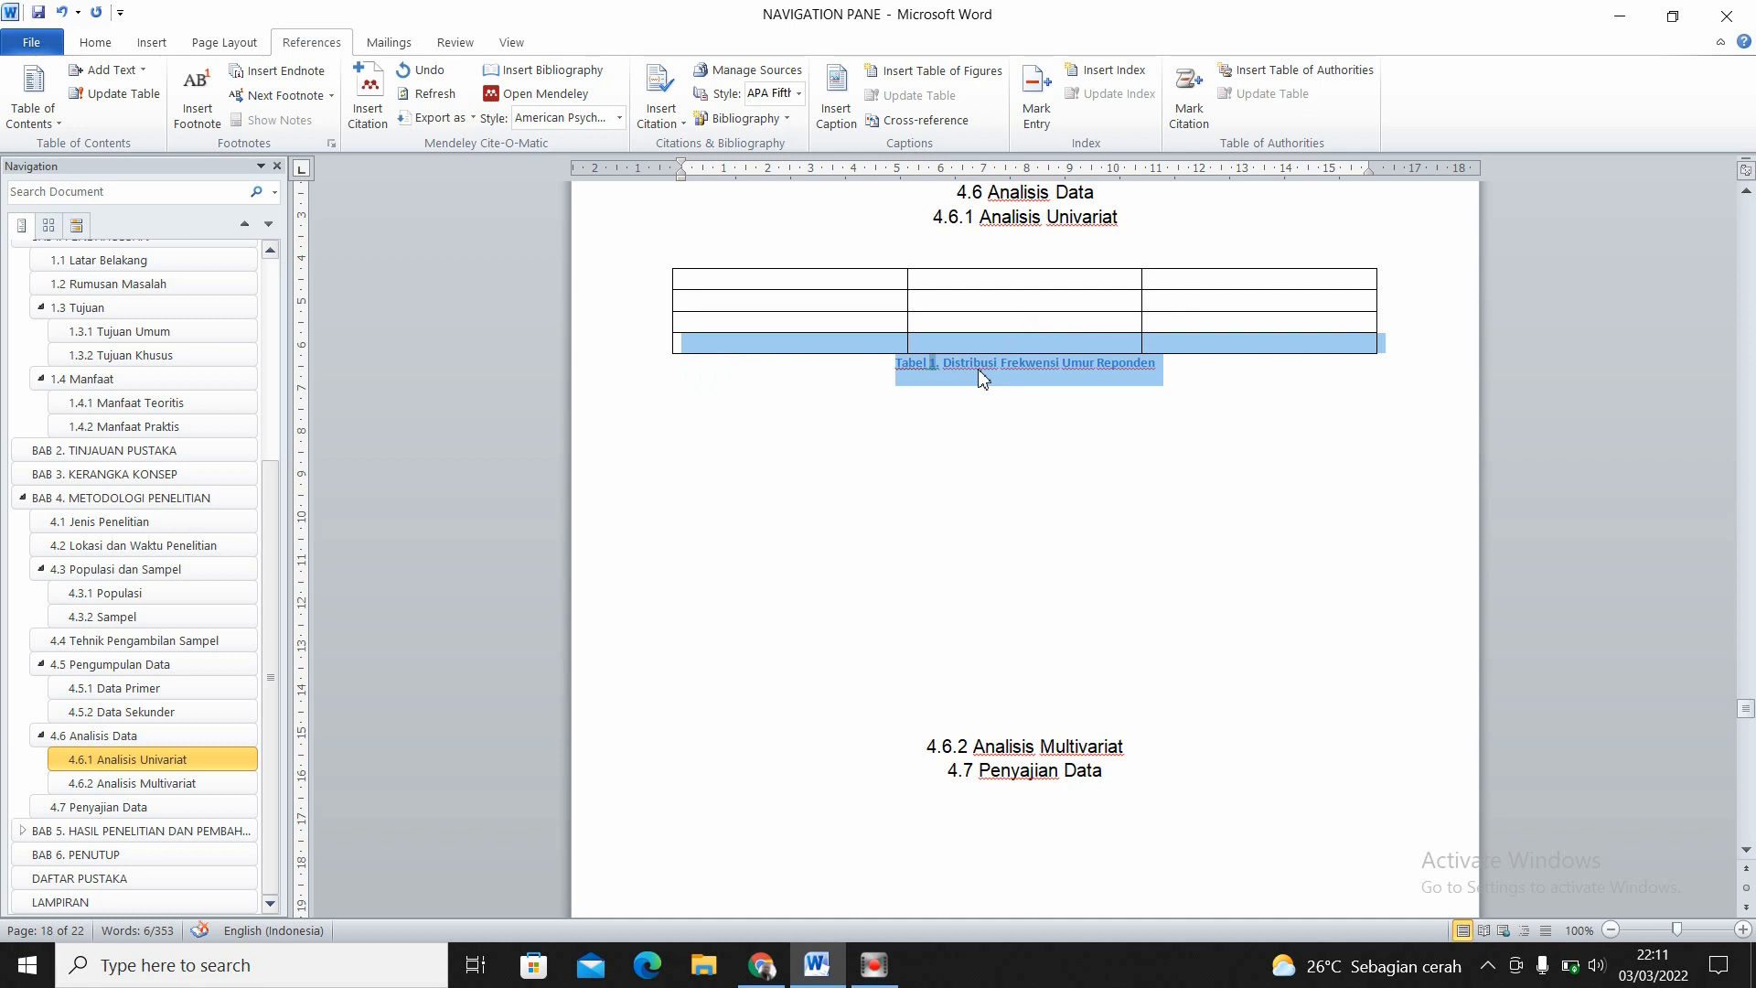
left_click(101, 43)
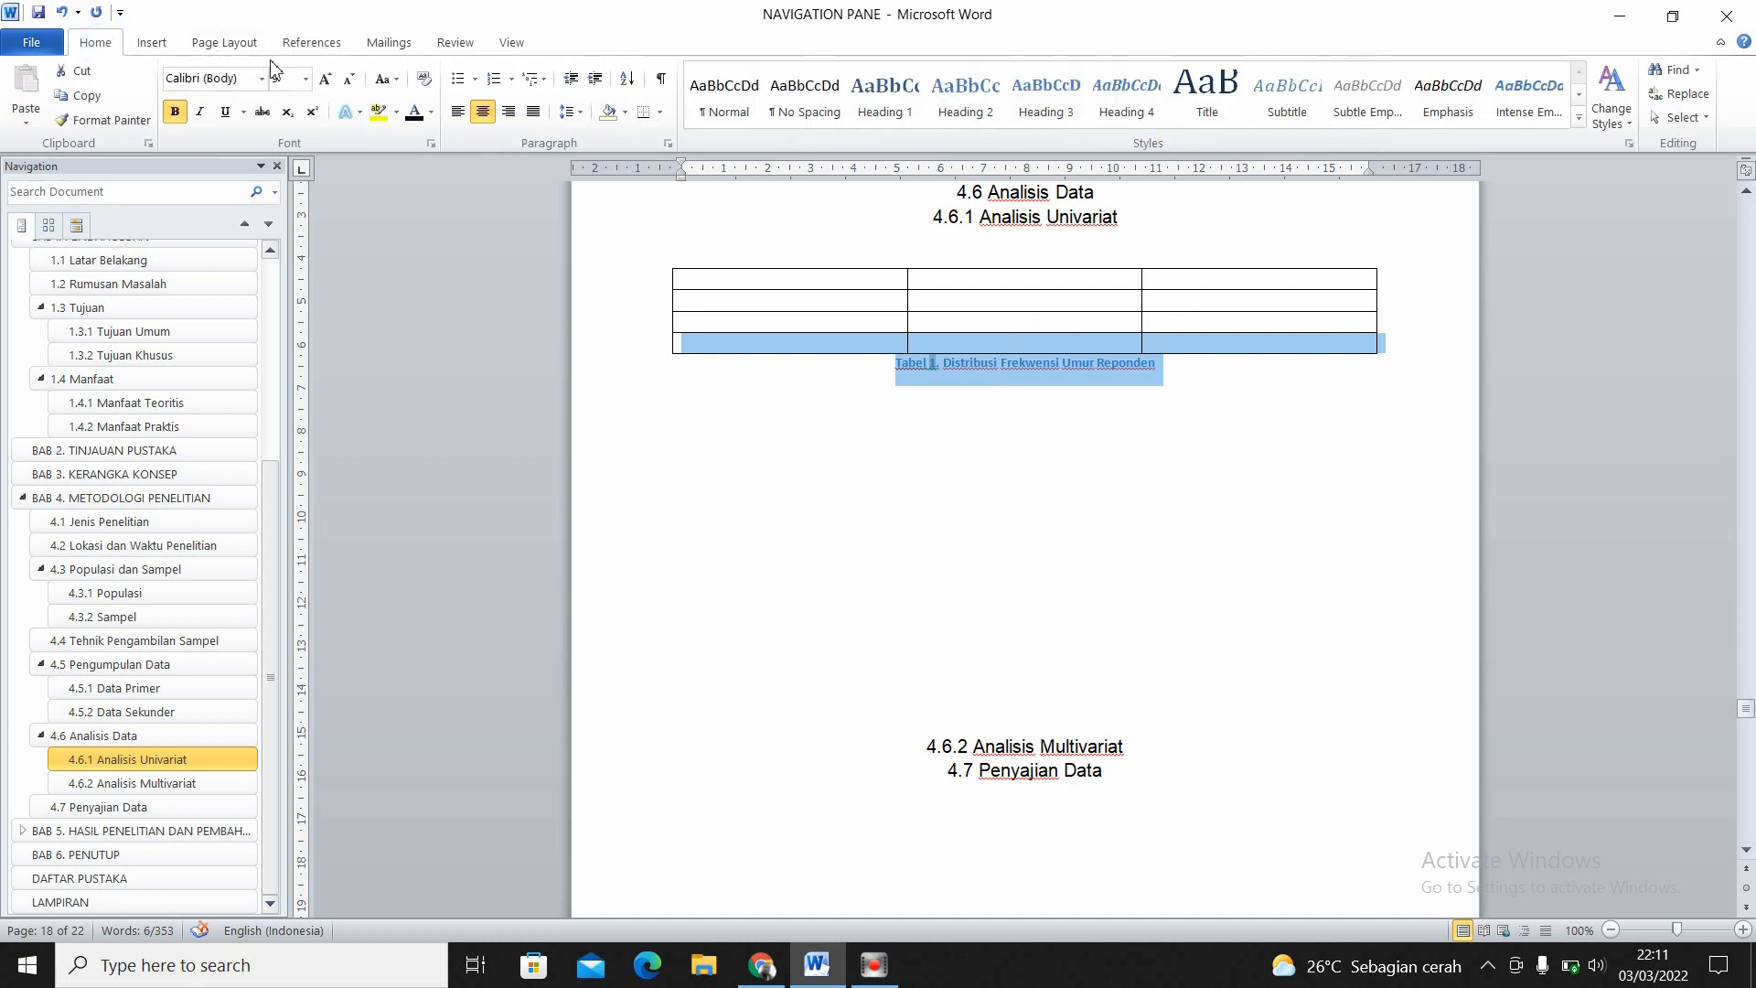
left_click(305, 79)
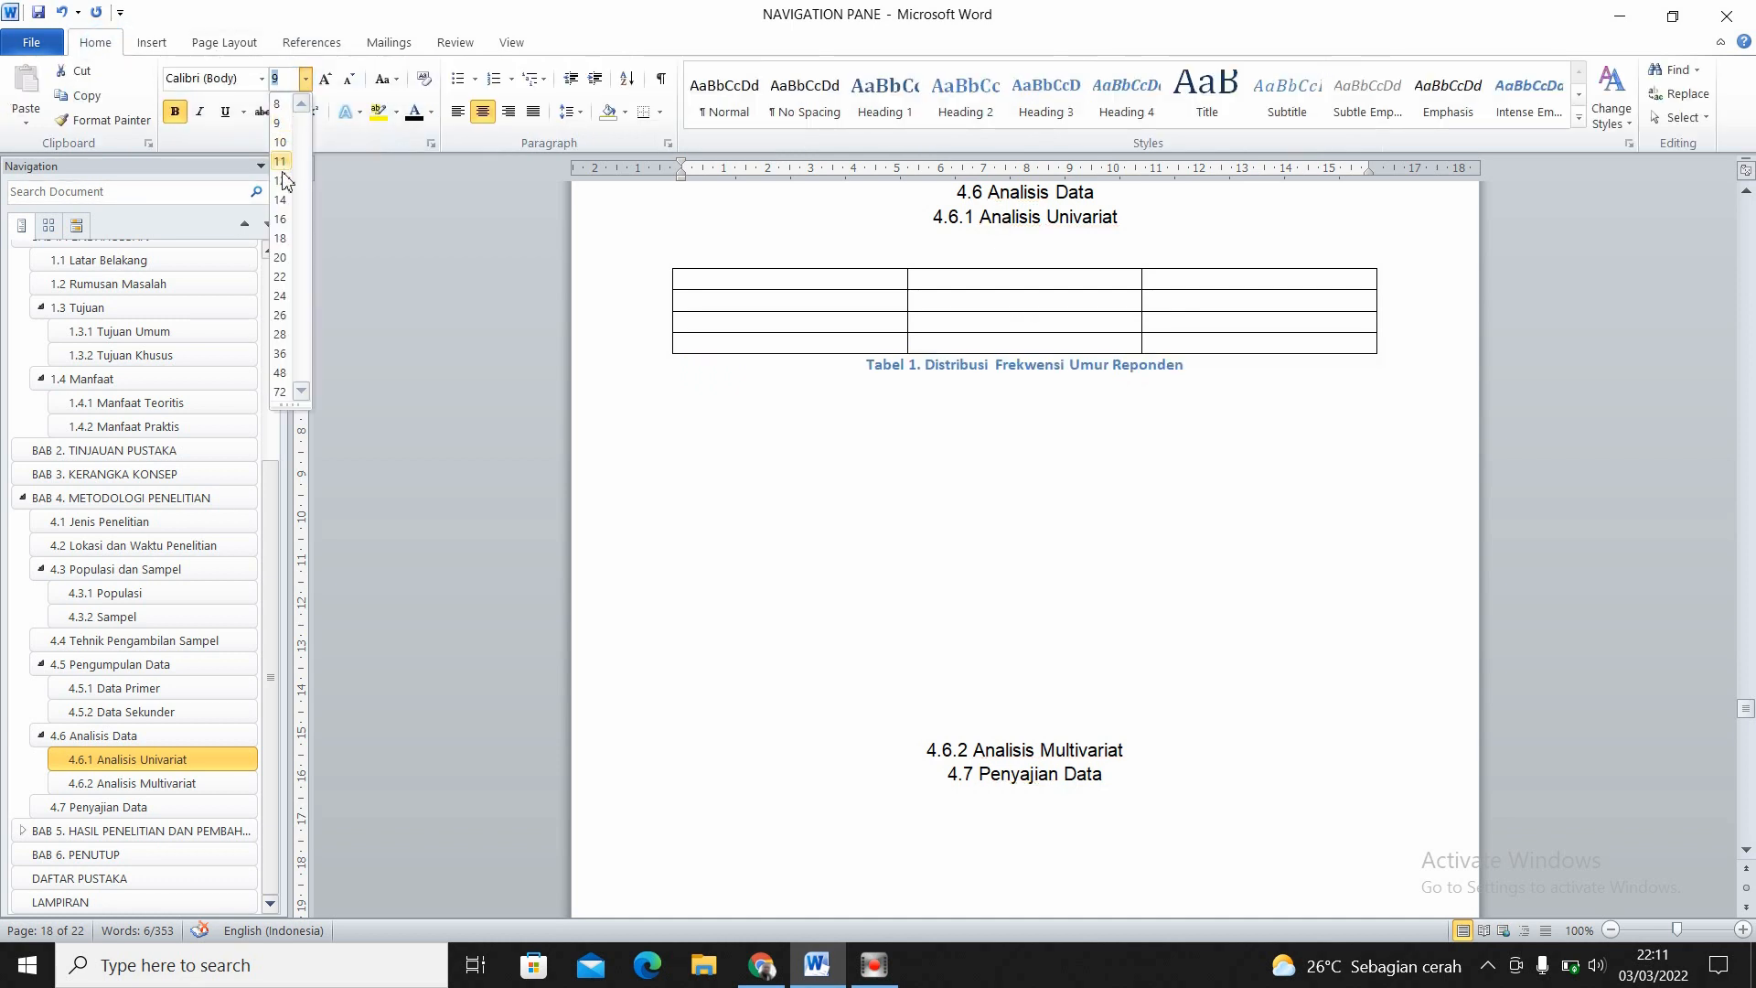
left_click(284, 181)
left_click(262, 81)
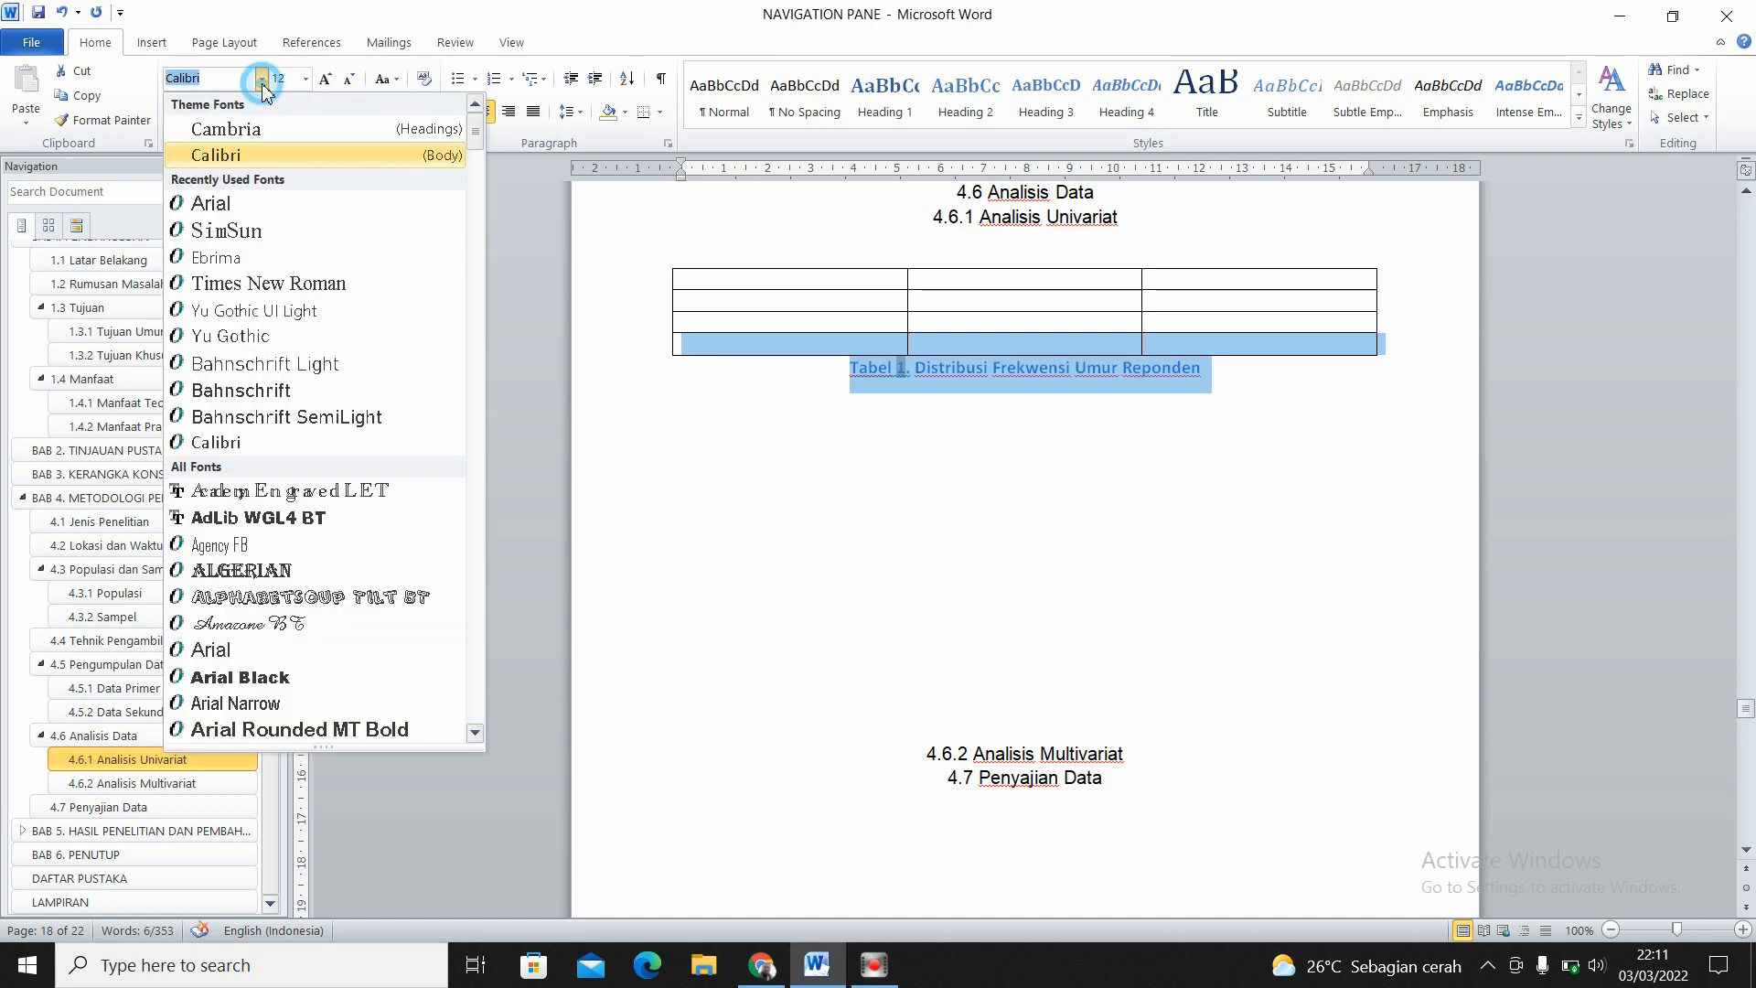
left_click(255, 207)
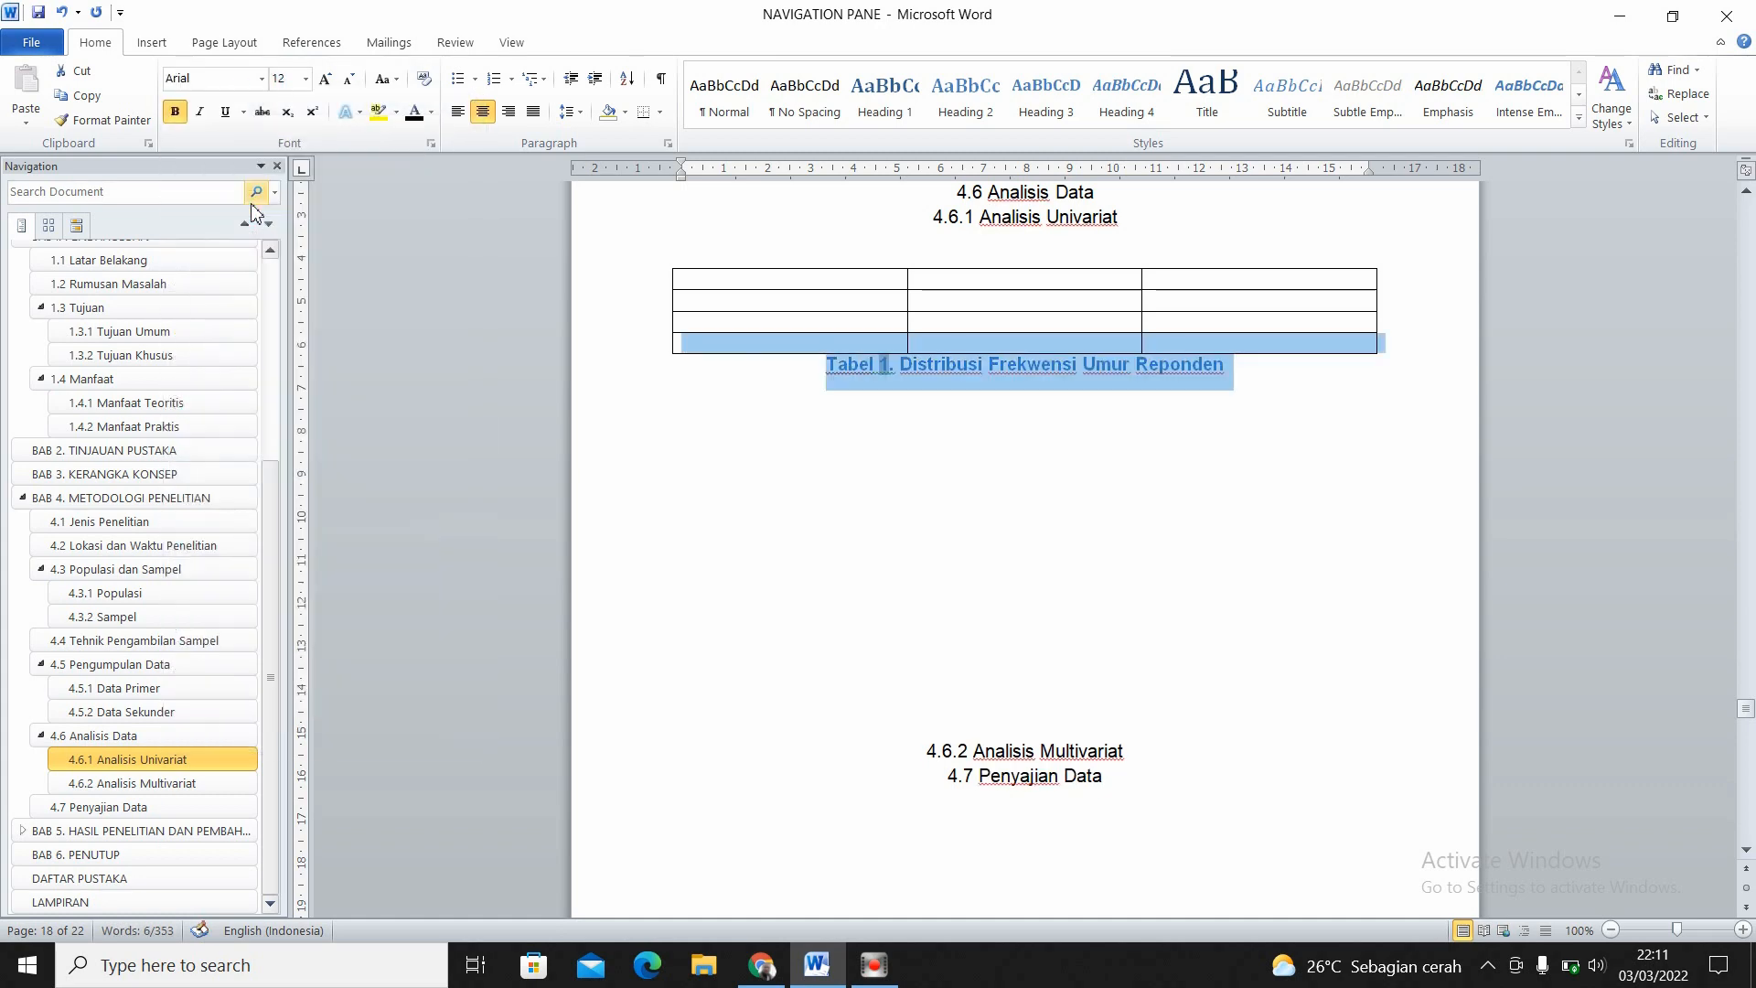
left_click(413, 112)
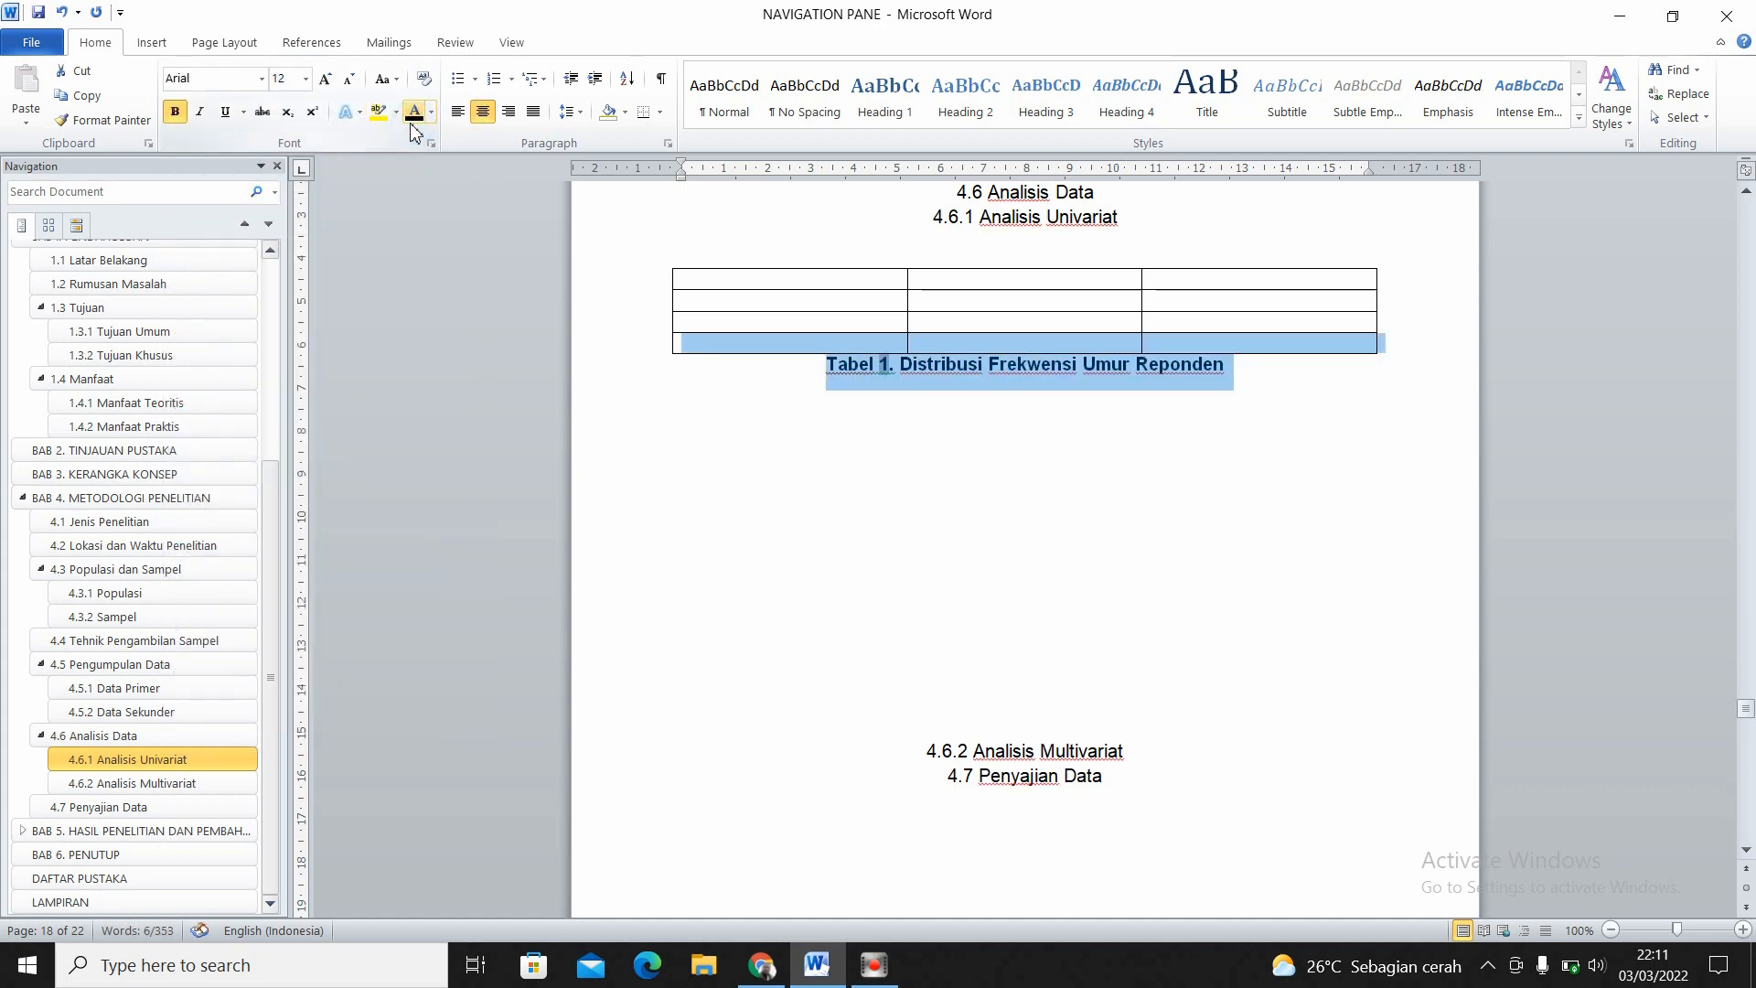
left_click(175, 112)
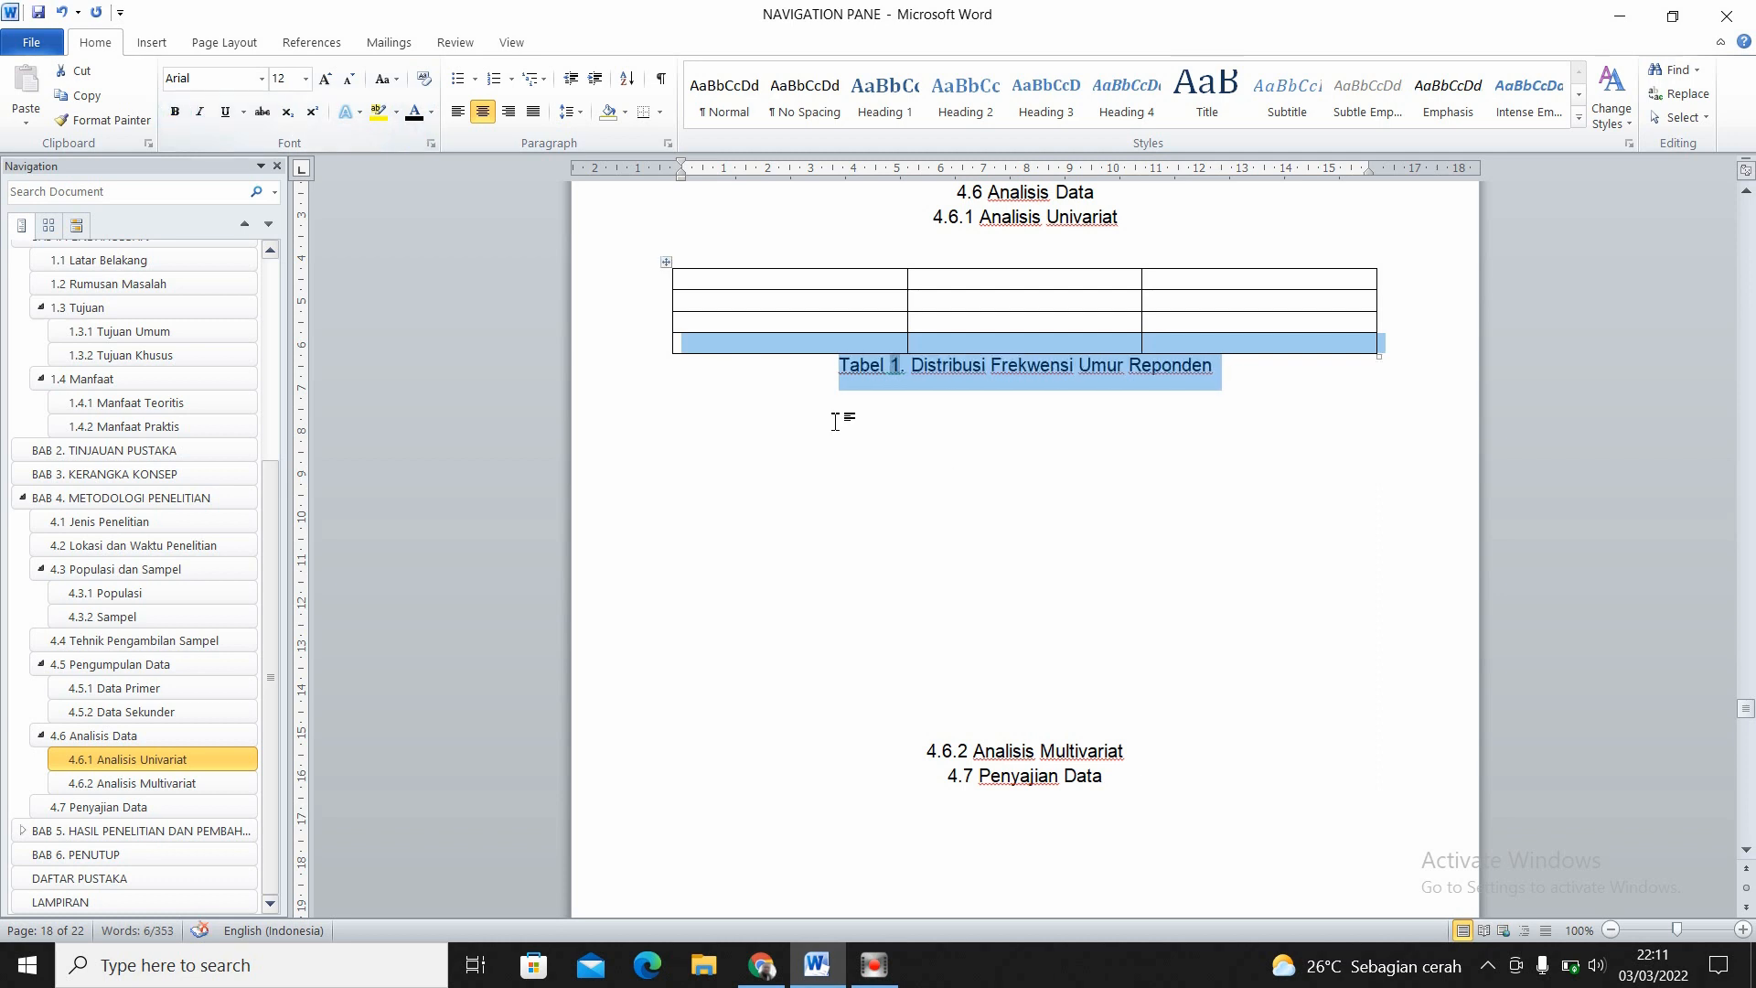
- Delete the surplus empty lines between the Tabel 1 caption and the 4.6.2 Analisis Multivariat heading
left_click(942, 475)
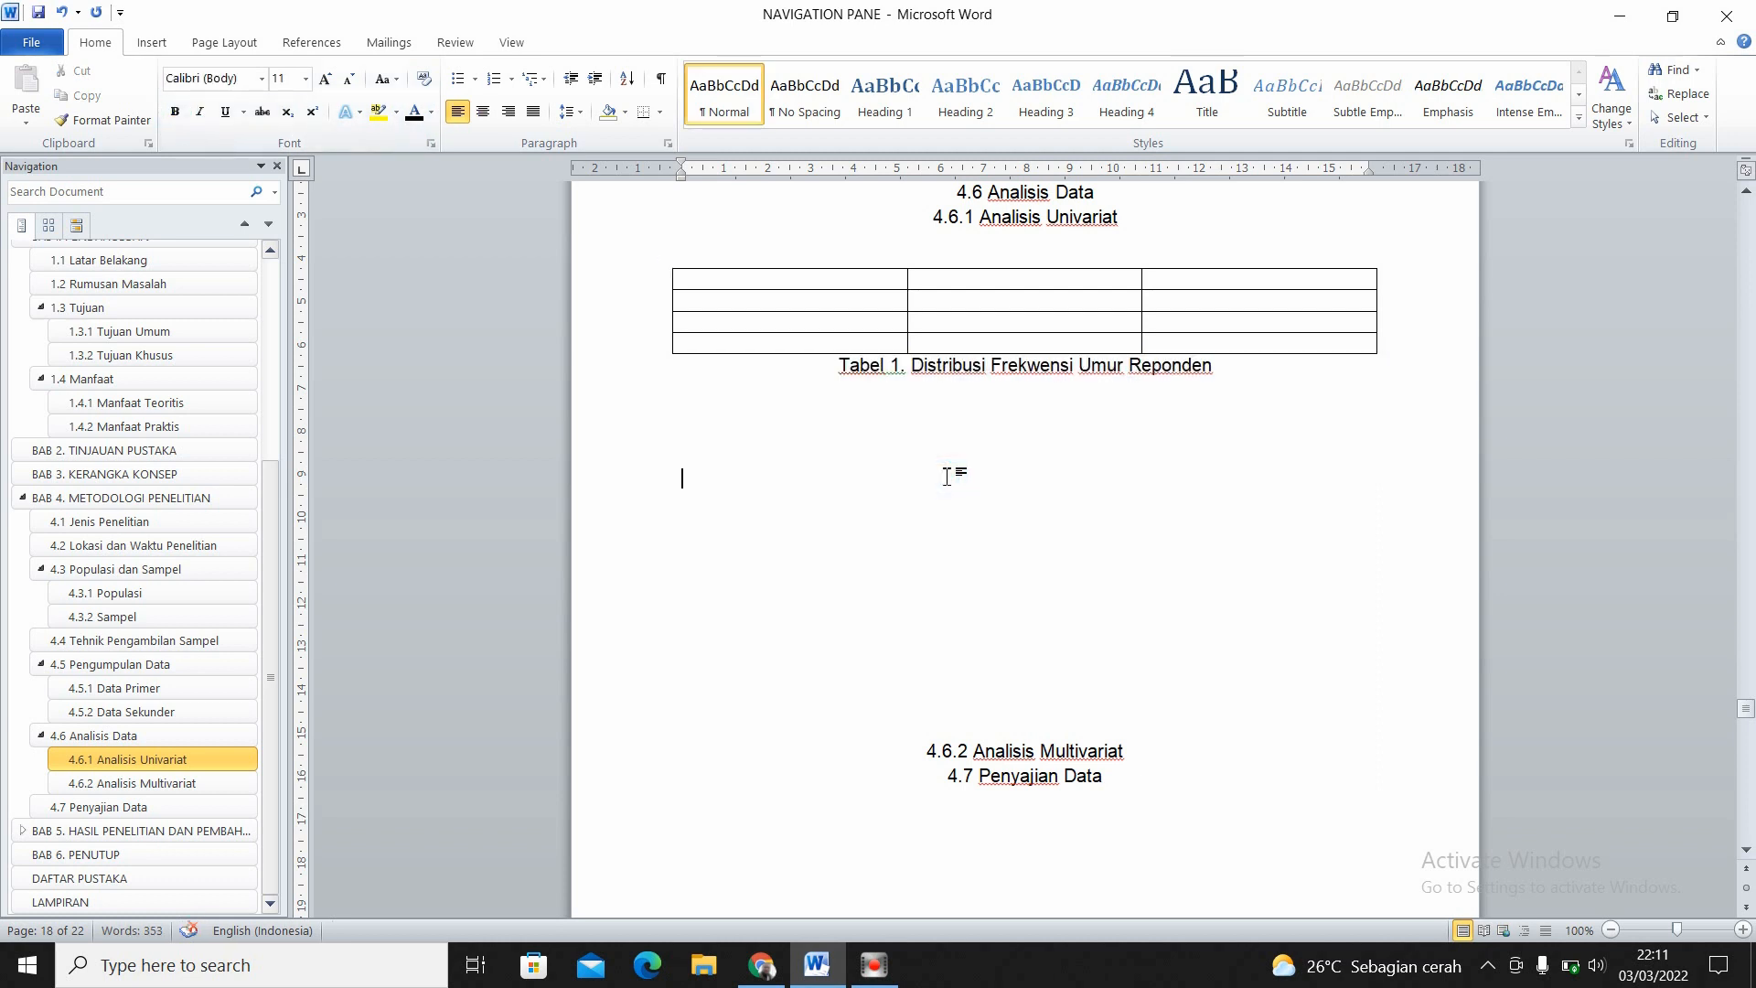
key("Delete")
key("Delete")
key("Delete")
key("Delete")
key("Delete")
key("Delete")
key("Delete")
key("Delete")
key("Delete")
key("Delete")
key("Delete")
key("Delete")
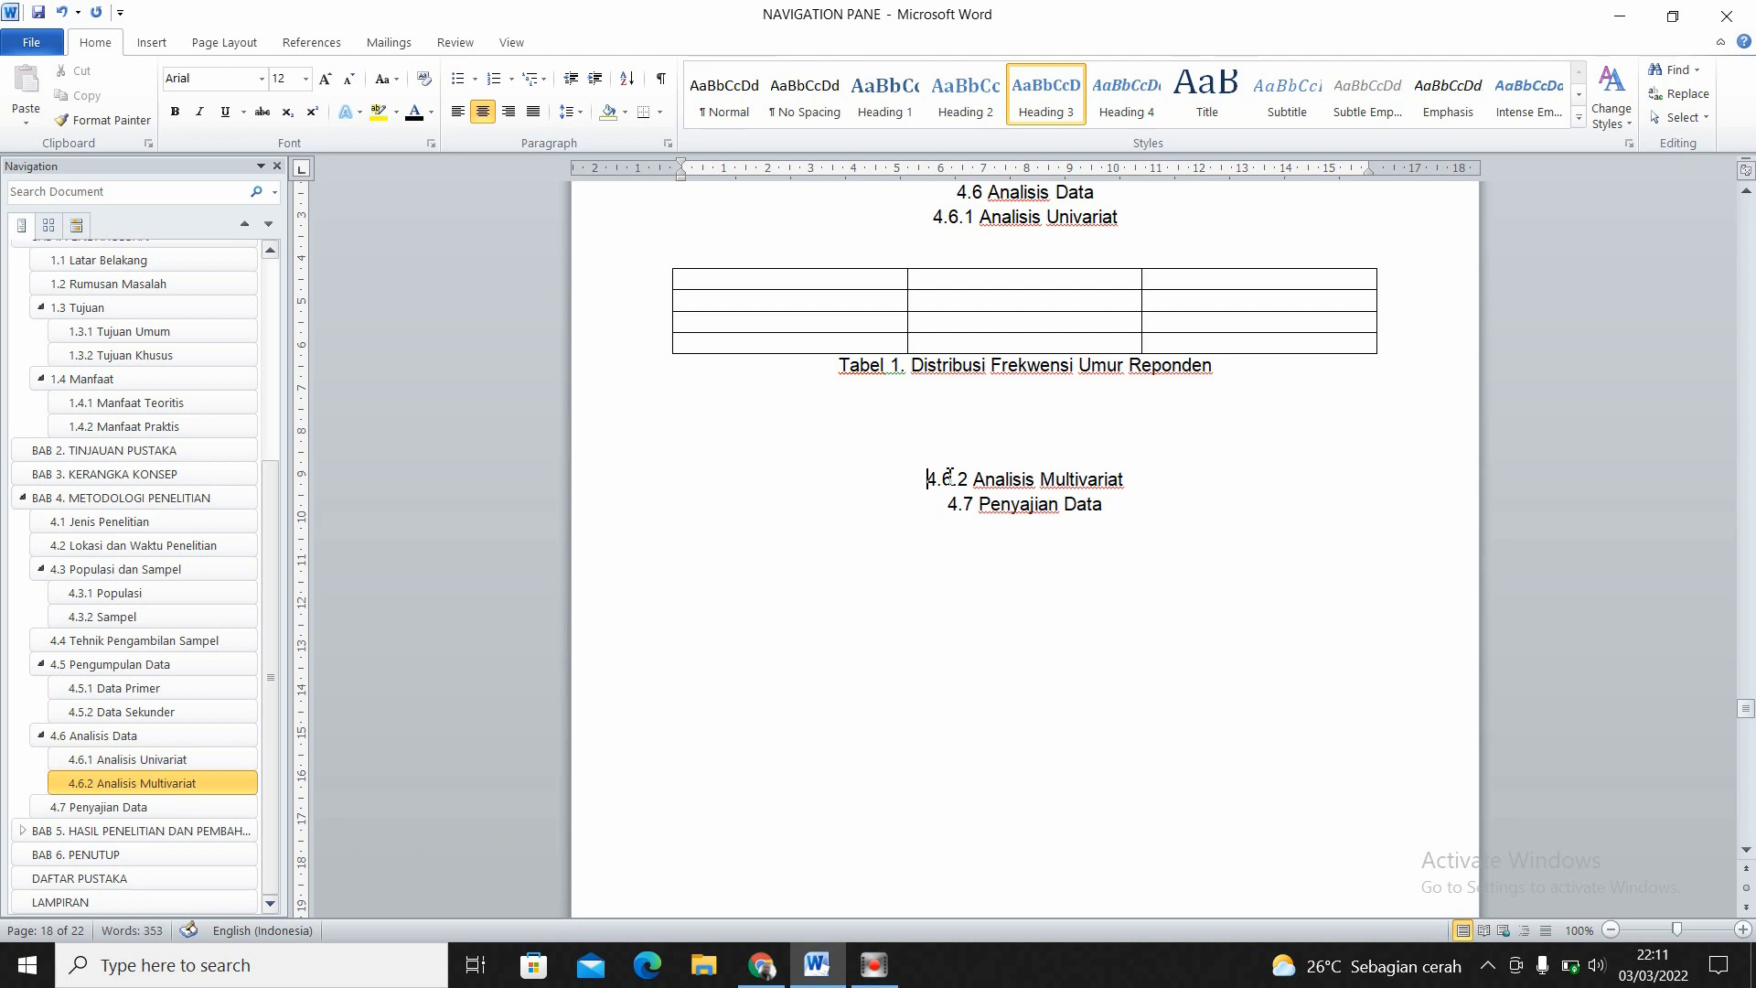
left_click(963, 438)
key("Delete")
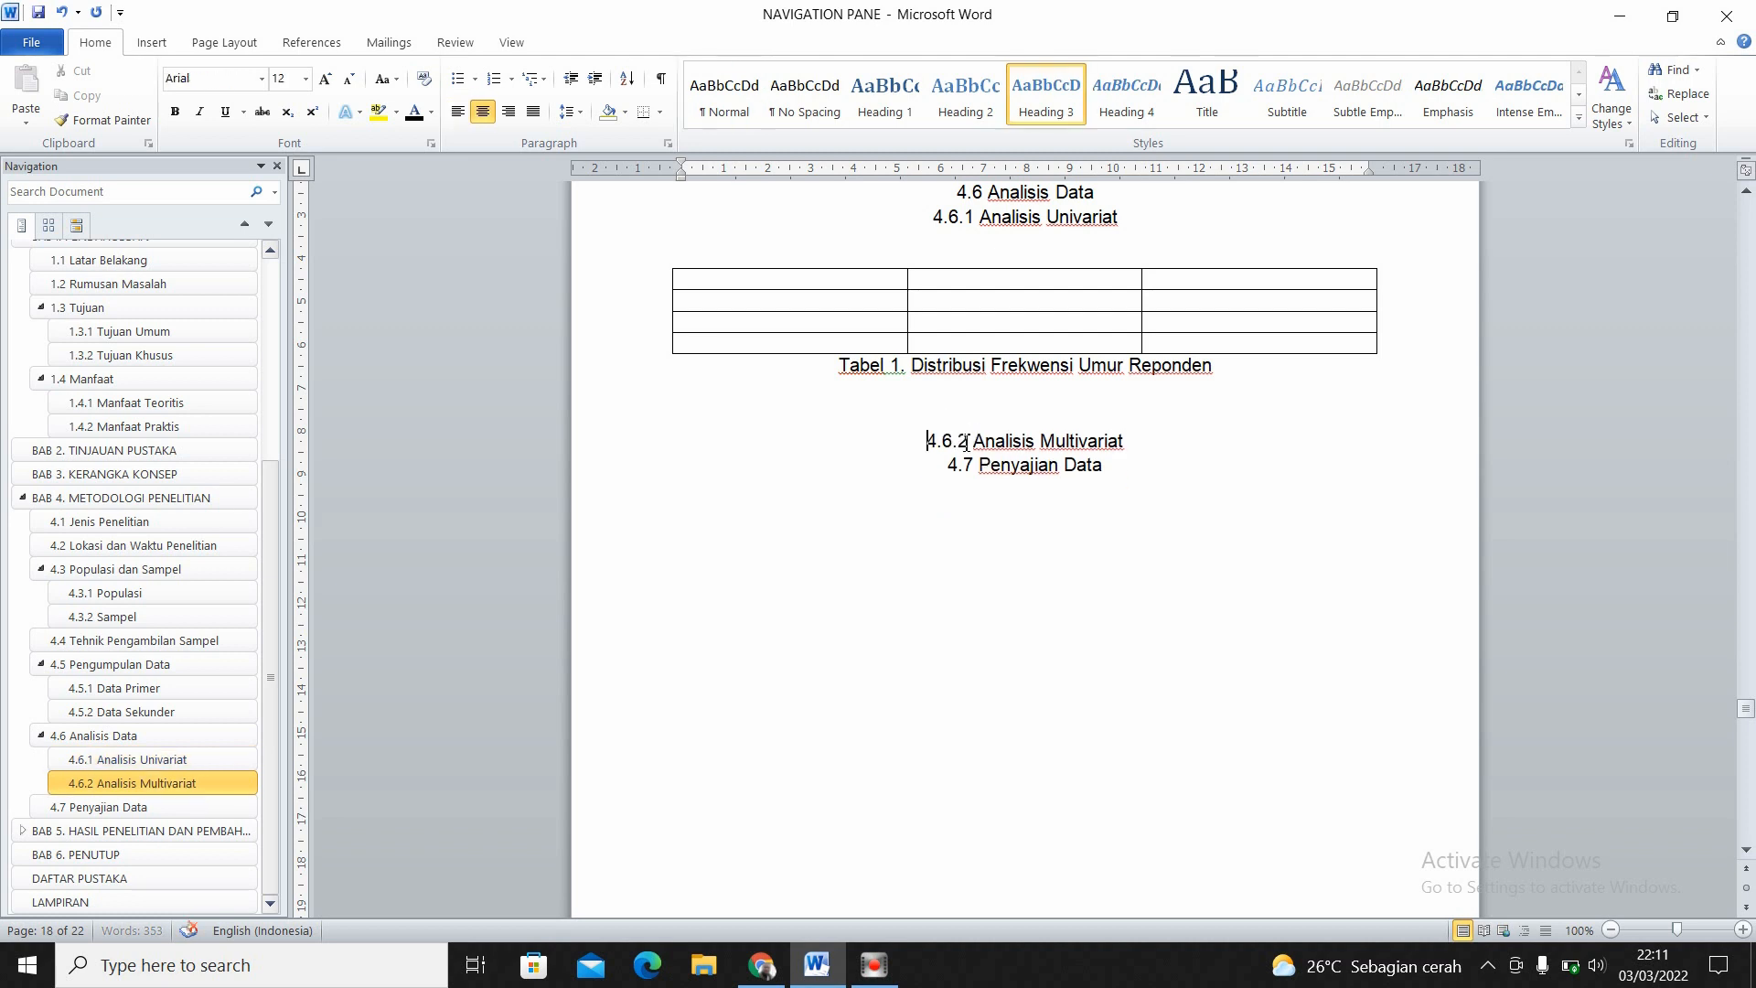
- Go to the DAFTAR TABEL page and start a new line after its heading
left_click_drag(281, 578, 298, 368)
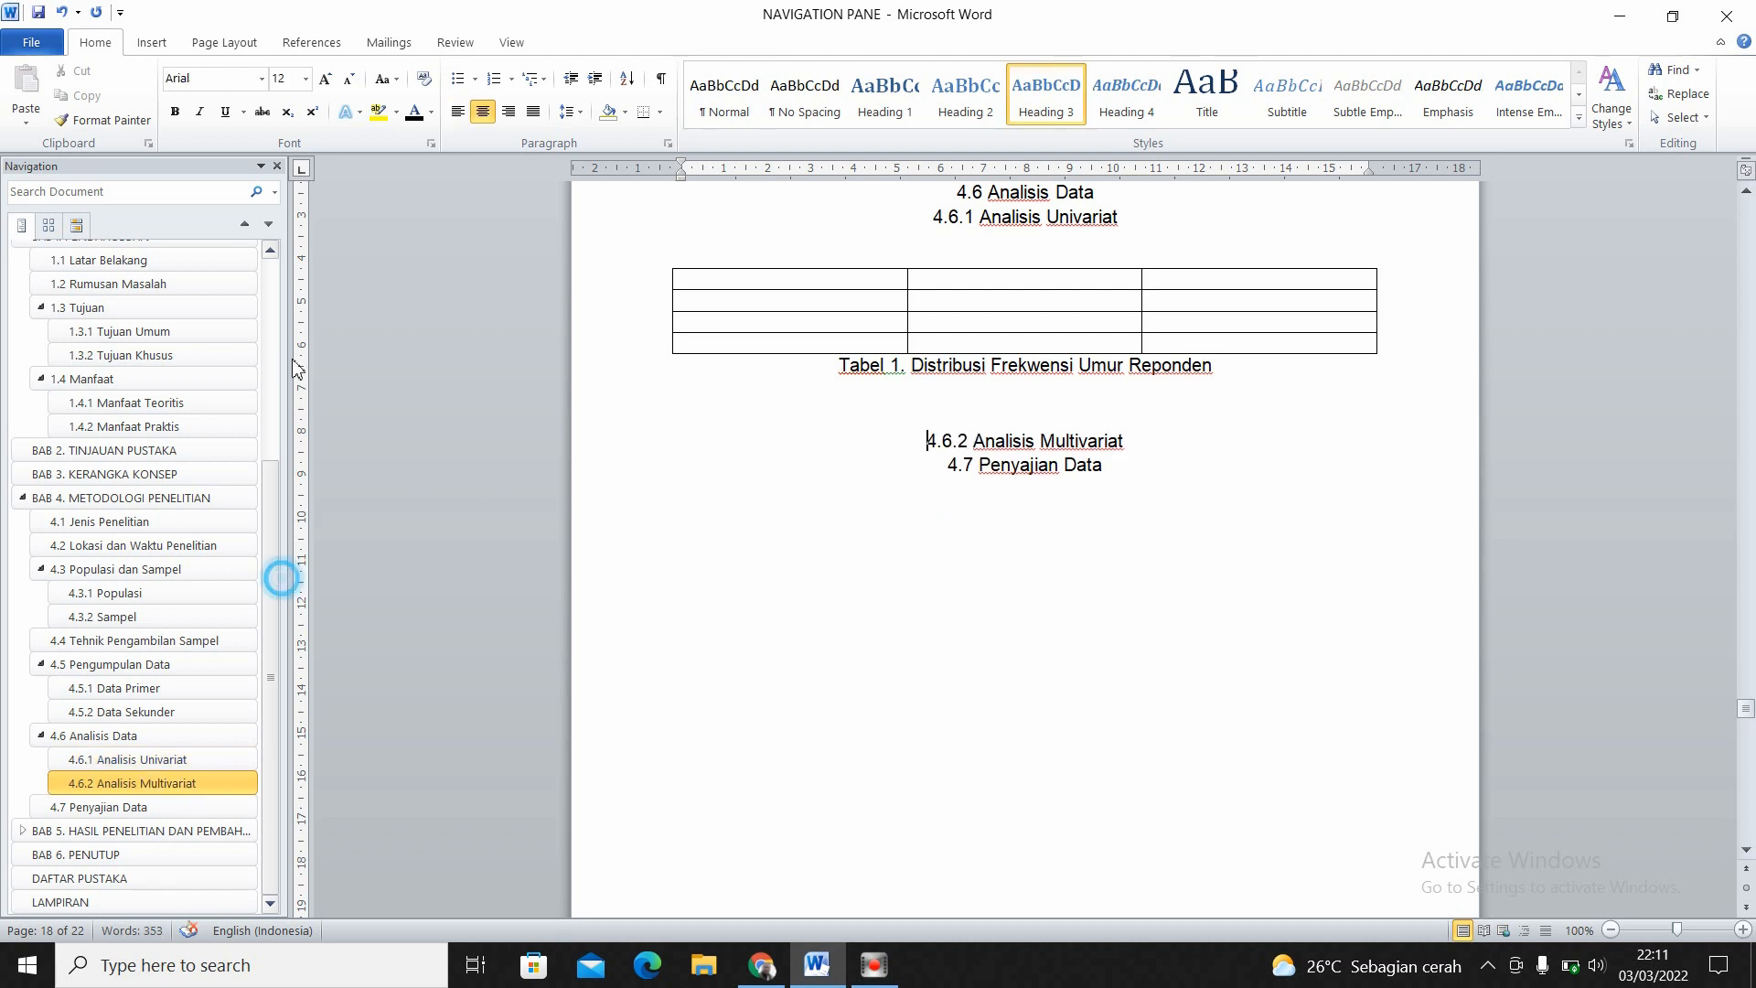
left_click_drag(274, 513, 273, 259)
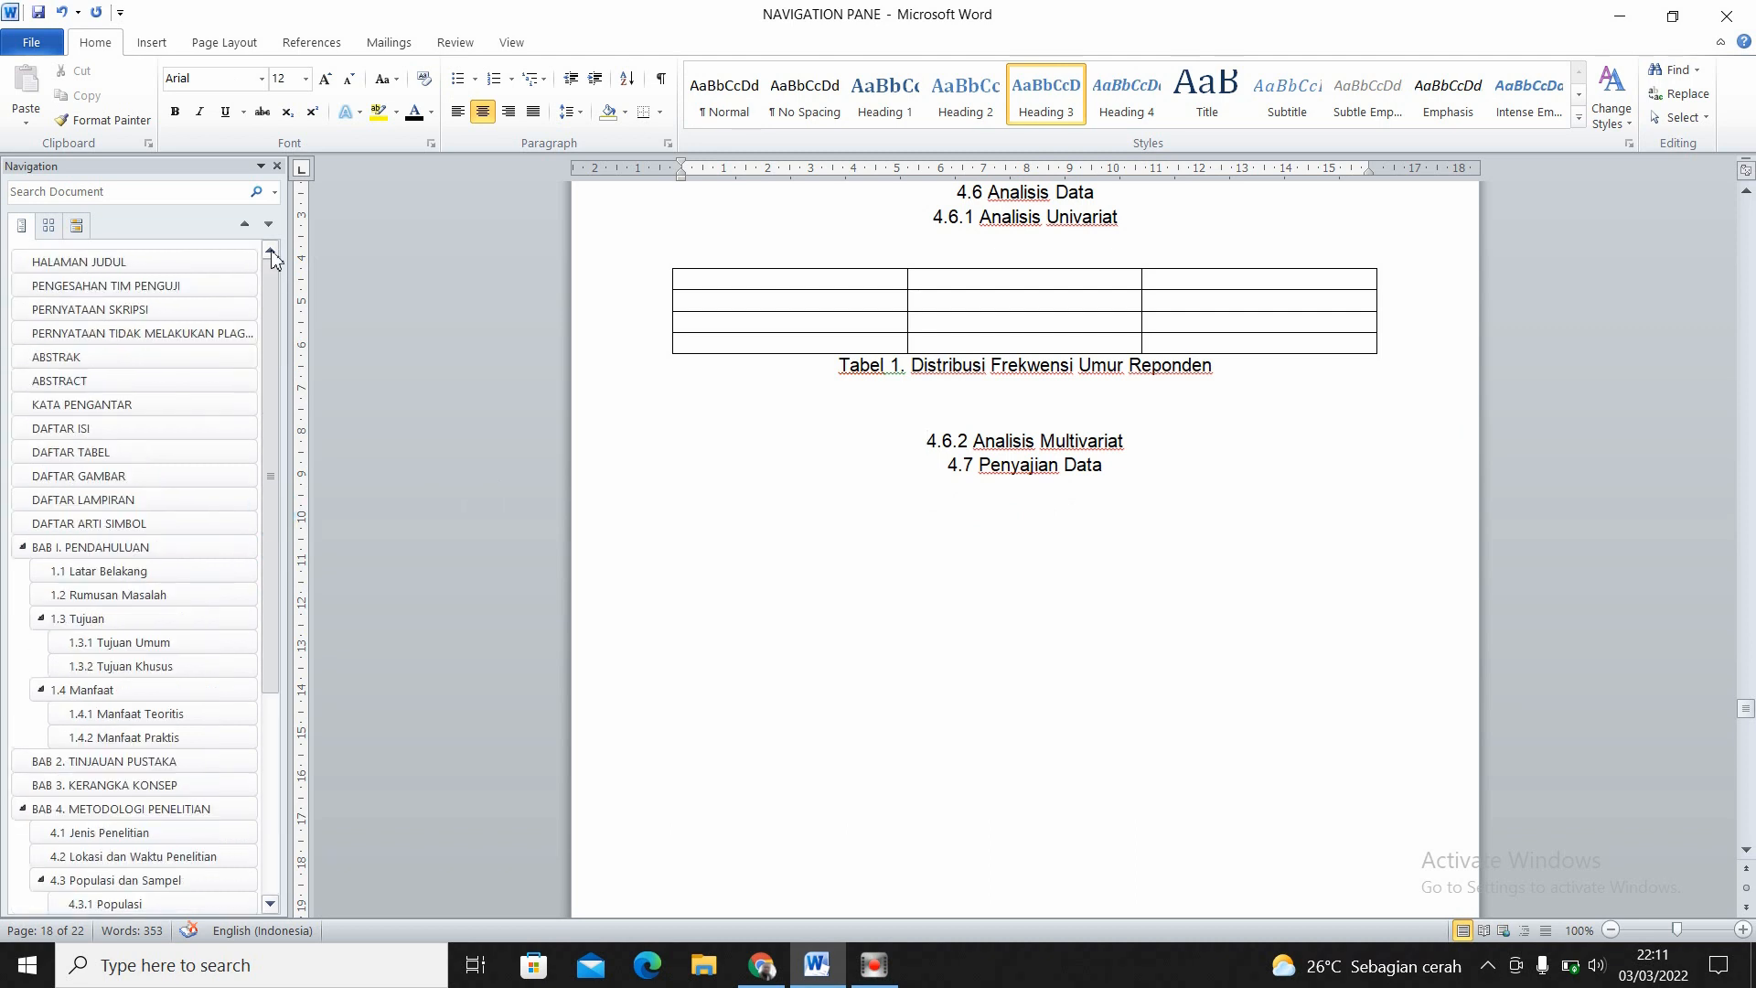
left_click(130, 453)
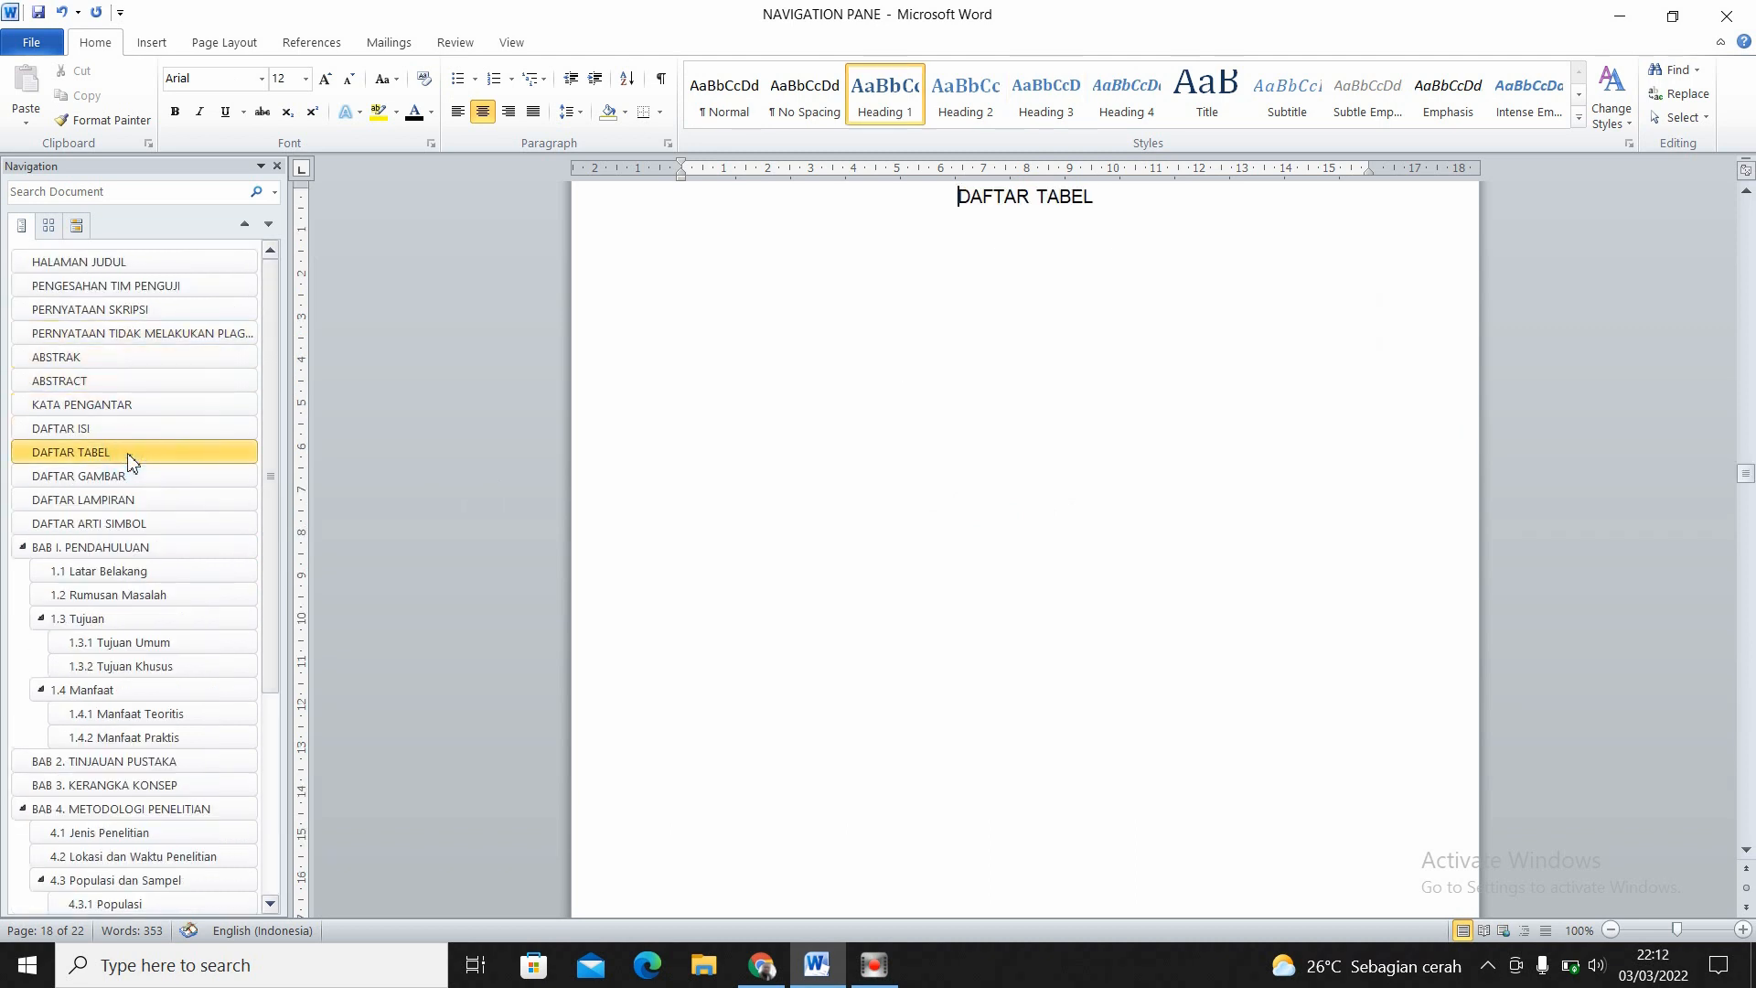
left_click(1095, 196)
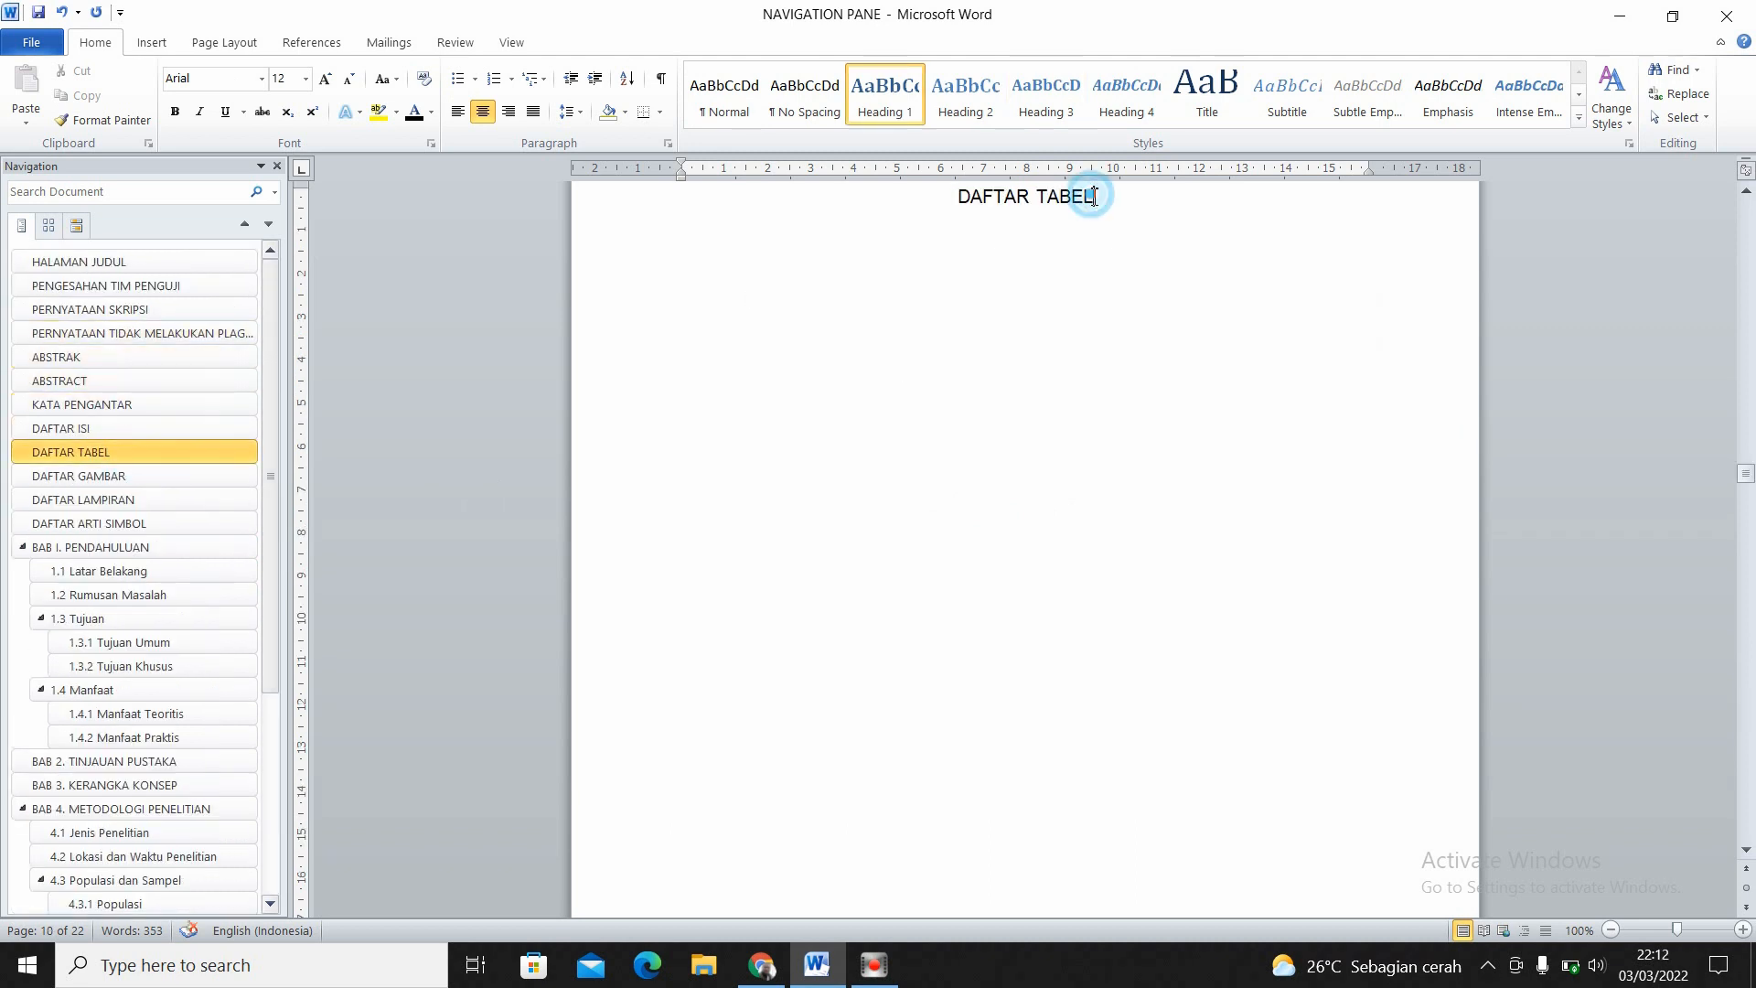
key("Return")
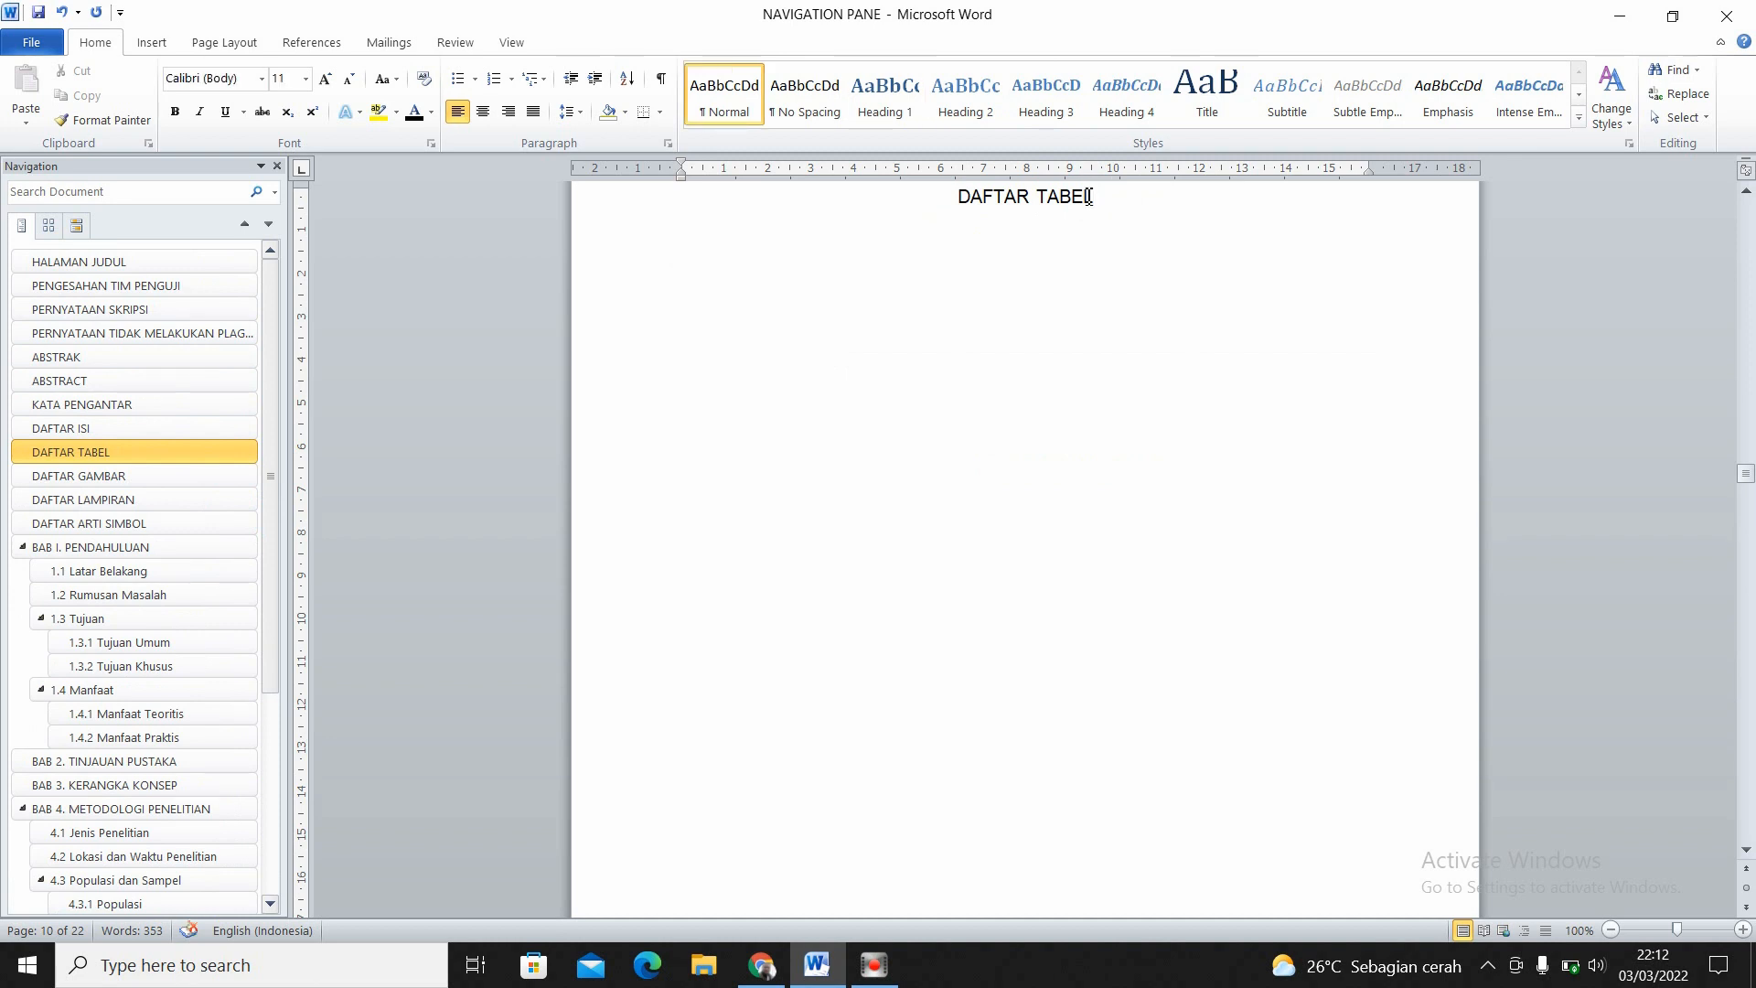
- Insert a table of figures for the Tabel caption label with a dotted tab leader, replacing the existing list under DAFTAR TABEL
left_click(311, 43)
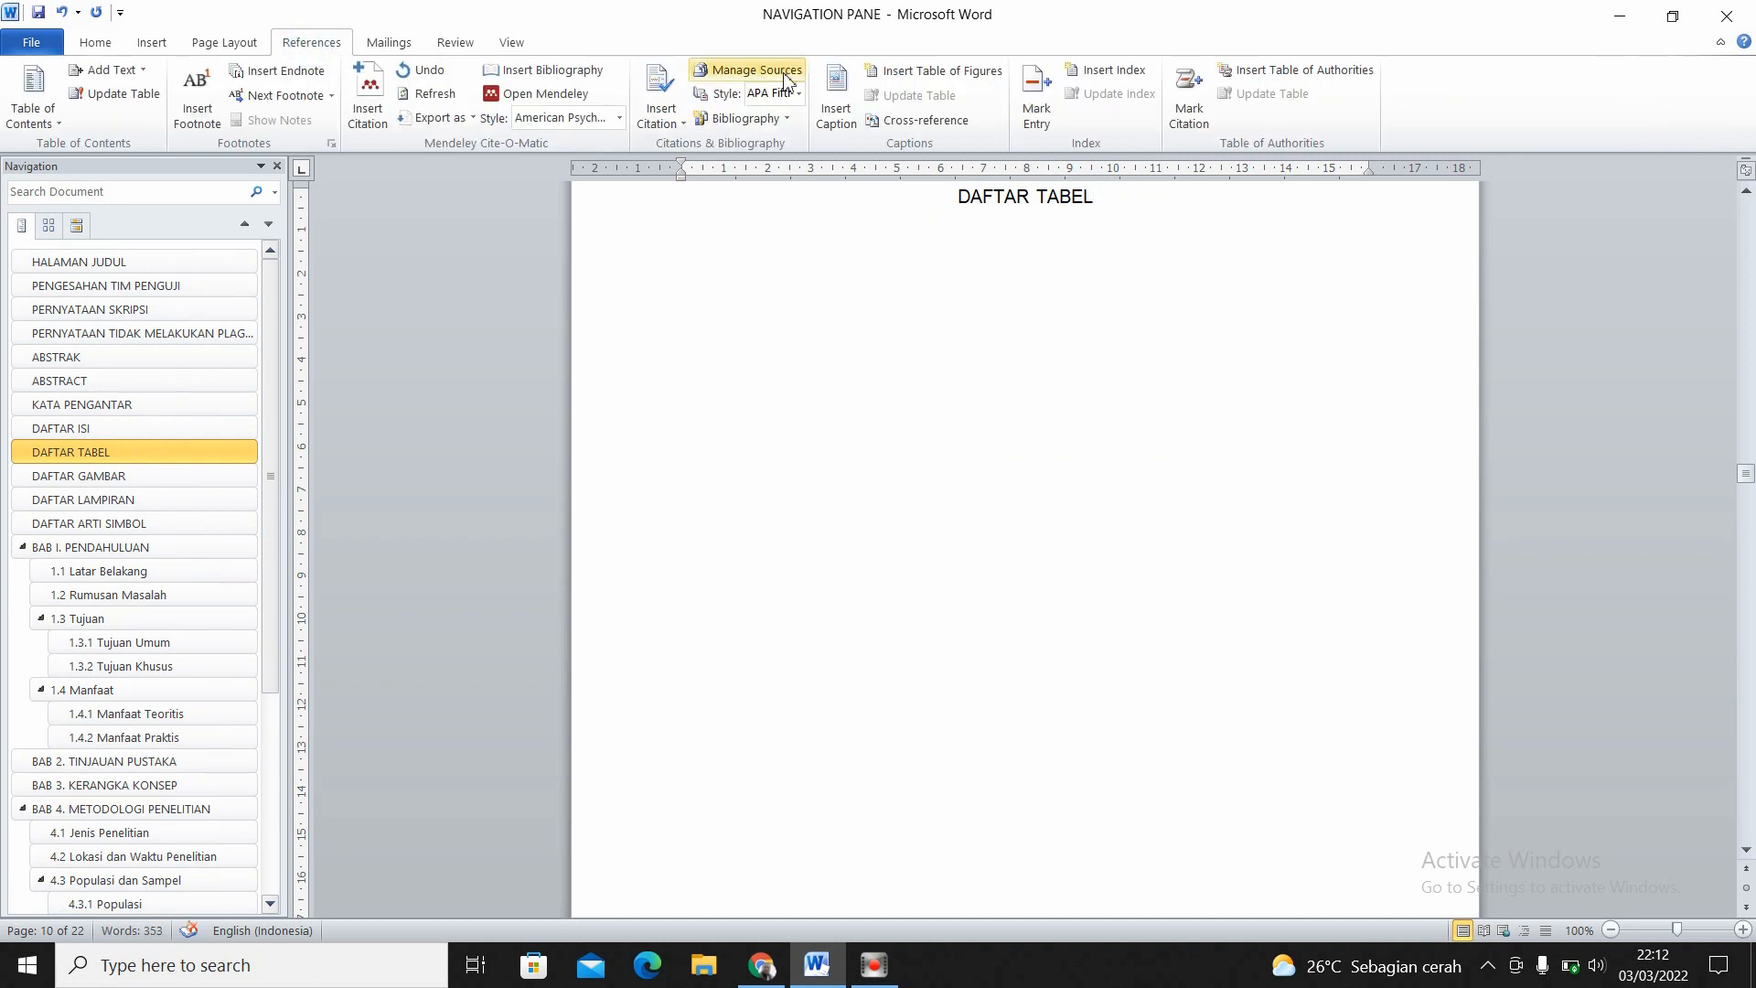
left_click(902, 74)
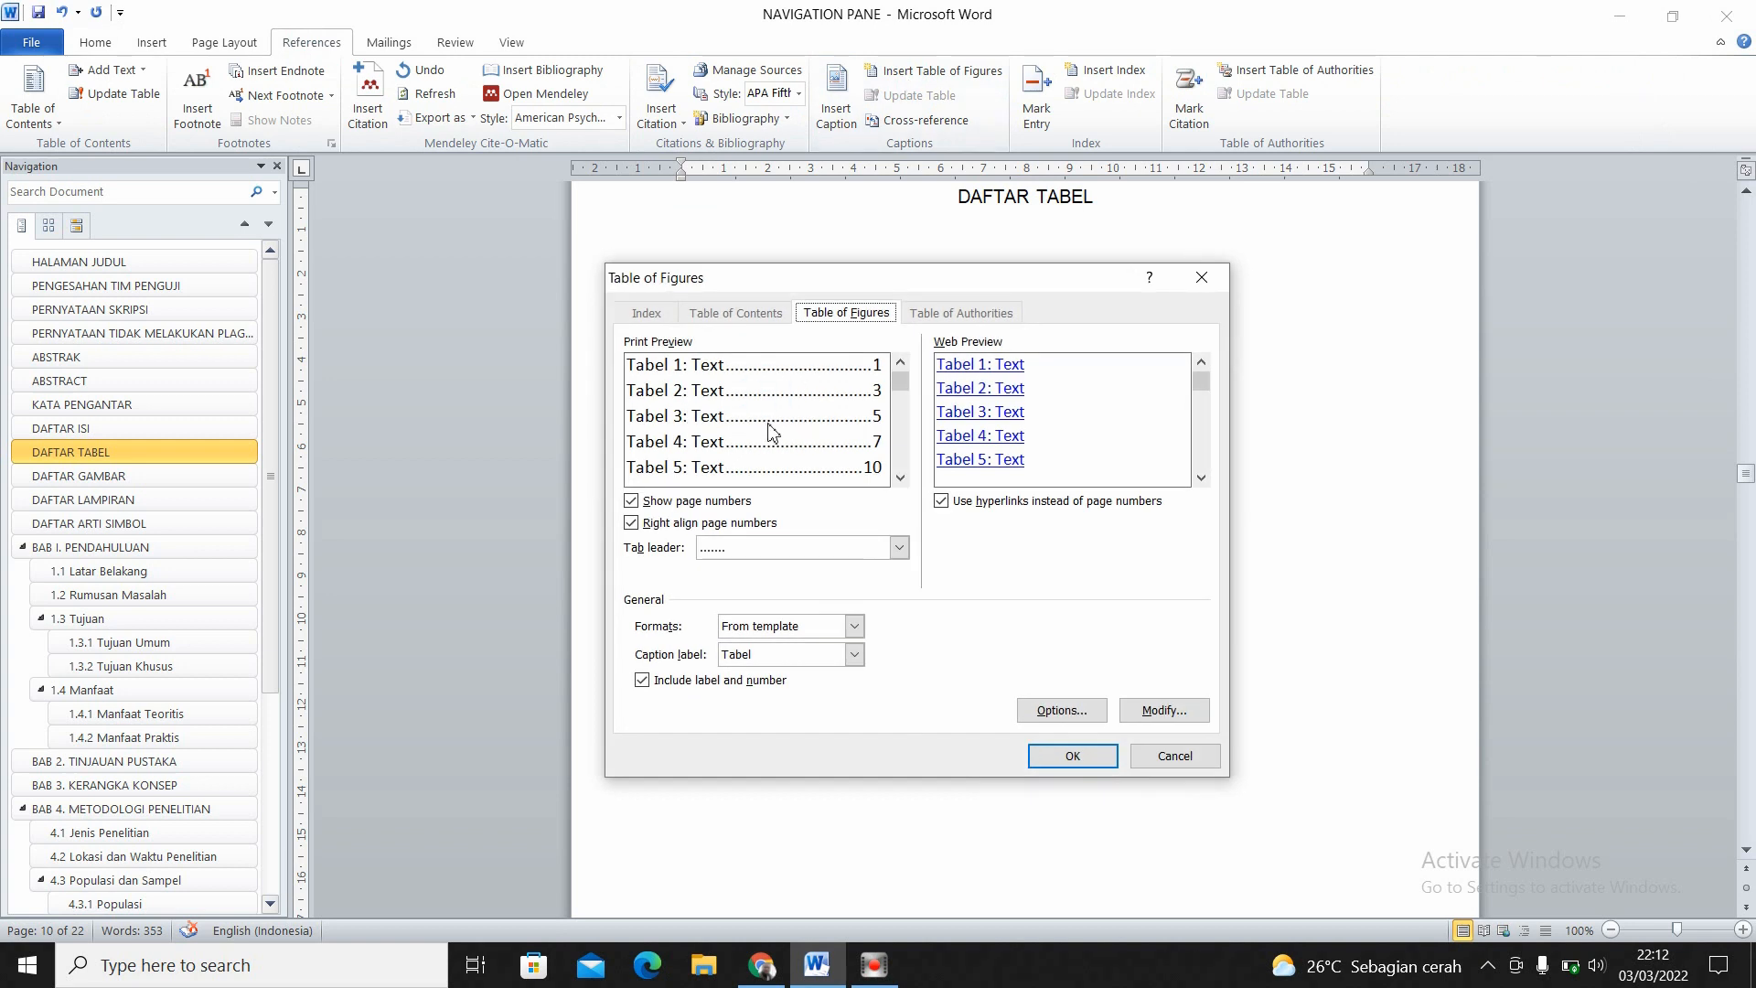
left_click(899, 547)
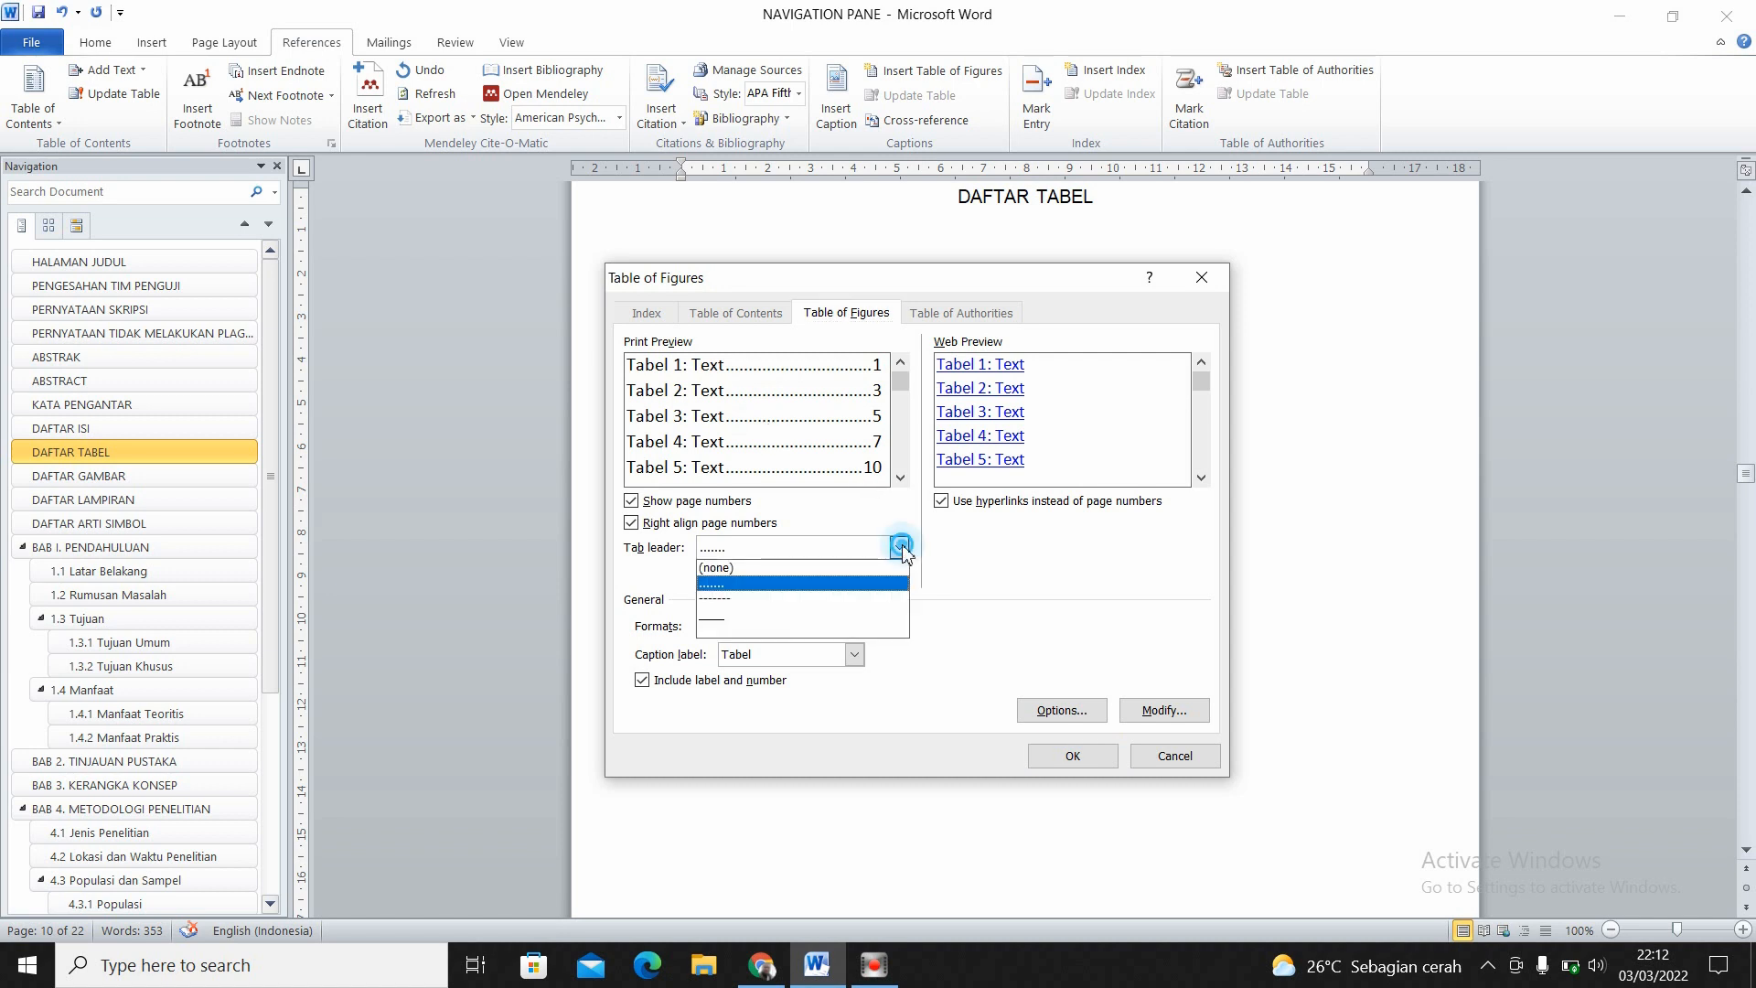
left_click(721, 584)
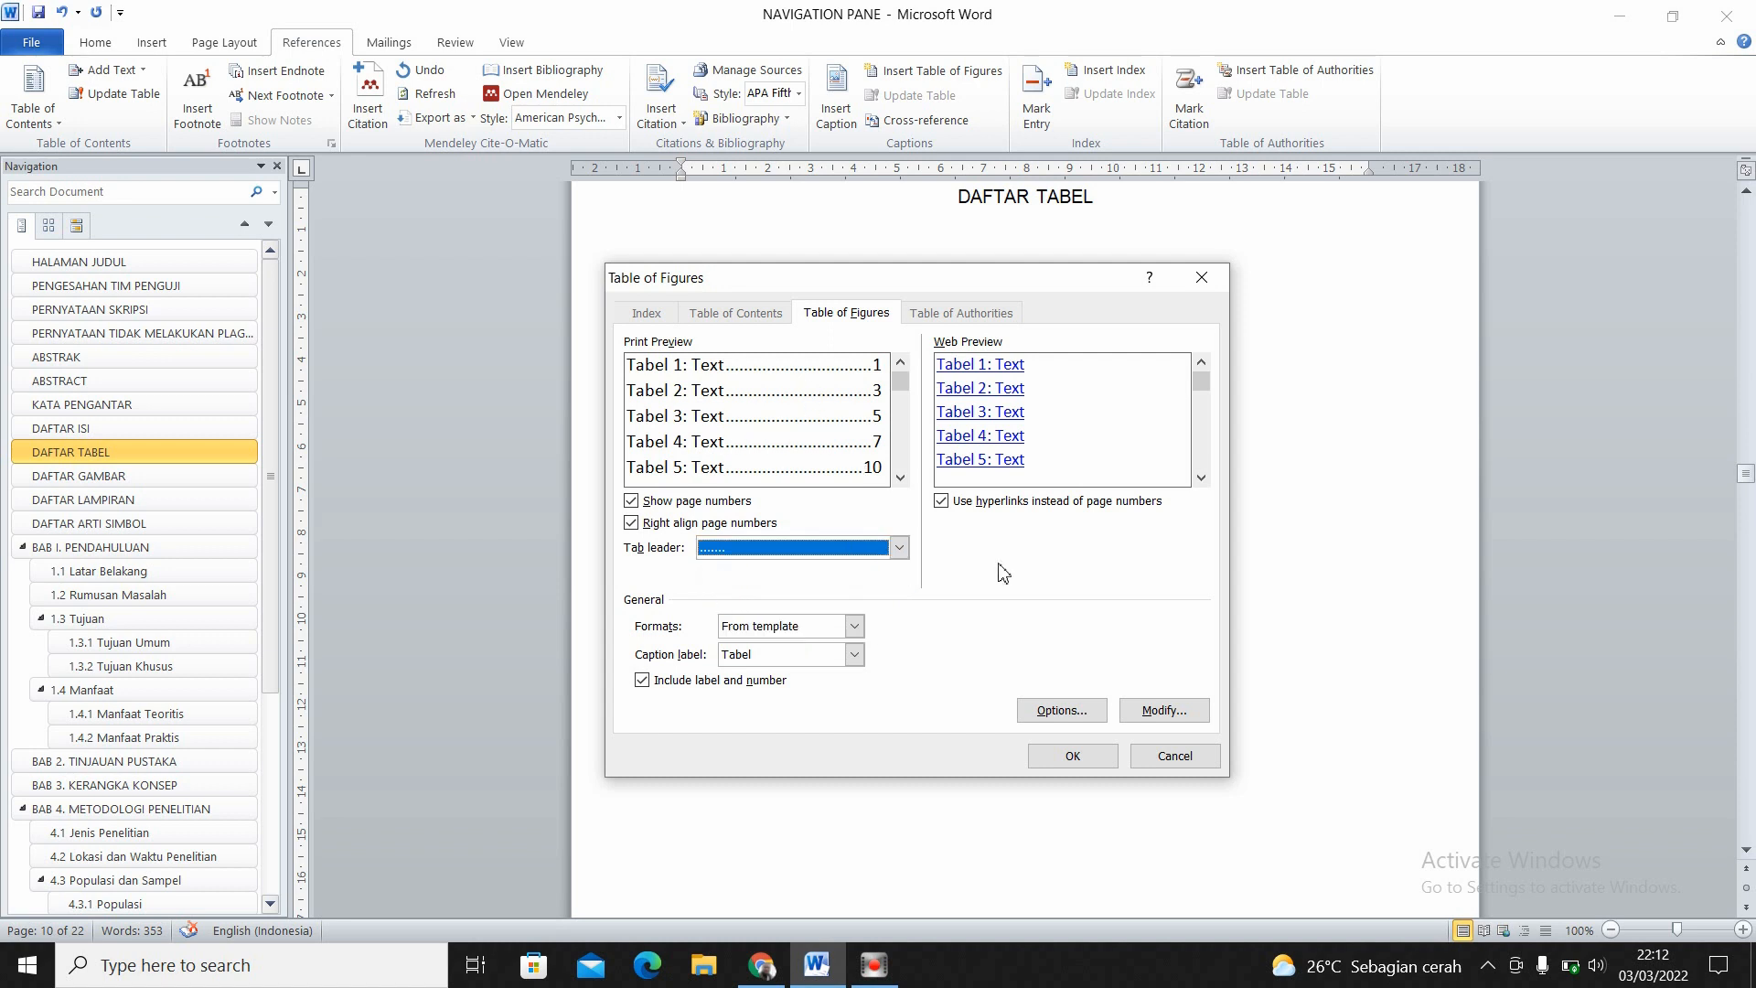
left_click(1056, 758)
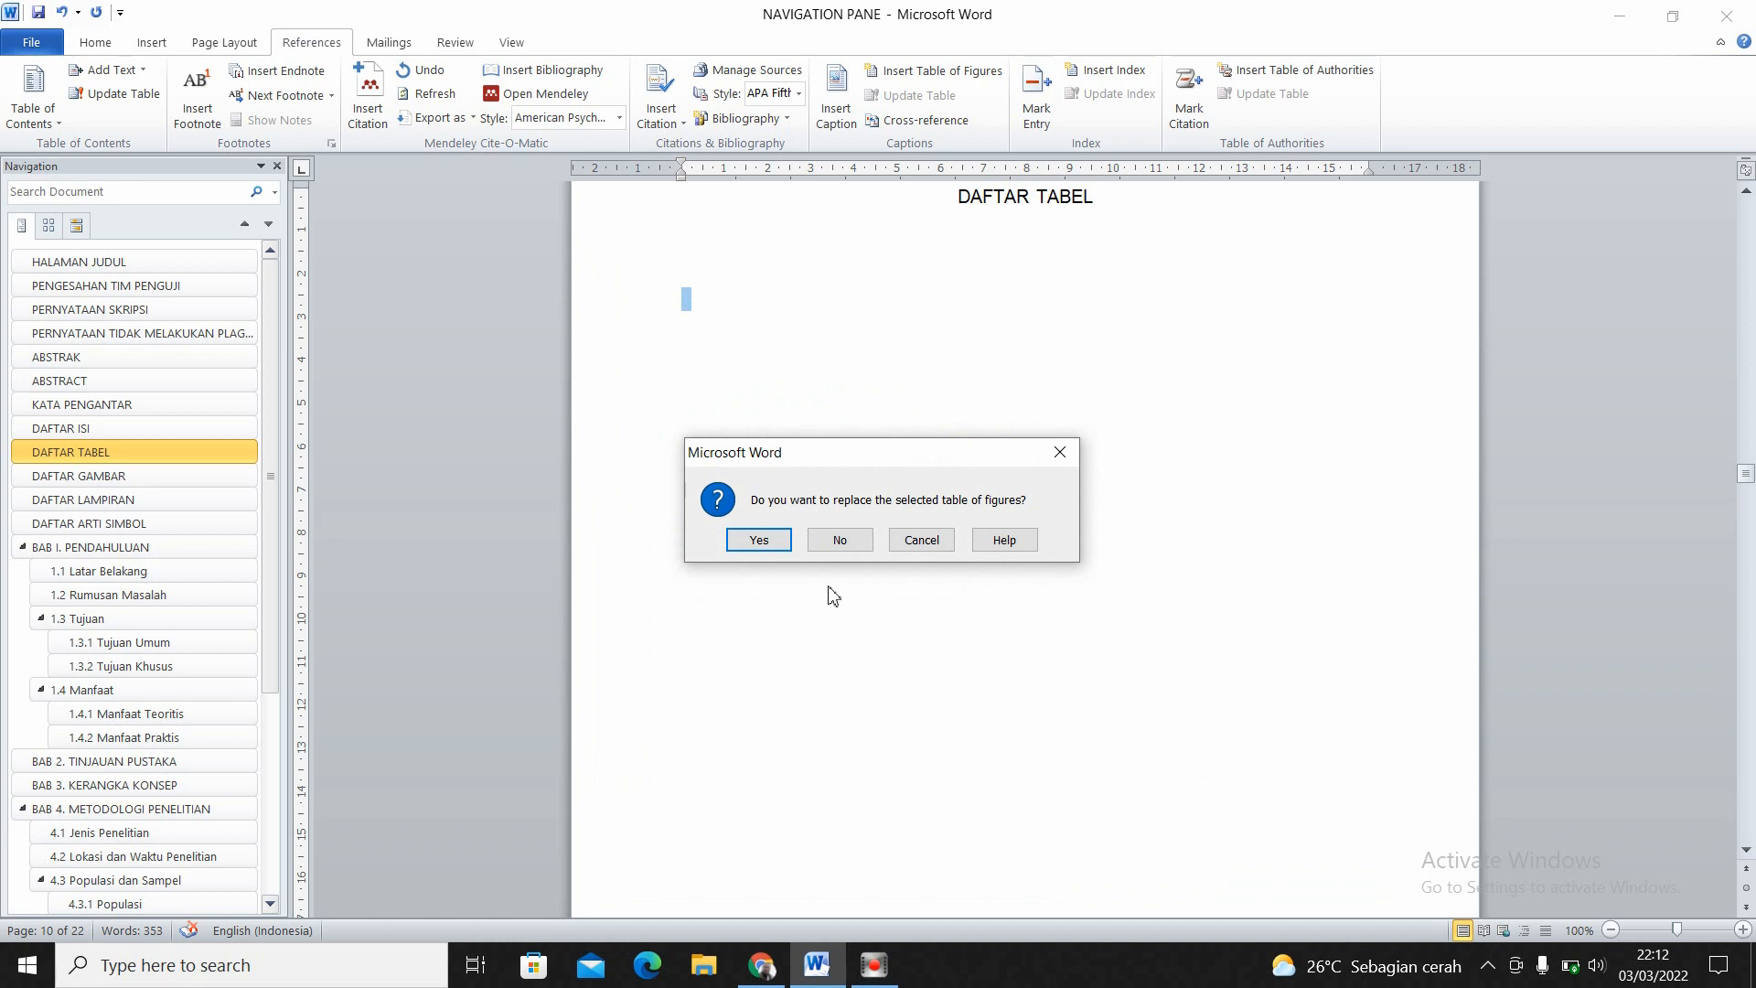
left_click(761, 540)
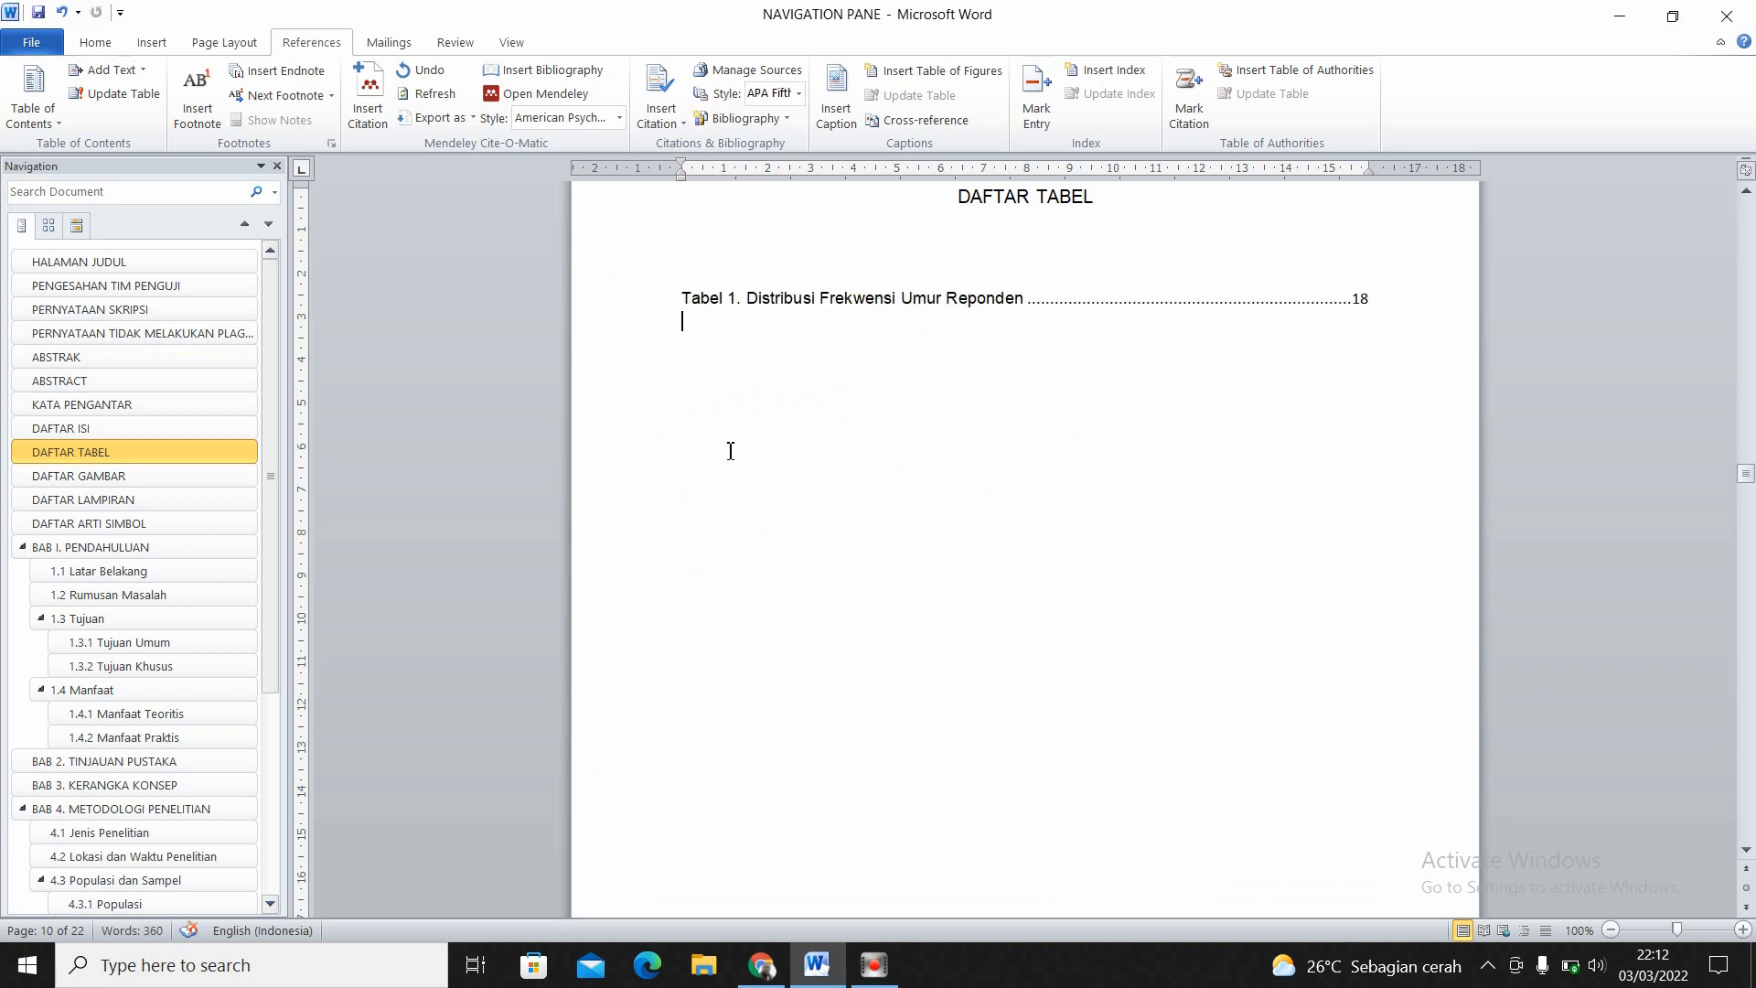
- Format the Tabel 1 entry in the list of tables as Arial, size 12
left_click_drag(681, 298, 1386, 299)
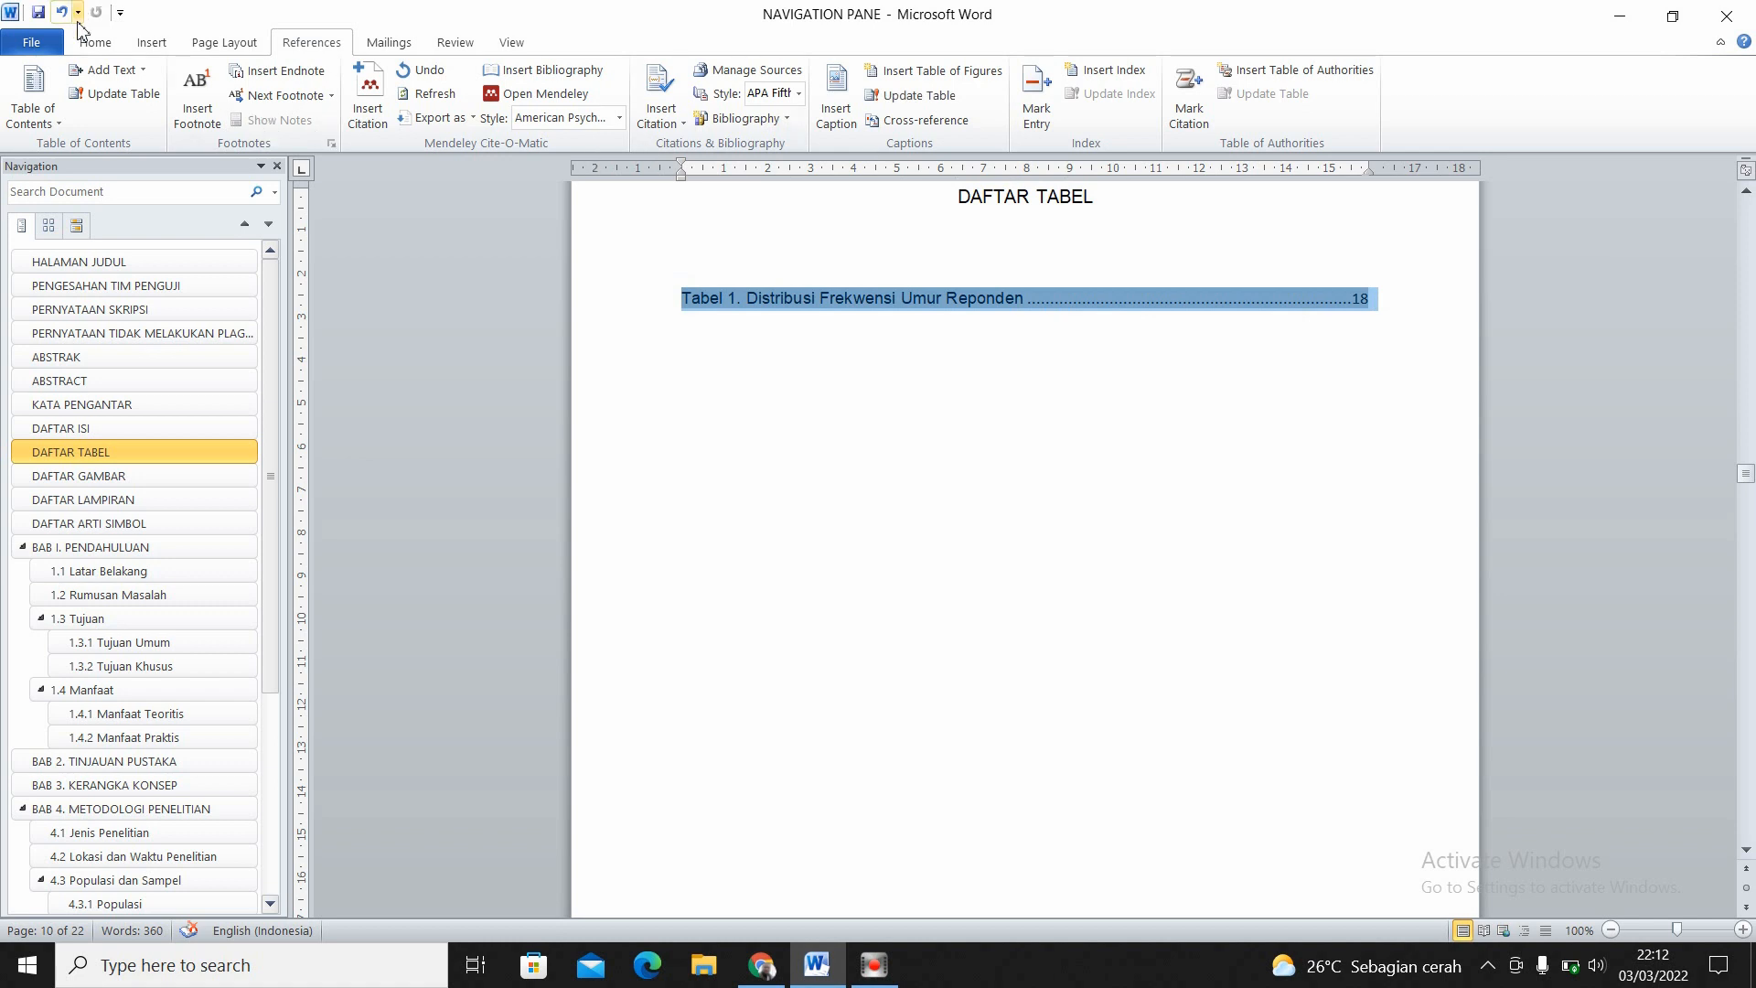
left_click(95, 44)
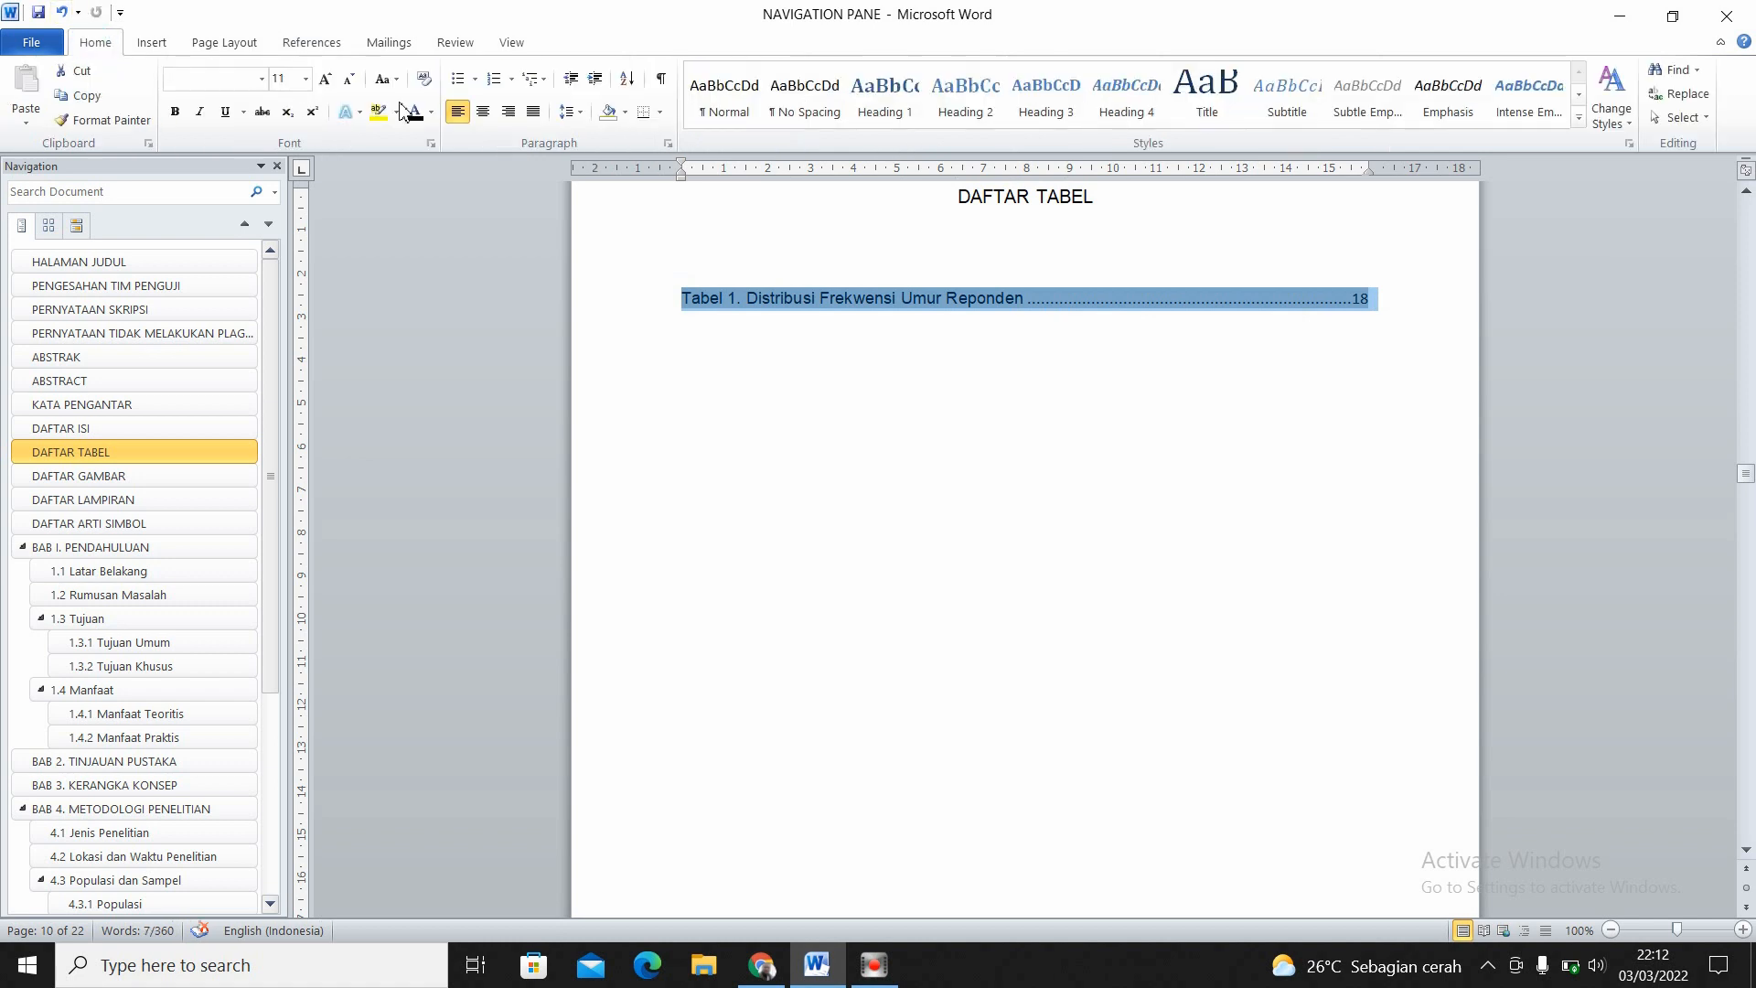
left_click(305, 80)
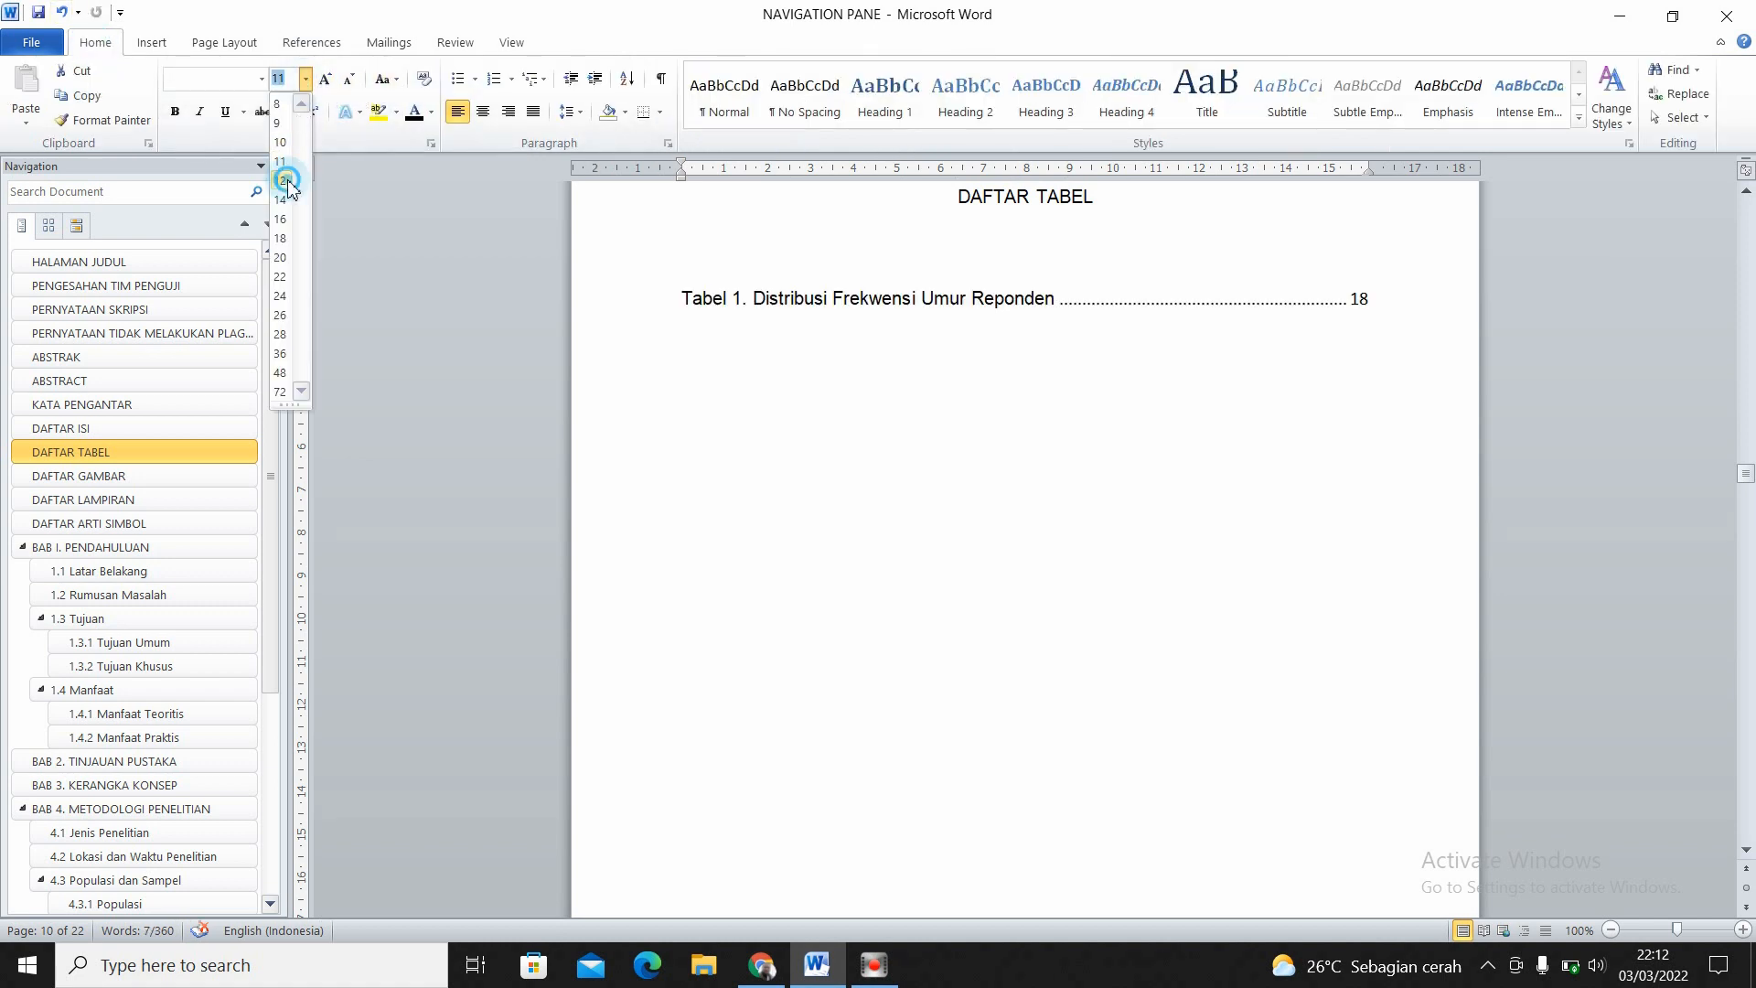
left_click(289, 181)
left_click(261, 79)
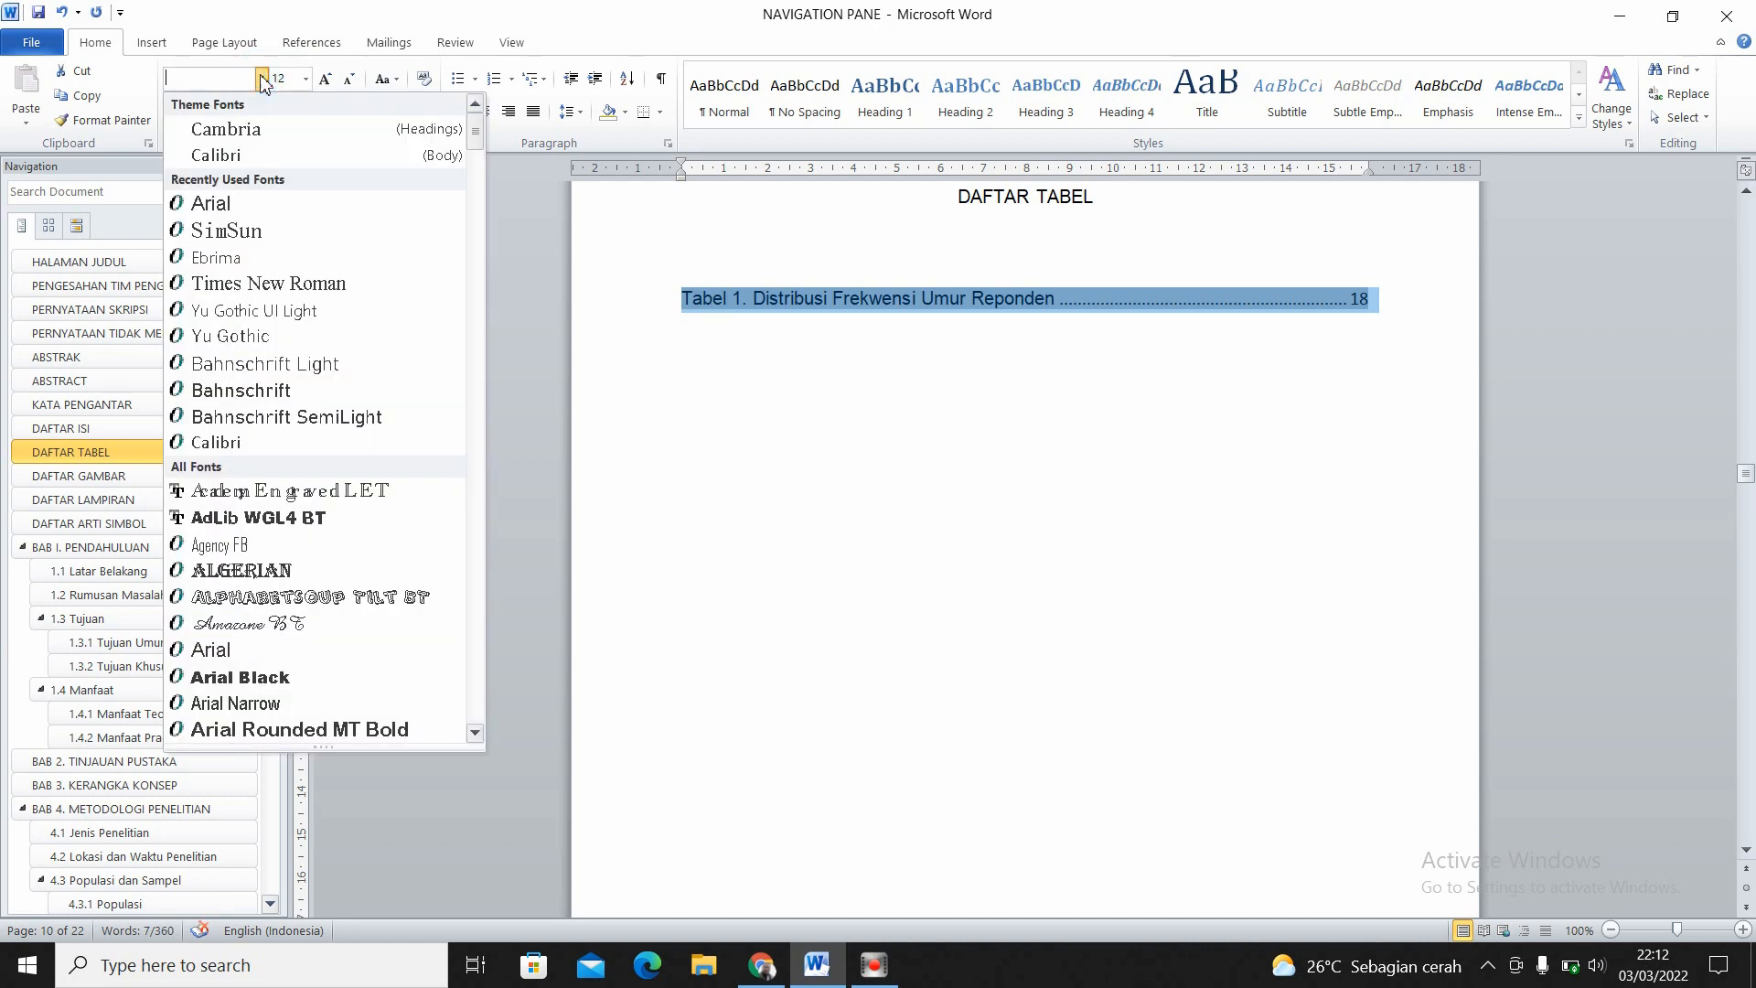
left_click(239, 203)
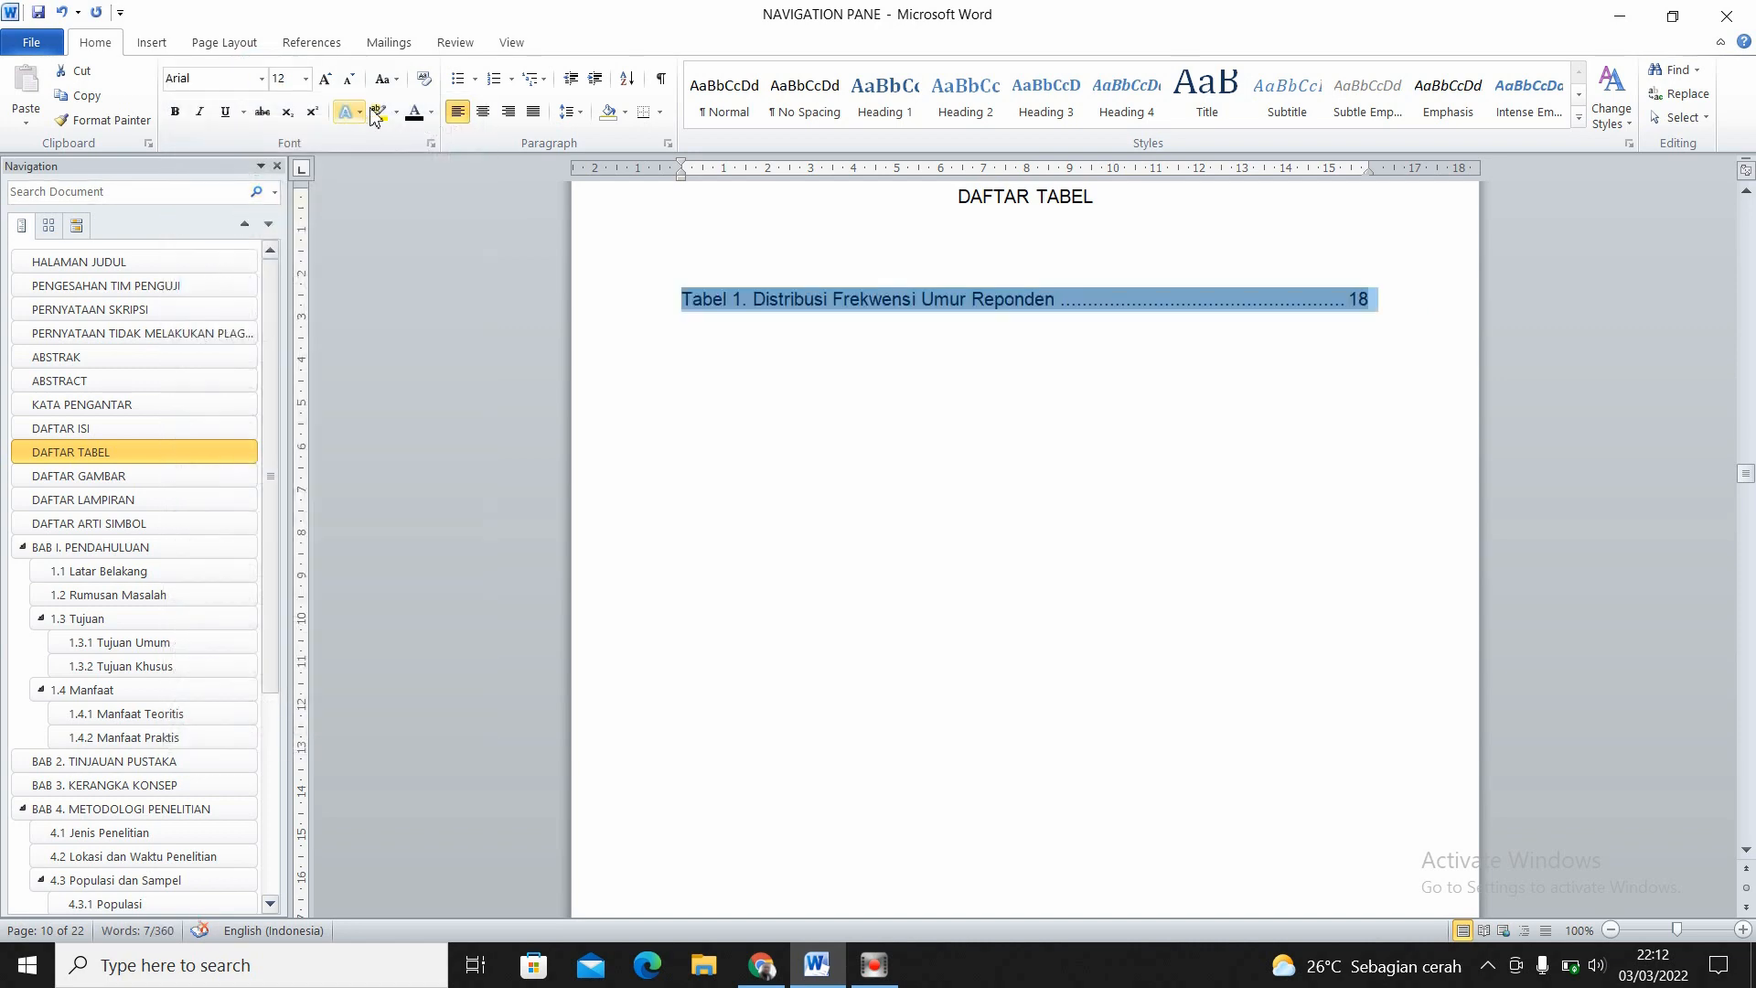
- Apply black font colour to the Tabel 1 entry in the list of tables and follow its link to the captioned table
left_click(416, 120)
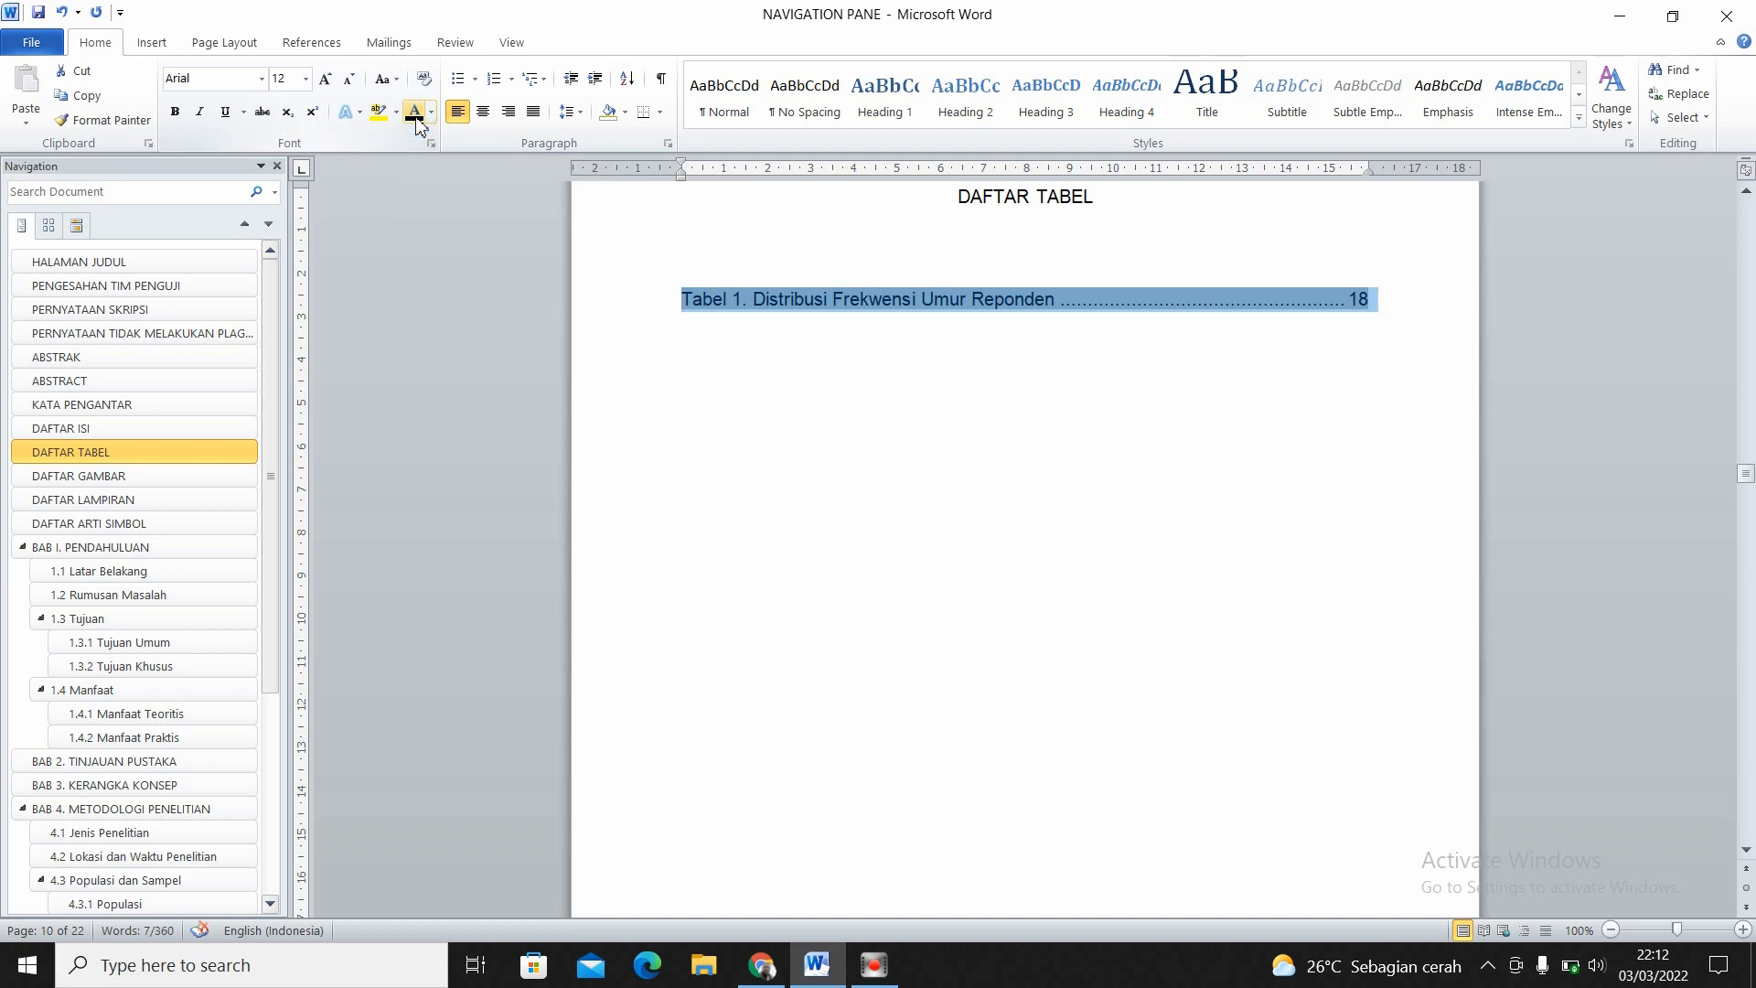
left_click(822, 423)
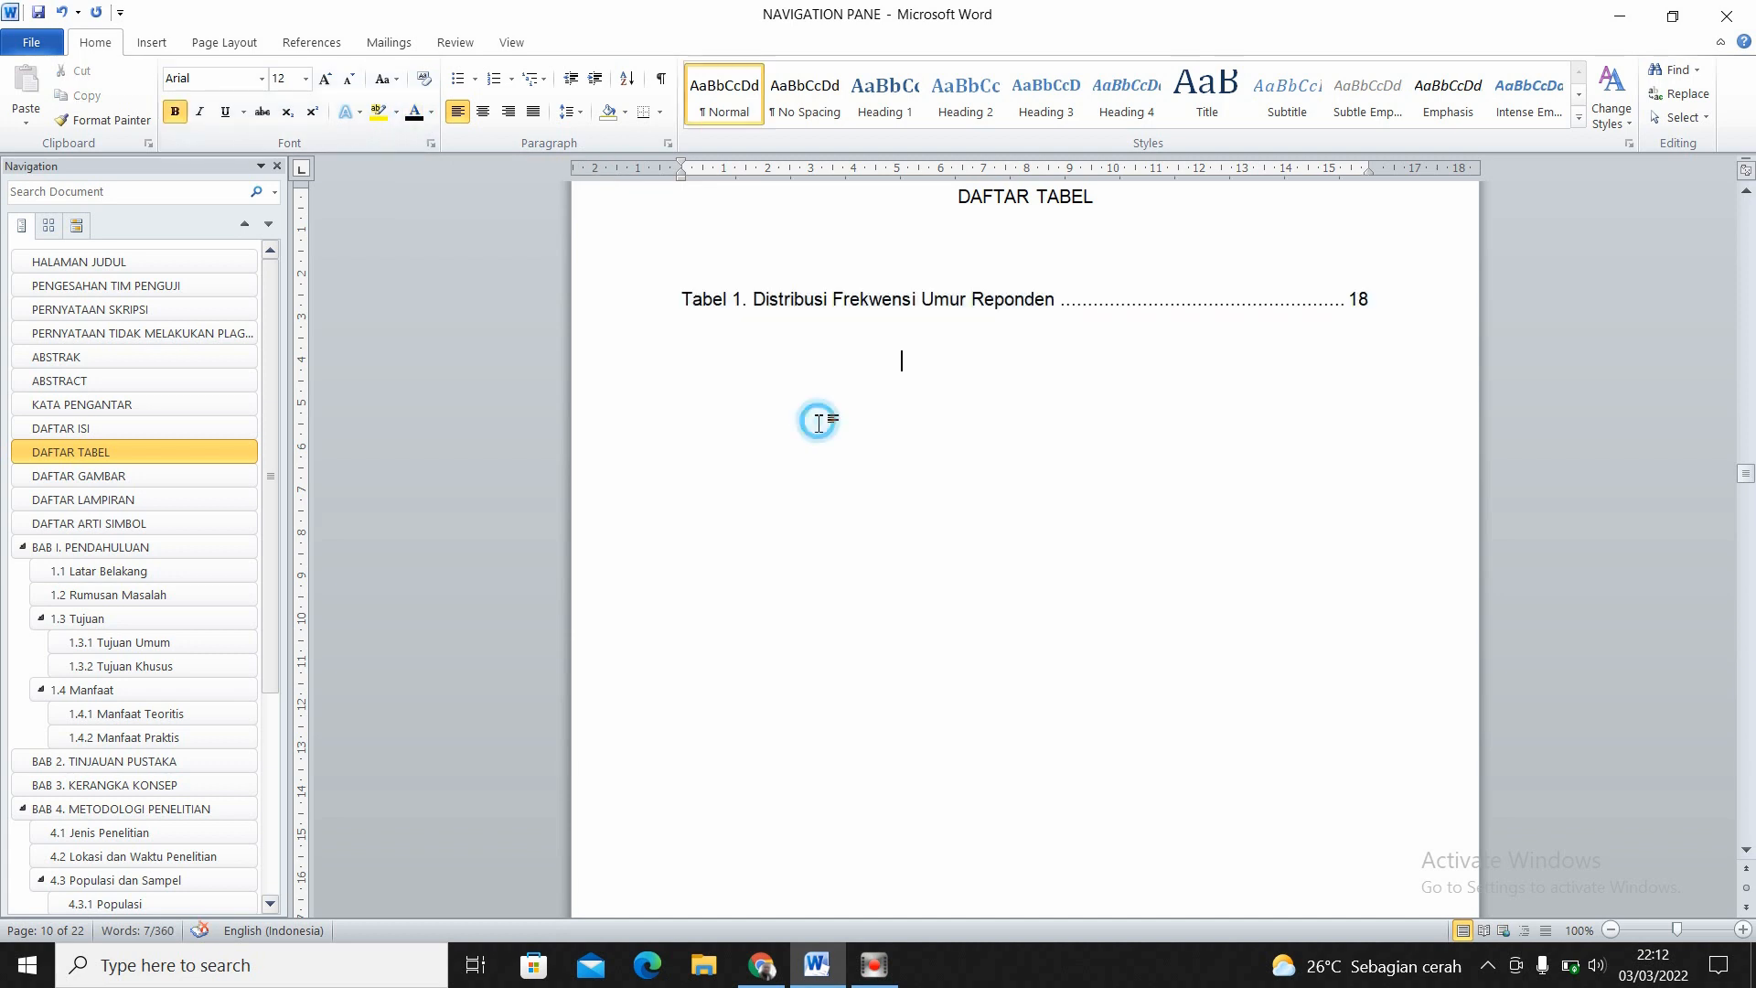
left_click(867, 311)
left_click(867, 311, "ctrl")
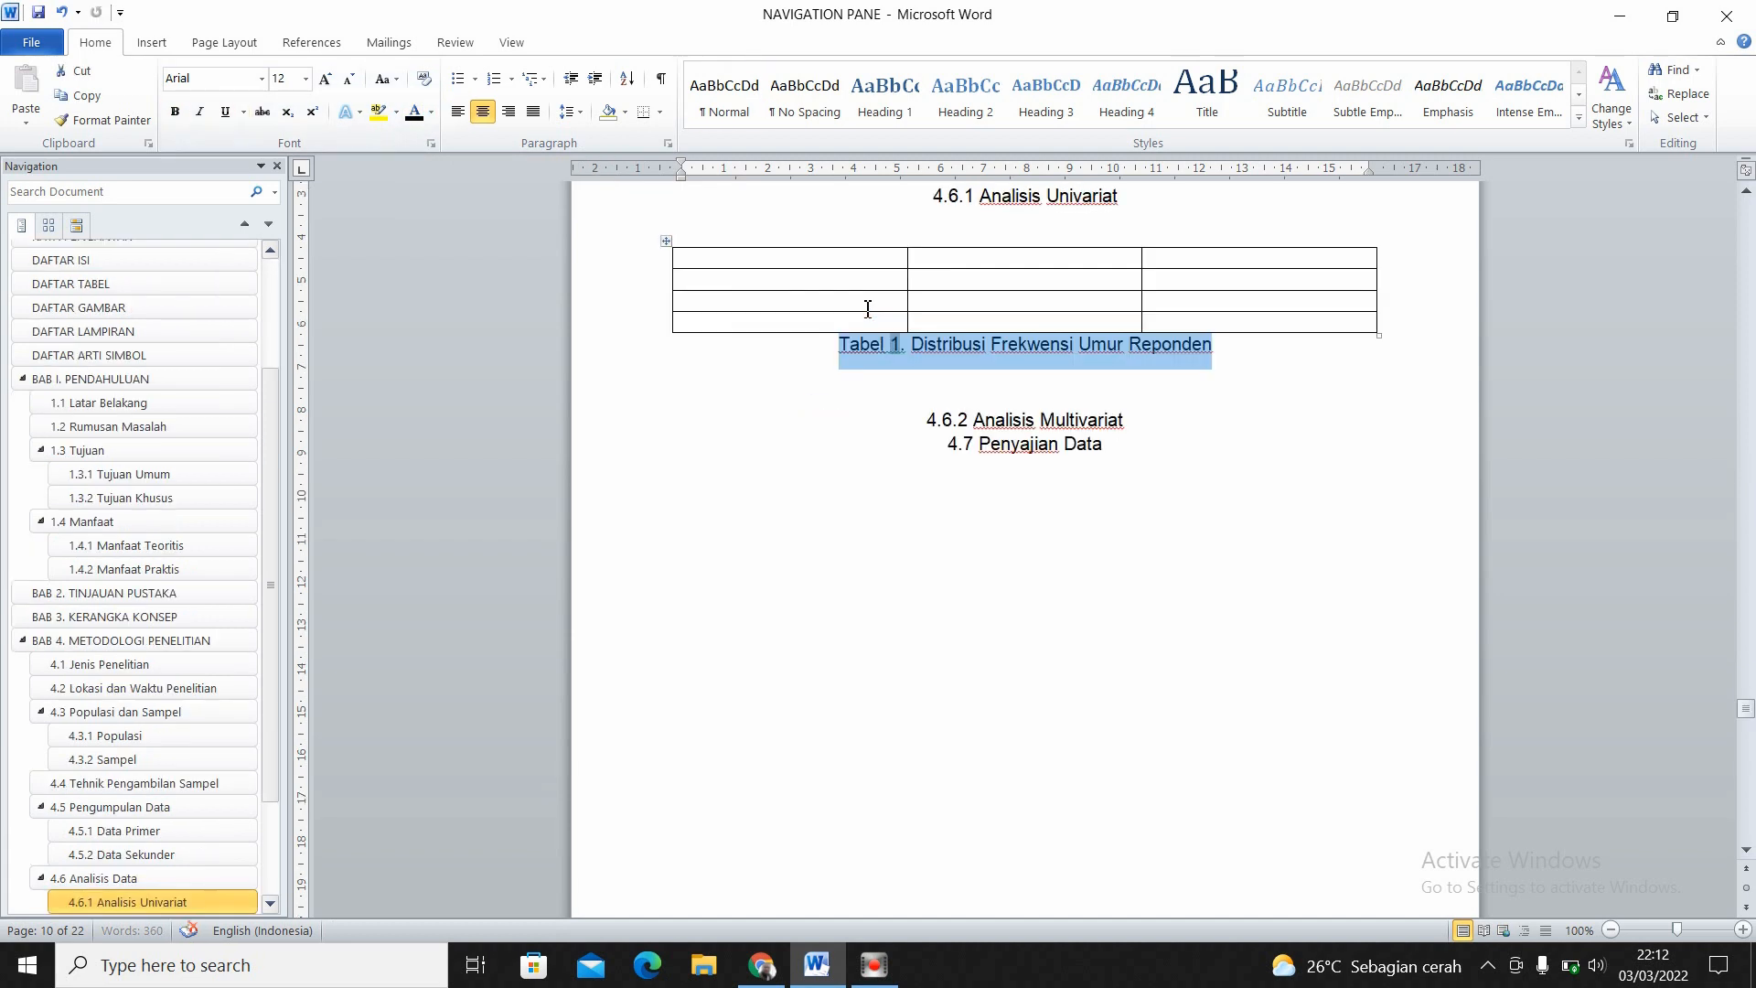
left_click(1003, 524)
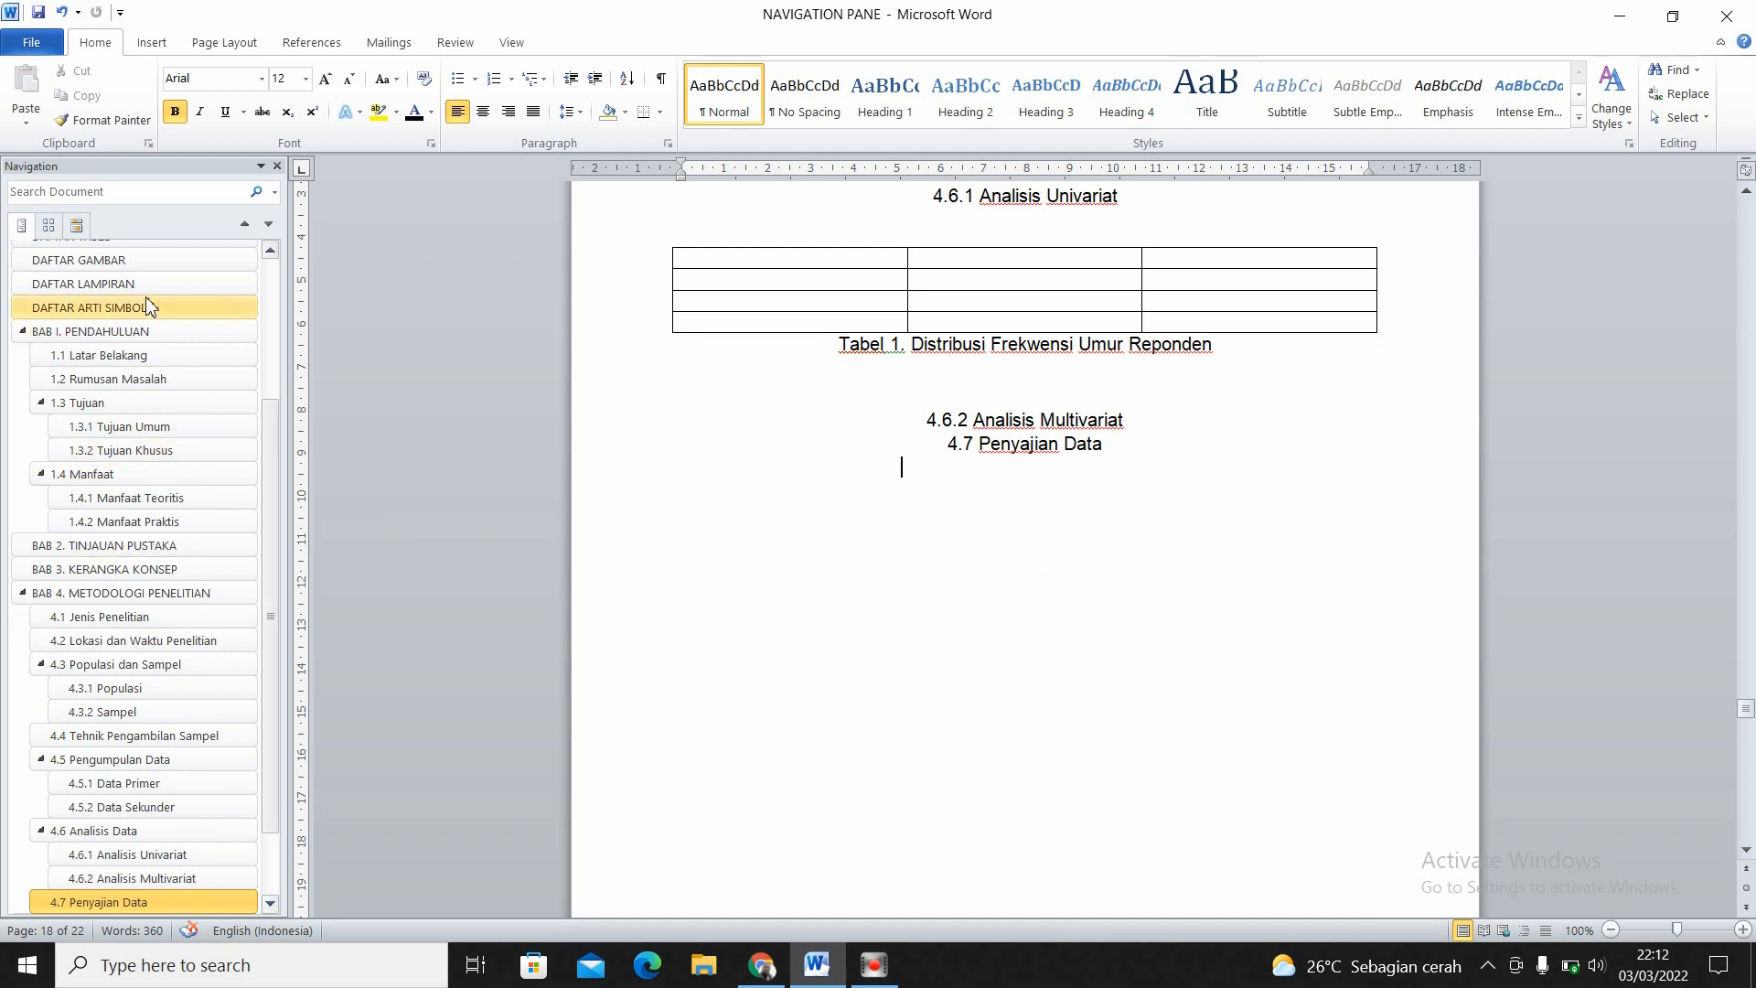
- Go to DAFTAR ISI and examine the page numbers of the front-matter entries from HALAMAN JUDUL to DAFTAR ARTI SIMBOL
left_click(272, 583)
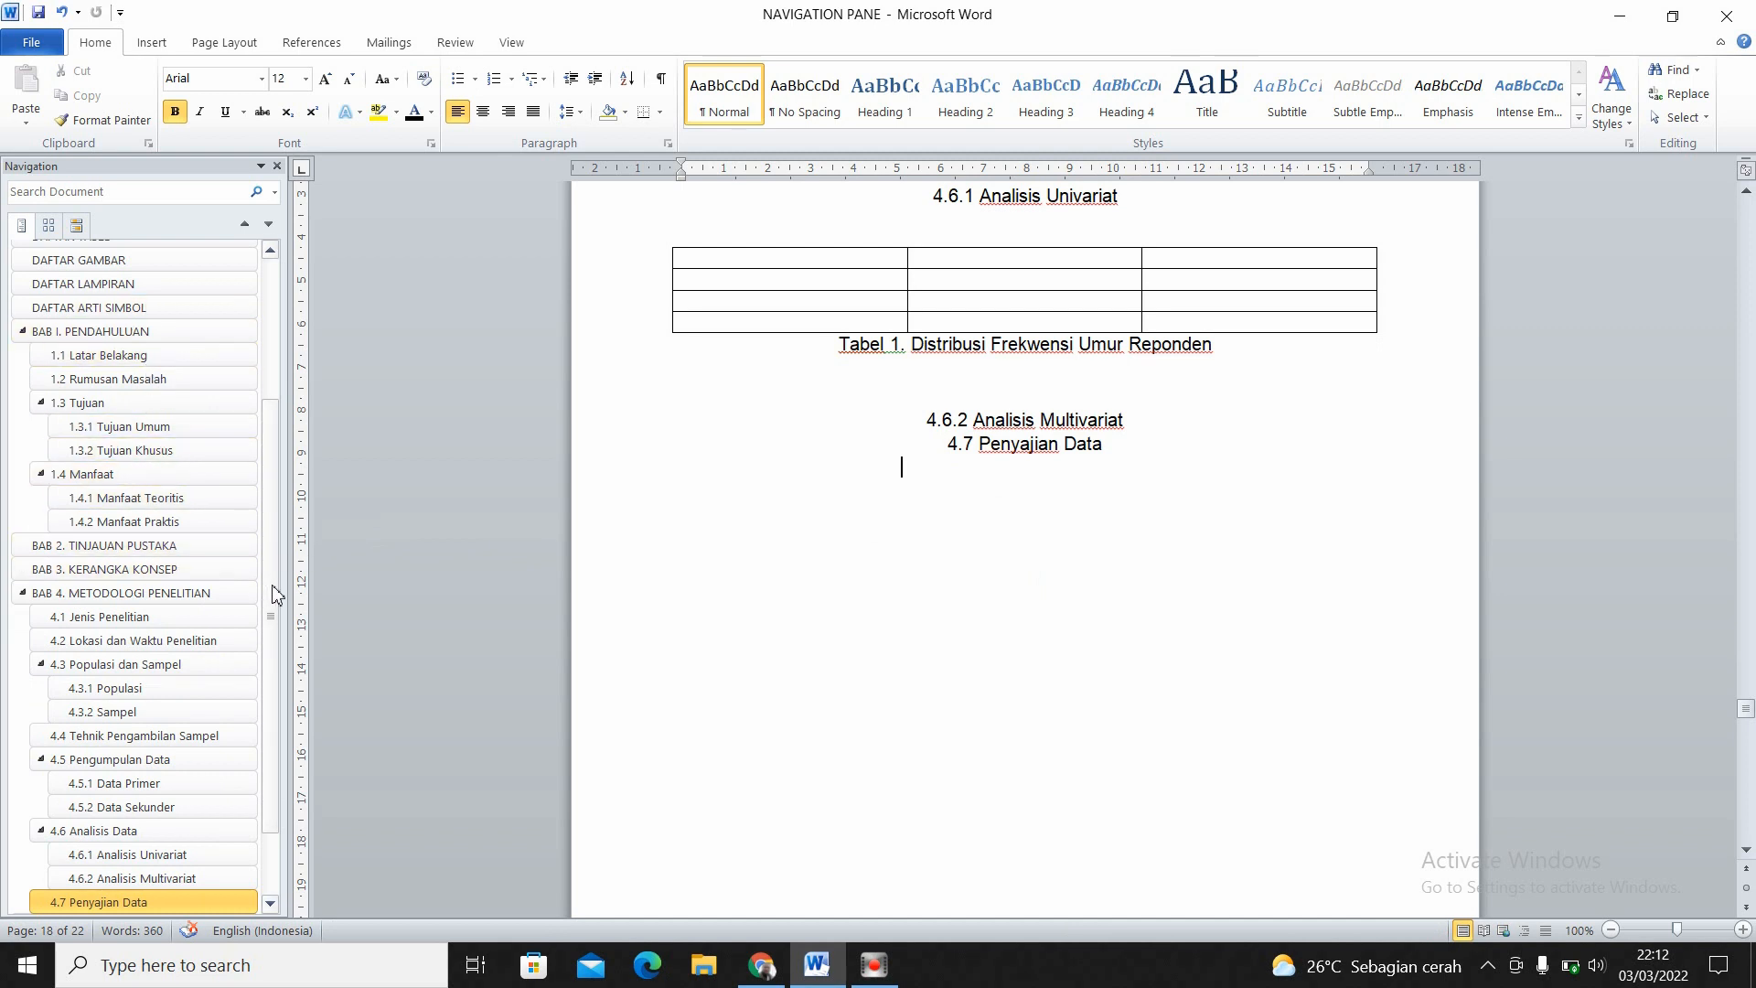
left_click_drag(278, 505, 292, 290)
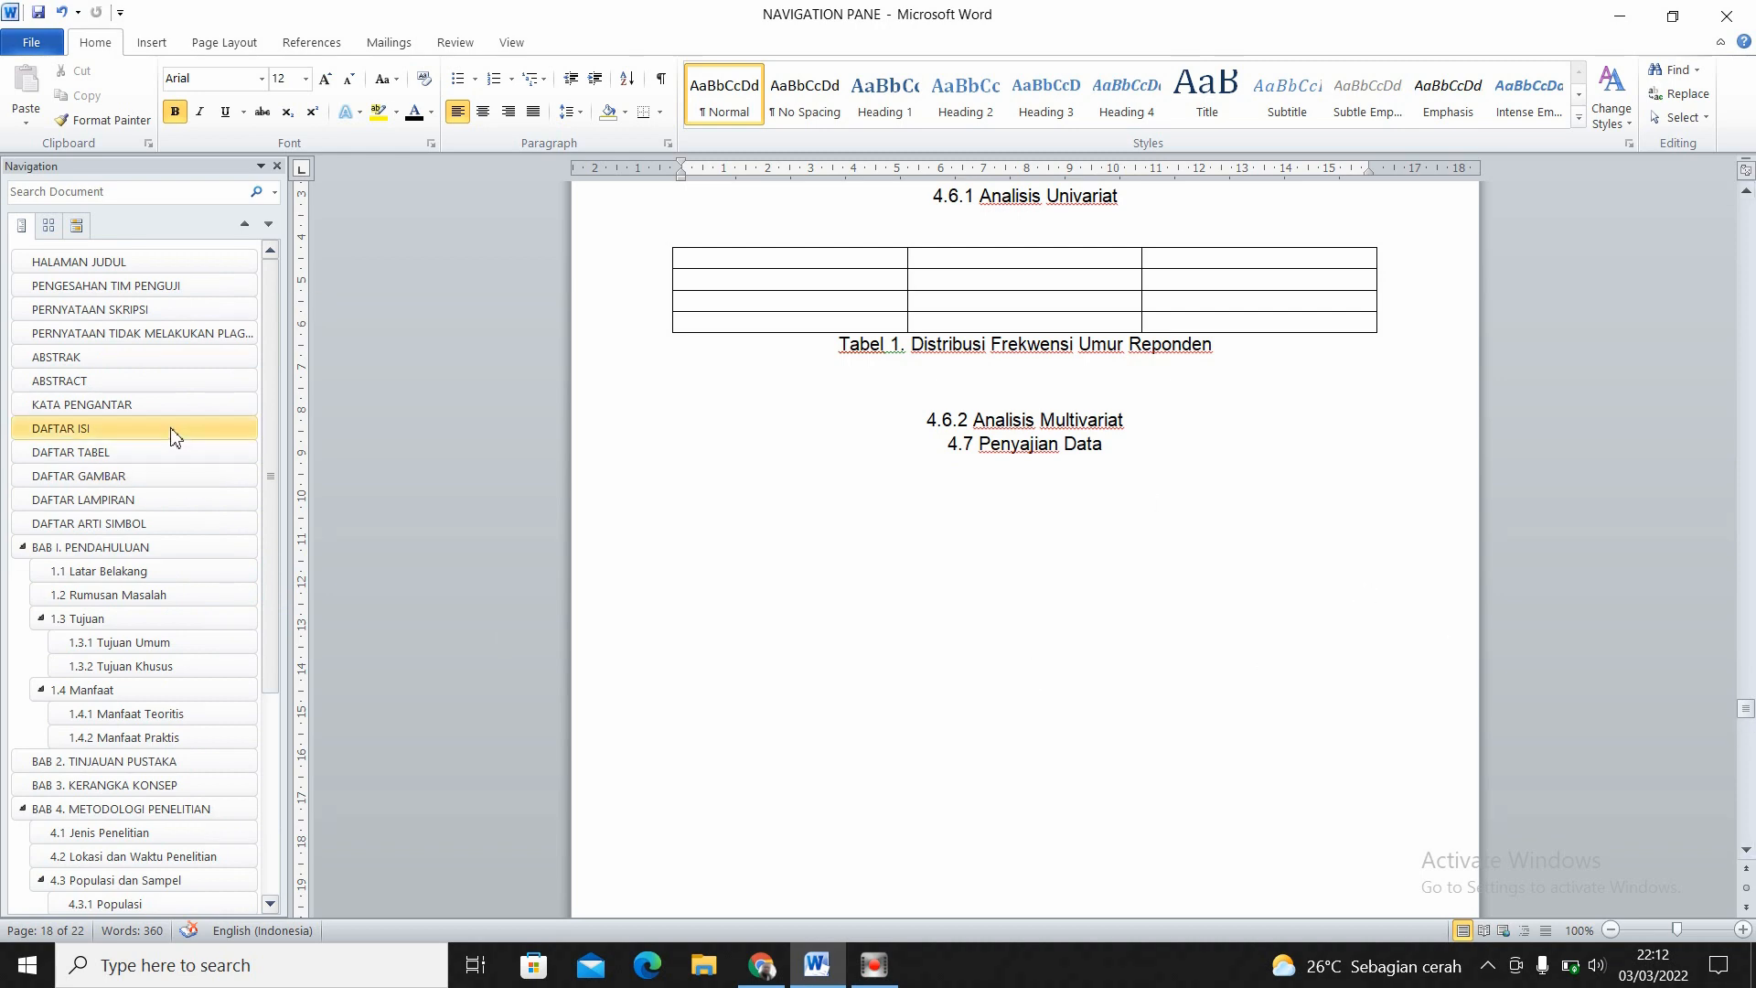
left_click(83, 428)
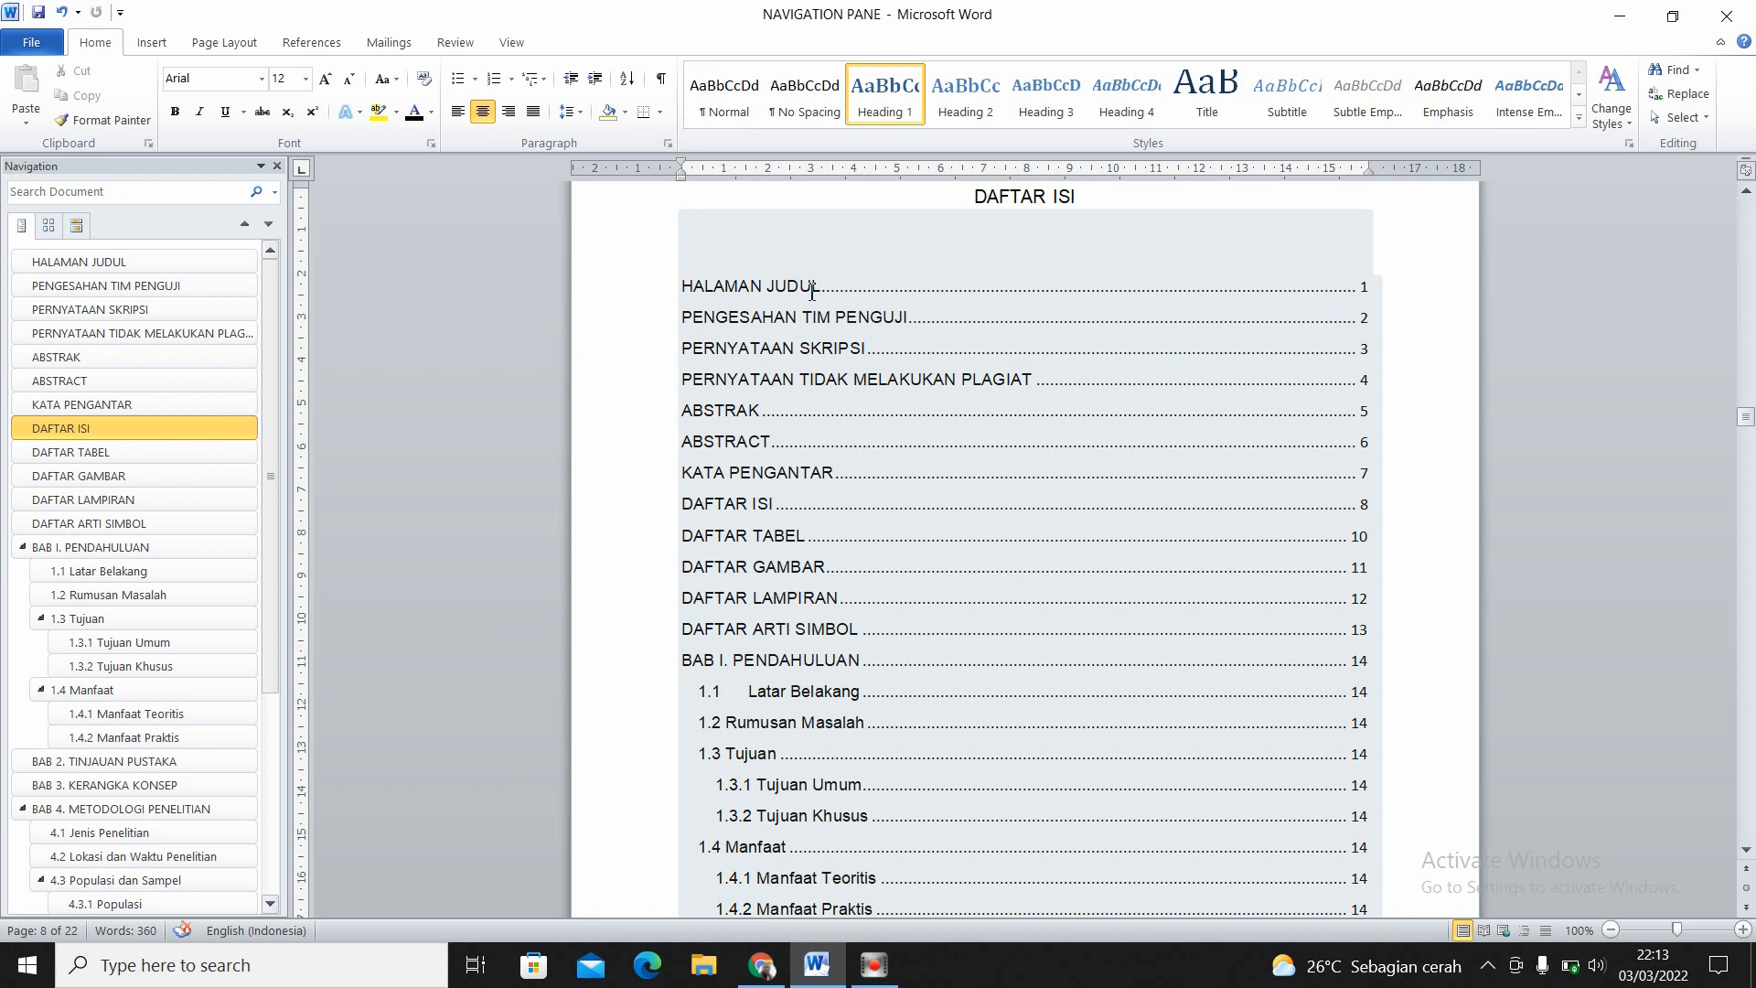
left_click(1363, 293)
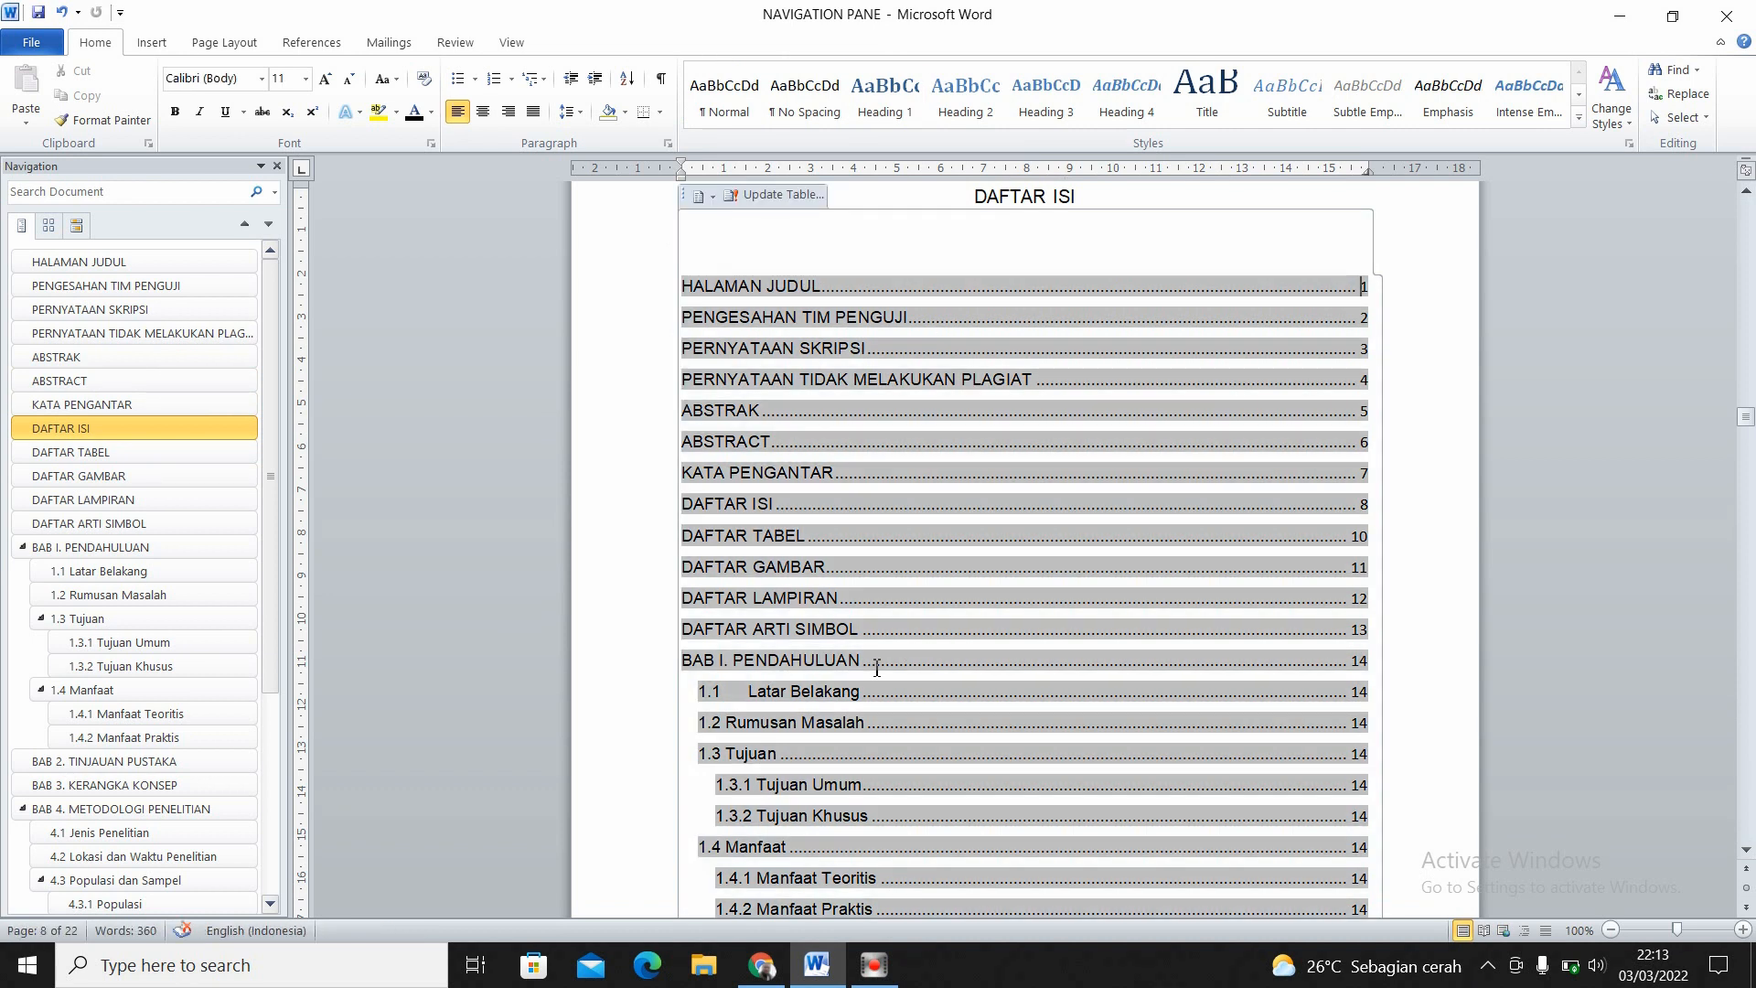
left_click(865, 629)
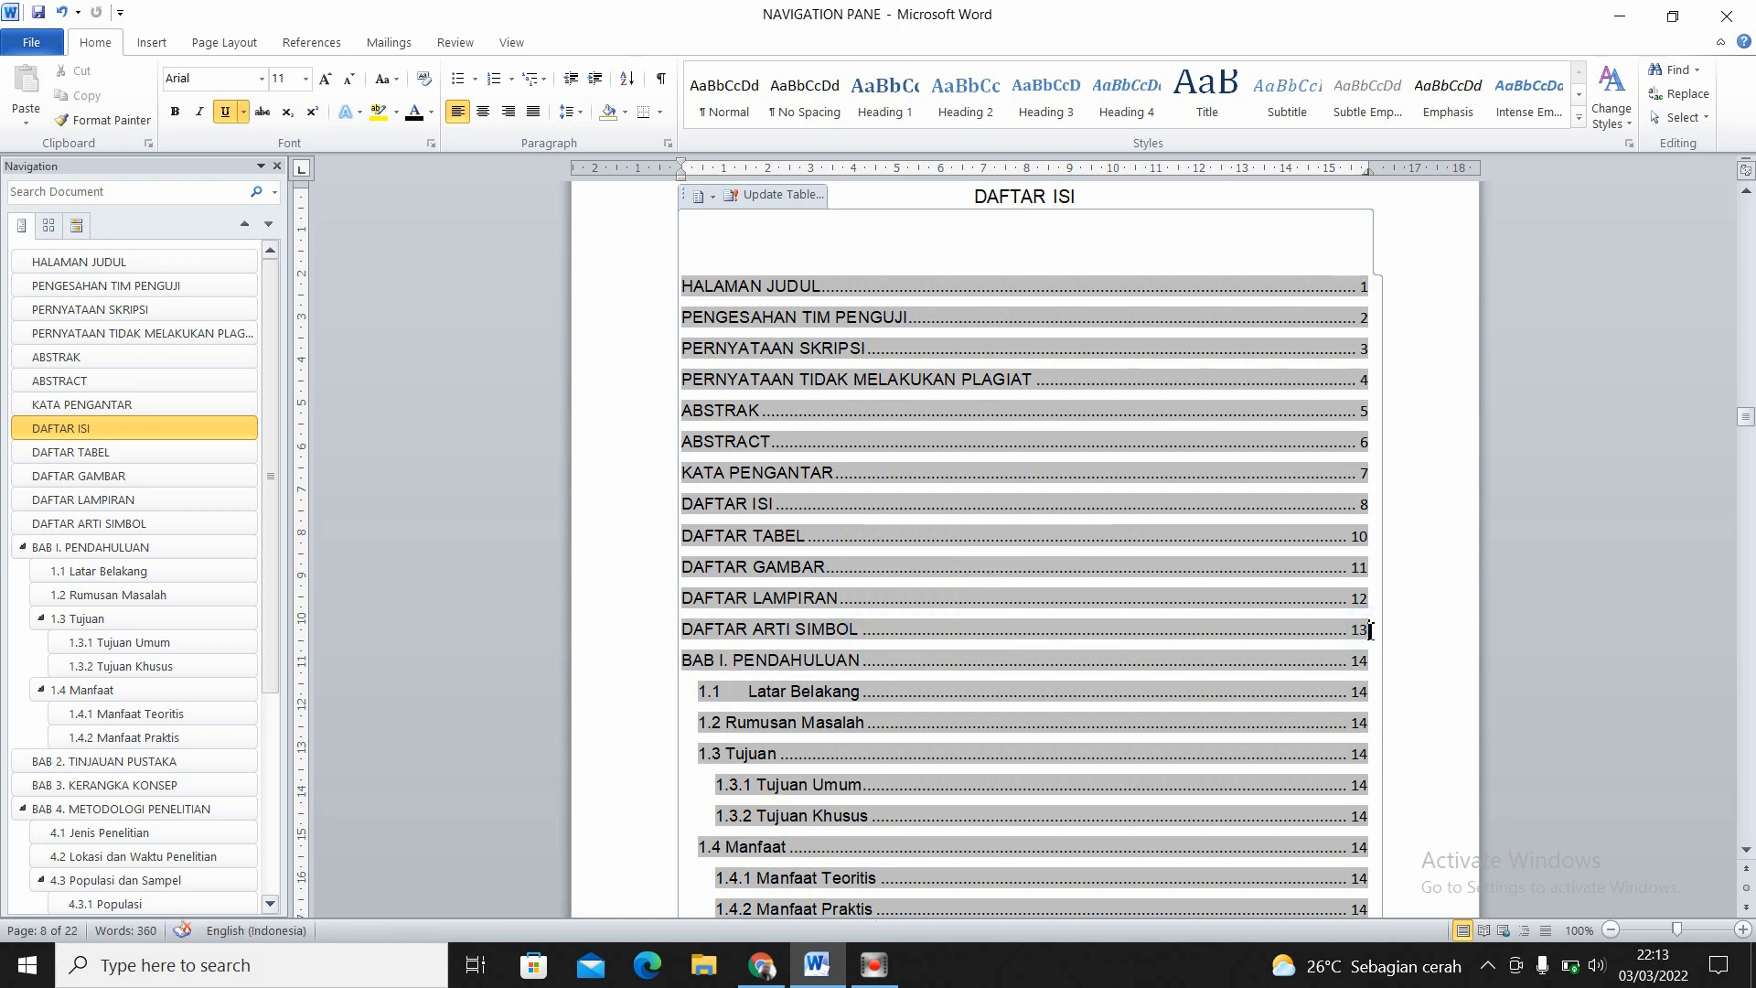
left_click_drag(1371, 631, 1353, 631)
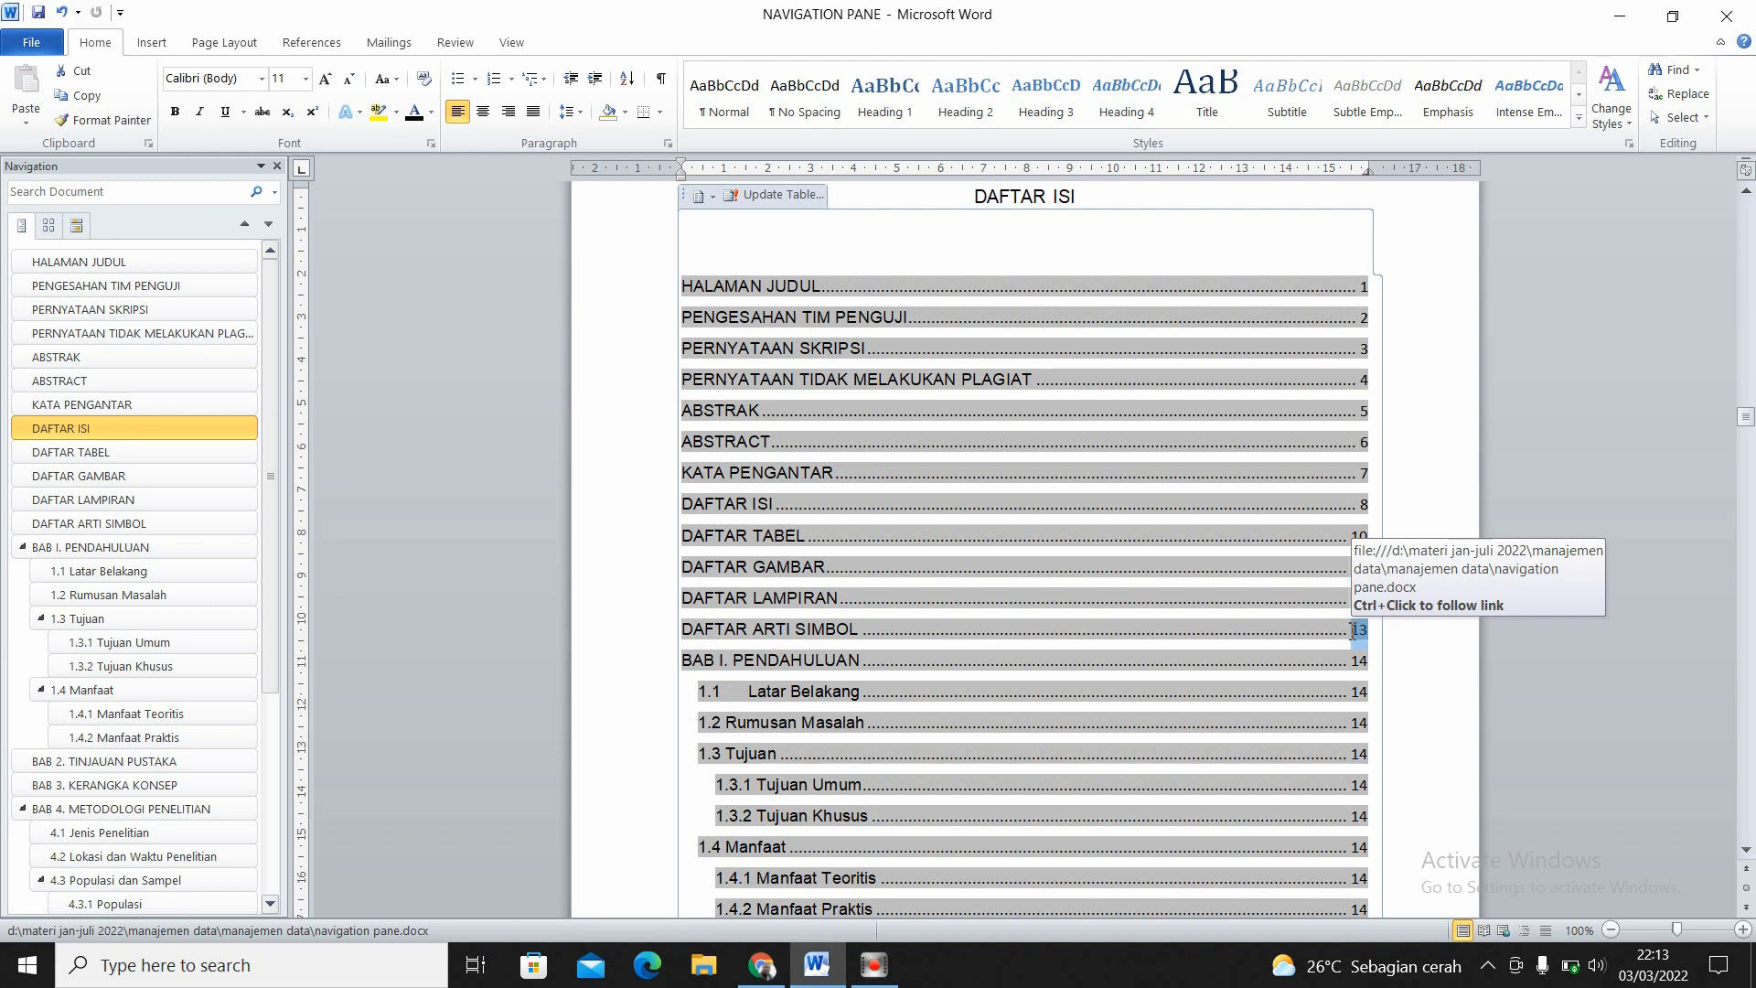
left_click(840, 288)
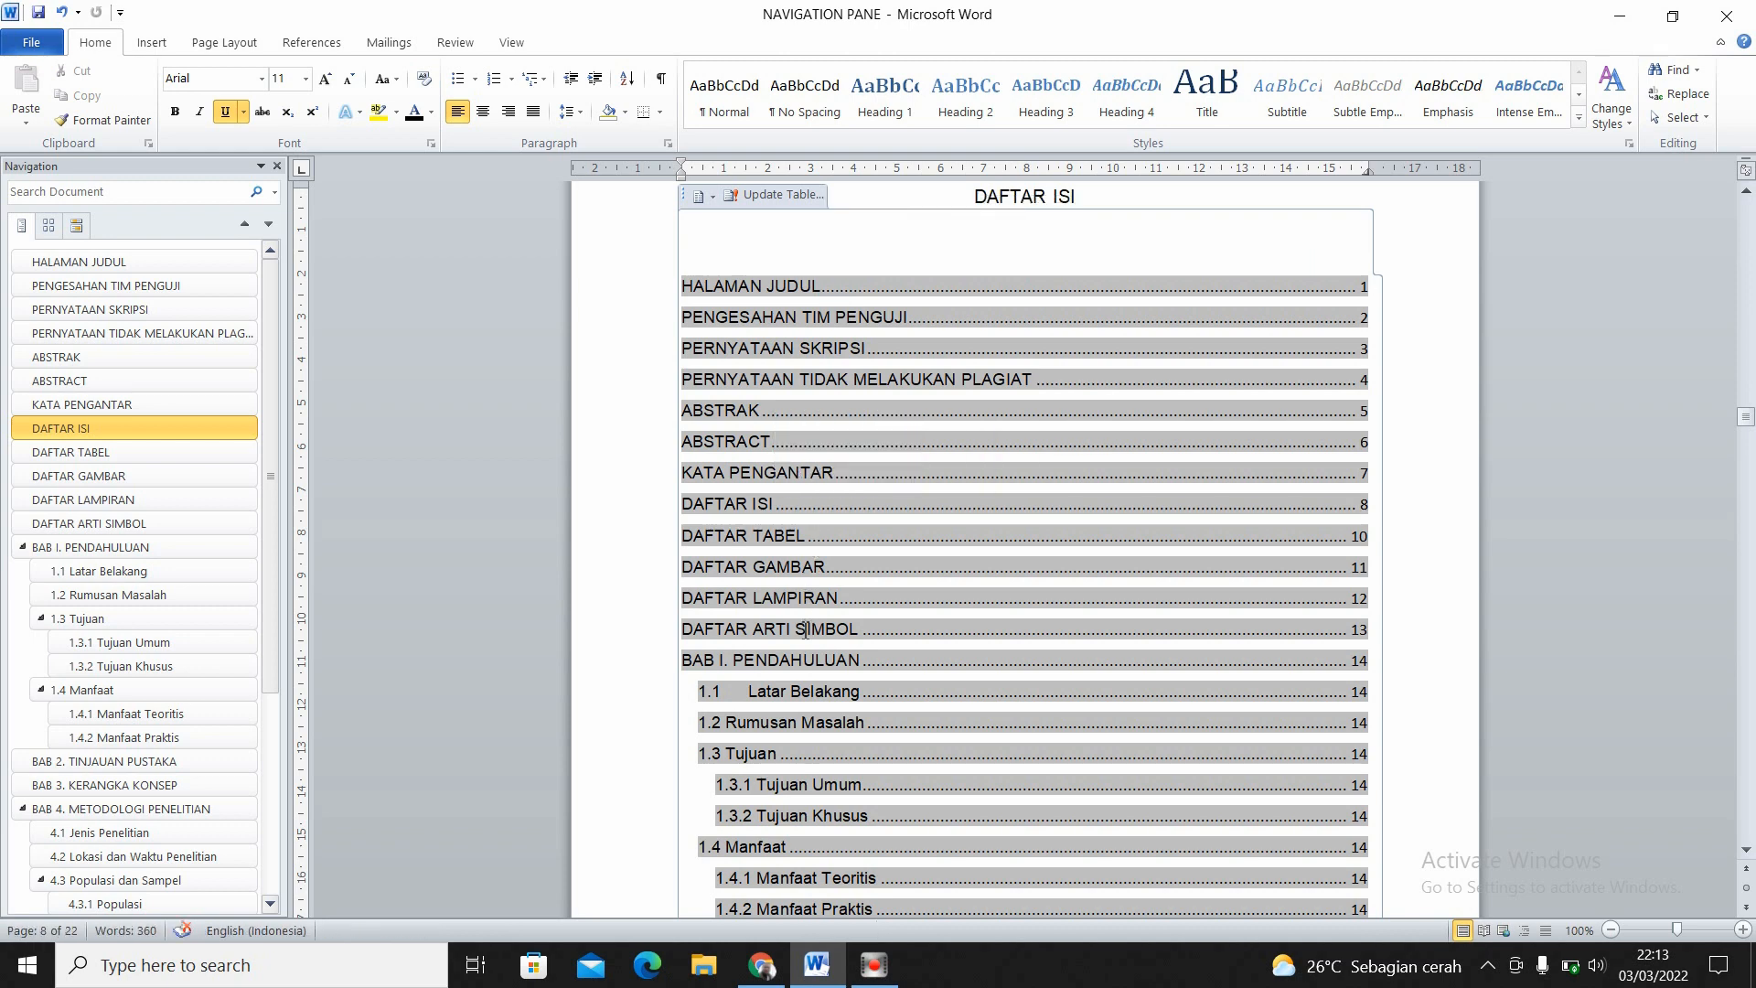
double_click(1362, 629)
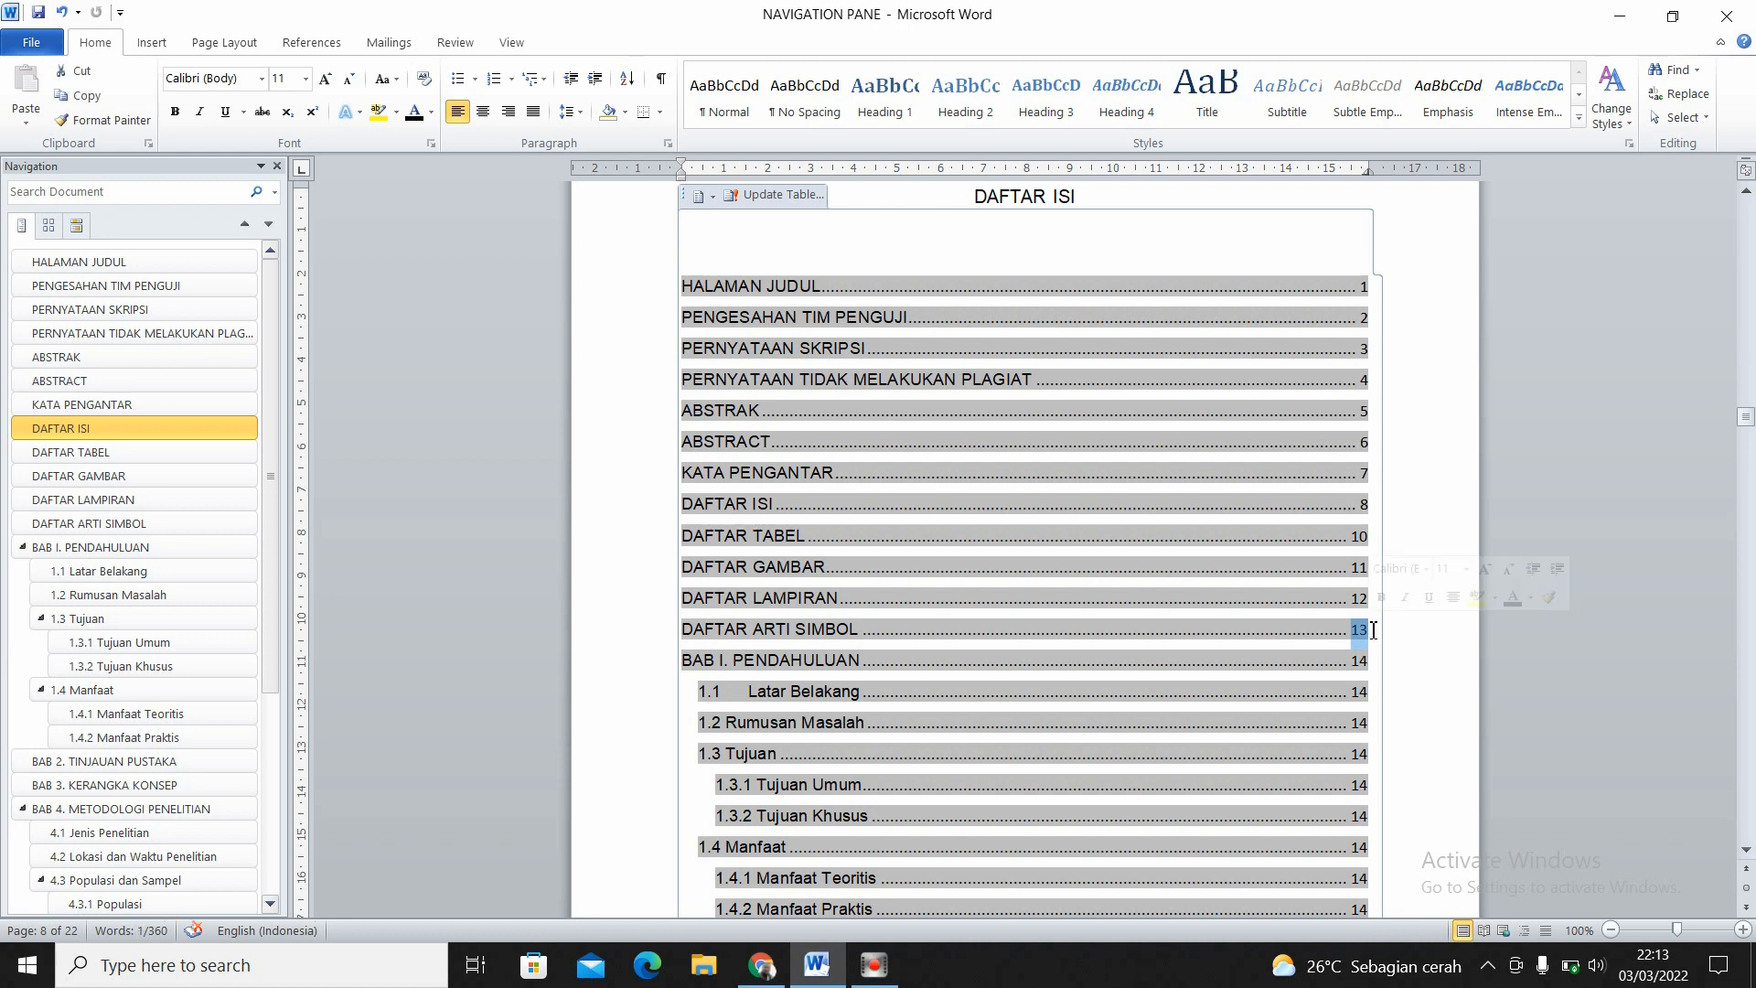
left_click(1369, 292)
left_click(1352, 284)
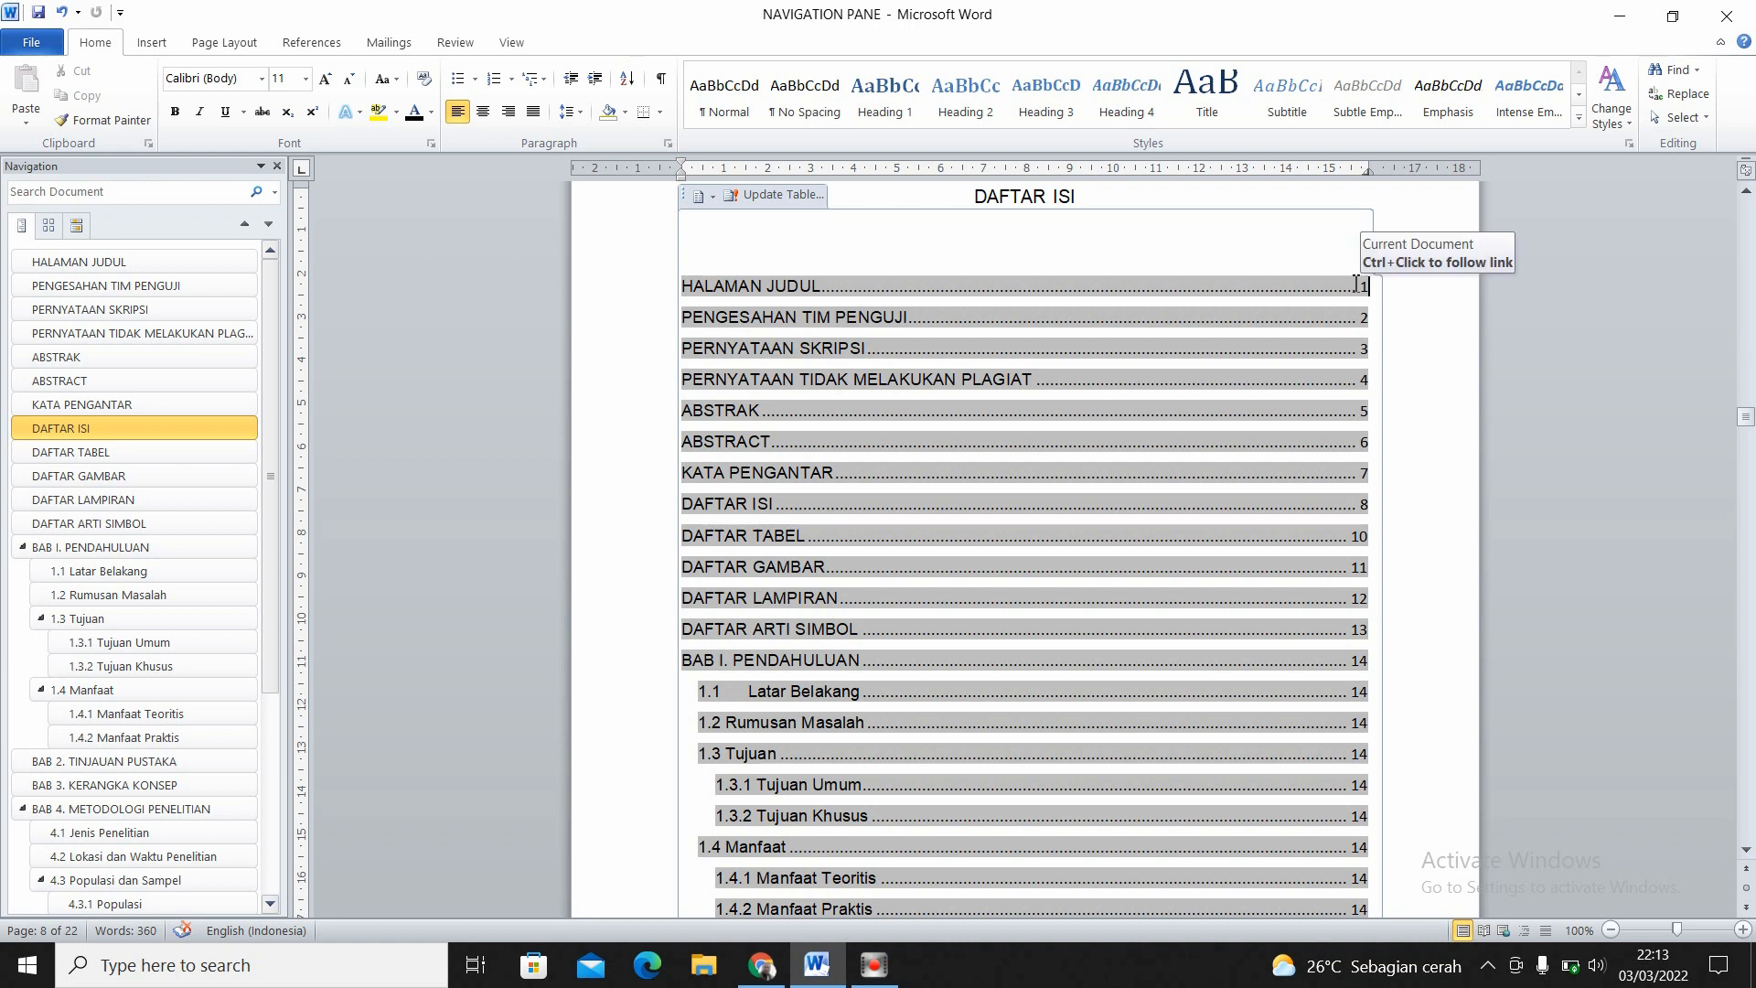
left_click(1370, 629)
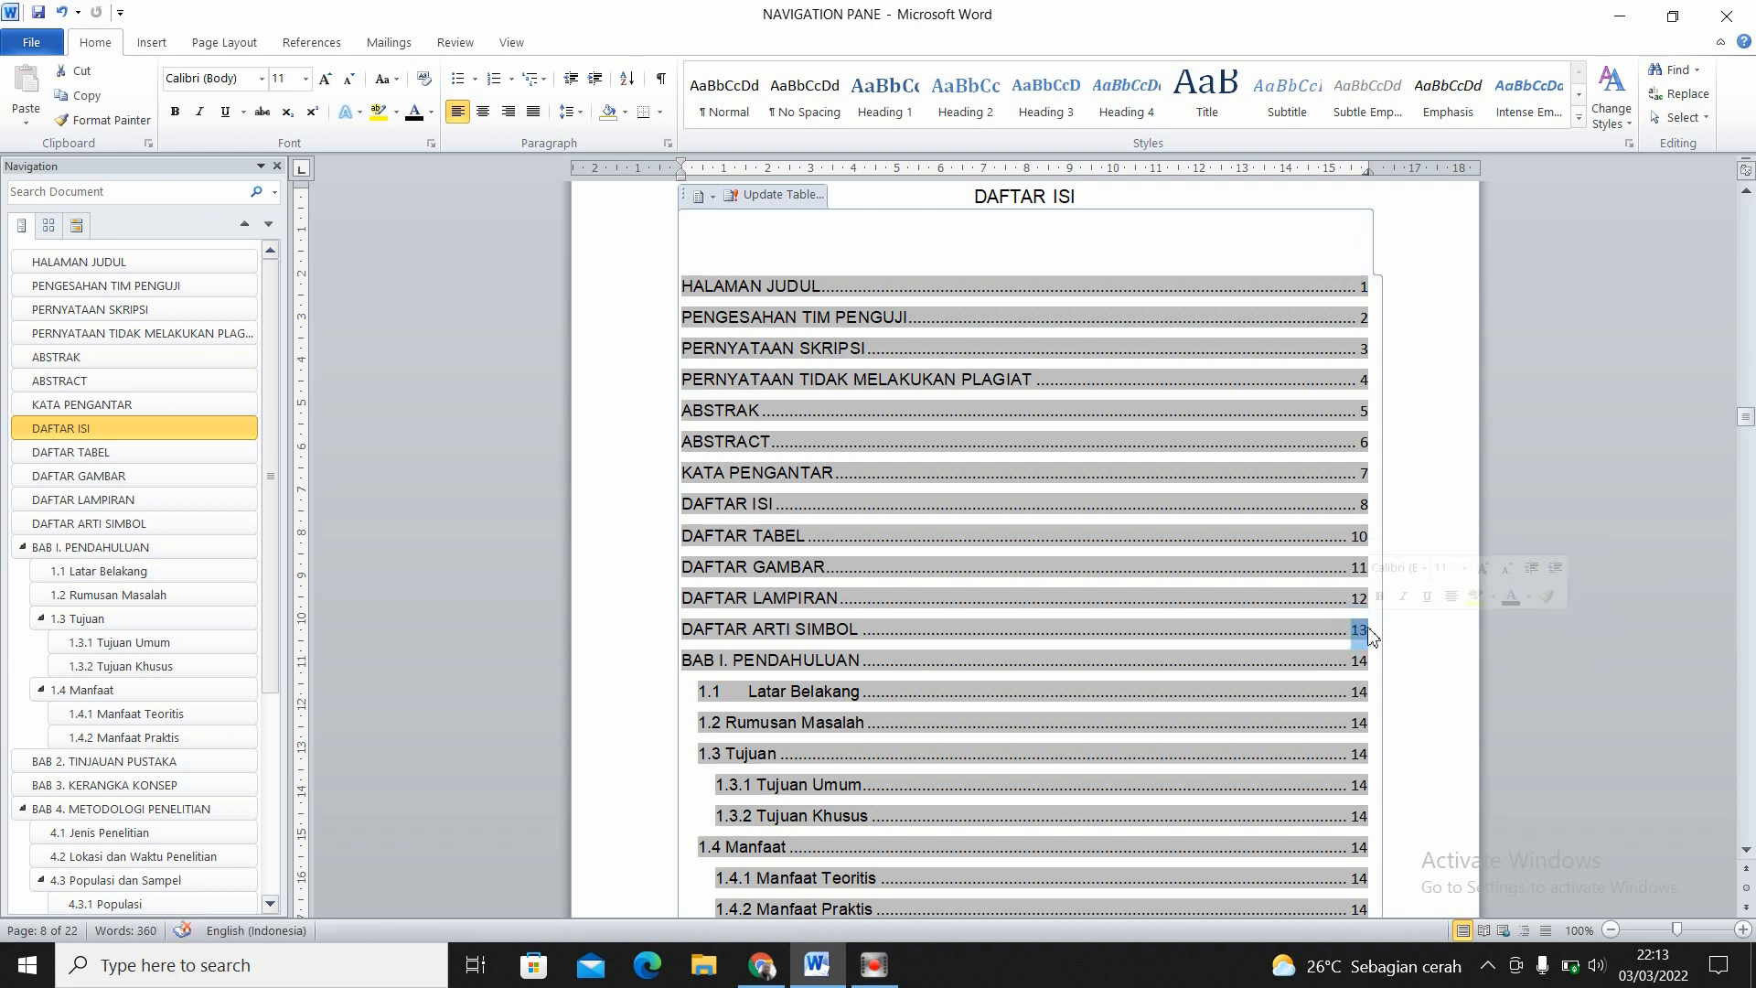
left_click(958, 665)
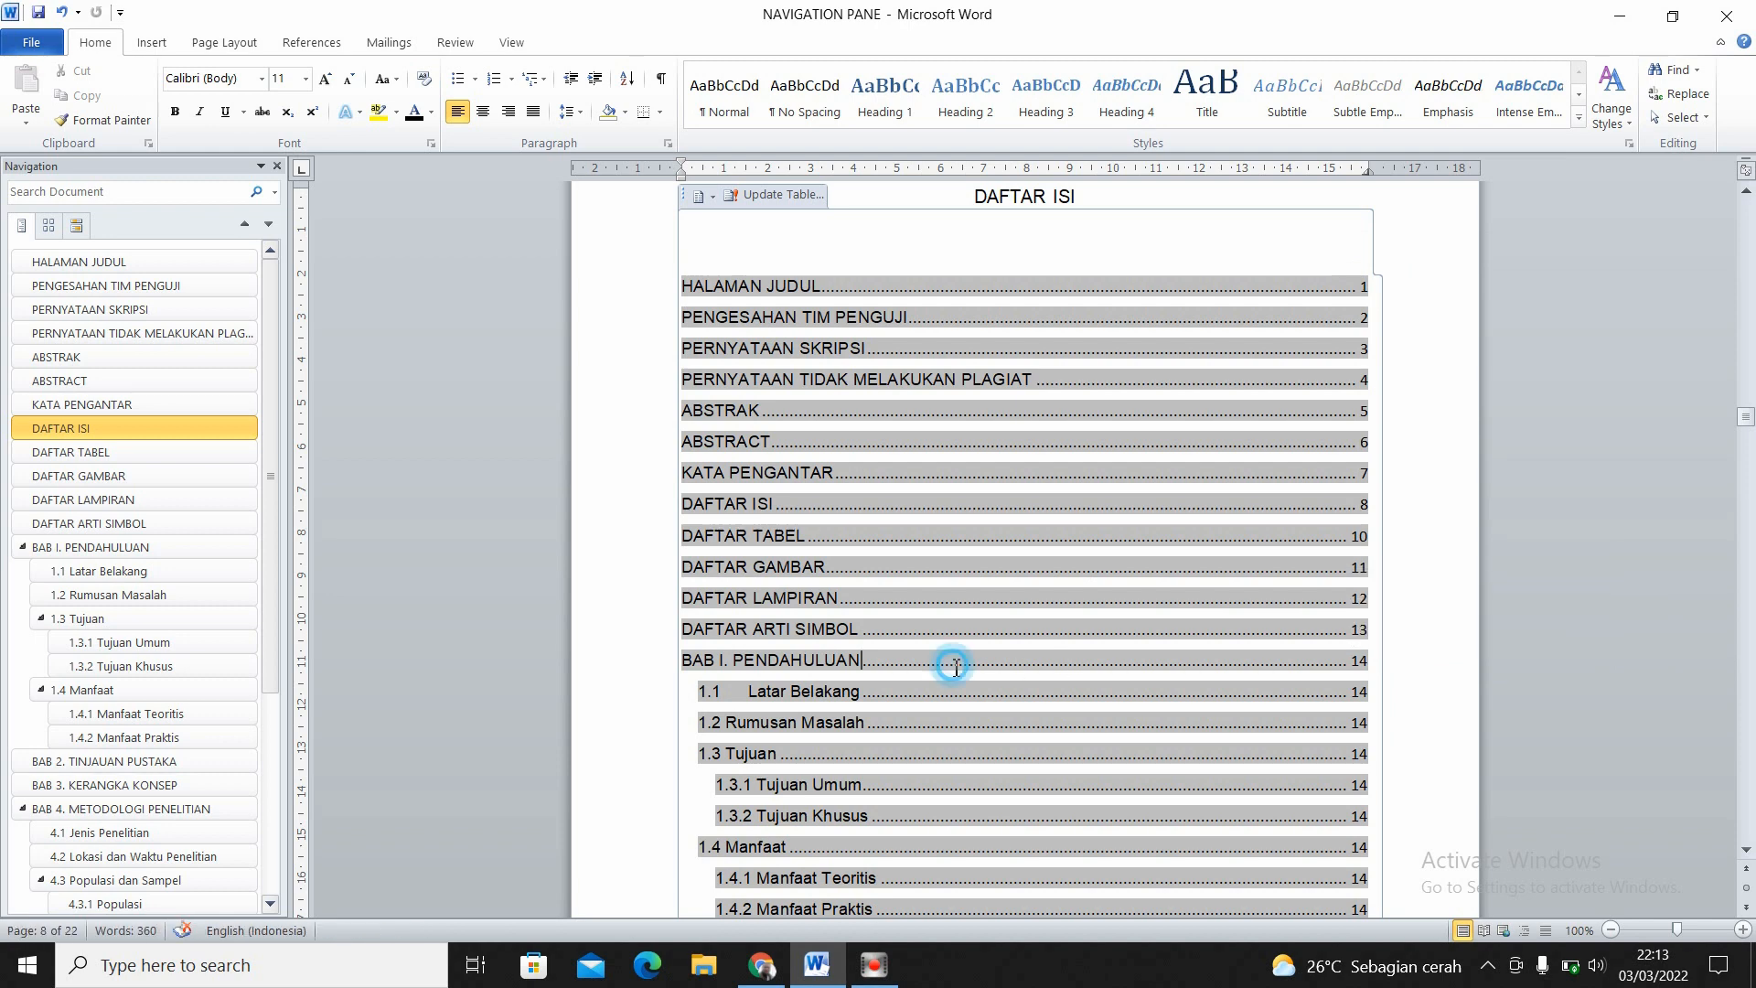
- Examine the page numbers listed from BAB I. PENDAHULUAN onward in DAFTAR ISI at a larger magnification
left_click(1742, 930)
left_click(1742, 929)
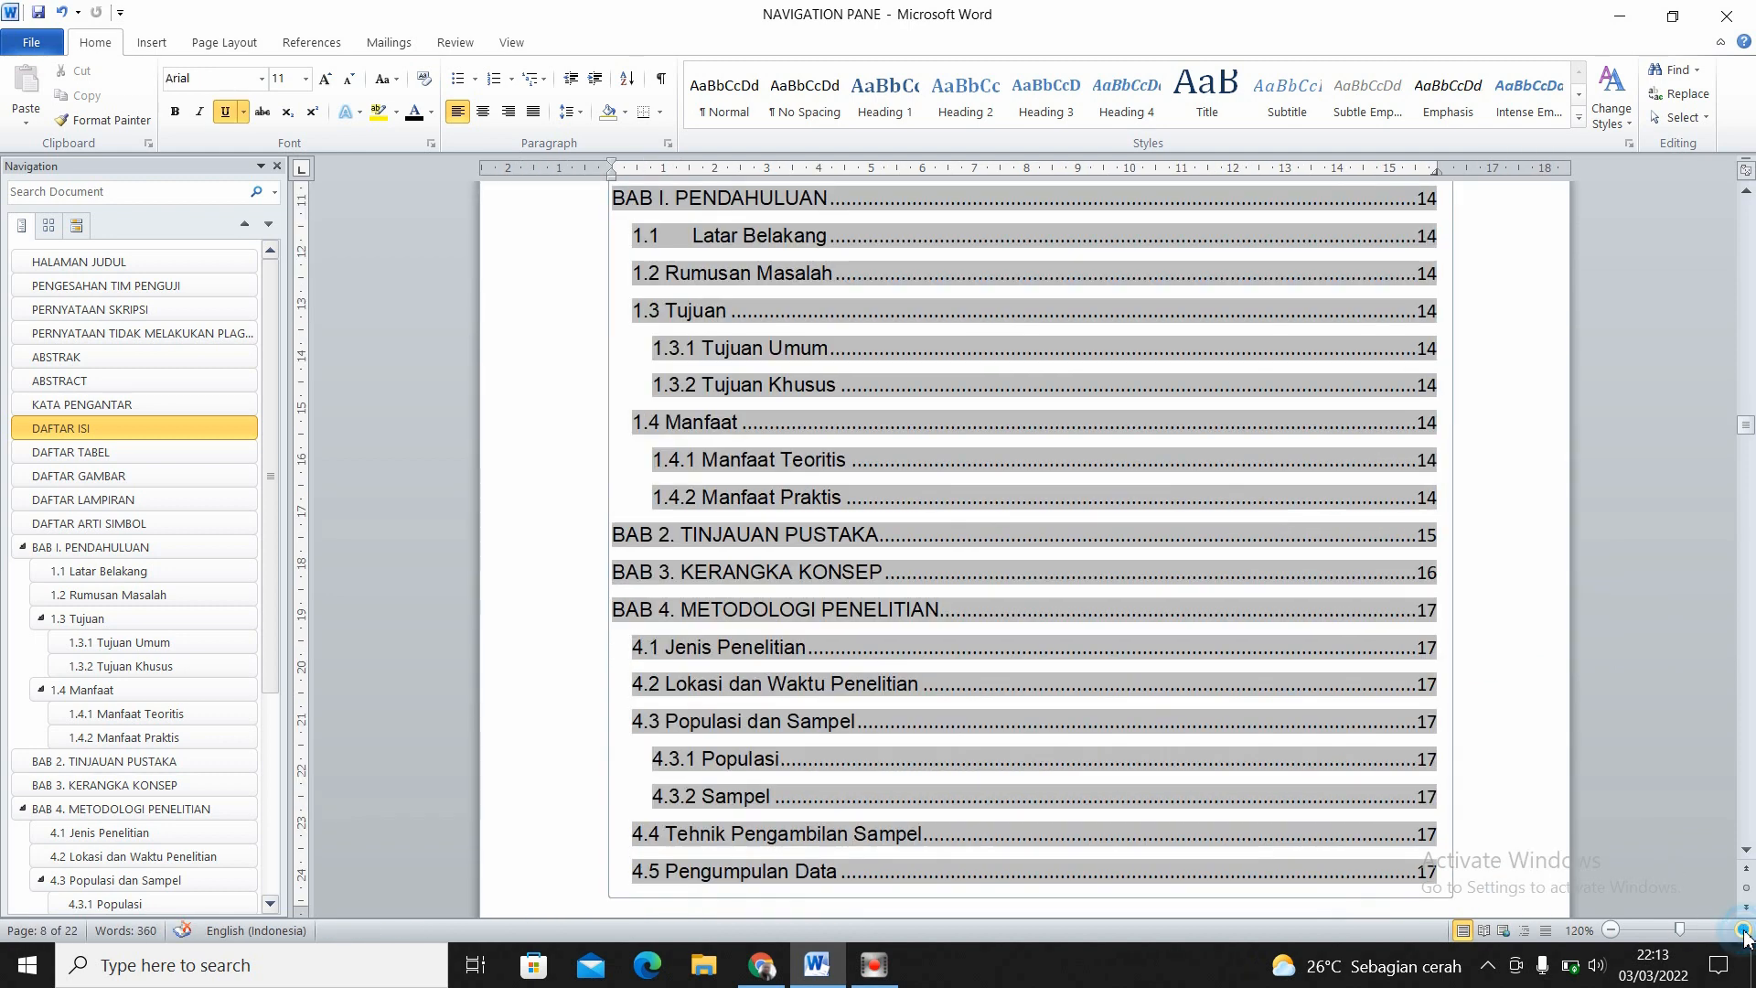
left_click(1742, 929)
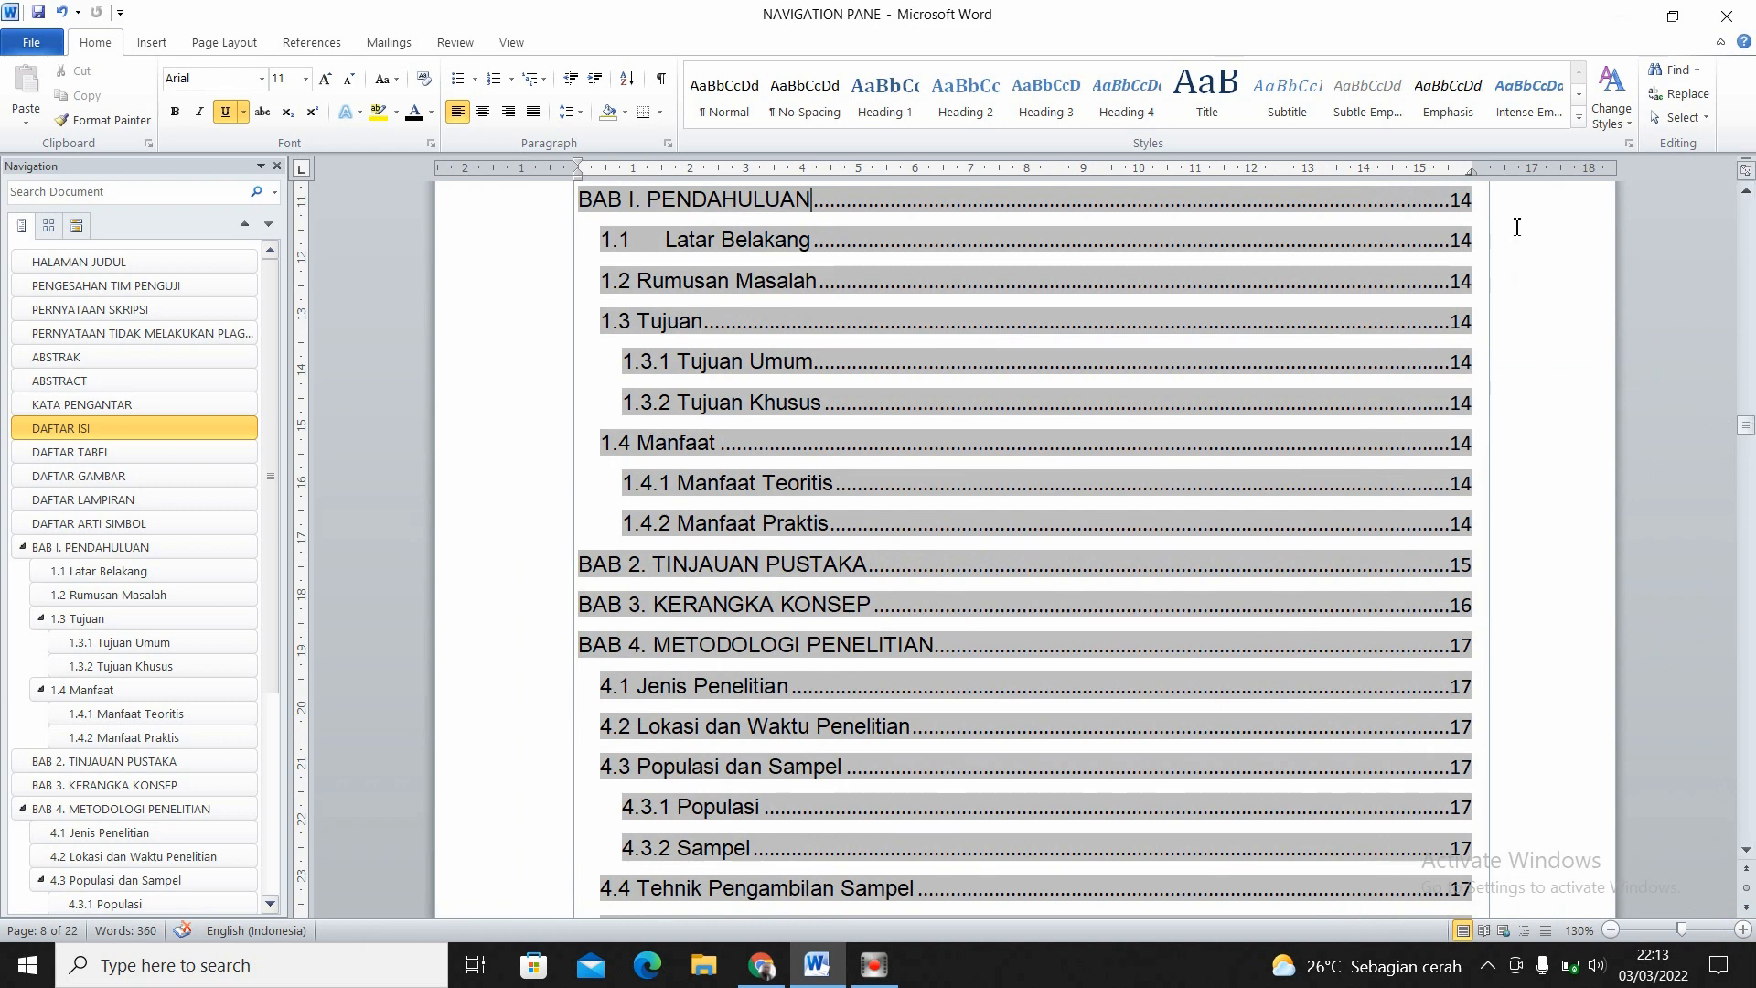
left_click(1748, 195)
left_click(1747, 195)
left_click(1747, 195)
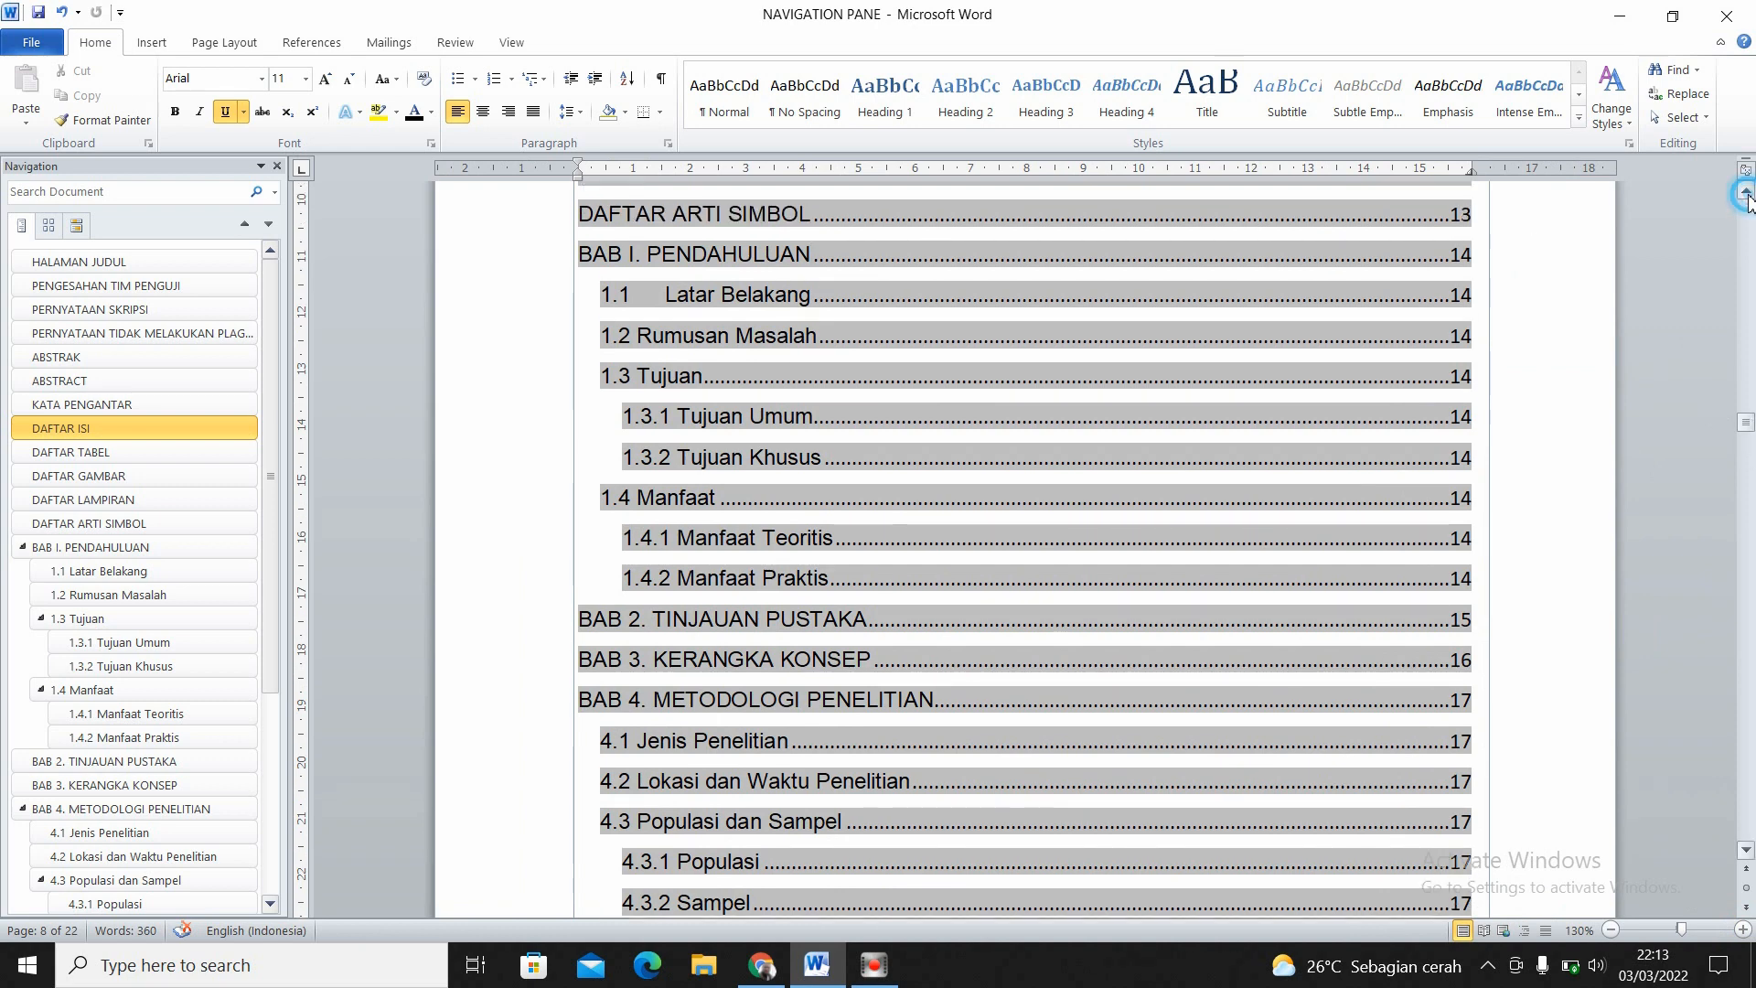
left_click(1748, 195)
double_click(1473, 274)
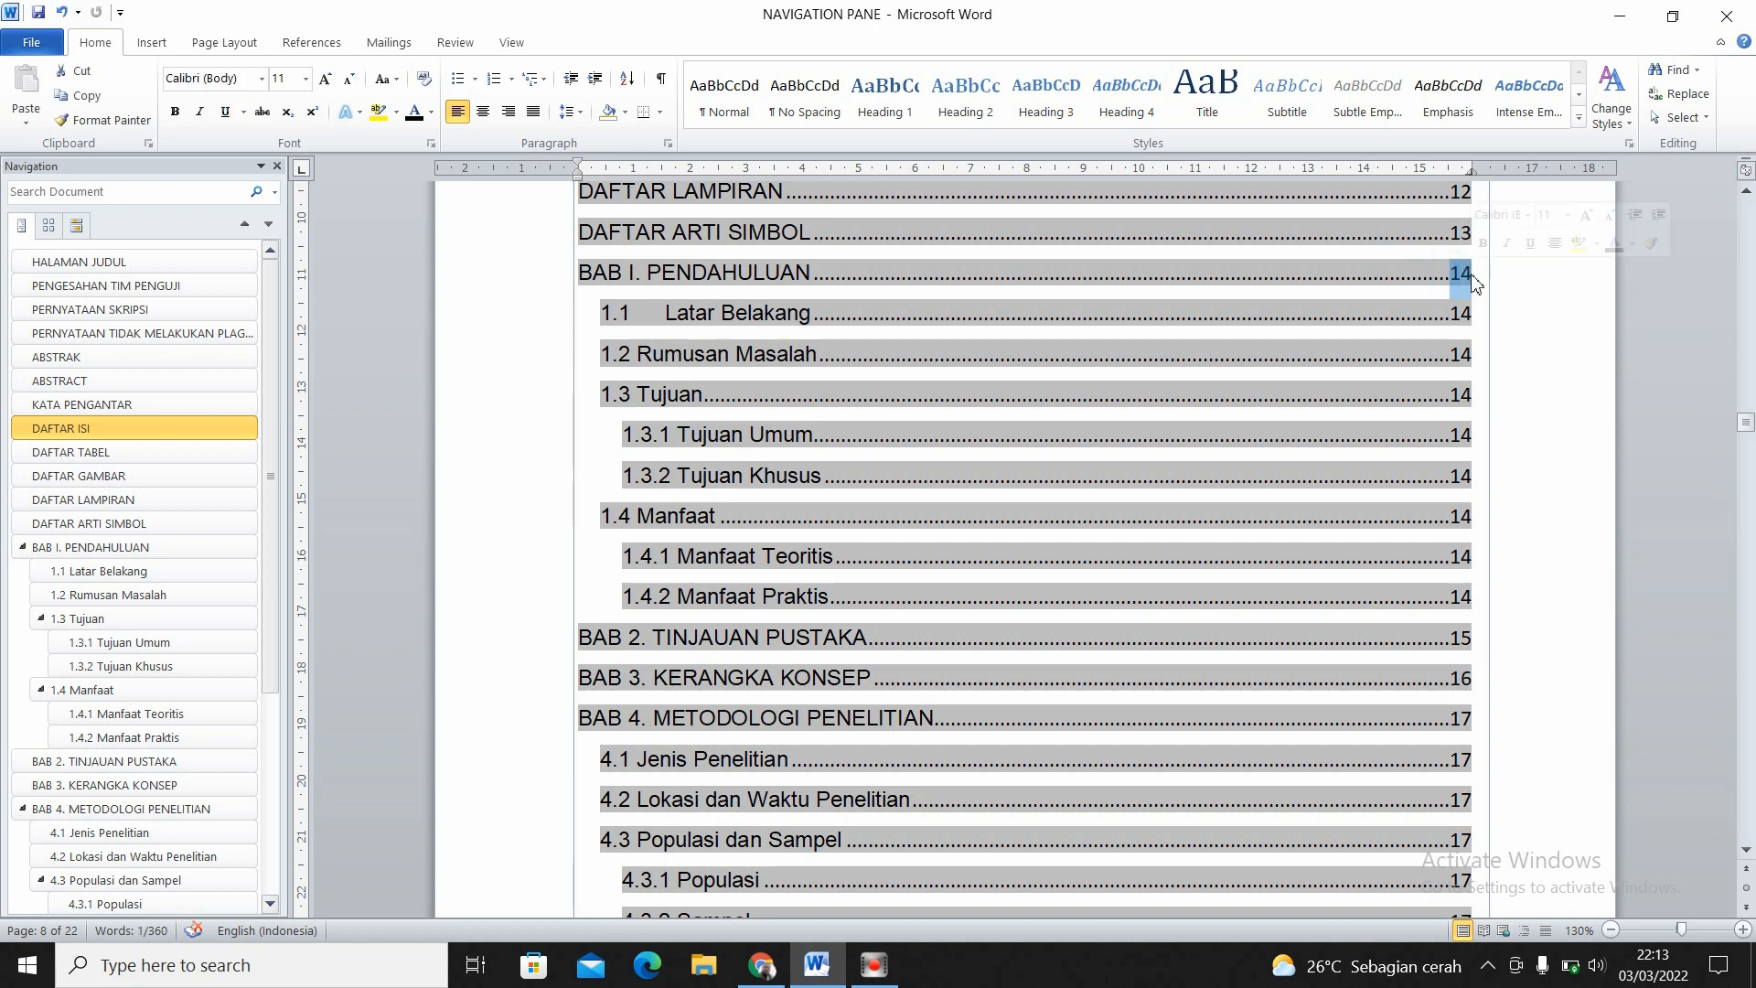
- Insert page numbers at the bottom of the document's pages using the Plain Number 3 design
left_click_drag(1748, 423, 1748, 209)
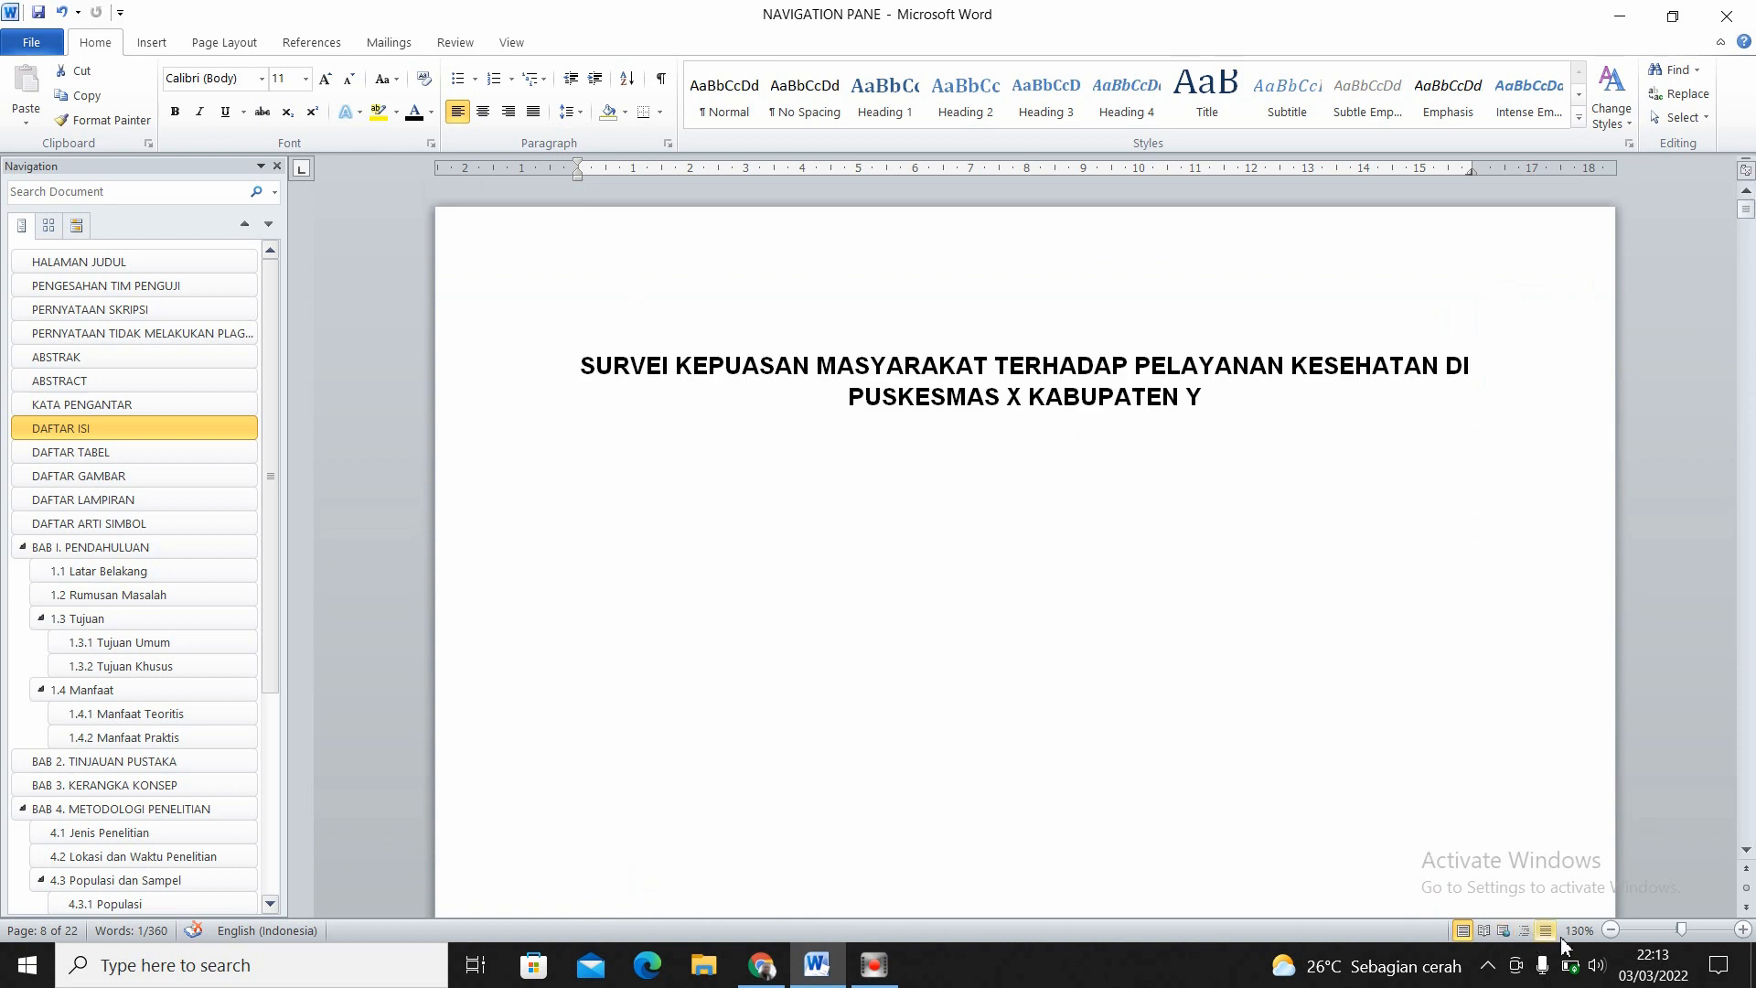
left_click(1610, 931)
left_click(1610, 931)
left_click(1610, 931)
left_click(1611, 931)
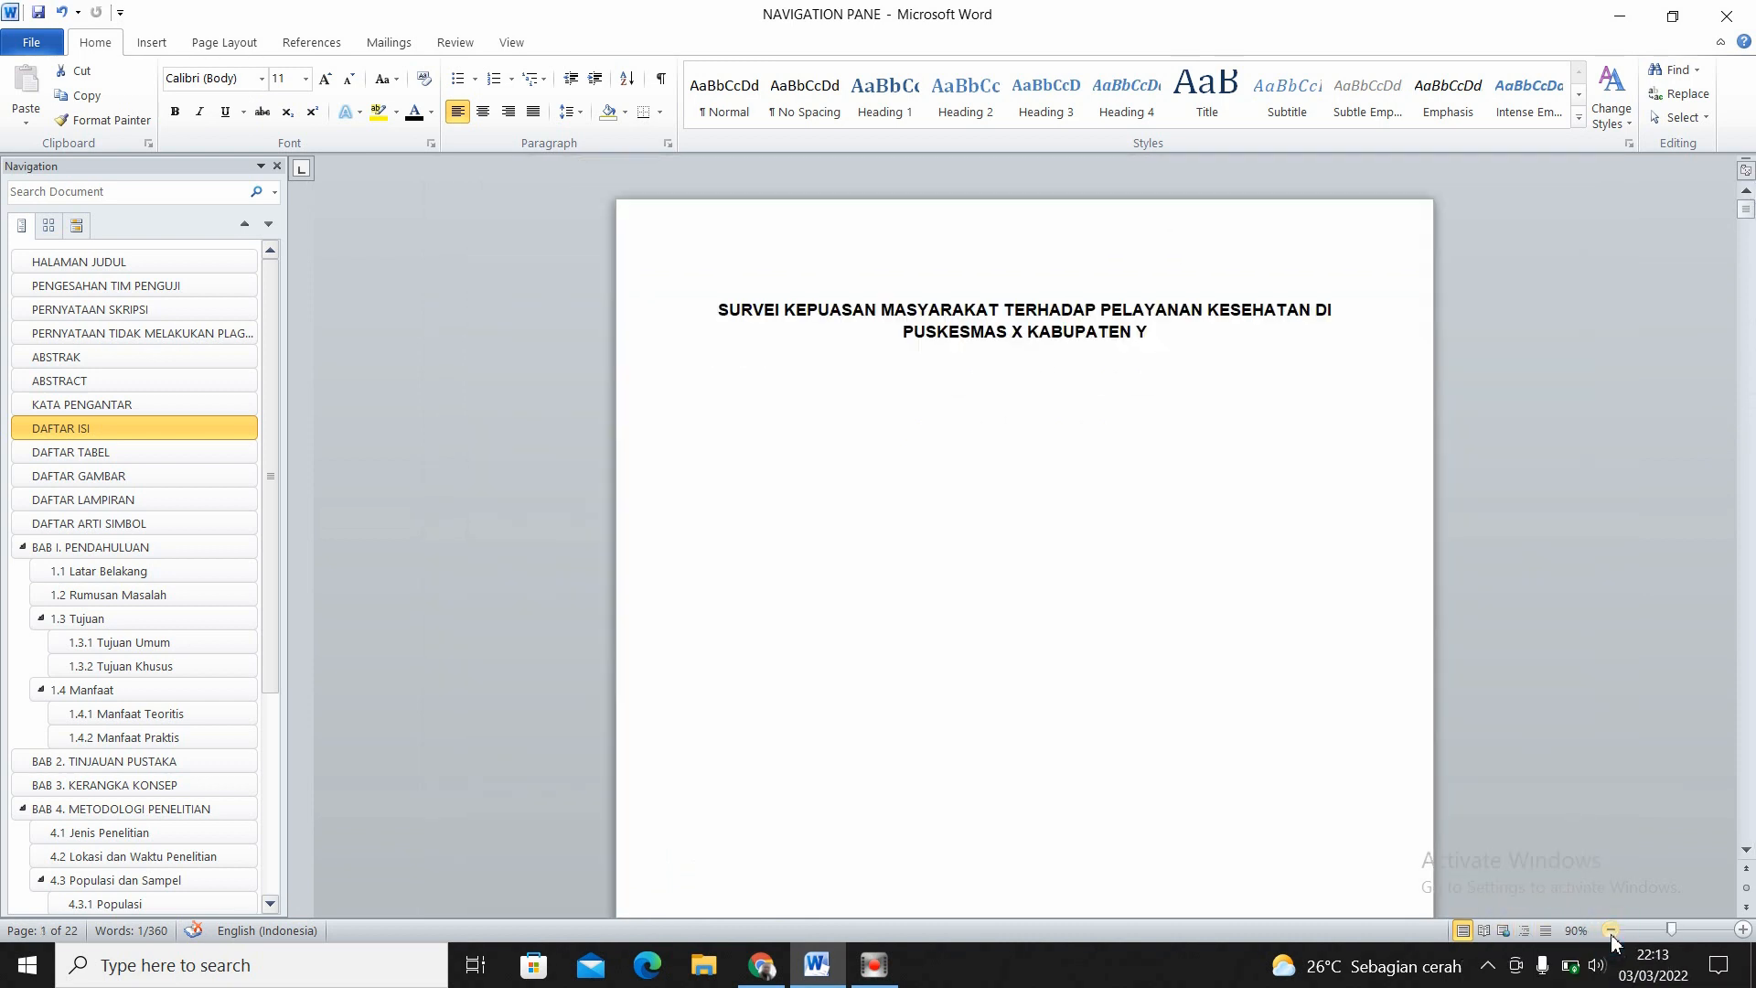
left_click(1743, 930)
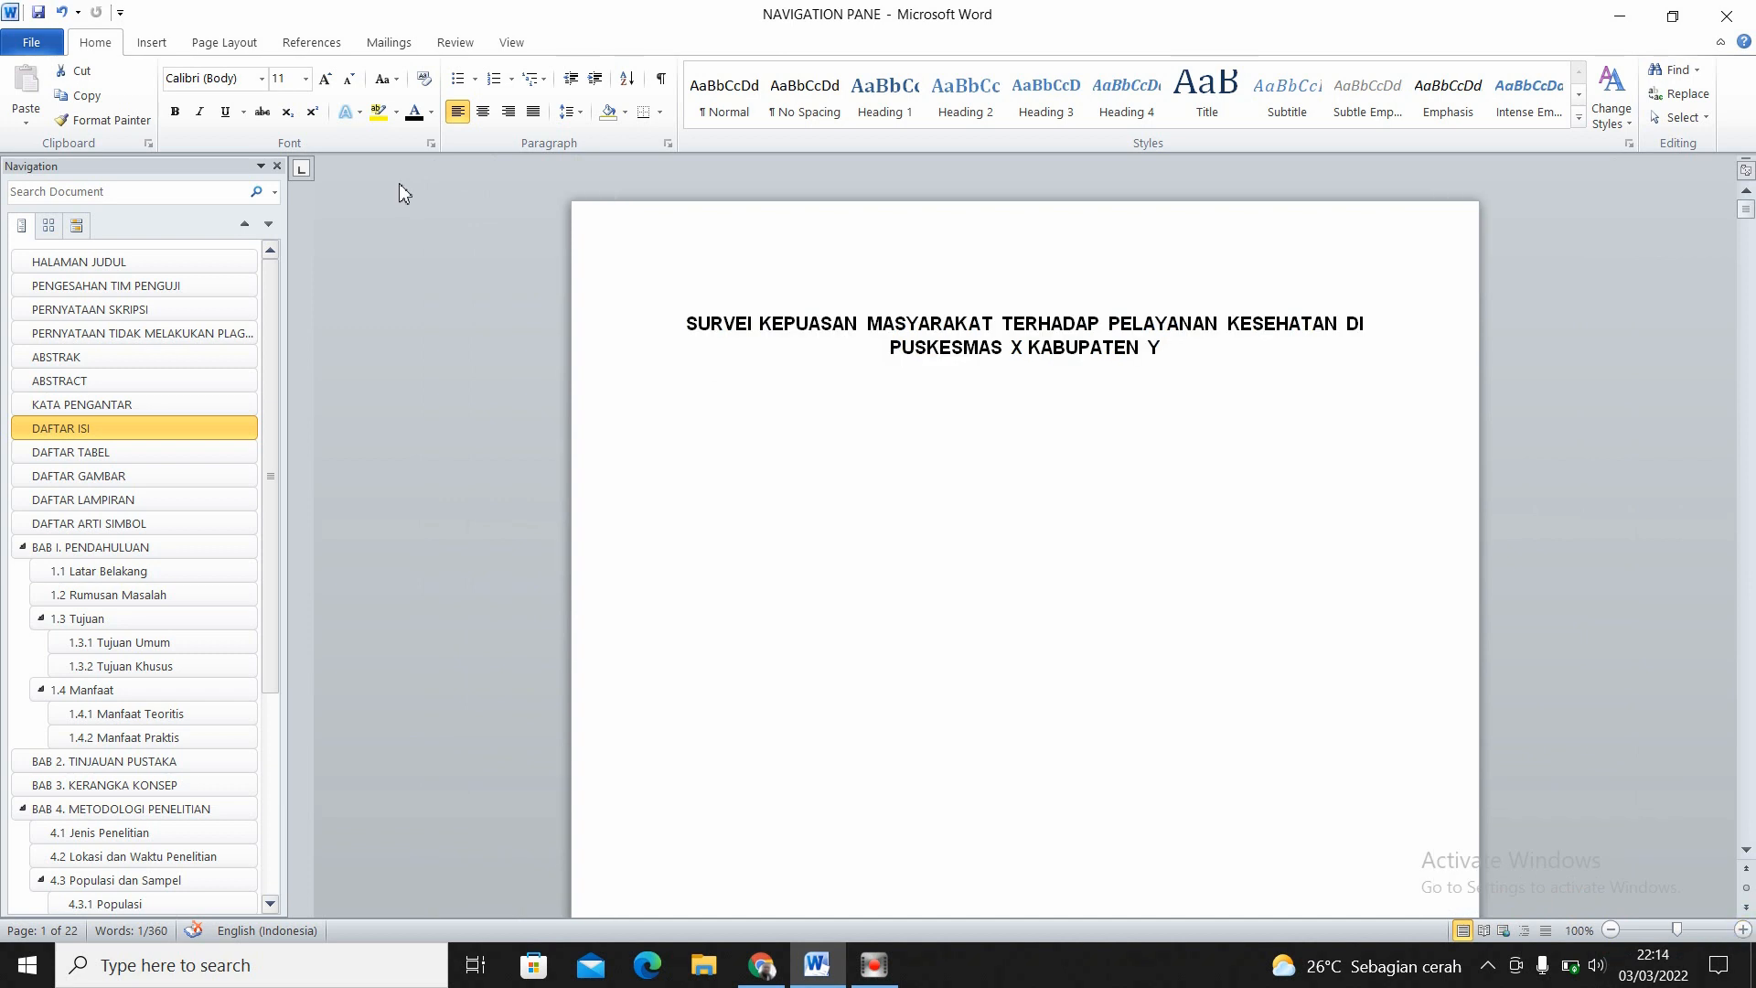
left_click(220, 43)
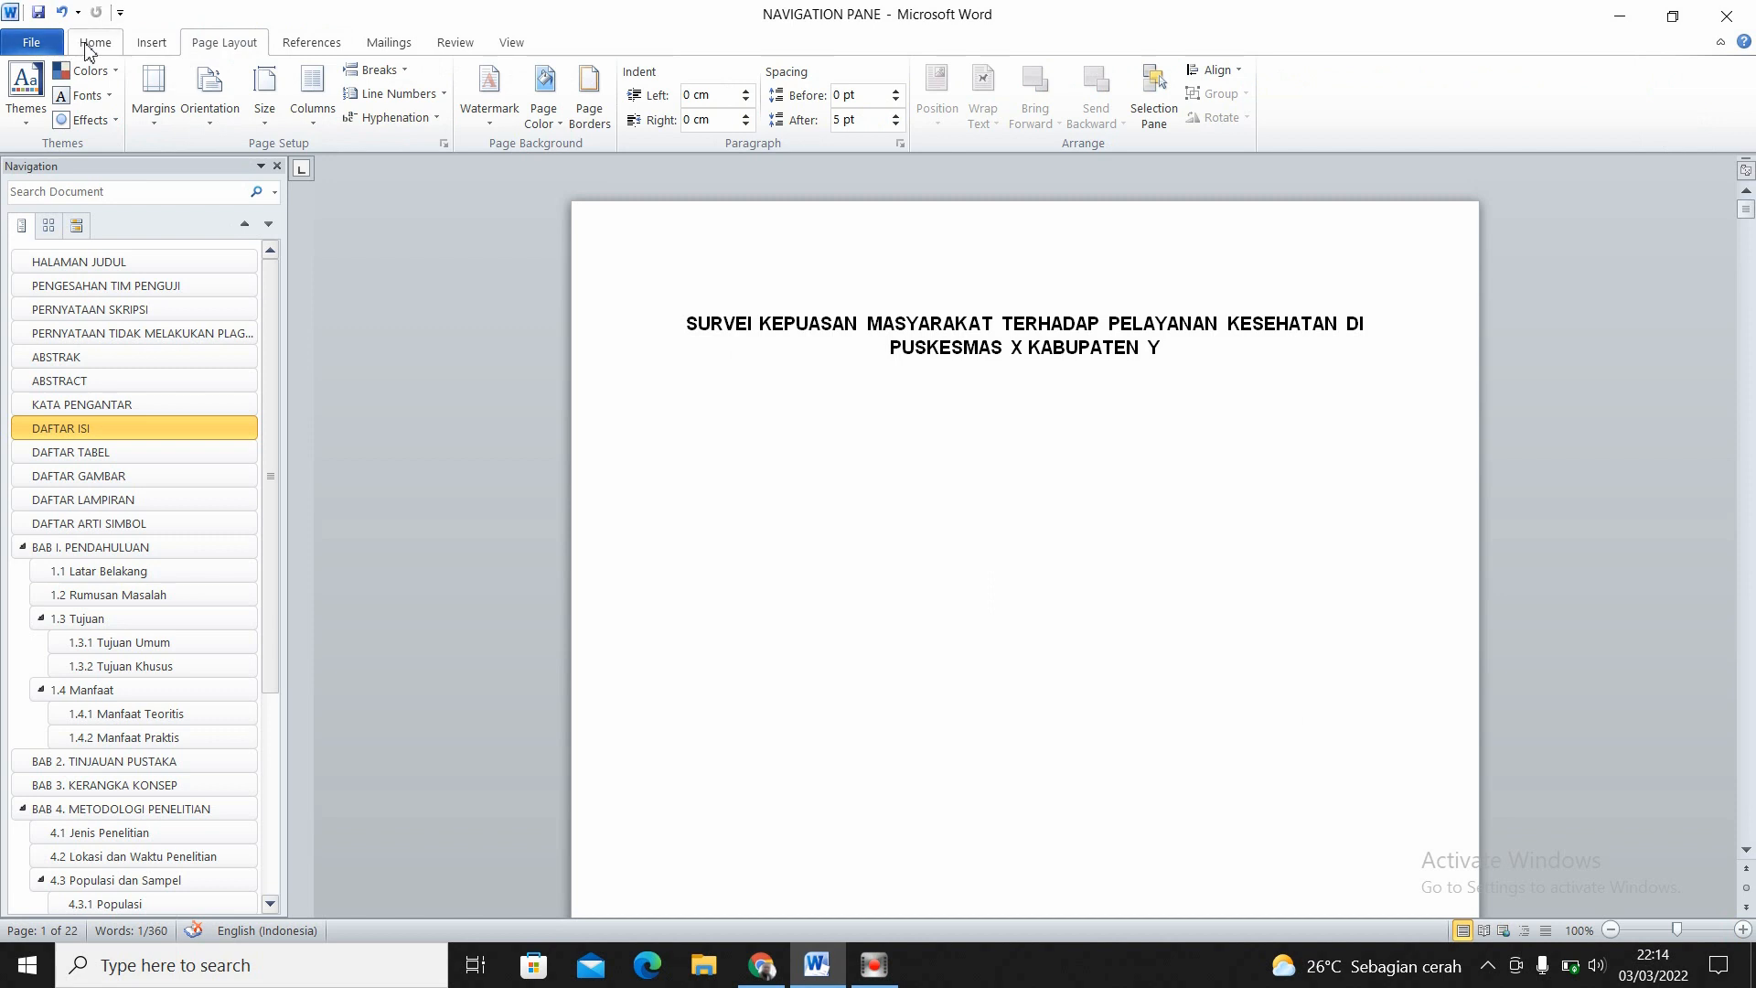
left_click(160, 42)
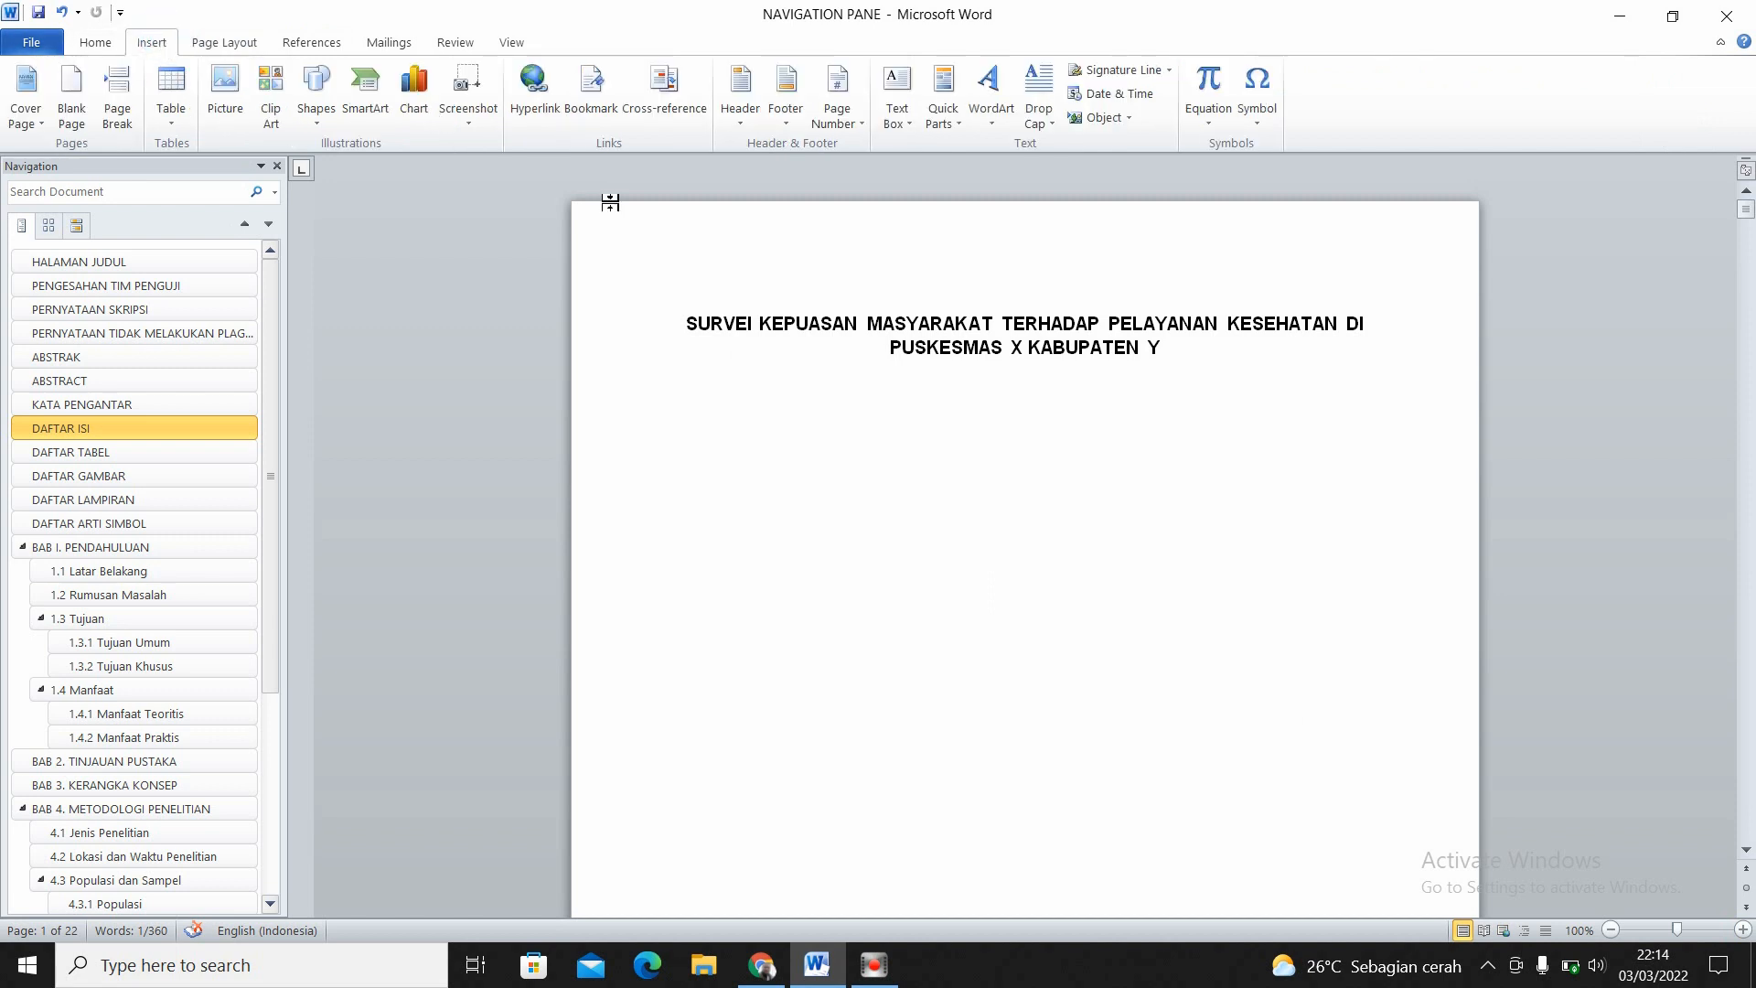
left_click(861, 128)
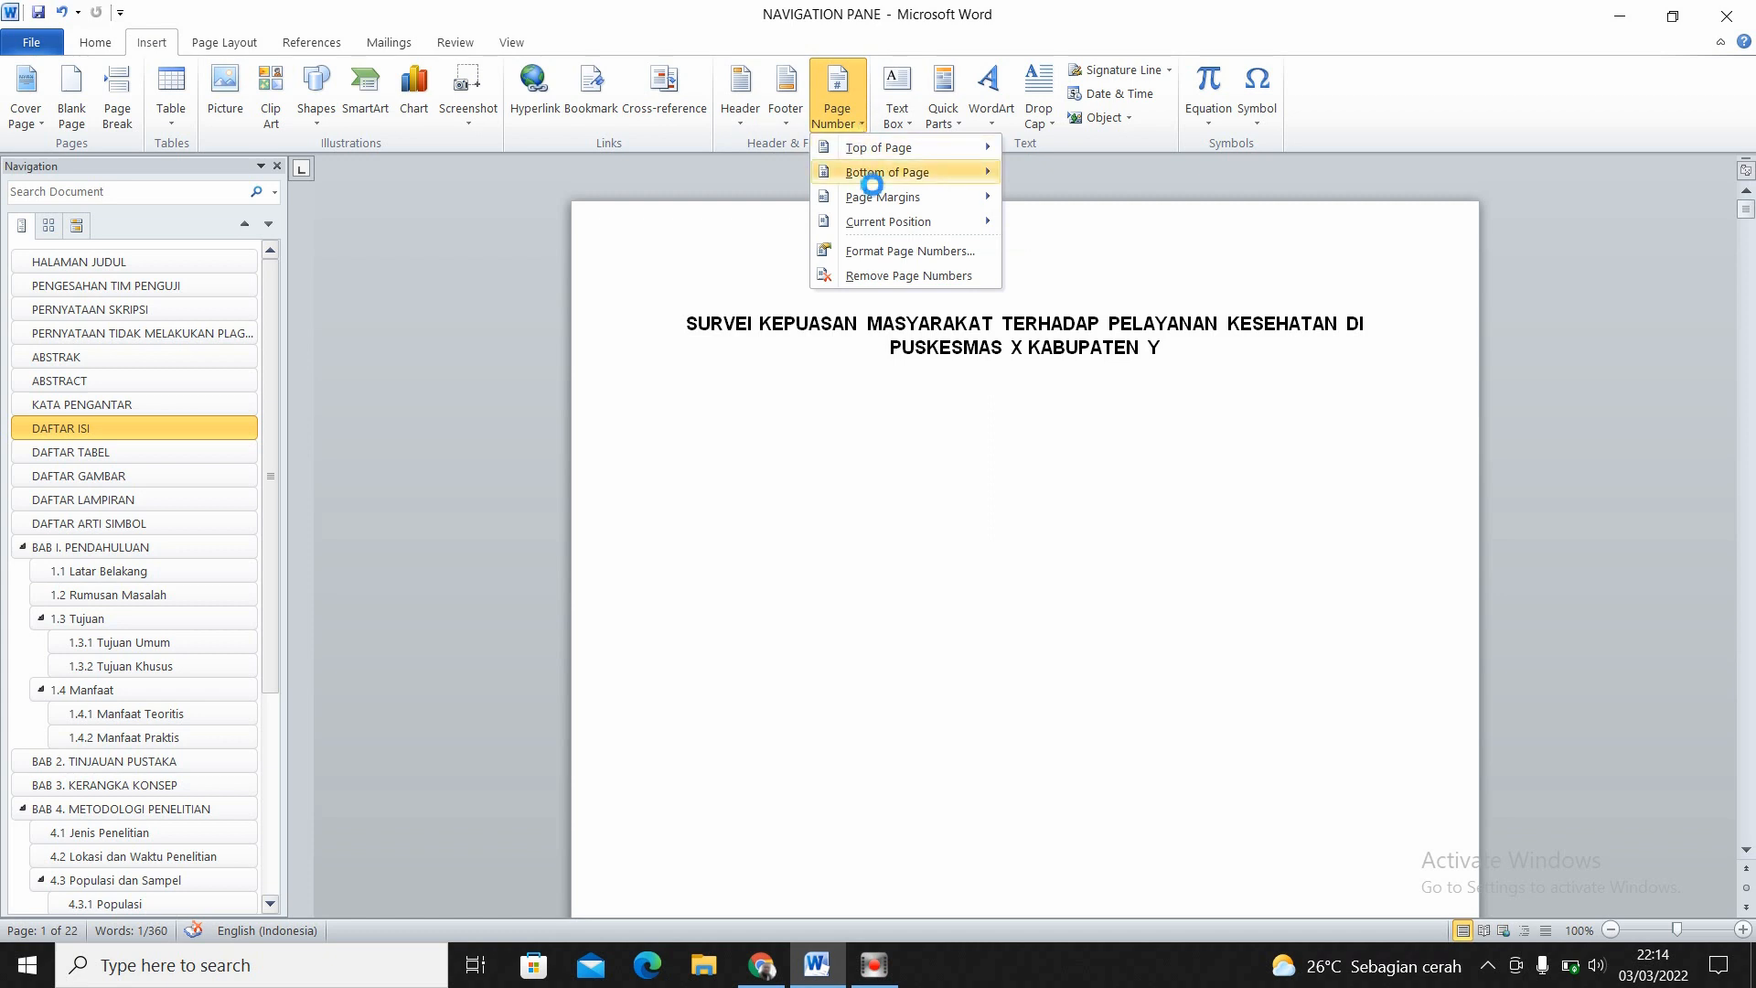
mouse_move(872, 182)
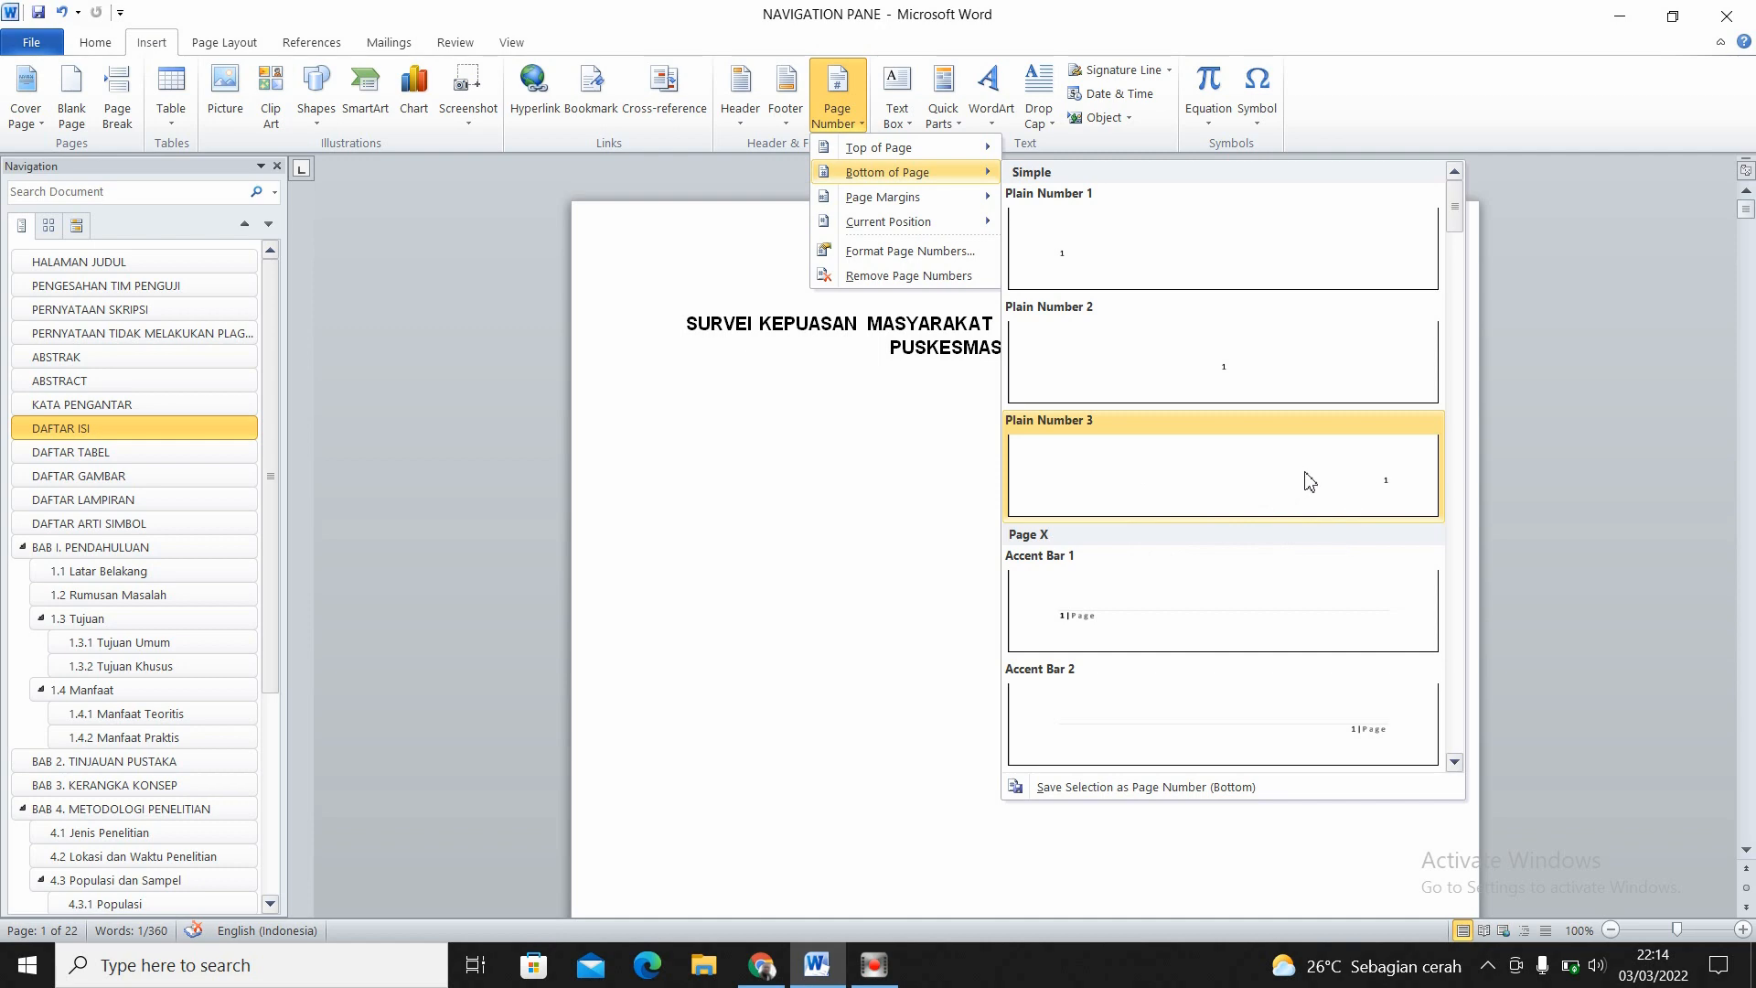
left_click(1404, 495)
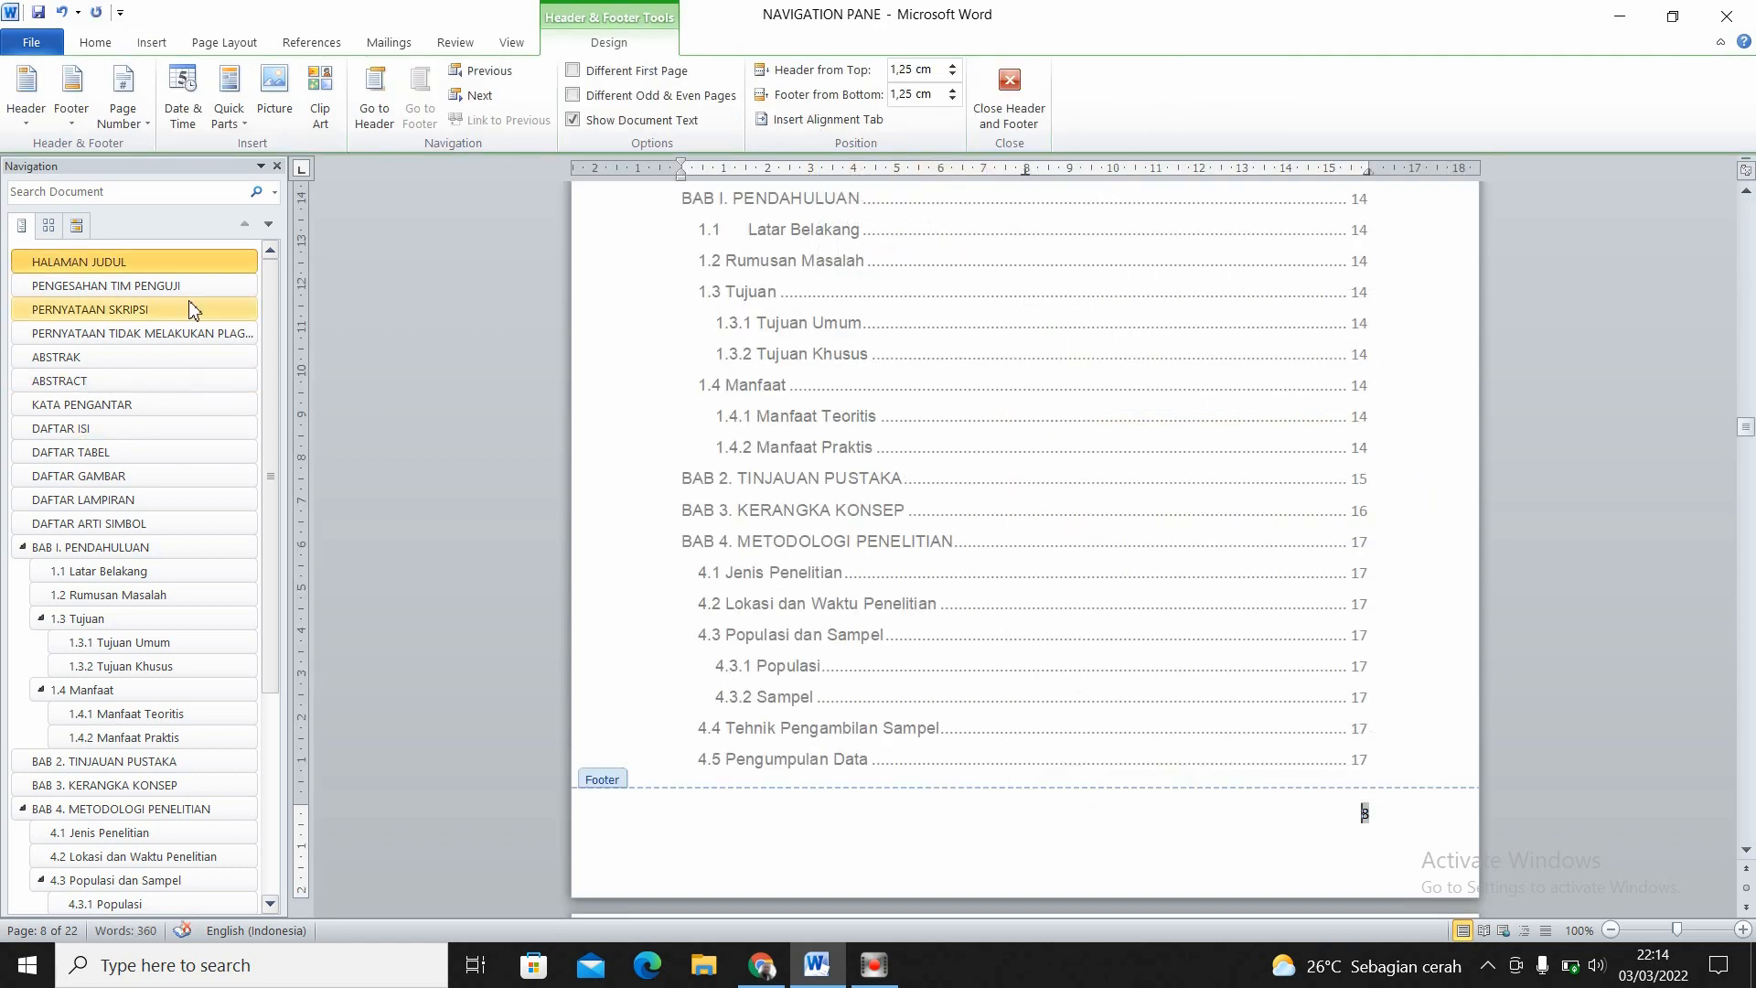
- Go to HALAMAN JUDUL and check the page number in the first page's footer
left_click(177, 263)
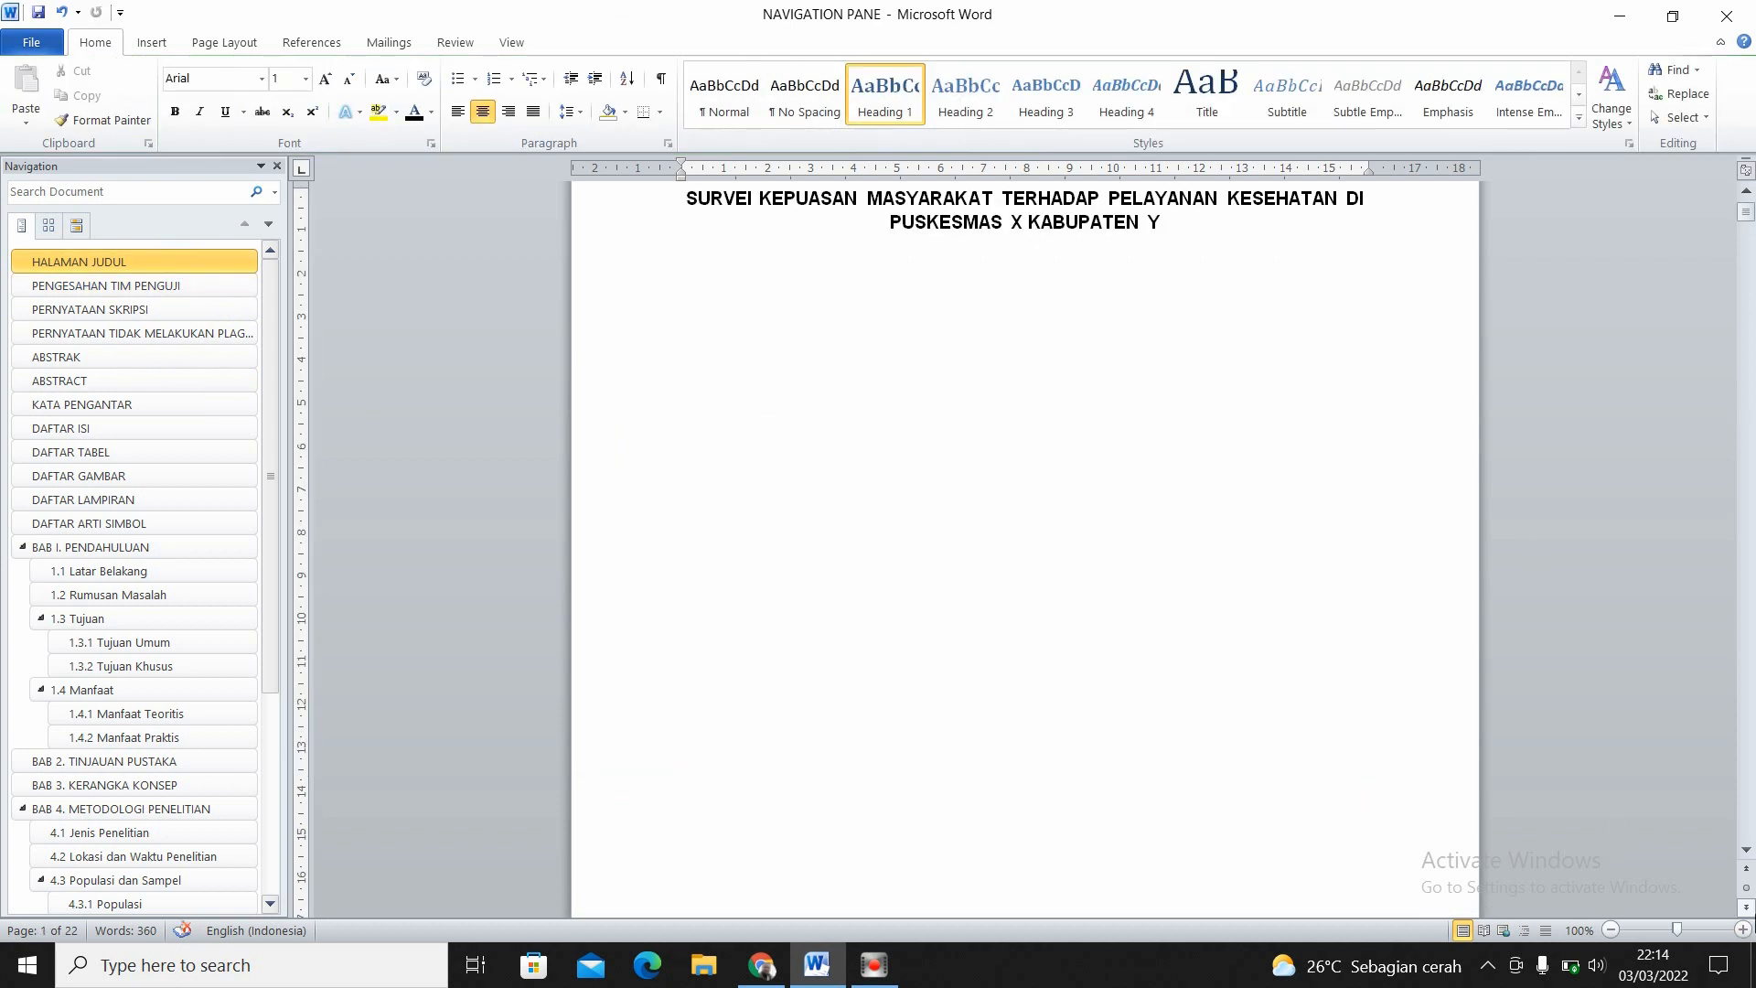
left_click(1746, 848)
left_click(1746, 848)
left_click(1747, 848)
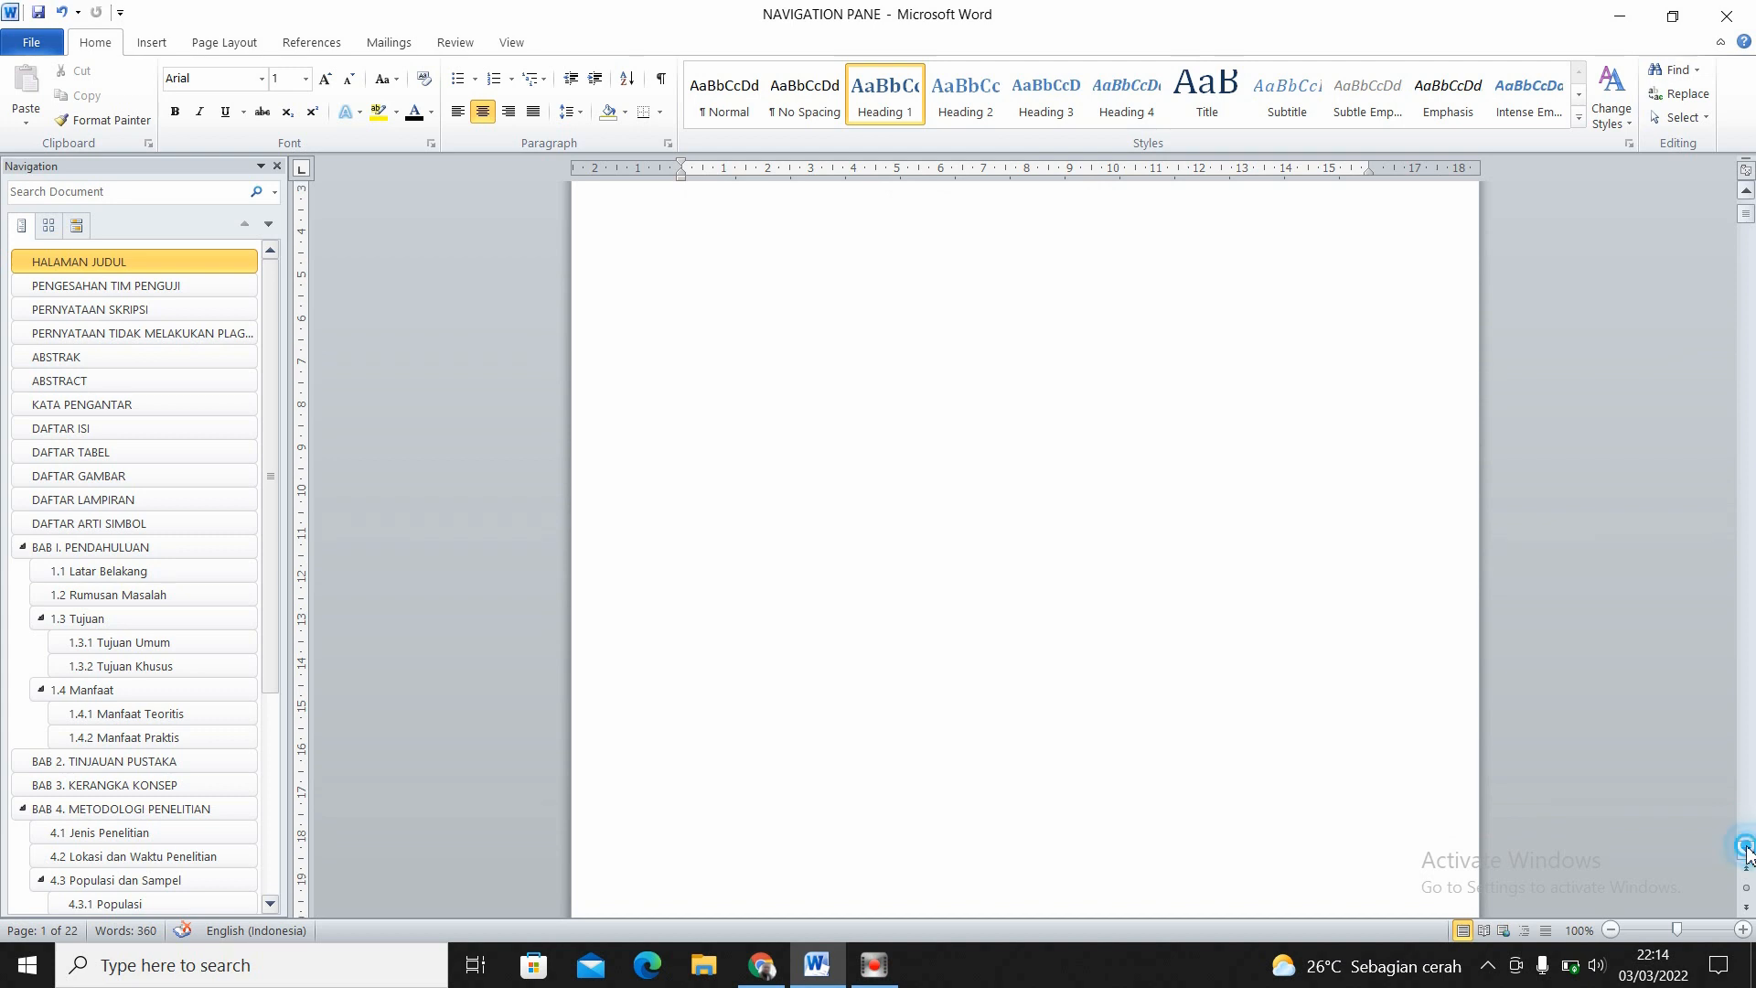
left_click(1747, 848)
left_click(1747, 848)
left_click(1747, 848)
left_click(1746, 847)
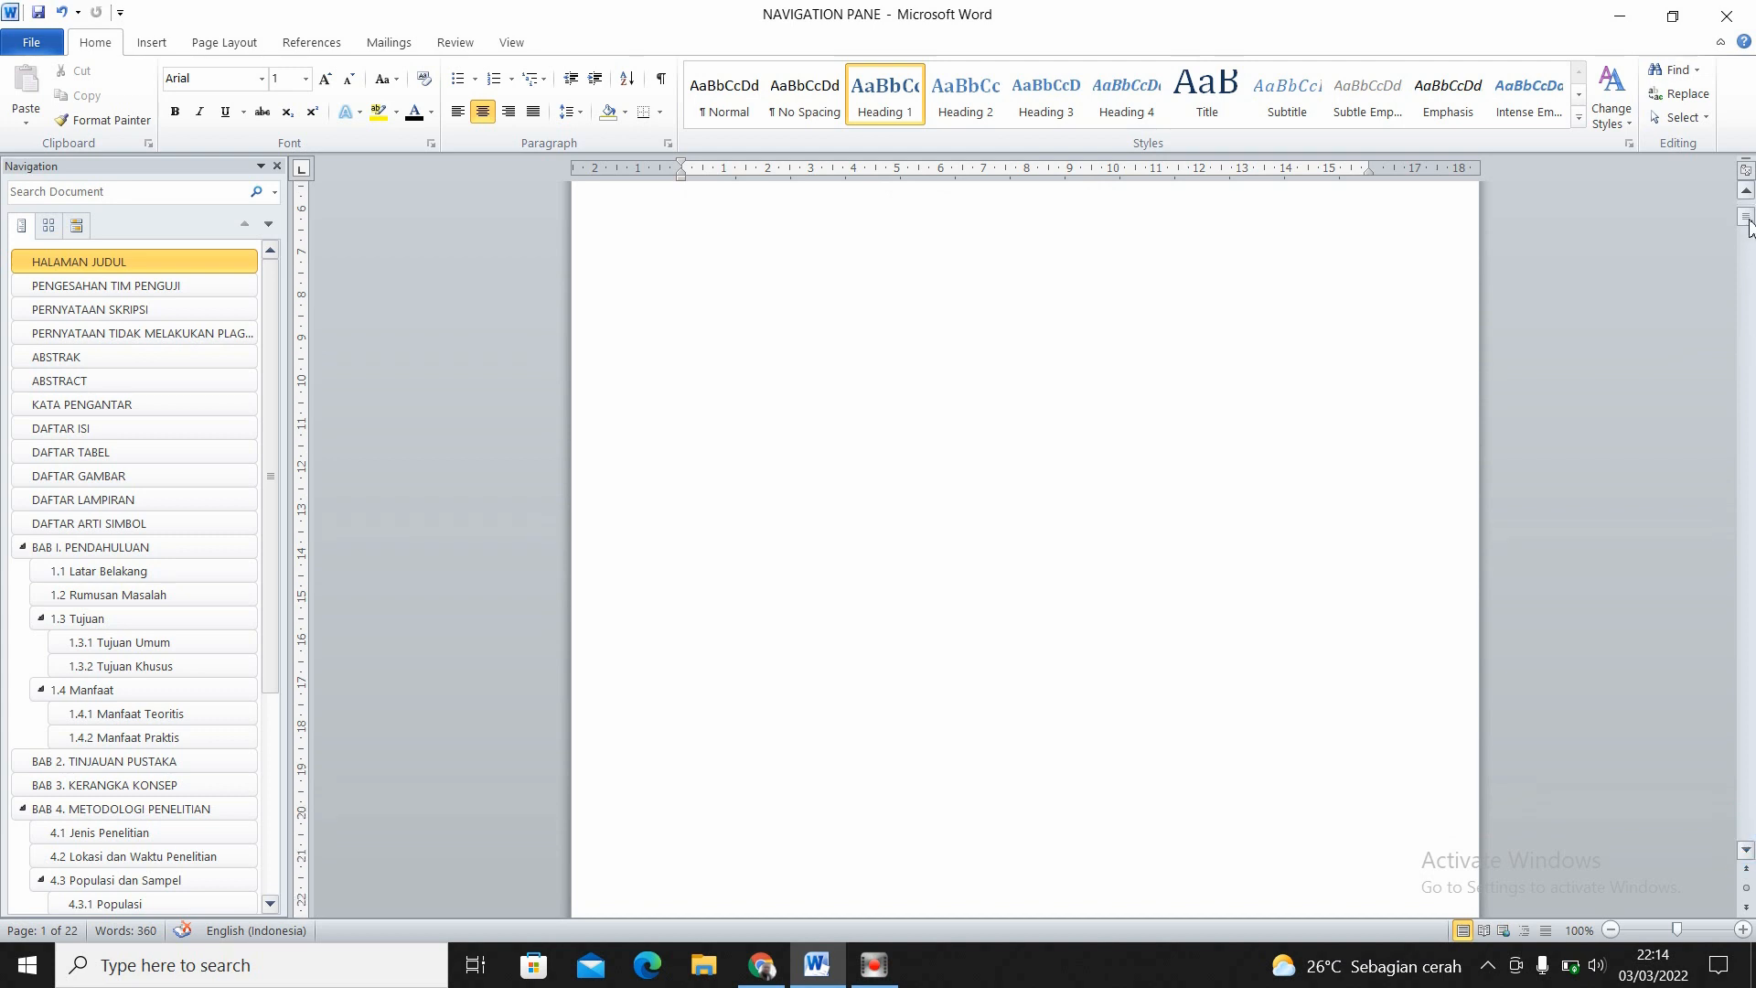
left_click_drag(1747, 217, 1750, 234)
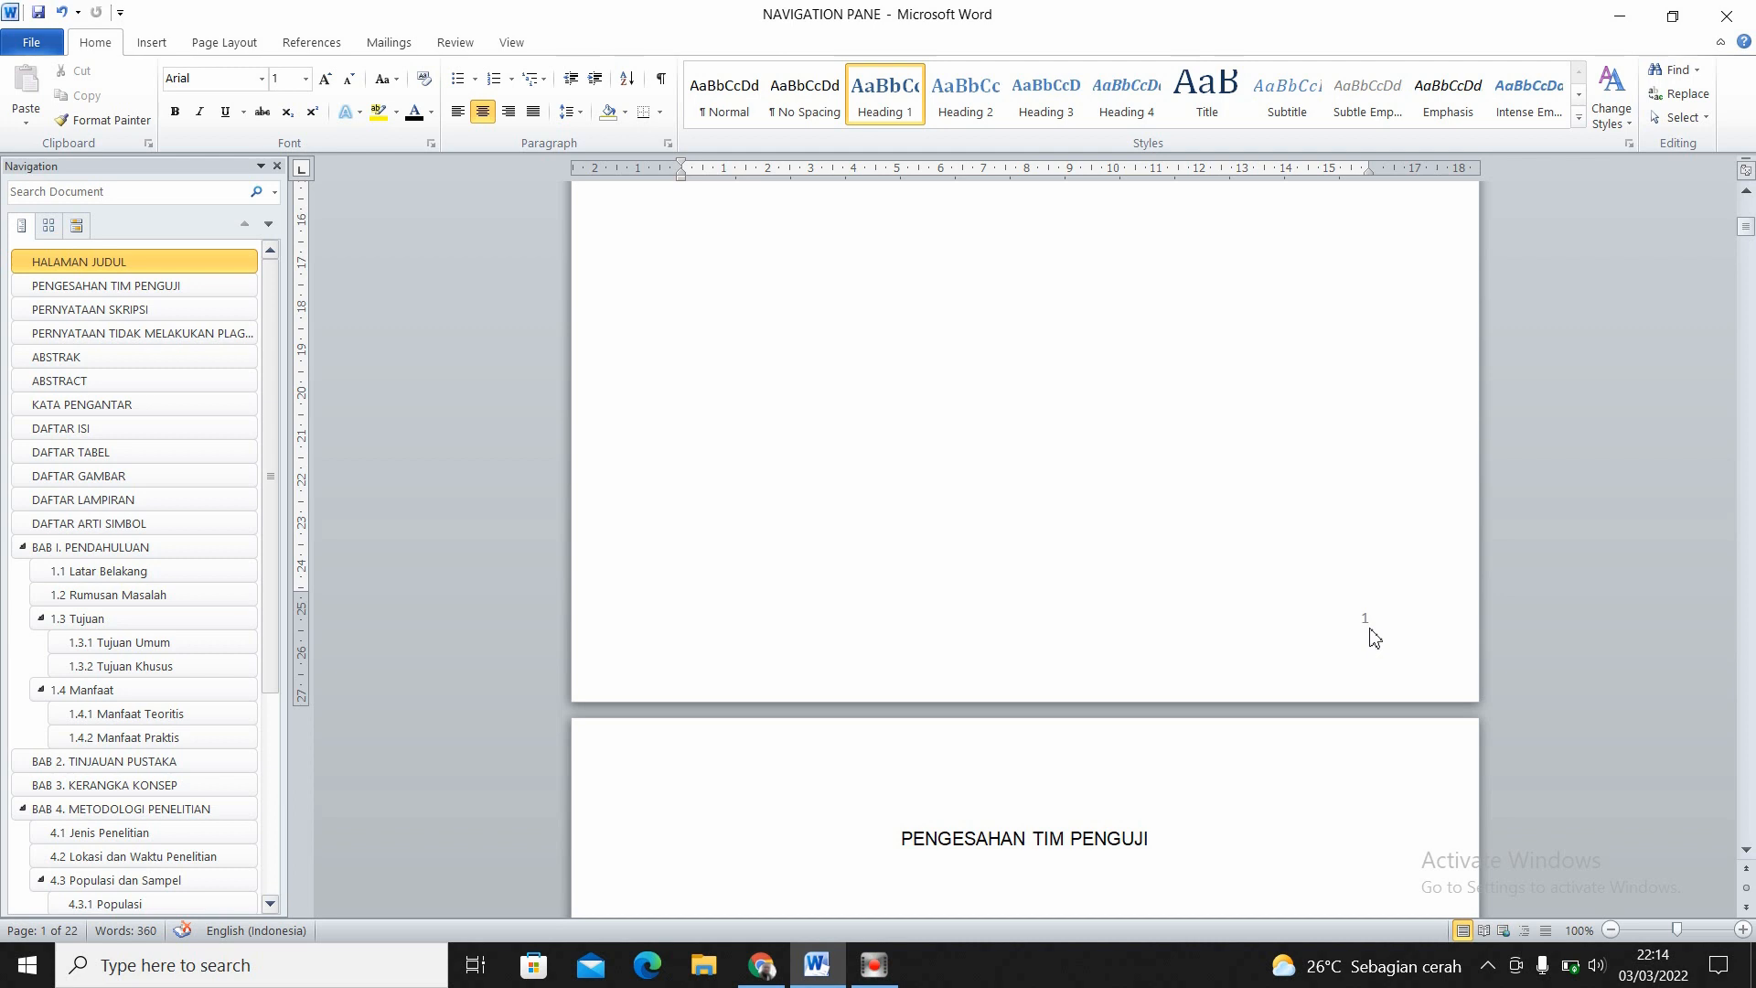
- Go to the document's last page and check the page number in its footer
left_click(152, 42)
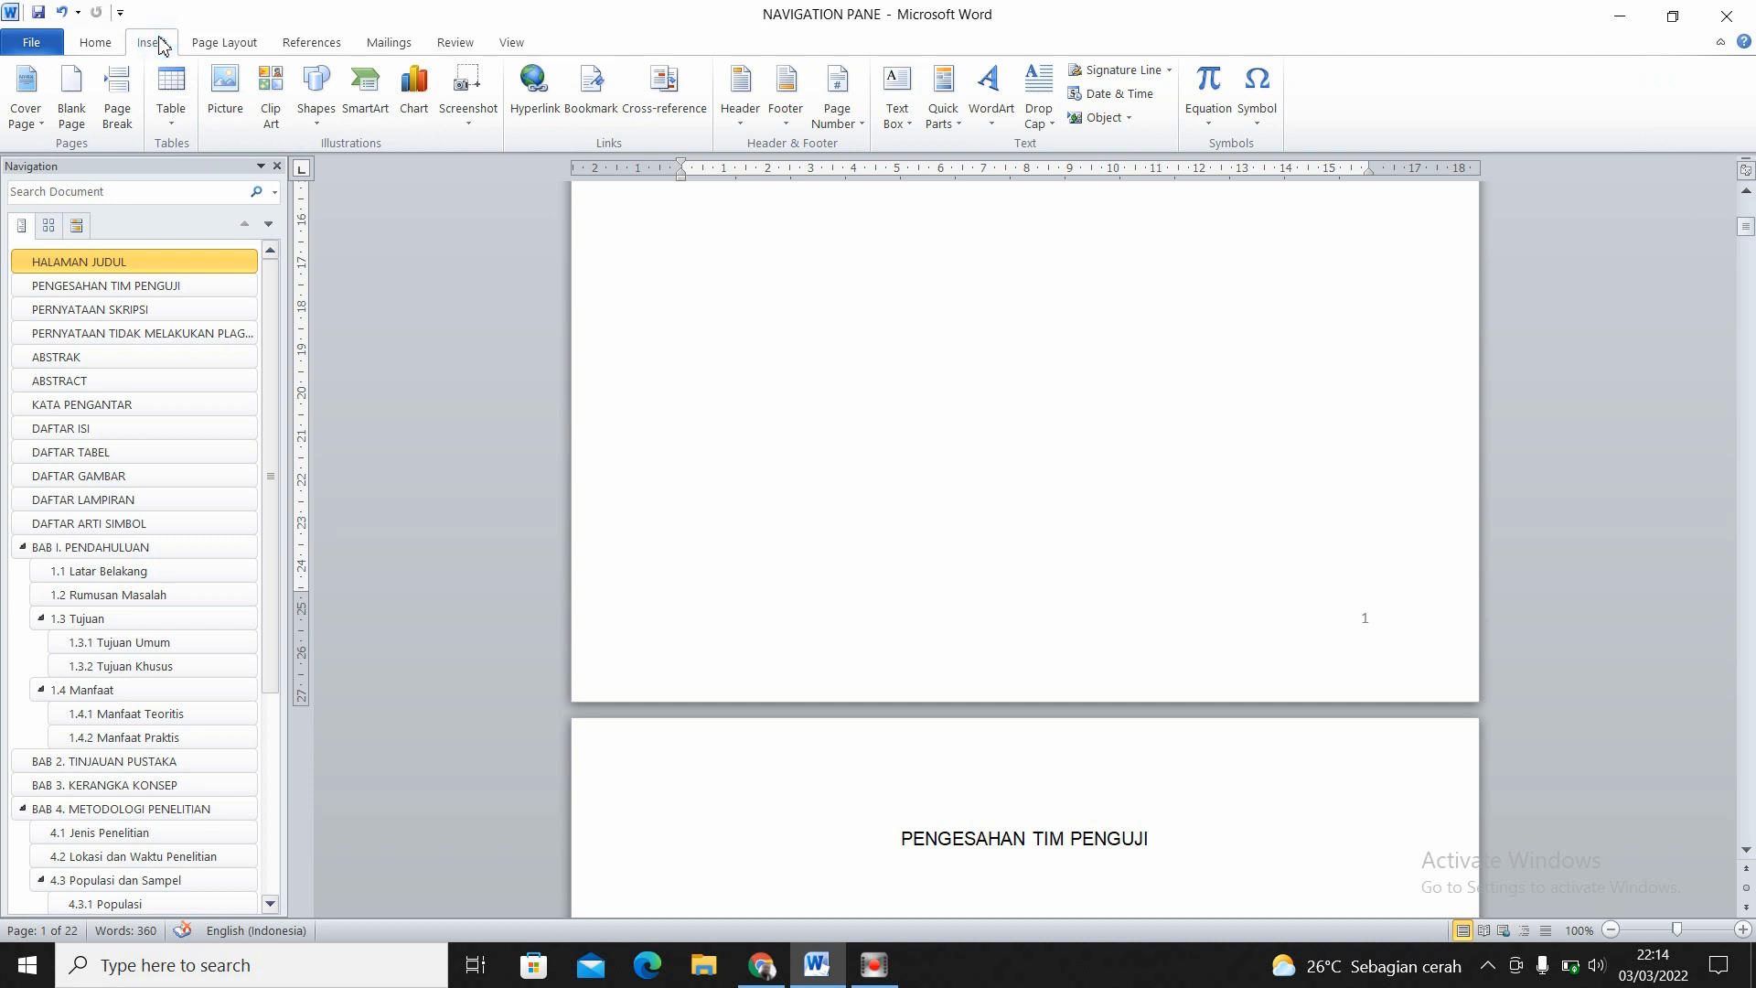
left_click(846, 123)
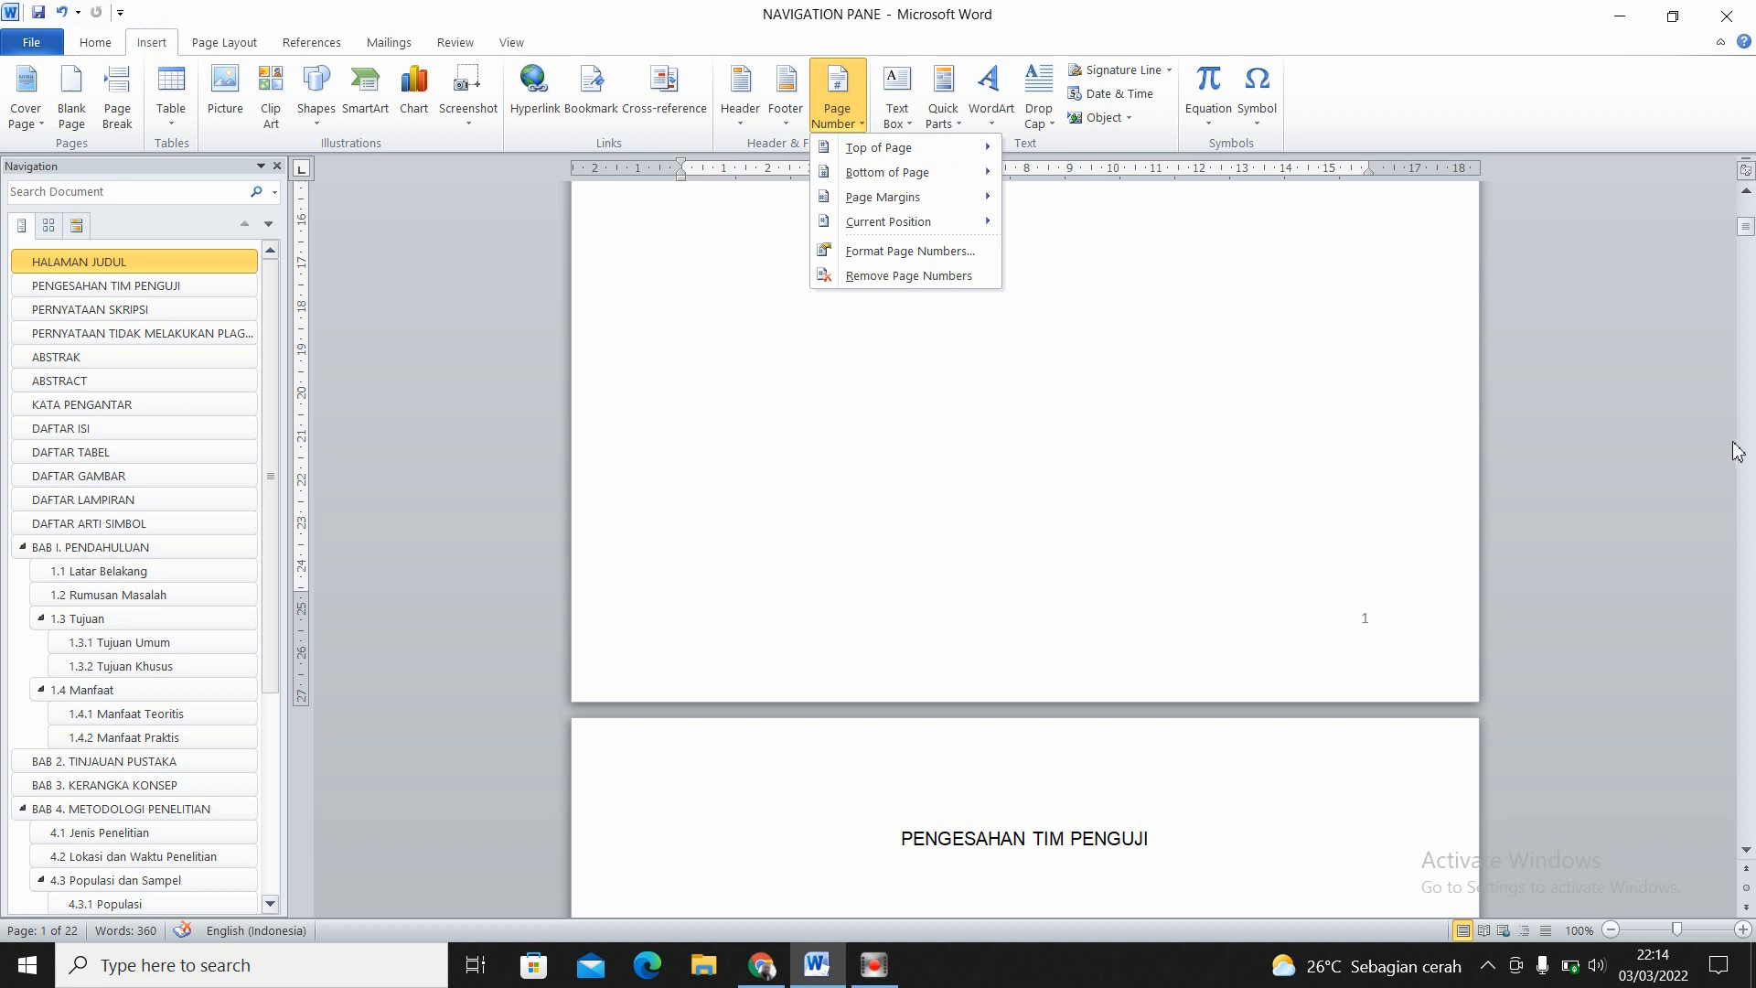
left_click_drag(1745, 228, 1751, 830)
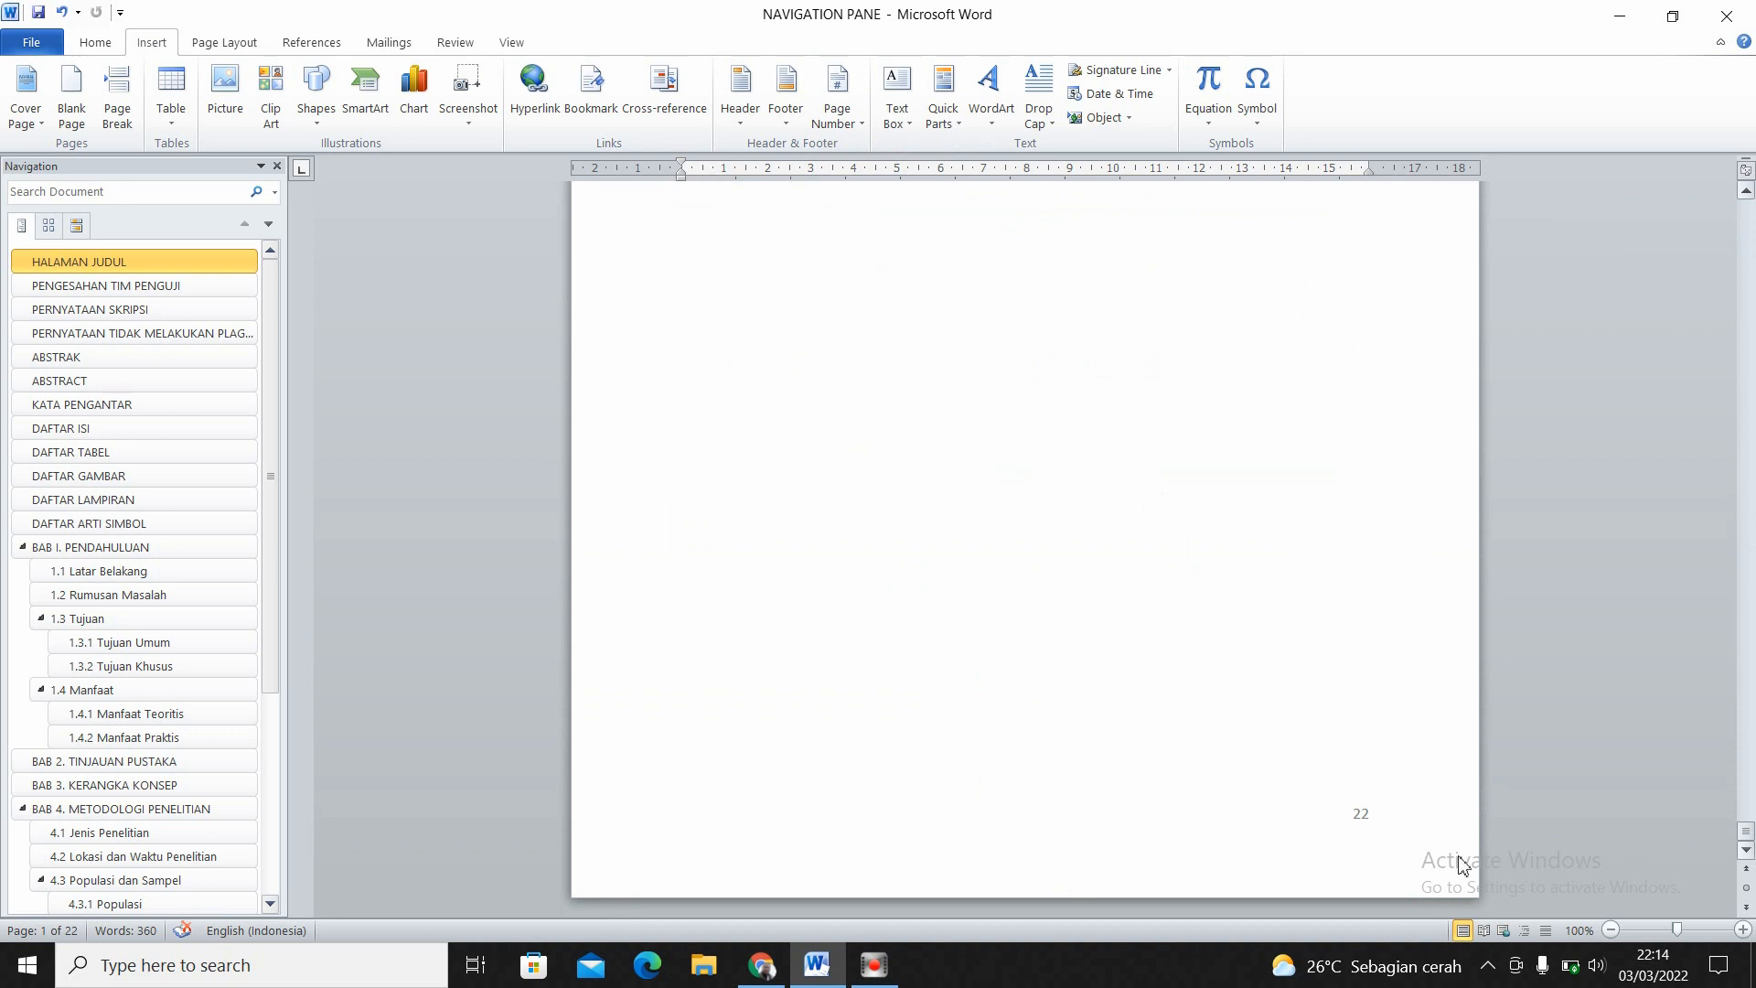
double_click(1358, 817)
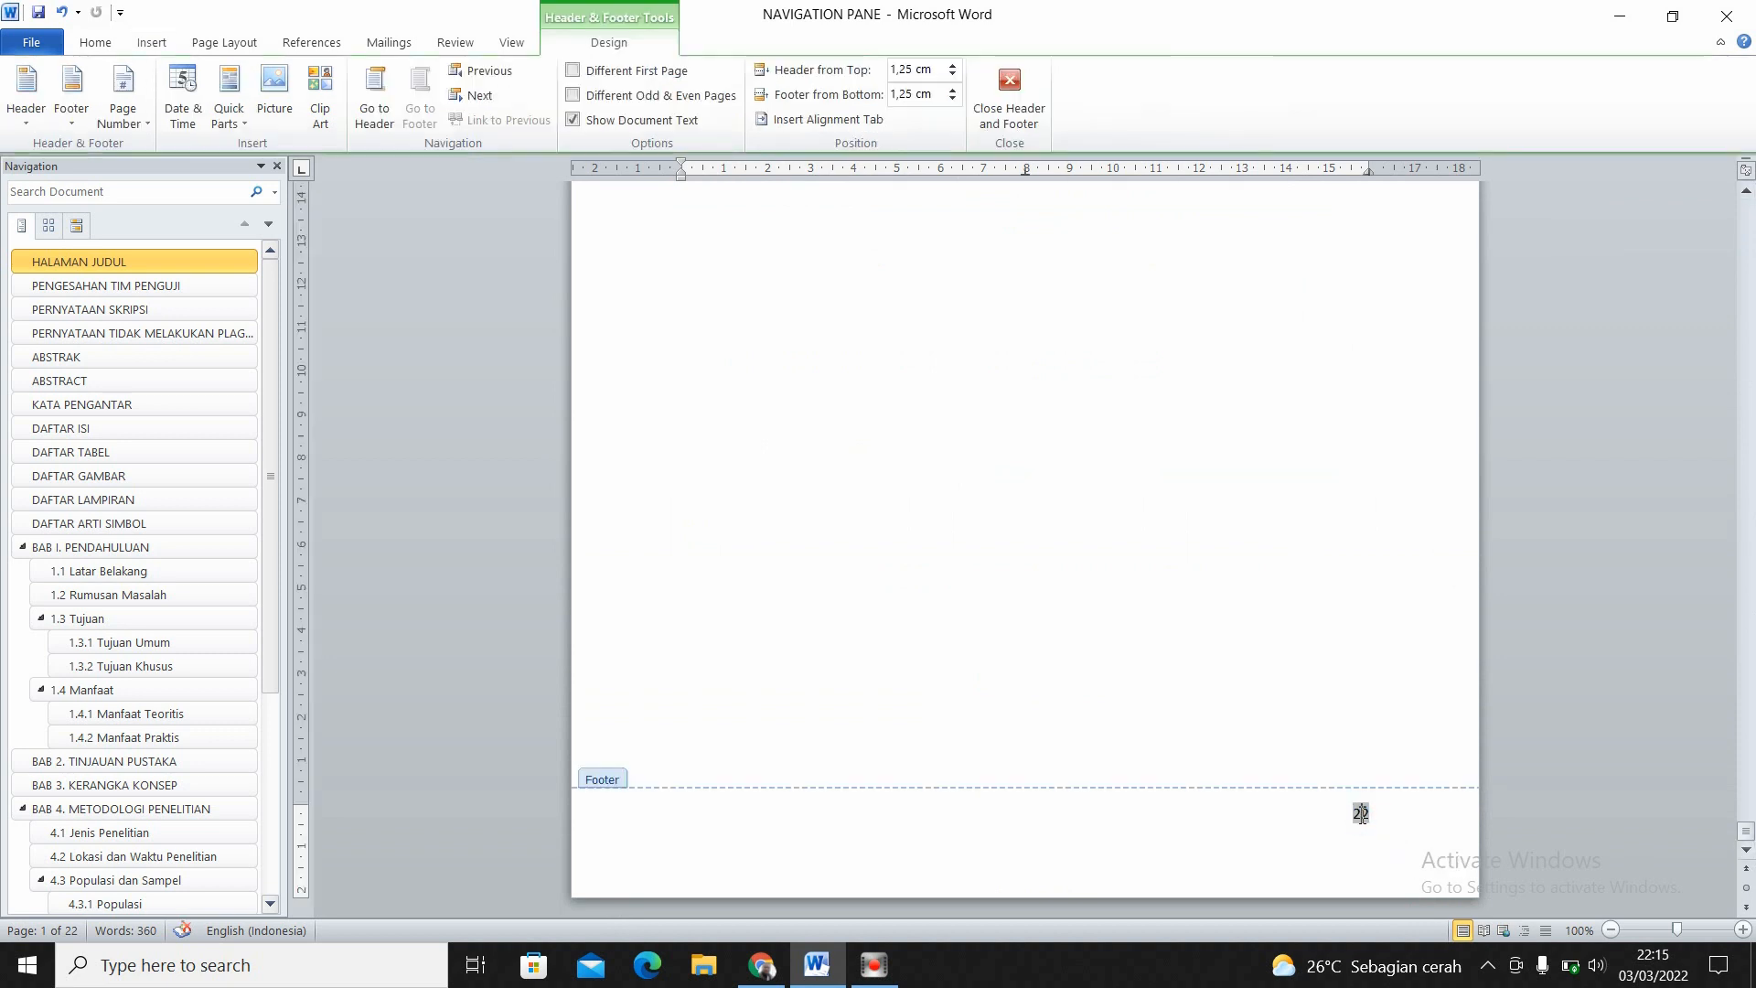
double_click(1361, 813)
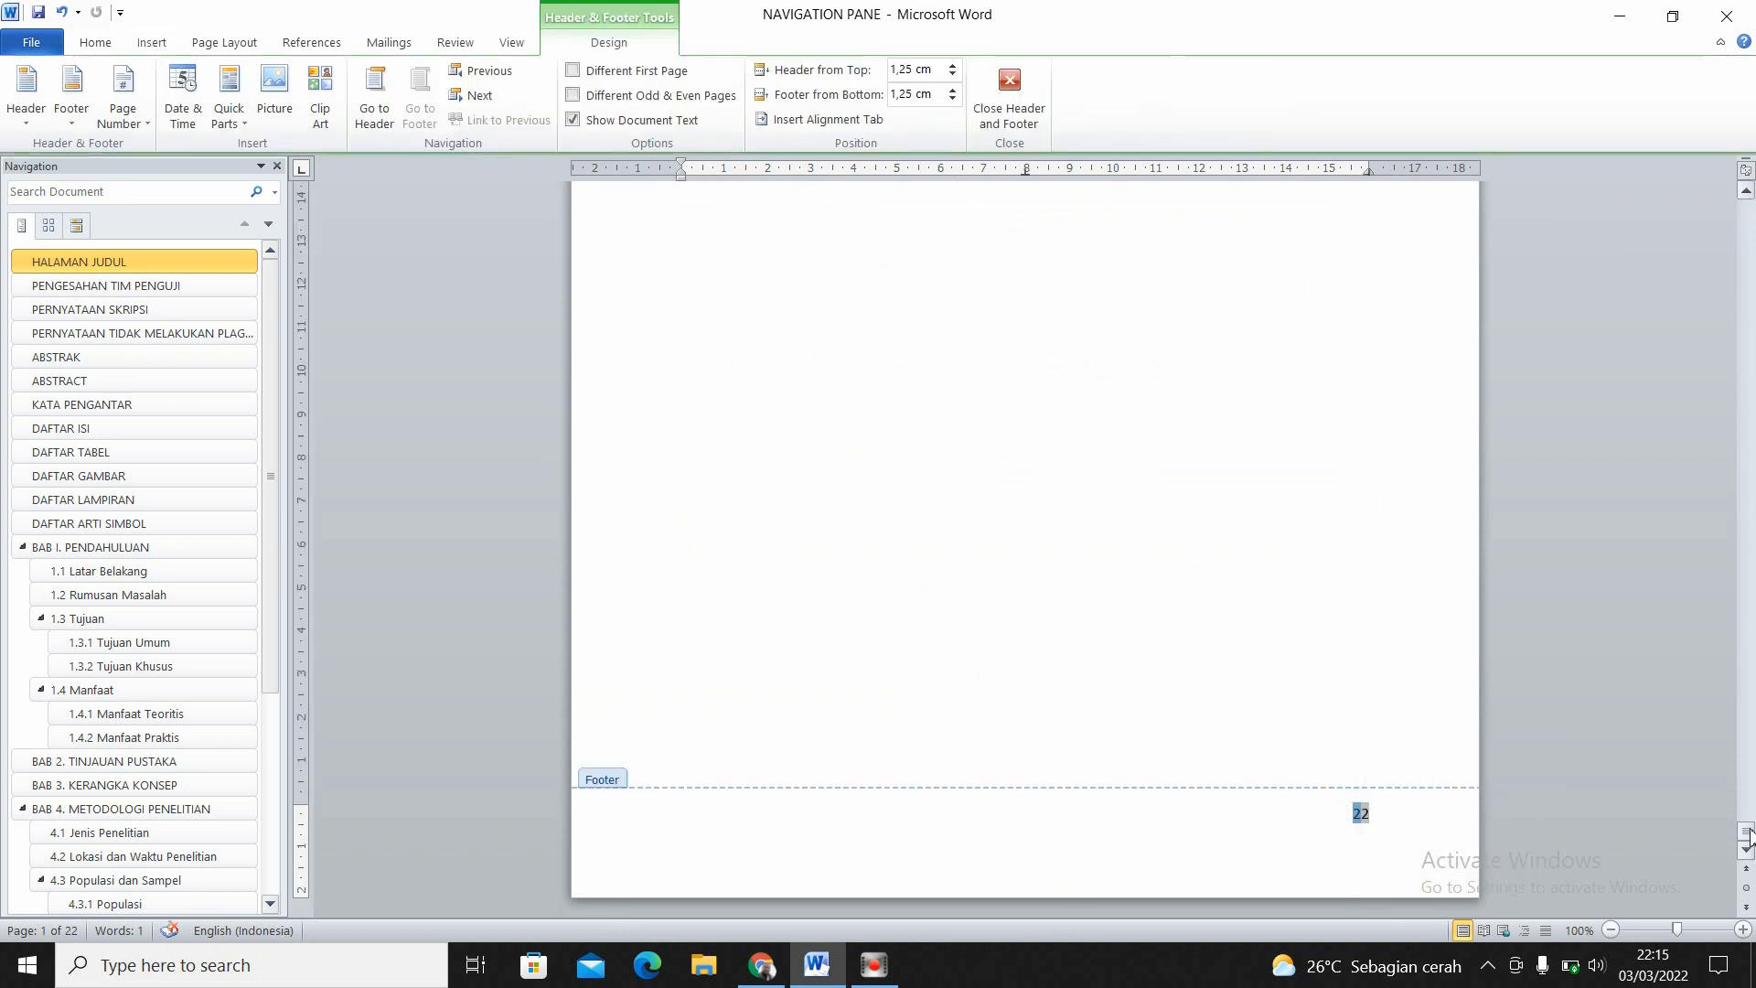
double_click(1289, 667)
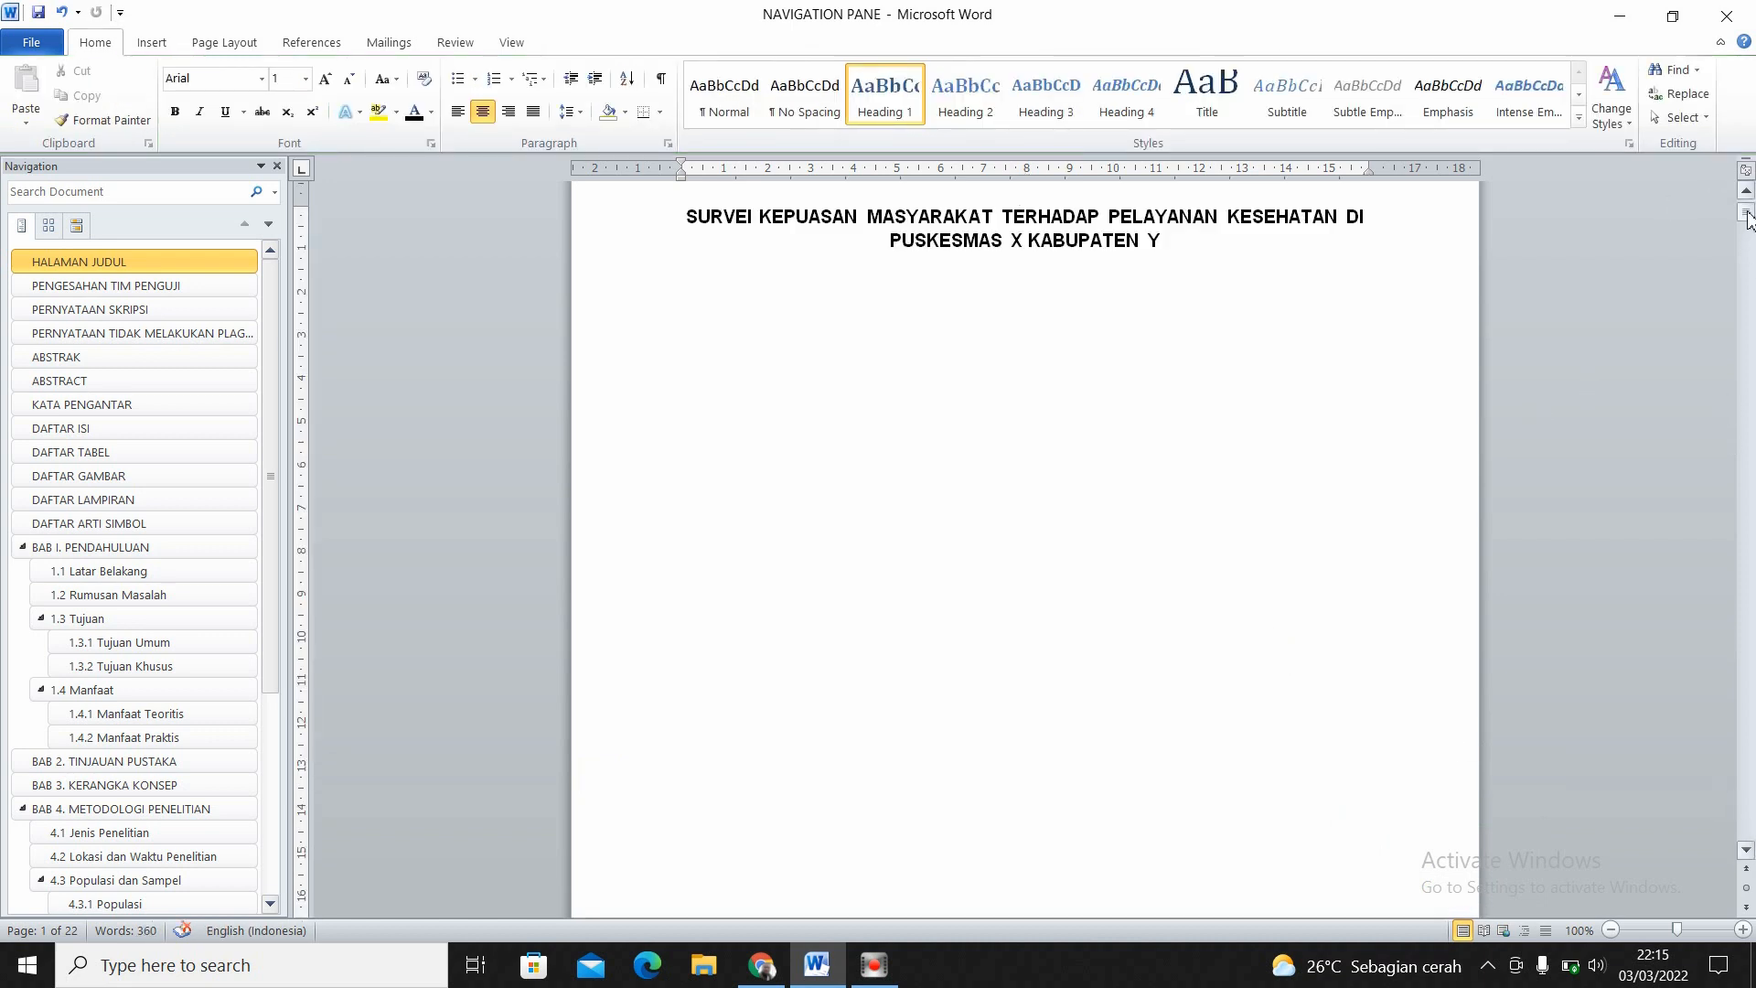
- Format the page numbers as i, ii, iii, … and start them at i from HALAMAN JUDUL
left_click_drag(1746, 213, 1747, 229)
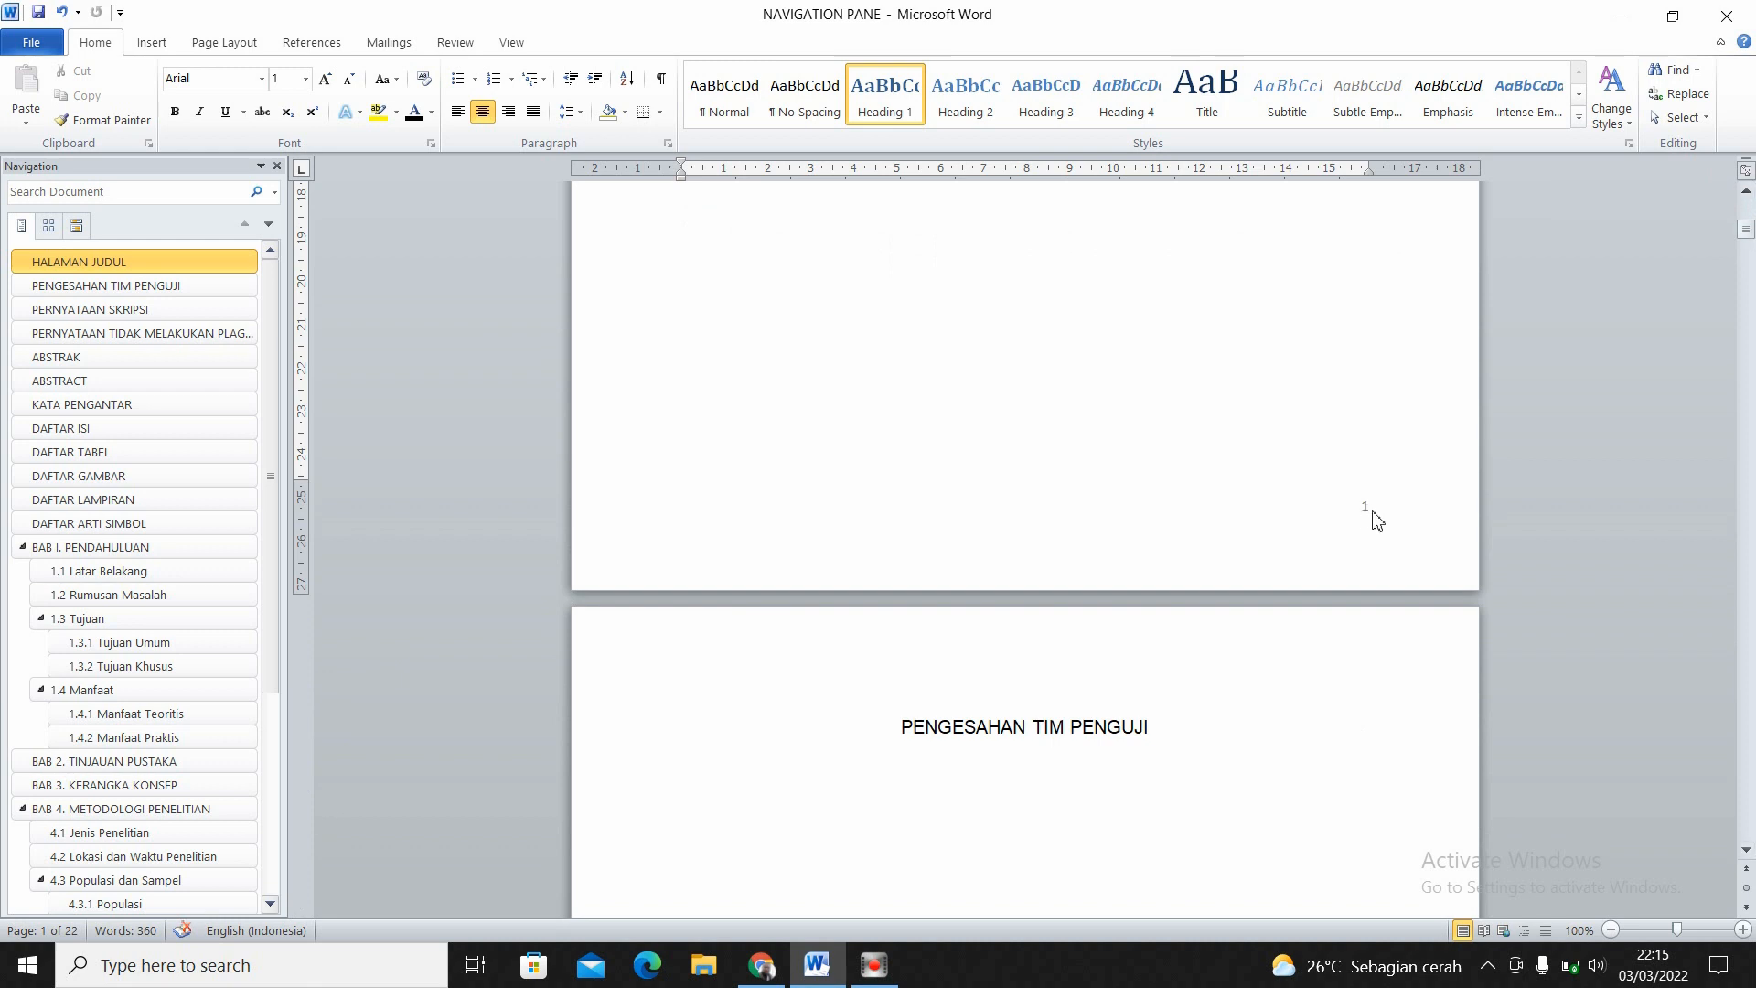
left_click(151, 42)
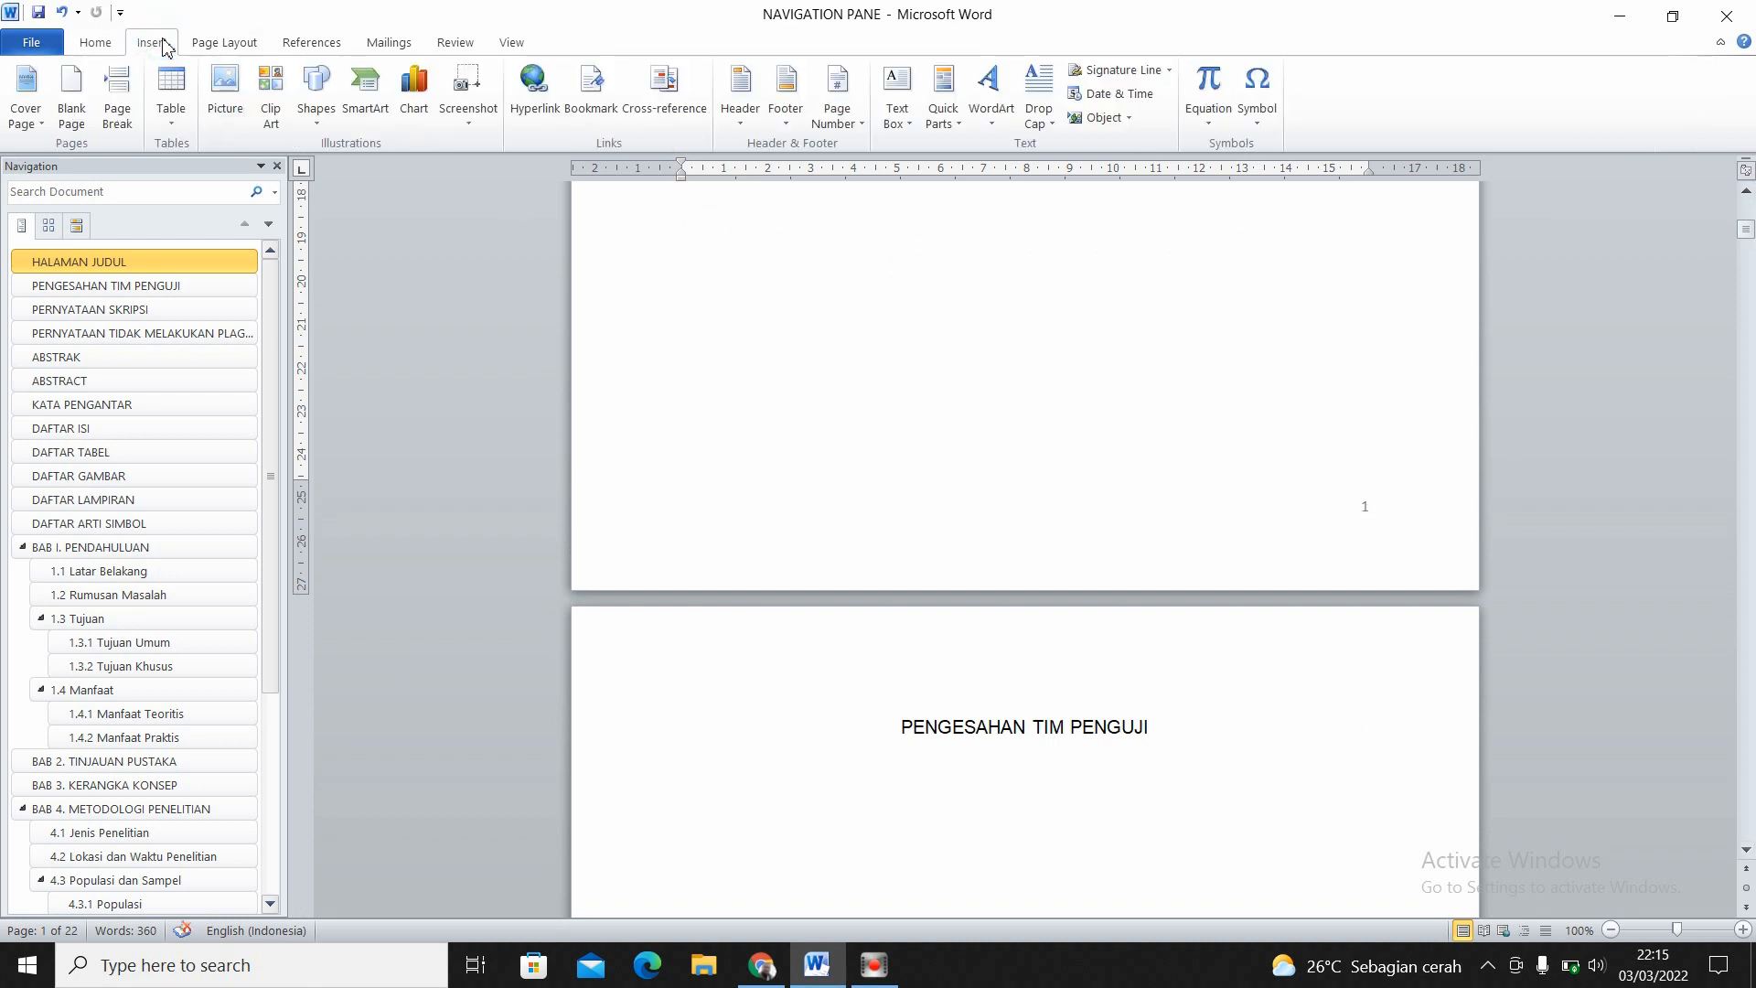
left_click(863, 124)
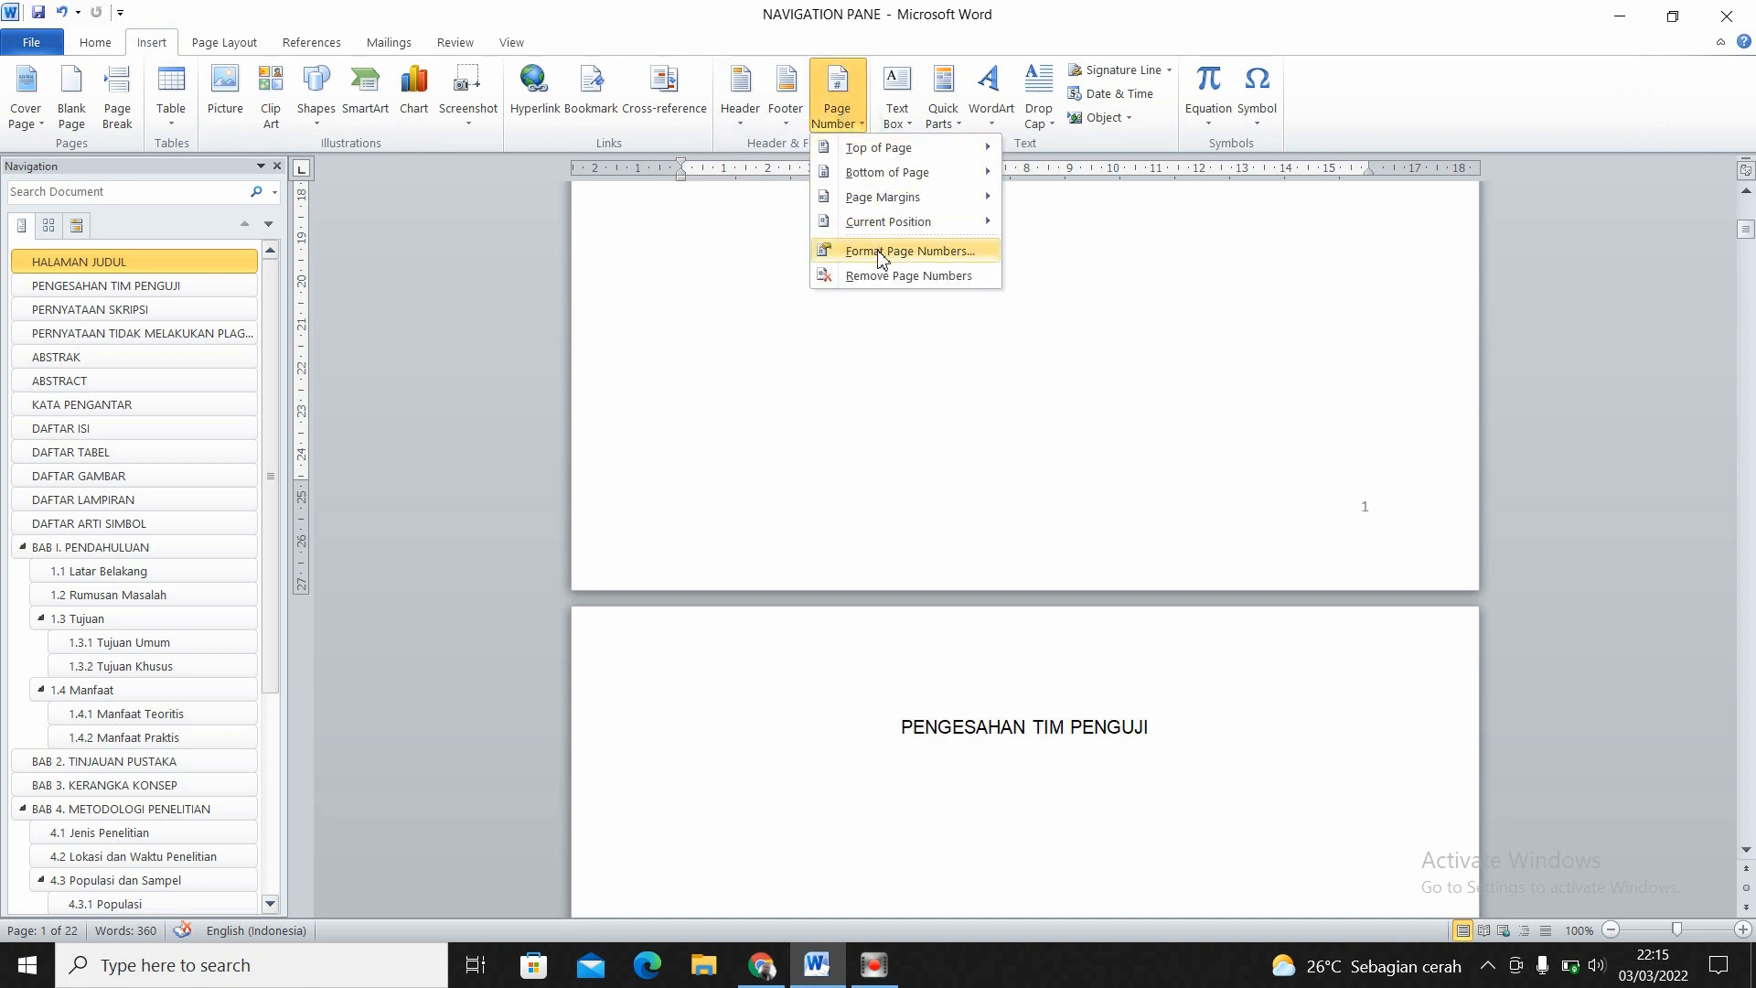
left_click(937, 254)
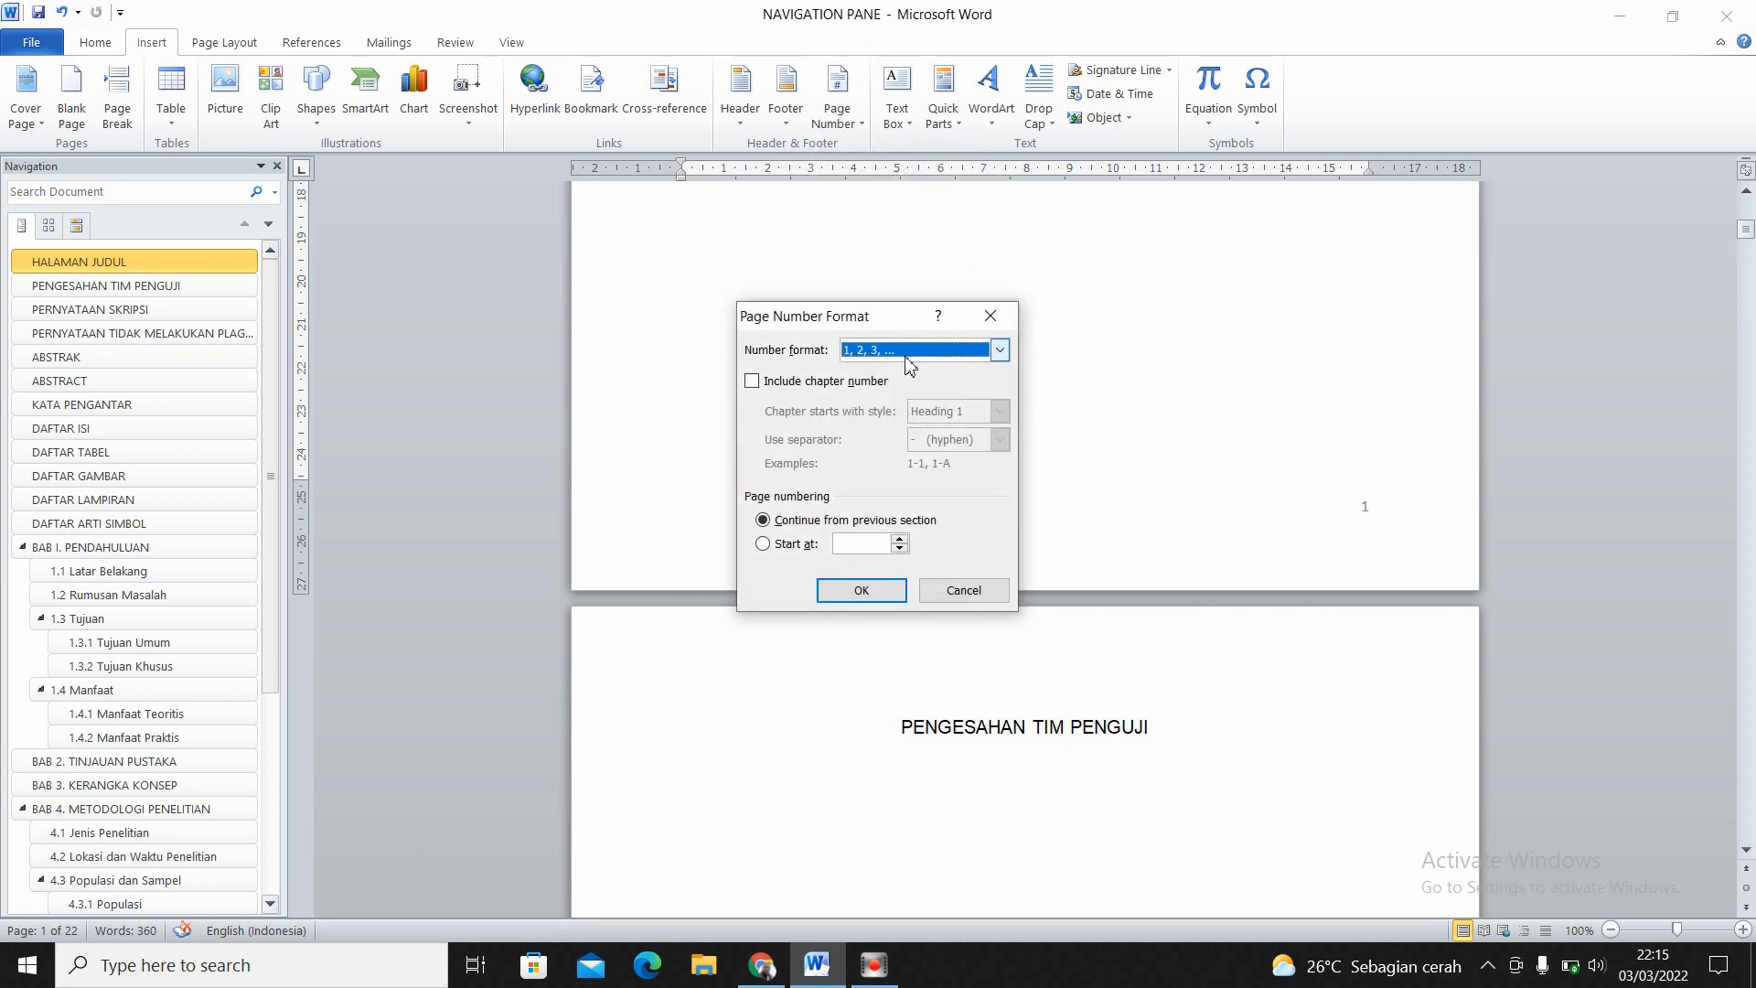
left_click(999, 353)
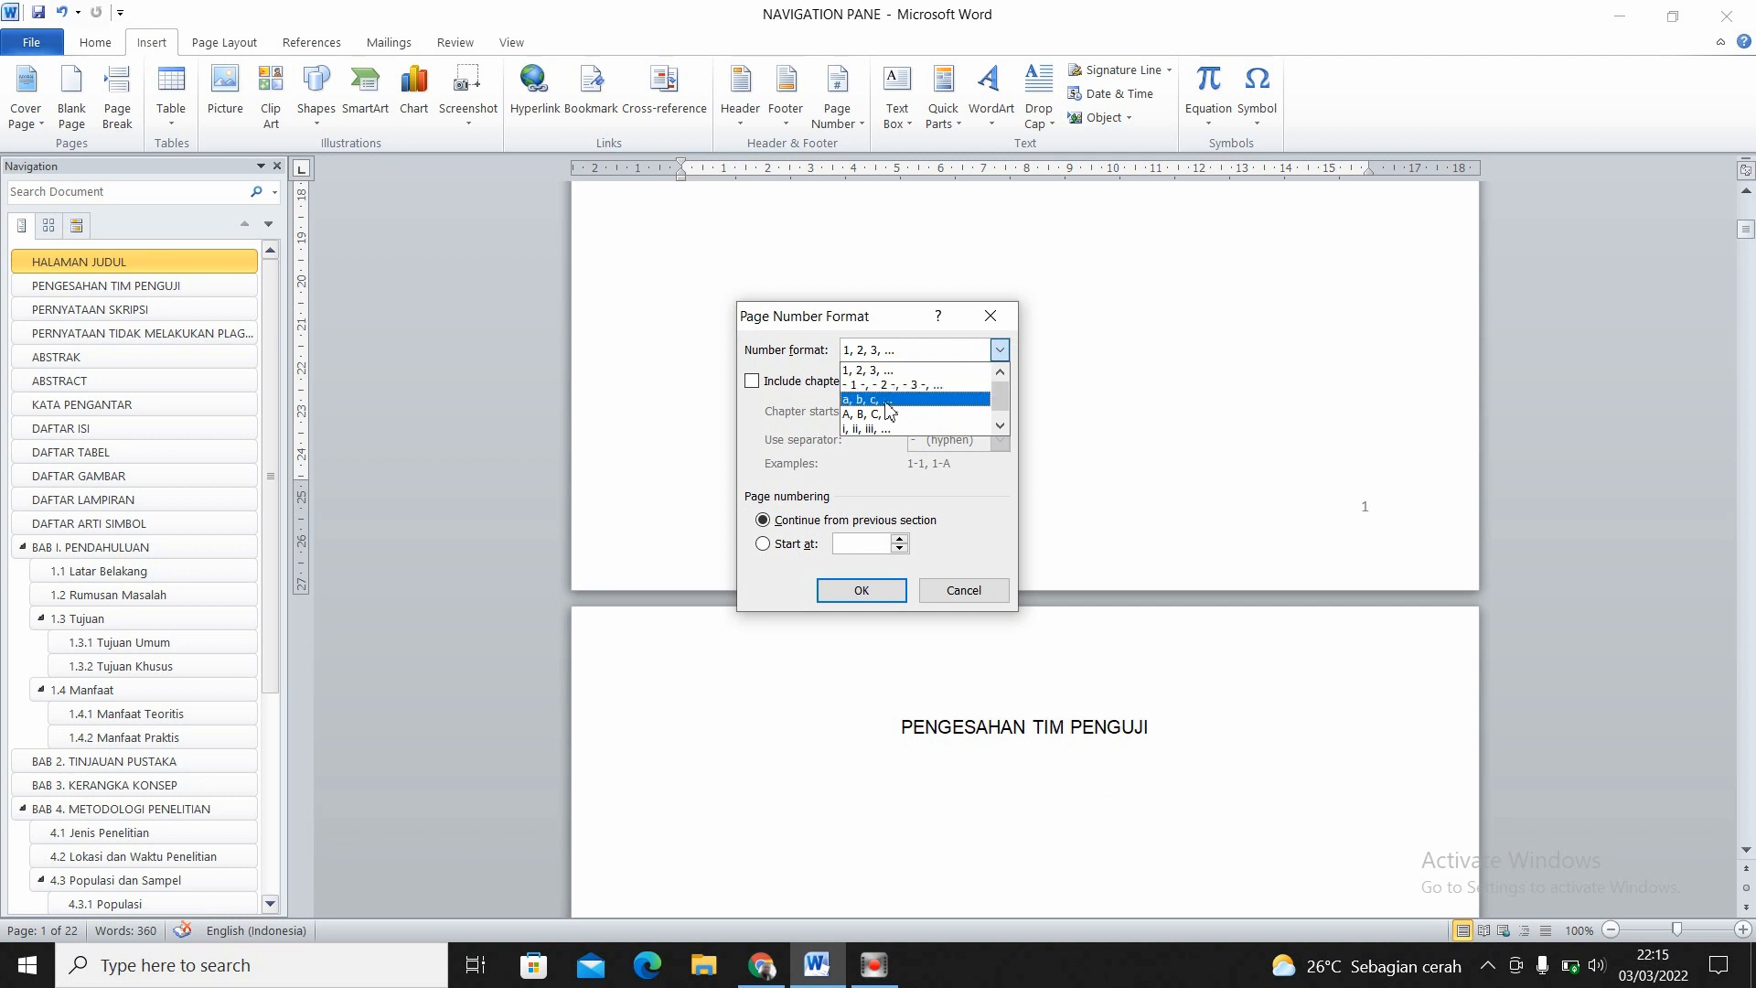
left_click(865, 432)
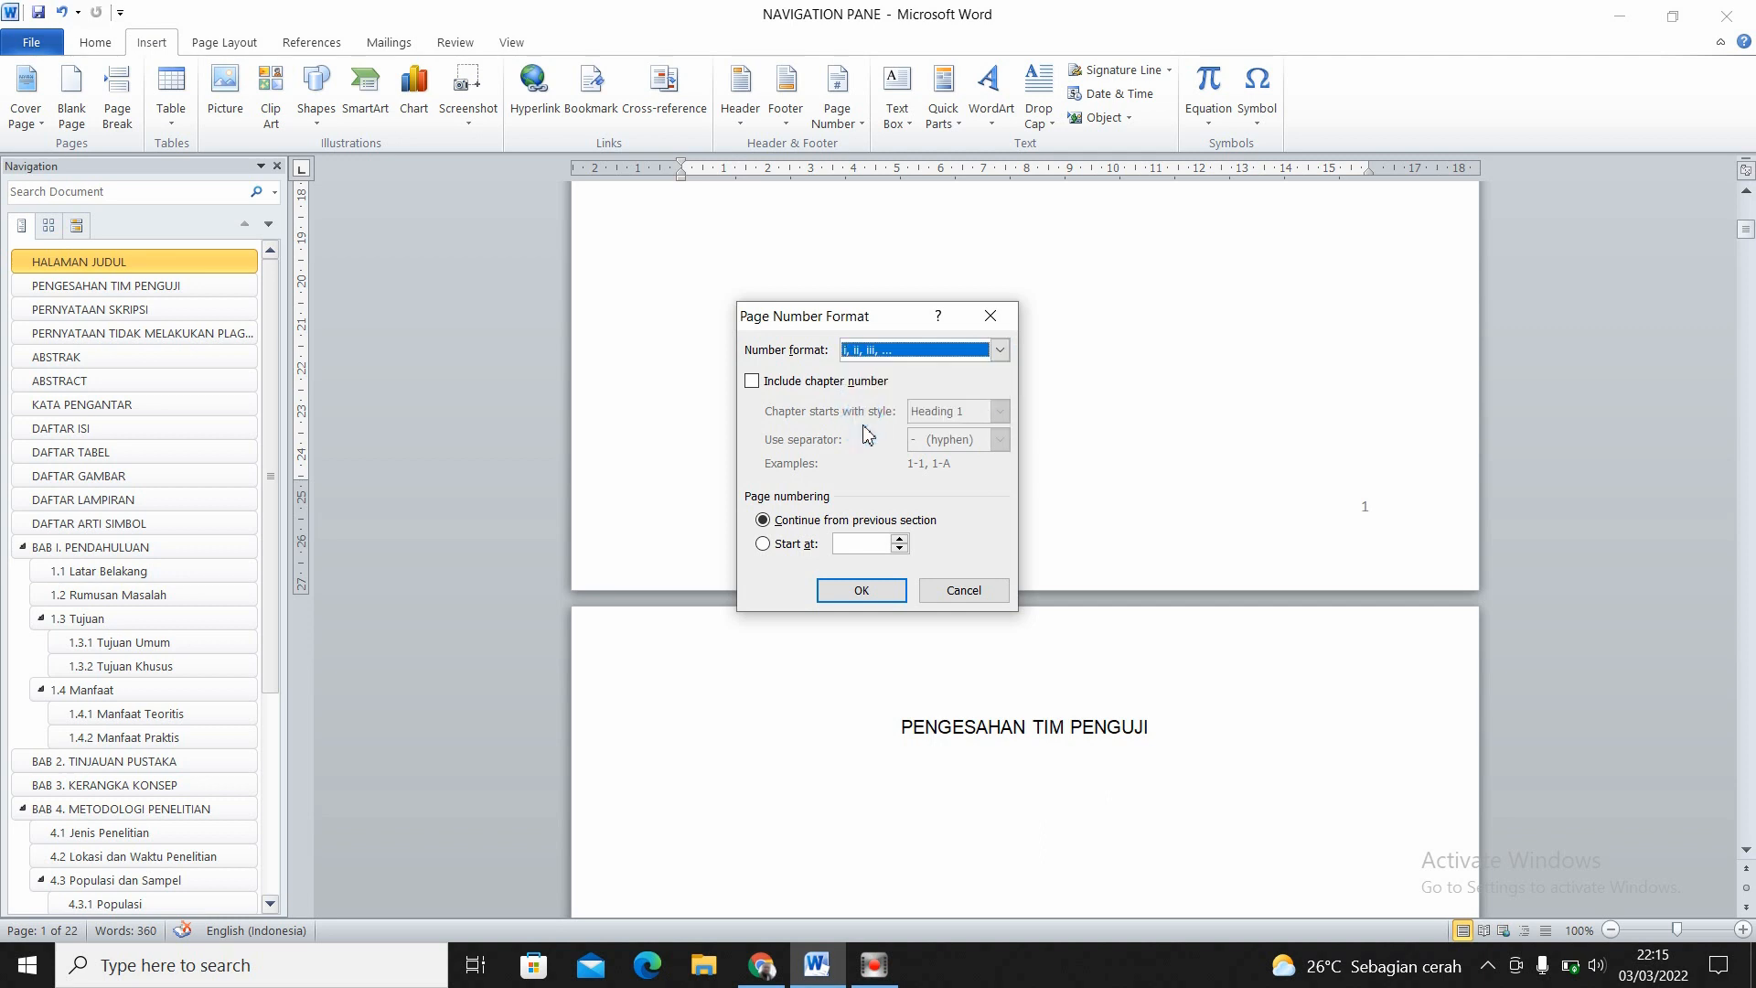
left_click(764, 545)
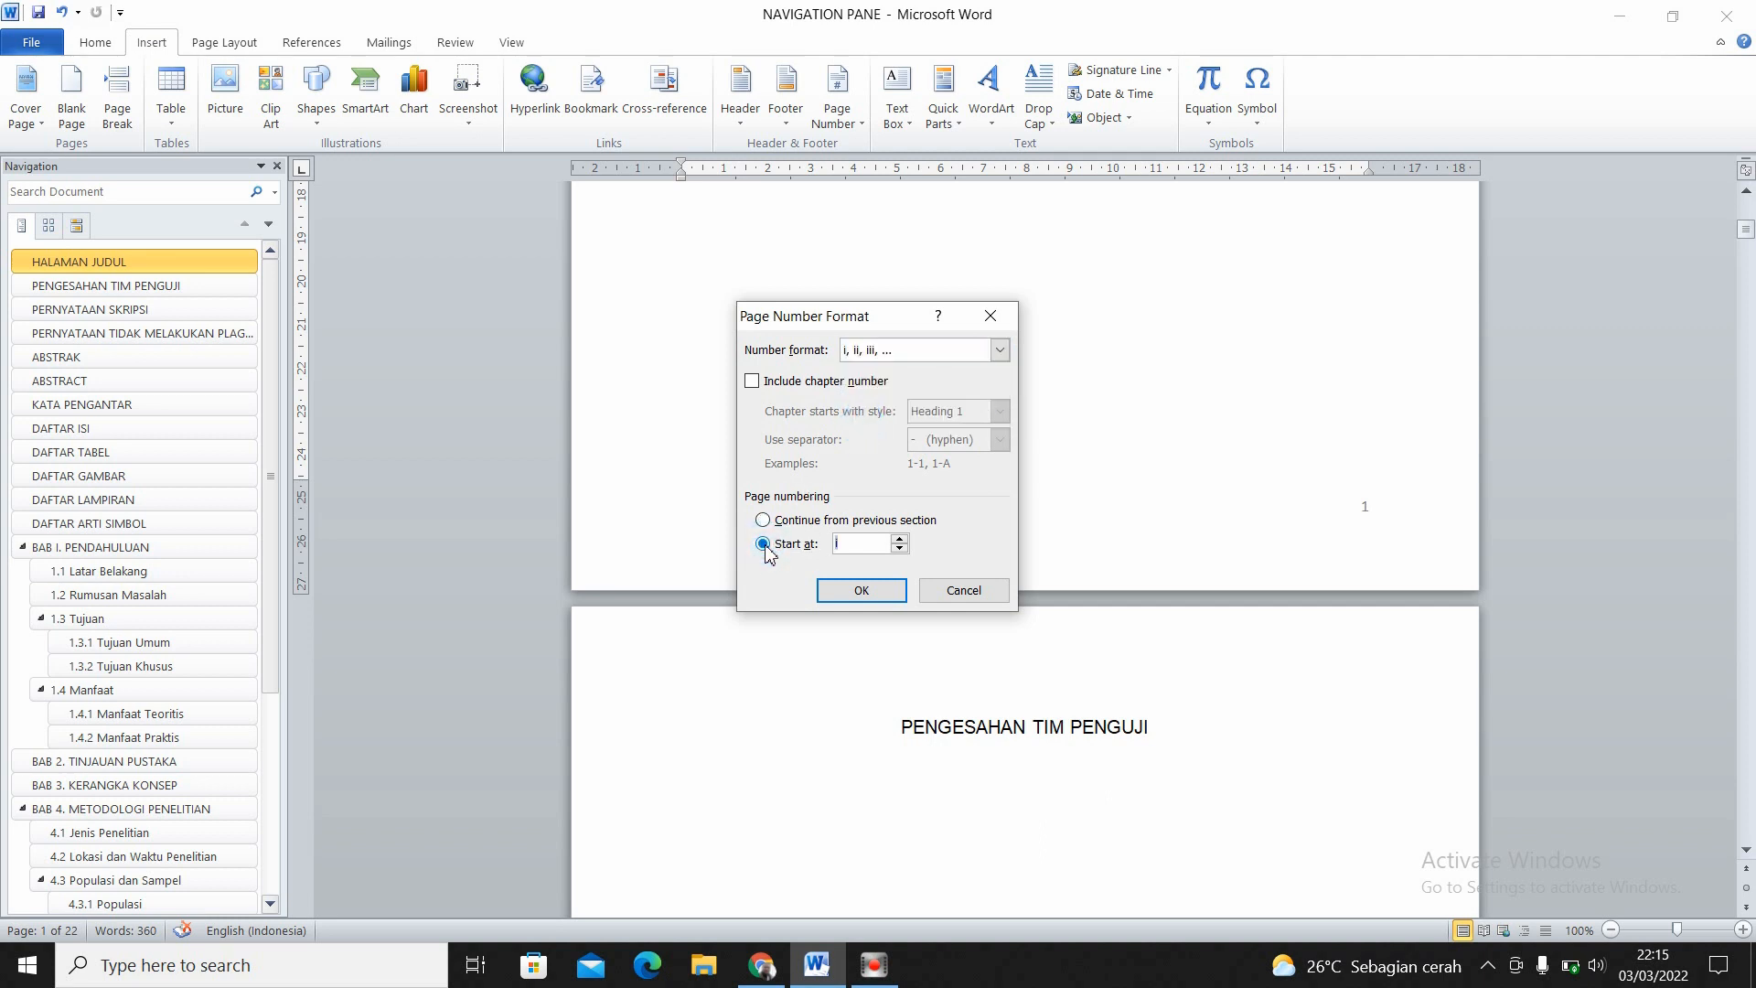
left_click(859, 594)
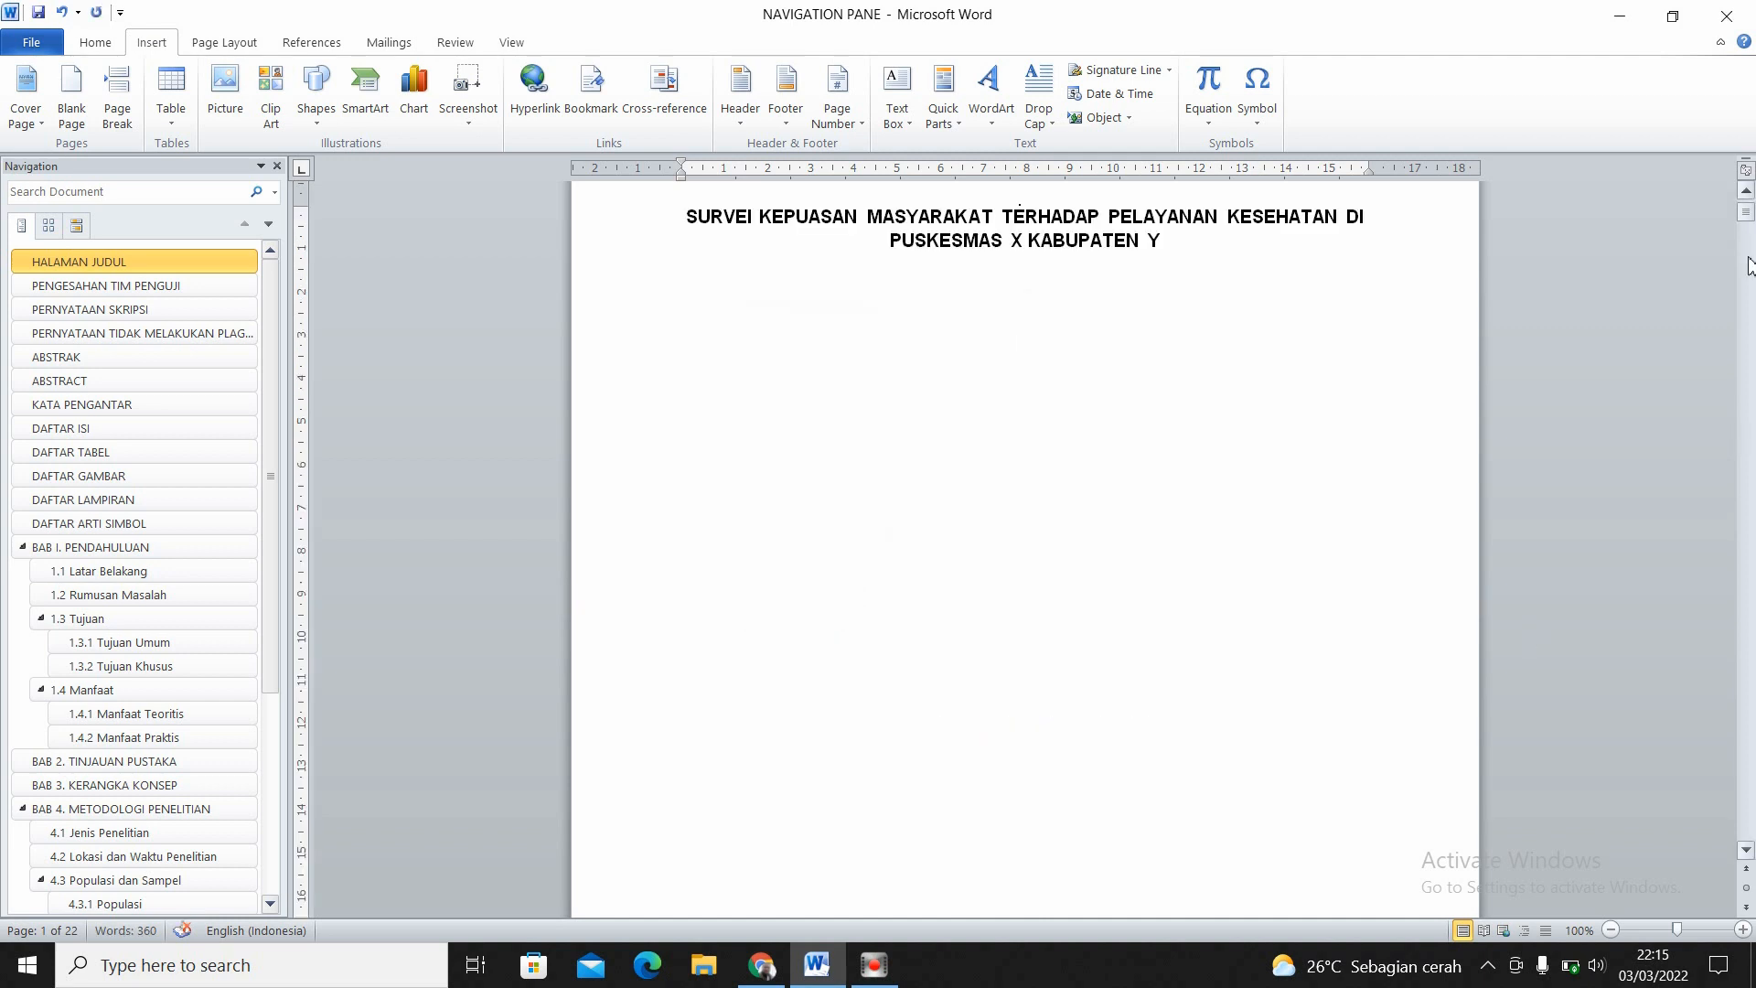
- Inspect the reformatted page number in the footer of HALAMAN JUDUL
left_click_drag(1748, 220, 1749, 236)
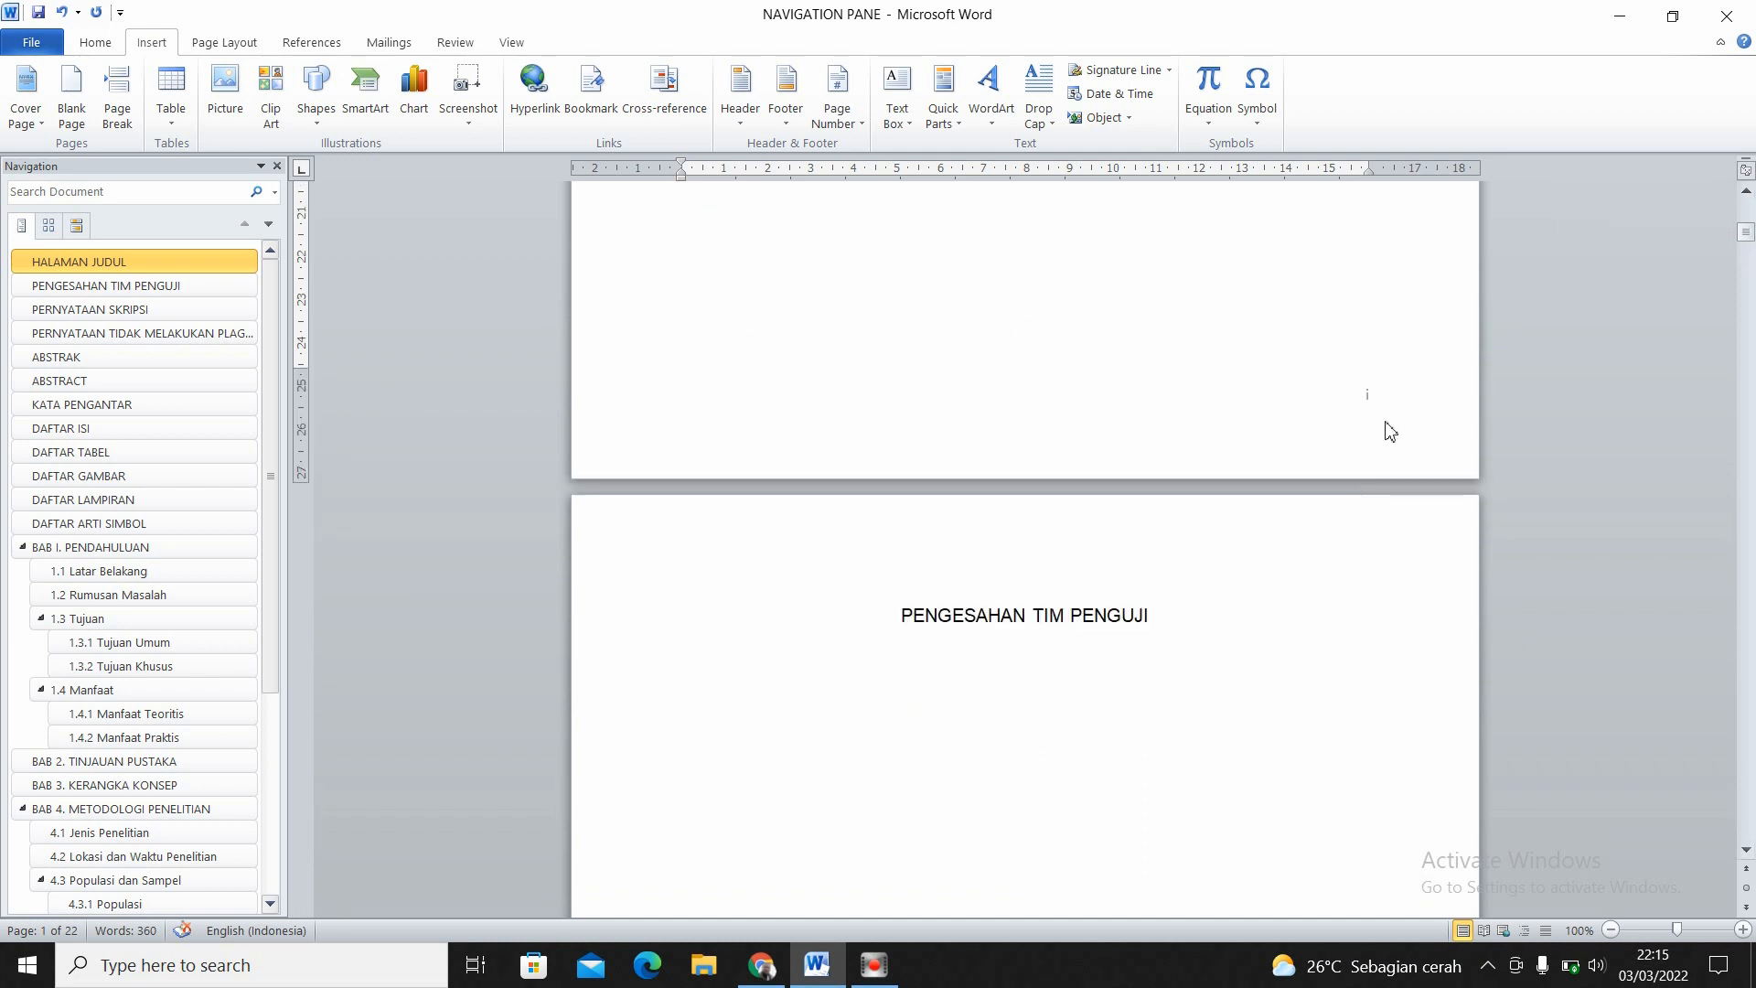
double_click(1388, 424)
type("i")
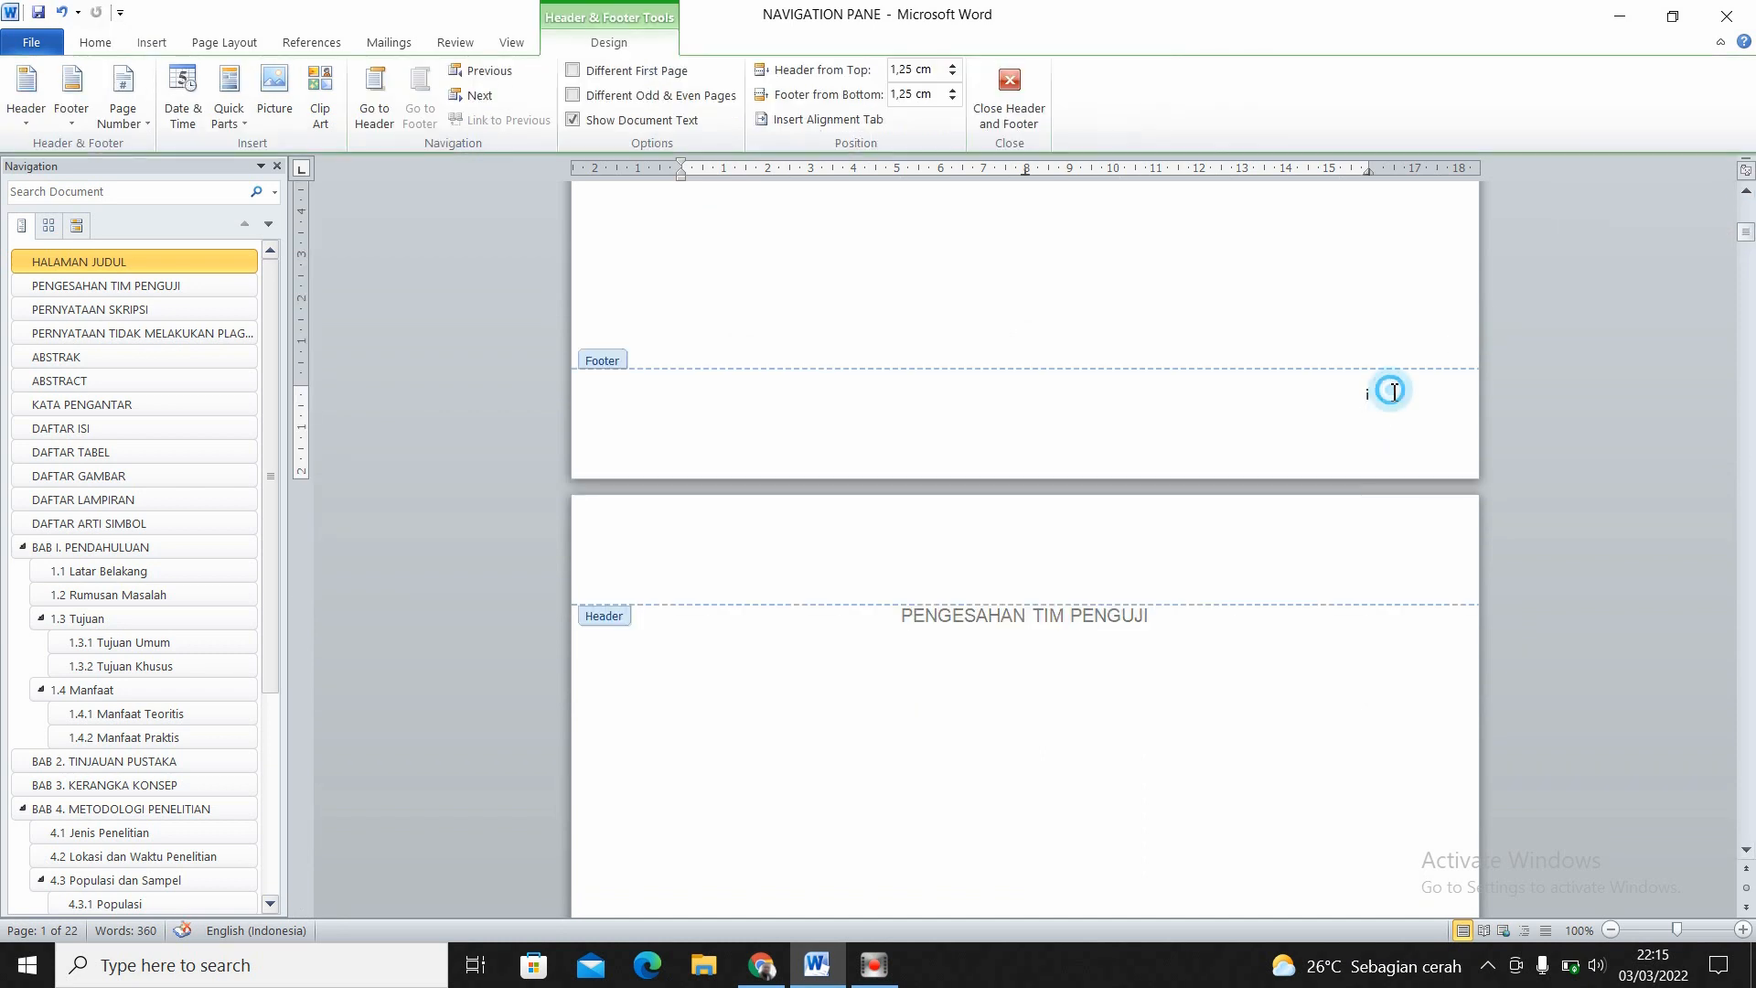
double_click(1341, 286)
- Go to DAFTAR ARTI SIMBOL and check its footer page number and that of BAB I. PENDAHULUAN at a larger magnification
left_click(136, 522)
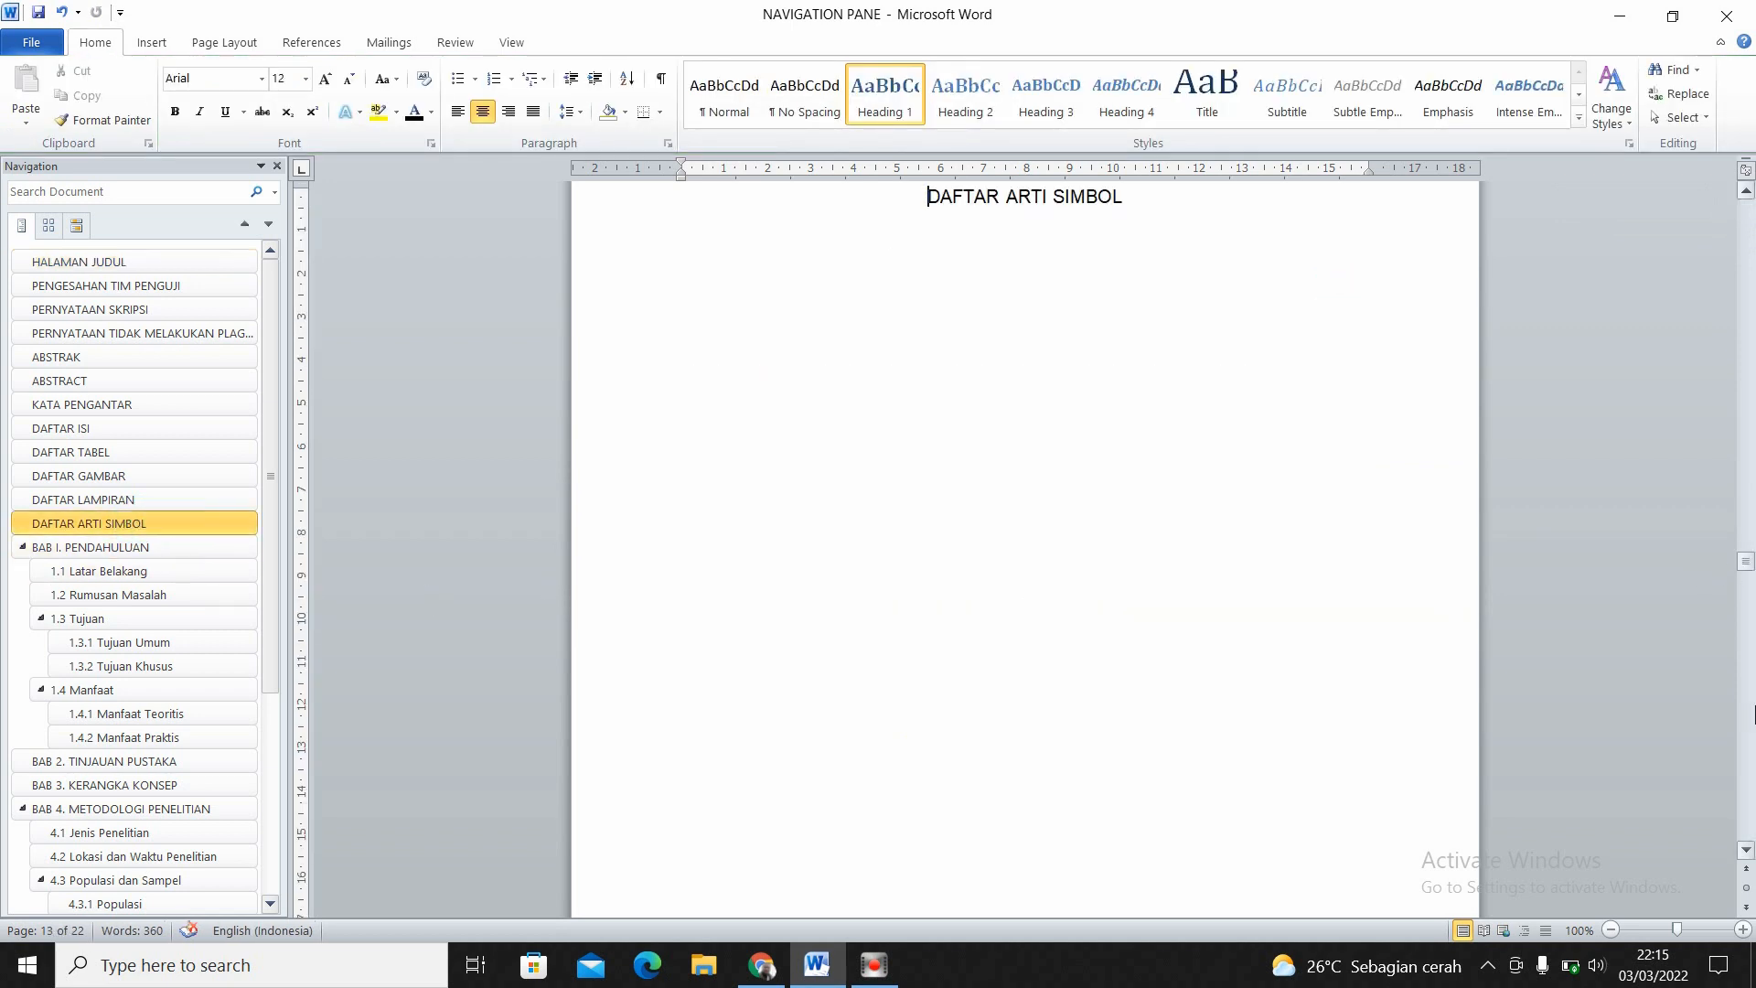
left_click(1743, 929)
left_click(1743, 929)
left_click(1743, 929)
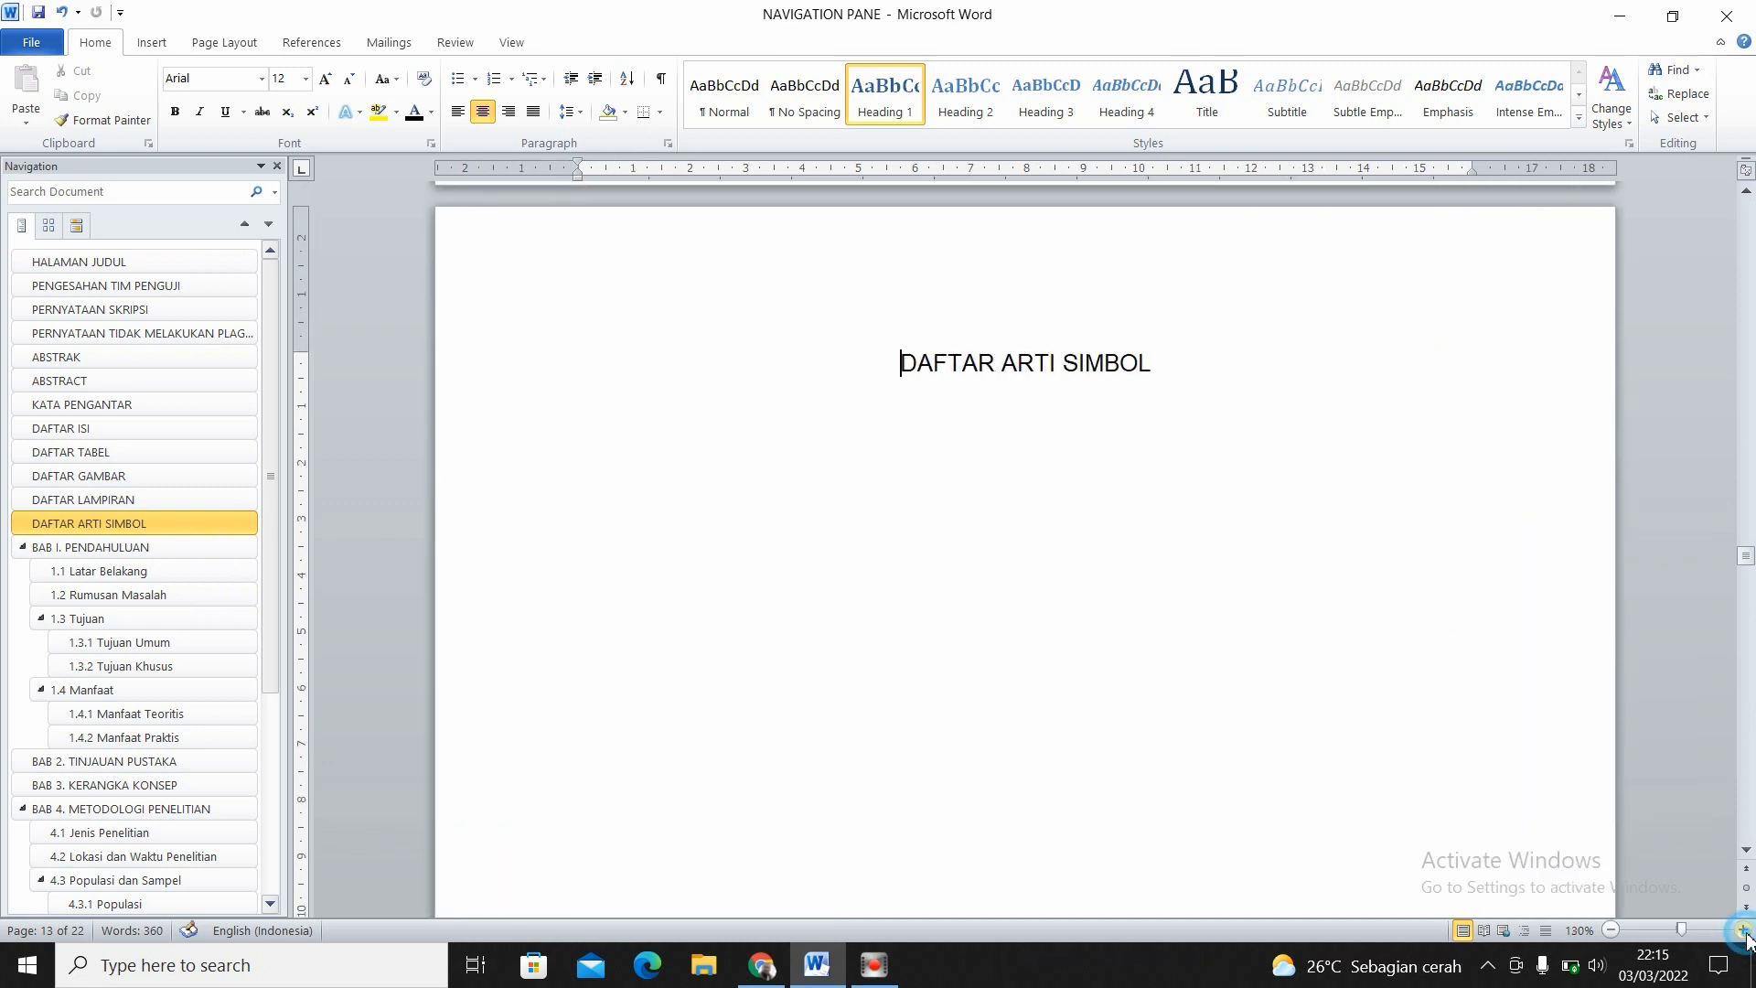
left_click_drag(1746, 562, 1748, 586)
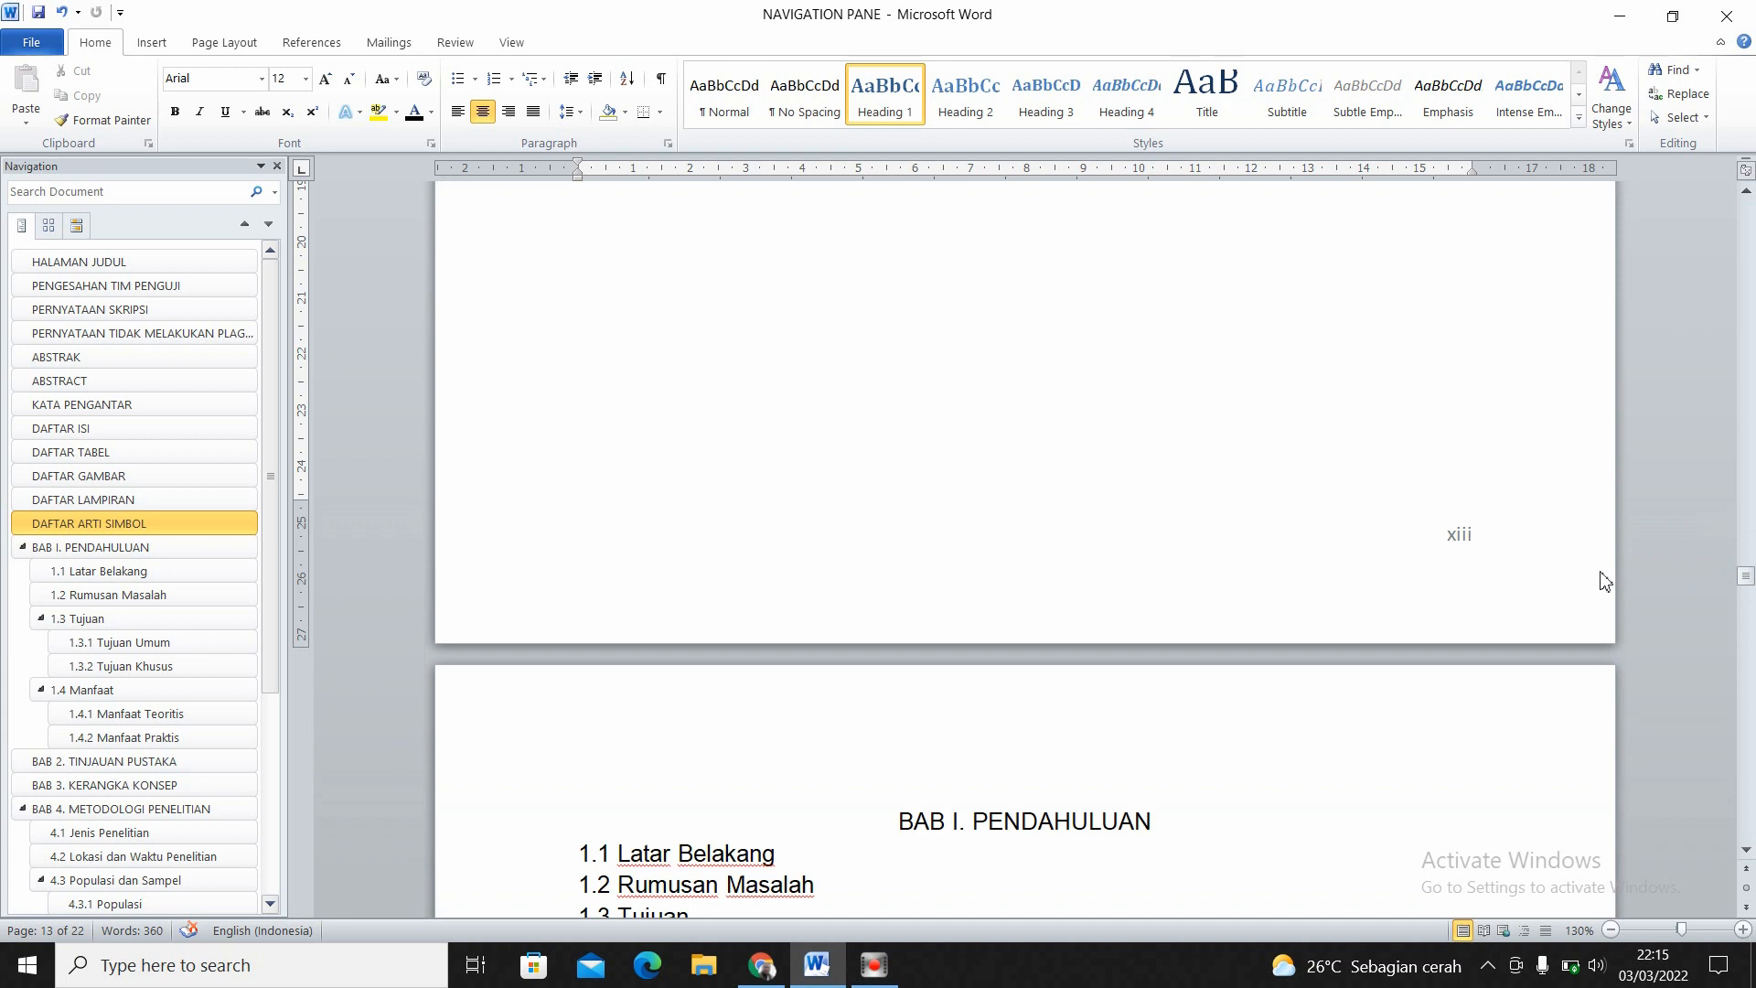
left_click_drag(1746, 578, 1749, 603)
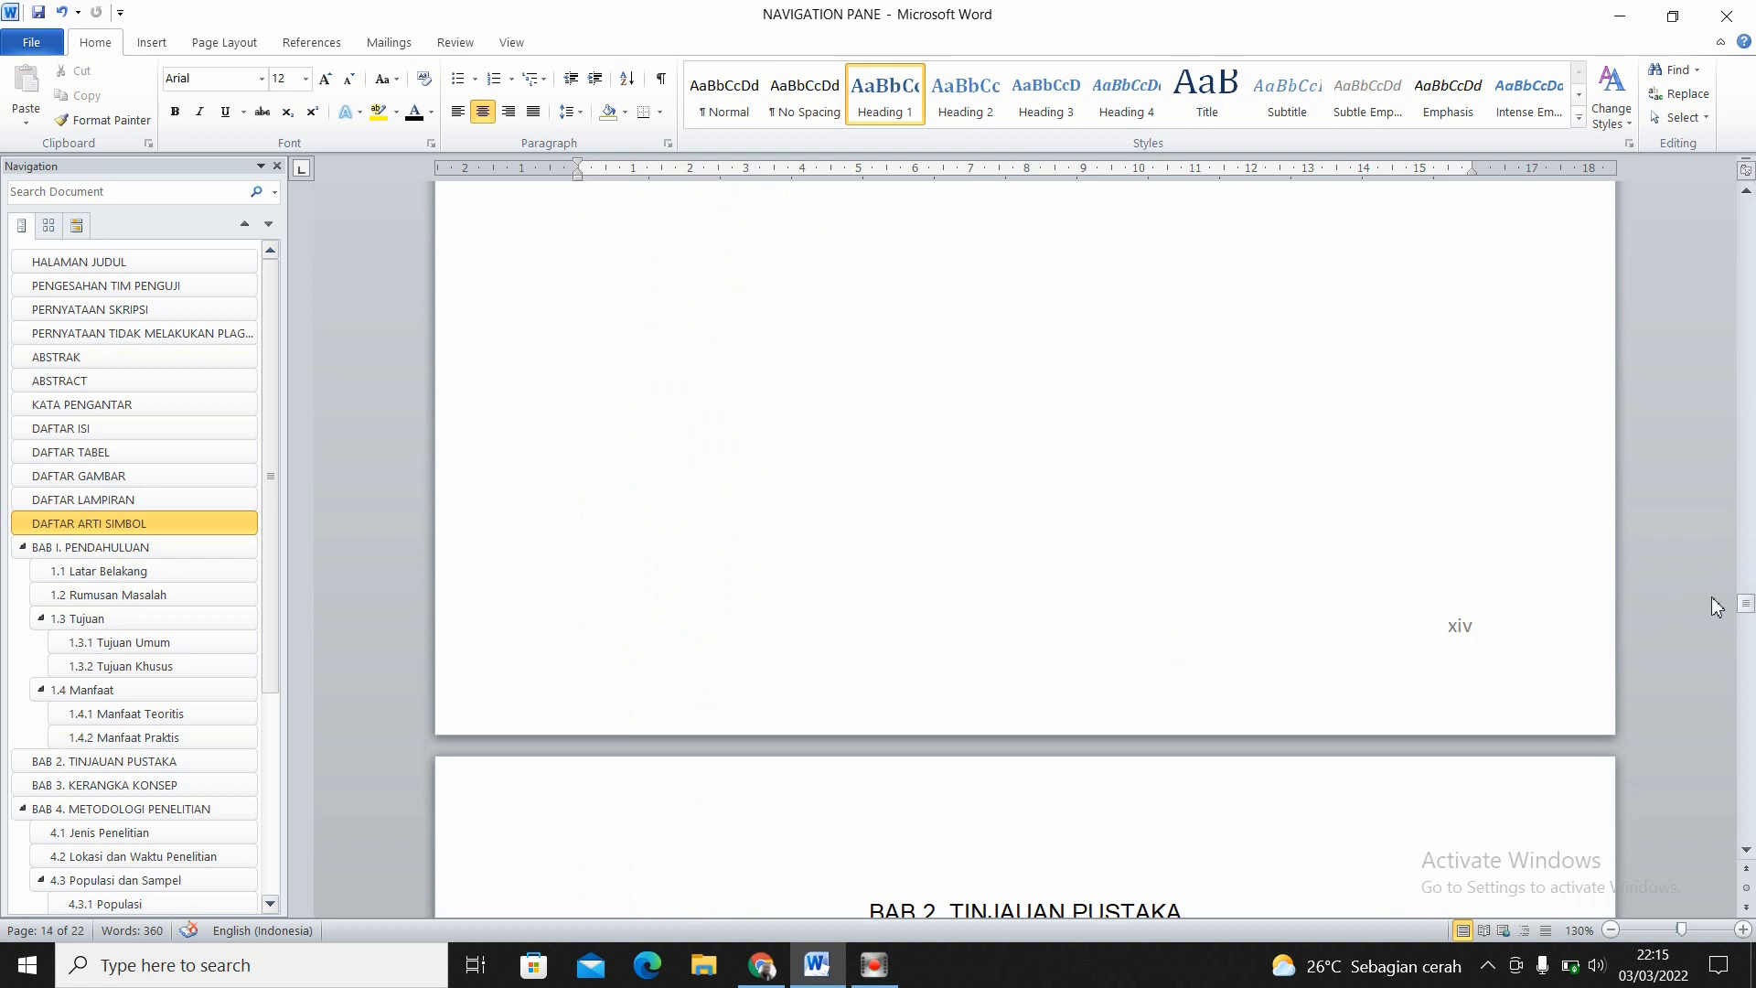
- Start a new section before the BAB I. PENDAHULUAN heading by applying the page setup to This point forward
left_click_drag(1751, 611, 1749, 592)
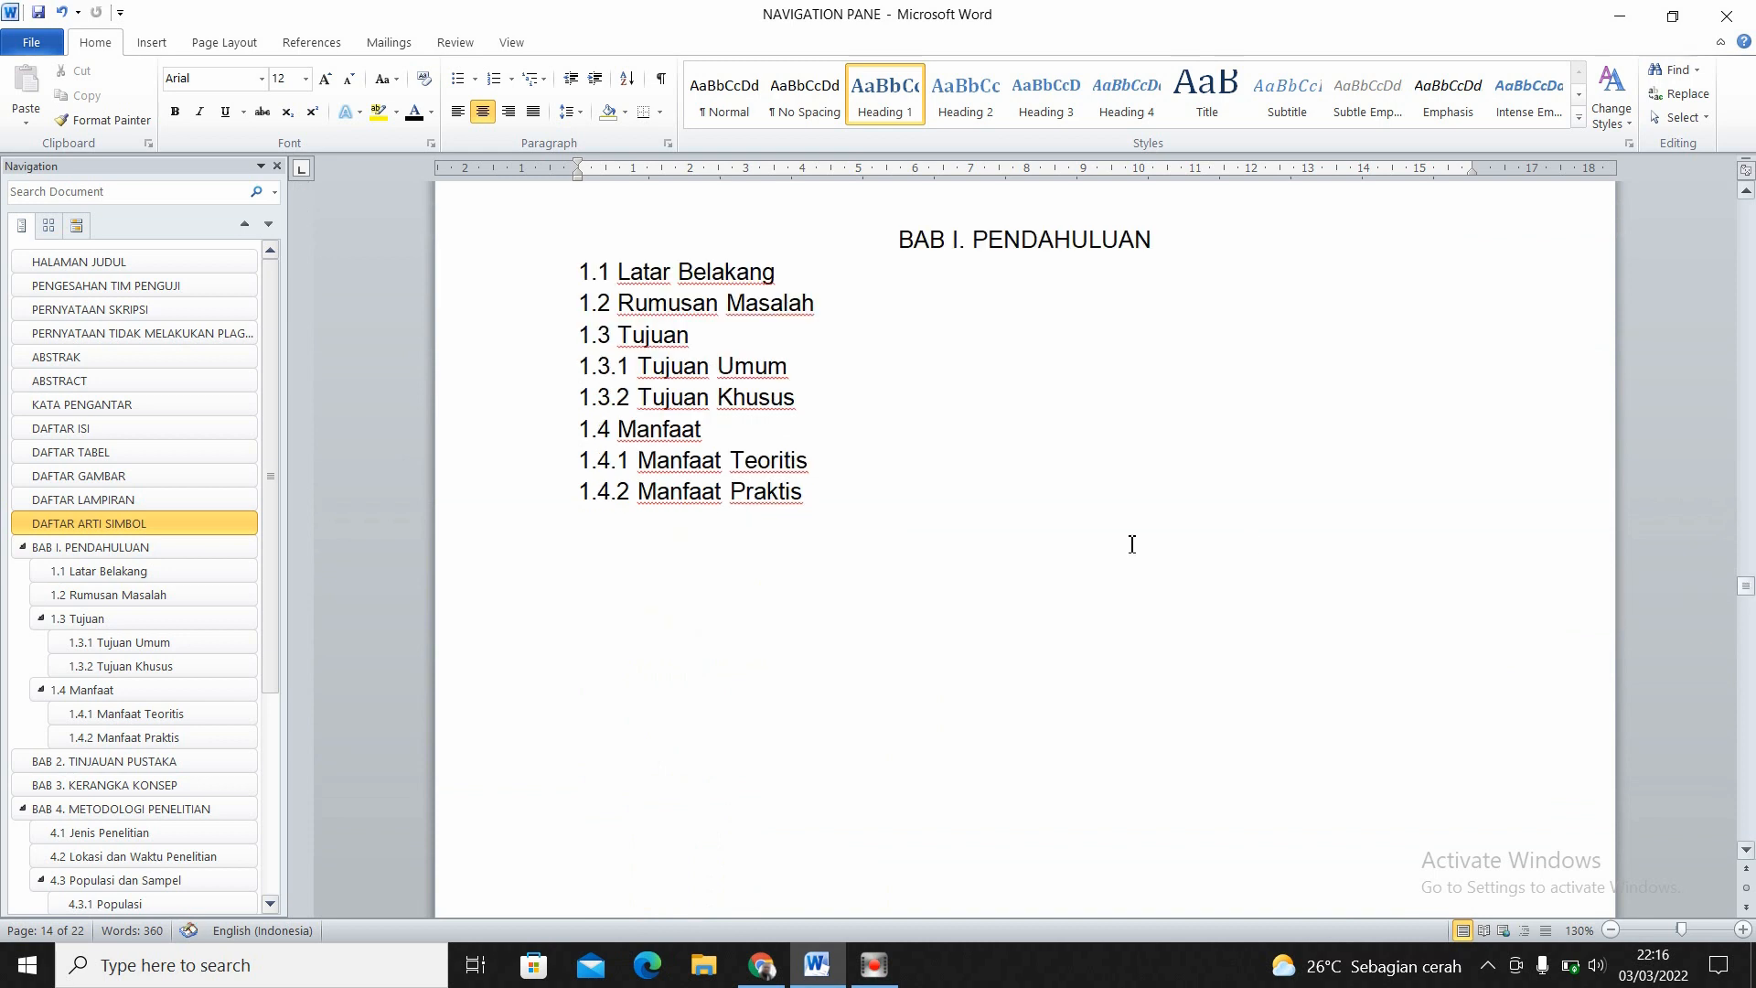
left_click(904, 239)
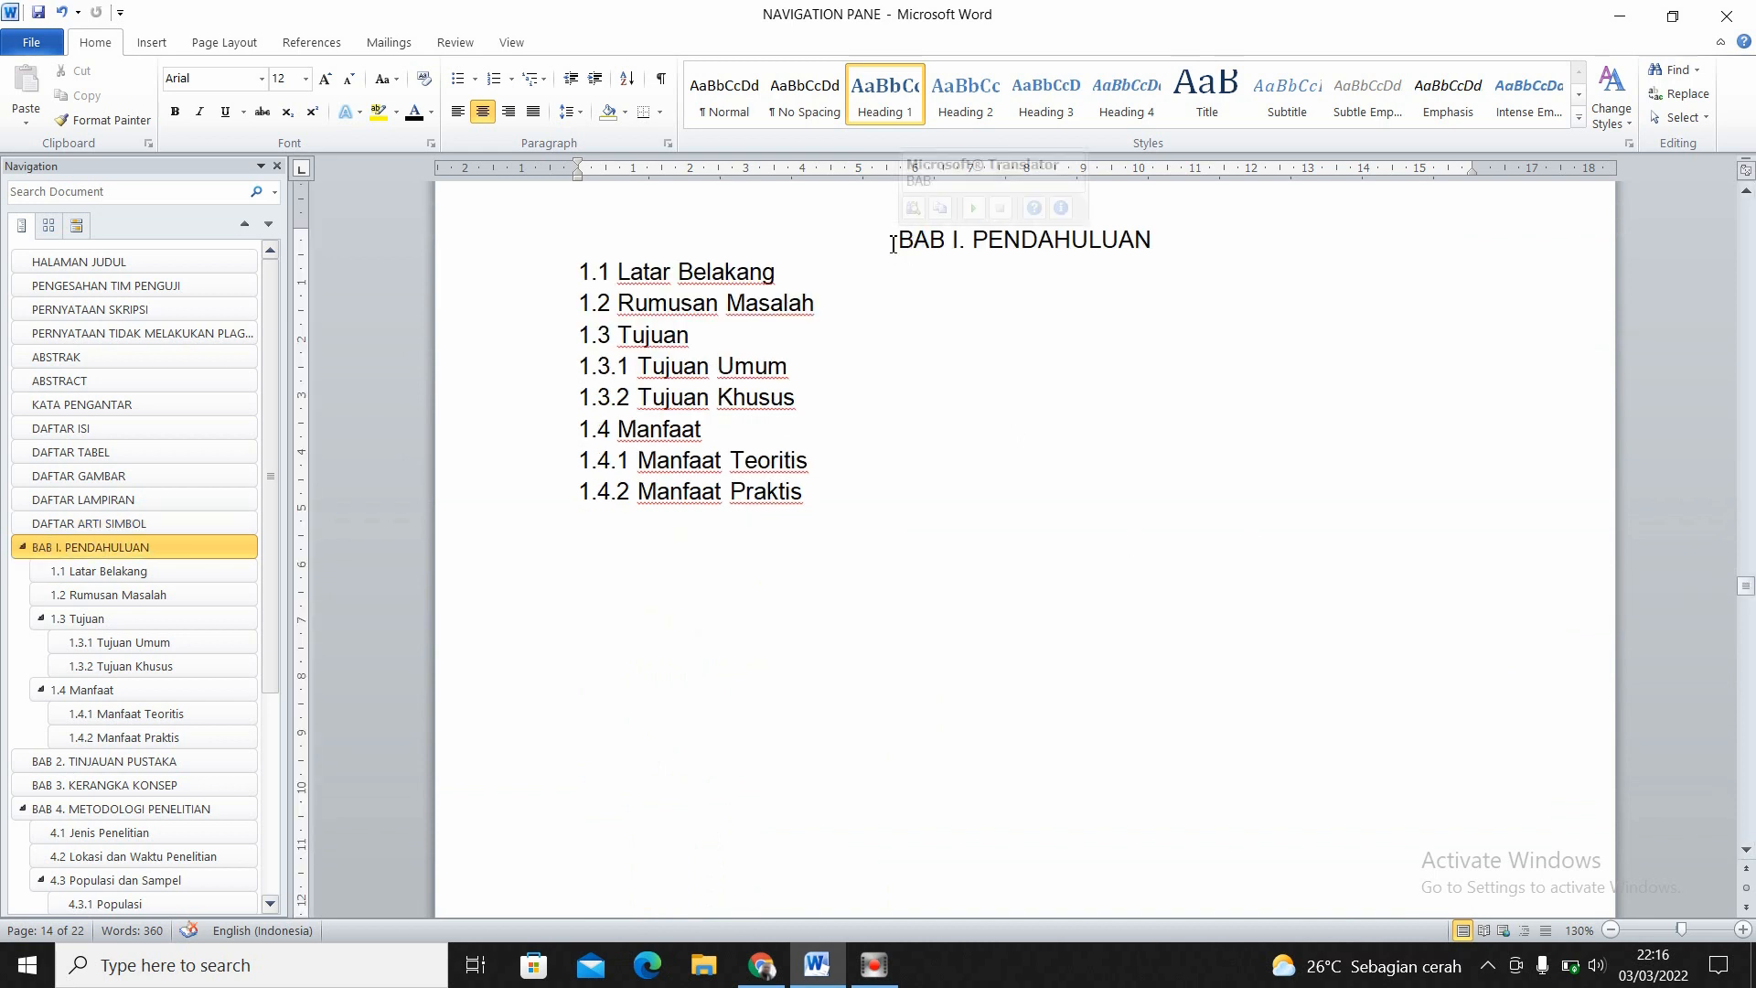
left_click(896, 240)
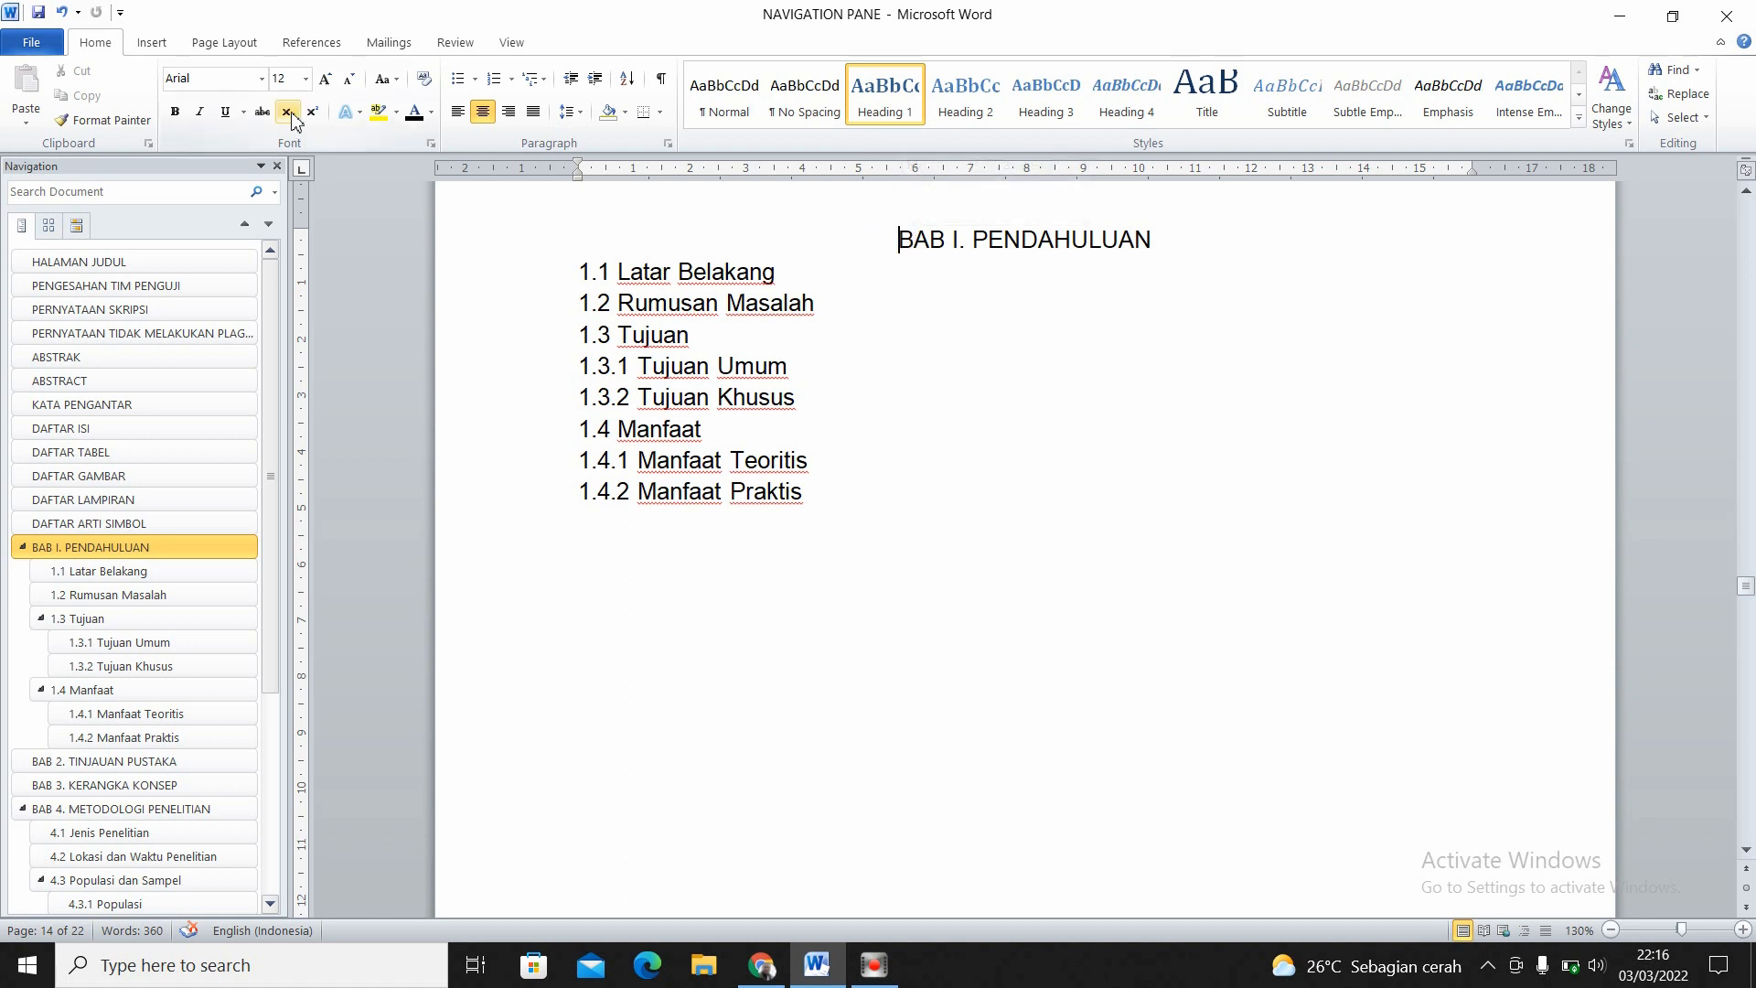
left_click(309, 48)
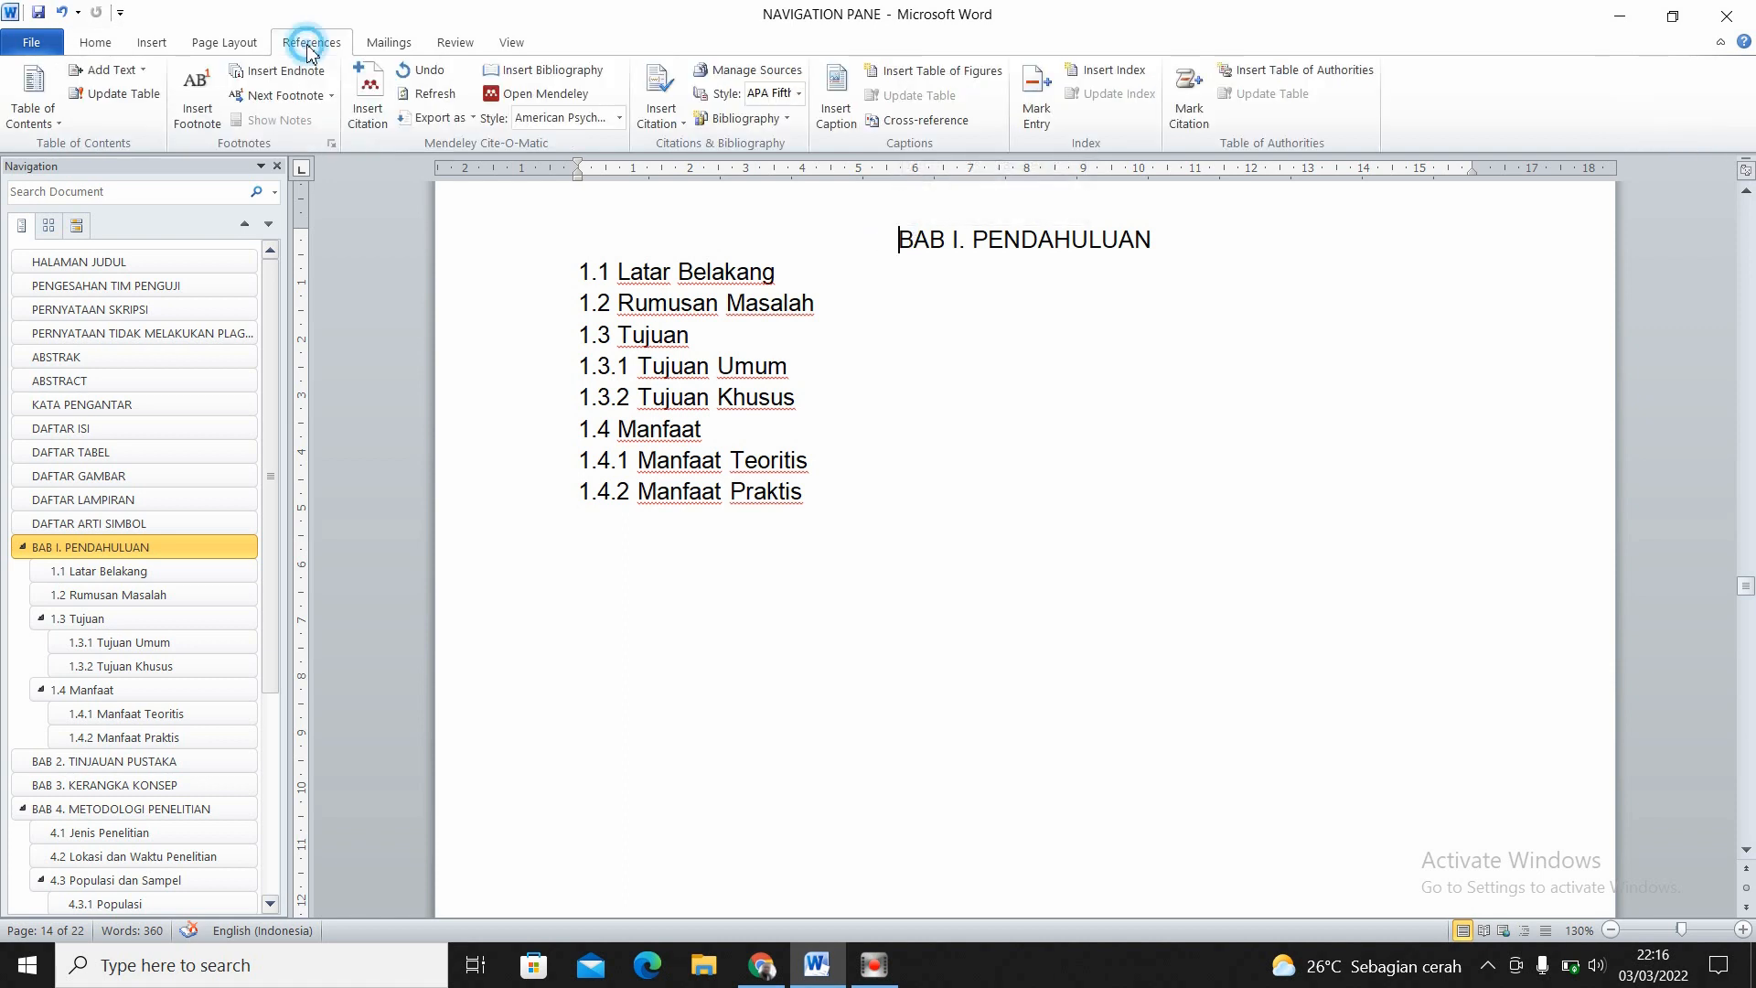
left_click(161, 47)
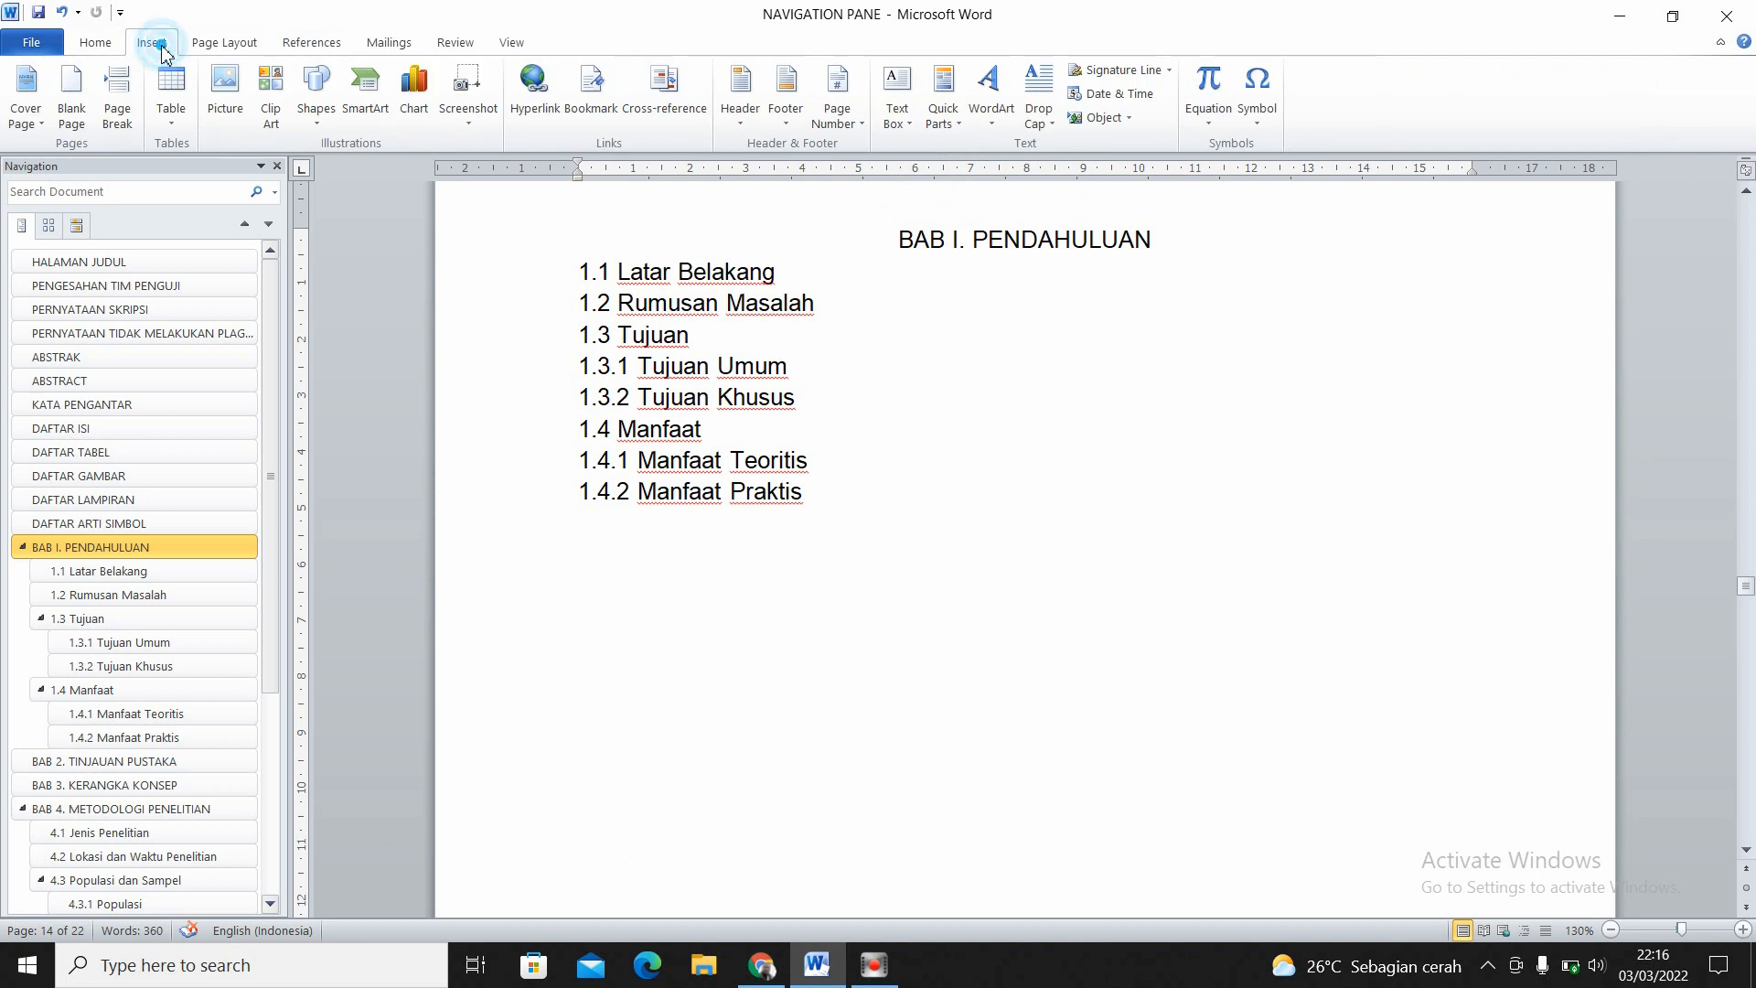
left_click(219, 50)
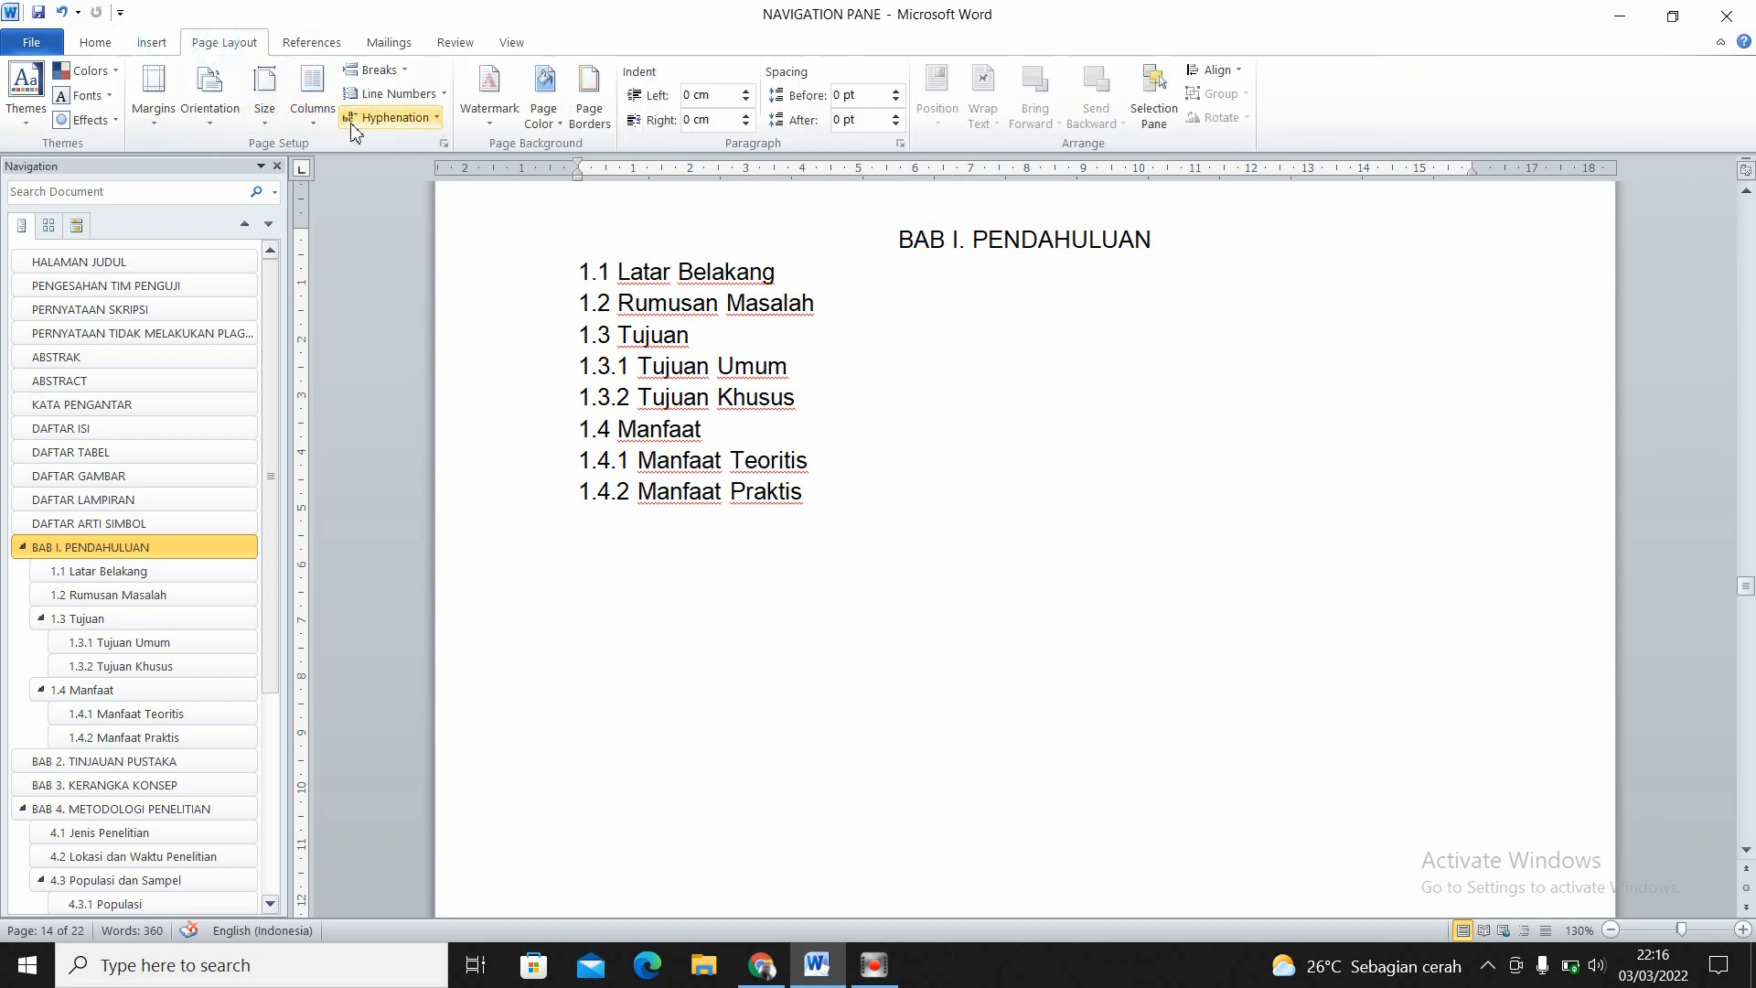
left_click(445, 143)
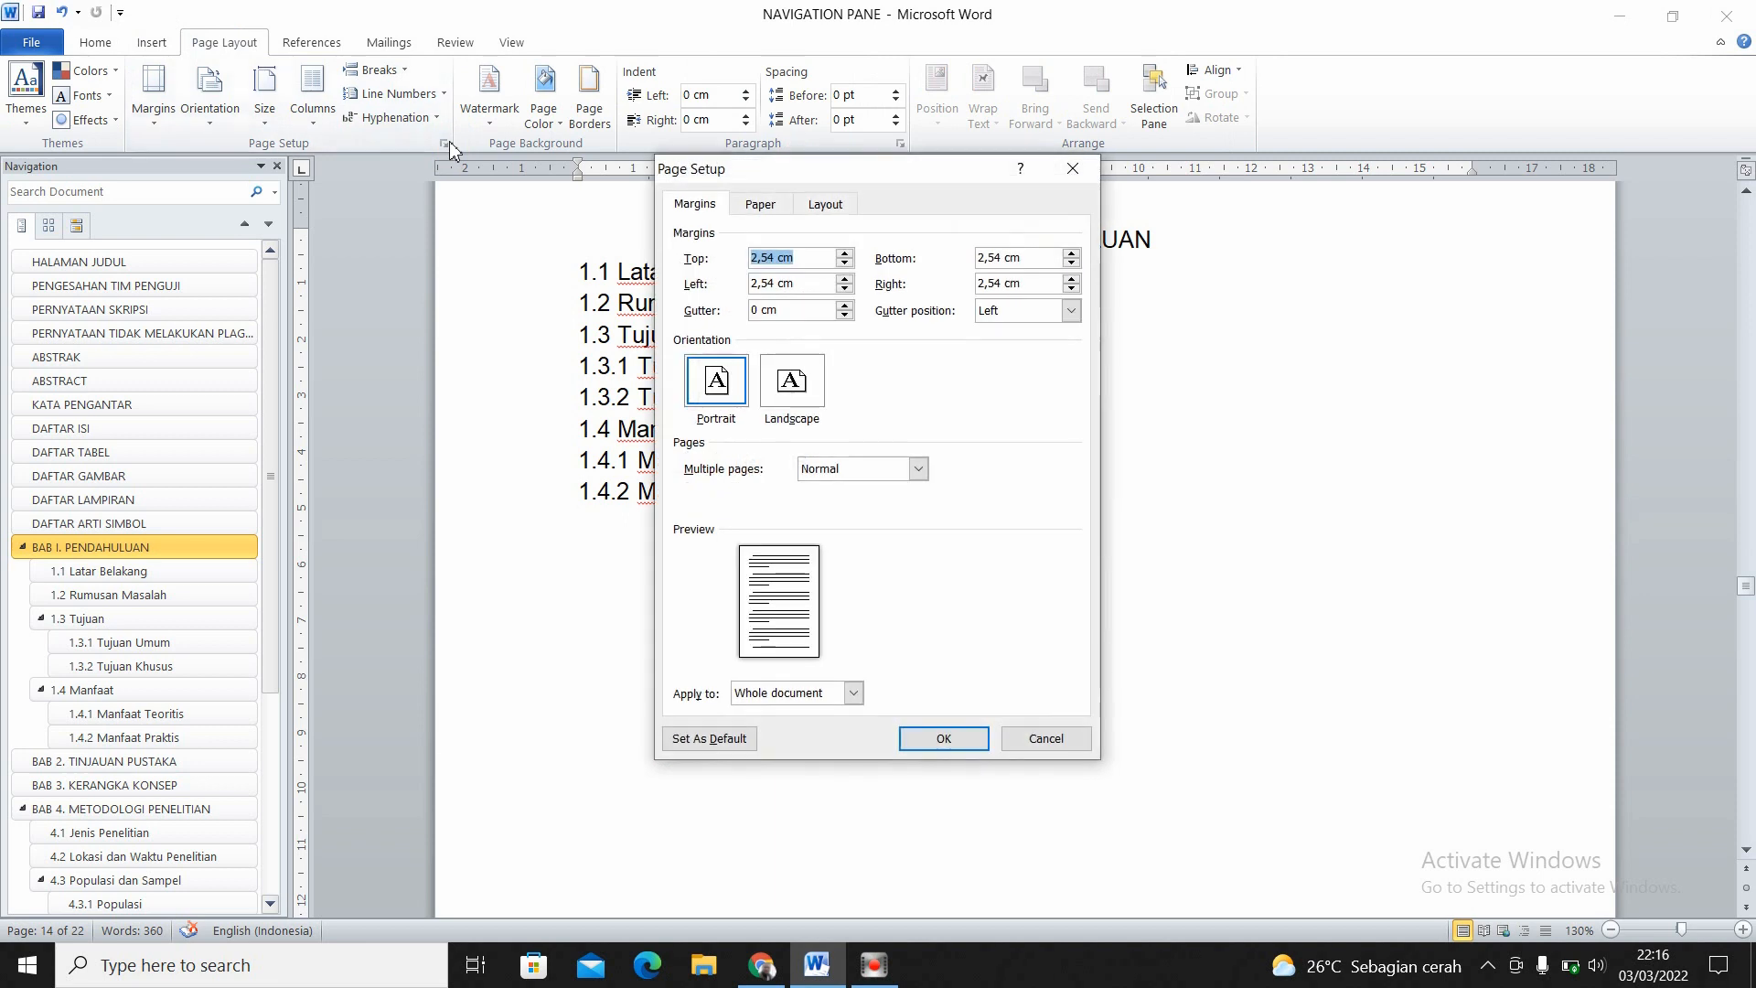
left_click(1073, 168)
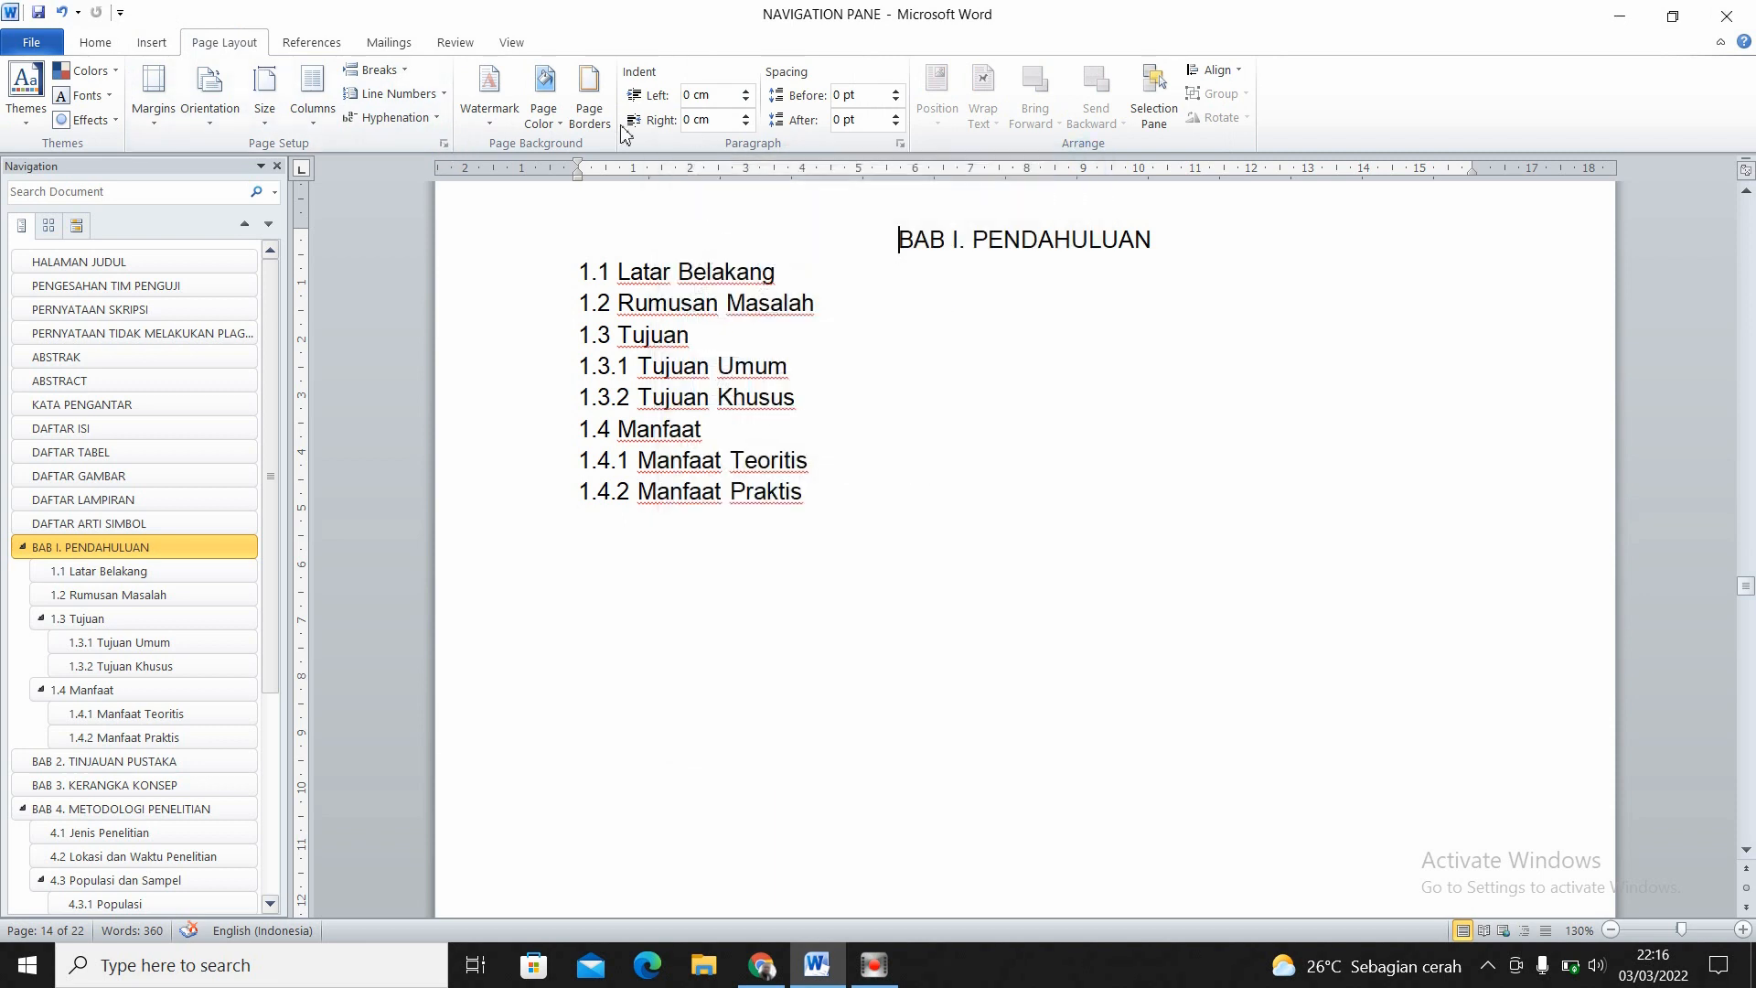
left_click(444, 143)
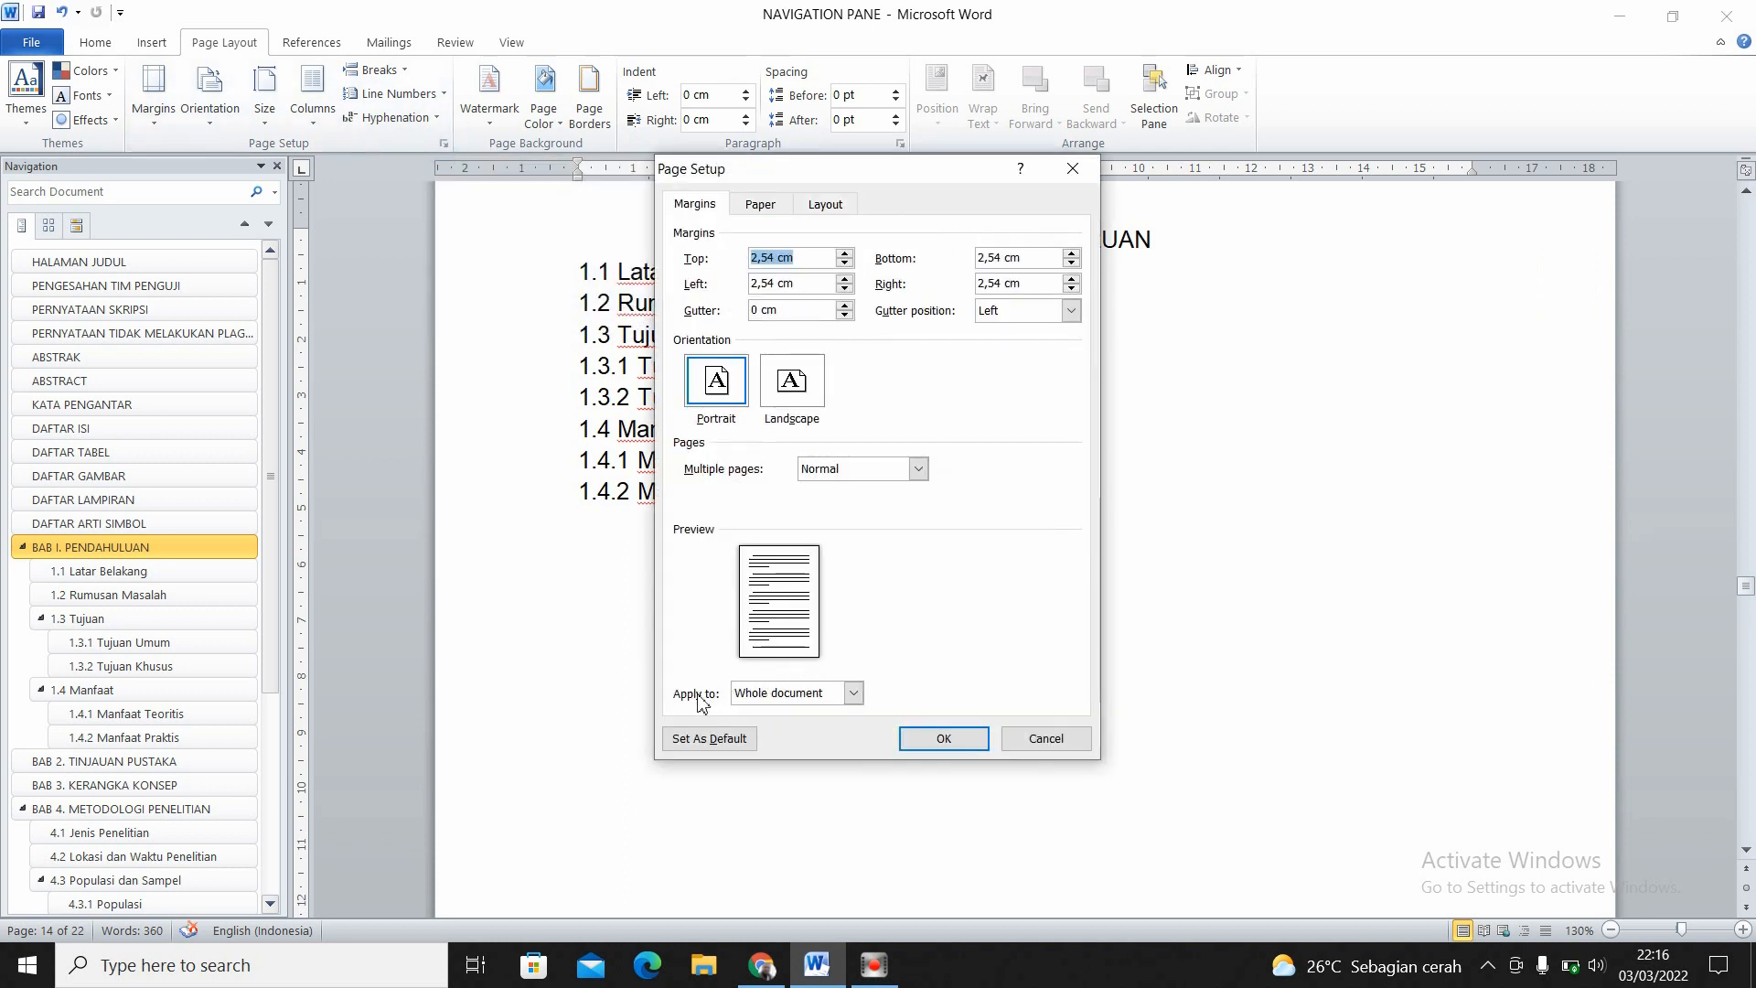
left_click(852, 692)
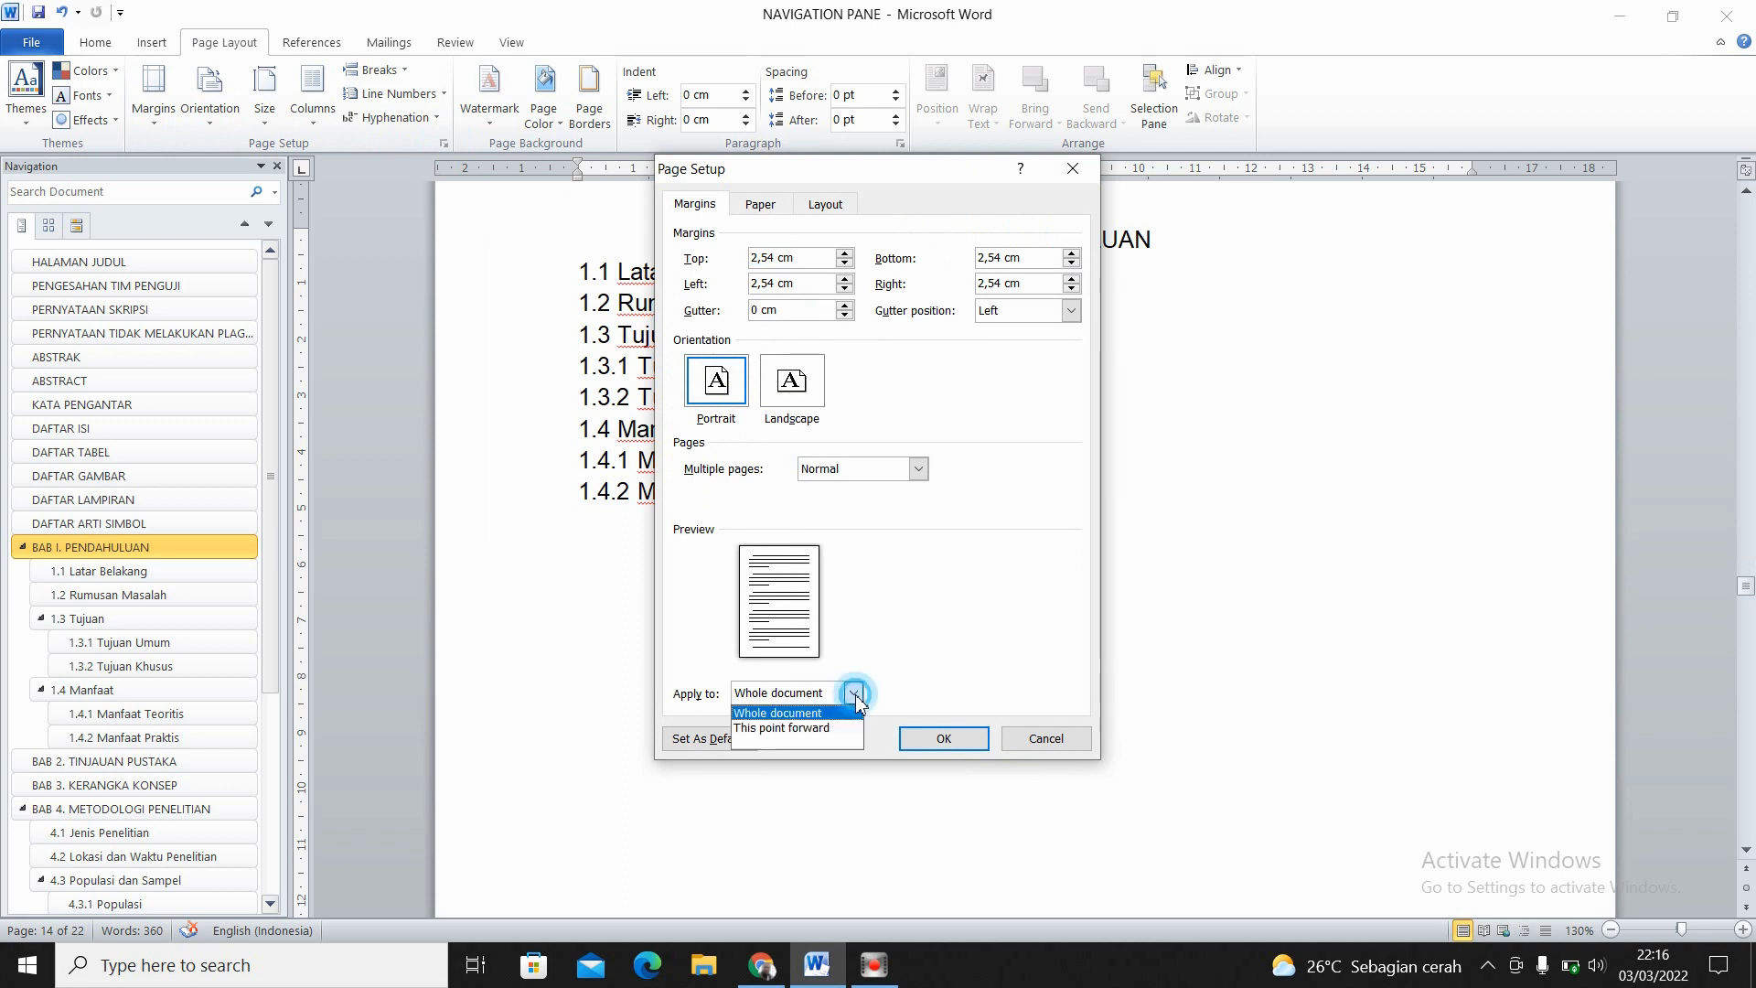
left_click(798, 728)
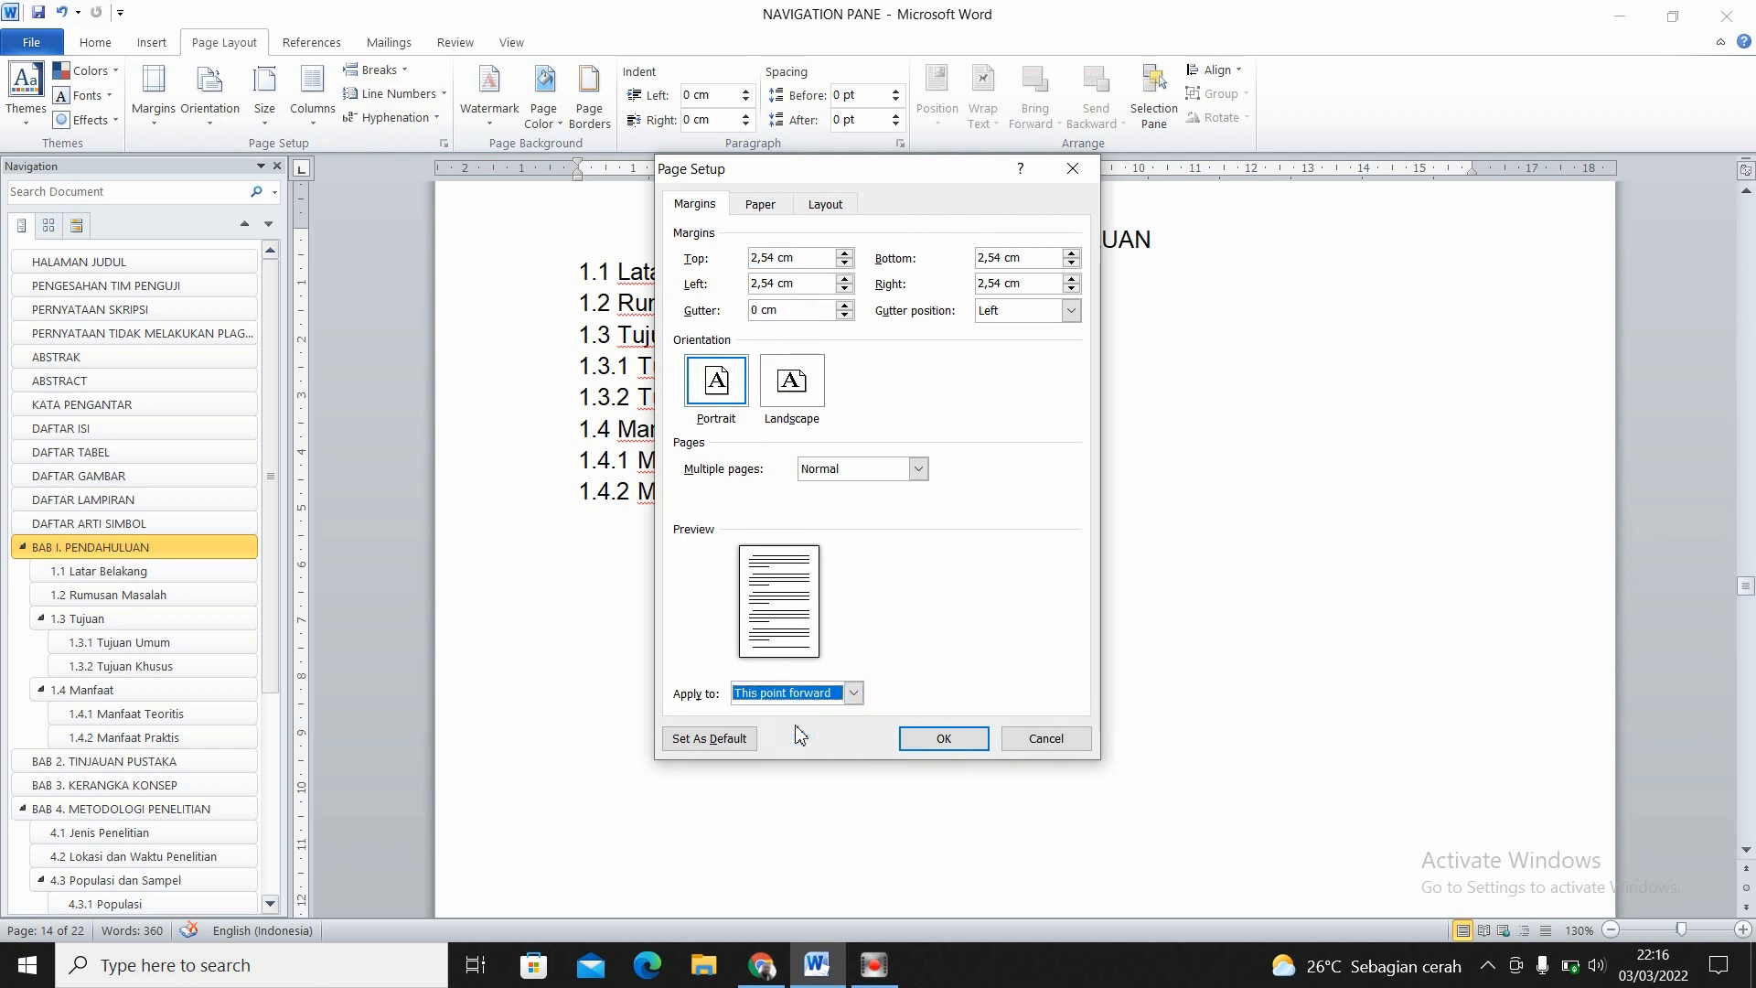
left_click(926, 741)
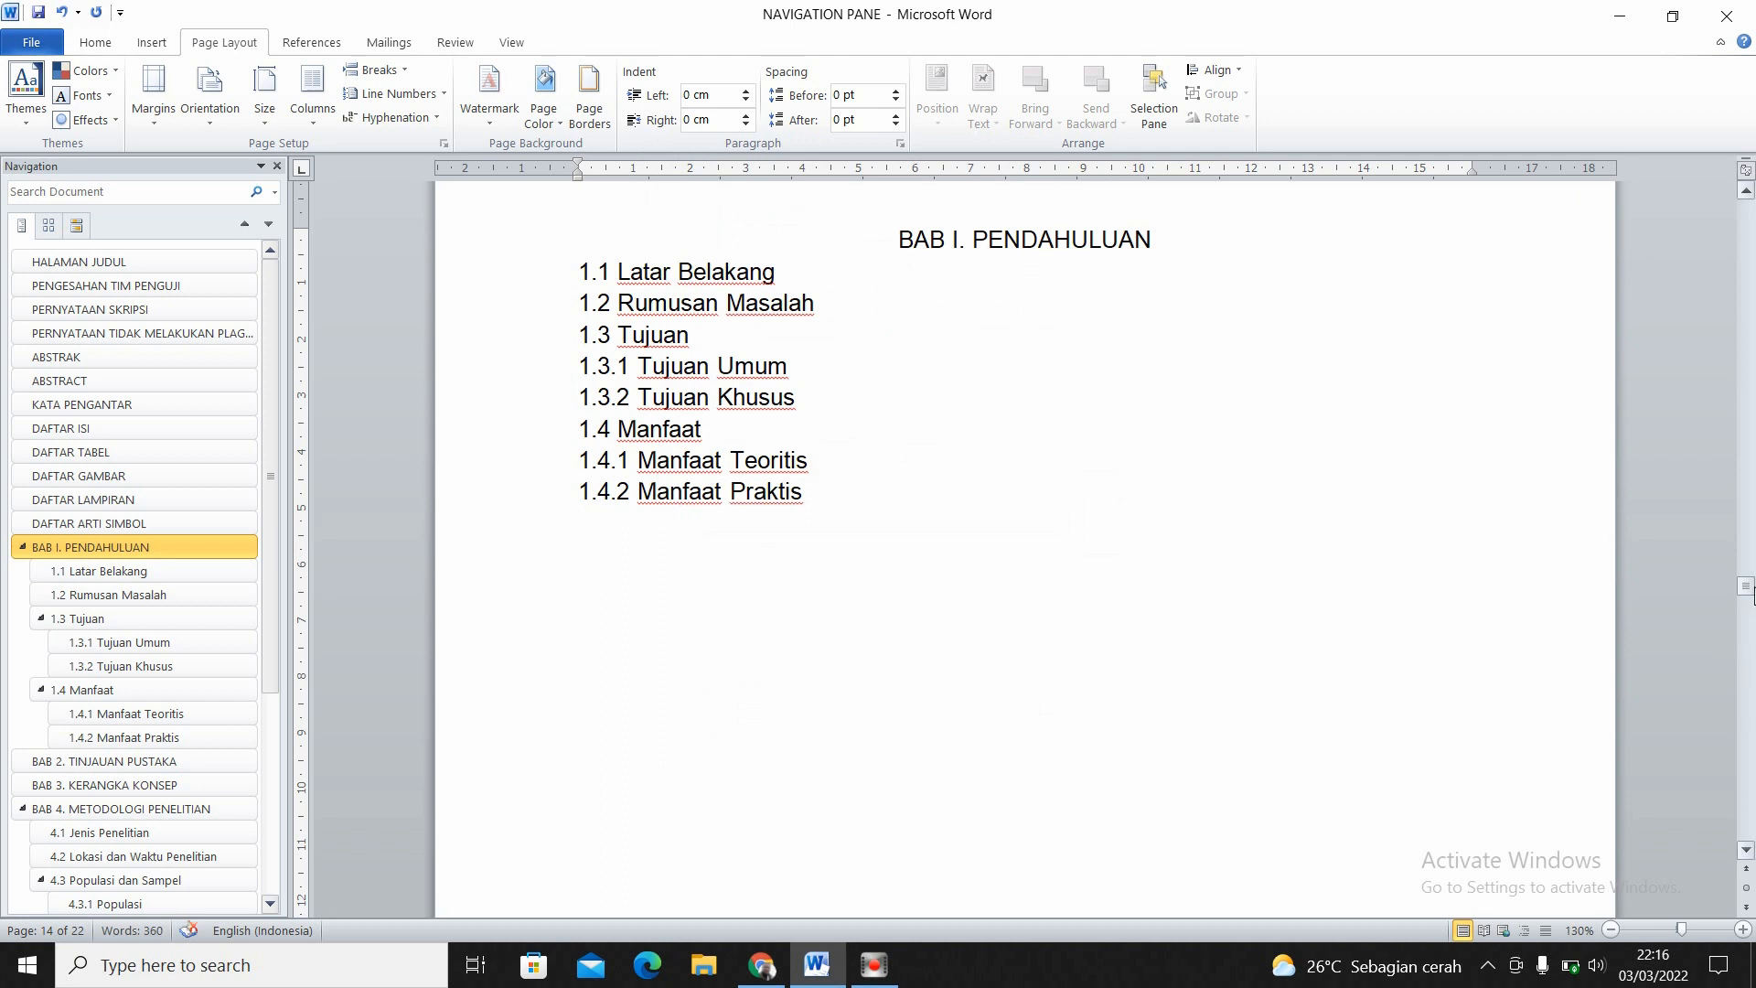
- Return to BAB I. PENDAHULUAN and check the page number in the footer of its new section
left_click_drag(1747, 590, 1749, 508)
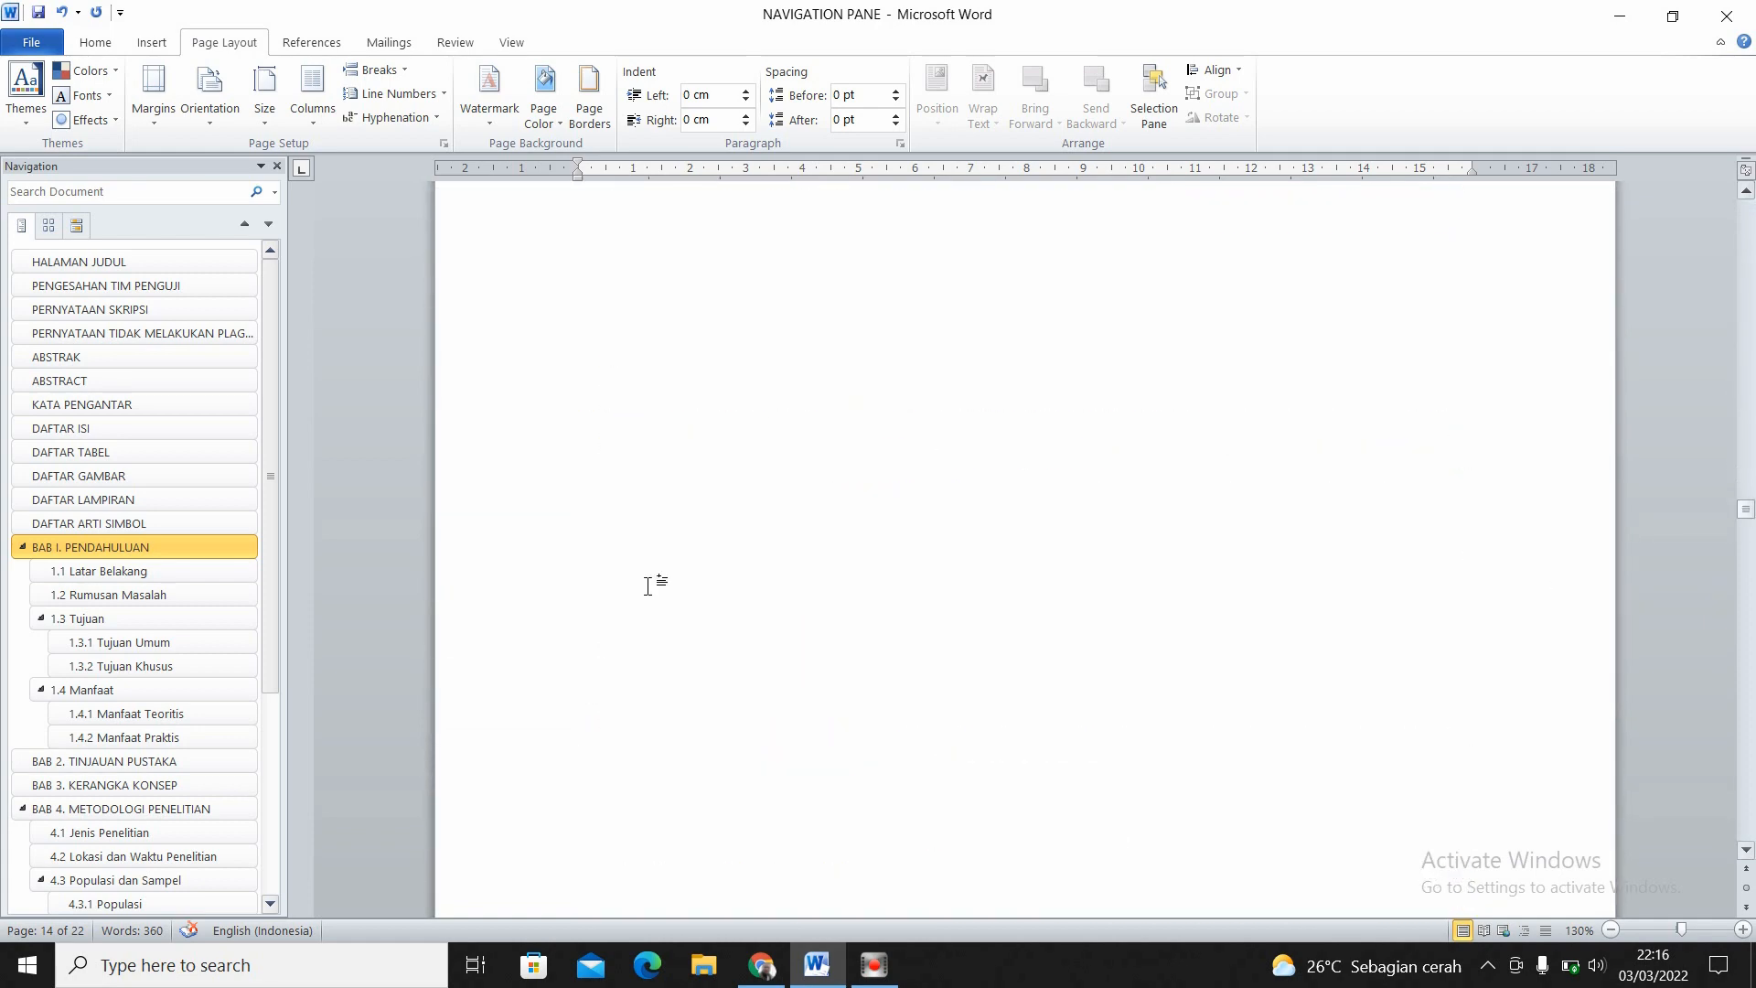
left_click(215, 546)
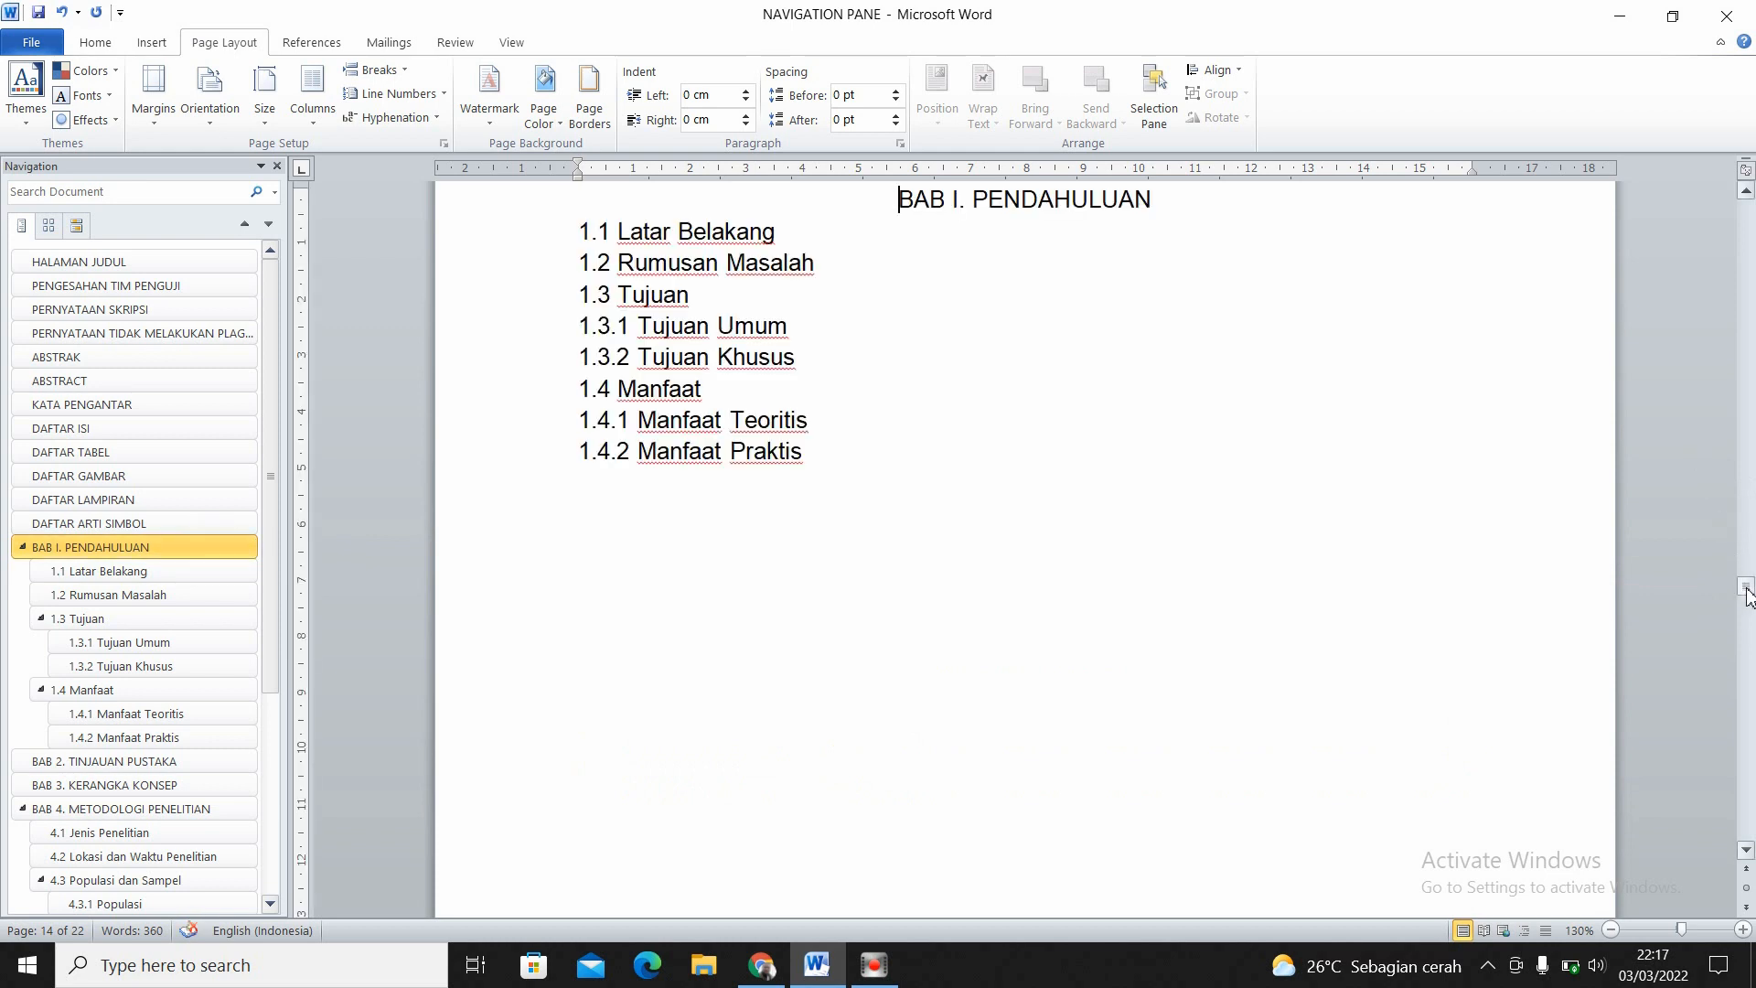
left_click_drag(1747, 586, 1751, 614)
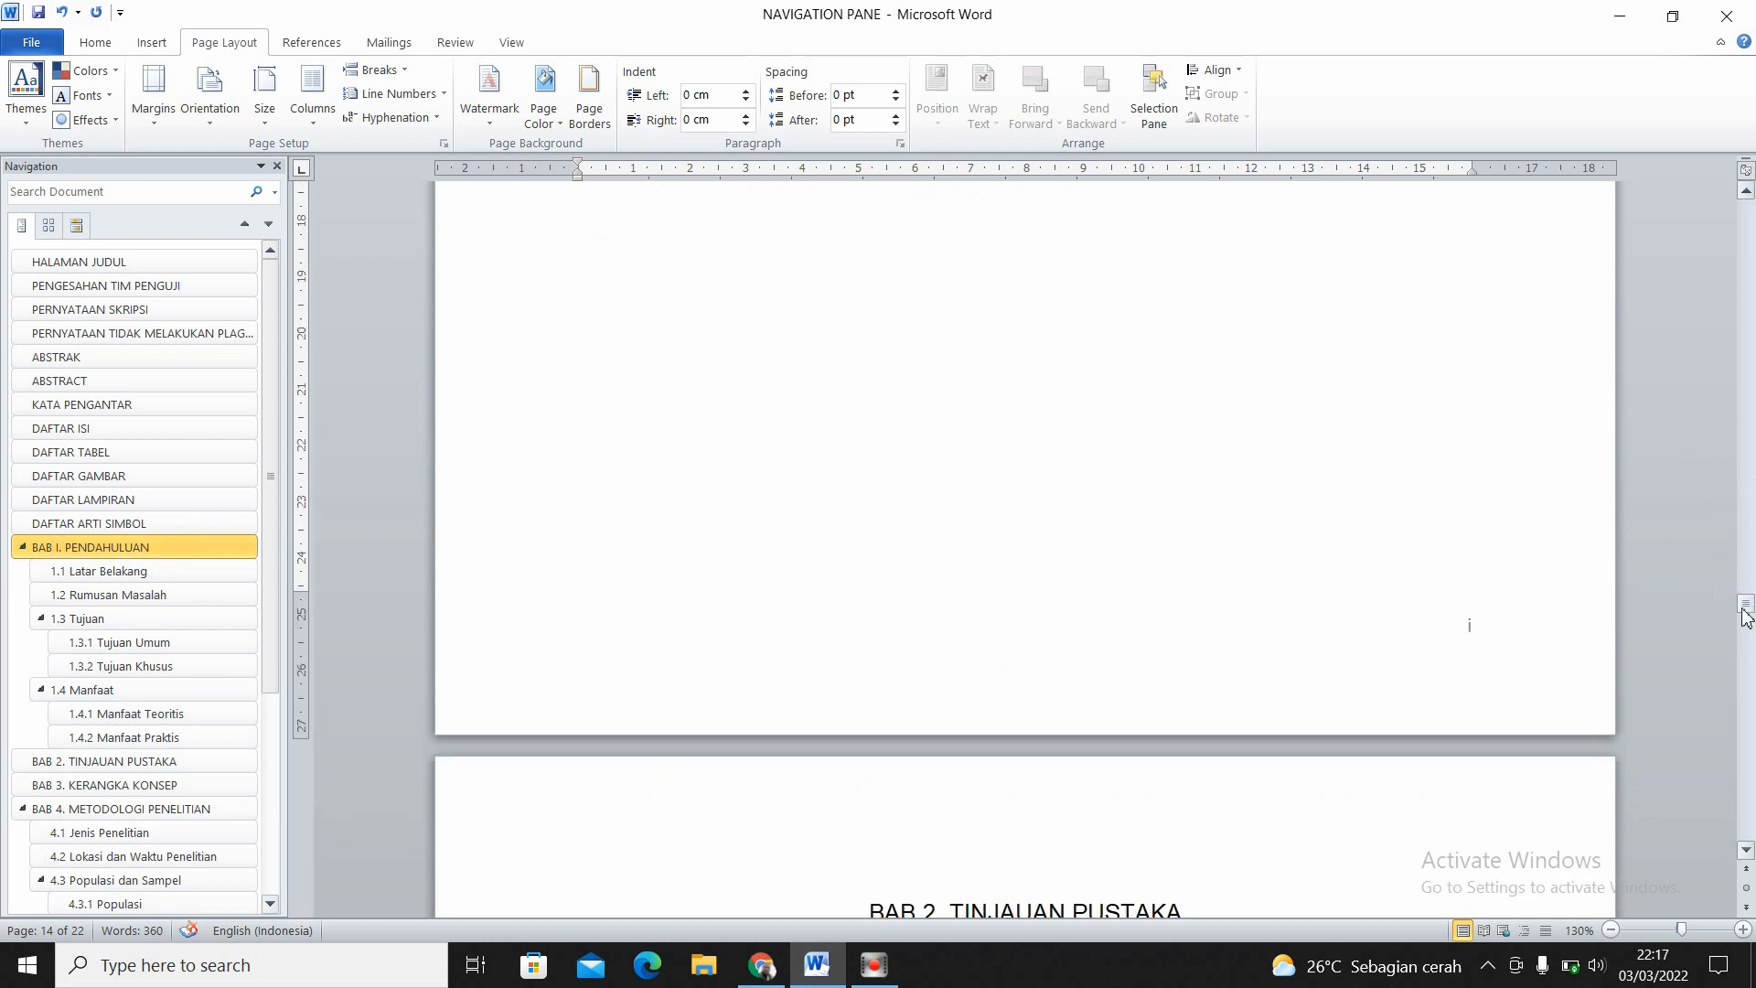
- Change the page number format in the Section 2 footer at BAB I. PENDAHULUAN to 1, 2, 3, … and return to the body text
double_click(1427, 653)
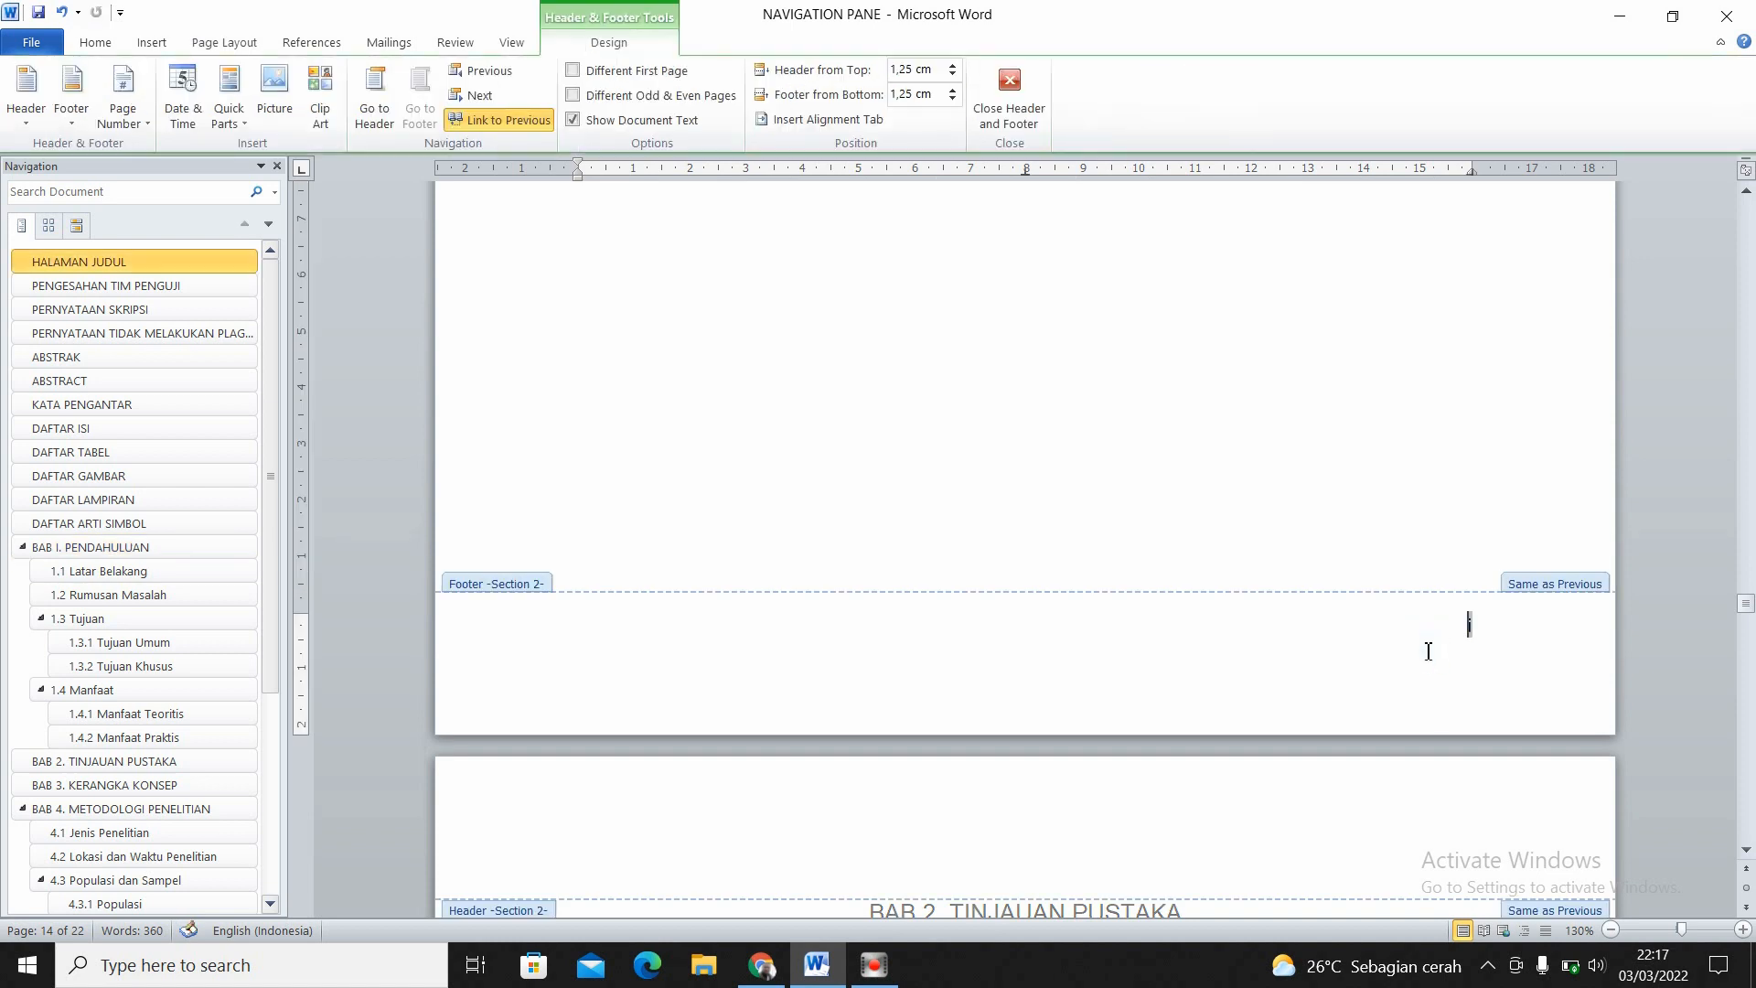
double_click(1472, 623)
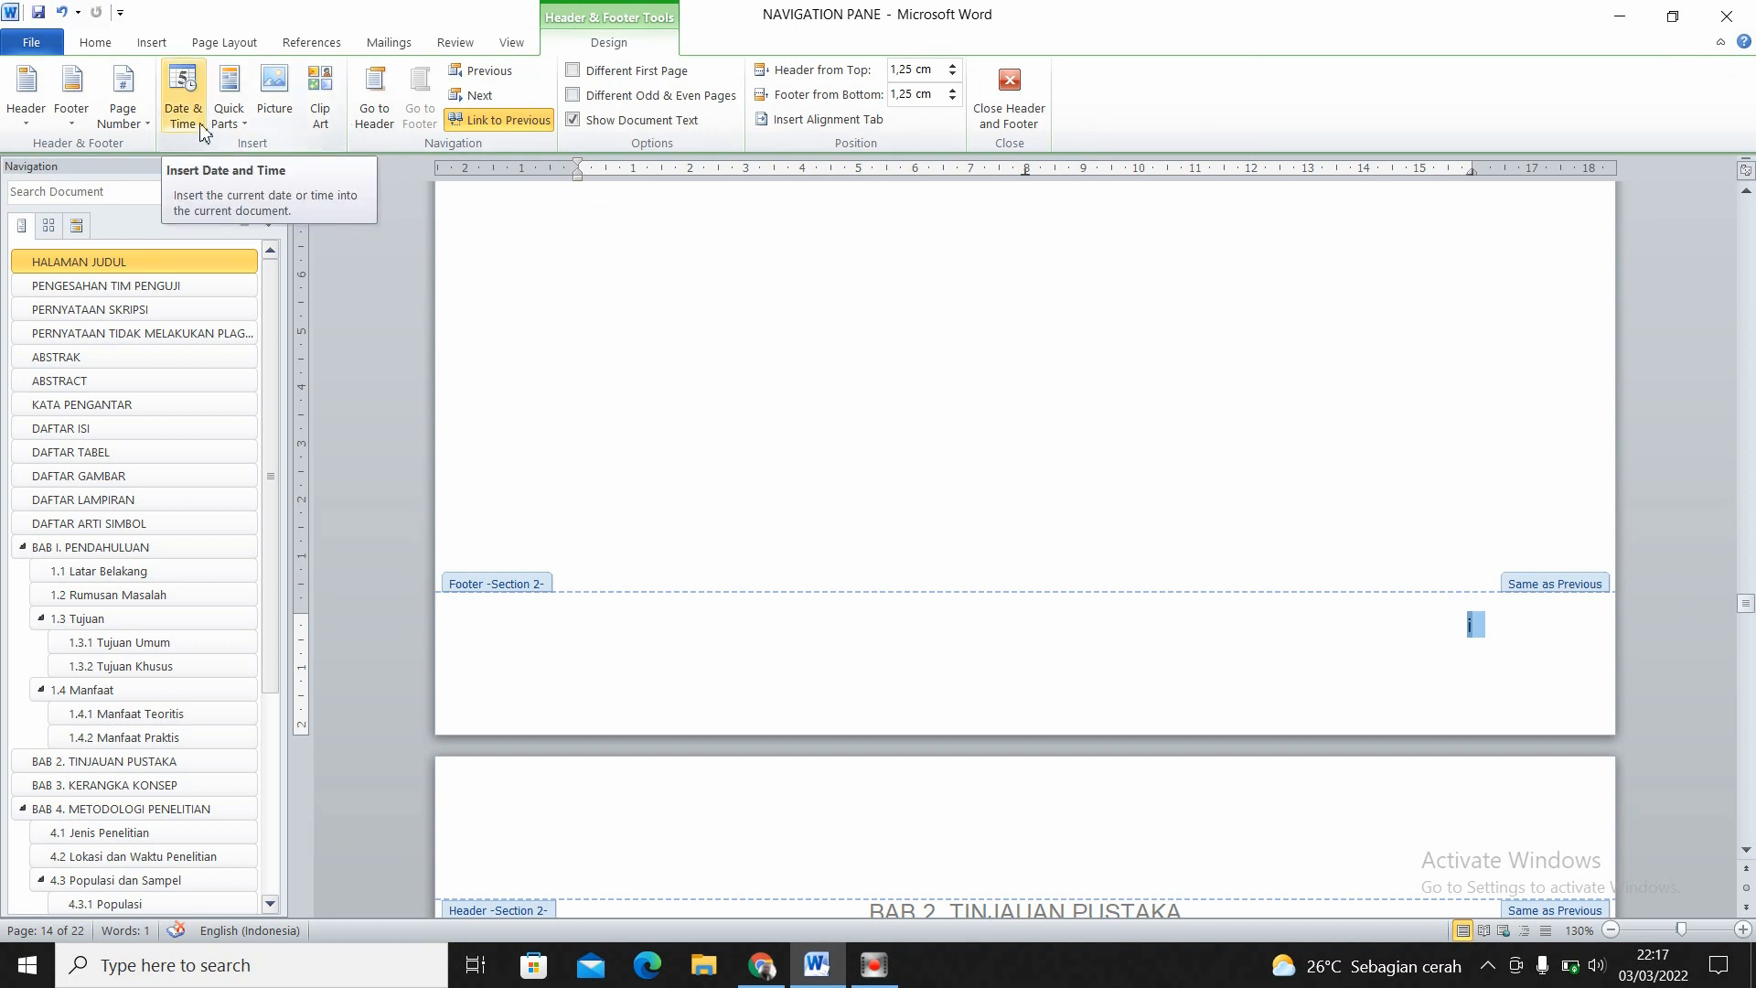
left_click(129, 105)
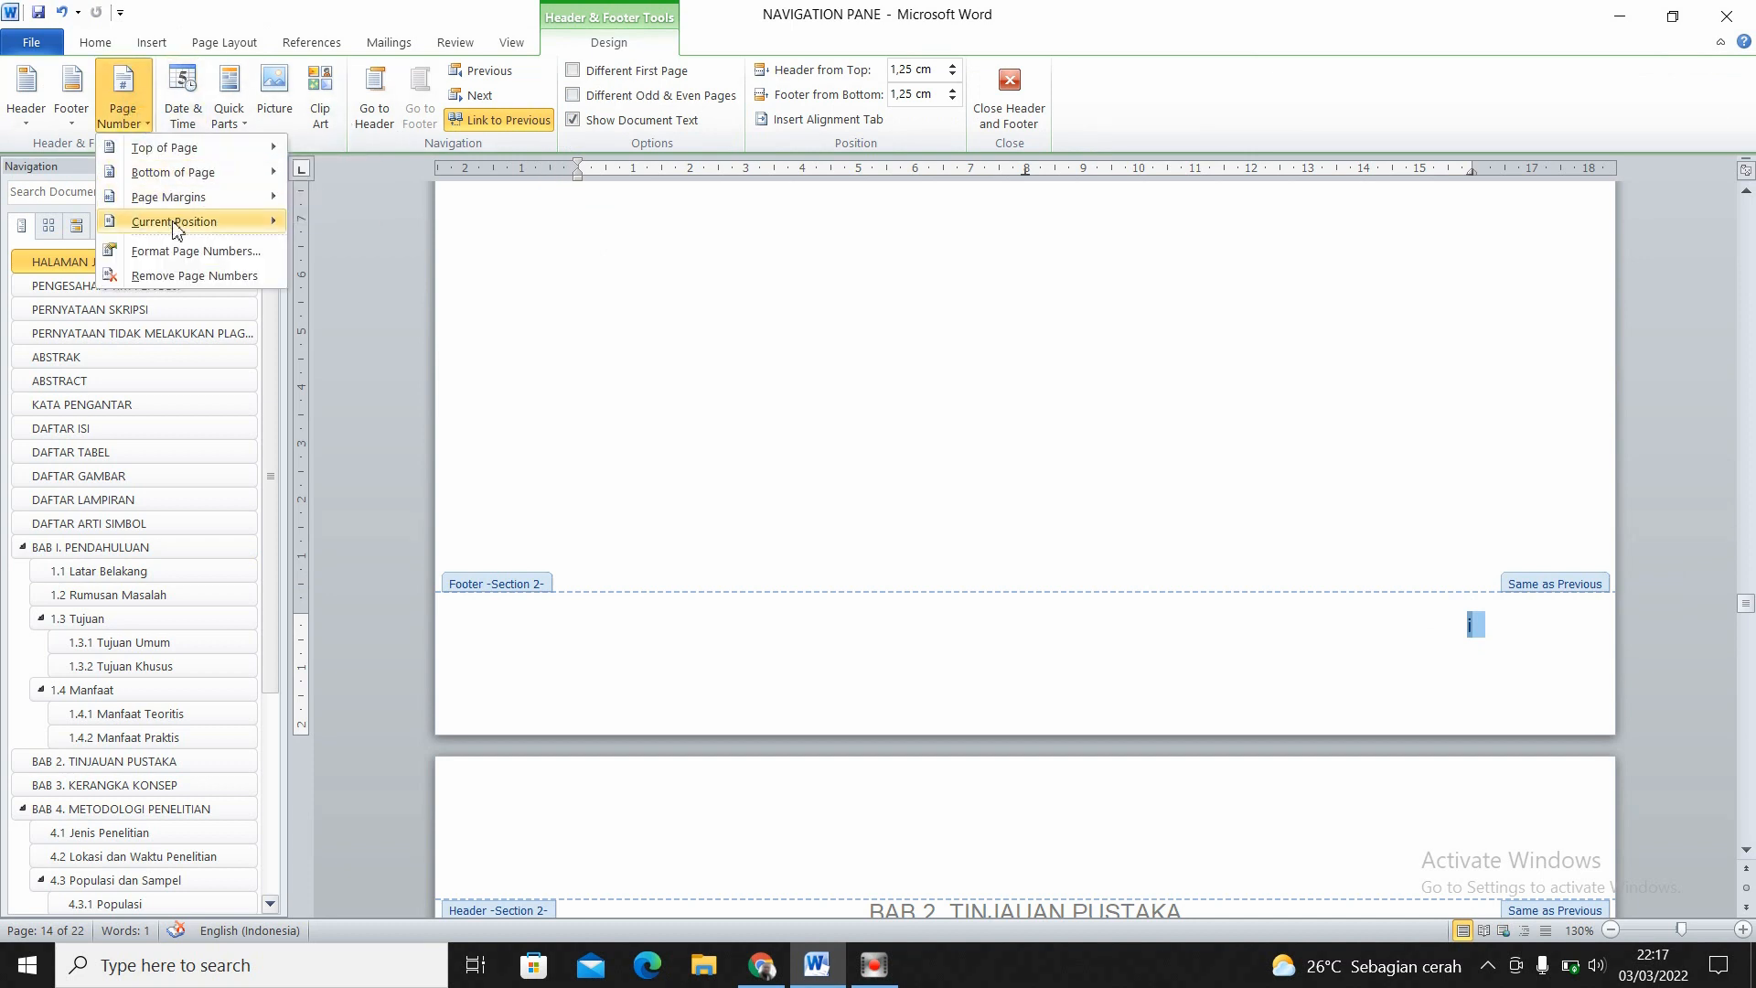
left_click(187, 252)
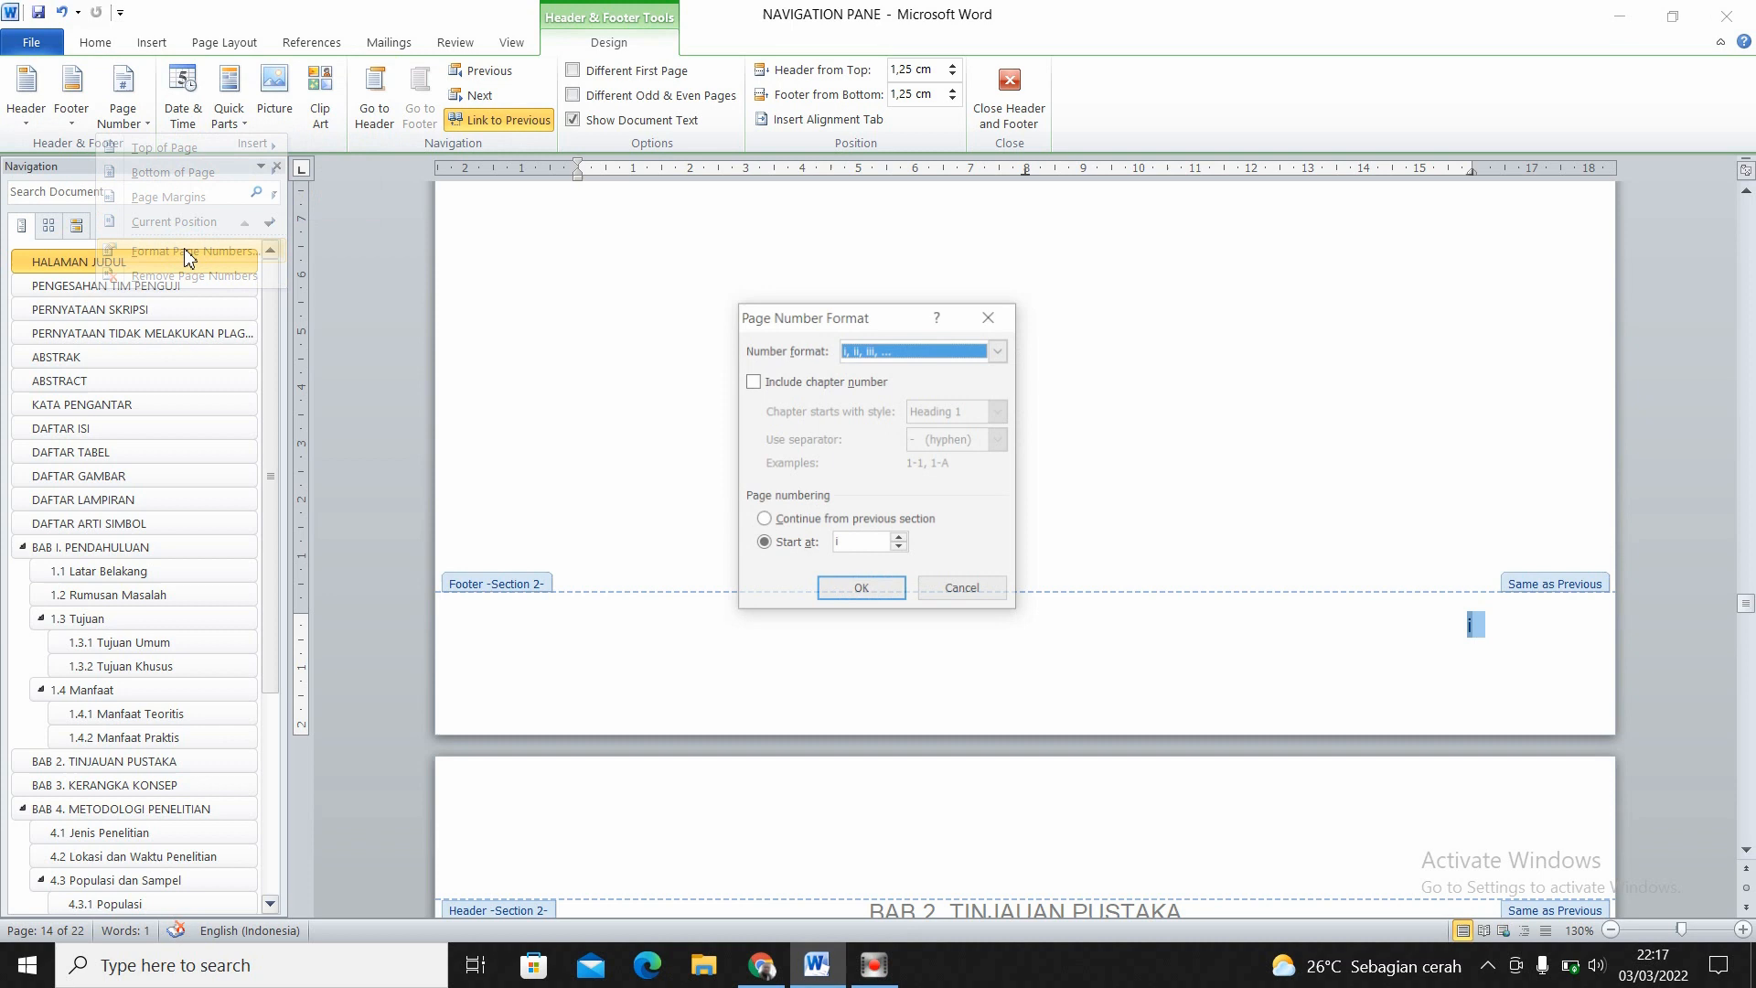
left_click(1000, 349)
left_click(890, 372)
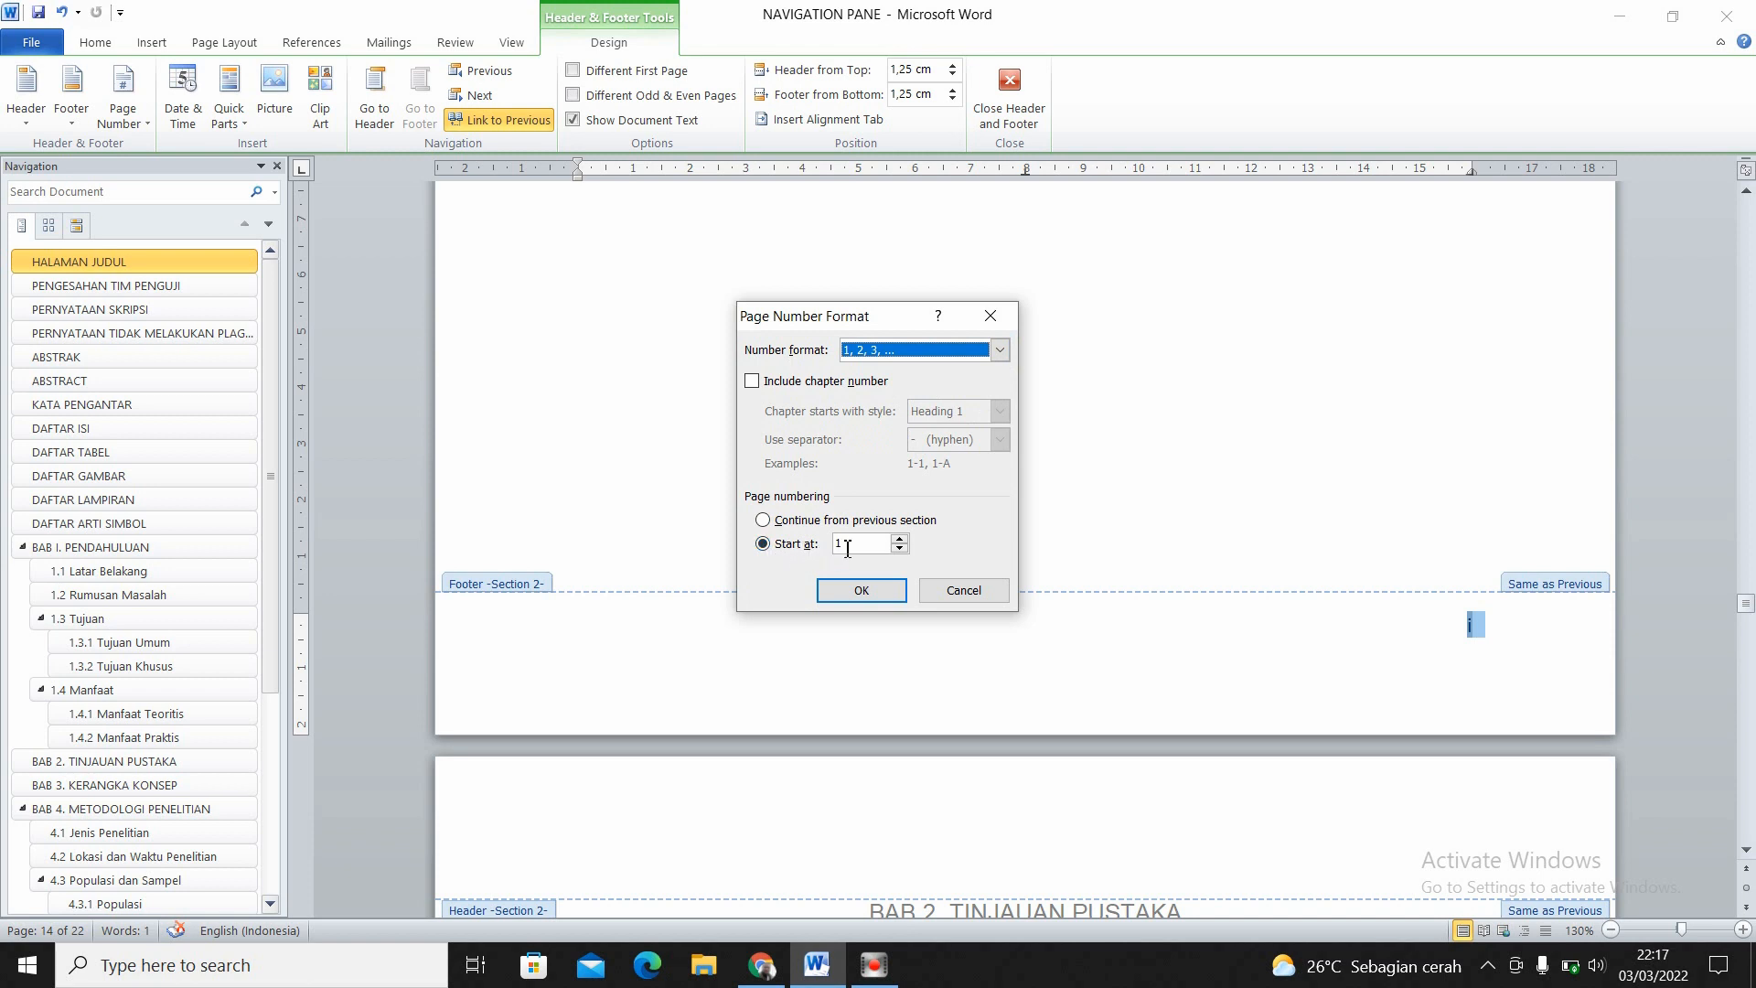
left_click(866, 589)
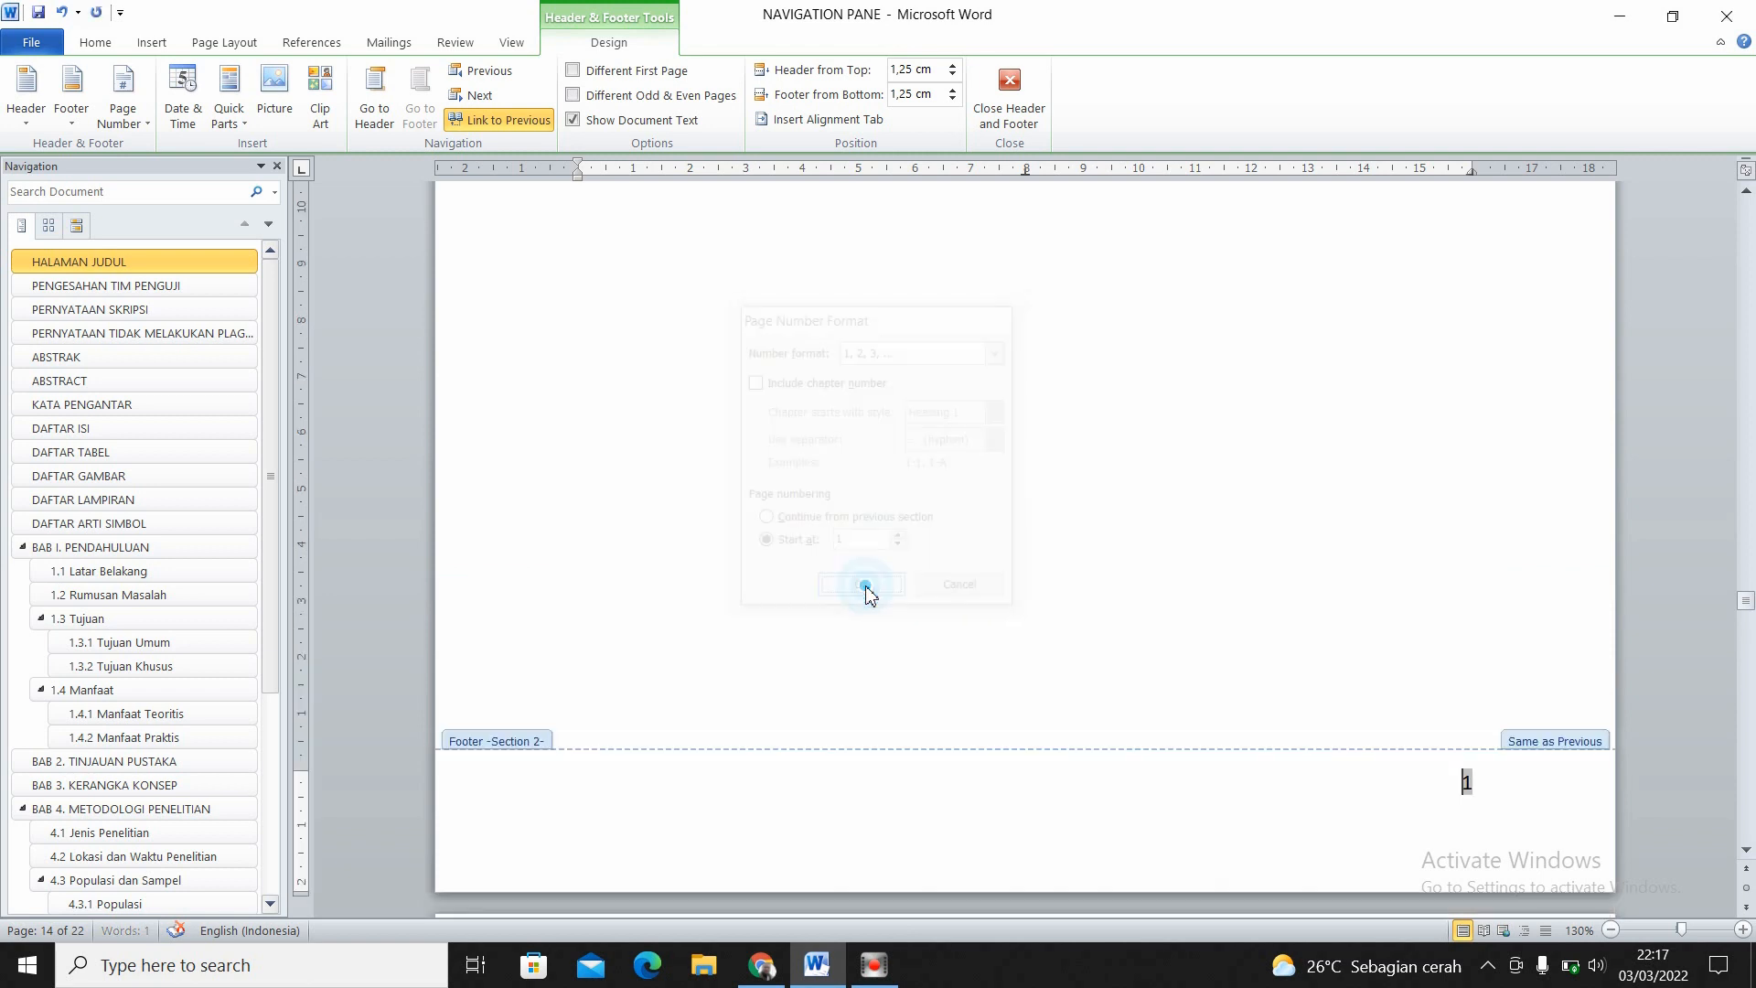
double_click(1124, 514)
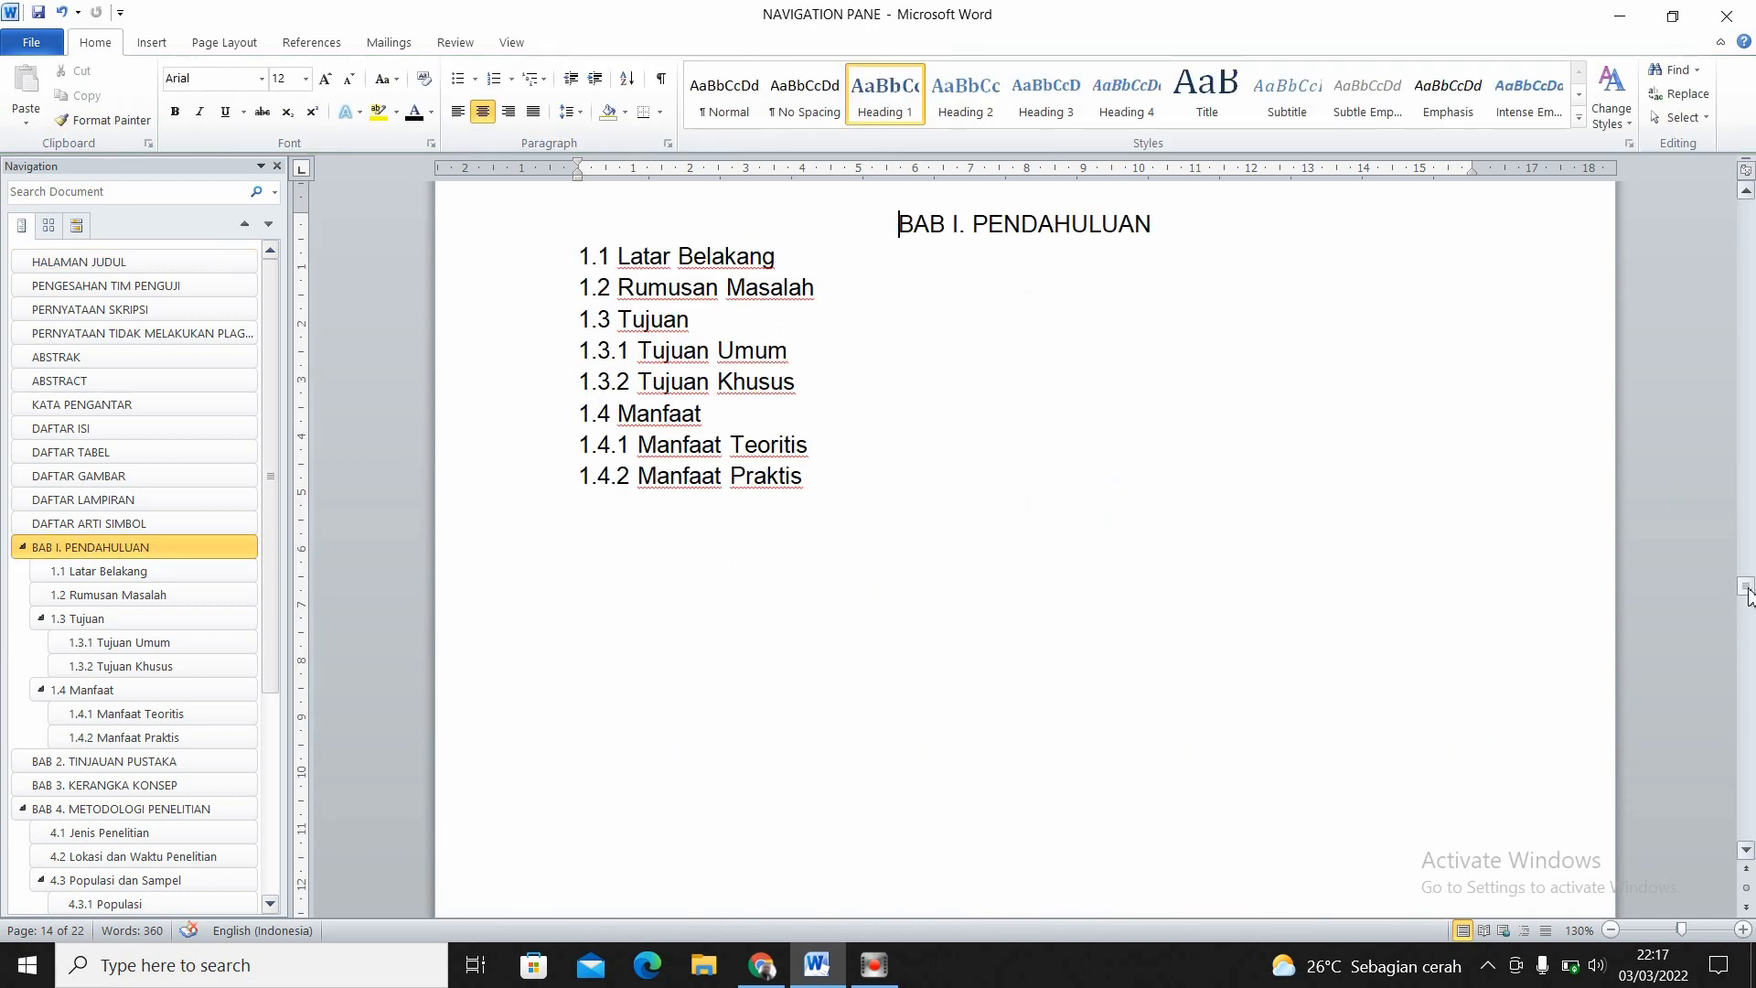
- Check the footer page numbers from BAB I. PENDAHULUAN to the end of the document, including the LAMPIRAN page
left_click_drag(1746, 590, 1746, 830)
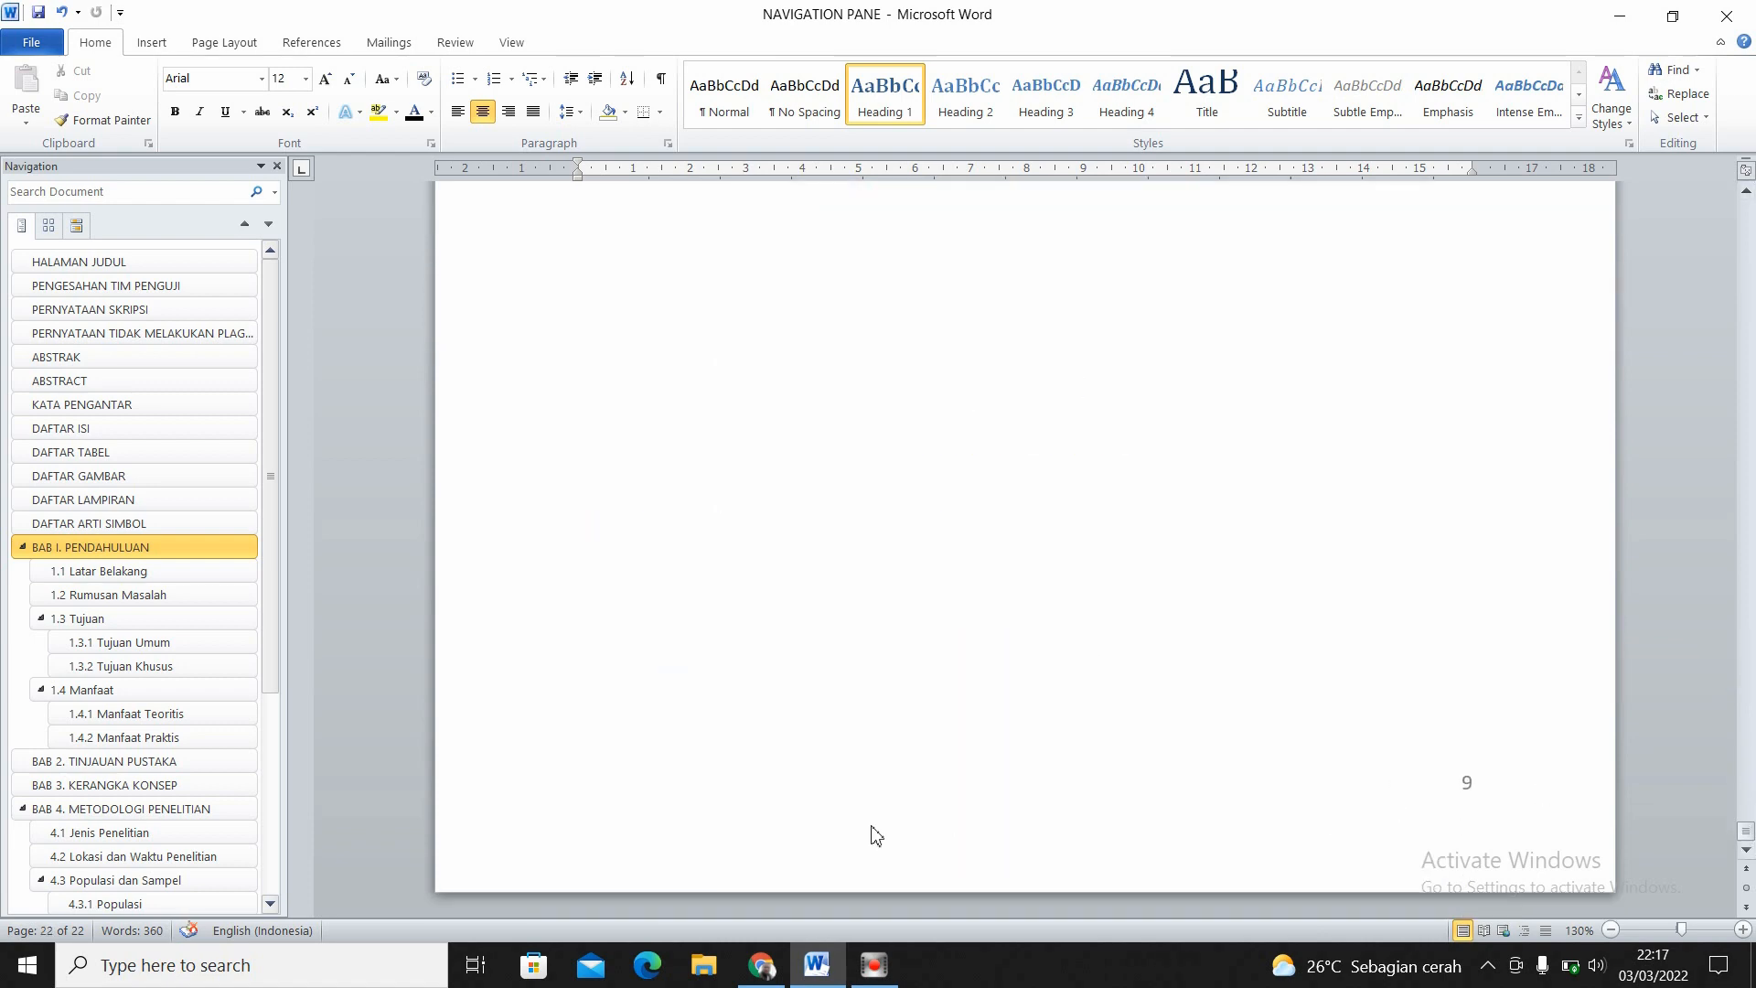
left_click_drag(274, 599, 251, 903)
left_click(93, 885)
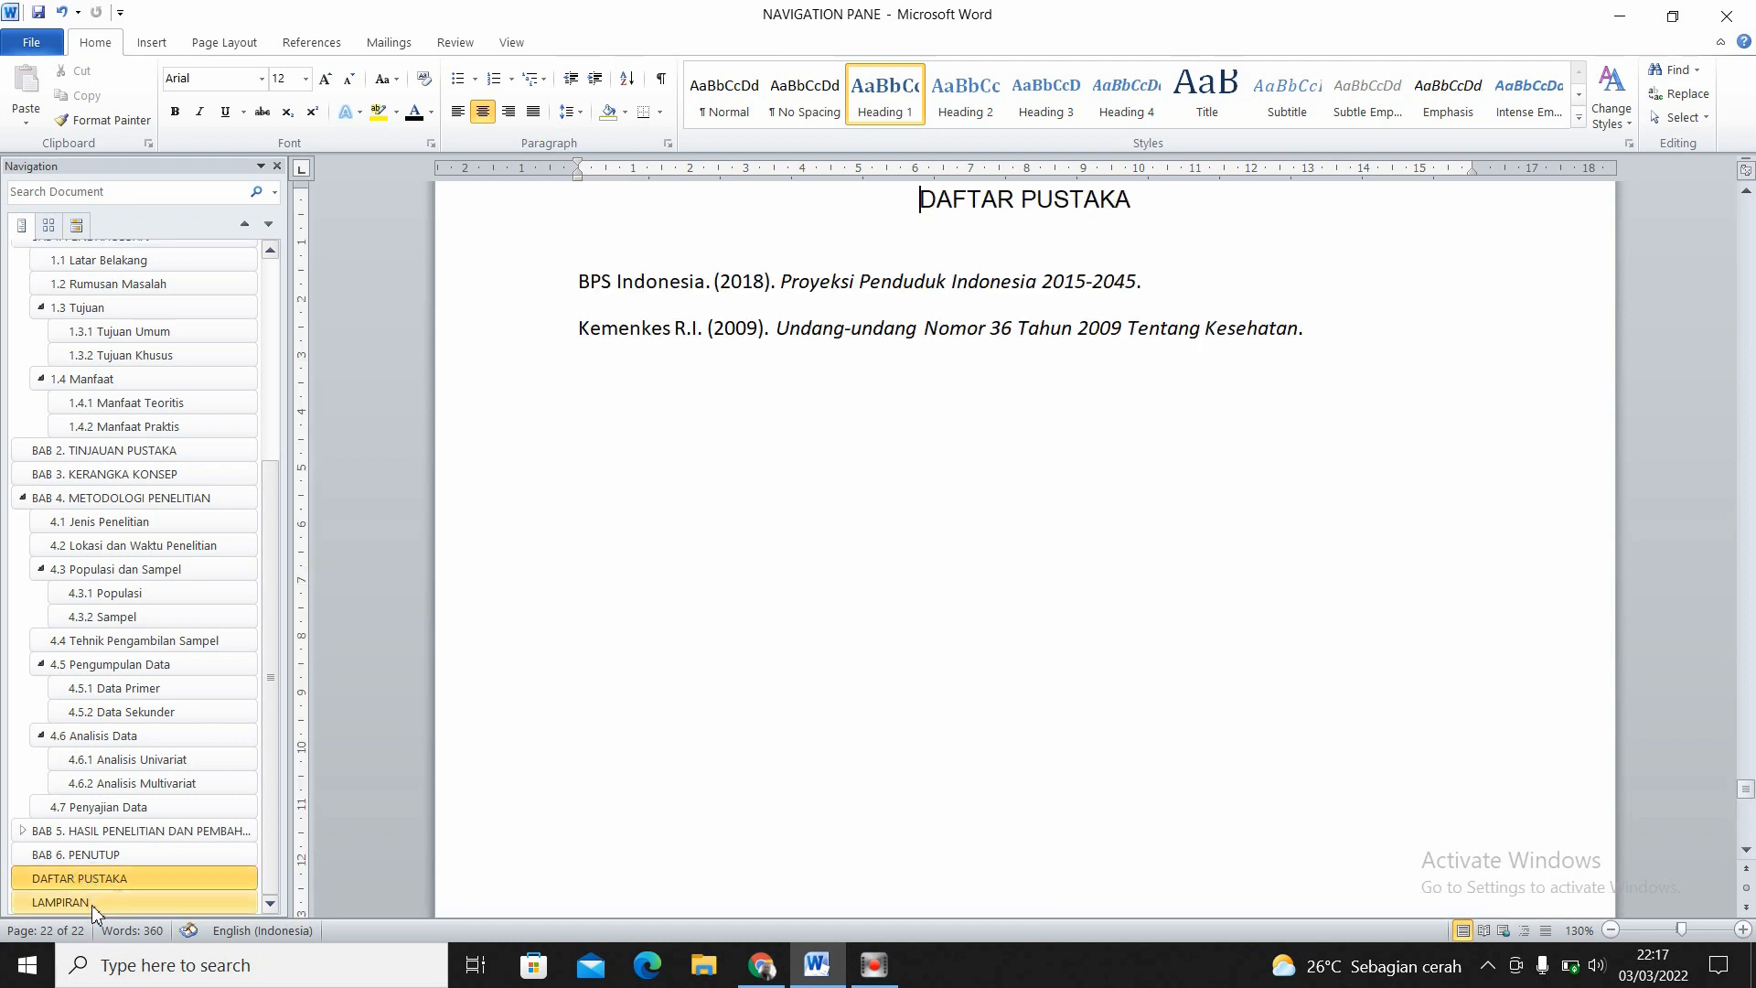
left_click(92, 903)
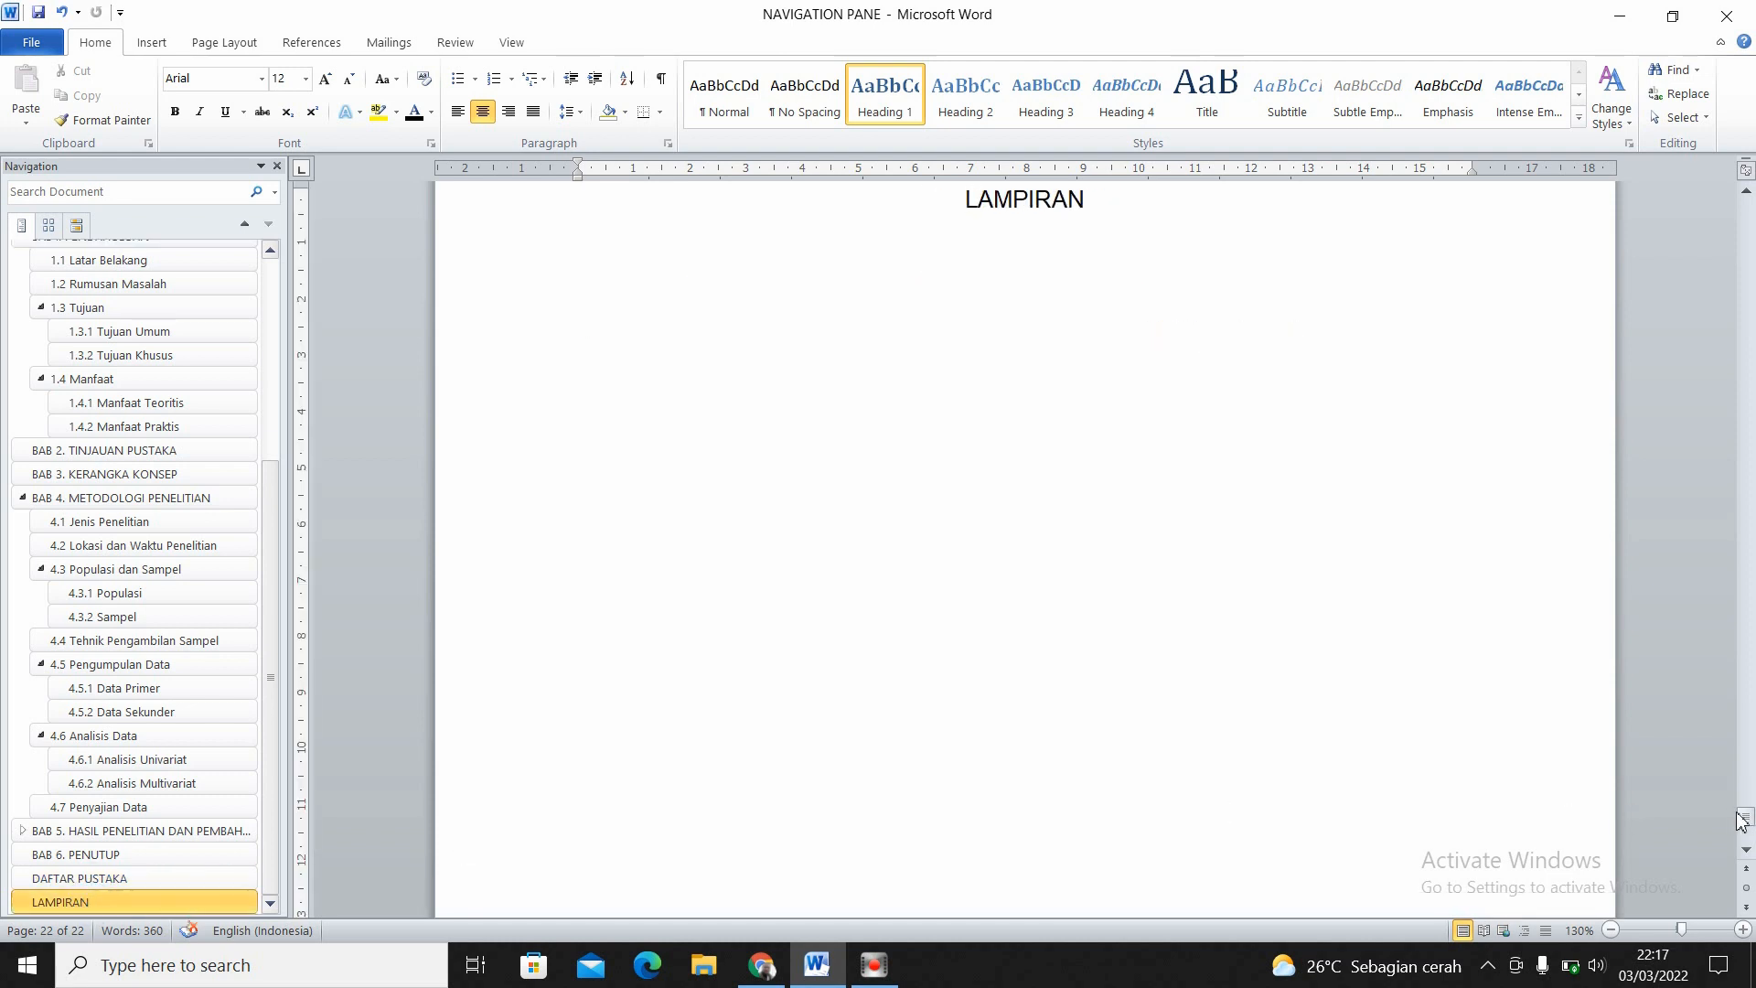
left_click_drag(1740, 820, 1484, 817)
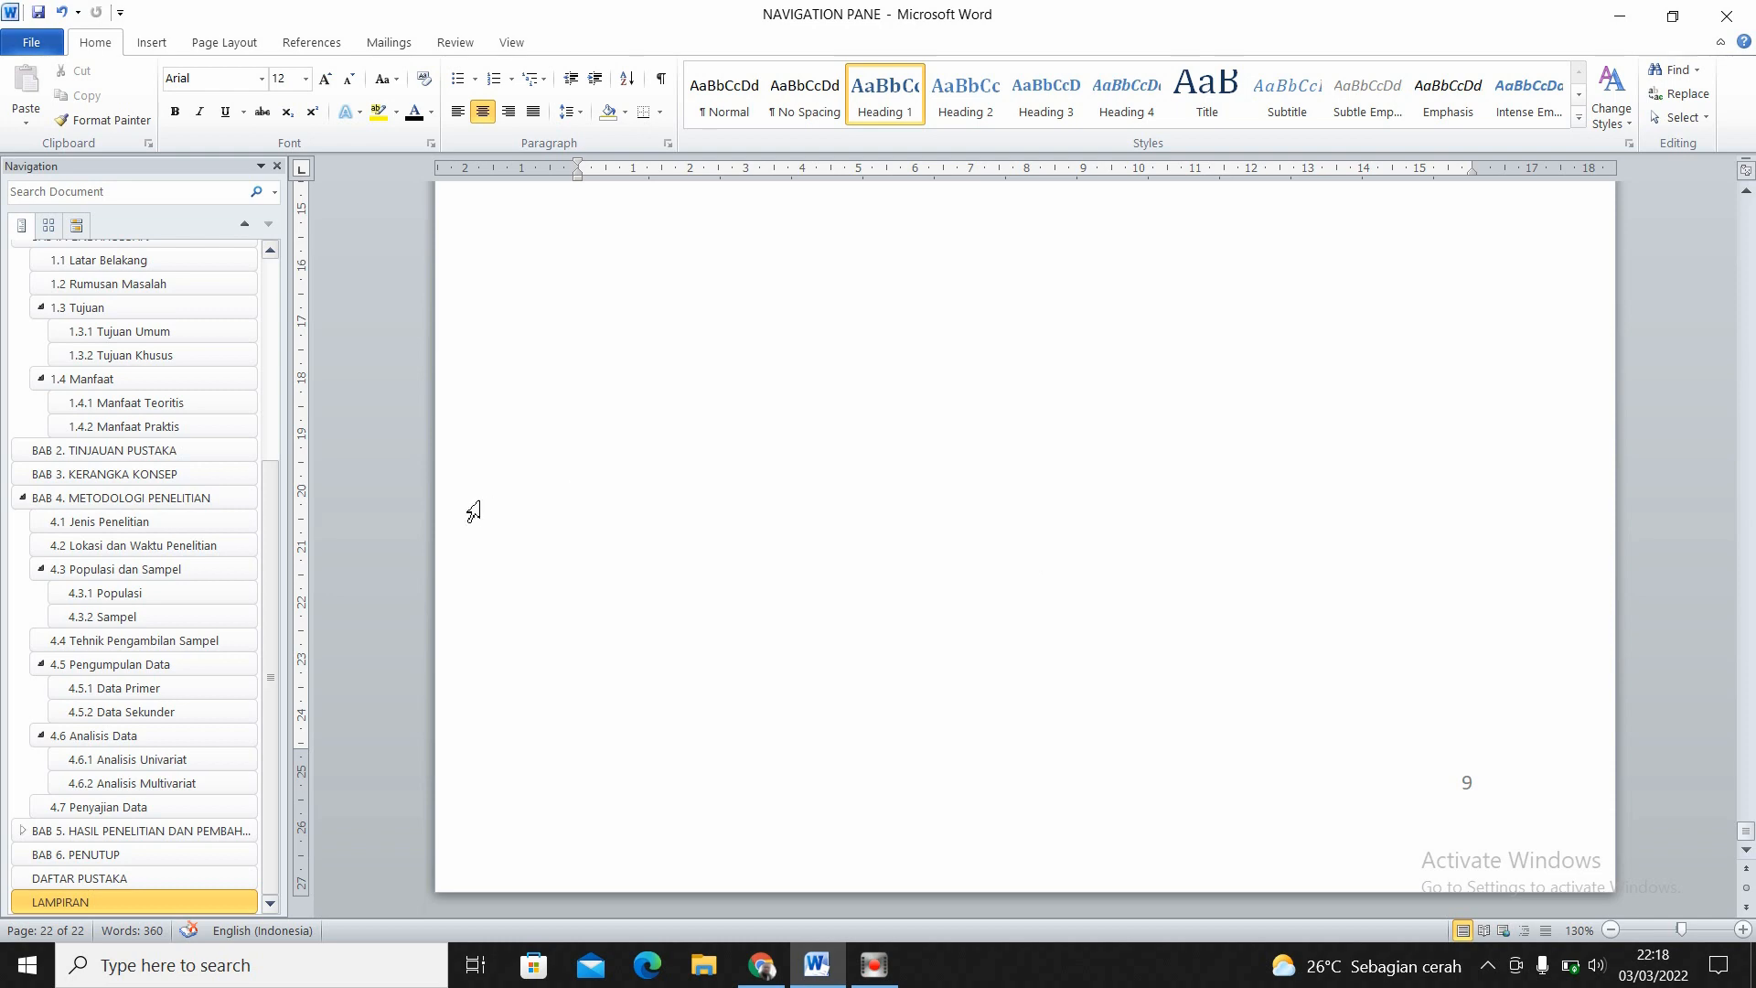
- Update the entire table of contents on the DAFTAR ISI page
left_click(265, 314)
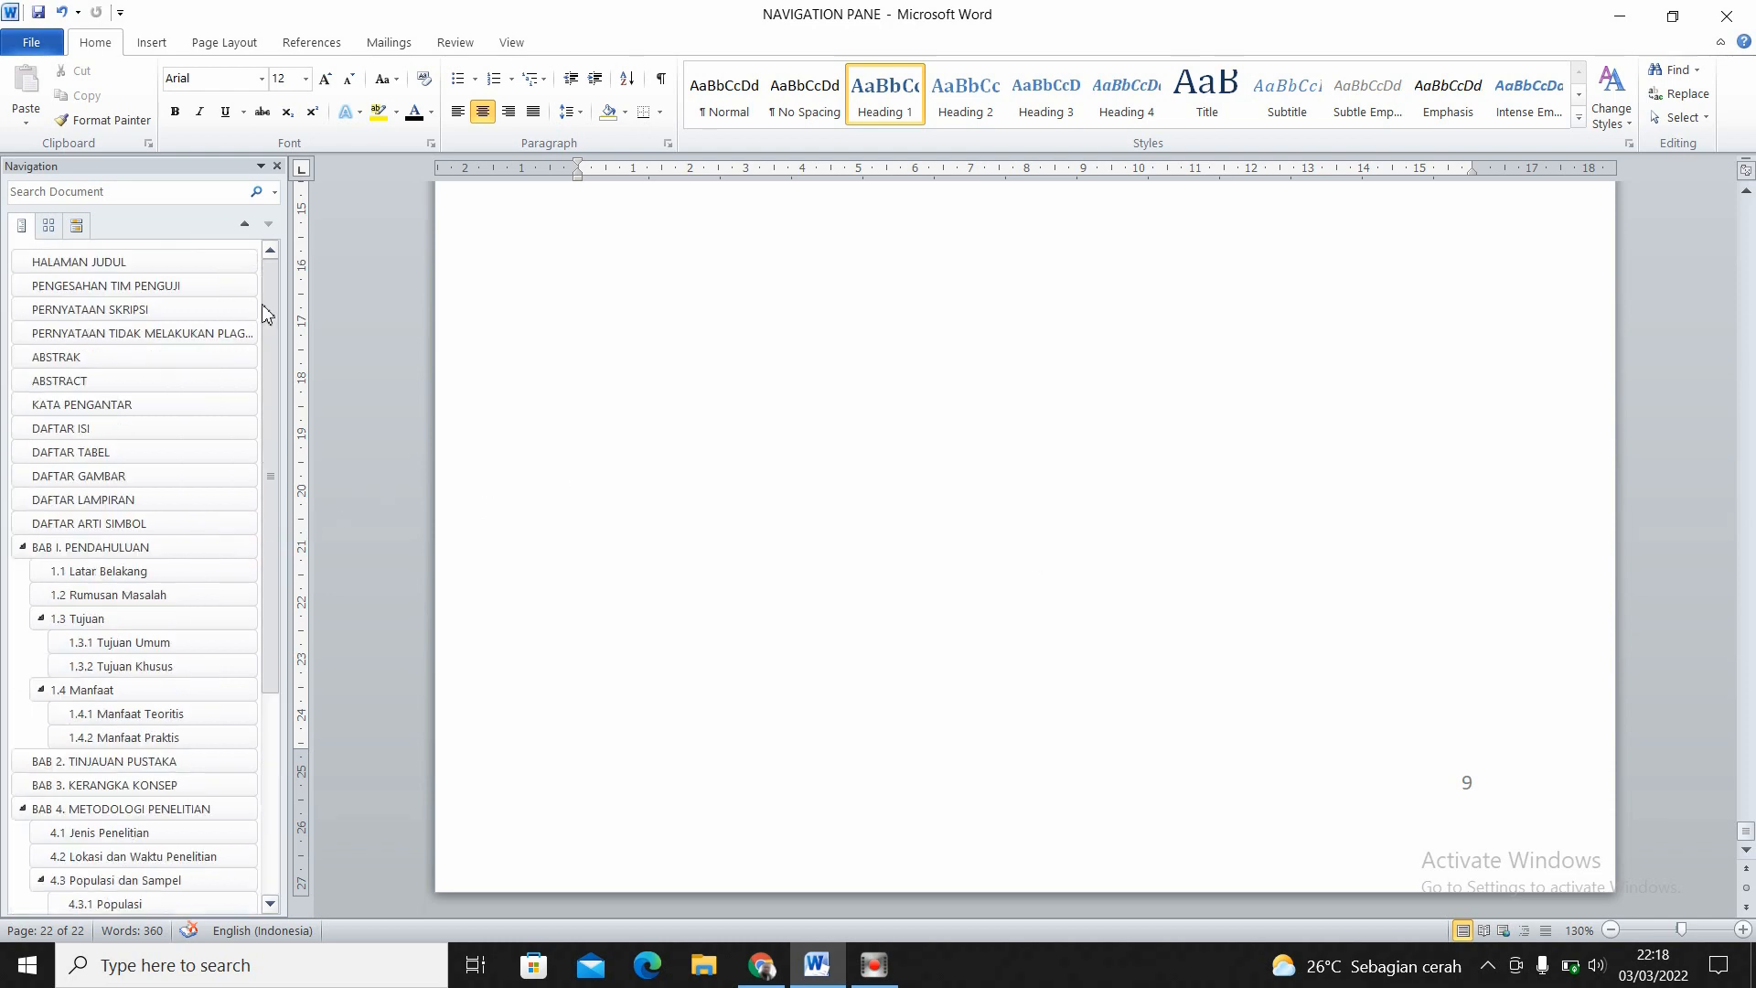
left_click(70, 428)
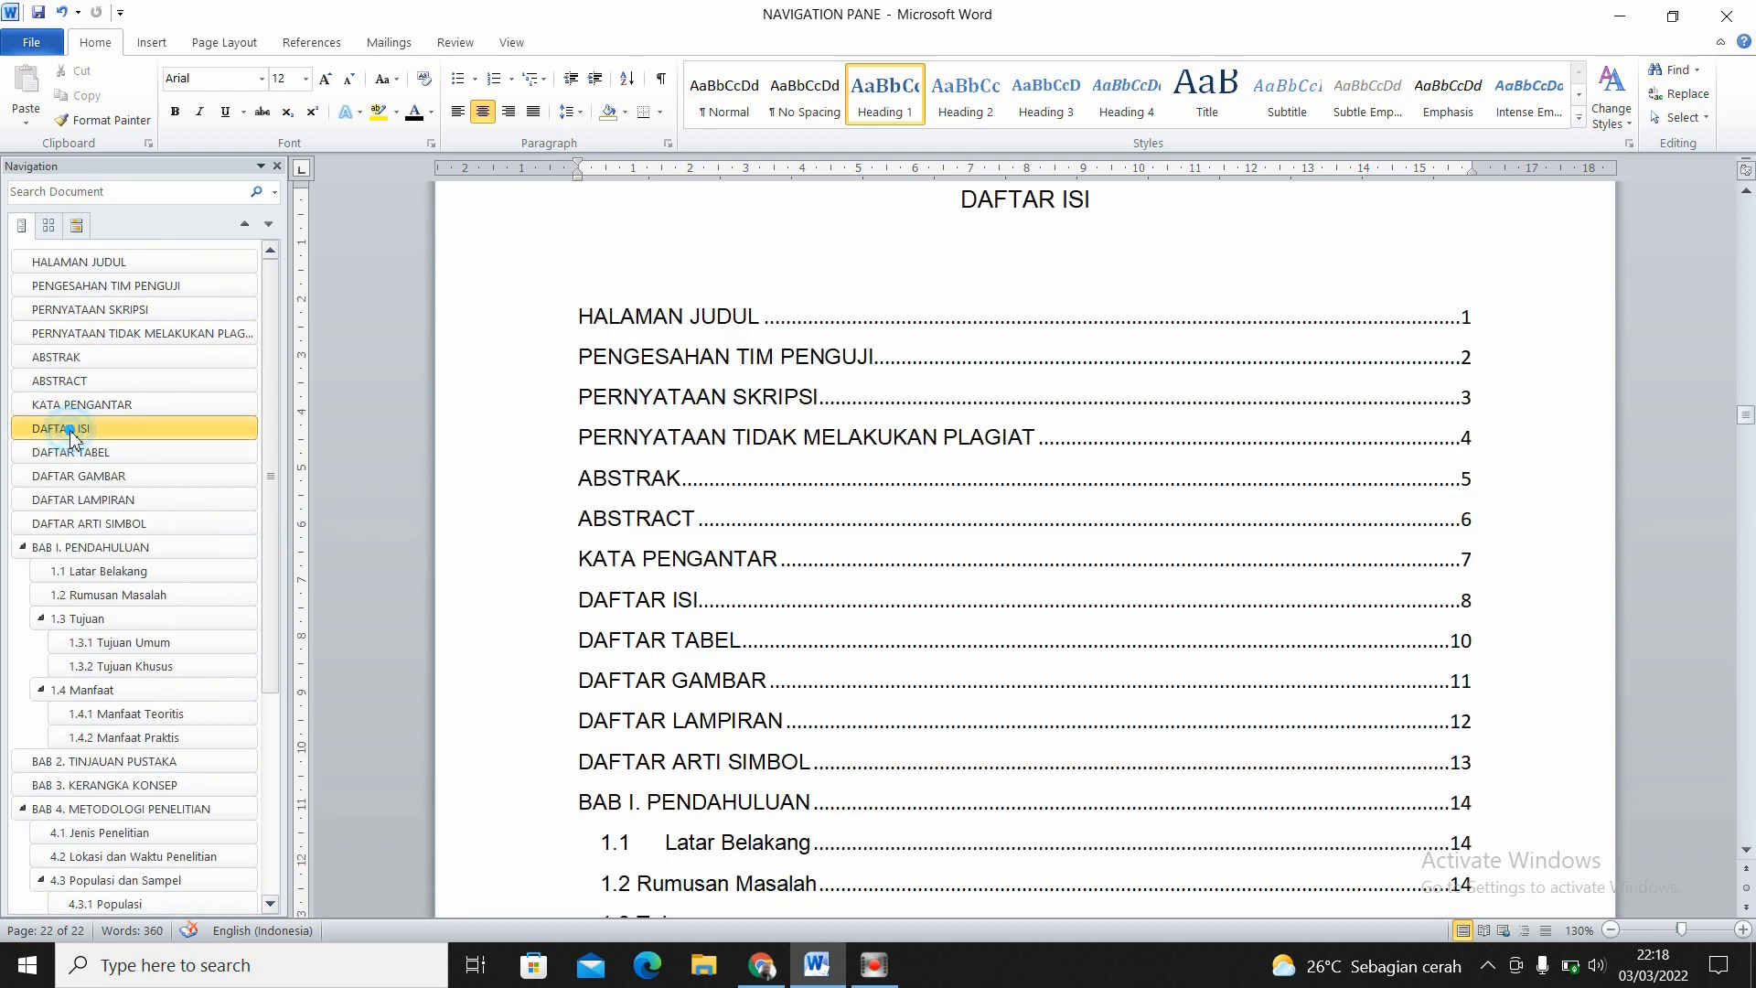
left_click(1148, 403)
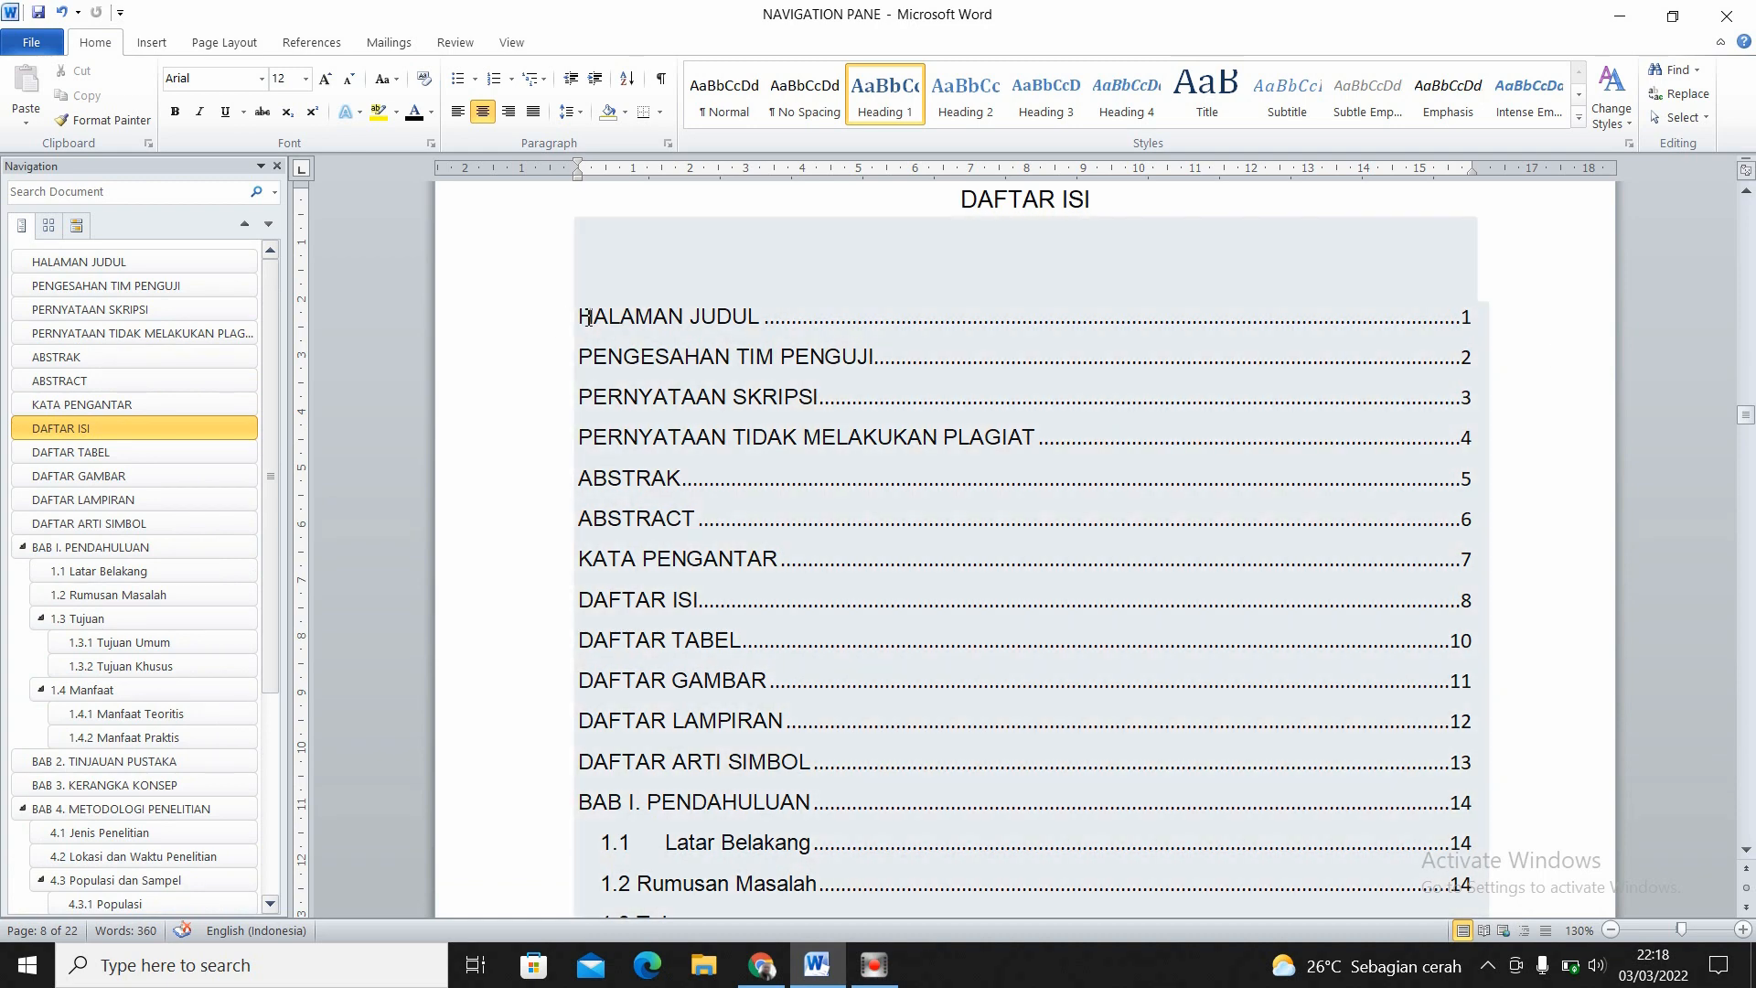
left_click(588, 318)
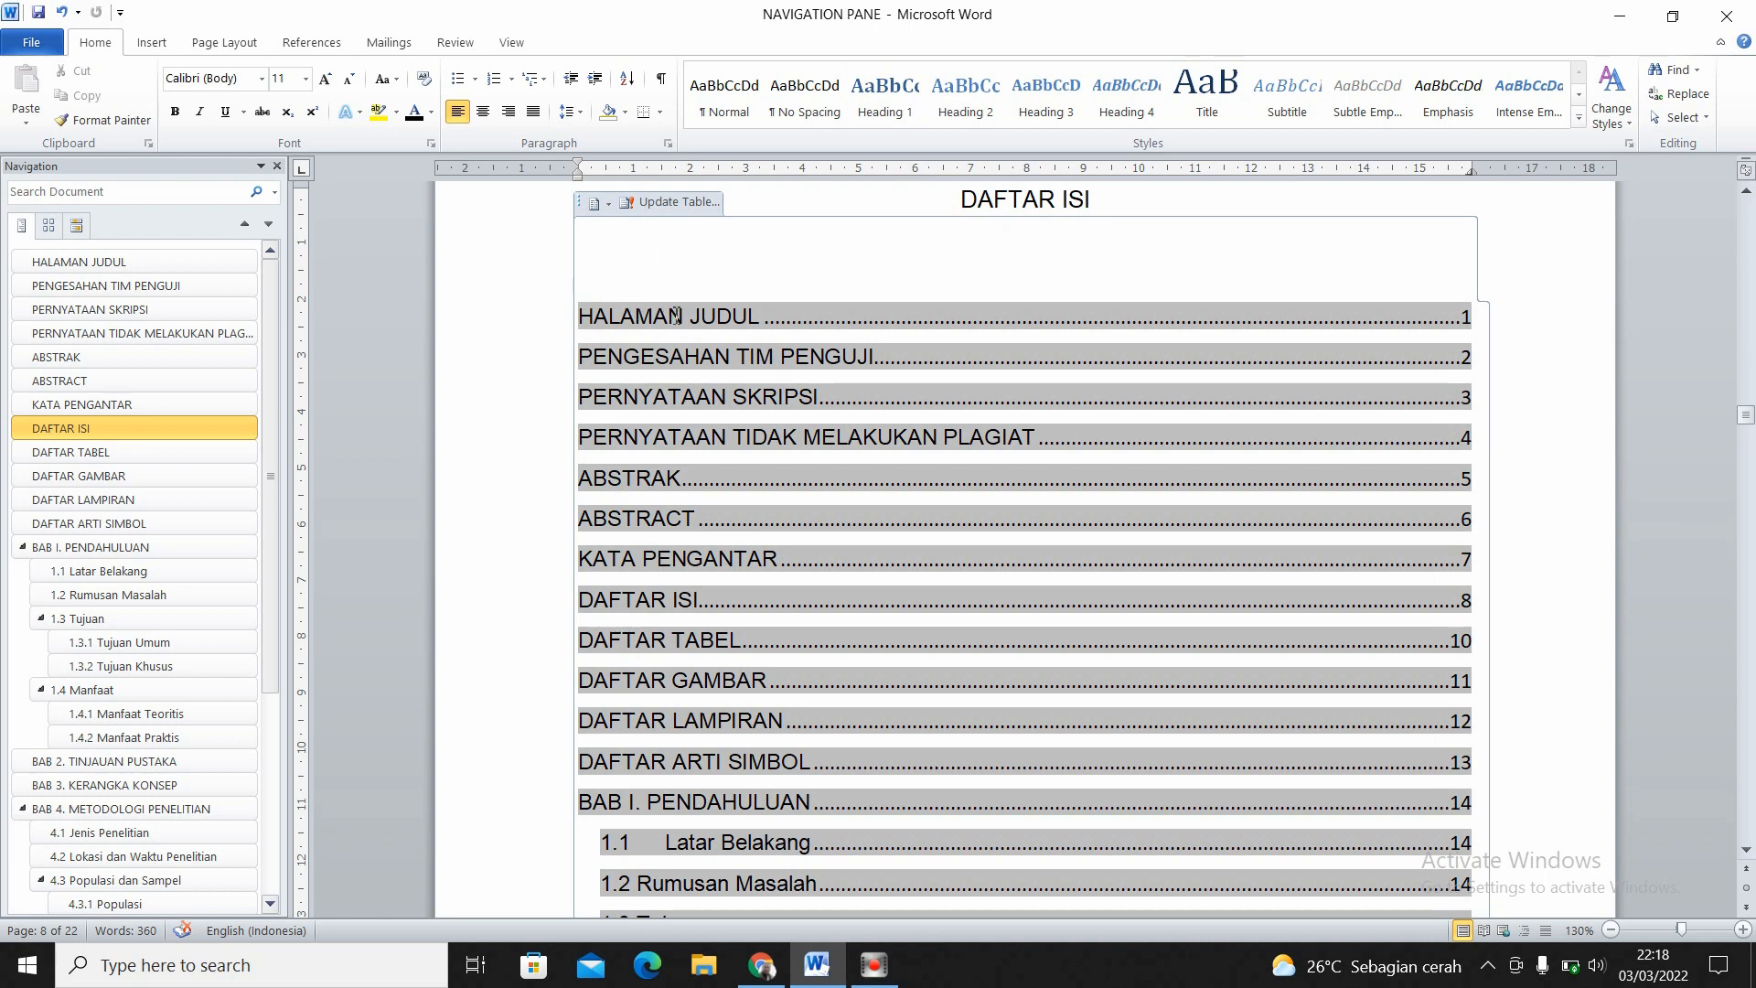
left_click(951, 563)
left_click(1156, 608)
left_click(684, 205)
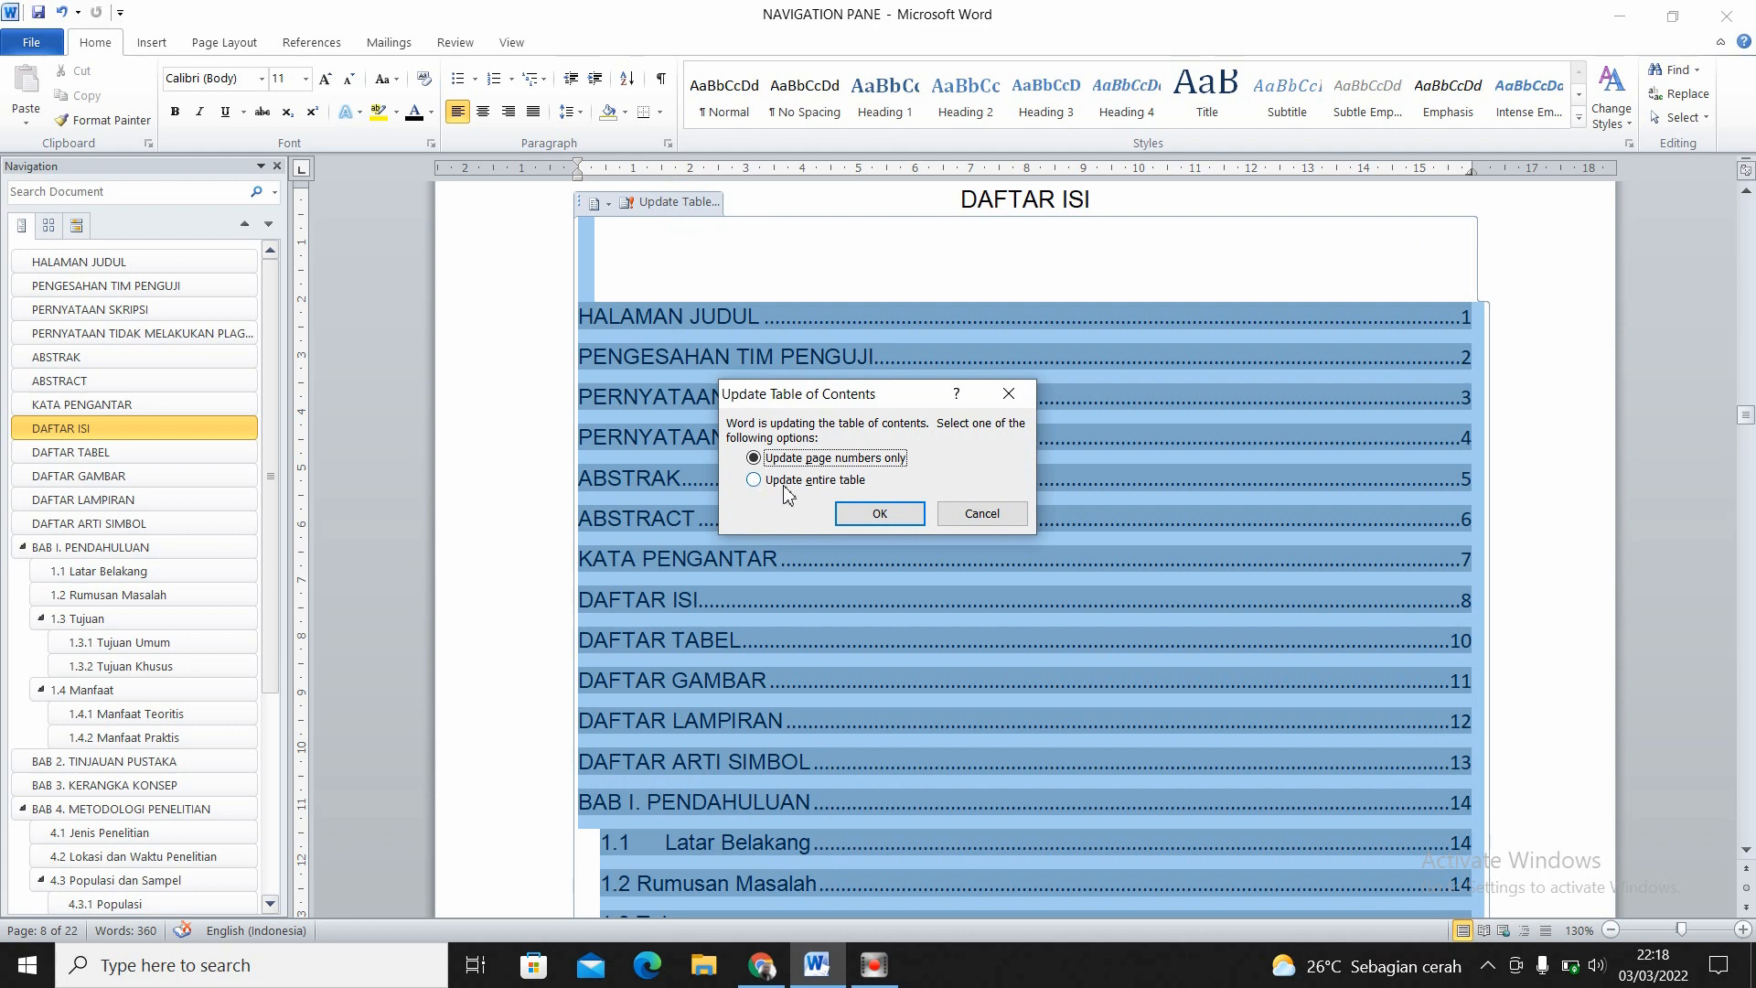
left_click(754, 481)
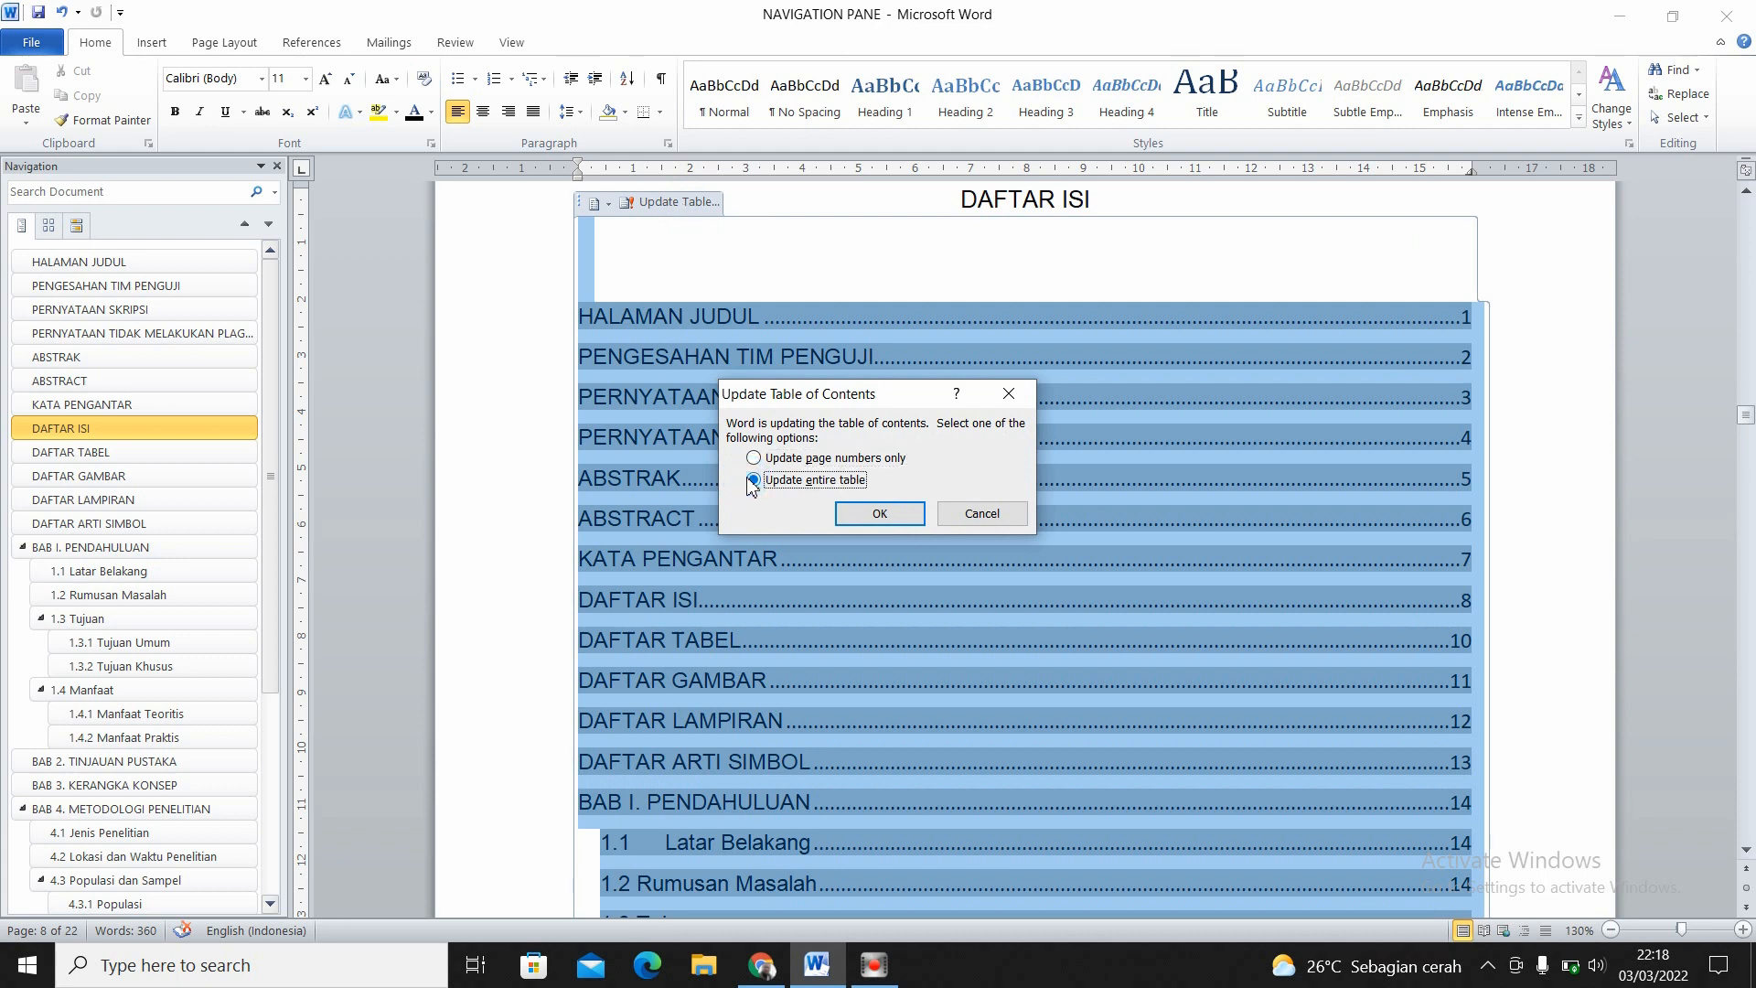
left_click(878, 515)
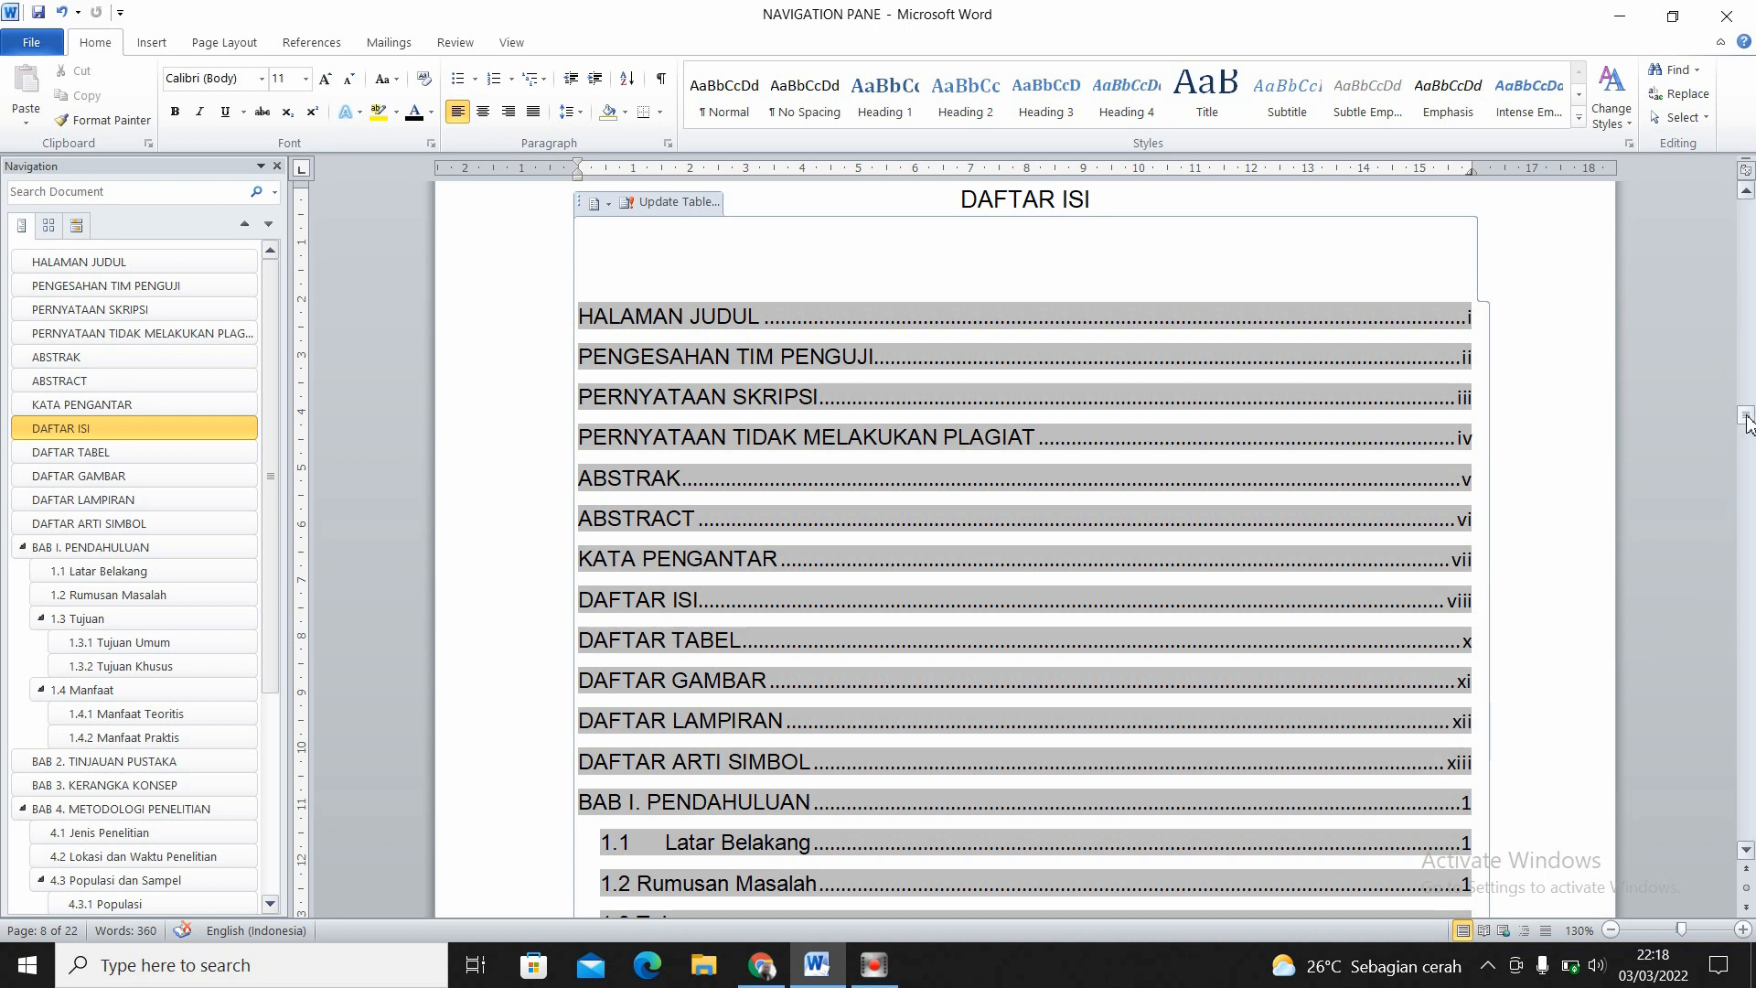
- Review the page numbers in the updated table of contents from the front matter down to LAMPIRAN
left_click_drag(1747, 423, 1746, 419)
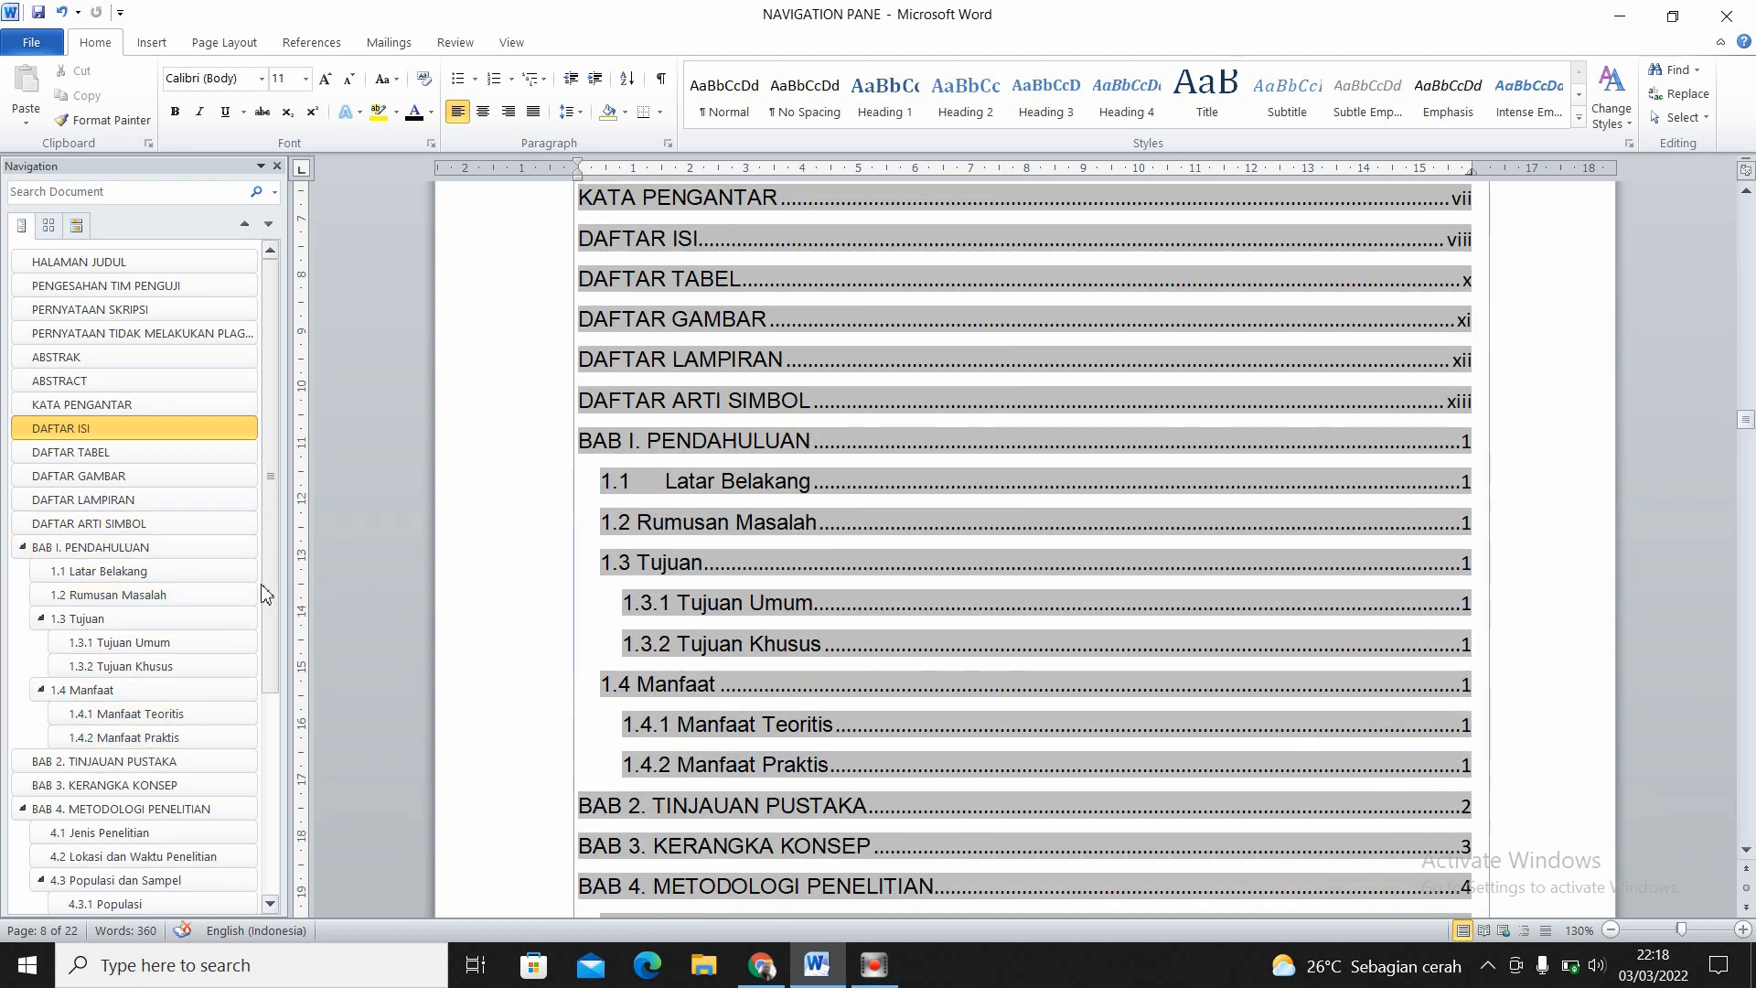
left_click_drag(263, 580, 279, 821)
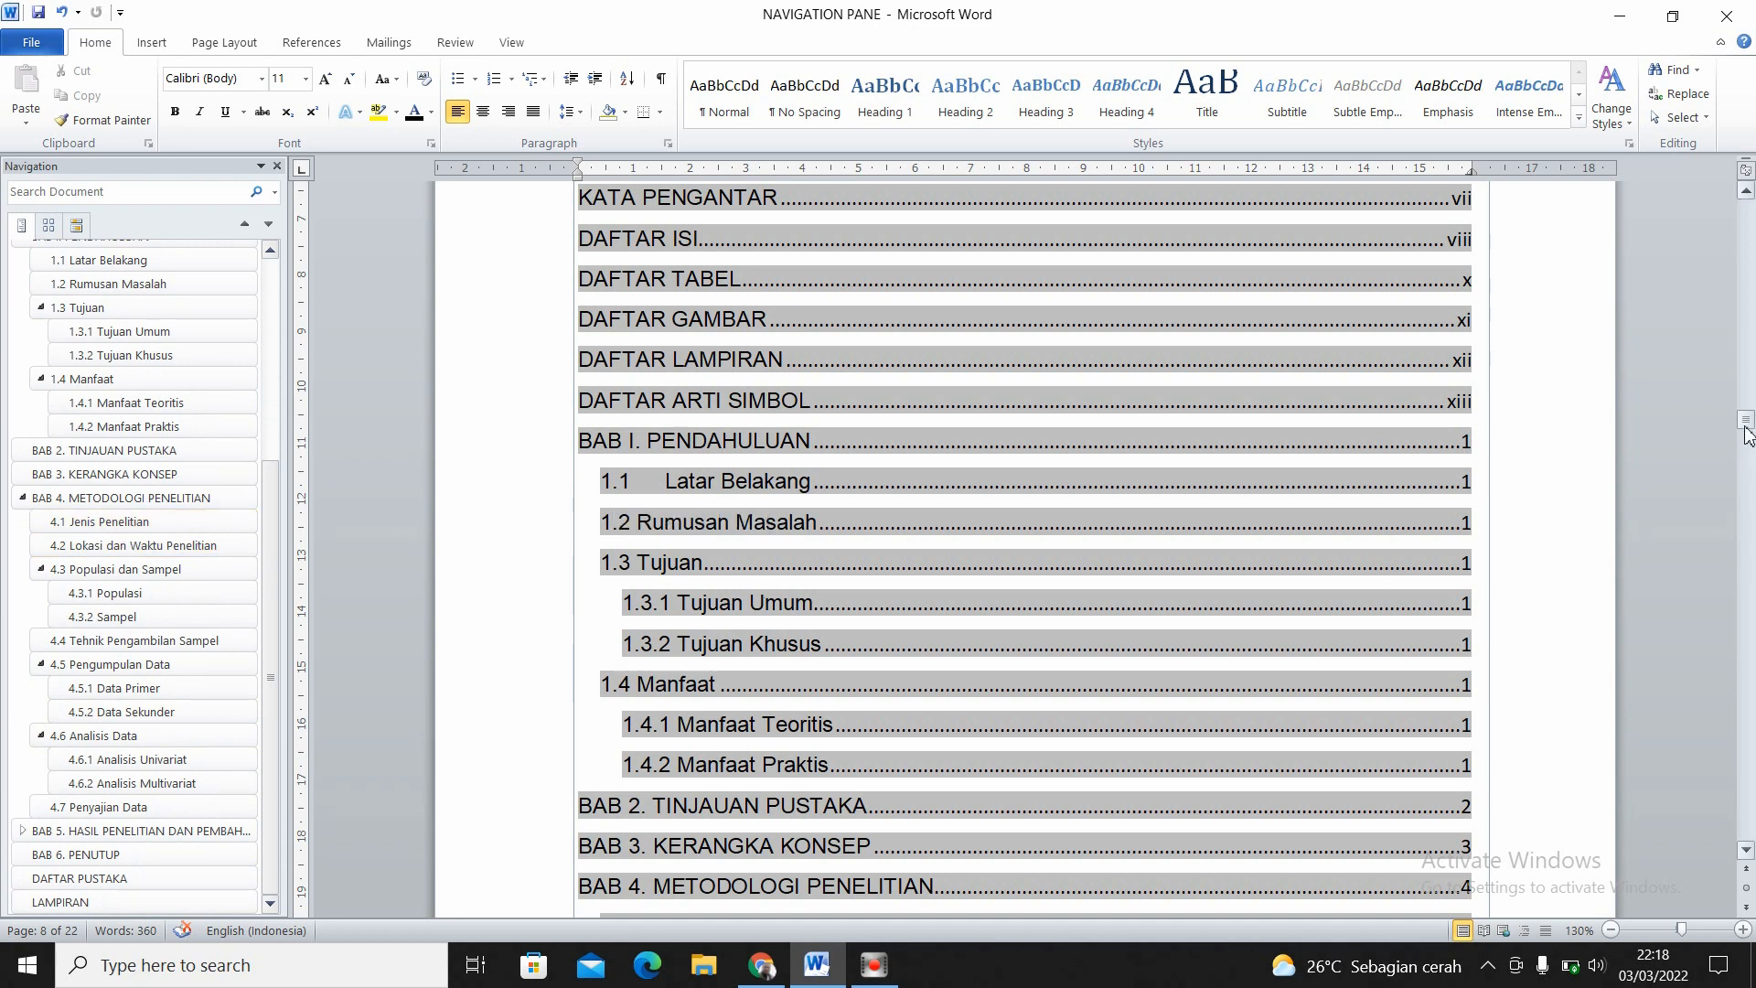
left_click_drag(1747, 430, 1749, 457)
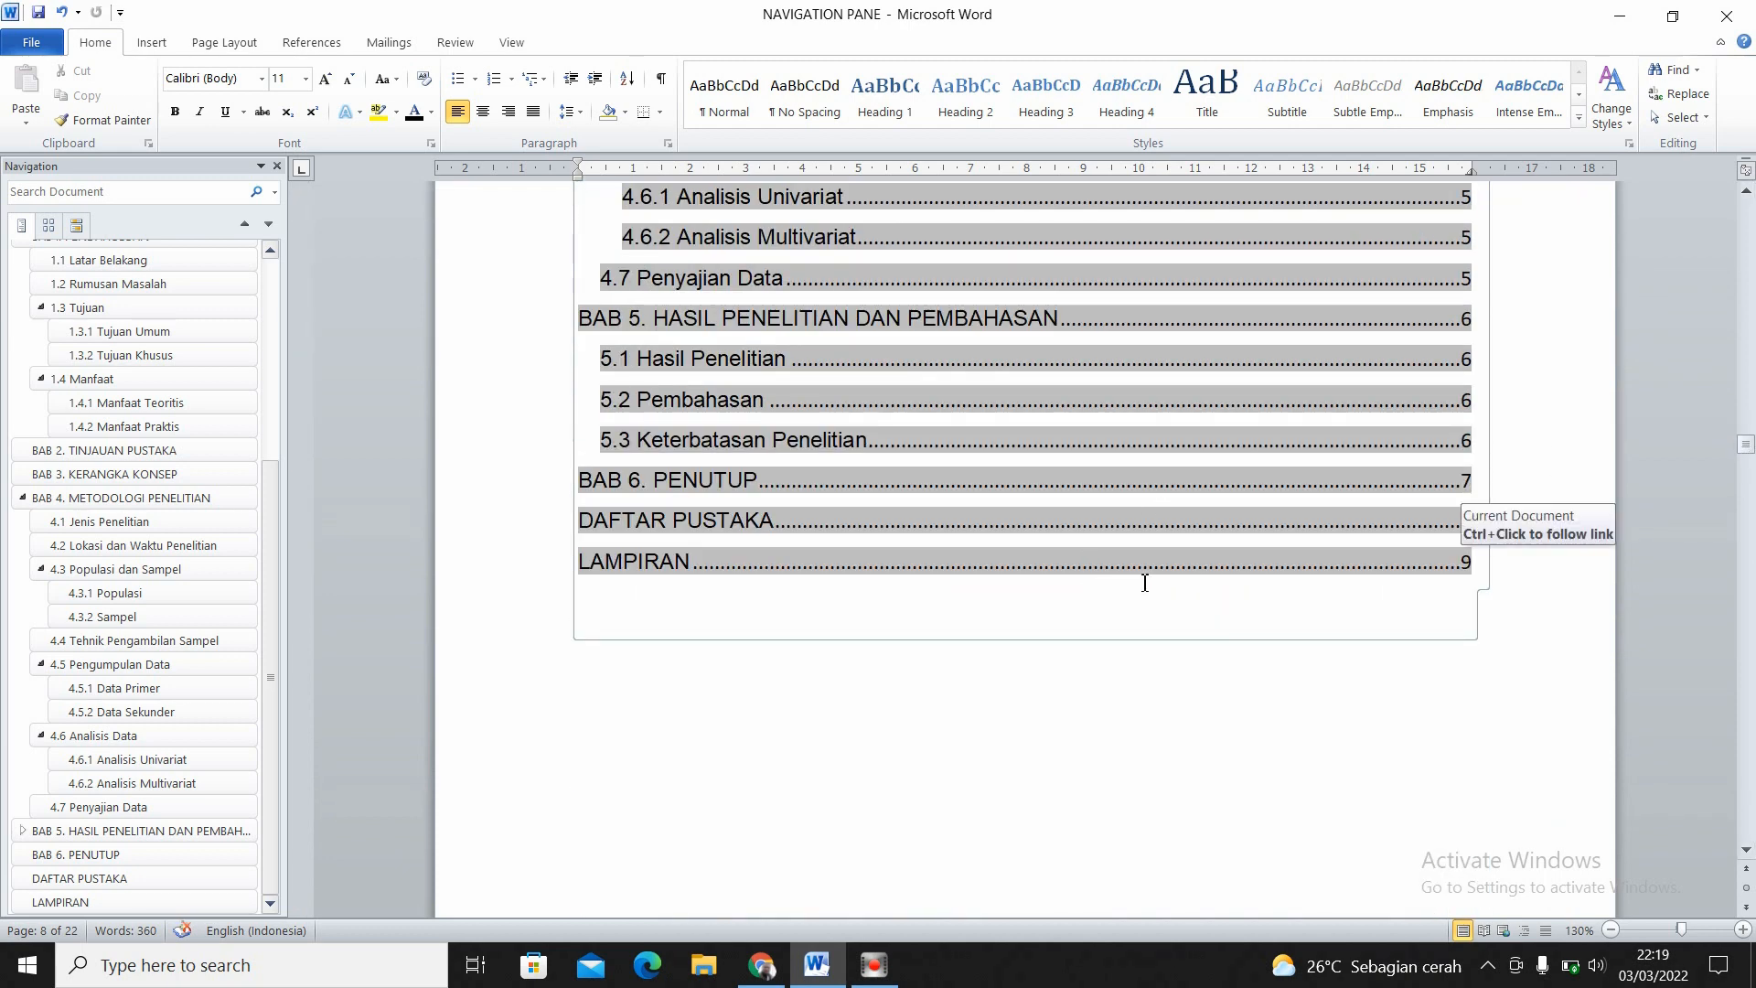
- Return to the title page and reduce the view magnification to 110%
left_click_drag(1748, 448, 1748, 195)
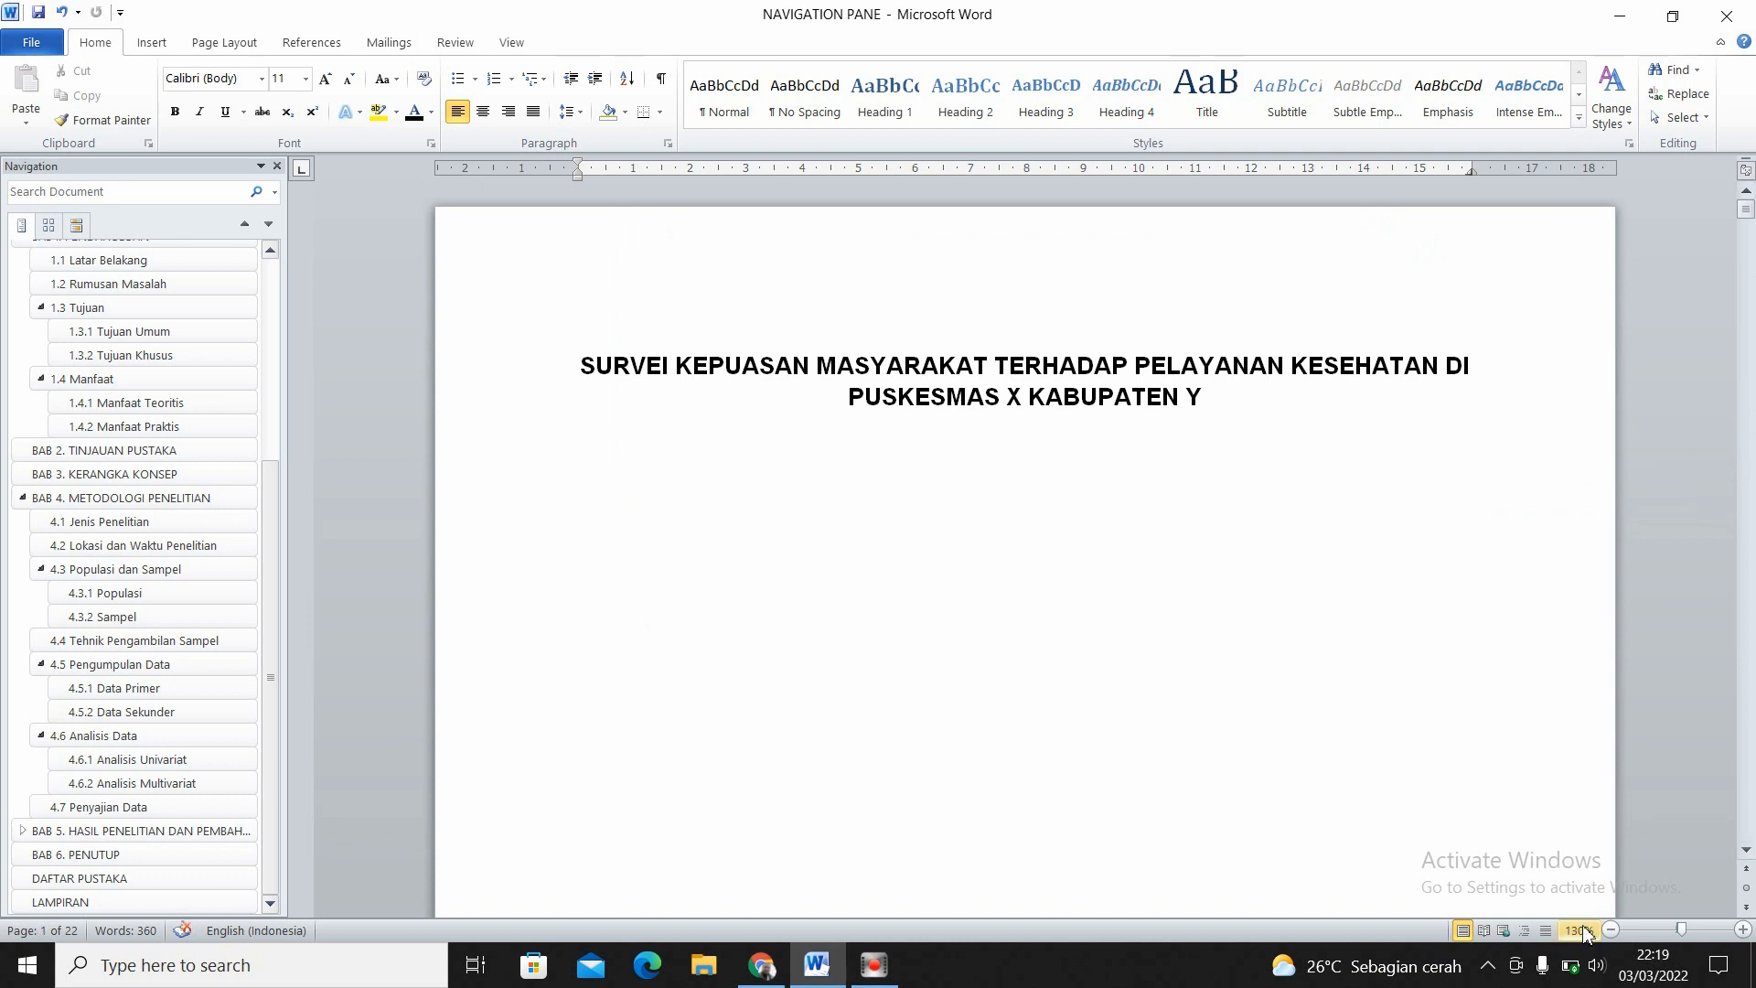
left_click(1611, 930)
left_click(1611, 930)
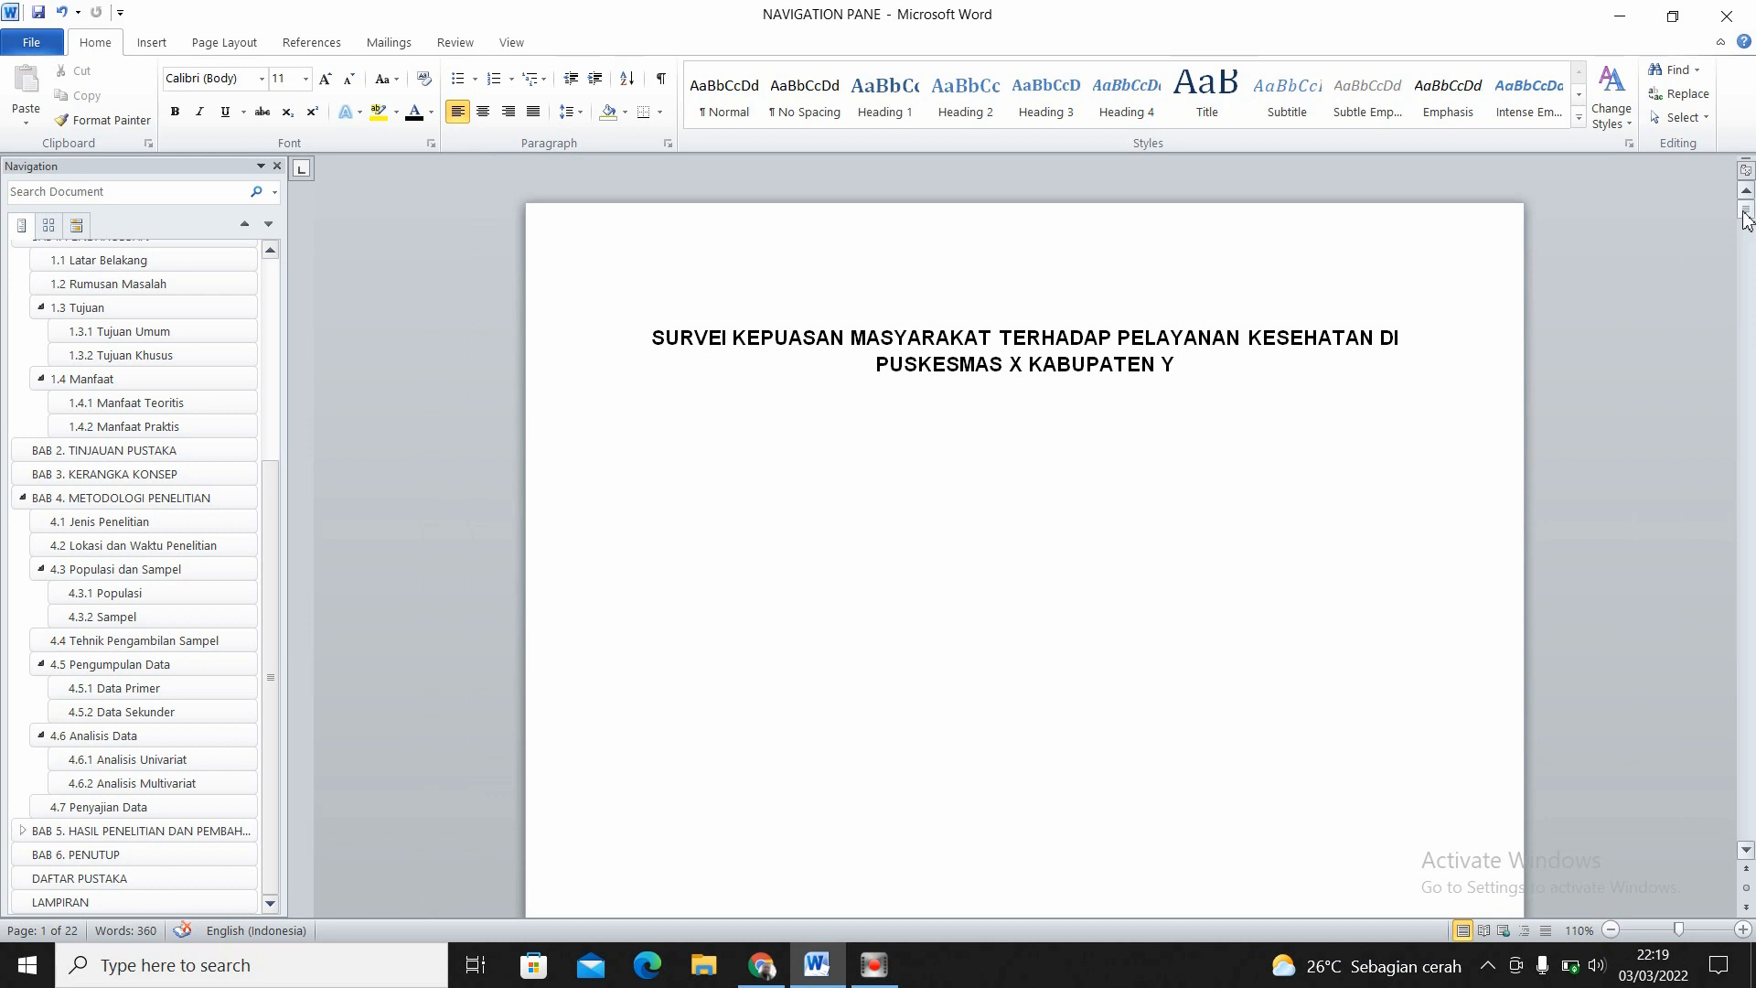
left_click_drag(1744, 212, 1745, 211)
- Collapse the subheadings of BAB 4. METODOLOGI PENELITIAN and BAB I. PENDAHULUAN in the heading outline
left_click(40, 664)
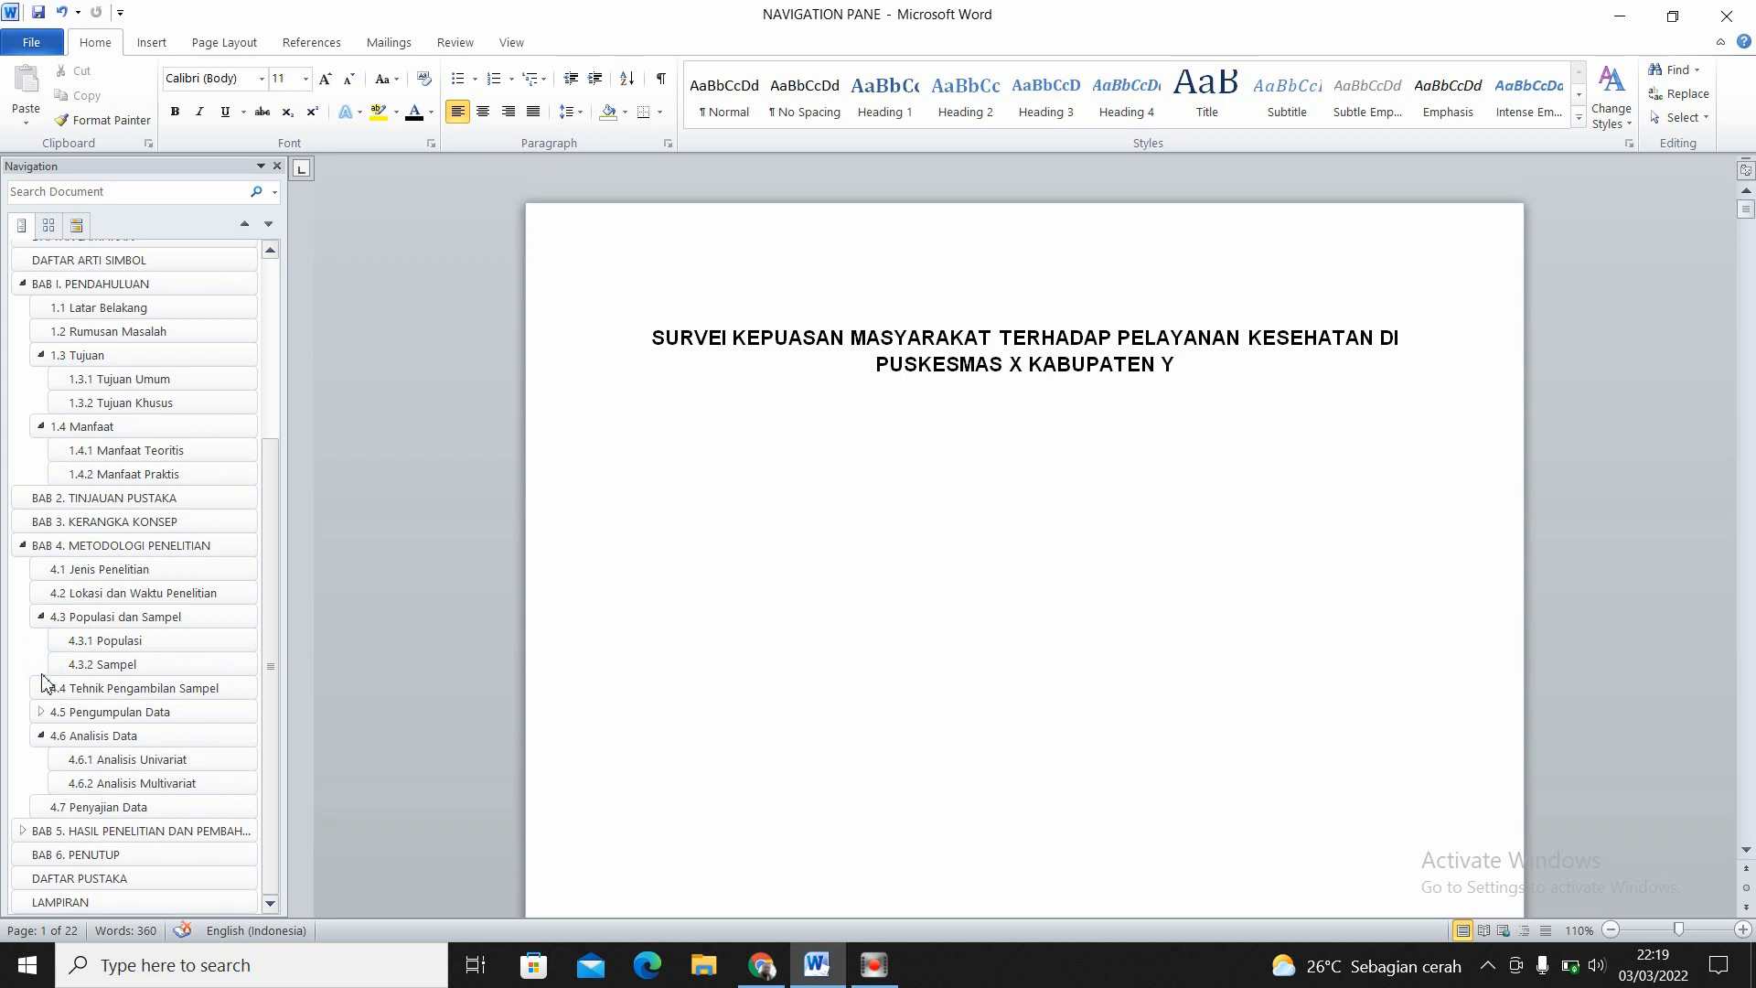
left_click(40, 735)
left_click(40, 664)
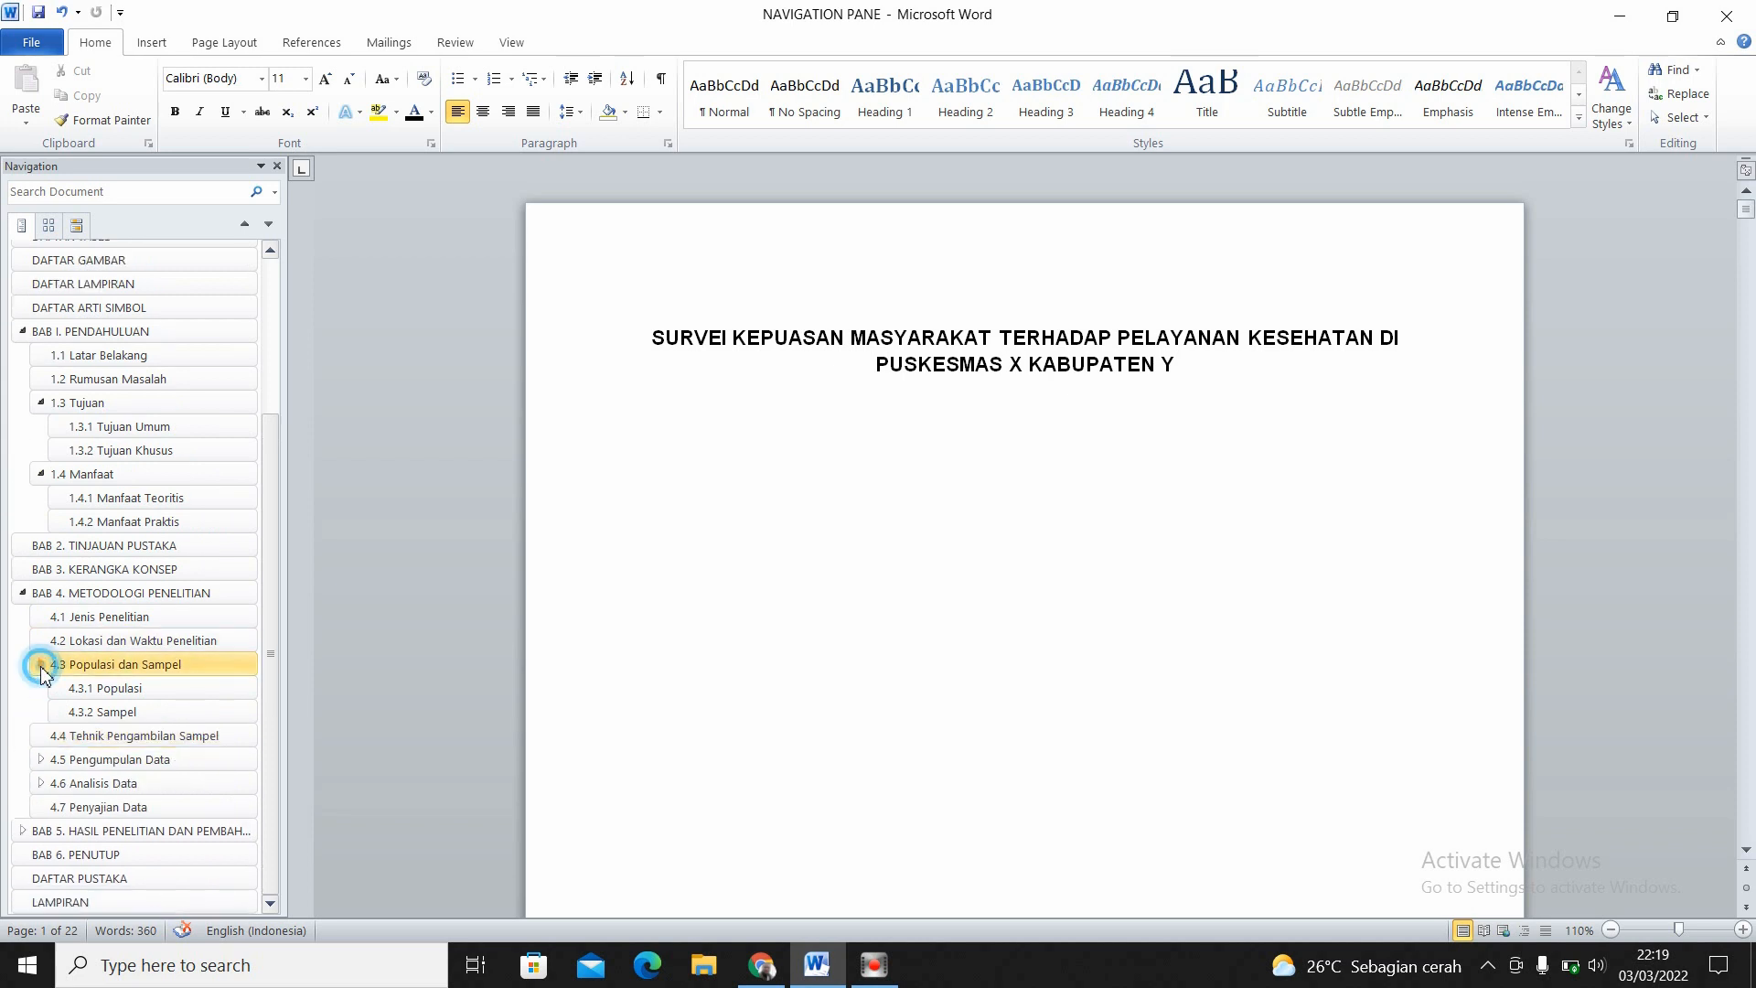
left_click(23, 644)
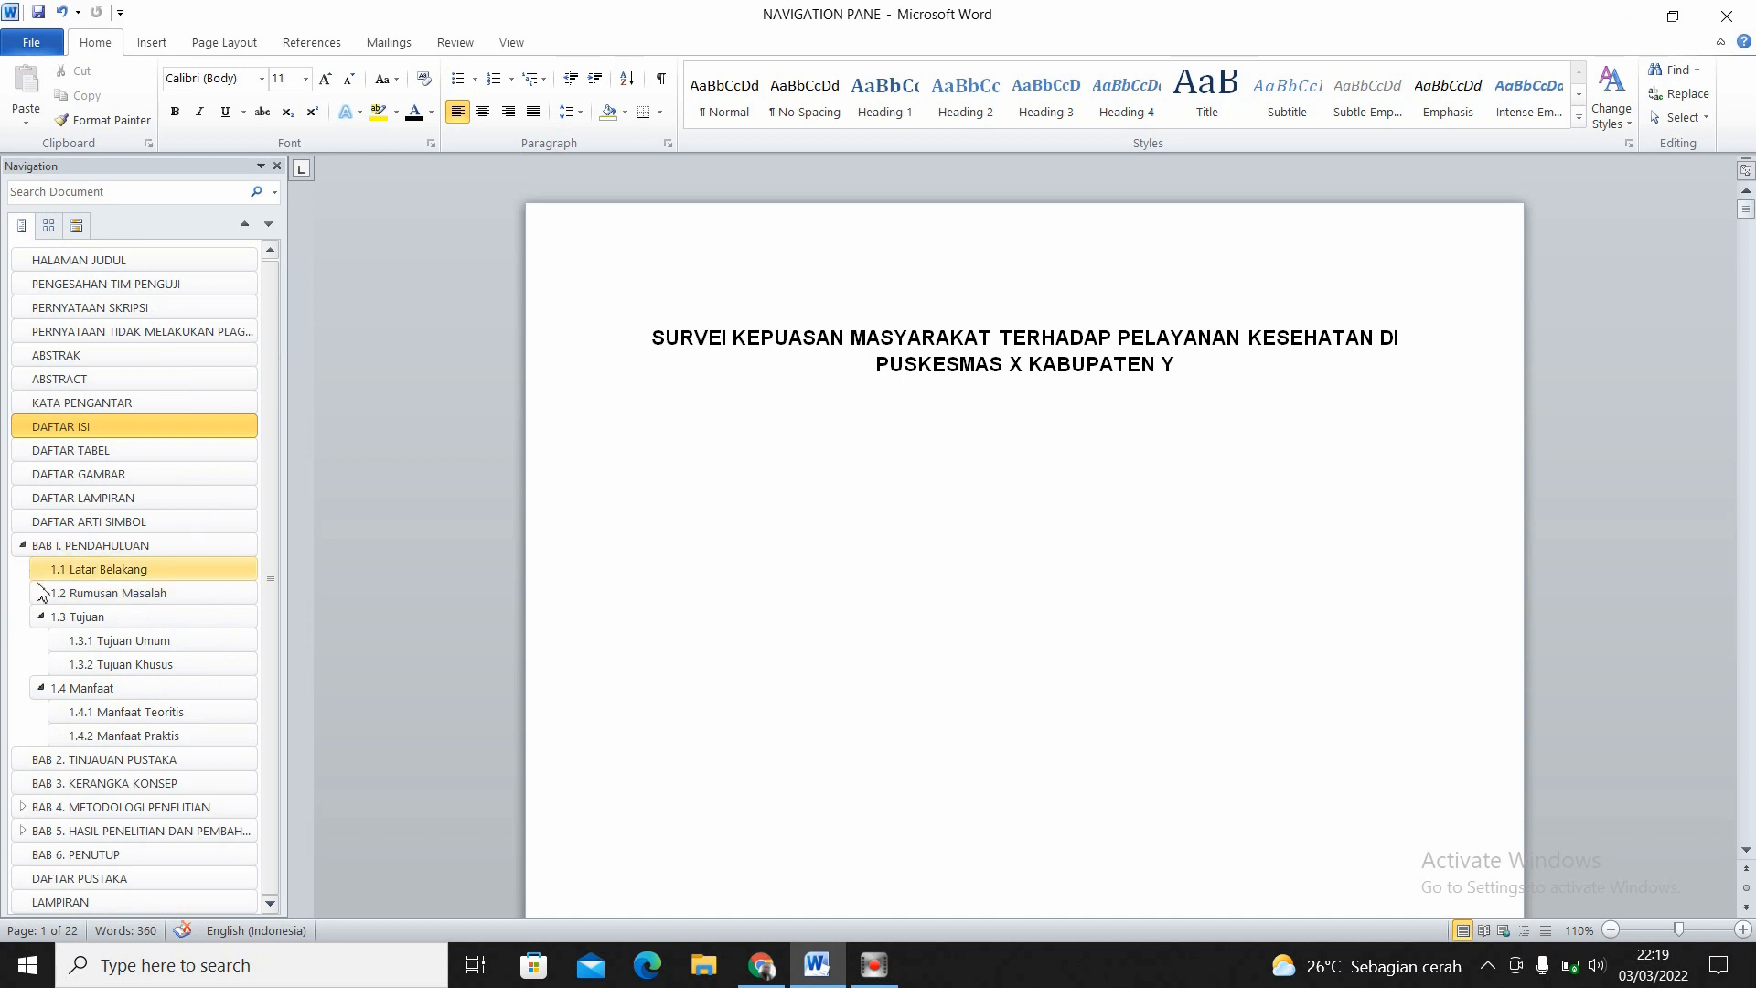
left_click(40, 617)
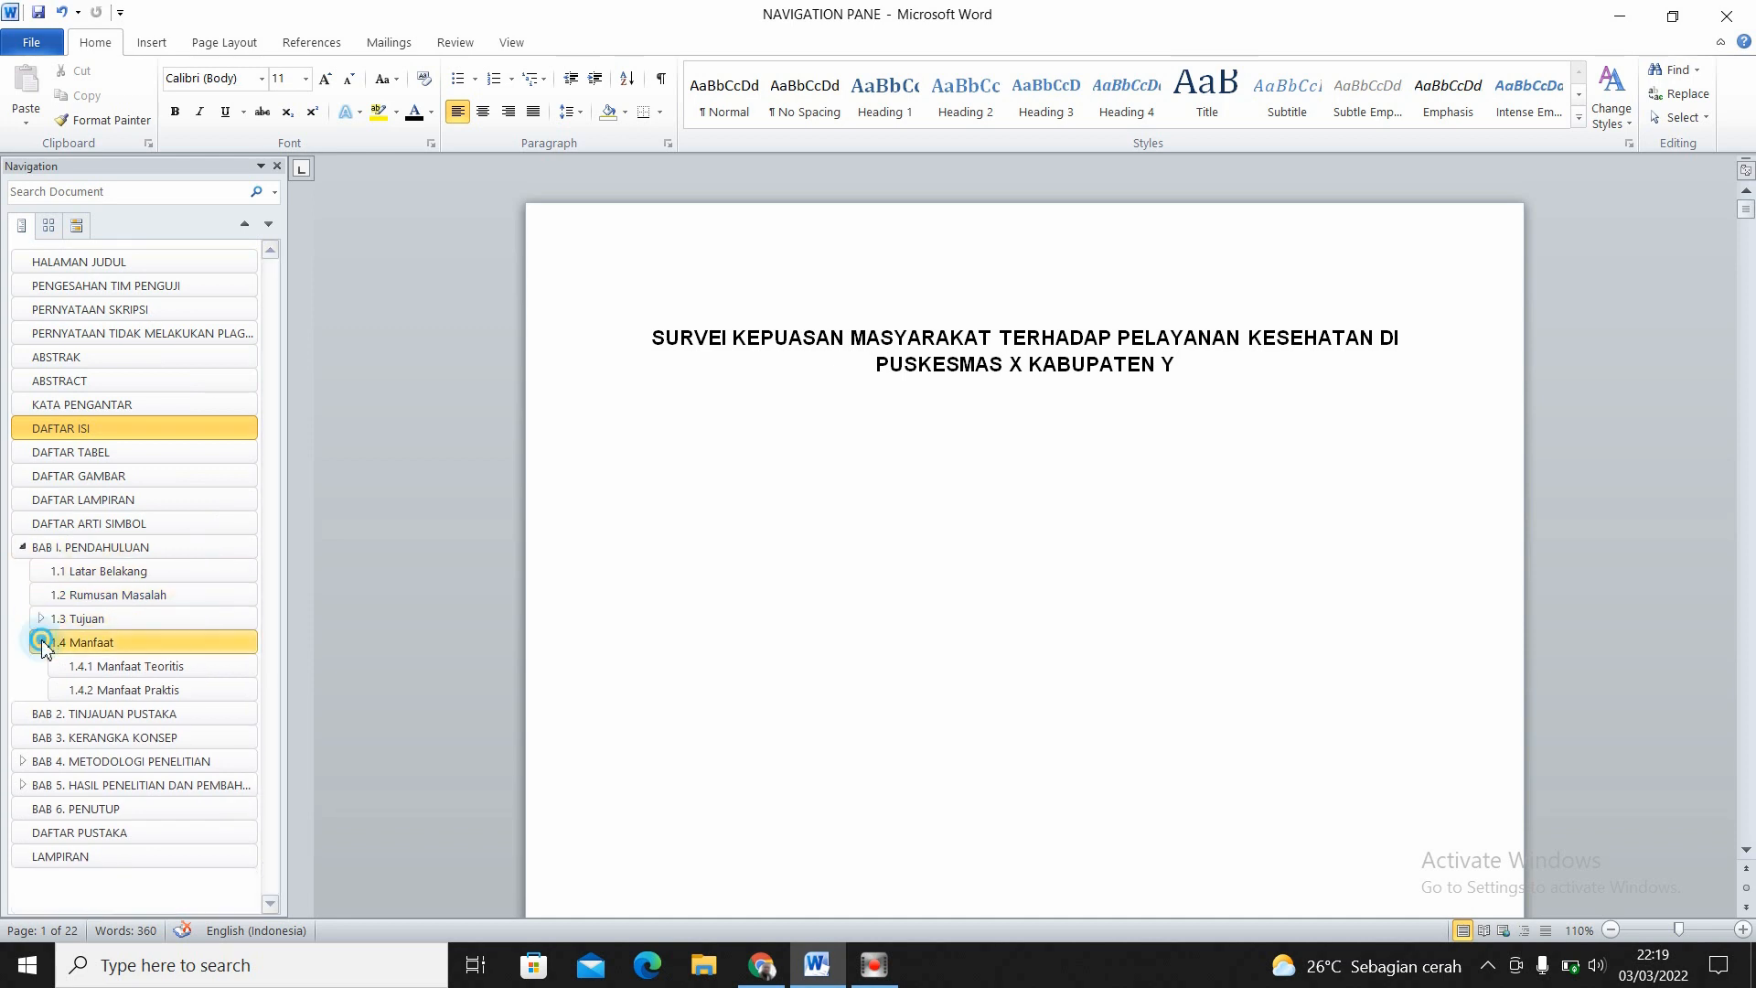
left_click(41, 642)
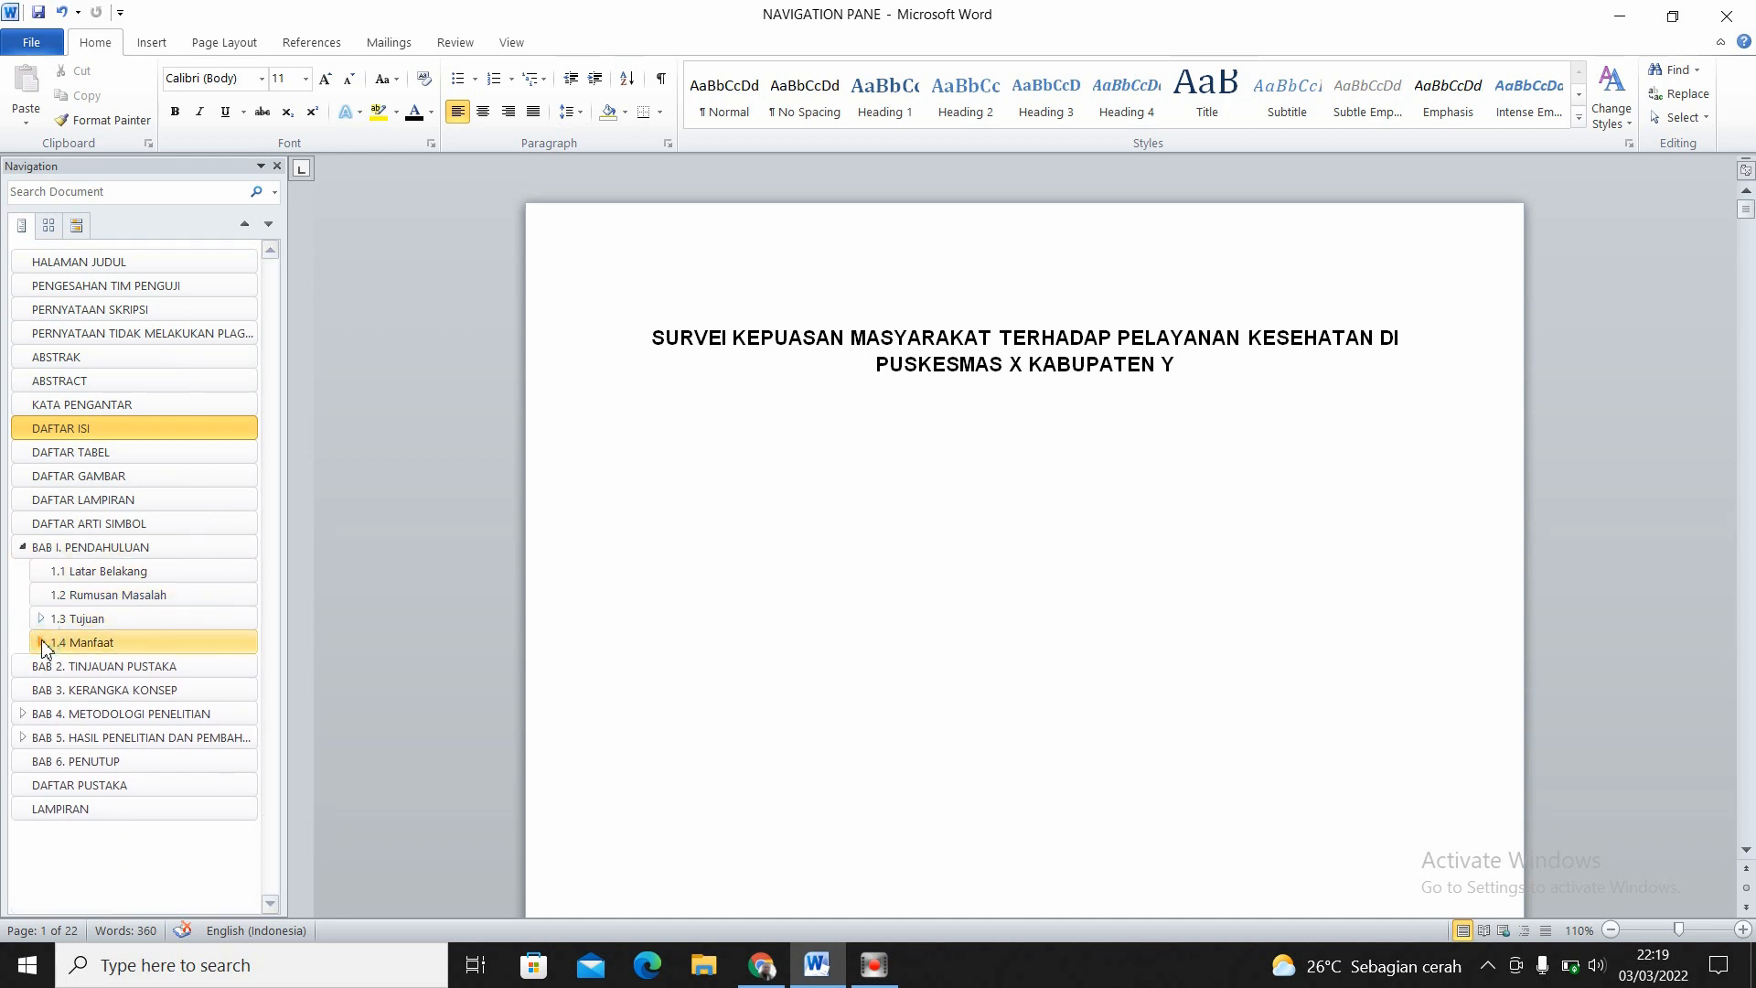
left_click(23, 548)
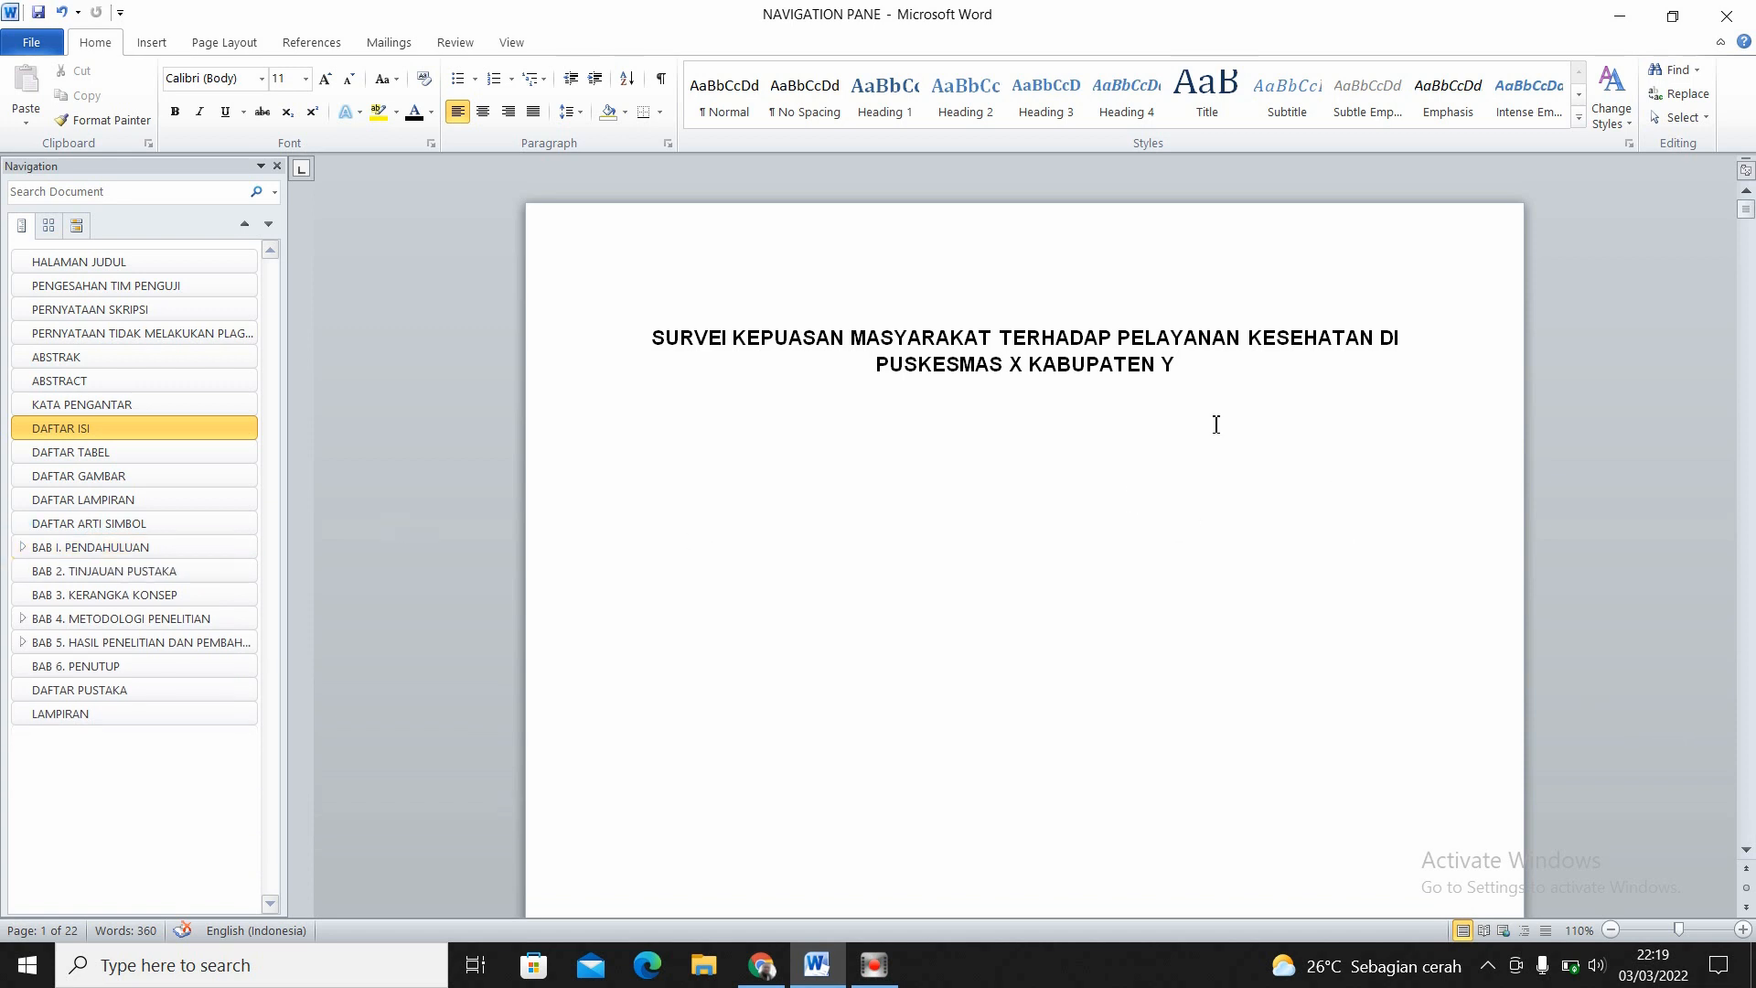
- Increase the font size of the two-line thesis title on the title page to 13 pt
left_click(1203, 471)
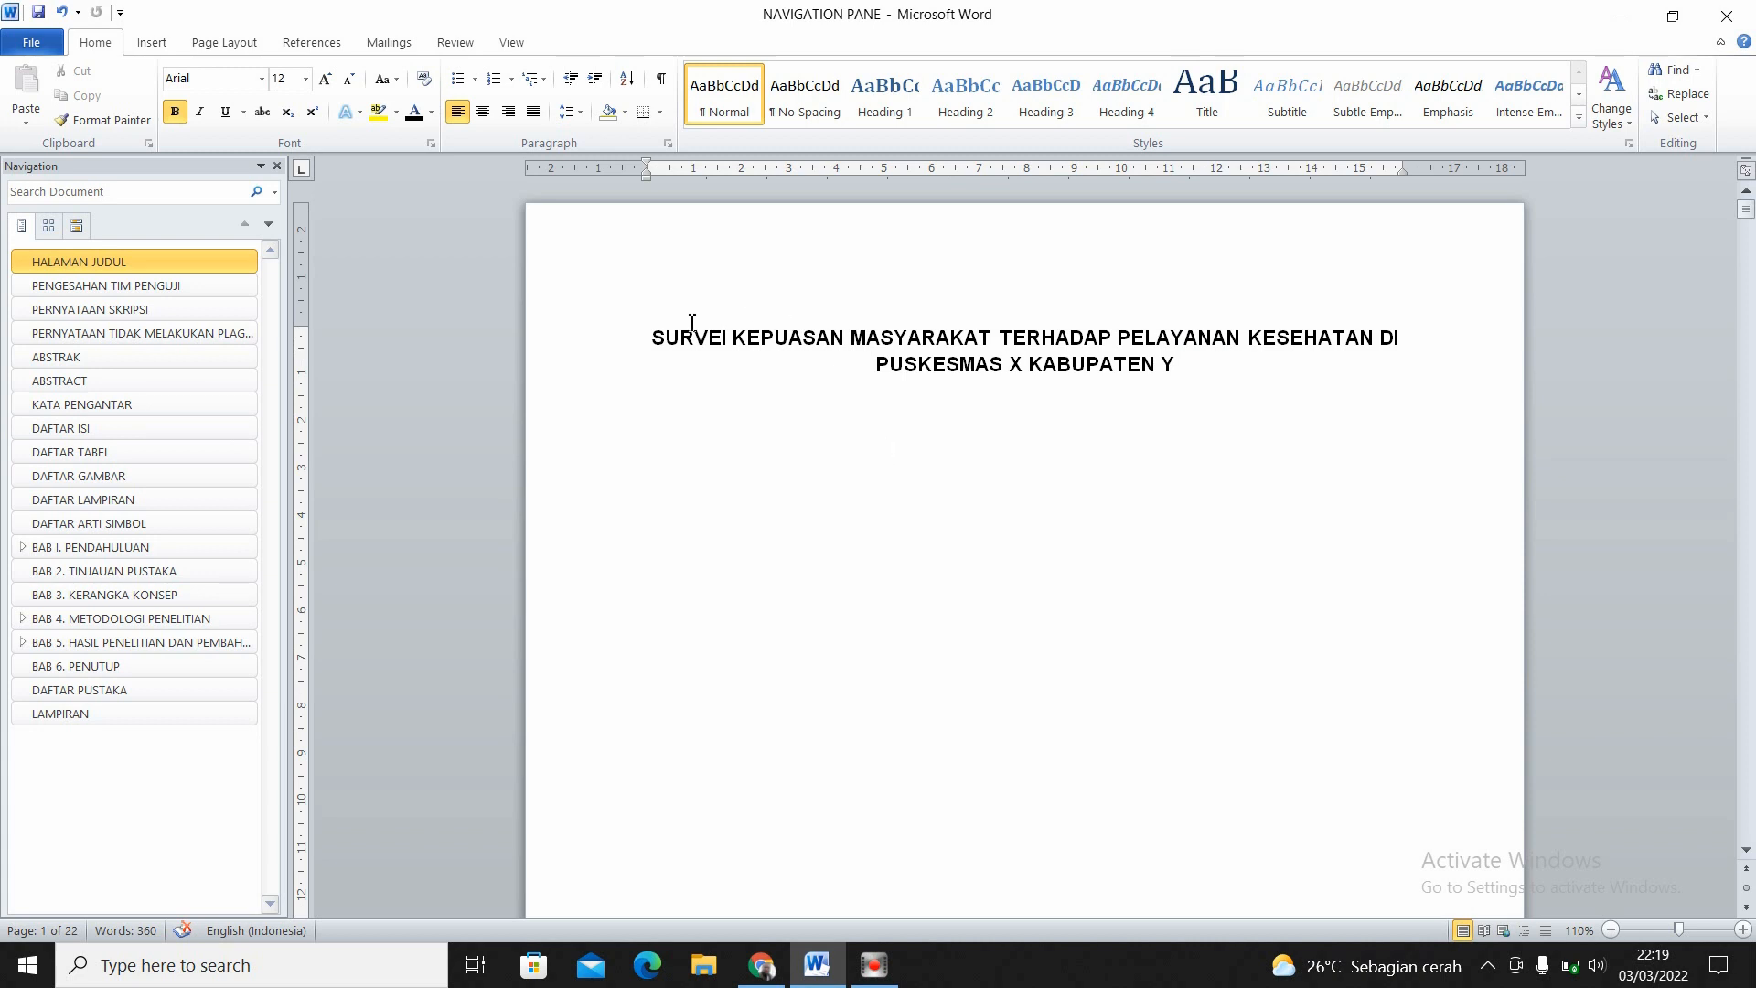
left_click_drag(655, 339, 1180, 369)
key("ctrl+e")
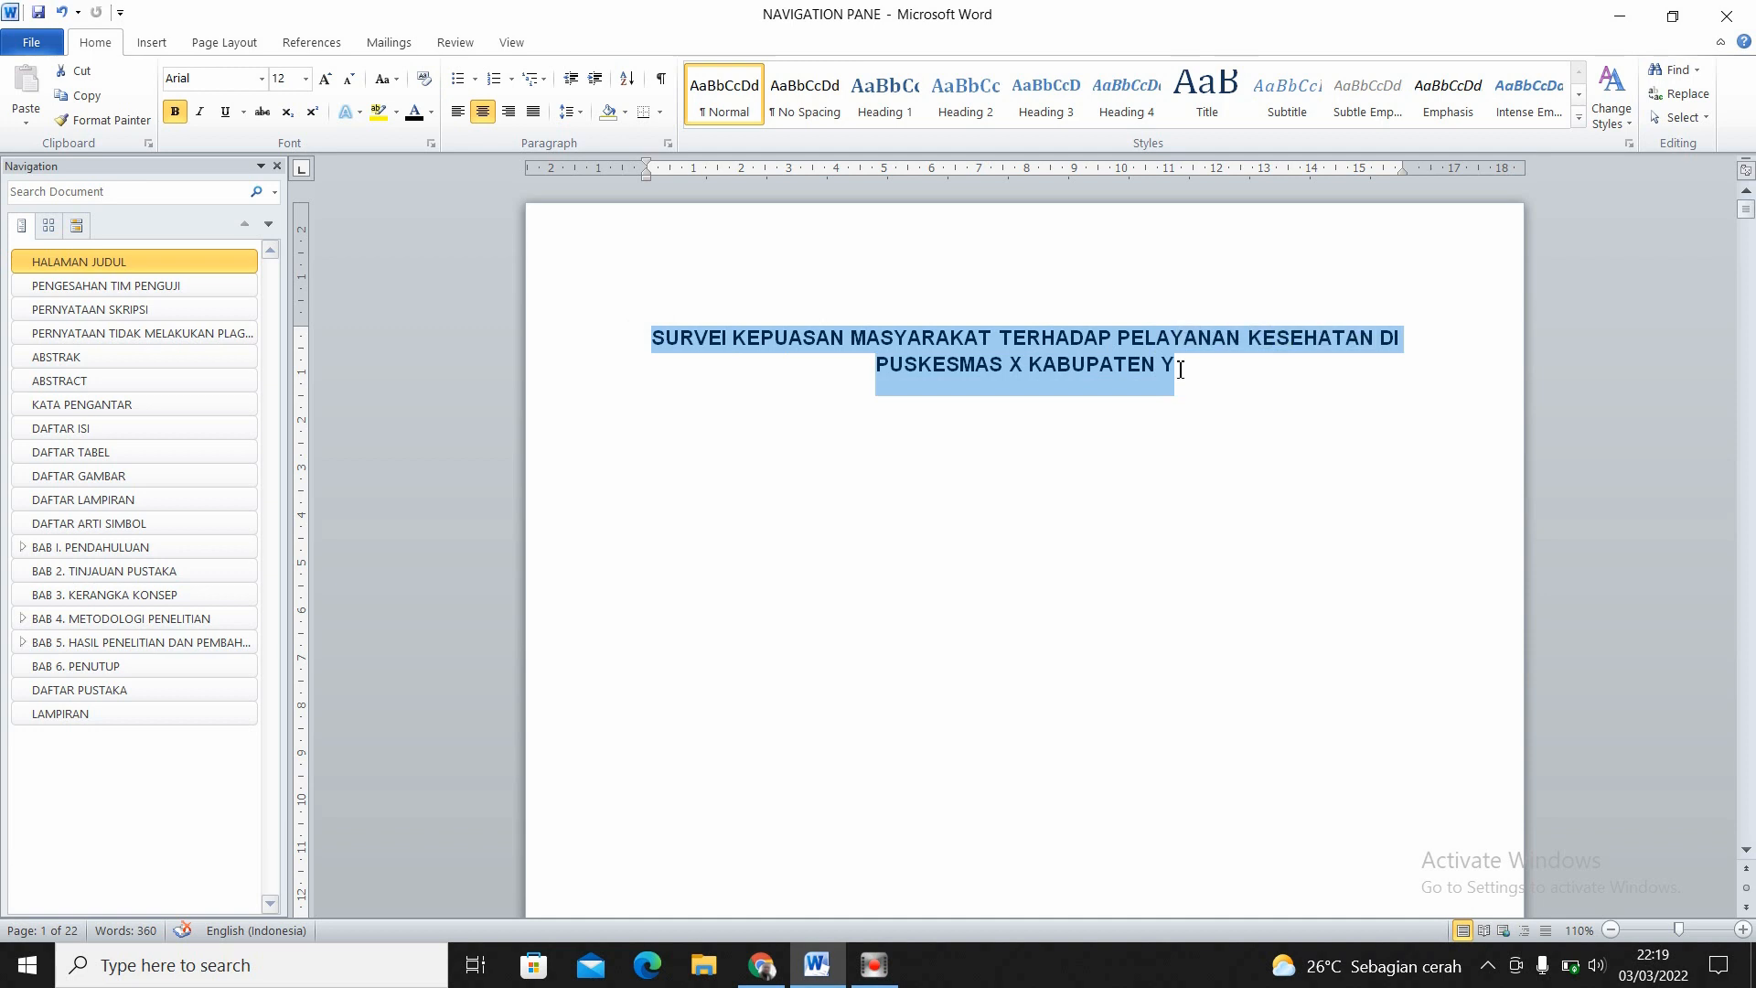
key("ctrl+bracketright")
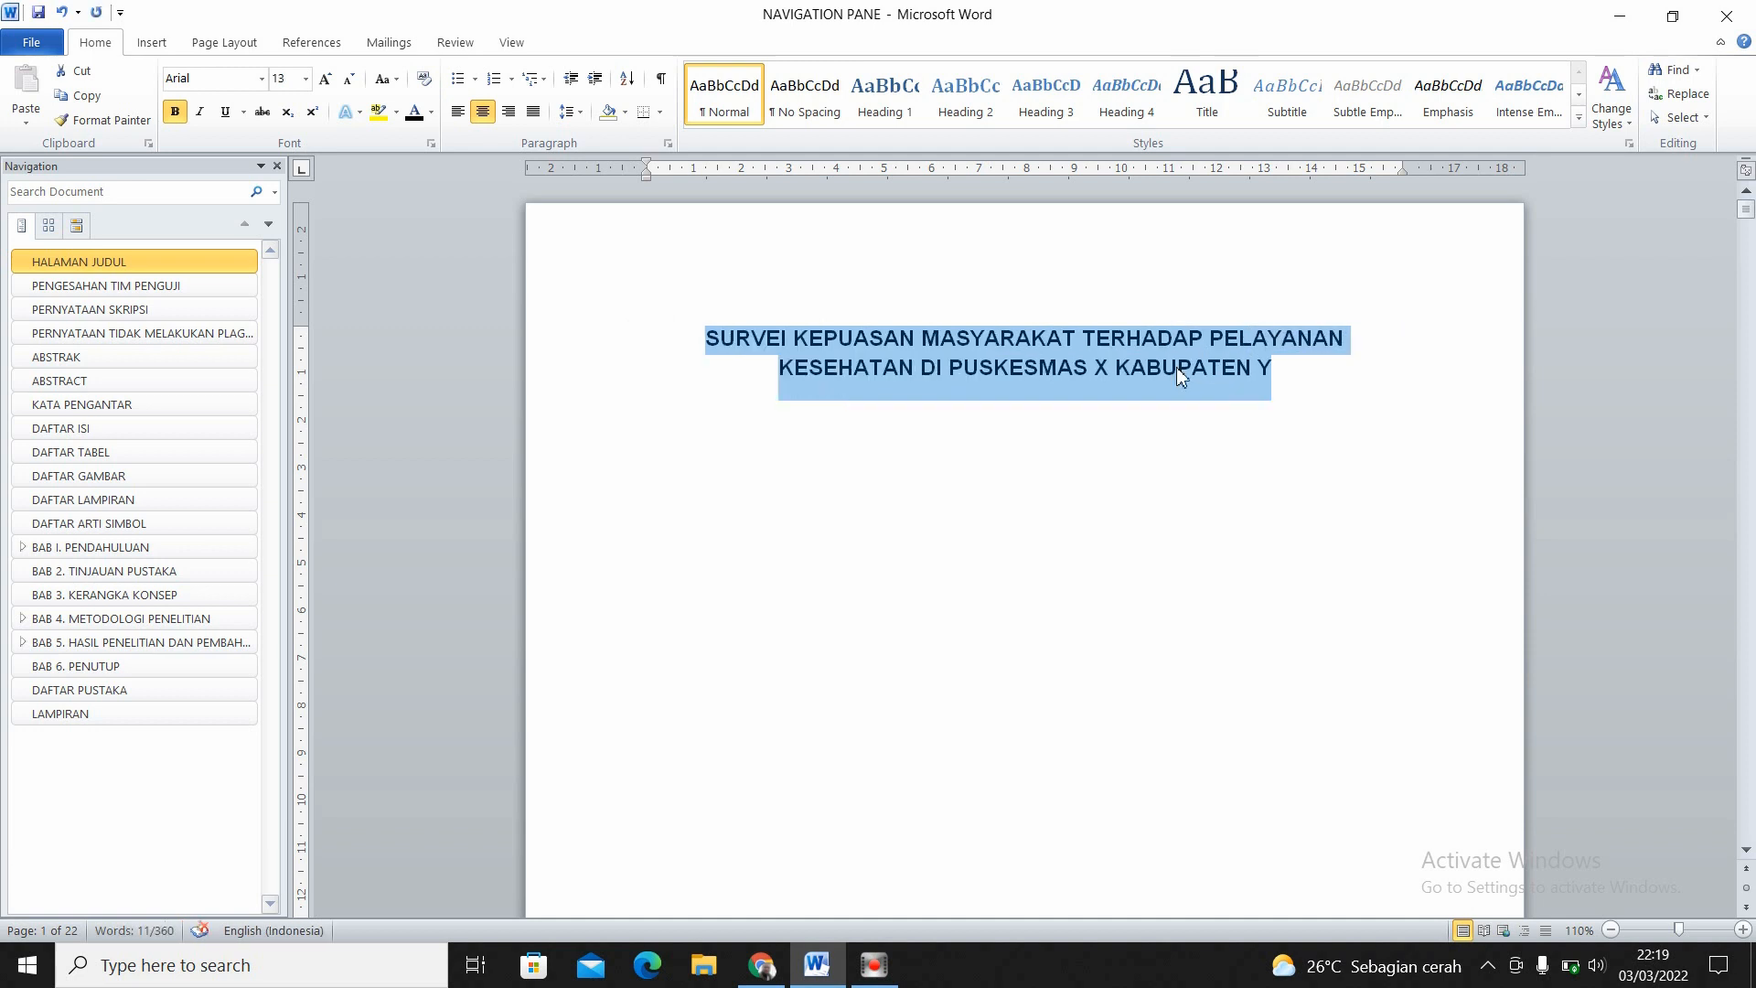
left_click(1163, 538)
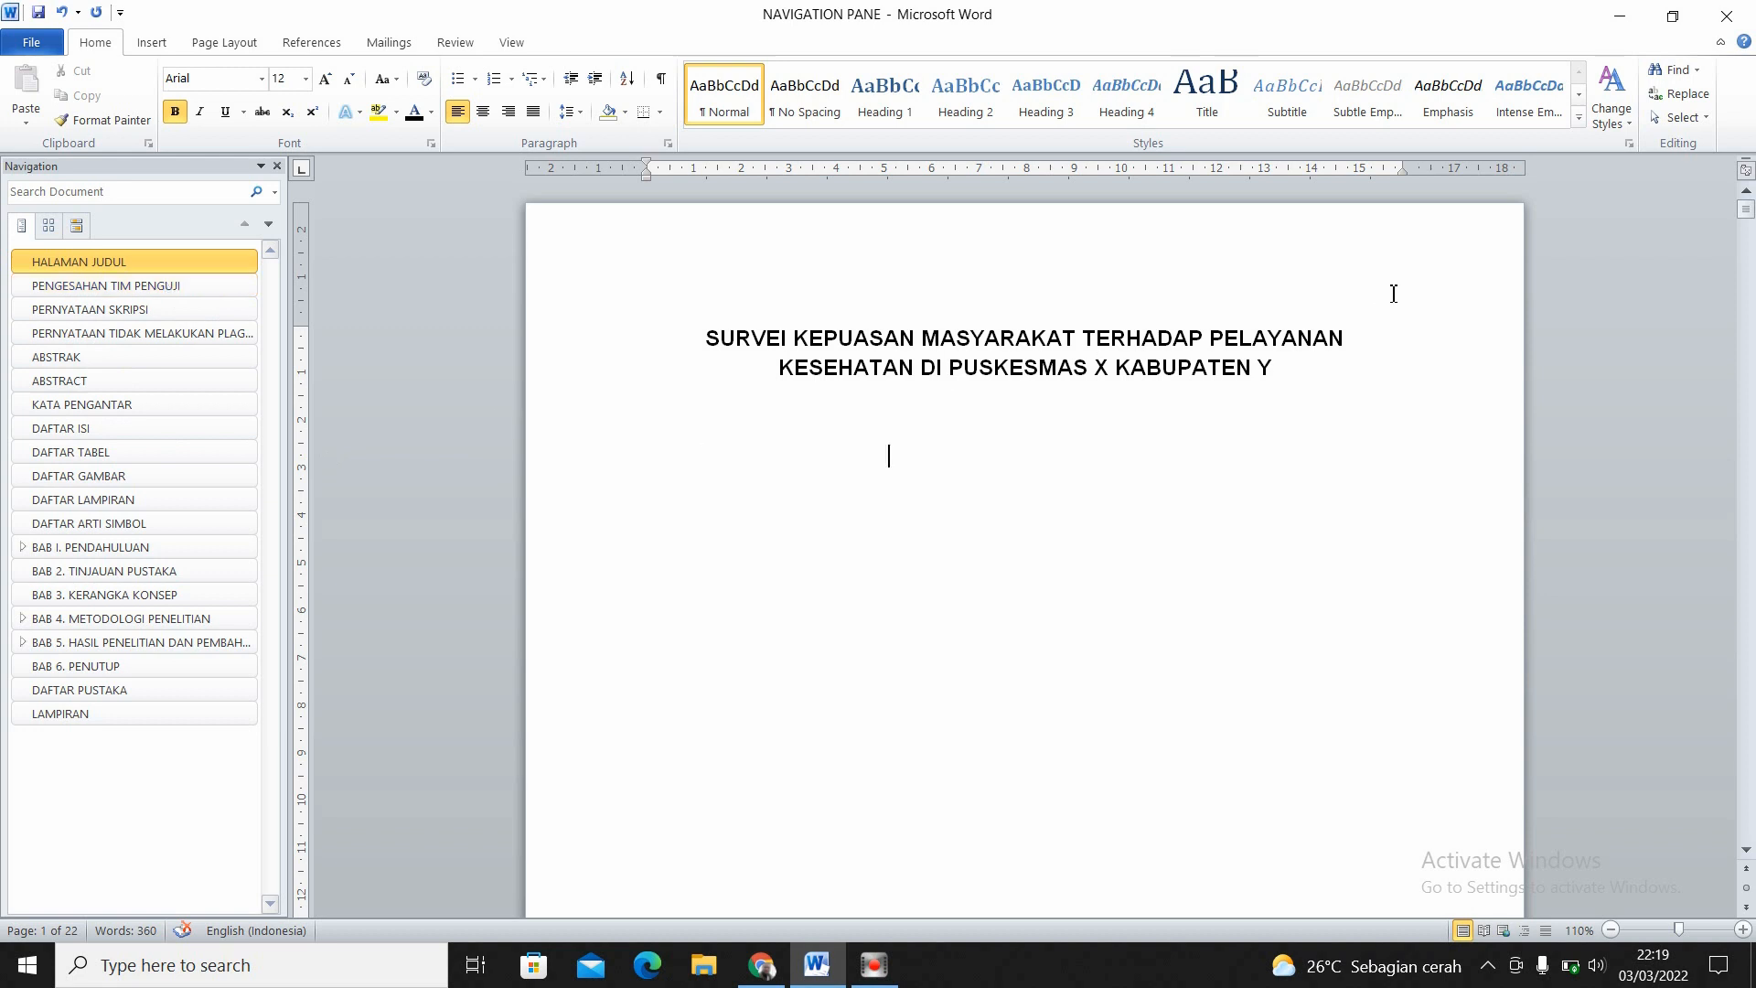
left_click(1301, 363)
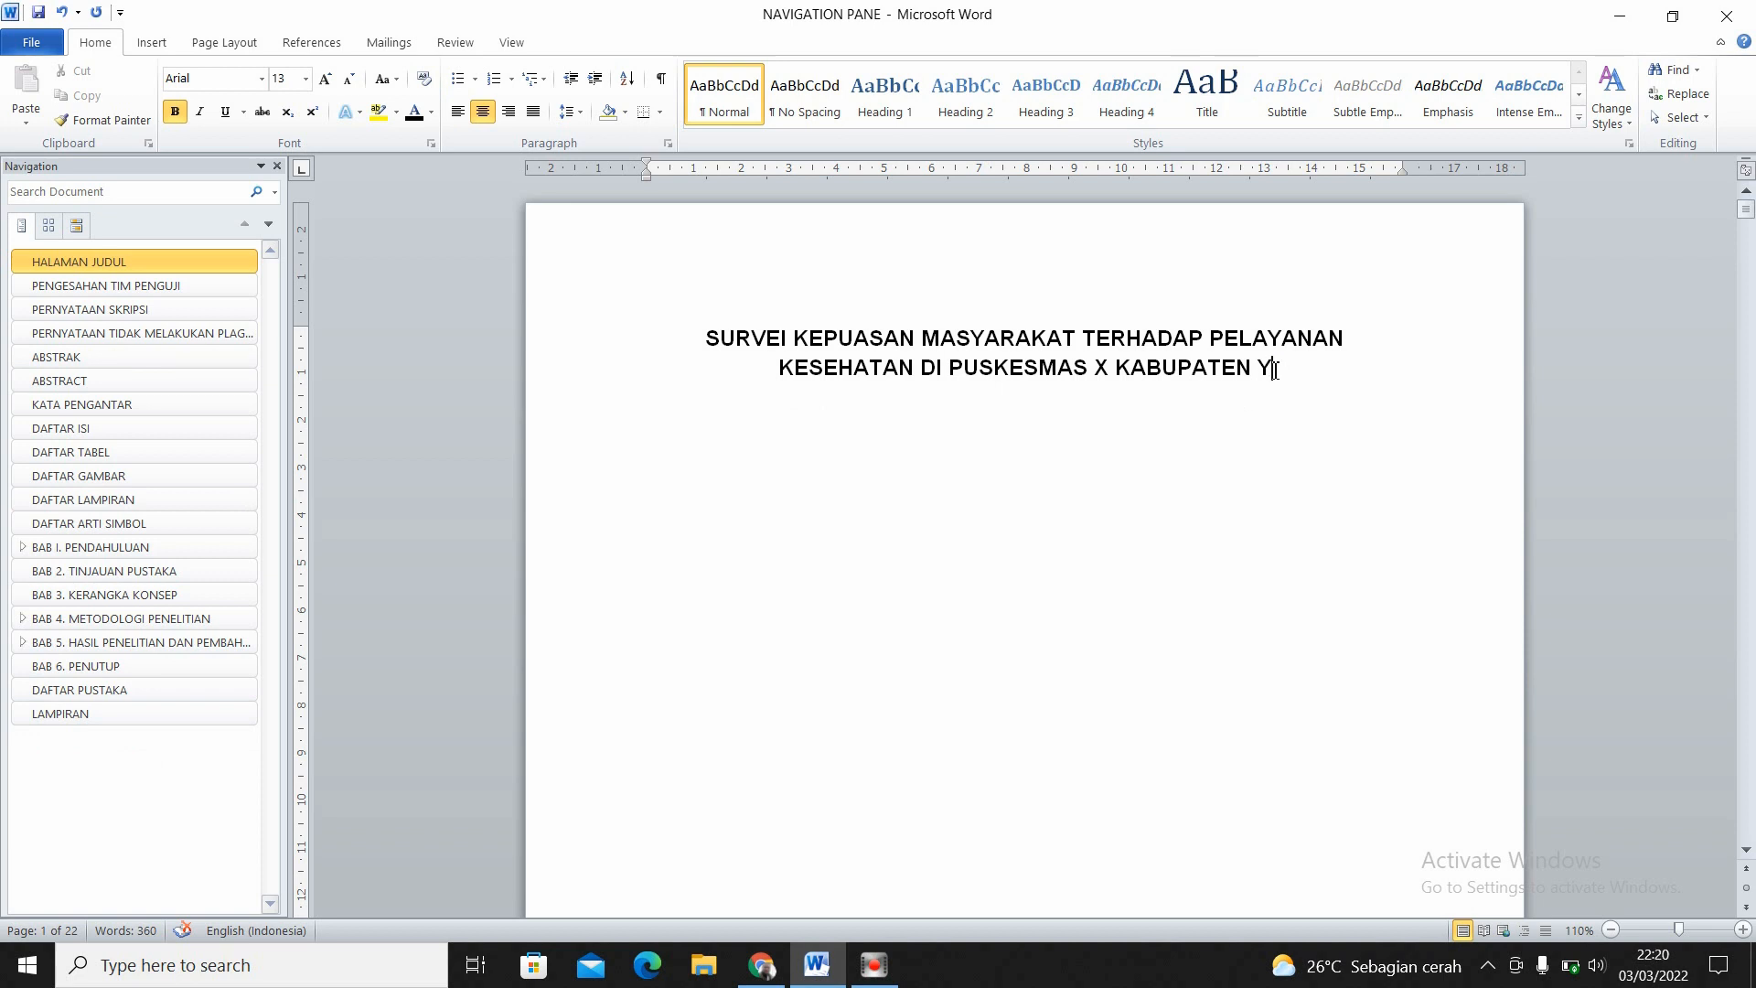
double_click(1099, 369)
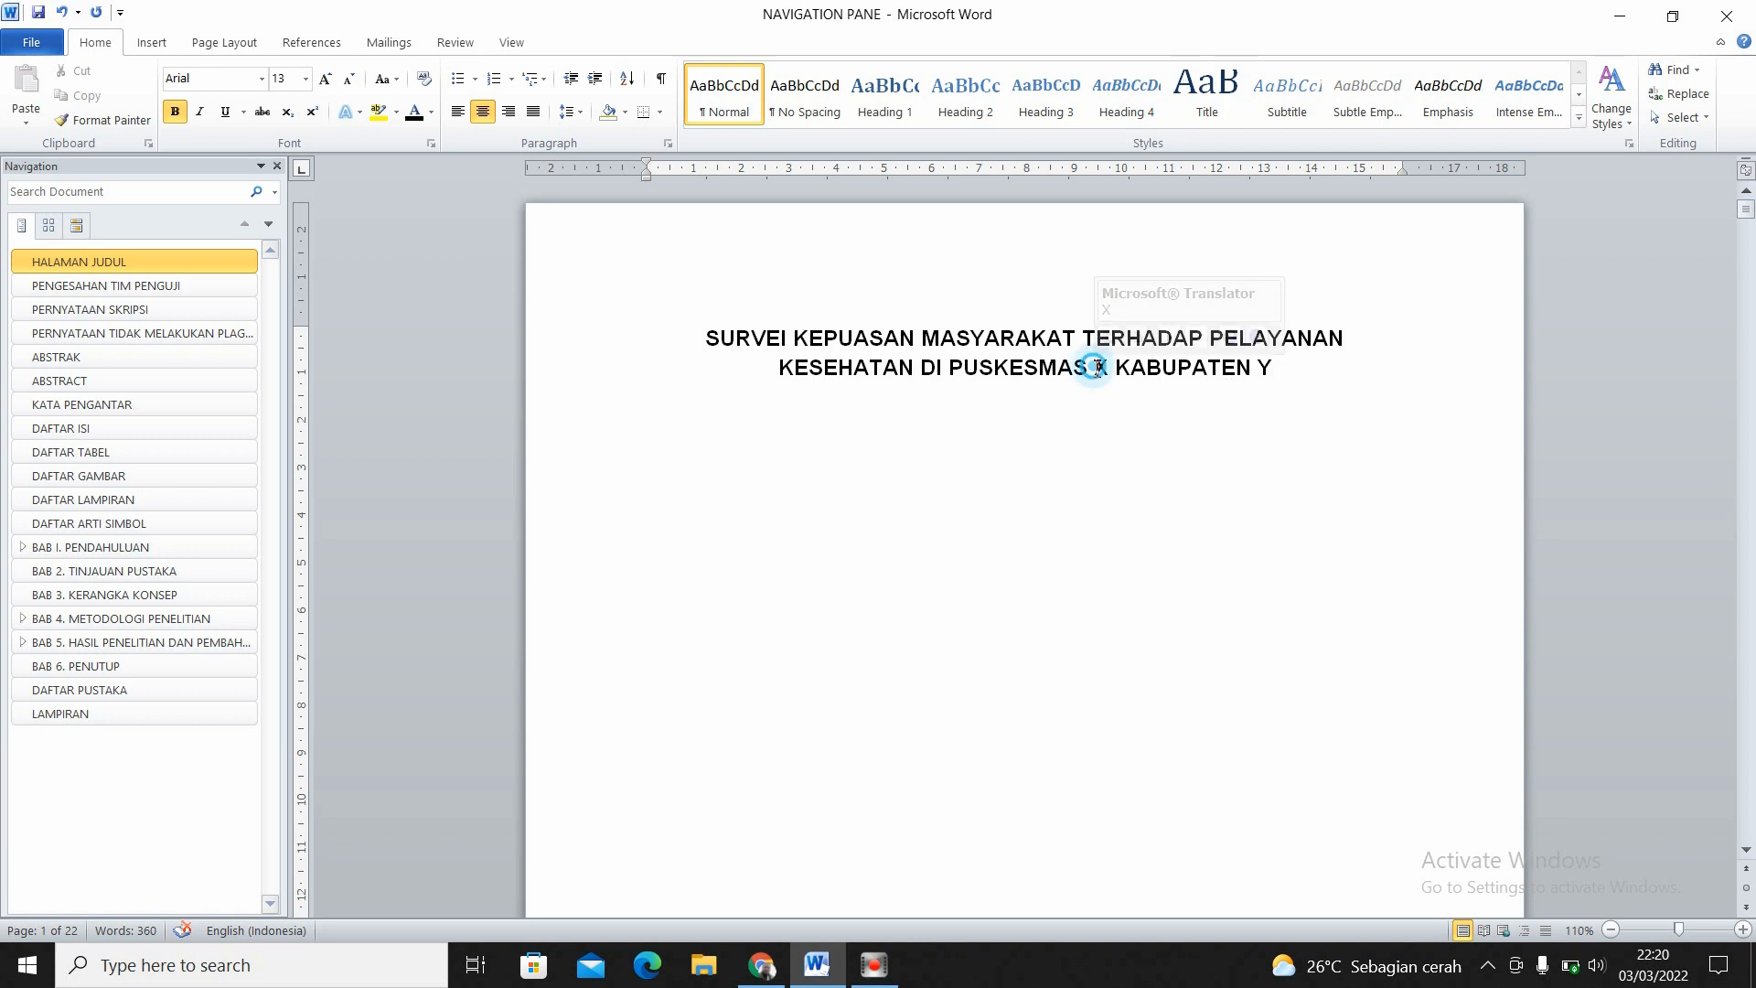
left_click(1313, 369)
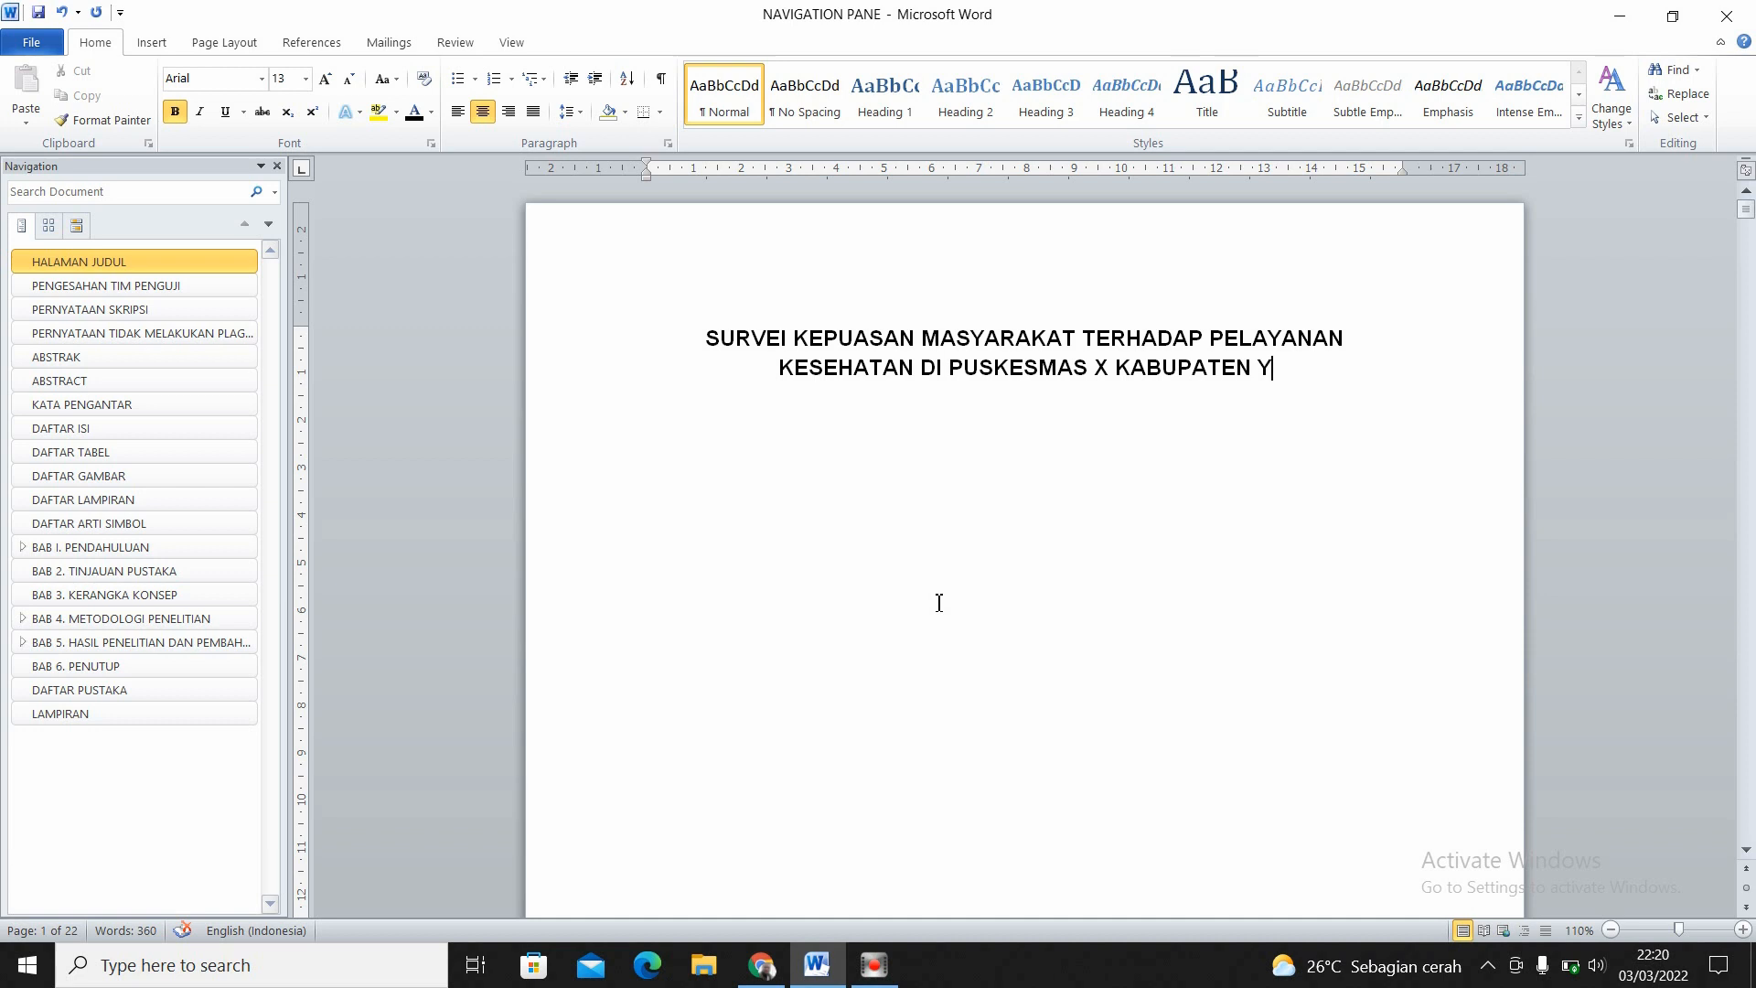
double_click(962, 476)
- Close the NAVIGATION PANE document and save its changes
left_click(1730, 18)
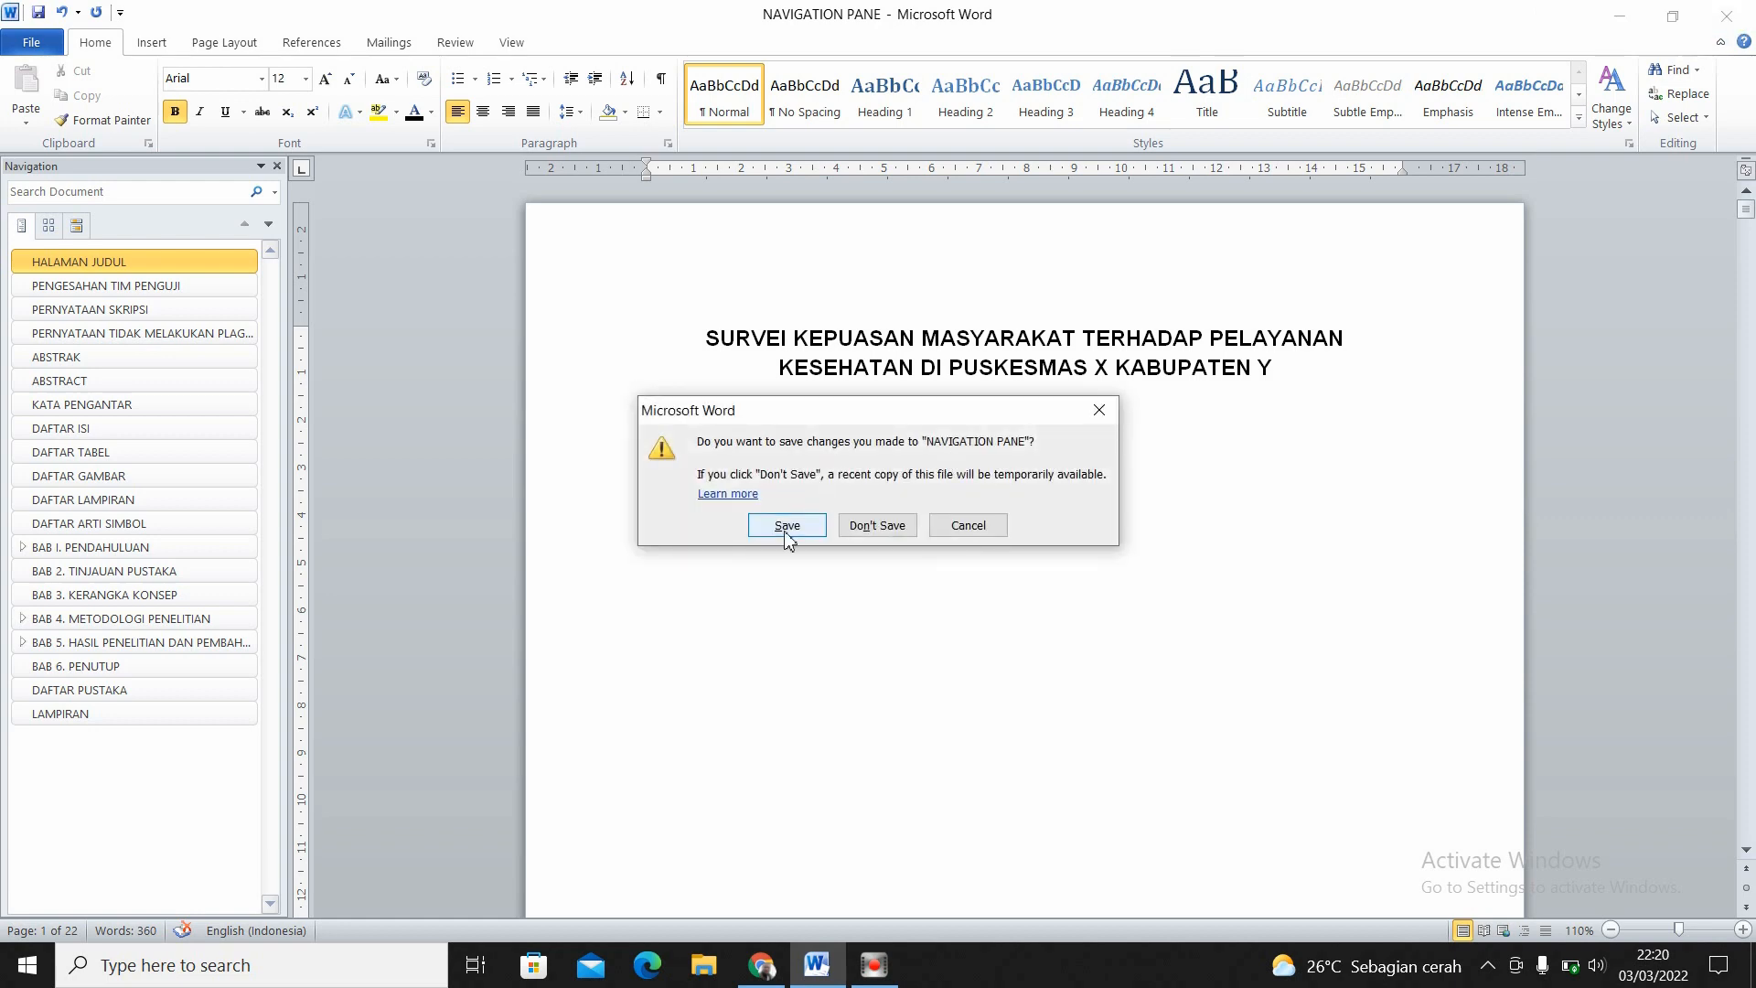
left_click(786, 525)
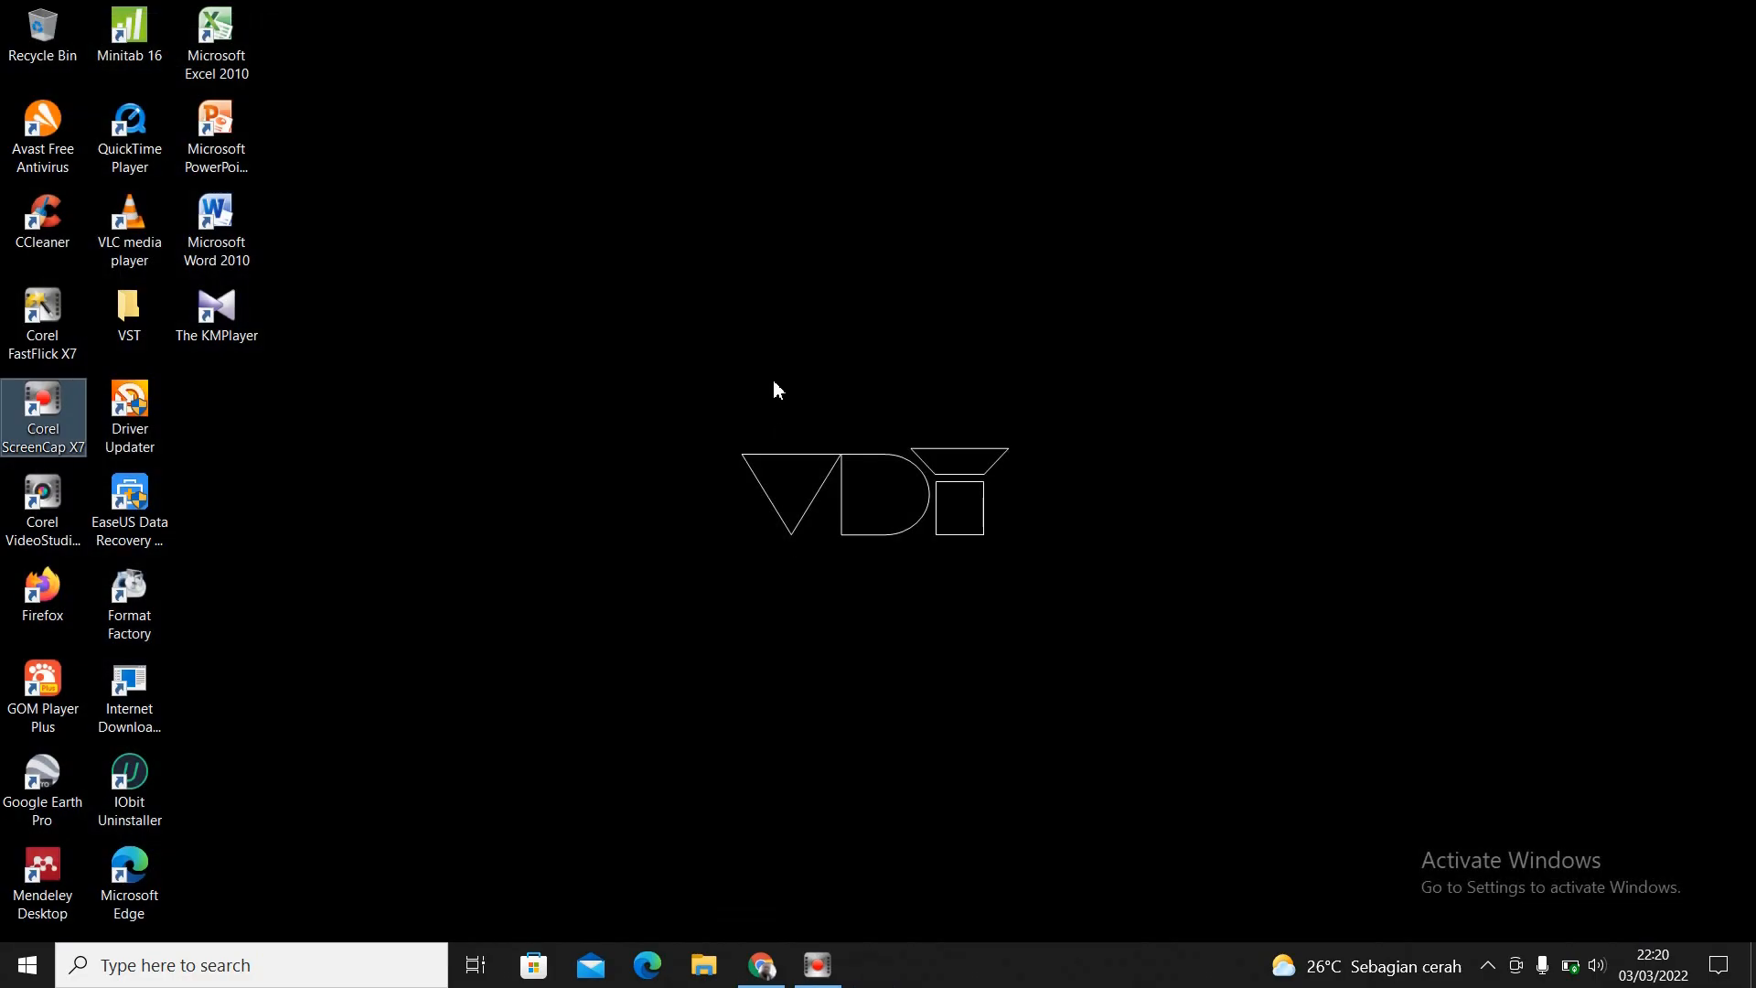
left_click(817, 964)
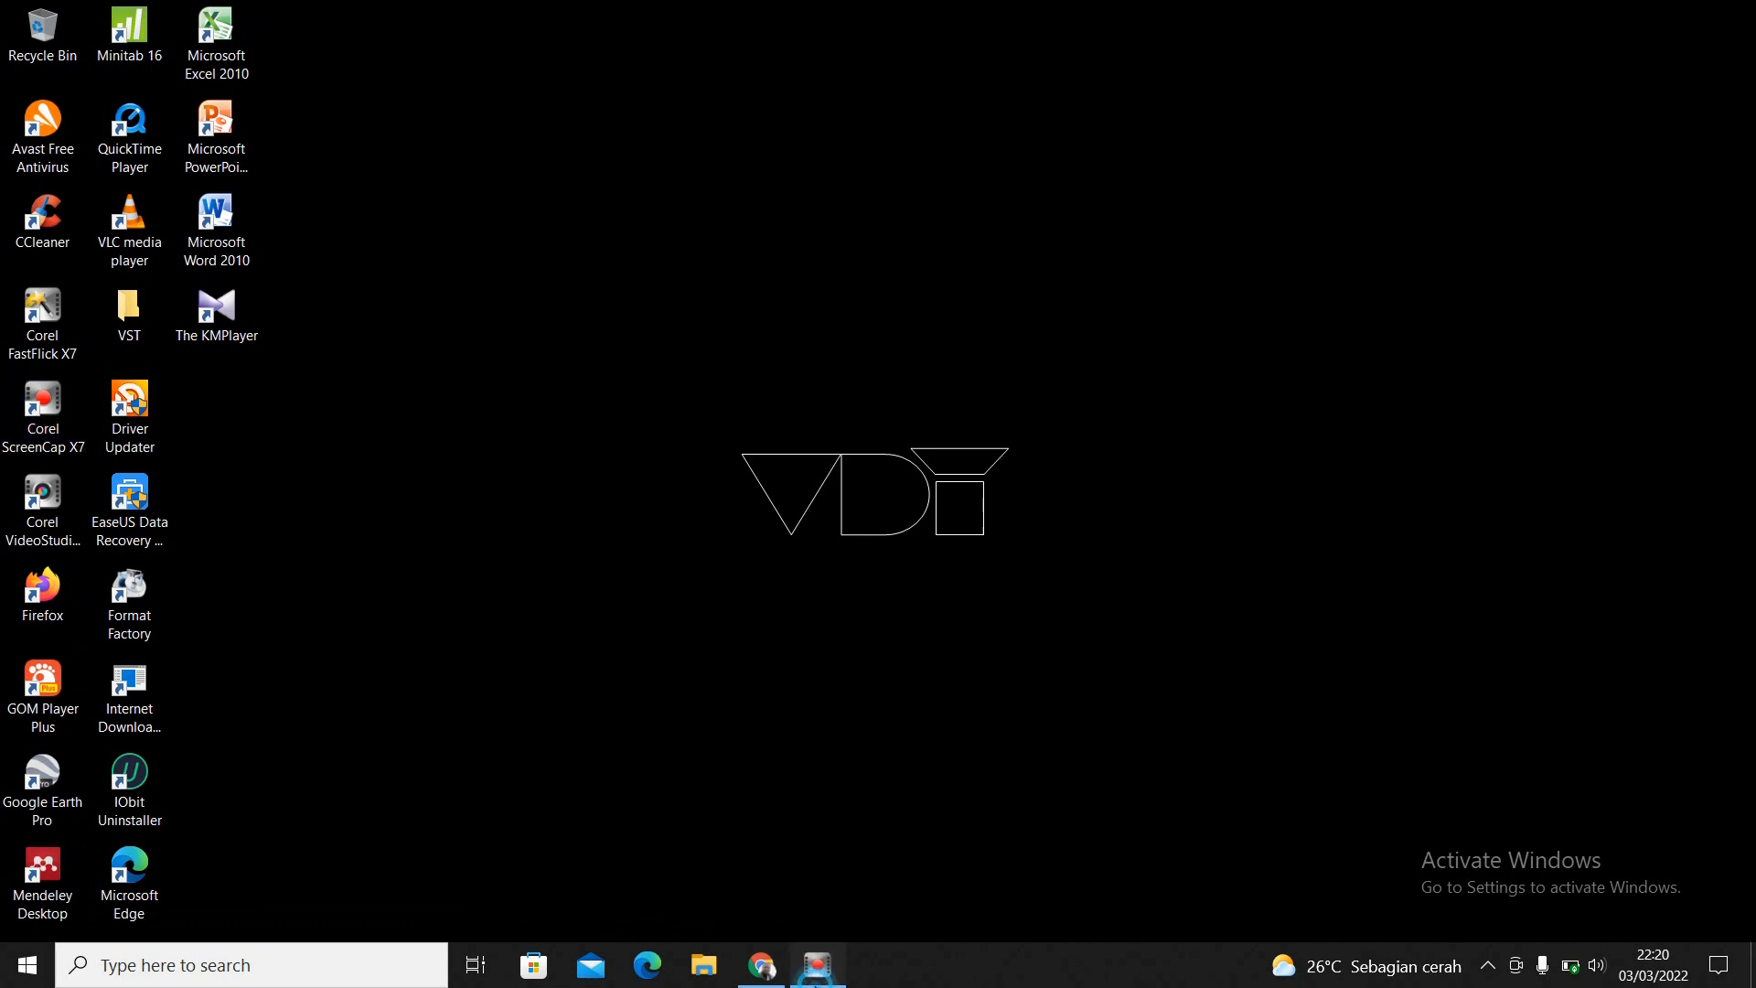